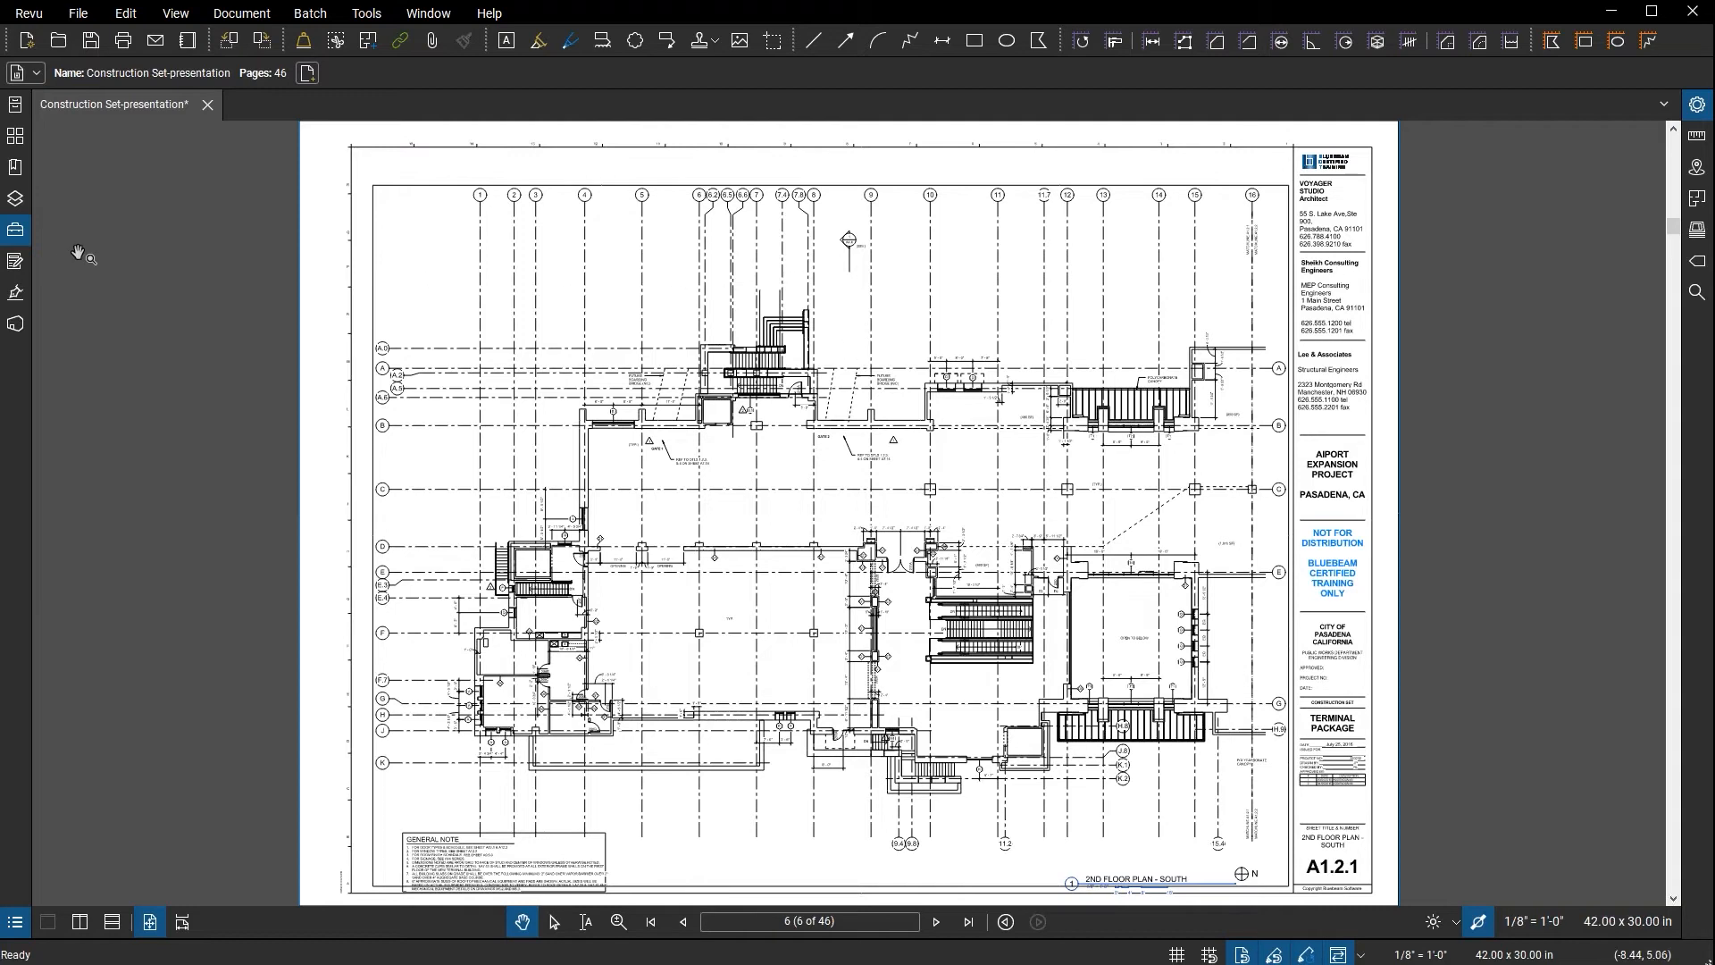
- Show the Tool Chest and open the manager for its tool sets
click(16, 237)
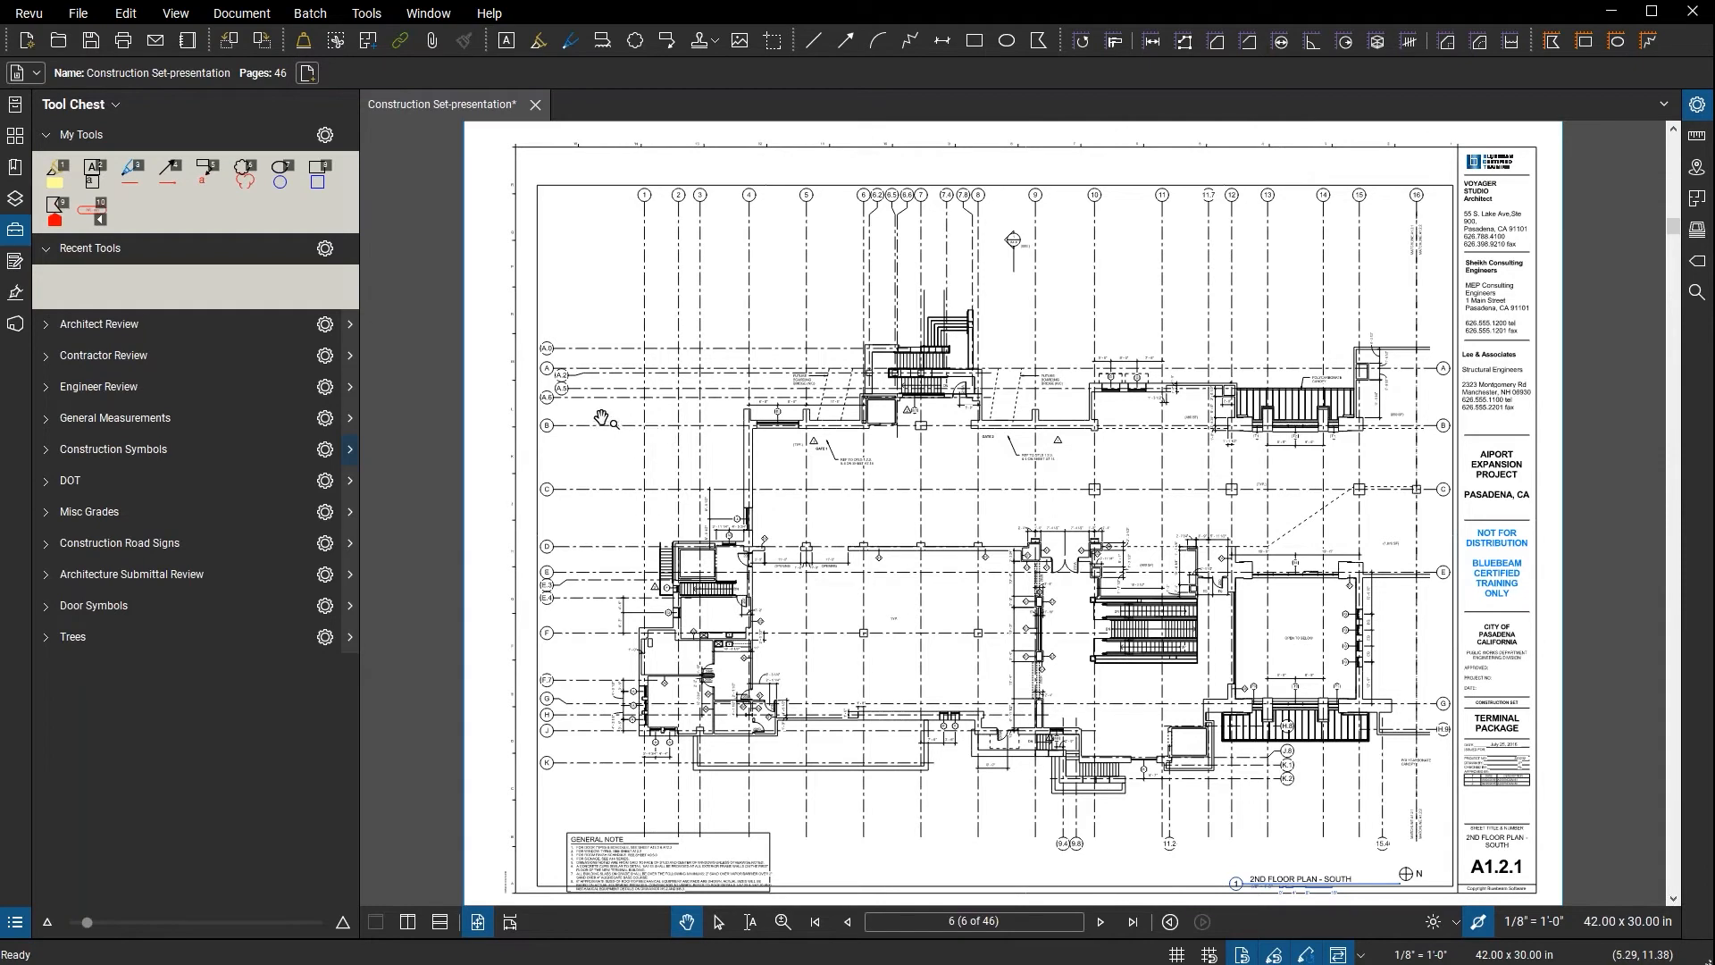
click(93, 105)
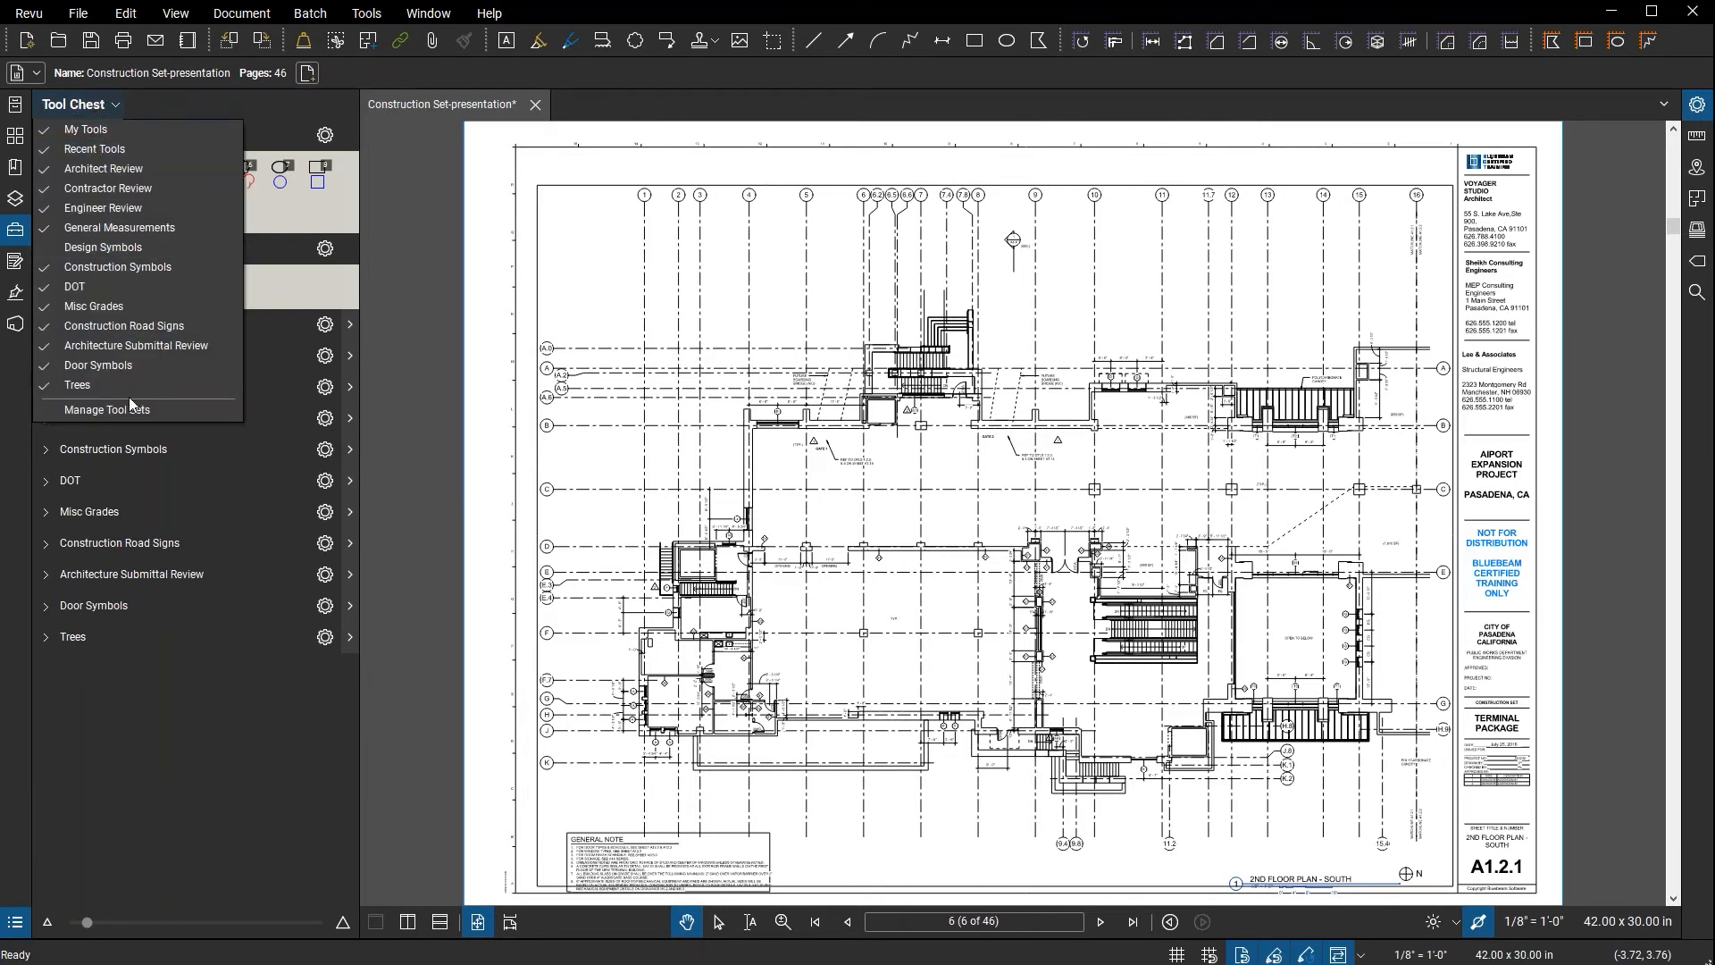
click(189, 407)
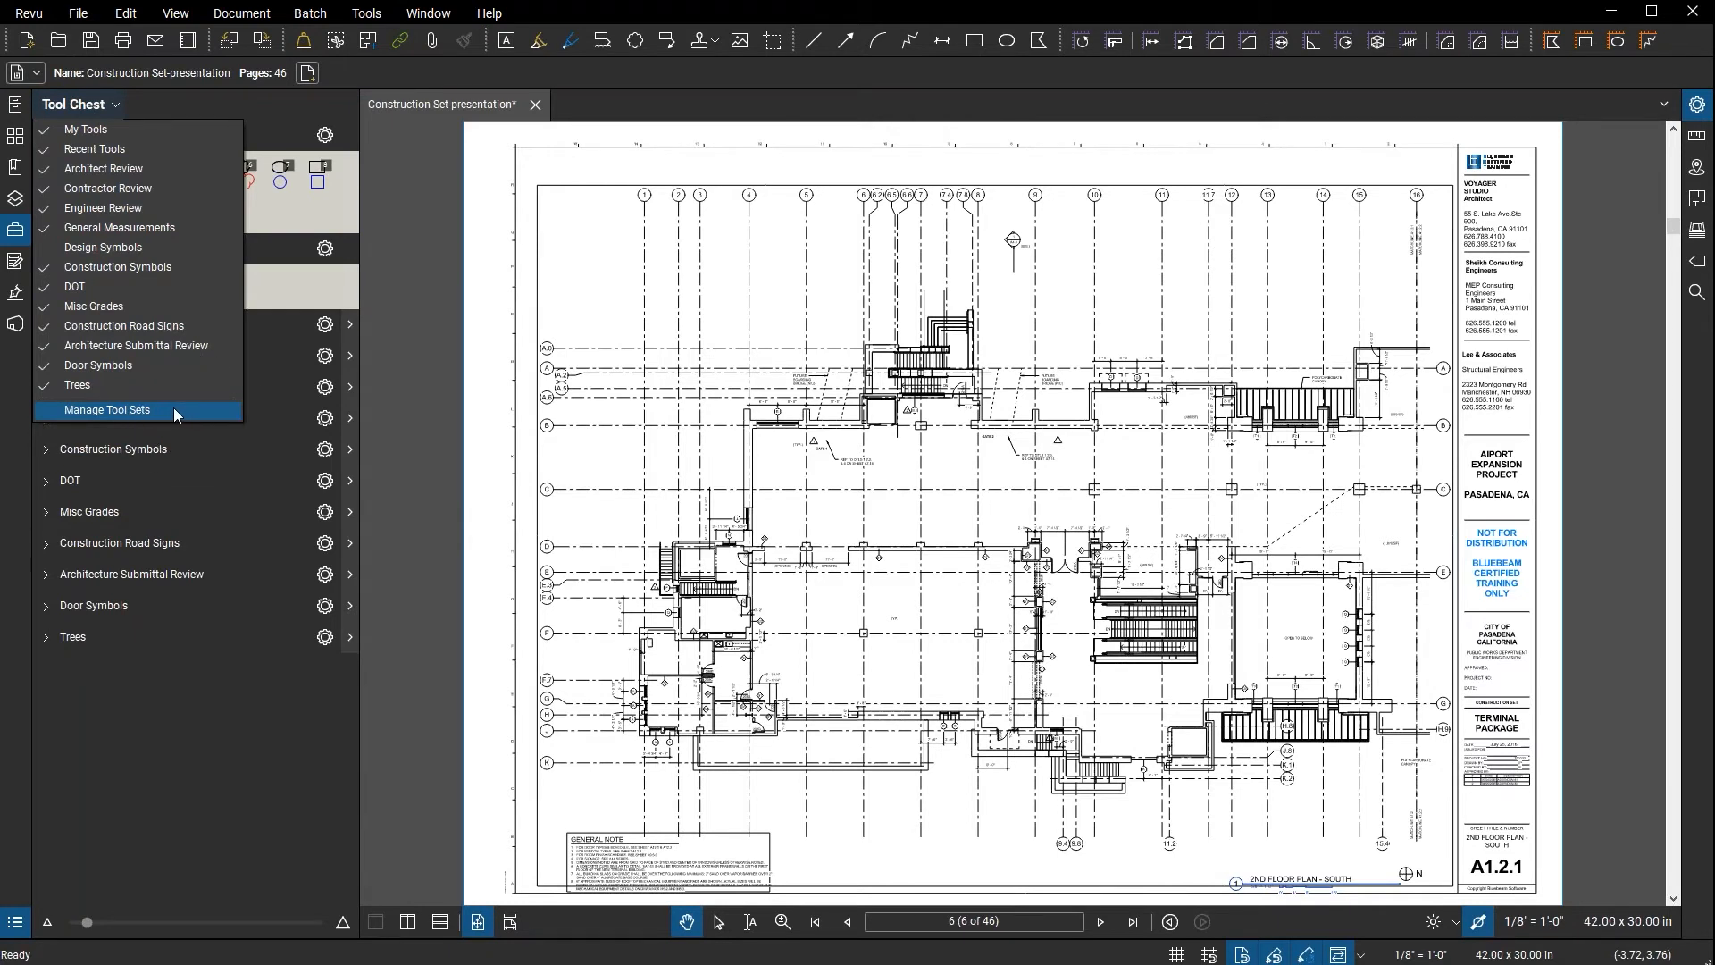
click(173, 408)
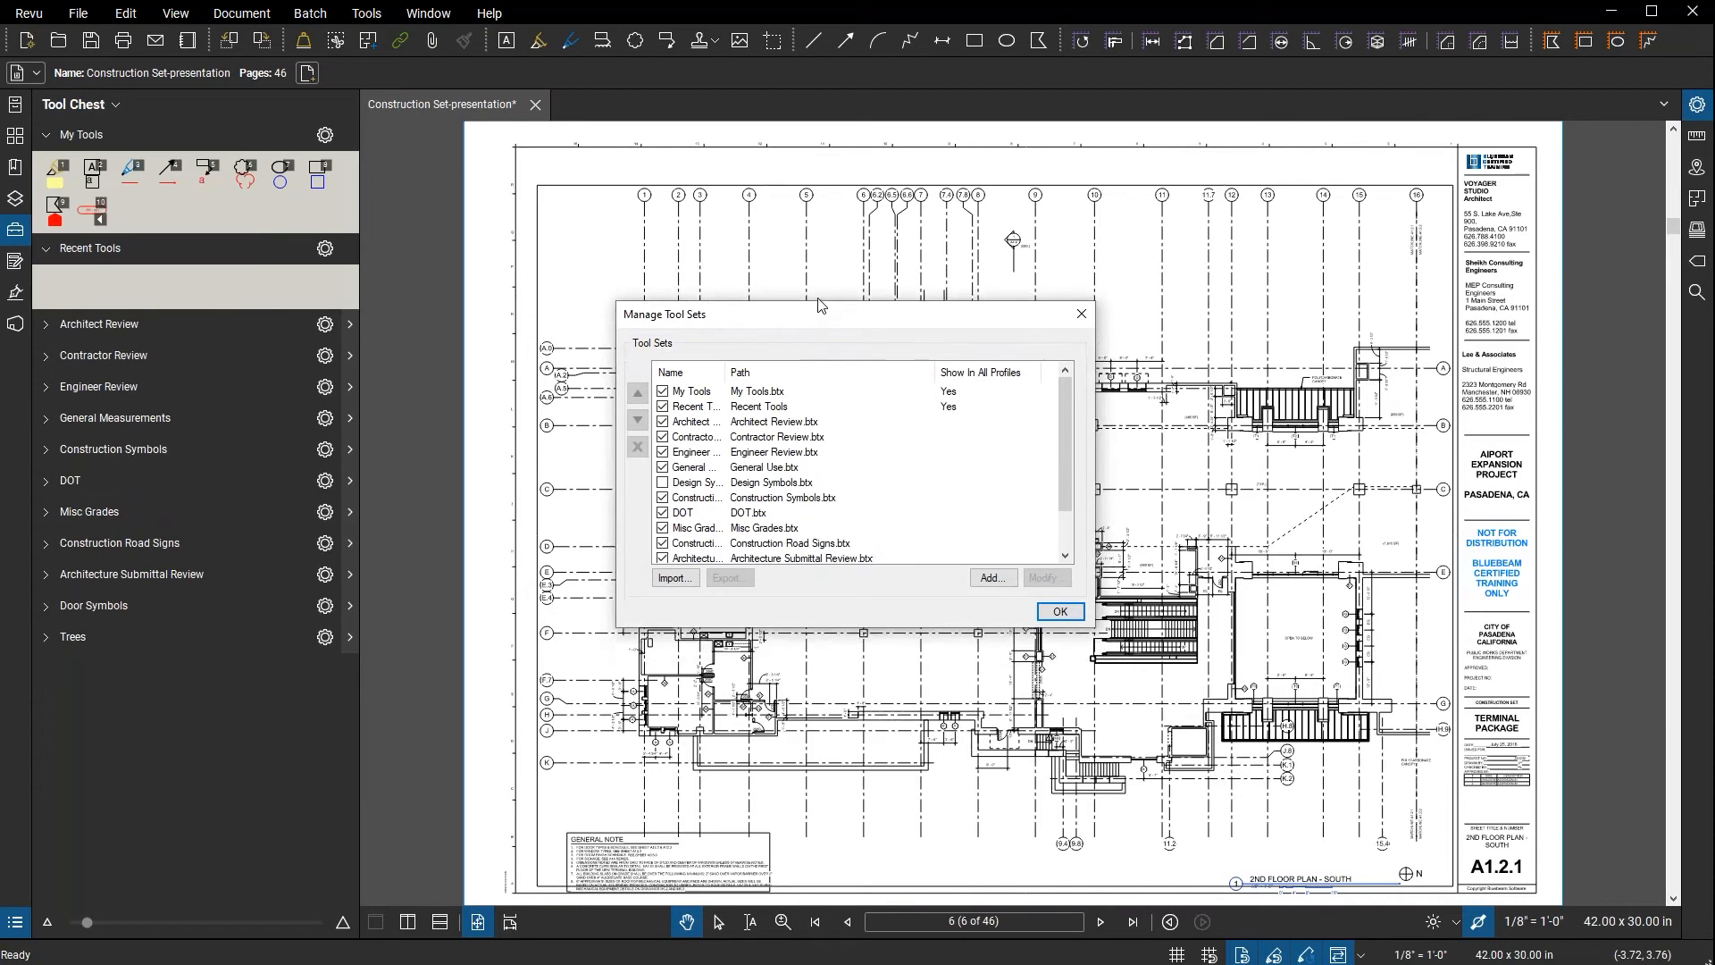
drag(820, 305, 813, 272)
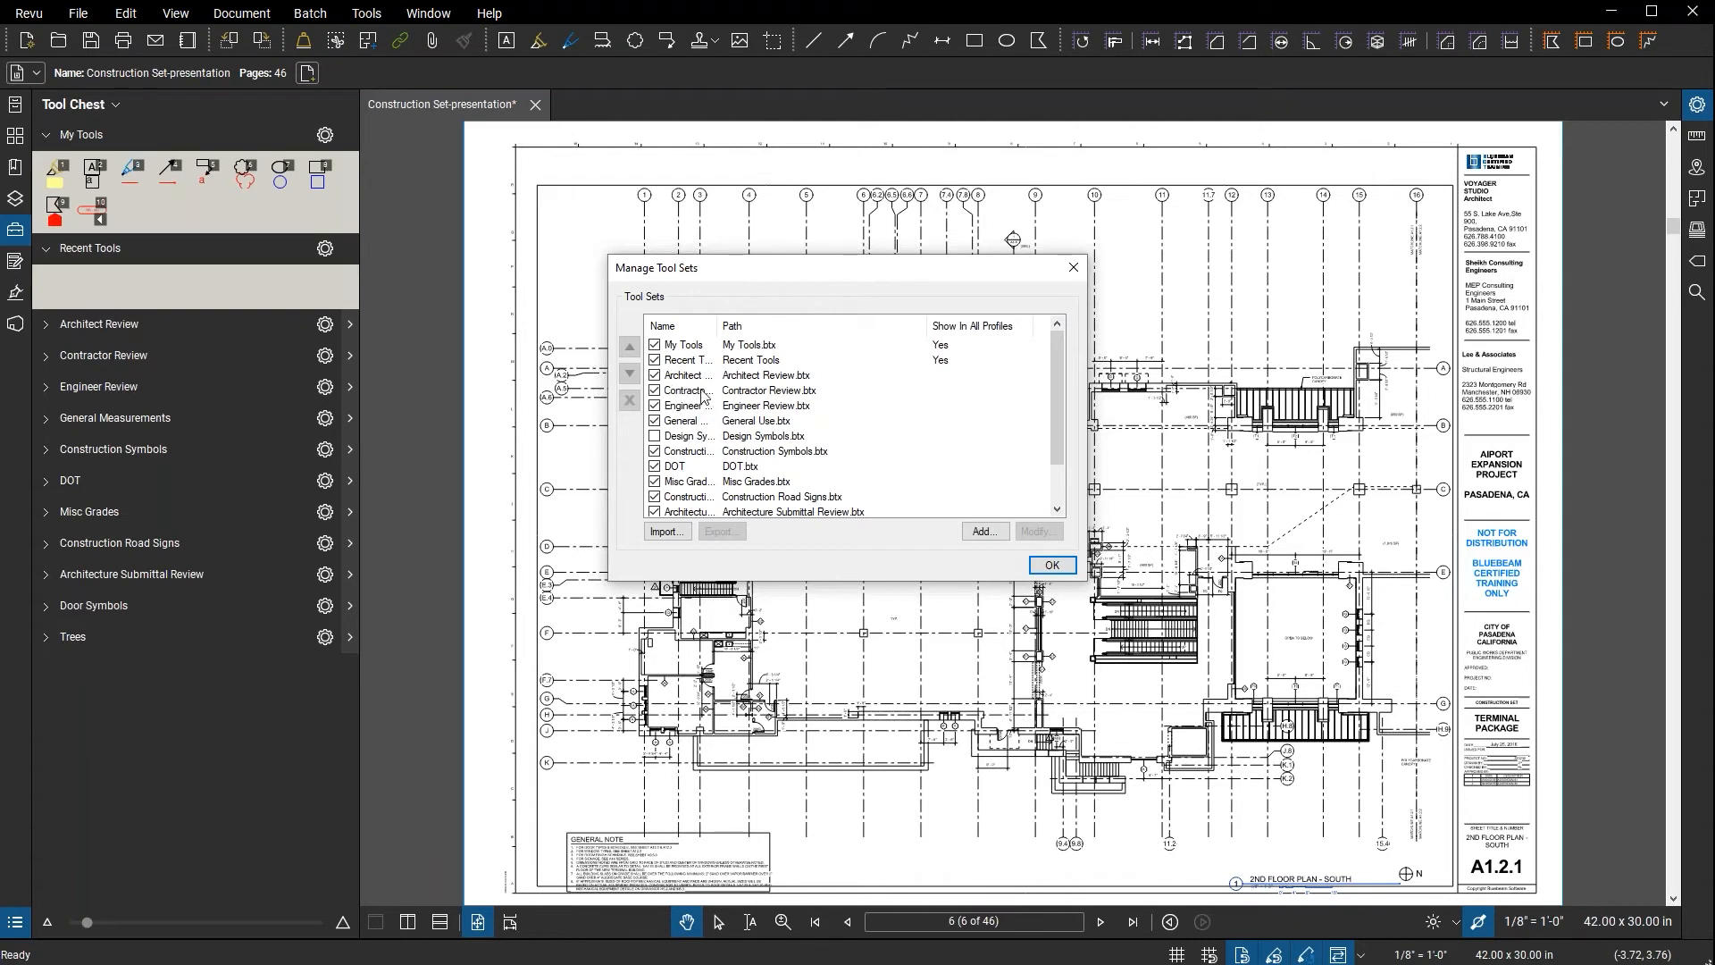
- Add a new tool set titled "Arch Symbols" and save it as Arch Symbols.btx in the default folder
click(982, 531)
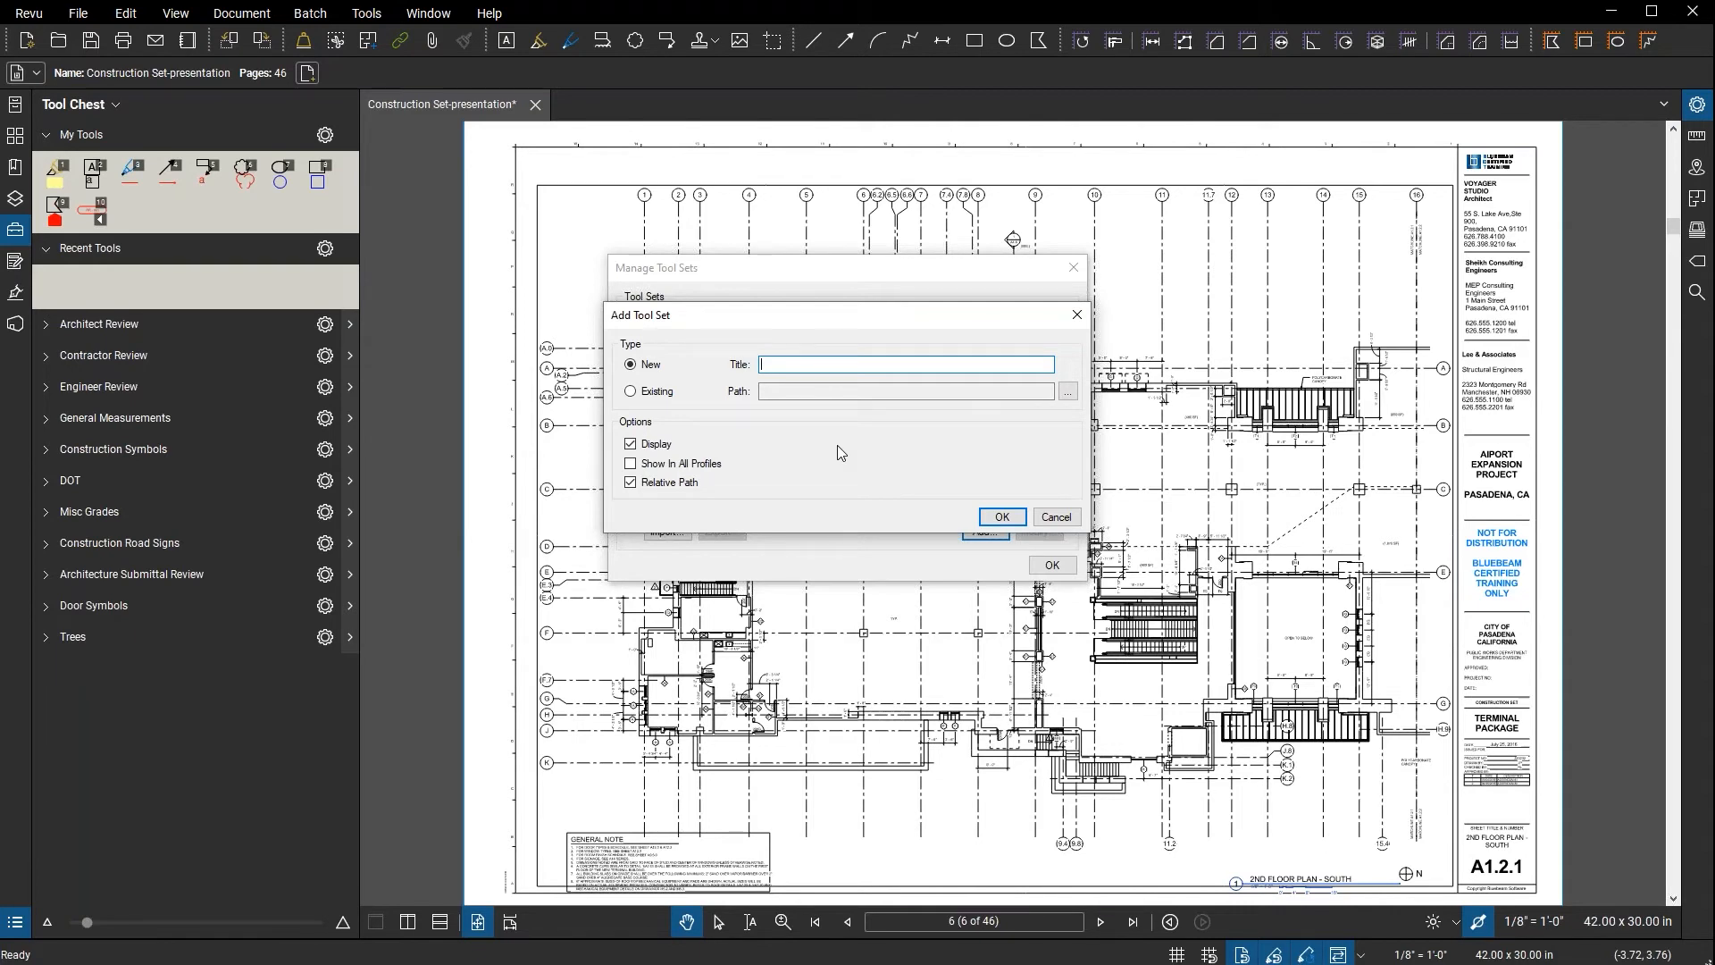
drag(856, 325, 1079, 302)
click(890, 376)
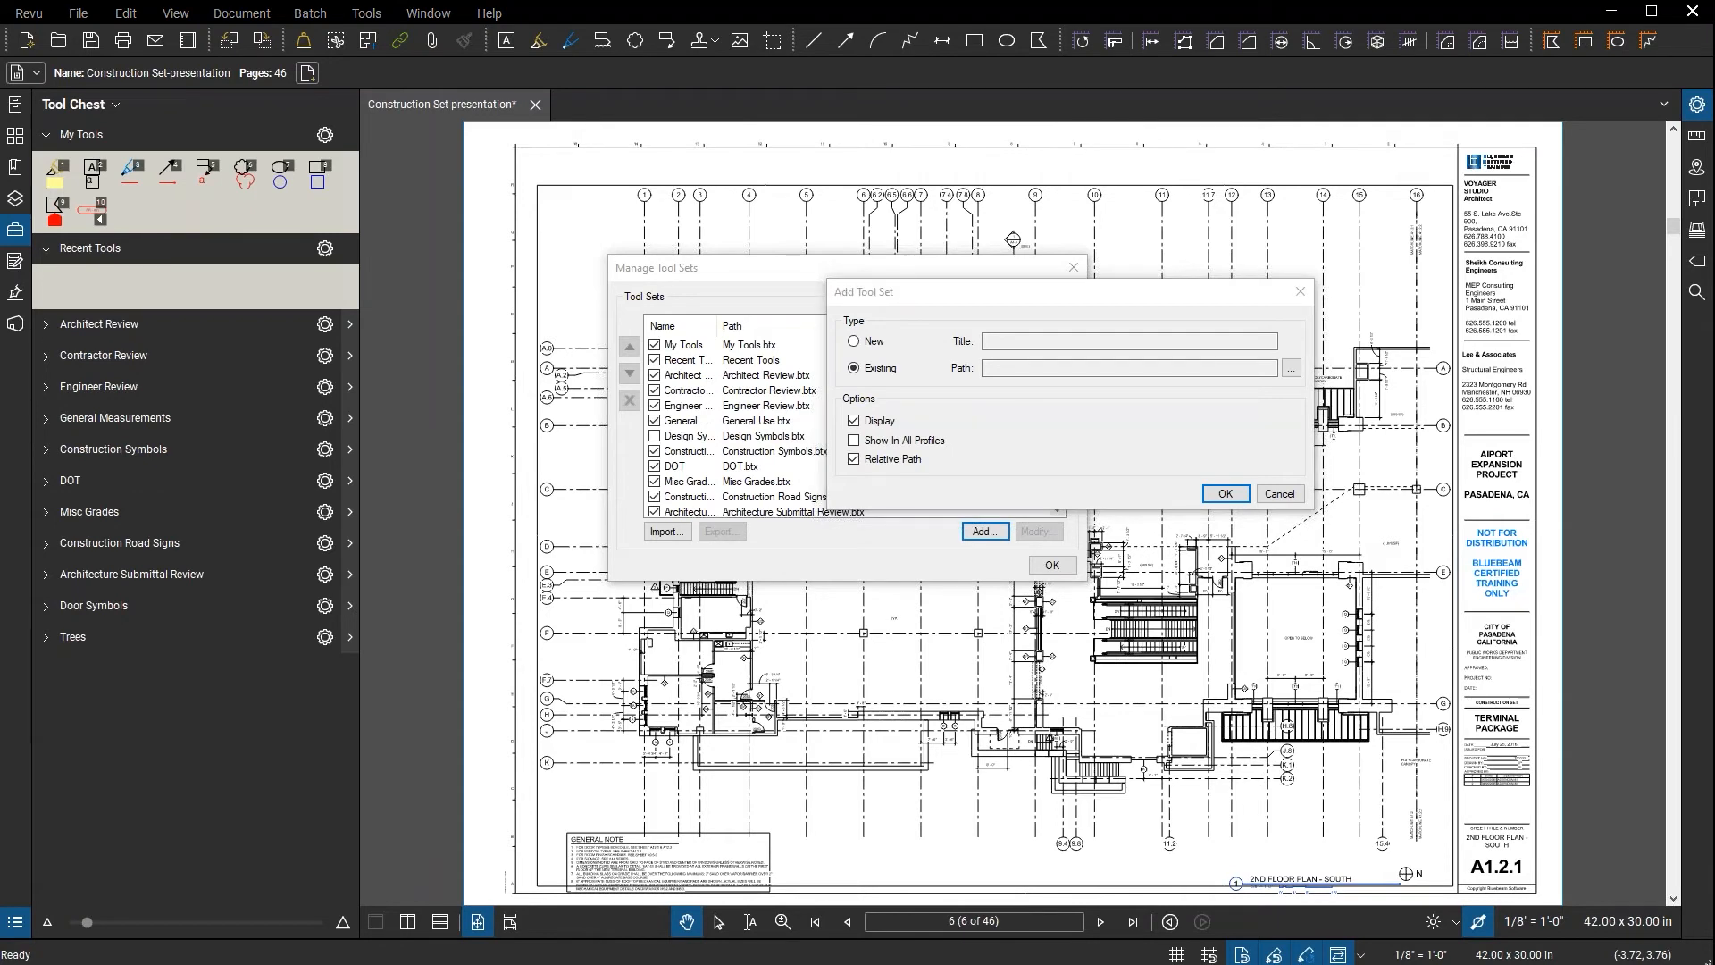
click(1028, 304)
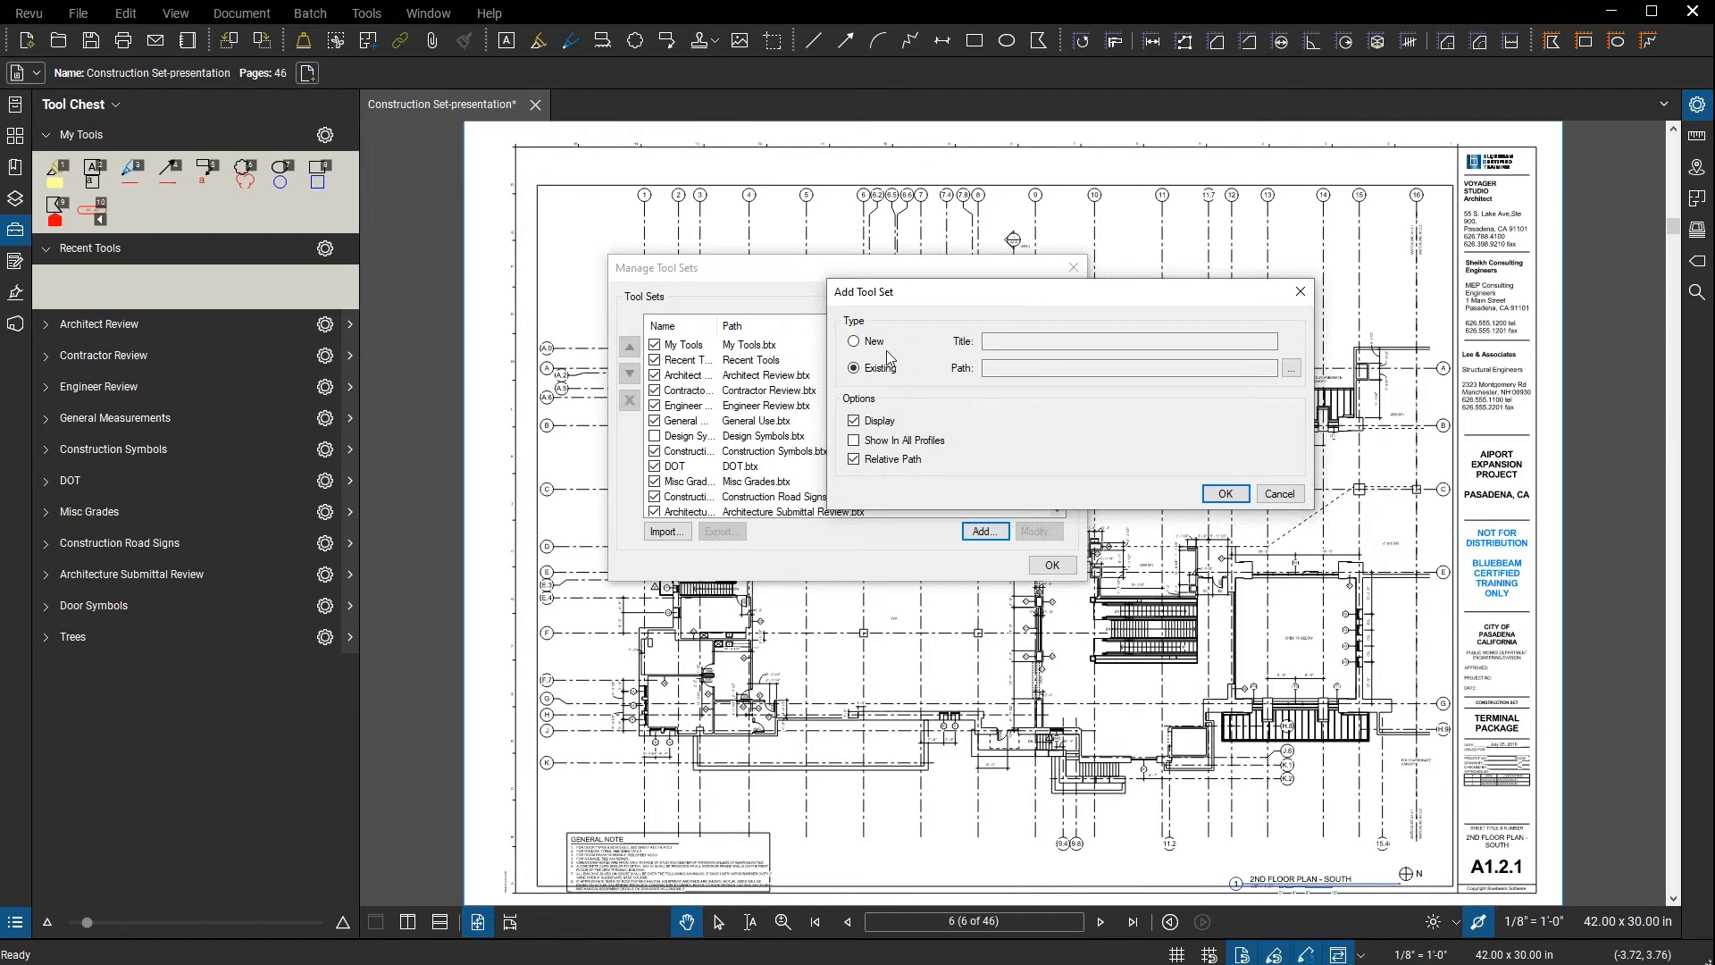
click(855, 341)
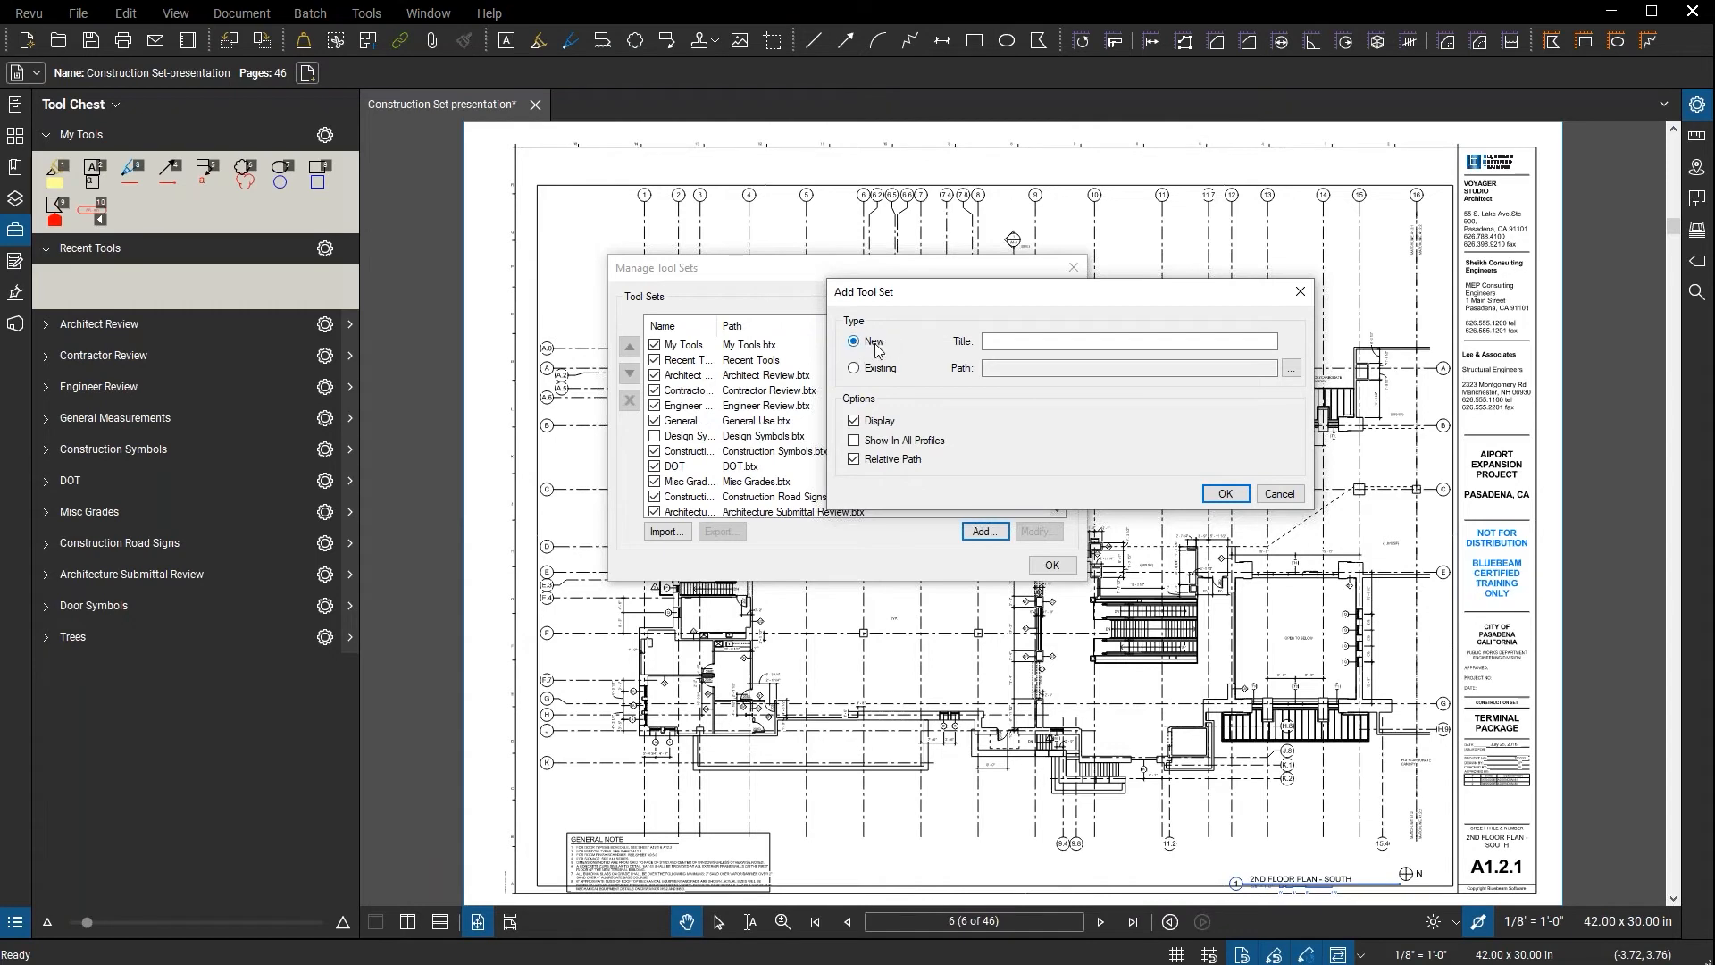
click(1003, 342)
text(rch Symbols)
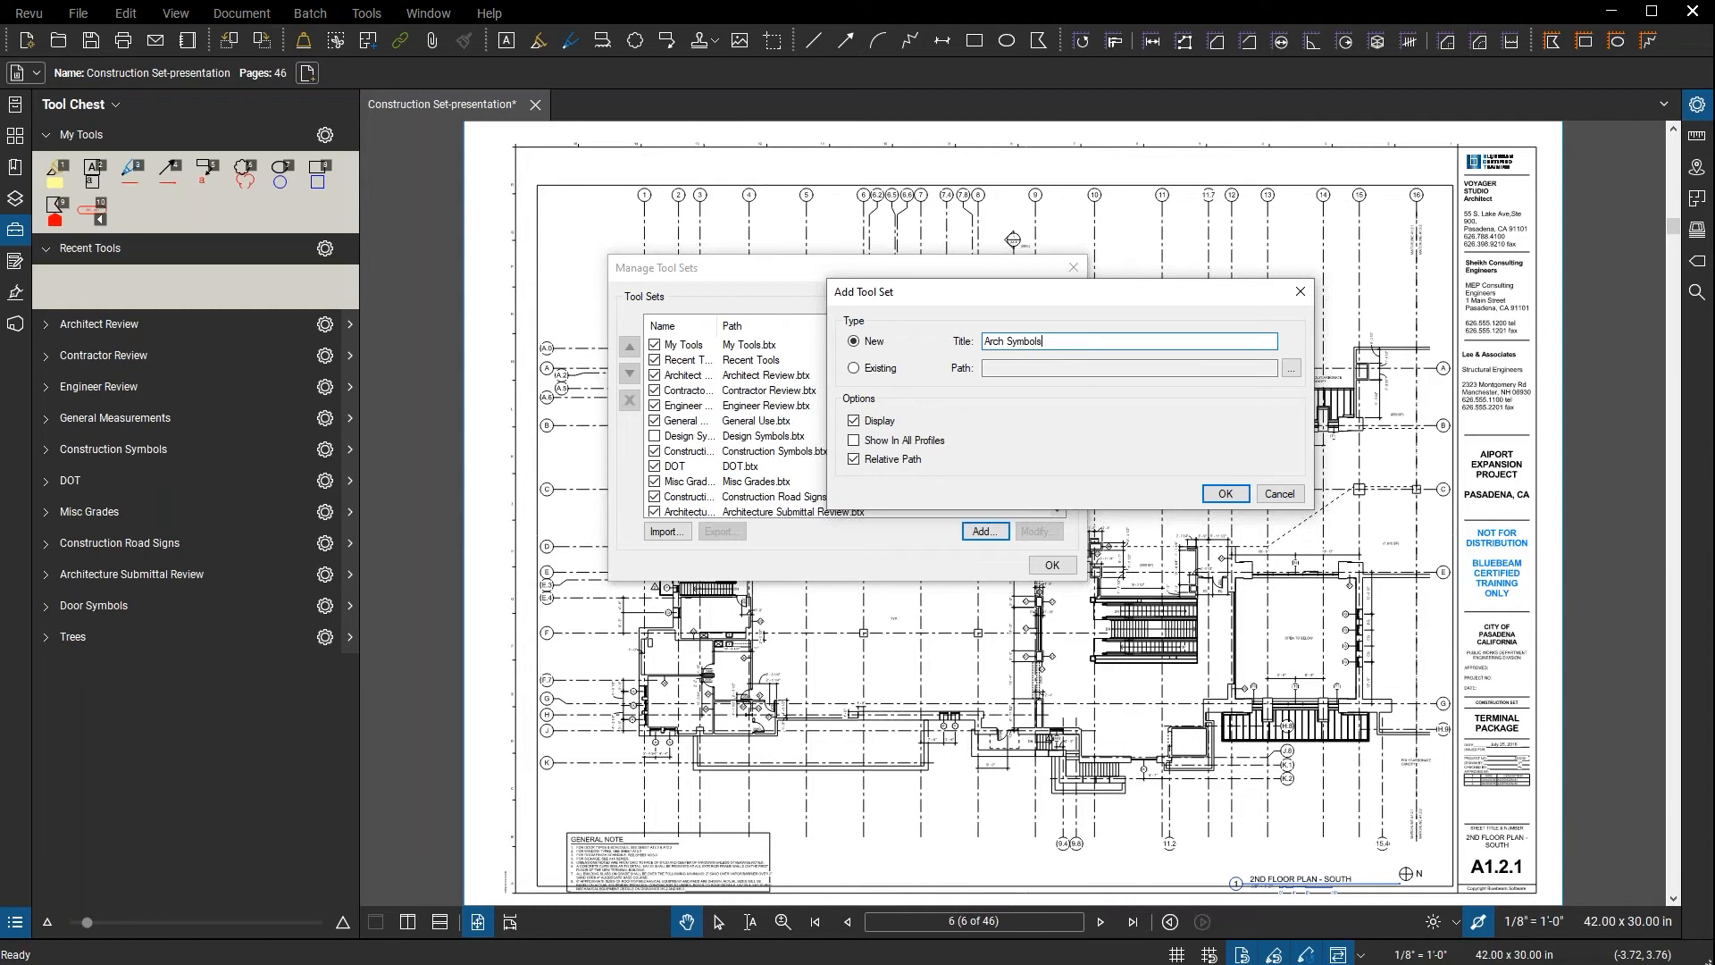
click(1226, 490)
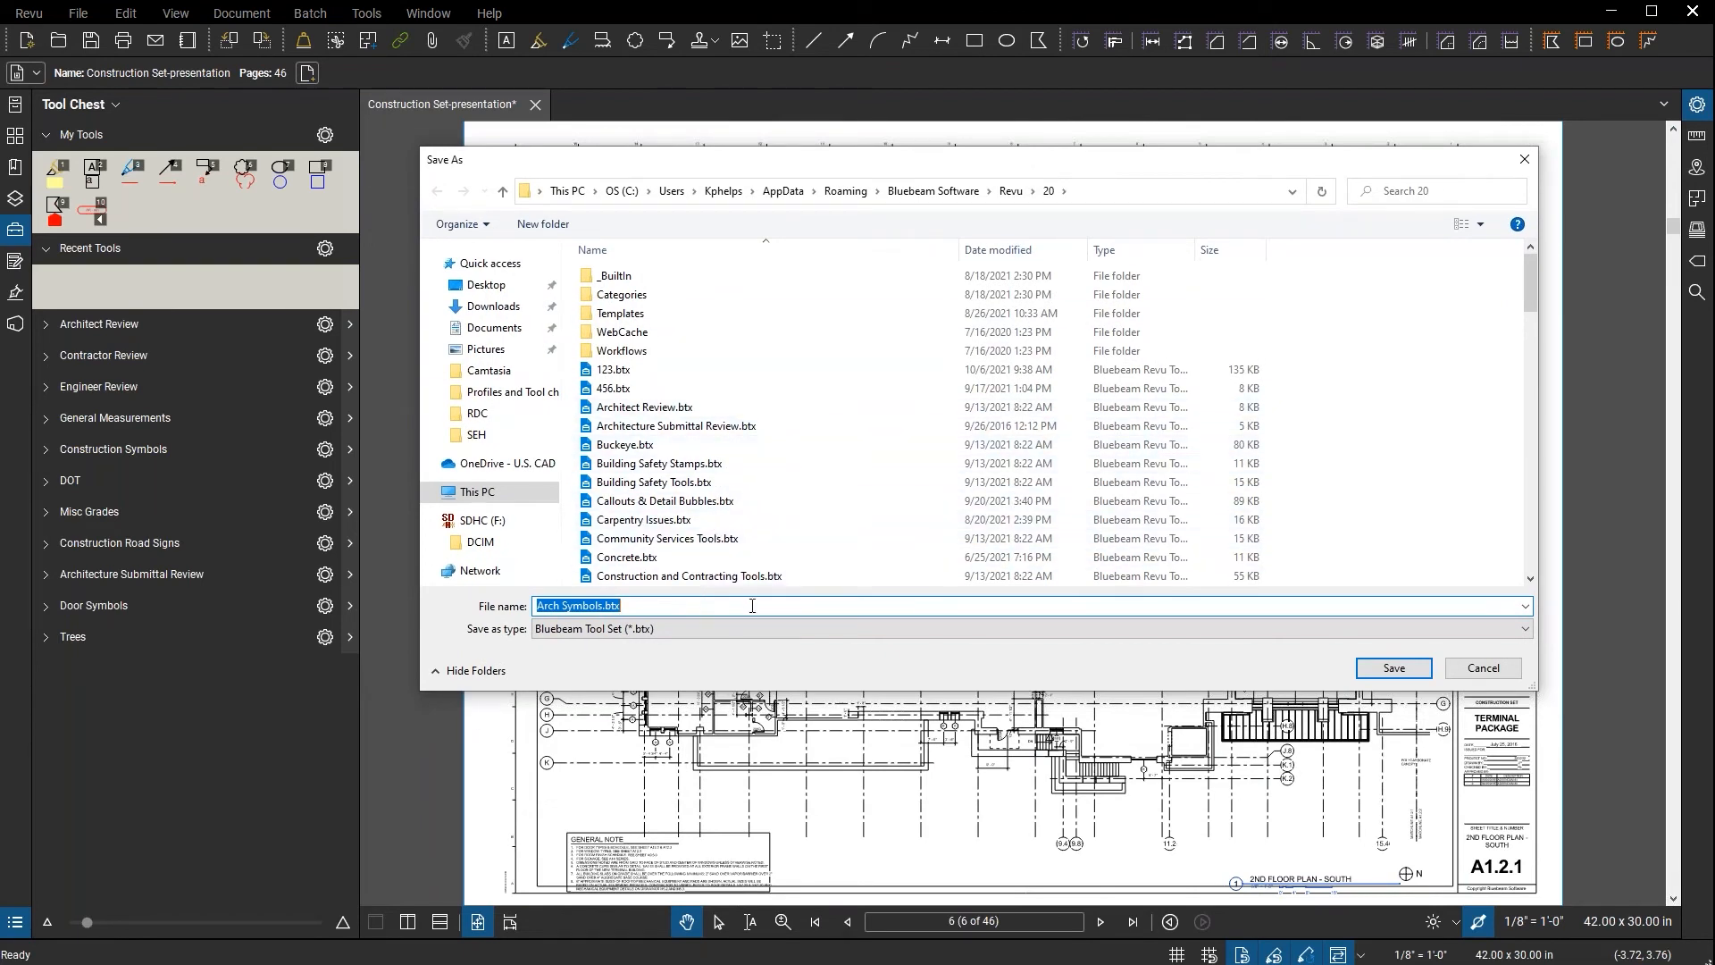
click(1394, 669)
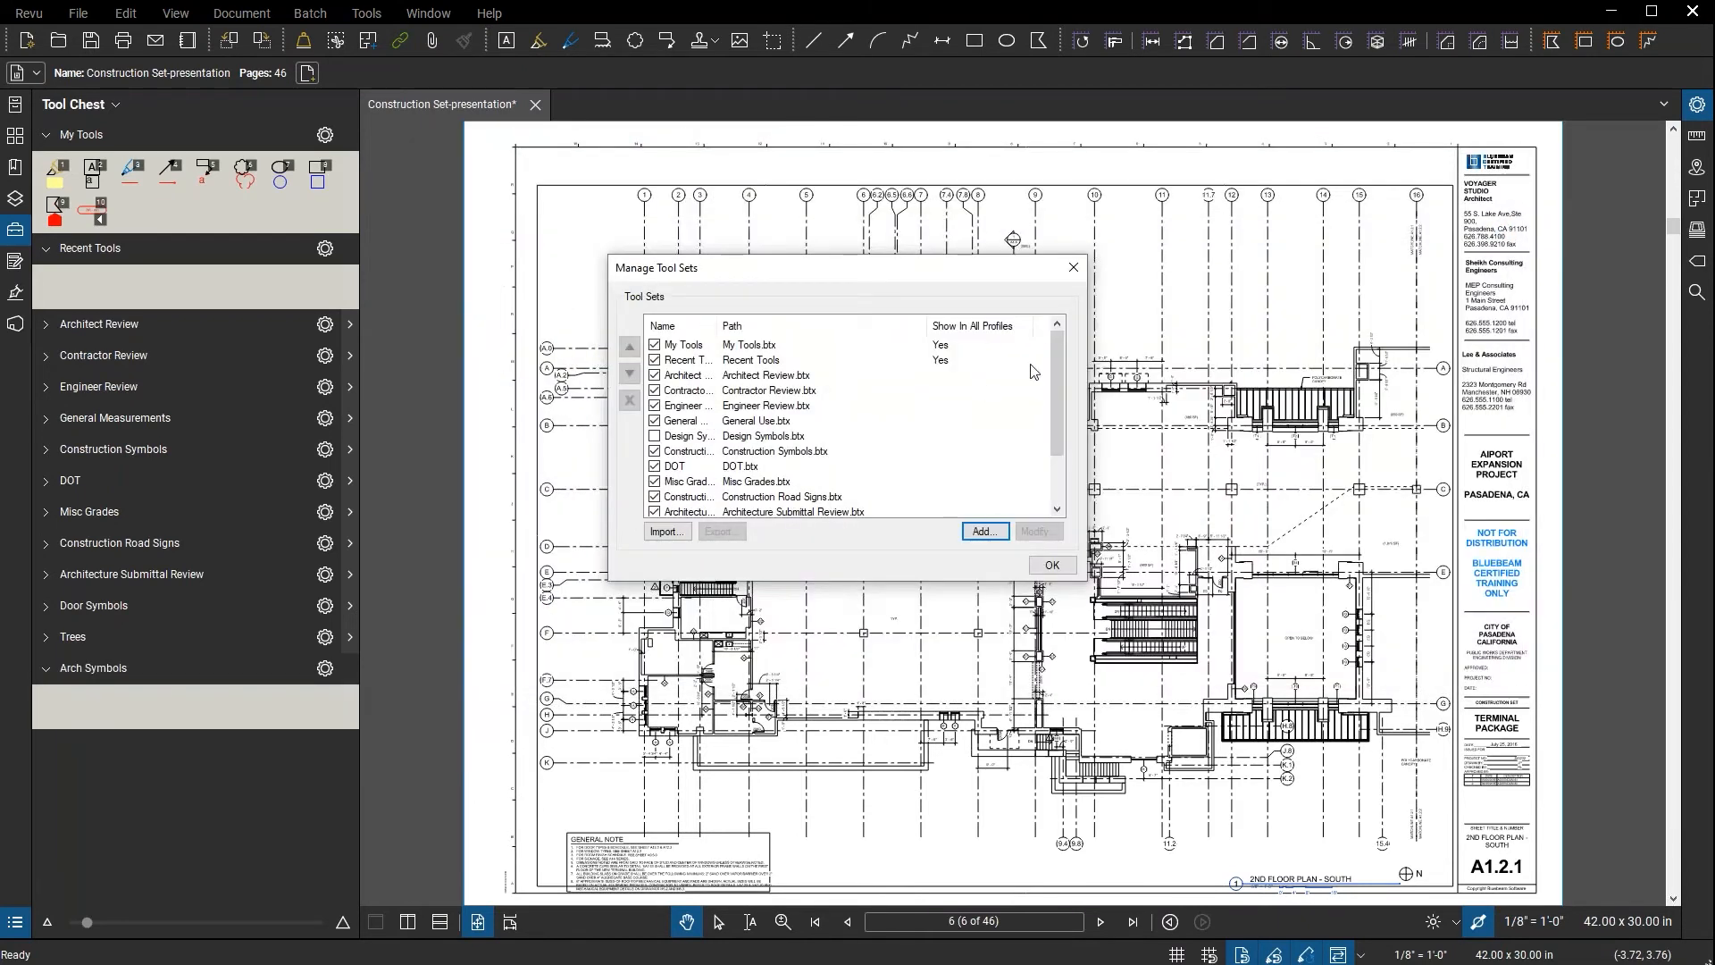
- Move the Arch Symbols tool set up the list to directly below Recent Tools and close the tool set manager
drag(1057, 362, 1058, 456)
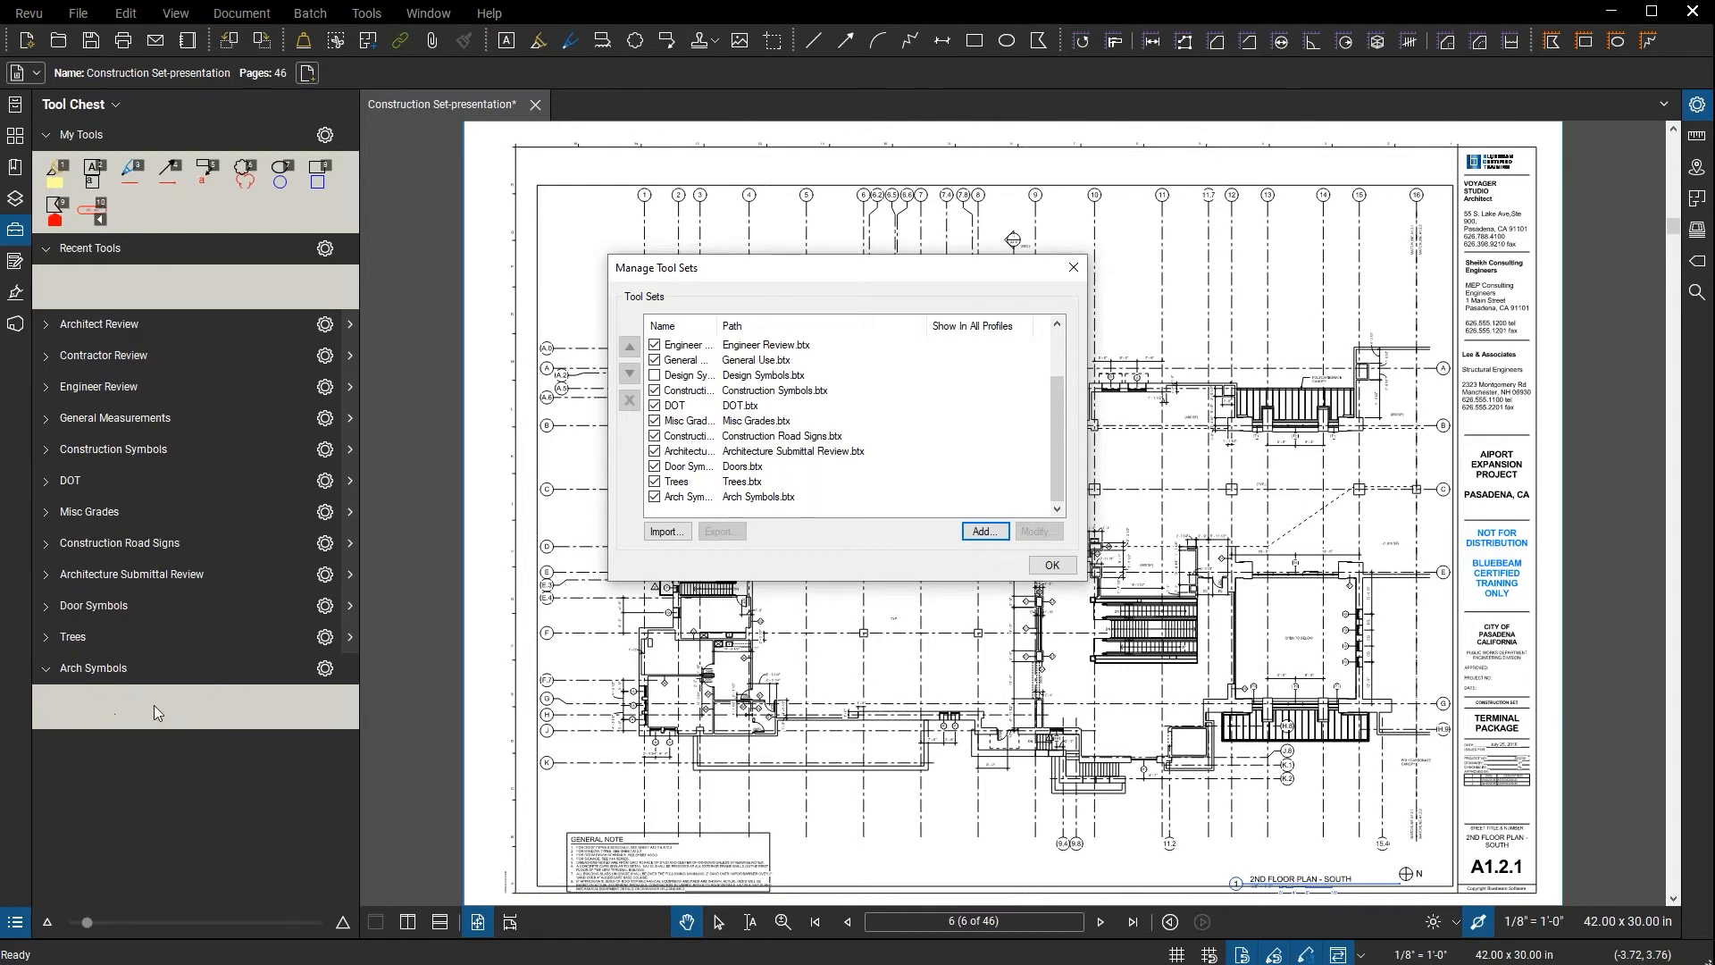
click(758, 502)
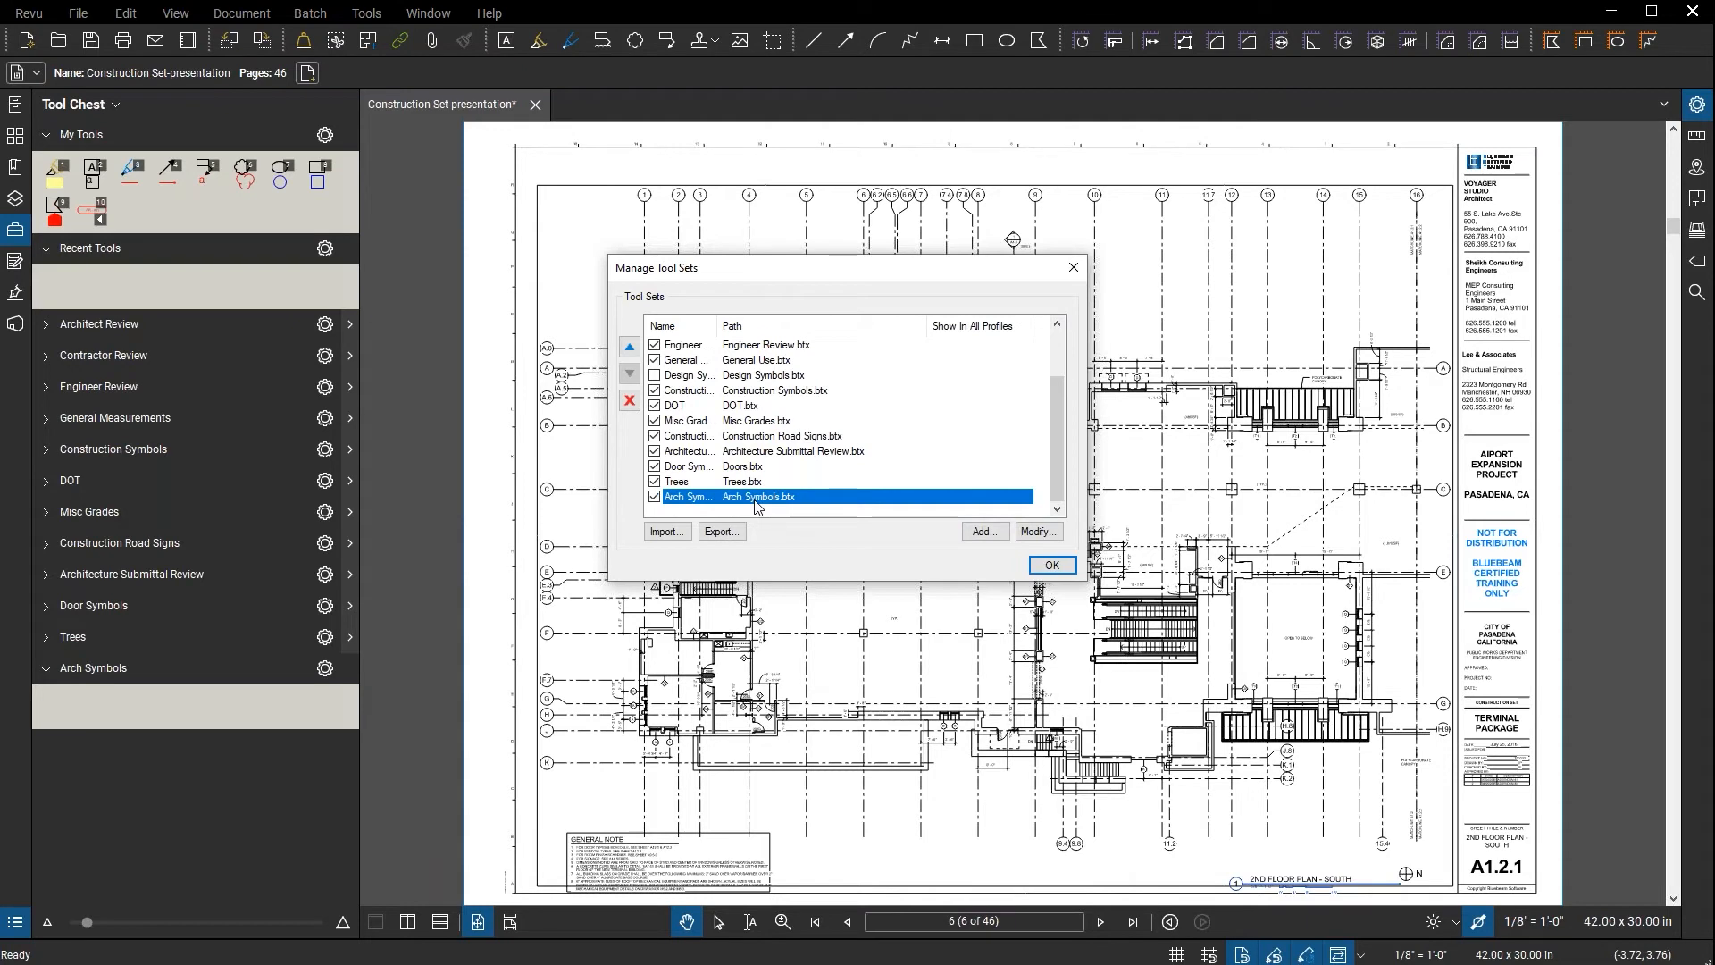
click(698, 500)
click(629, 348)
click(630, 348)
click(629, 348)
click(630, 348)
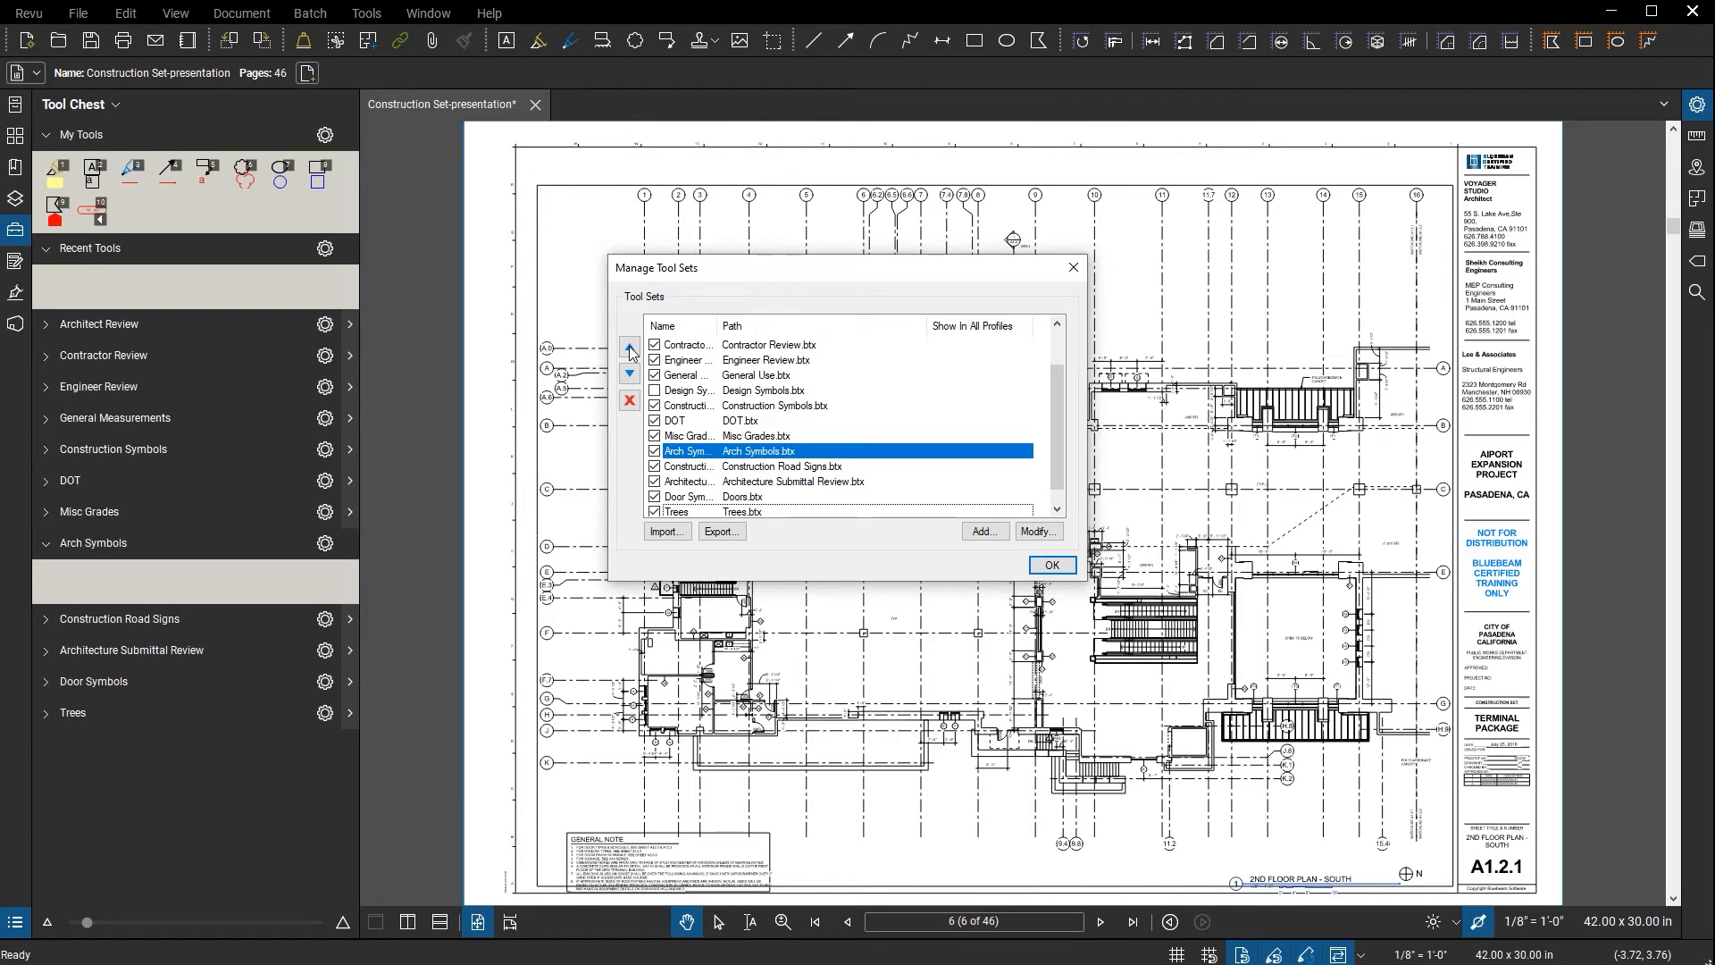
click(630, 348)
click(629, 348)
click(630, 349)
click(629, 348)
click(629, 348)
click(630, 348)
click(630, 348)
click(629, 348)
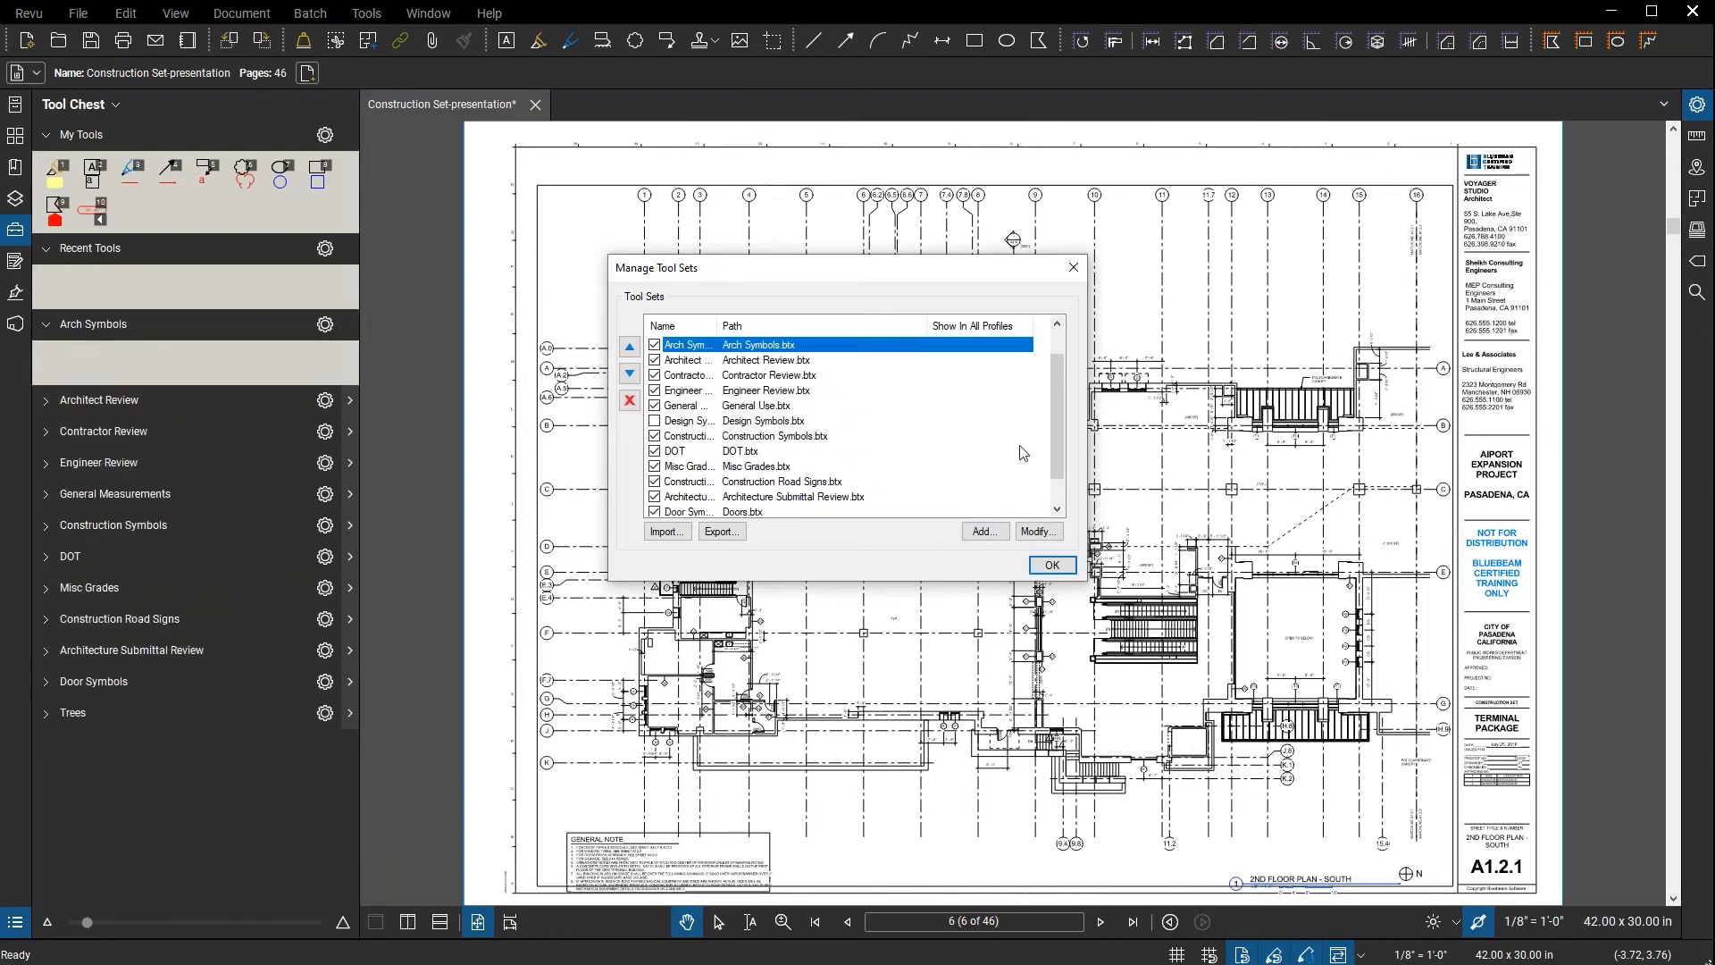
scroll(1055, 425, up, 1)
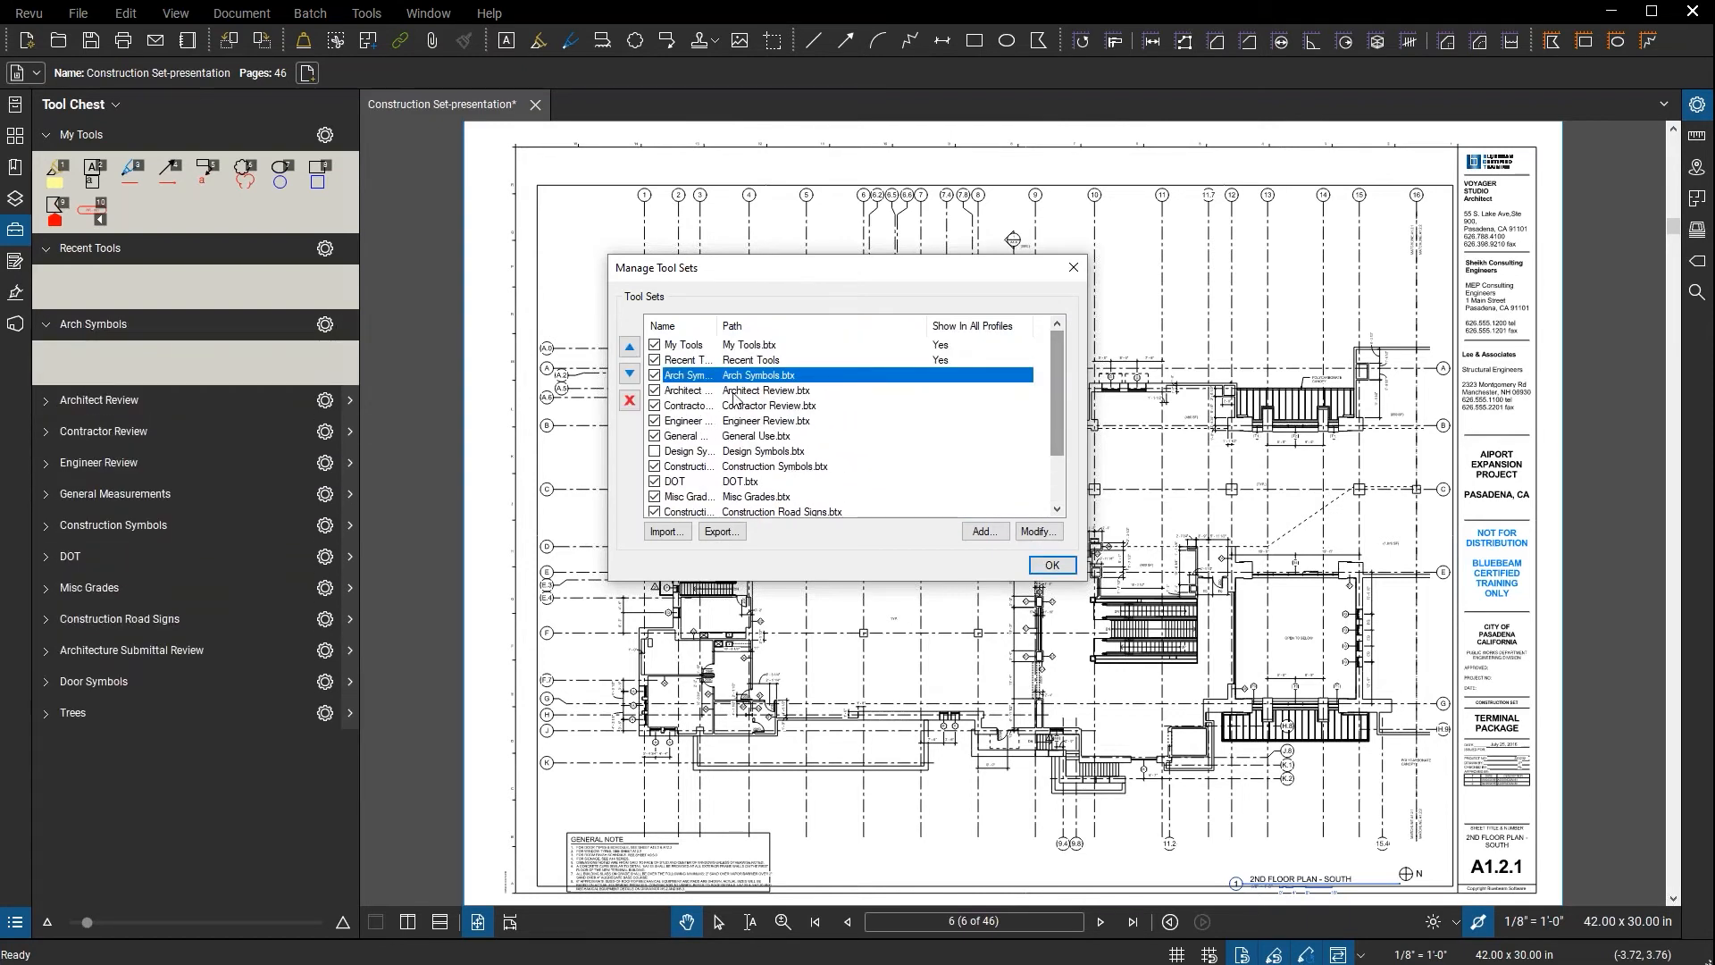
click(1051, 566)
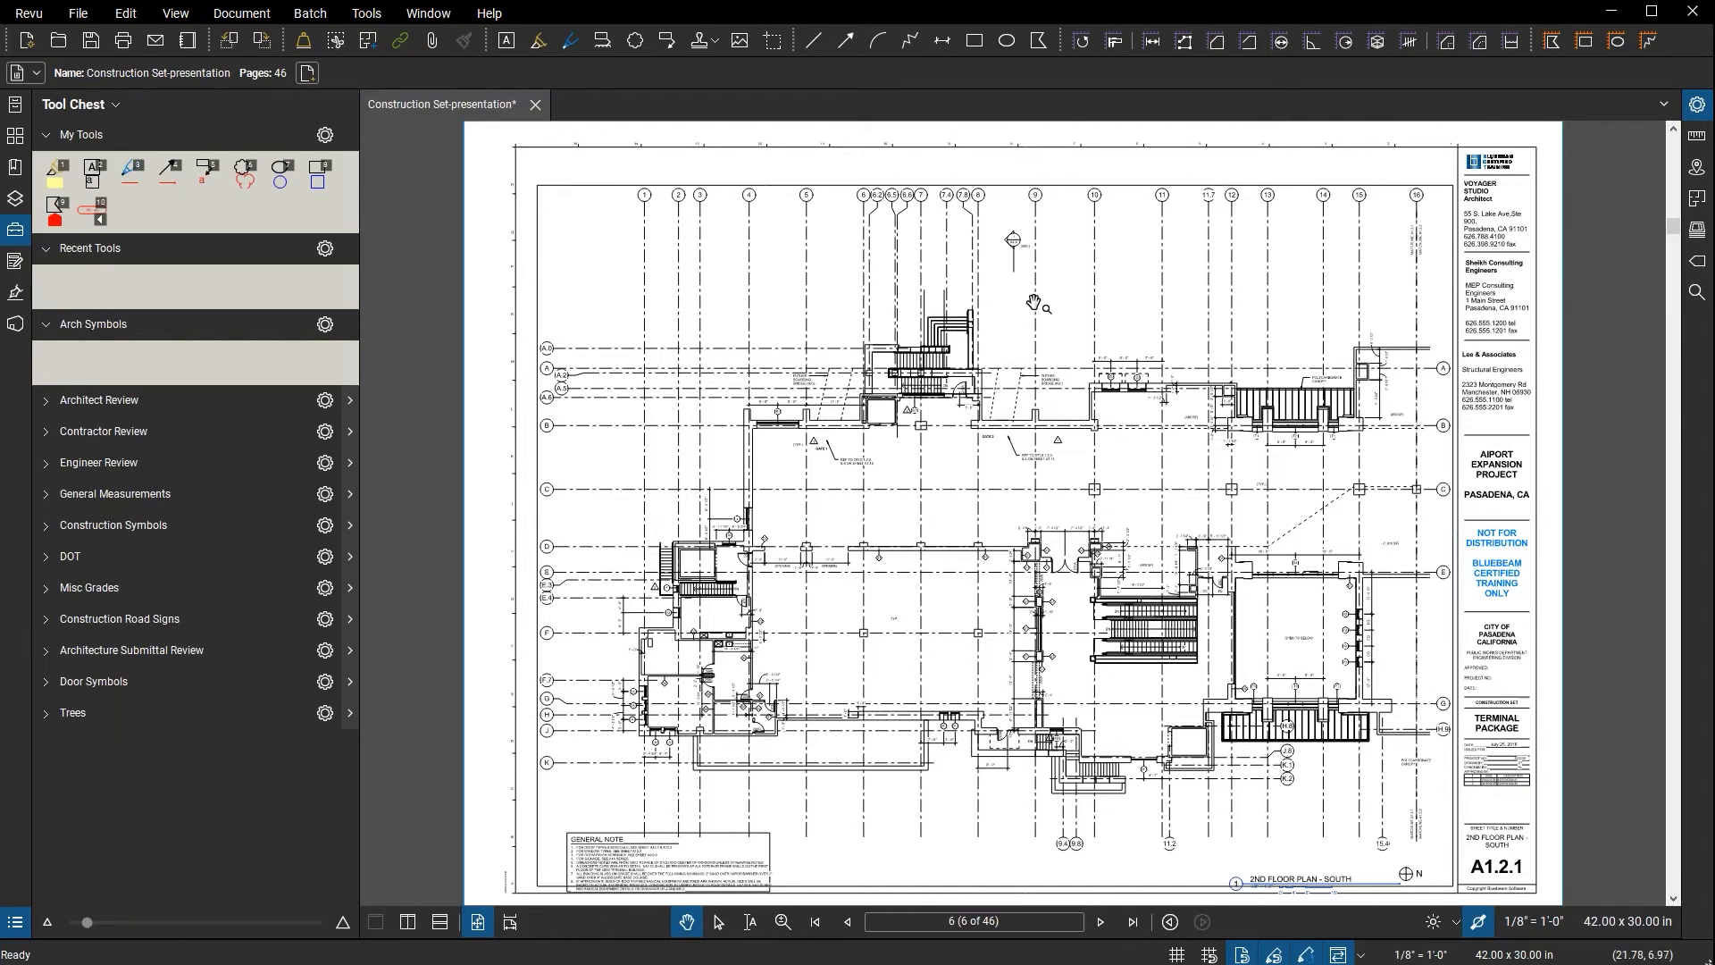
- Draw a nearly horizontal line markup about 3.7 inches long in the empty area above the polycarbonate canopy on the floor plan
scroll(874, 306, up, 5)
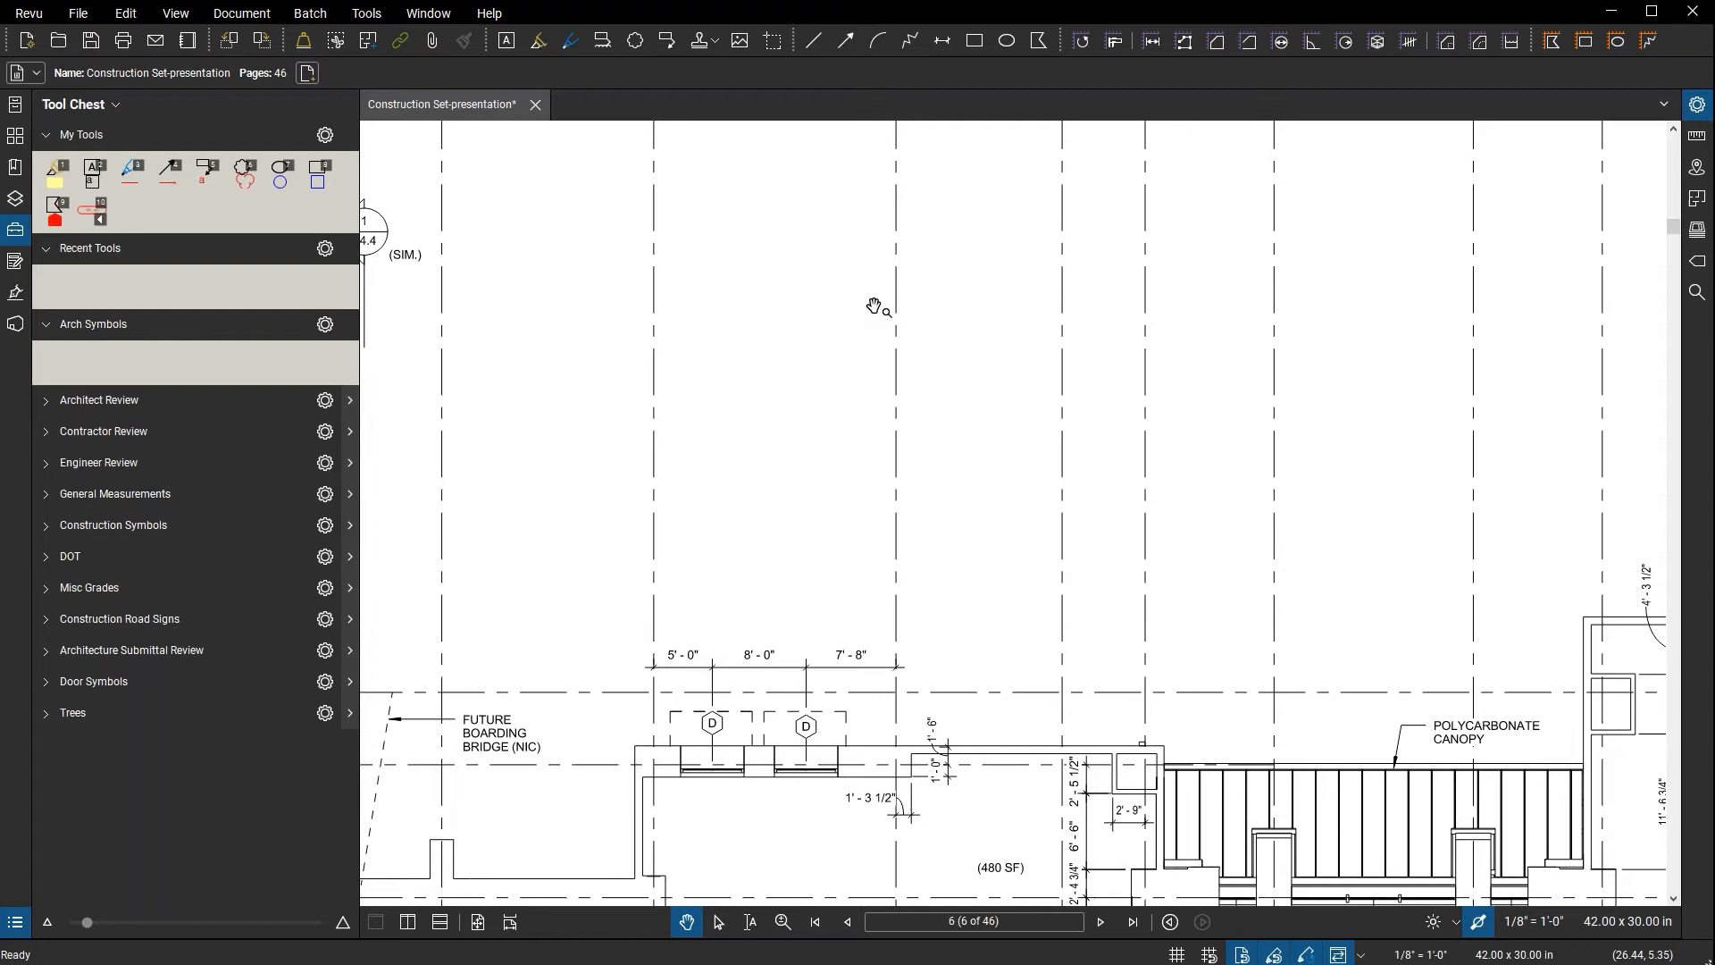
click(818, 44)
drag(774, 386, 1118, 379)
key(Escape)
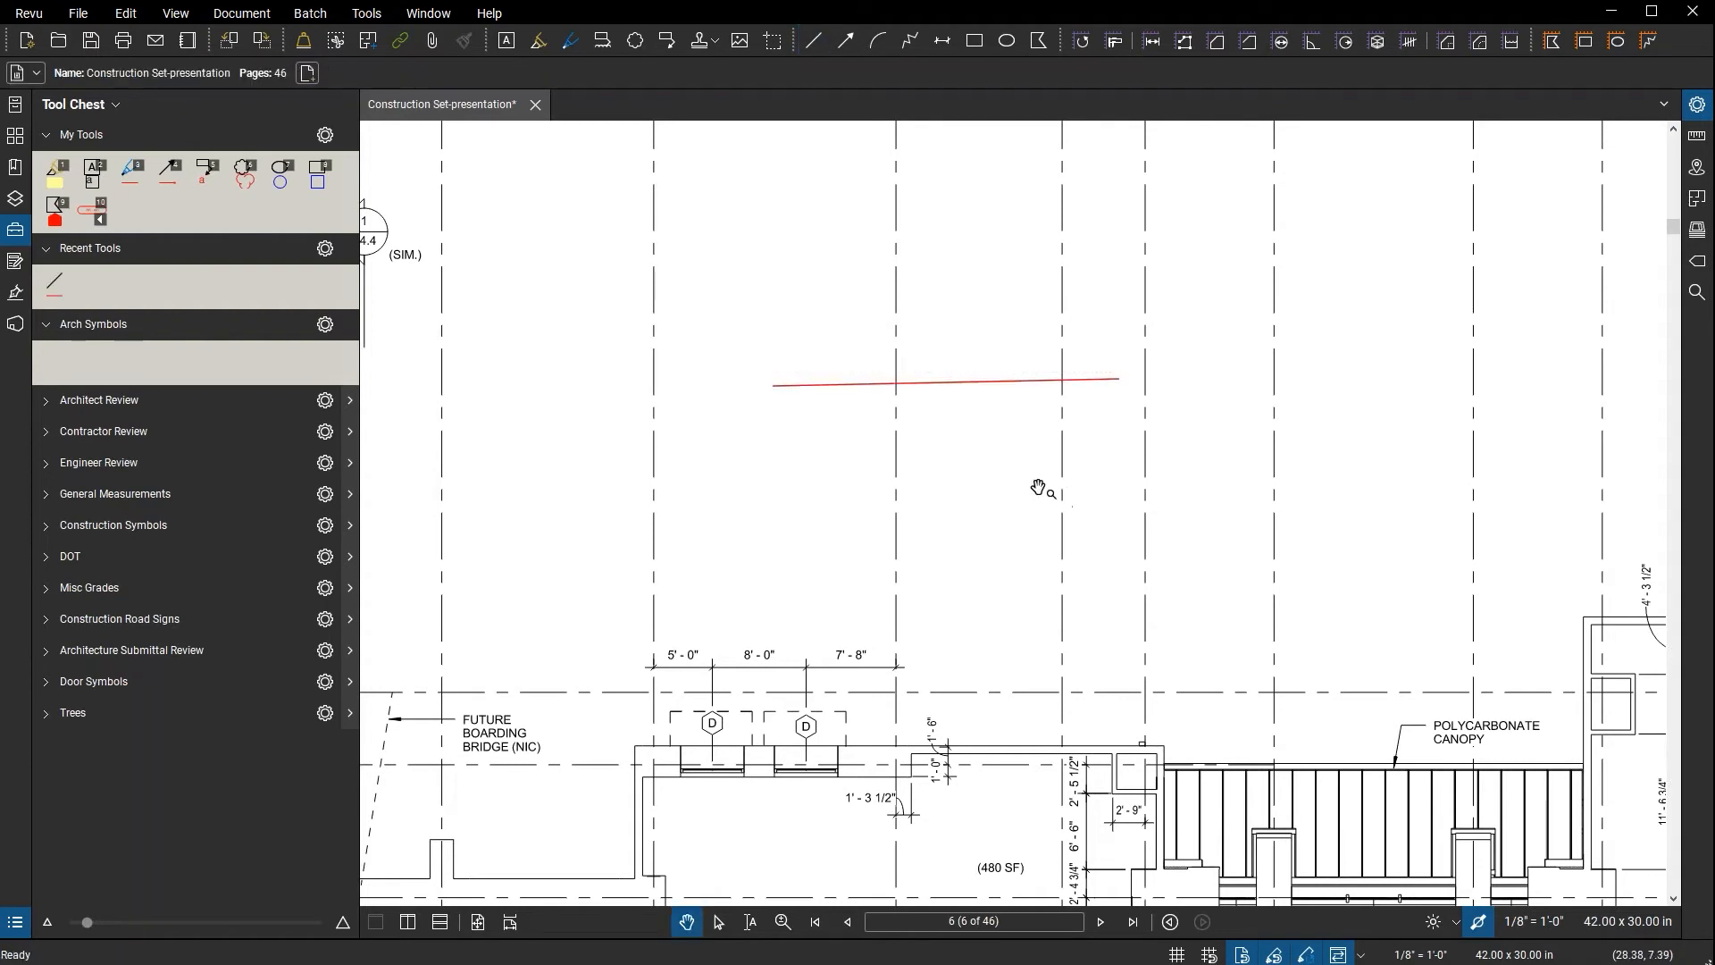
- Change the line markup's color to blue and its line width to 2.00 pt
click(954, 383)
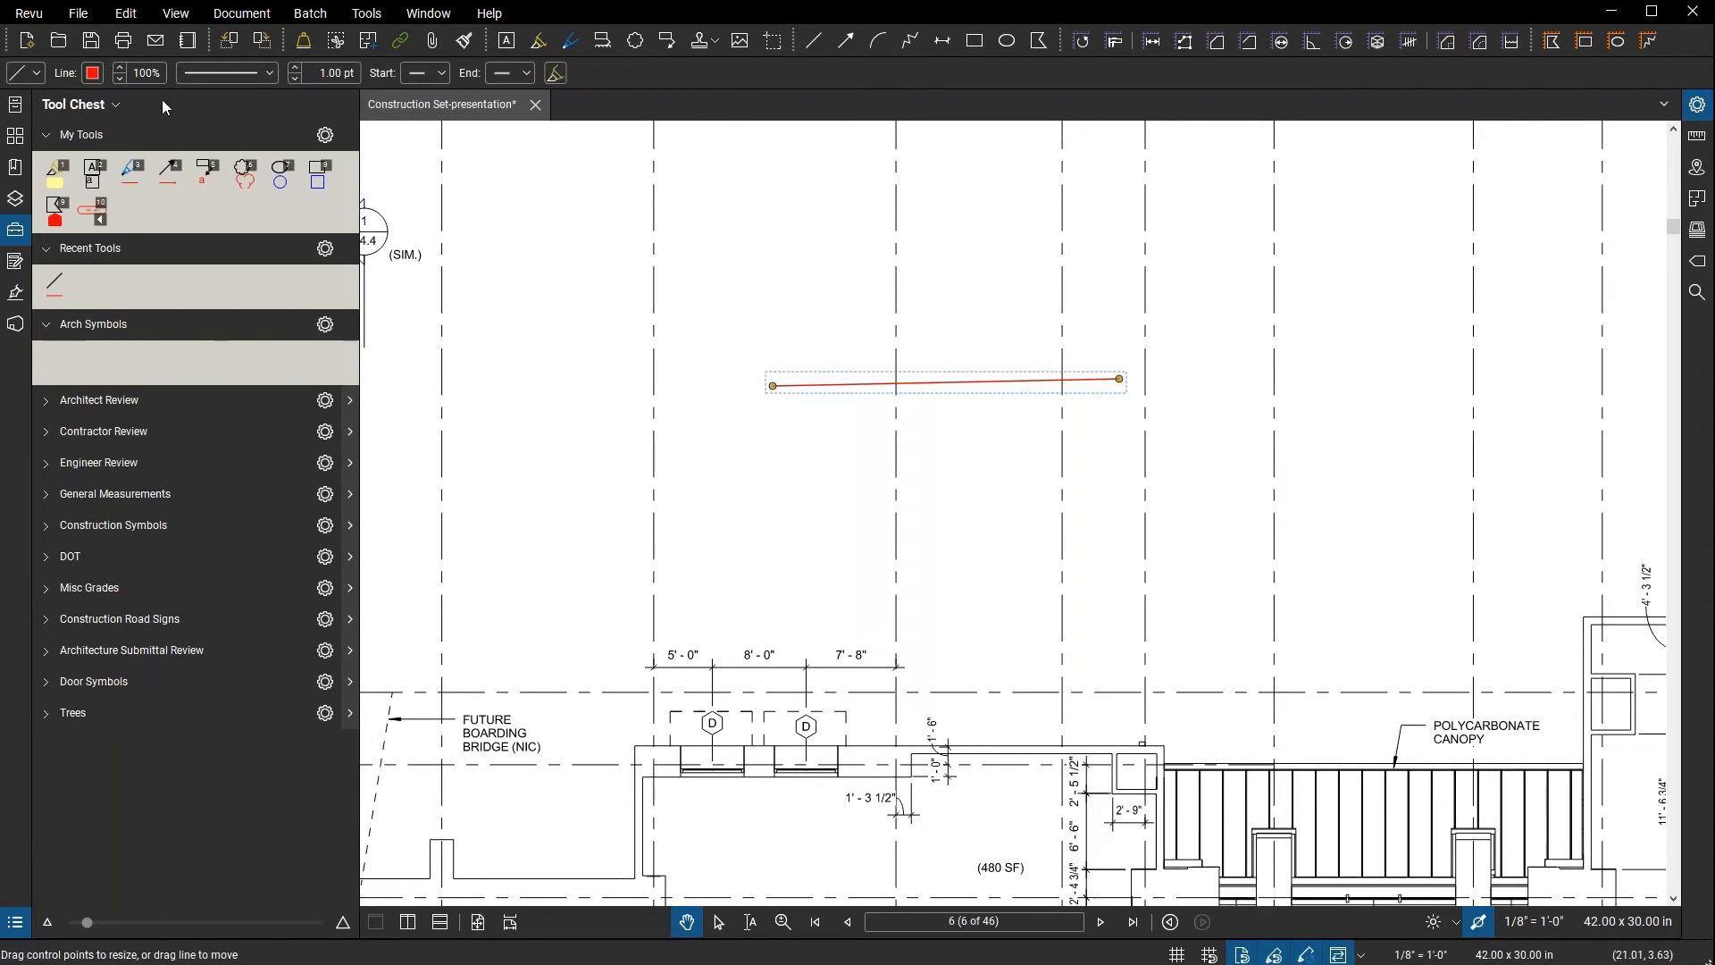
click(93, 74)
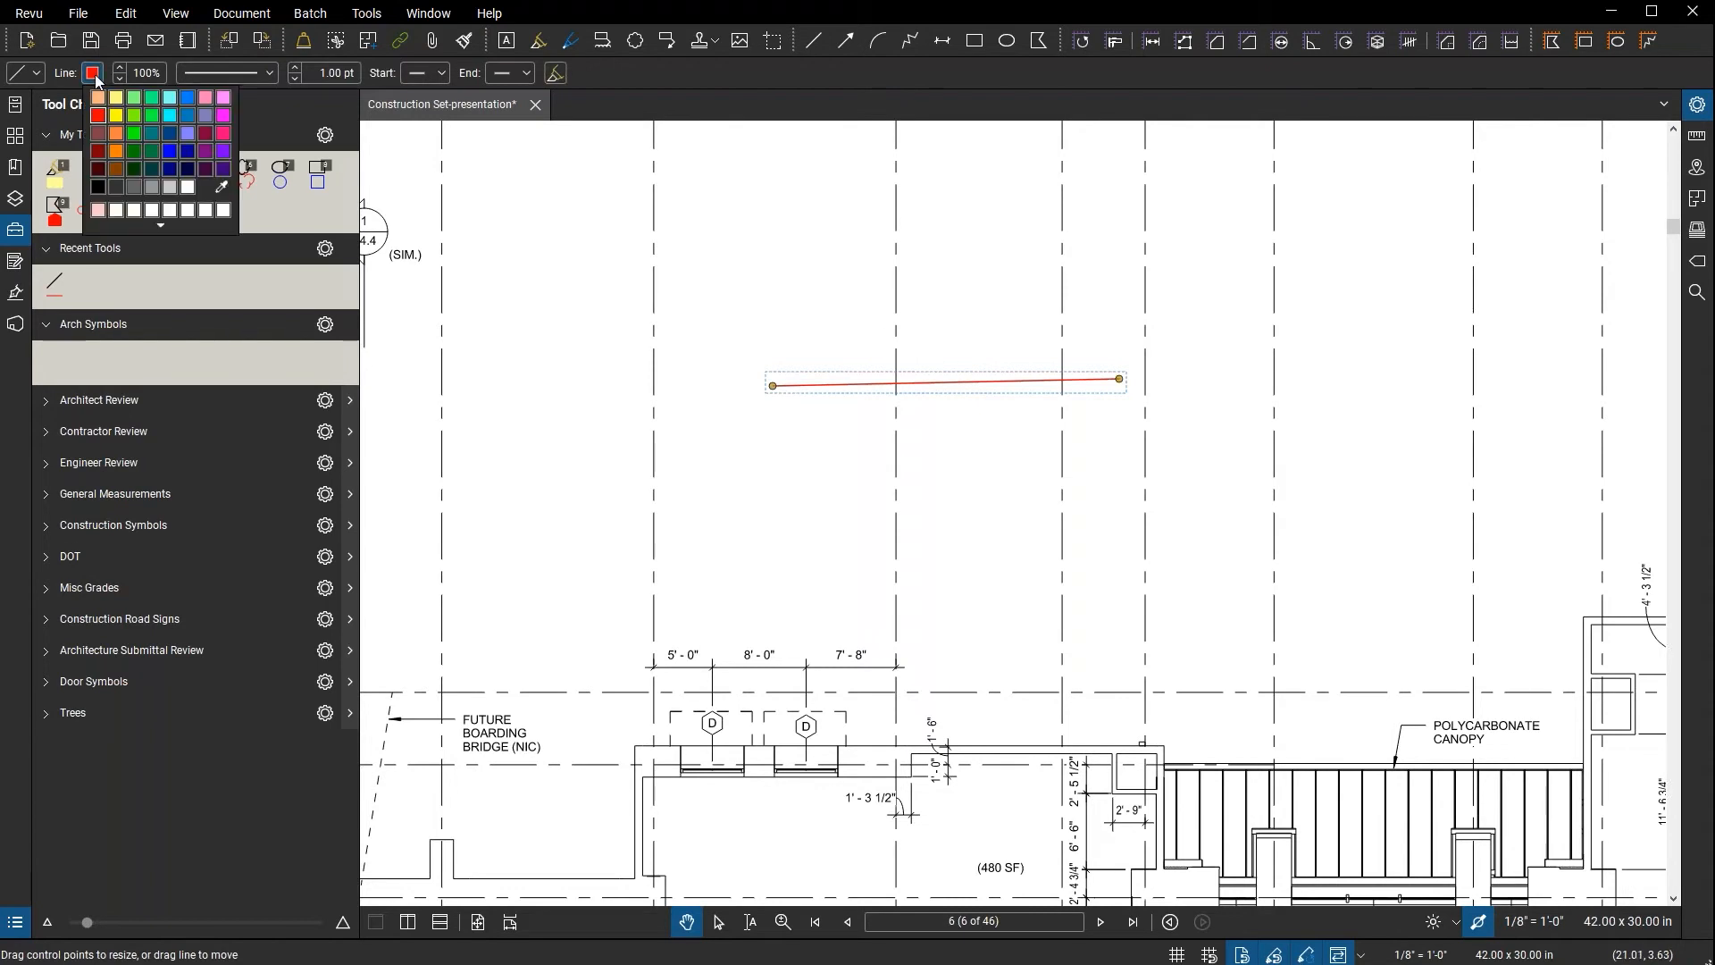
click(170, 149)
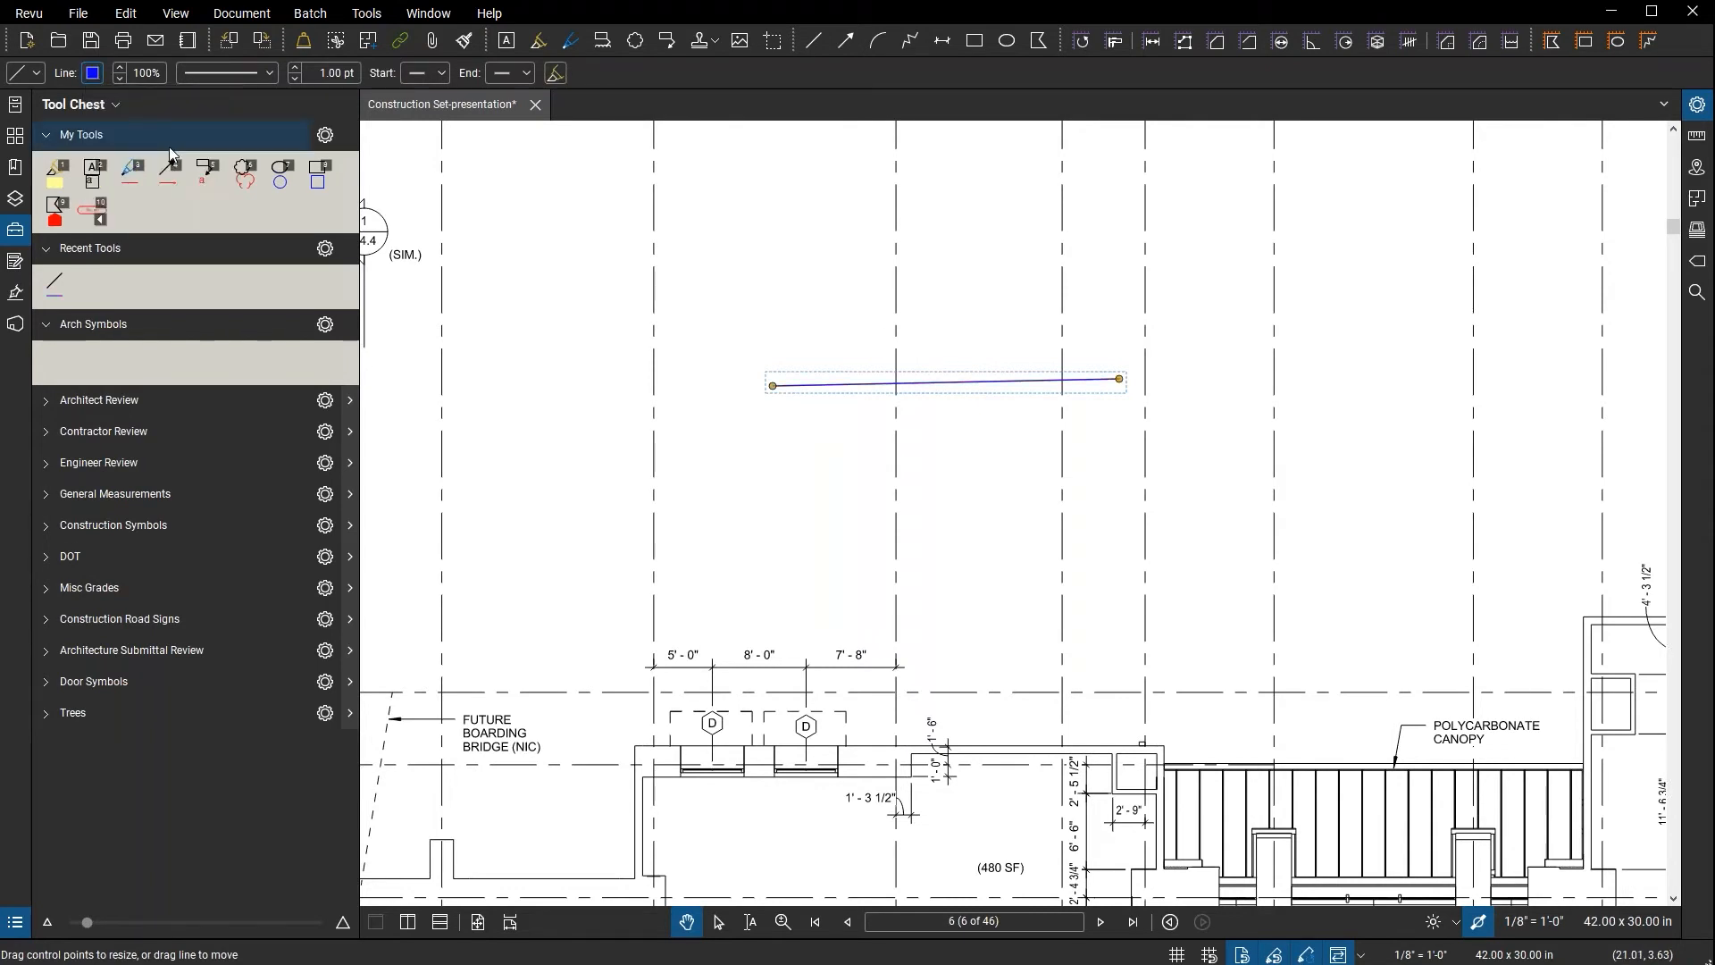
click(296, 69)
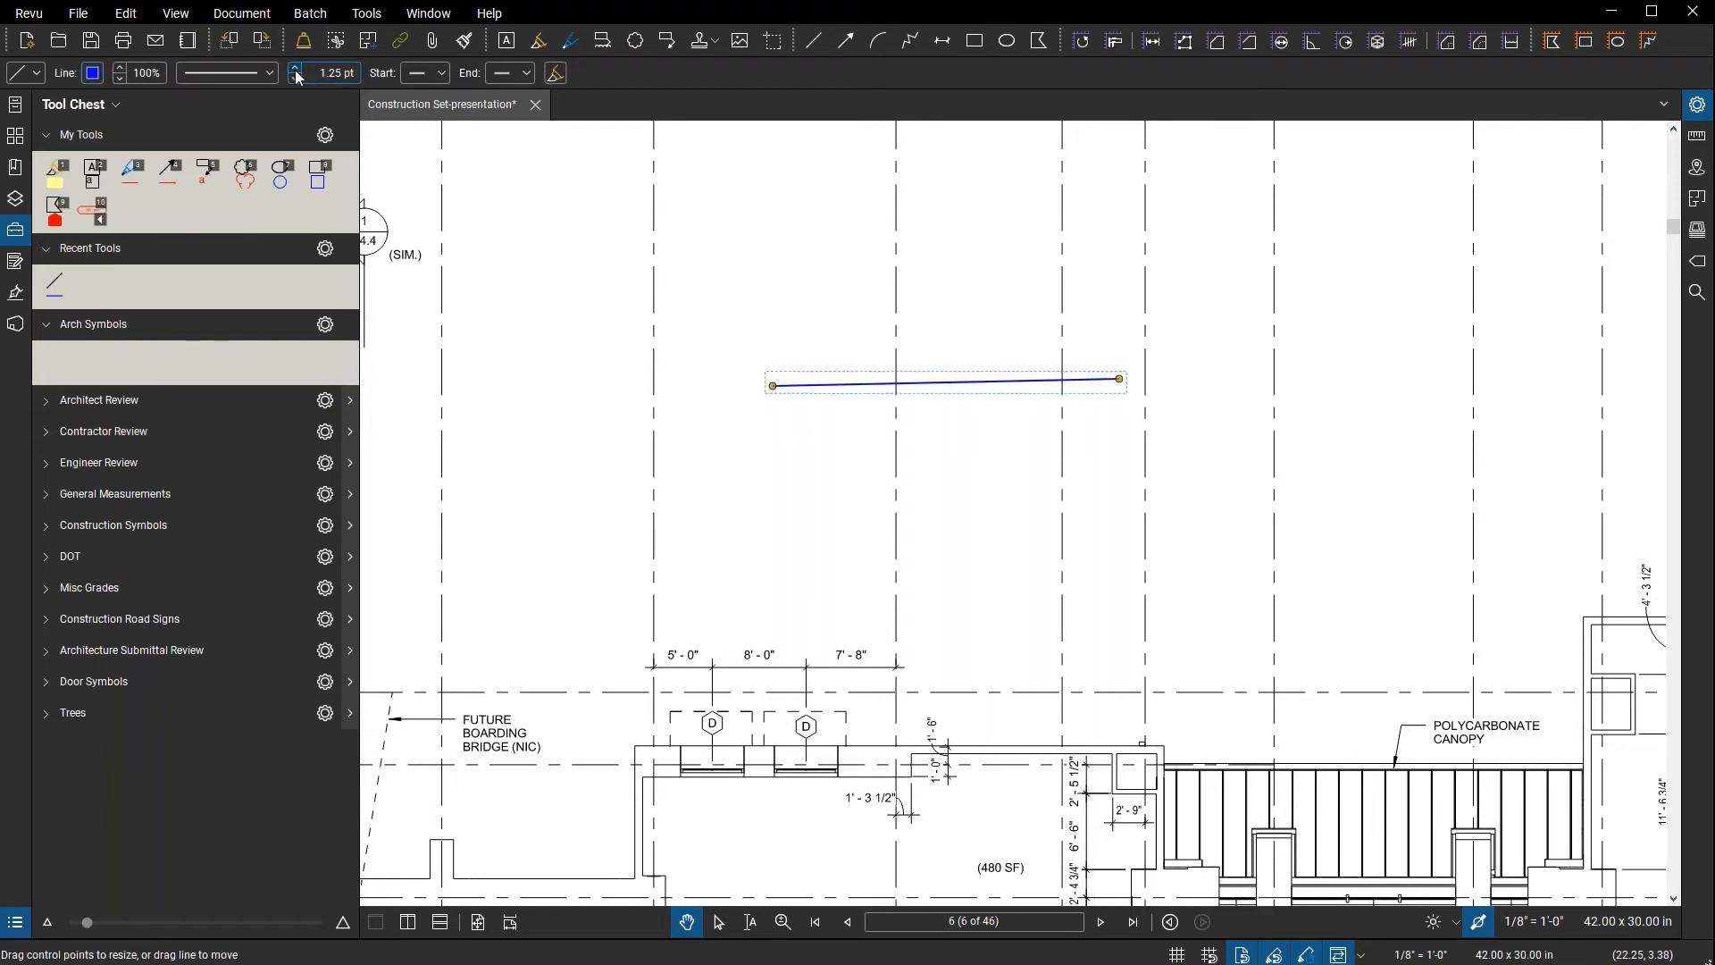
click(295, 70)
click(295, 70)
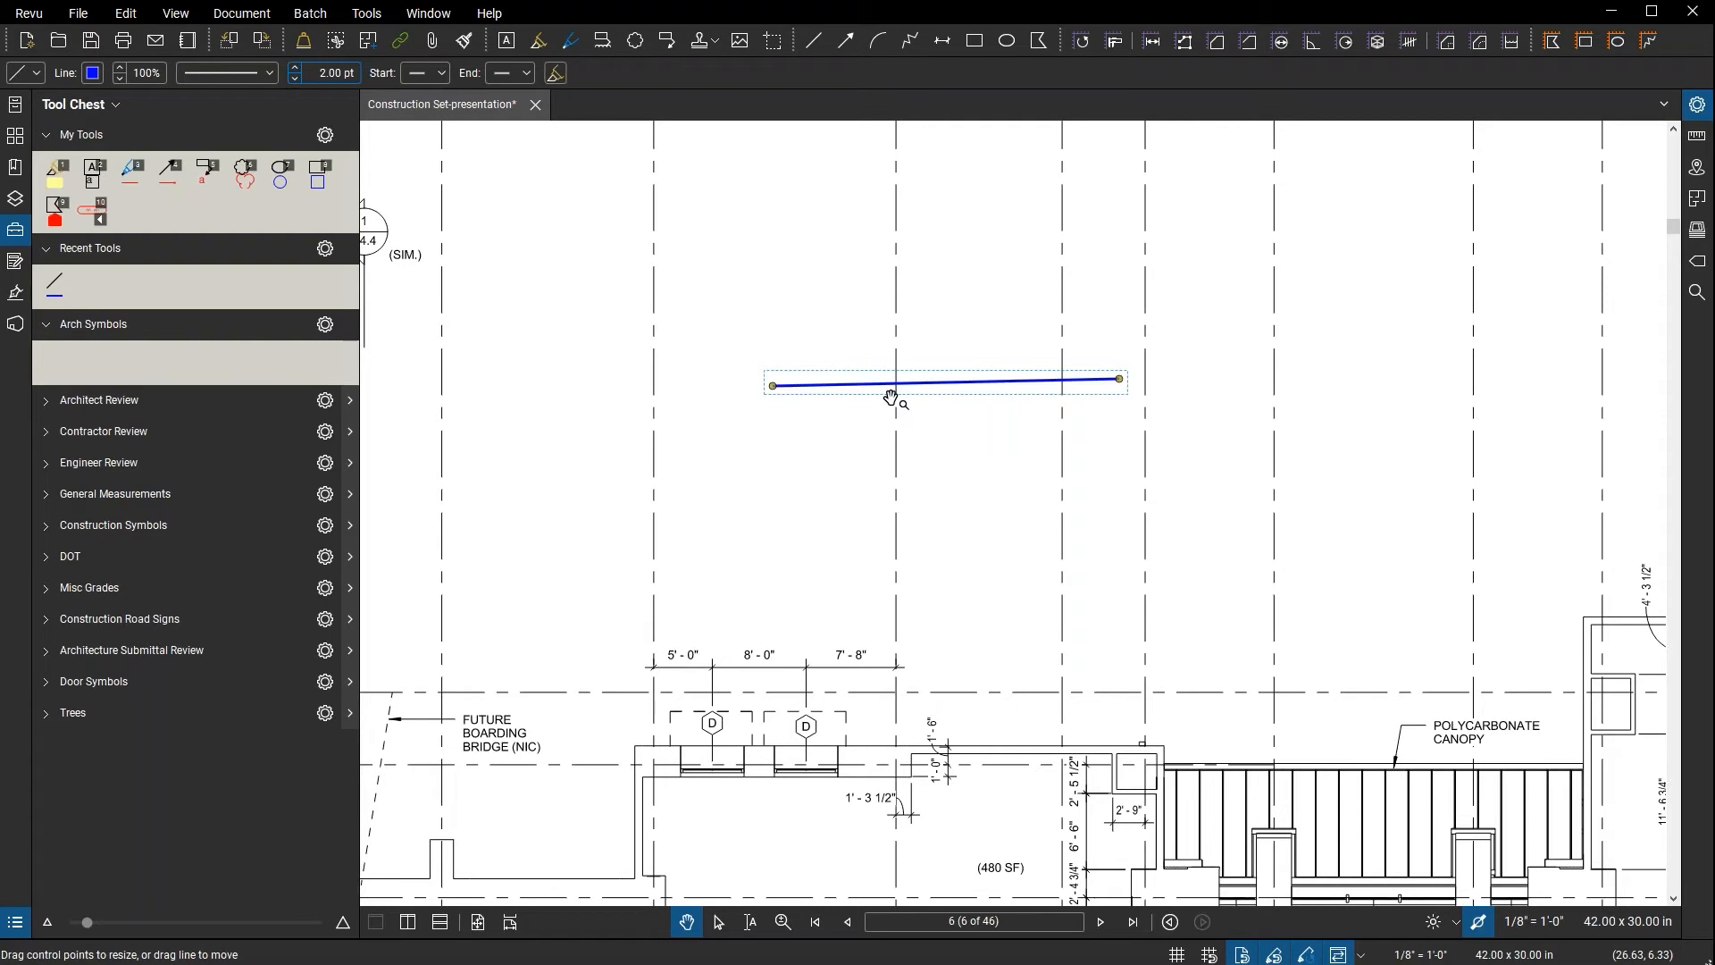
- Show the Markups List and change the line markup's subject to "New info"
click(16, 921)
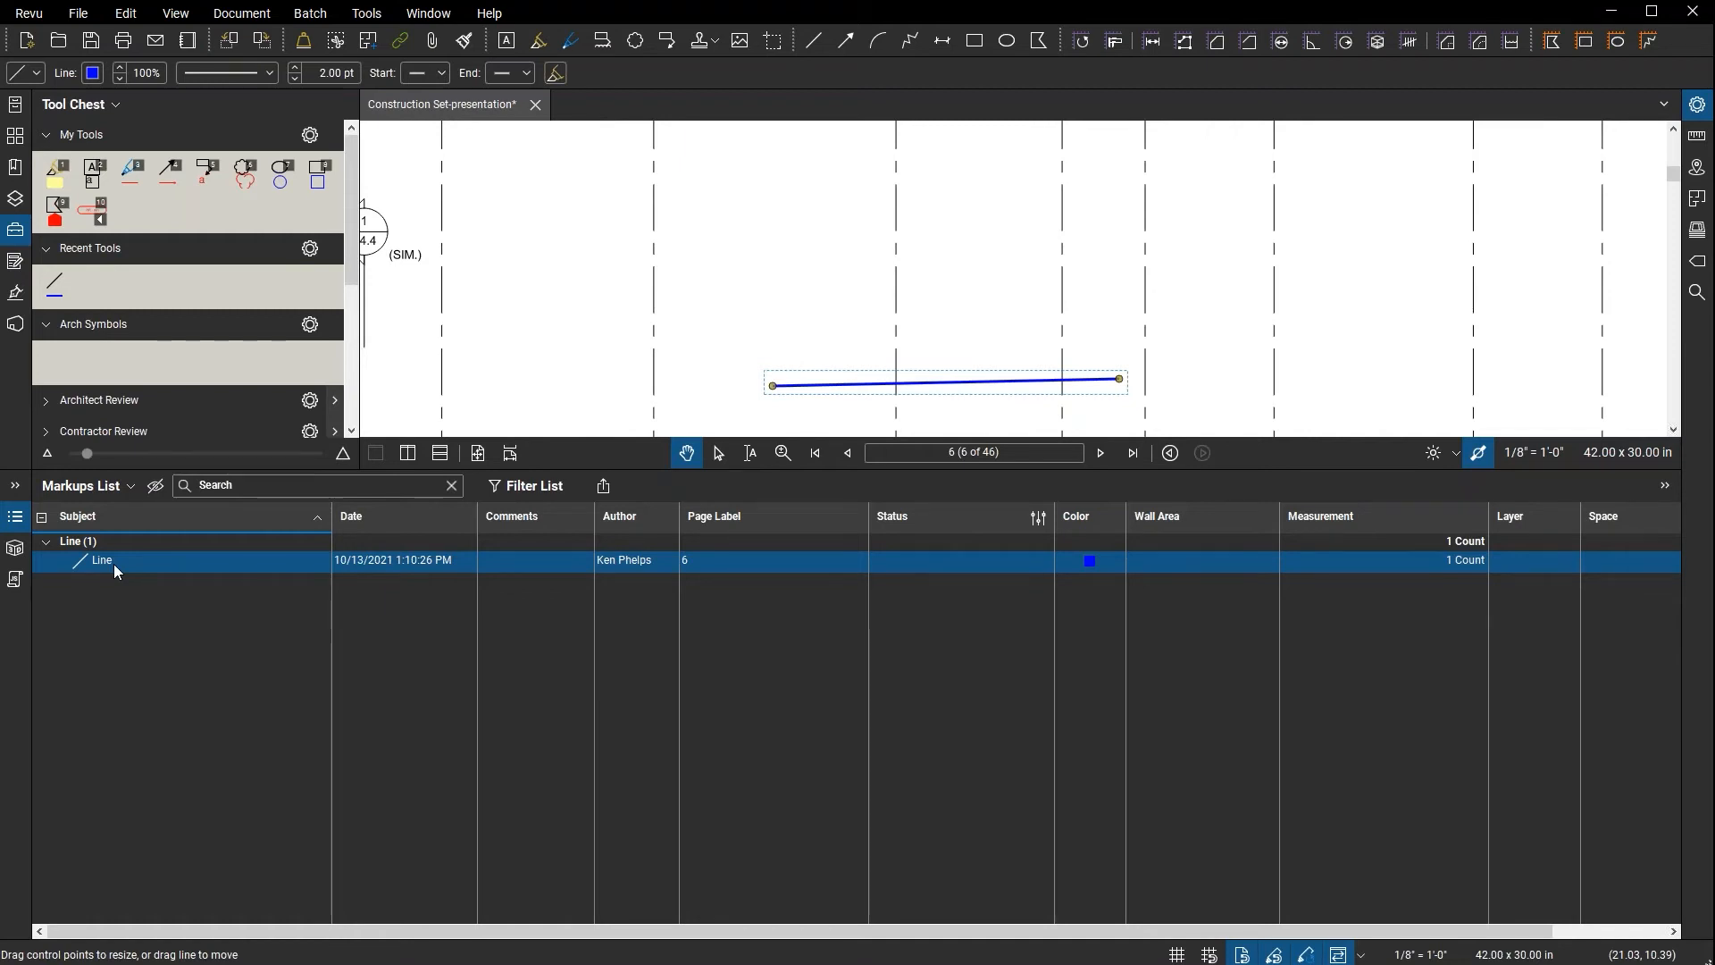
click(150, 602)
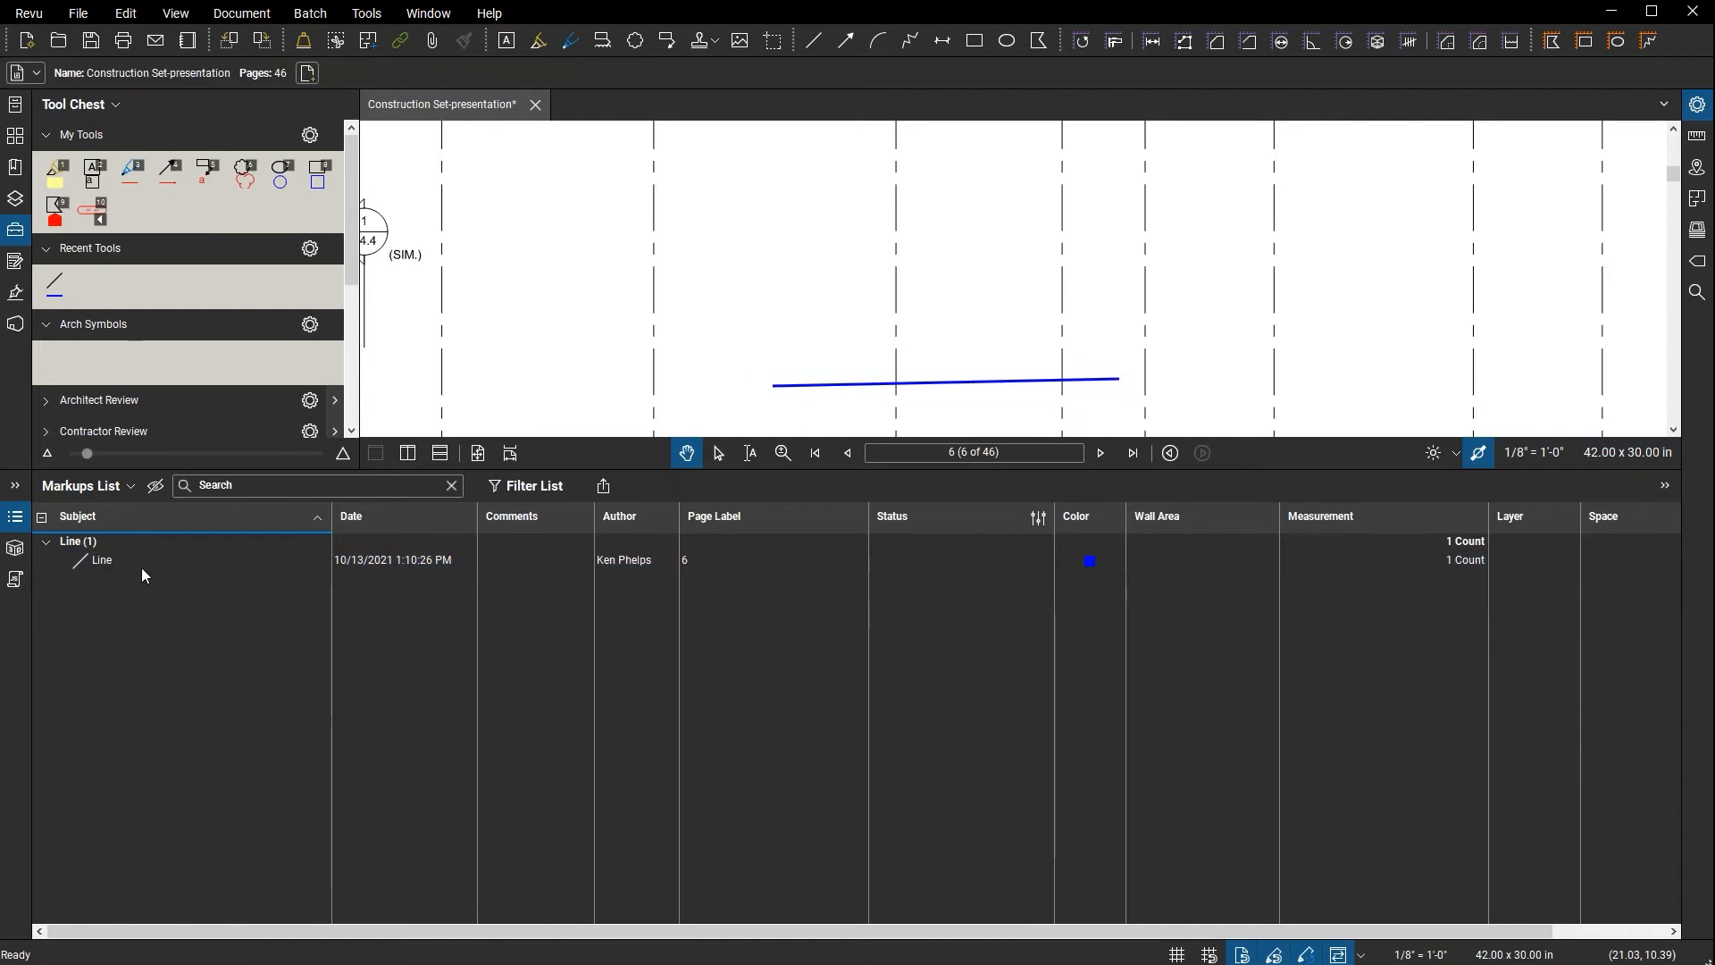
click(134, 566)
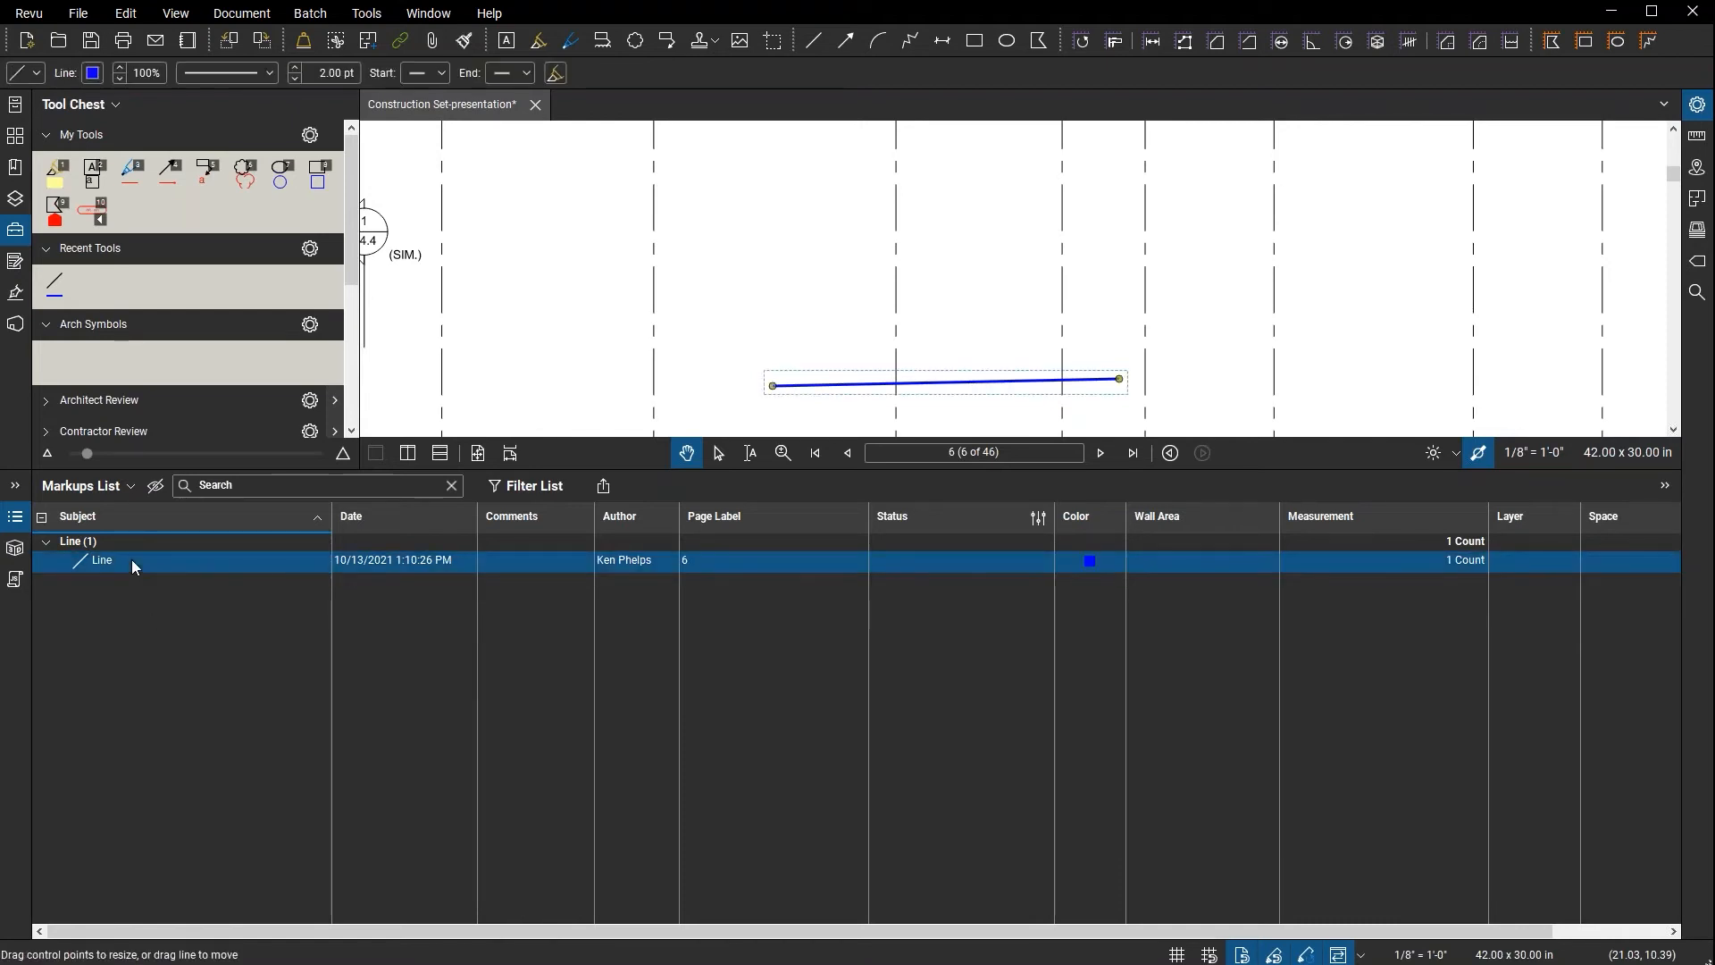
click(120, 559)
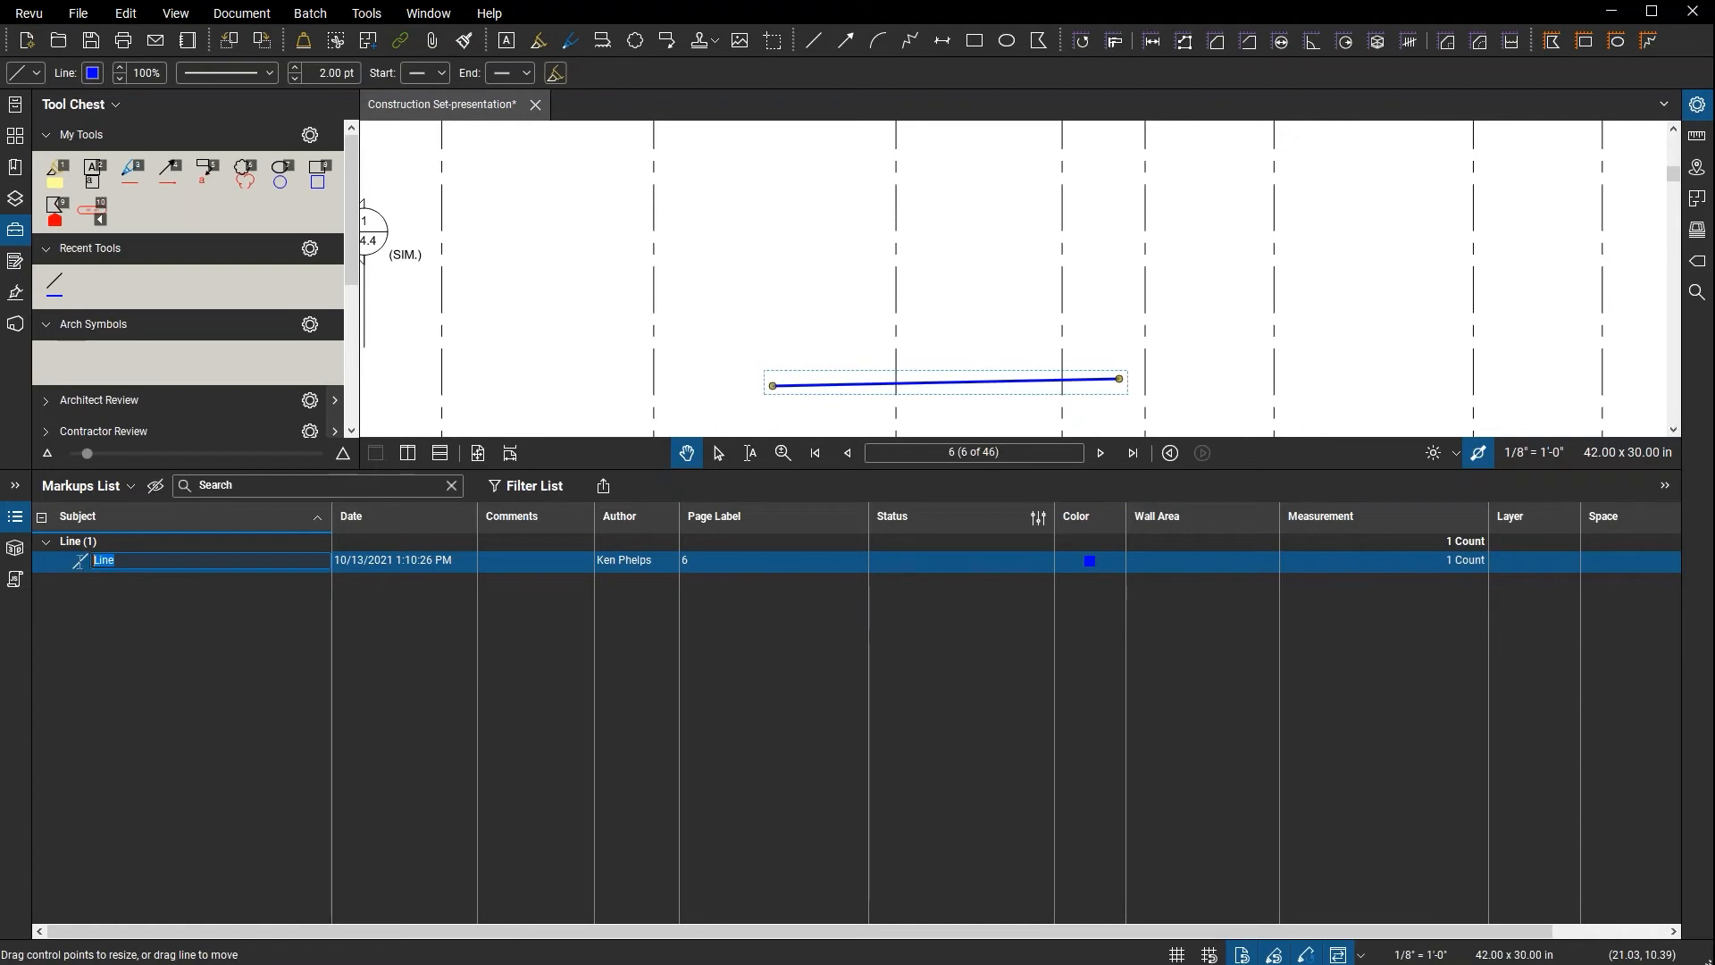
text(New info)
click(175, 616)
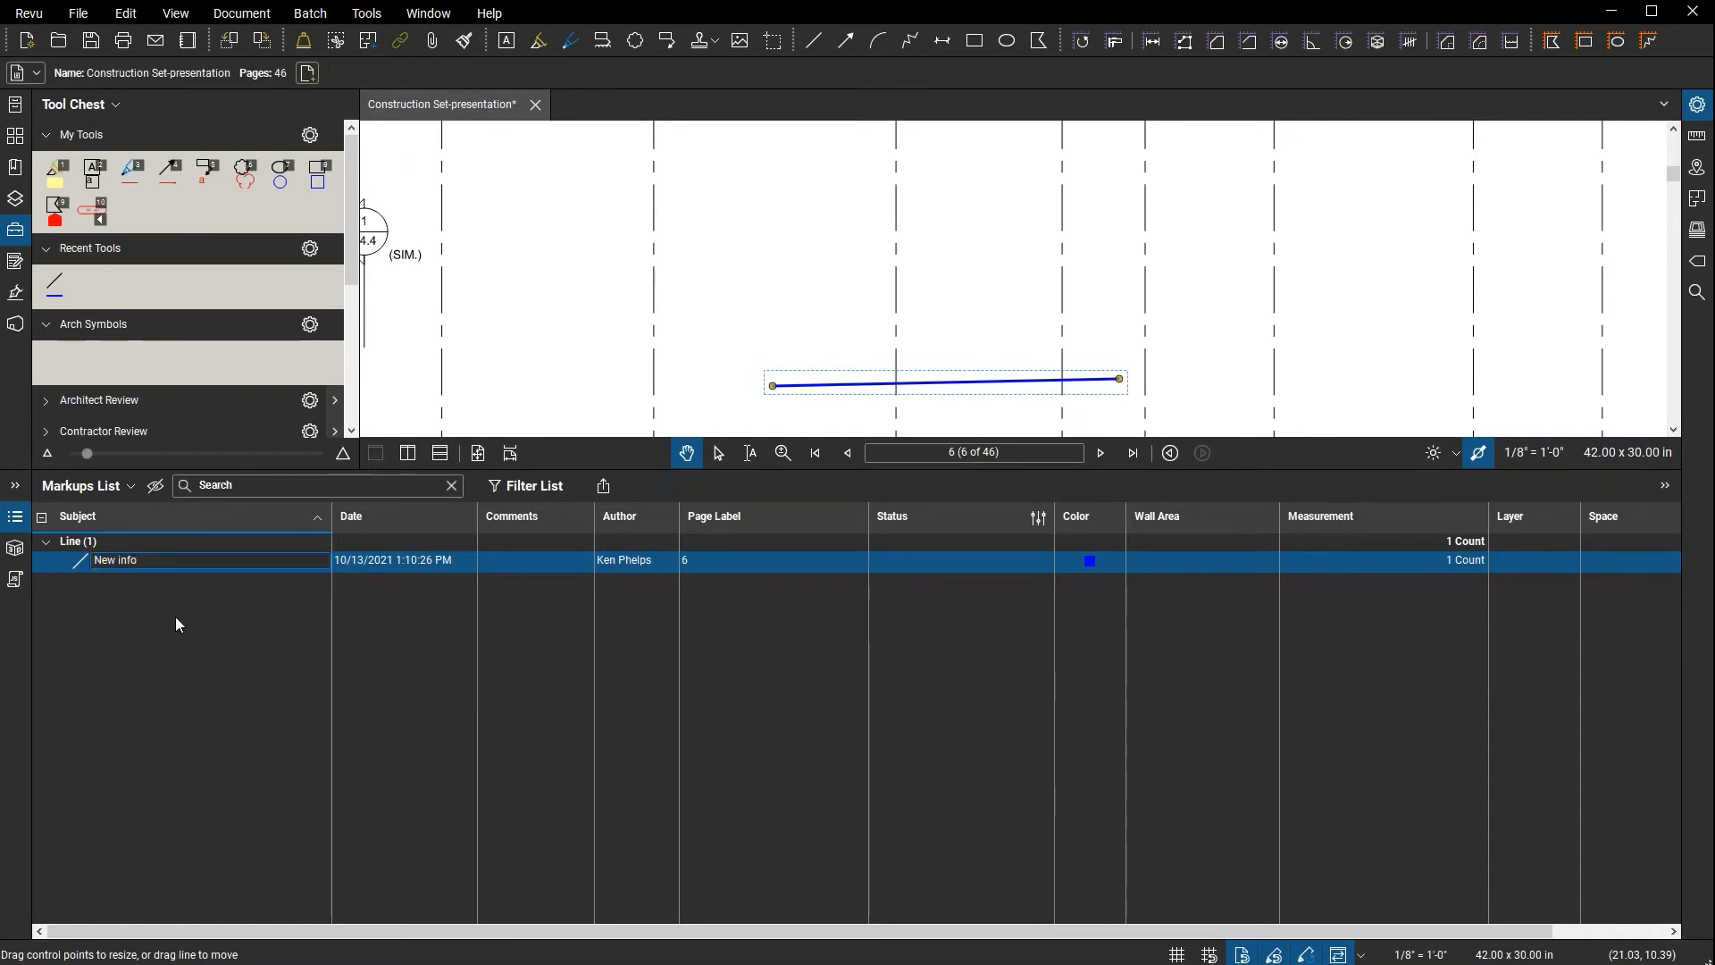
- Check the line's subject in its quick settings, hide the Markups List and open the line's full properties
click(844, 386)
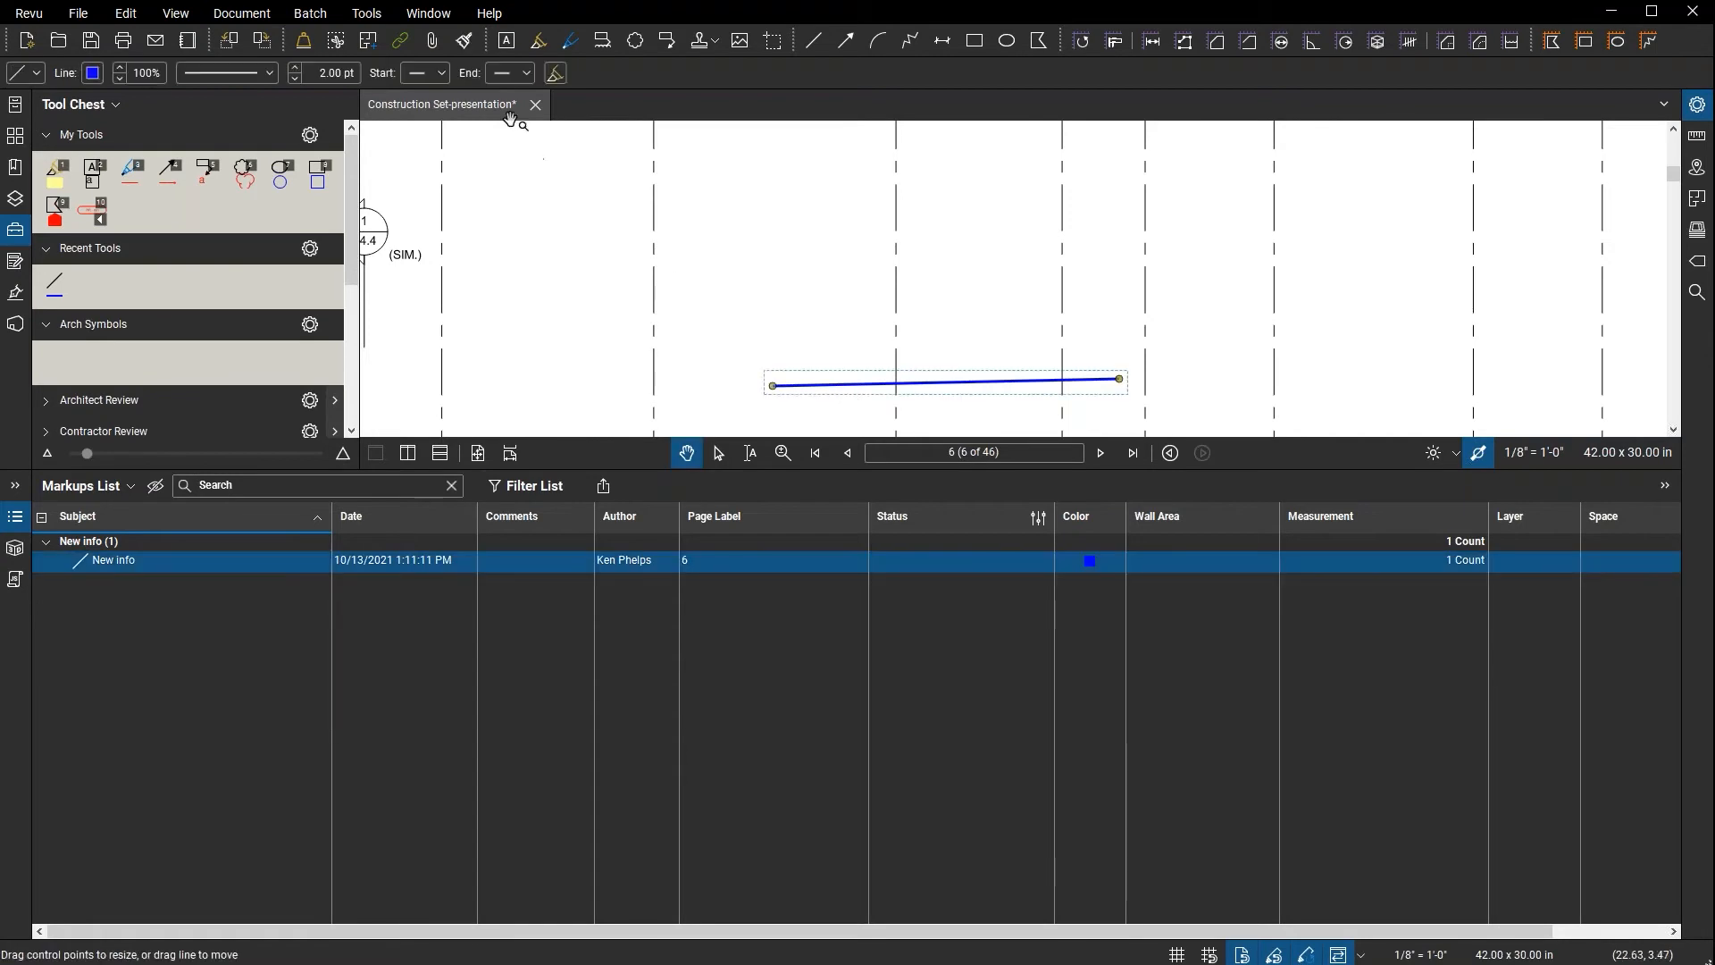
click(38, 74)
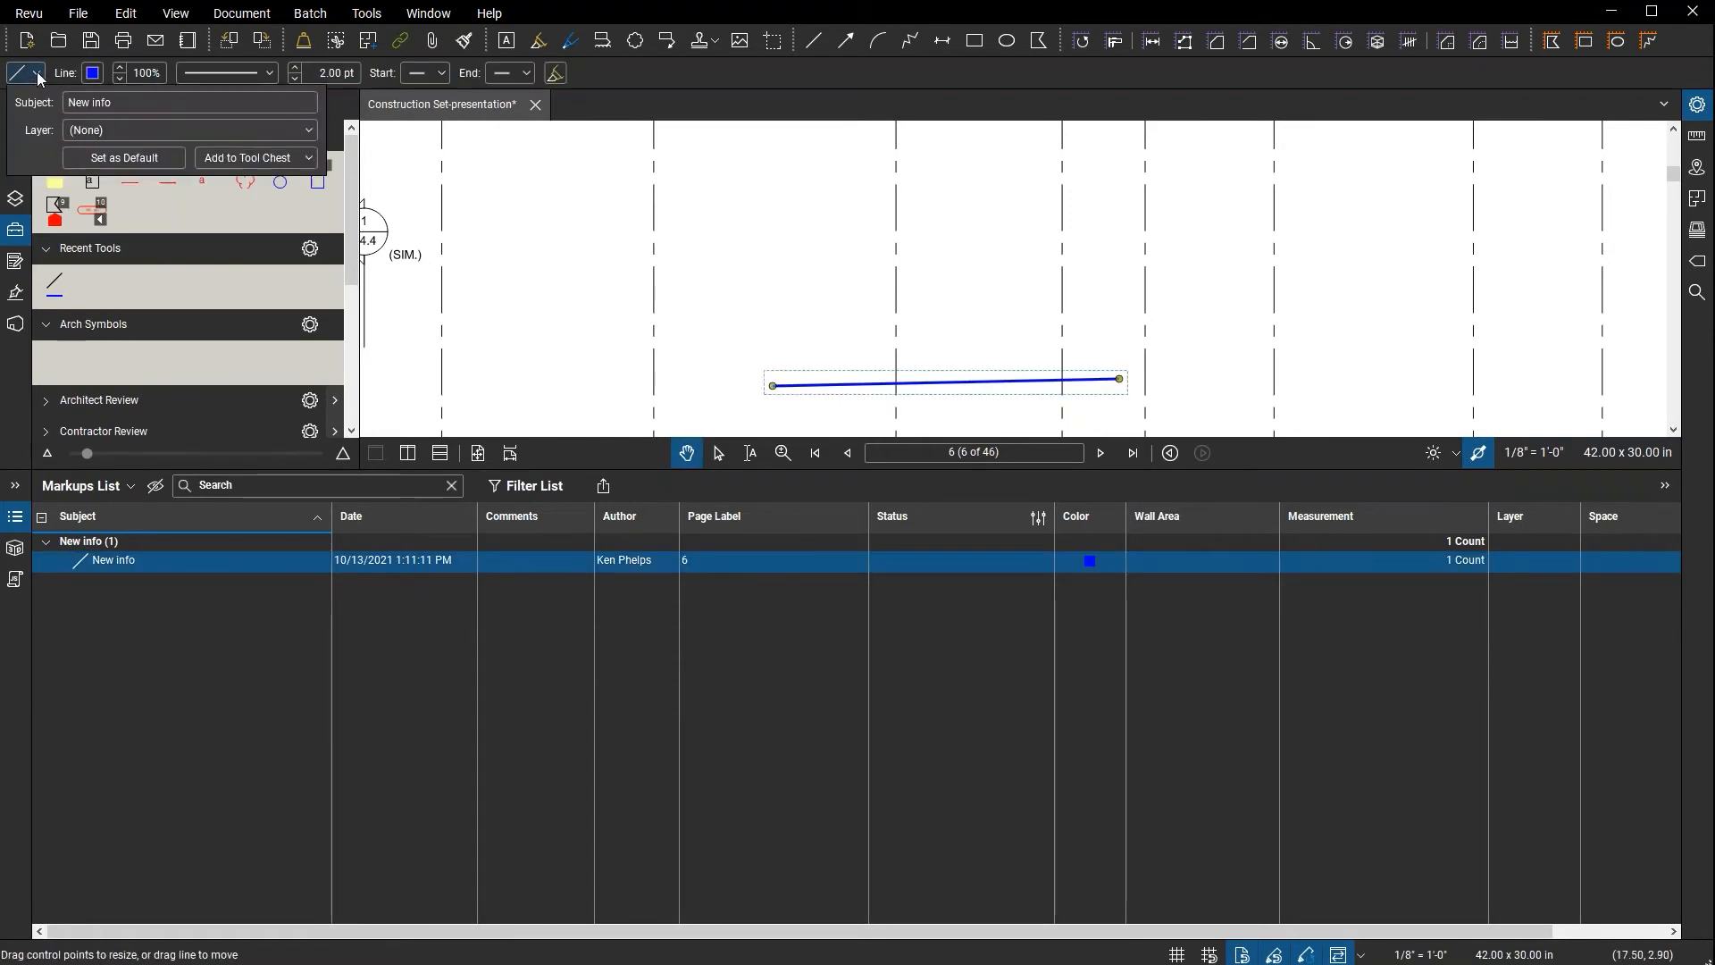
click(148, 104)
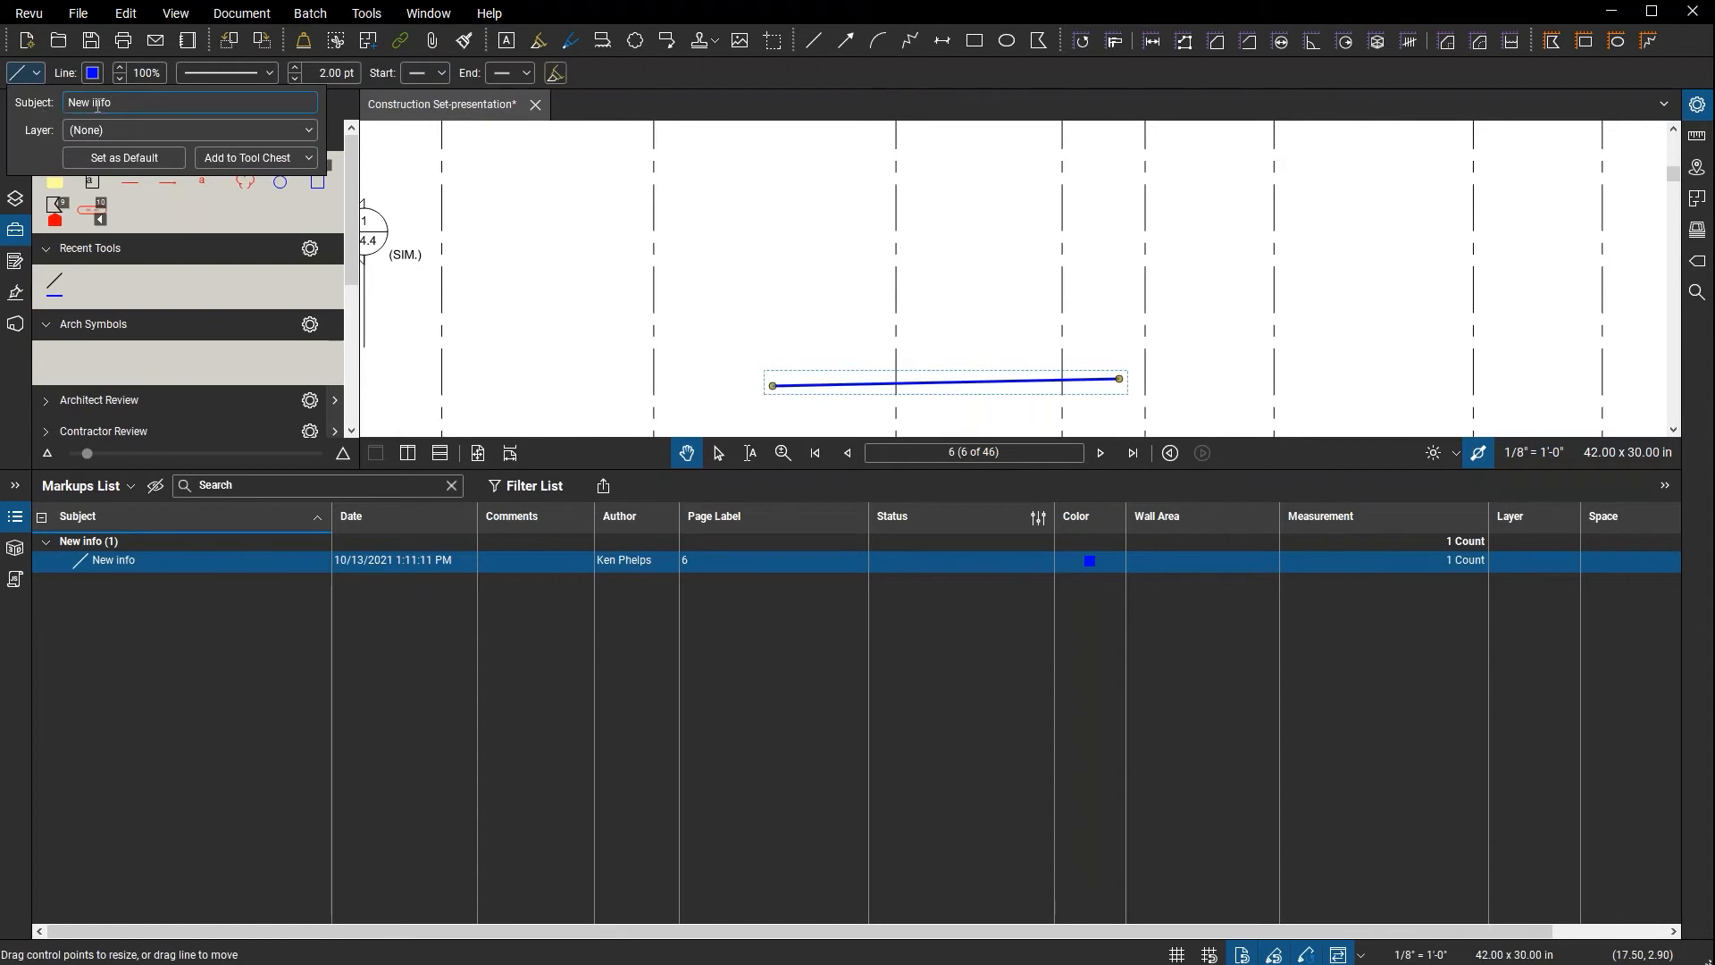
drag(126, 106, 64, 105)
double_click(640, 468)
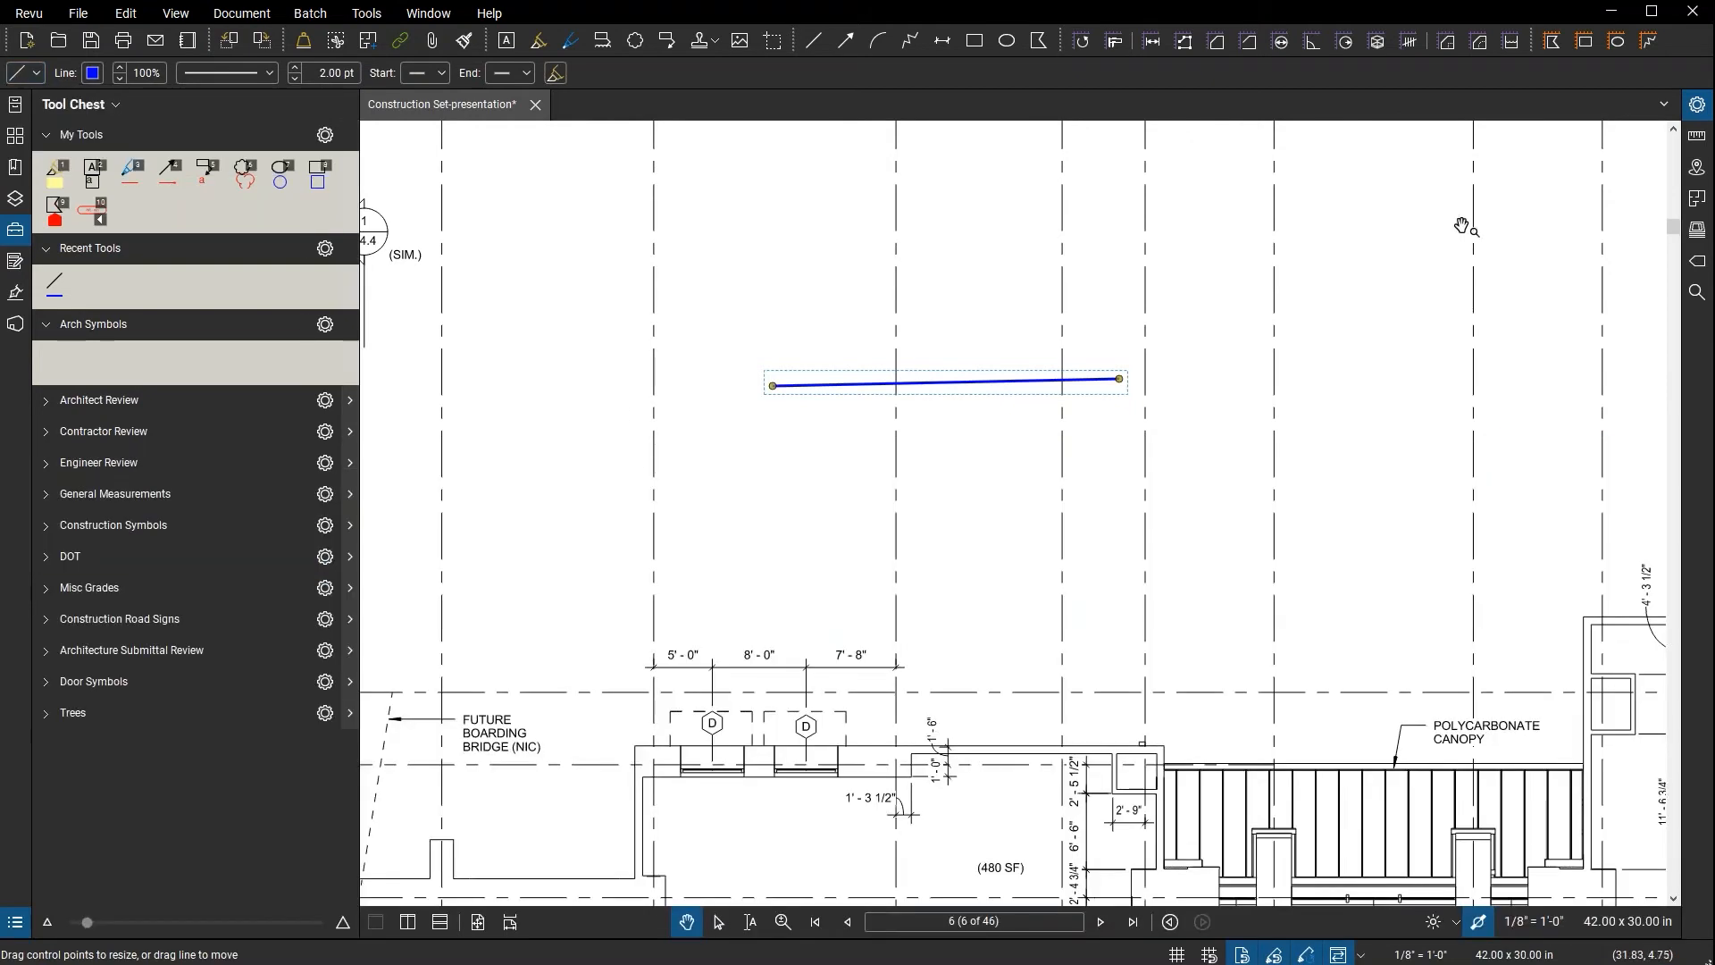
click(1690, 109)
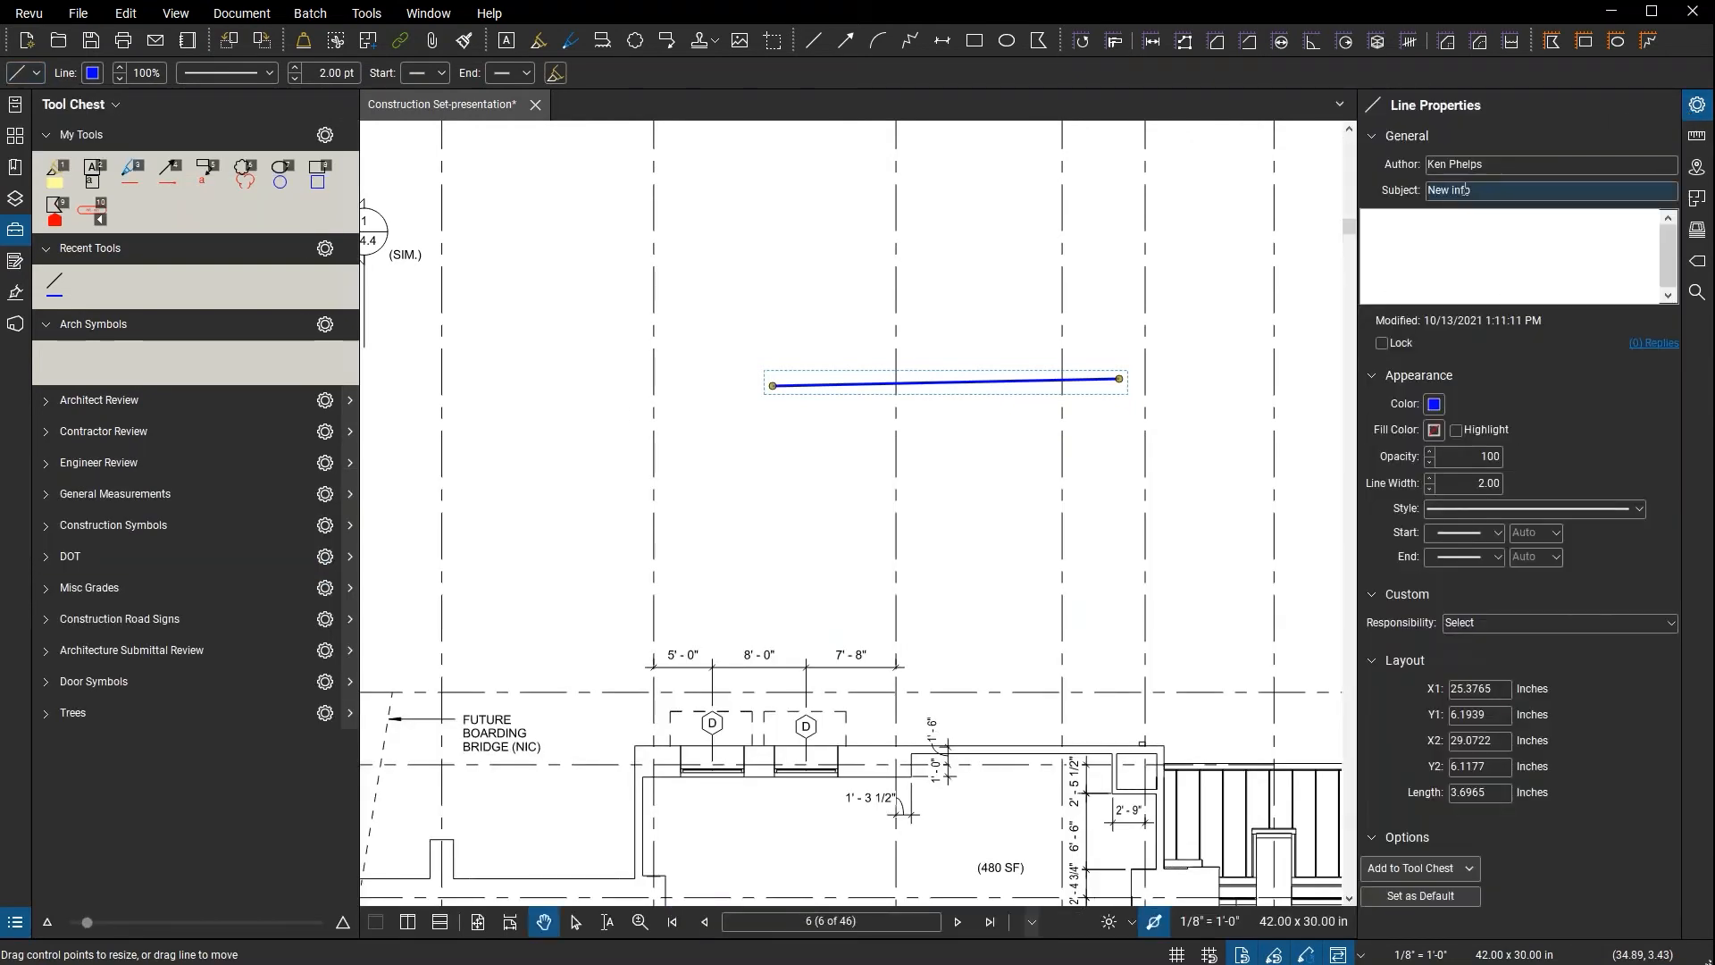
- Review the line markup's author and subject and add the line to the Arch Symbols tool set
click(1506, 166)
drag(1506, 165, 1447, 166)
click(1483, 193)
triple_click(1489, 196)
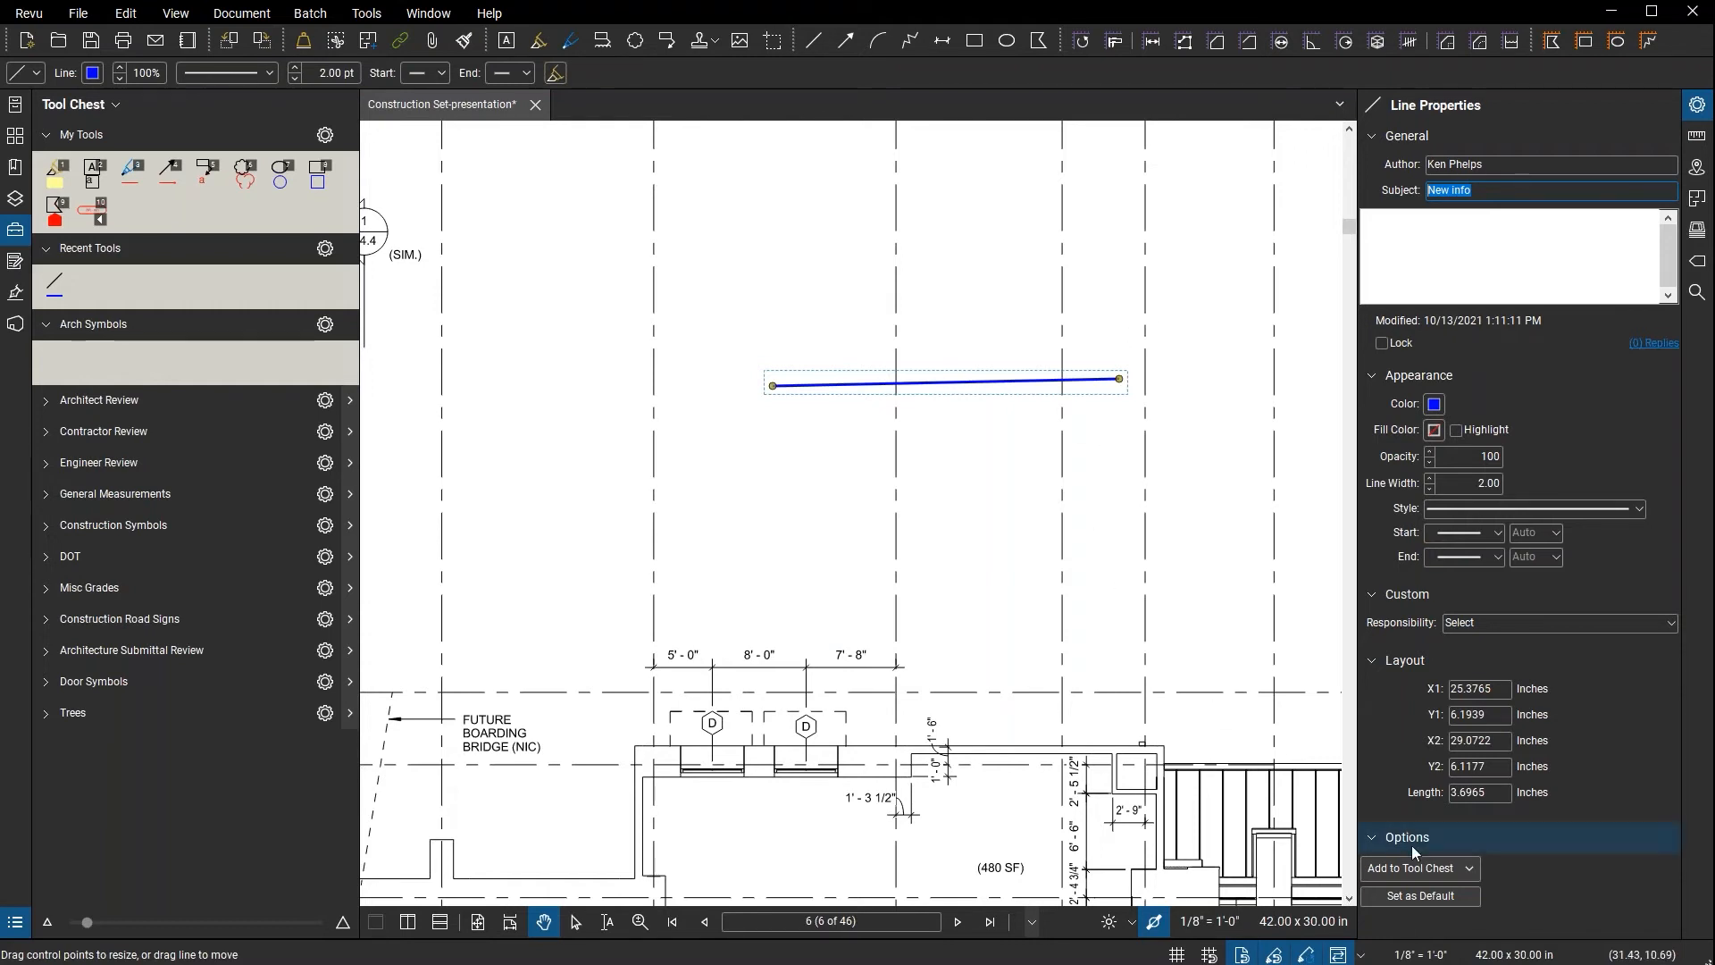
click(1436, 868)
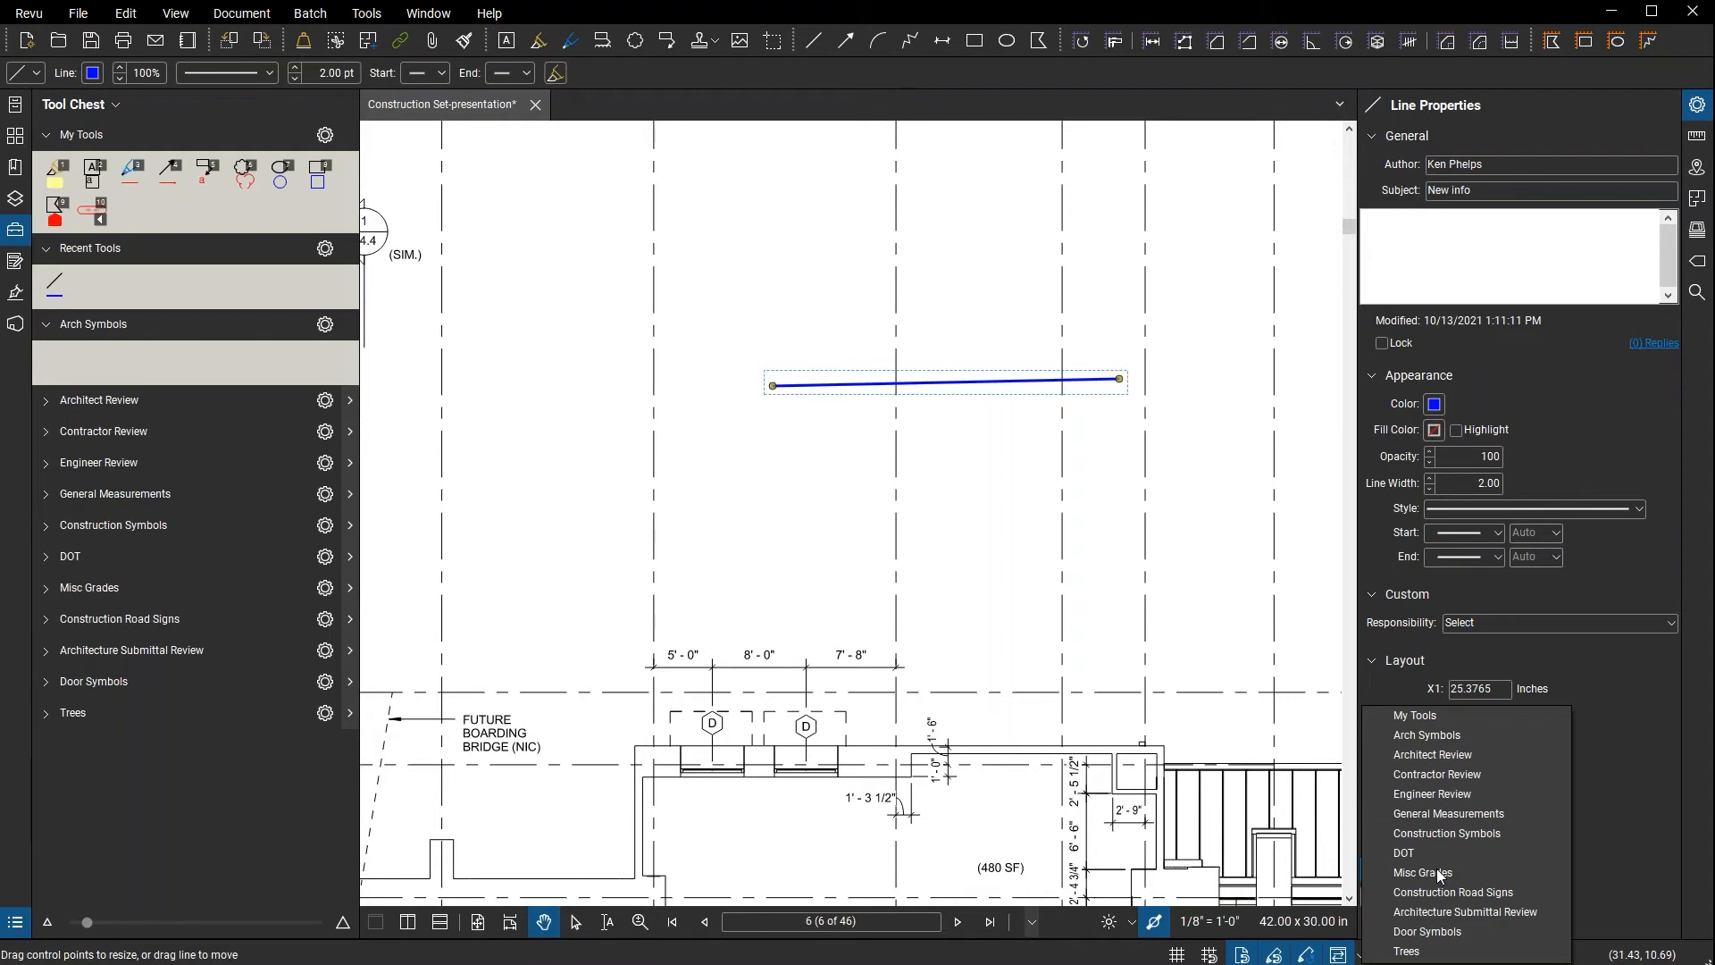
click(1458, 736)
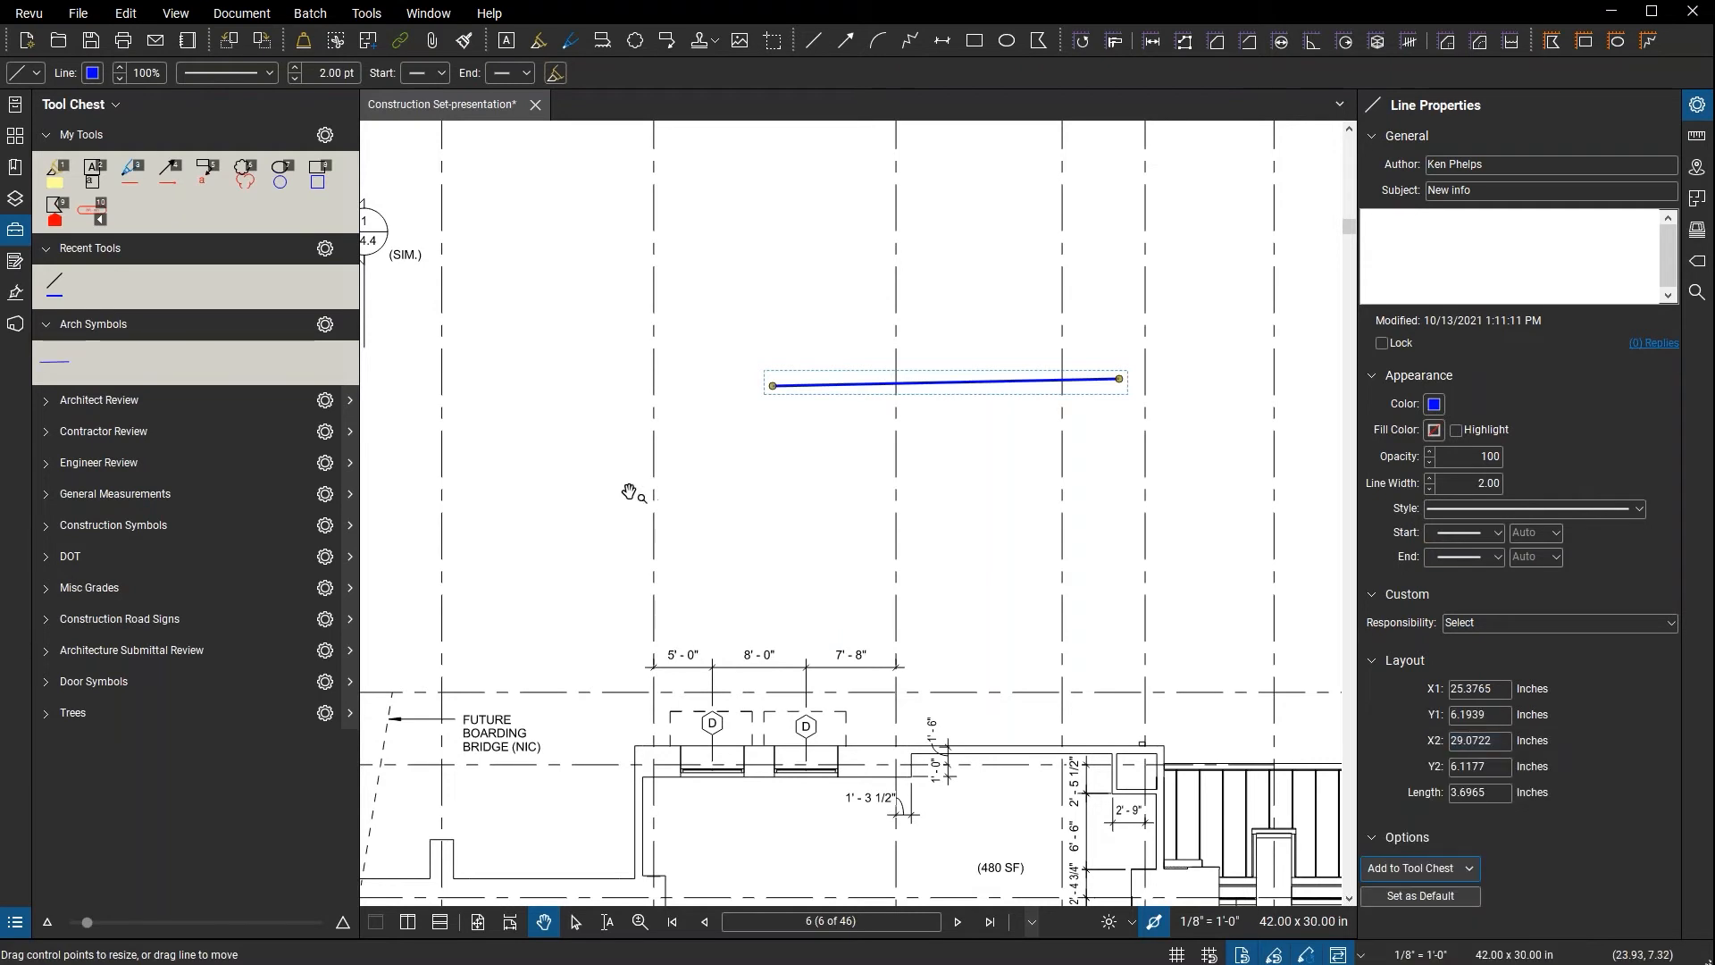
- Place one copy of the saved Arch Symbols line a short distance below the original blue line
click(60, 373)
click(60, 372)
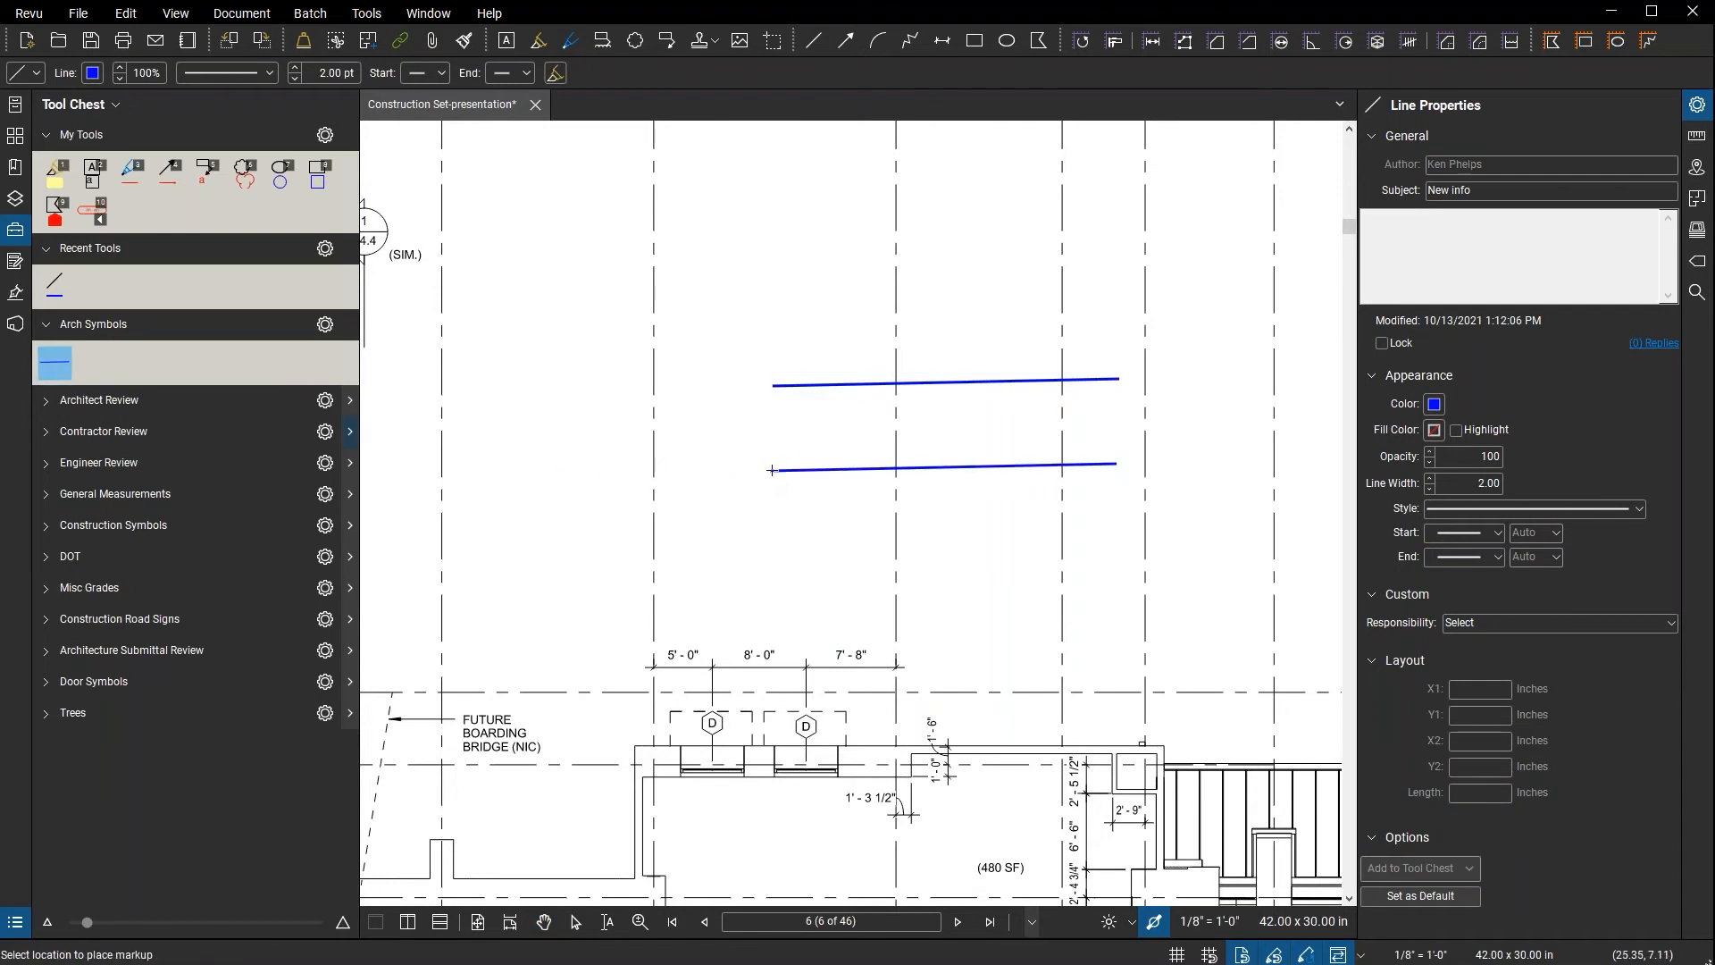
click(778, 453)
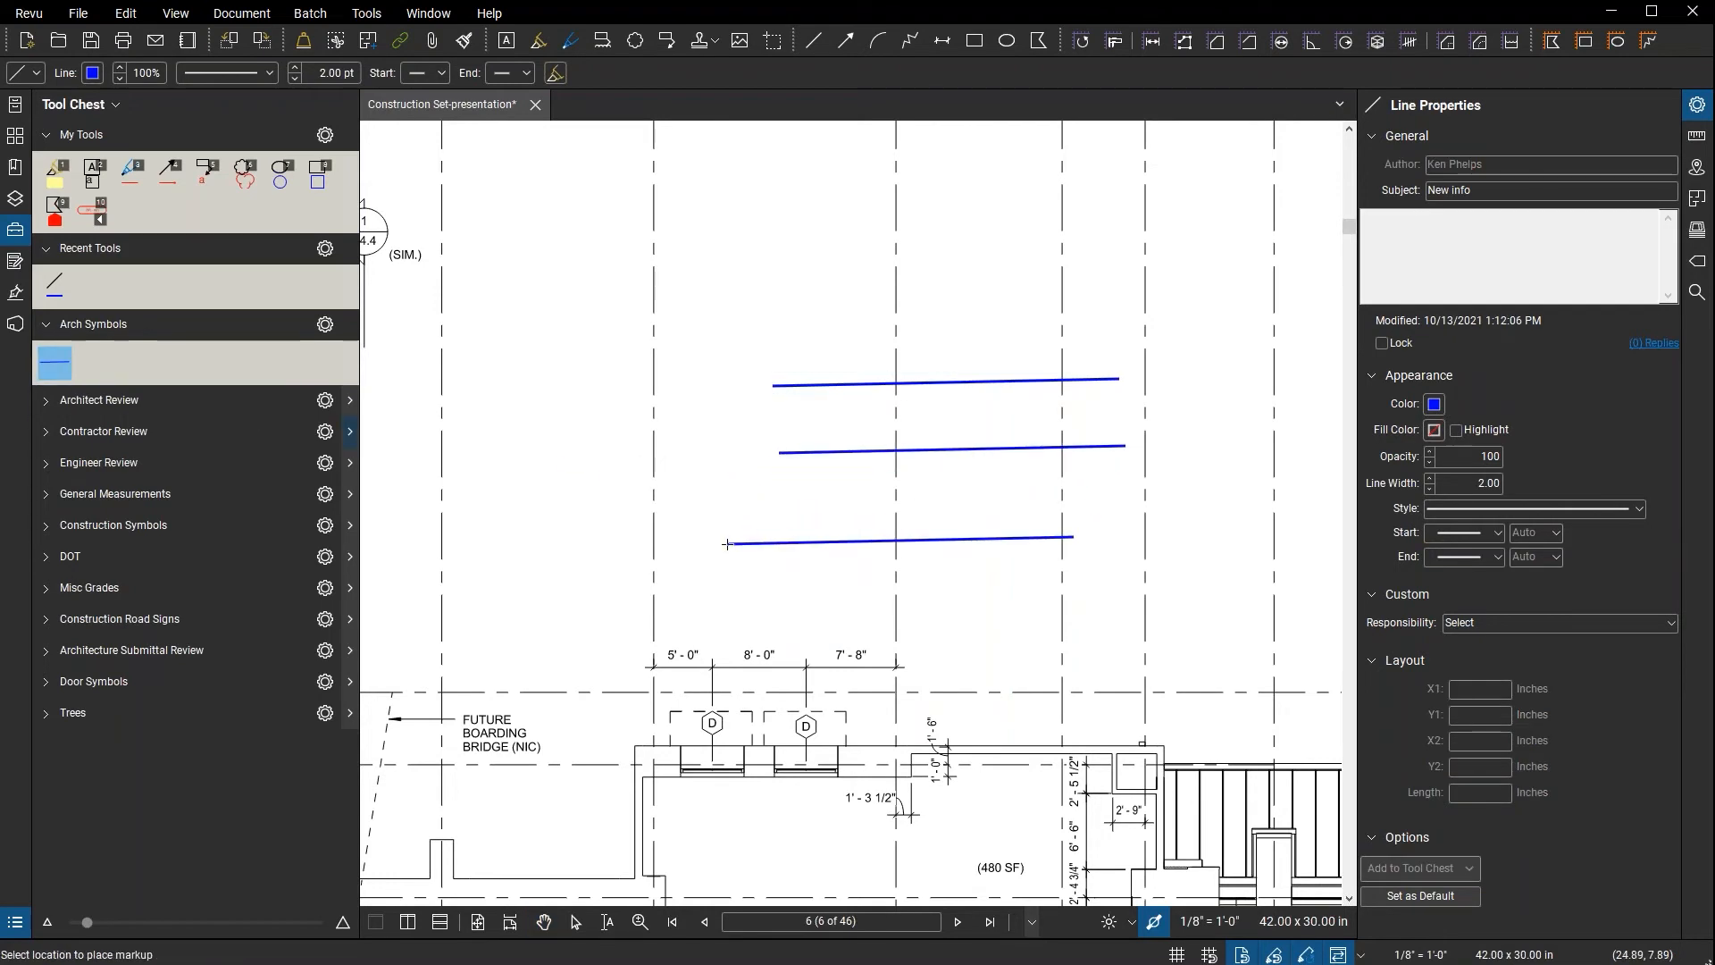
key(Escape)
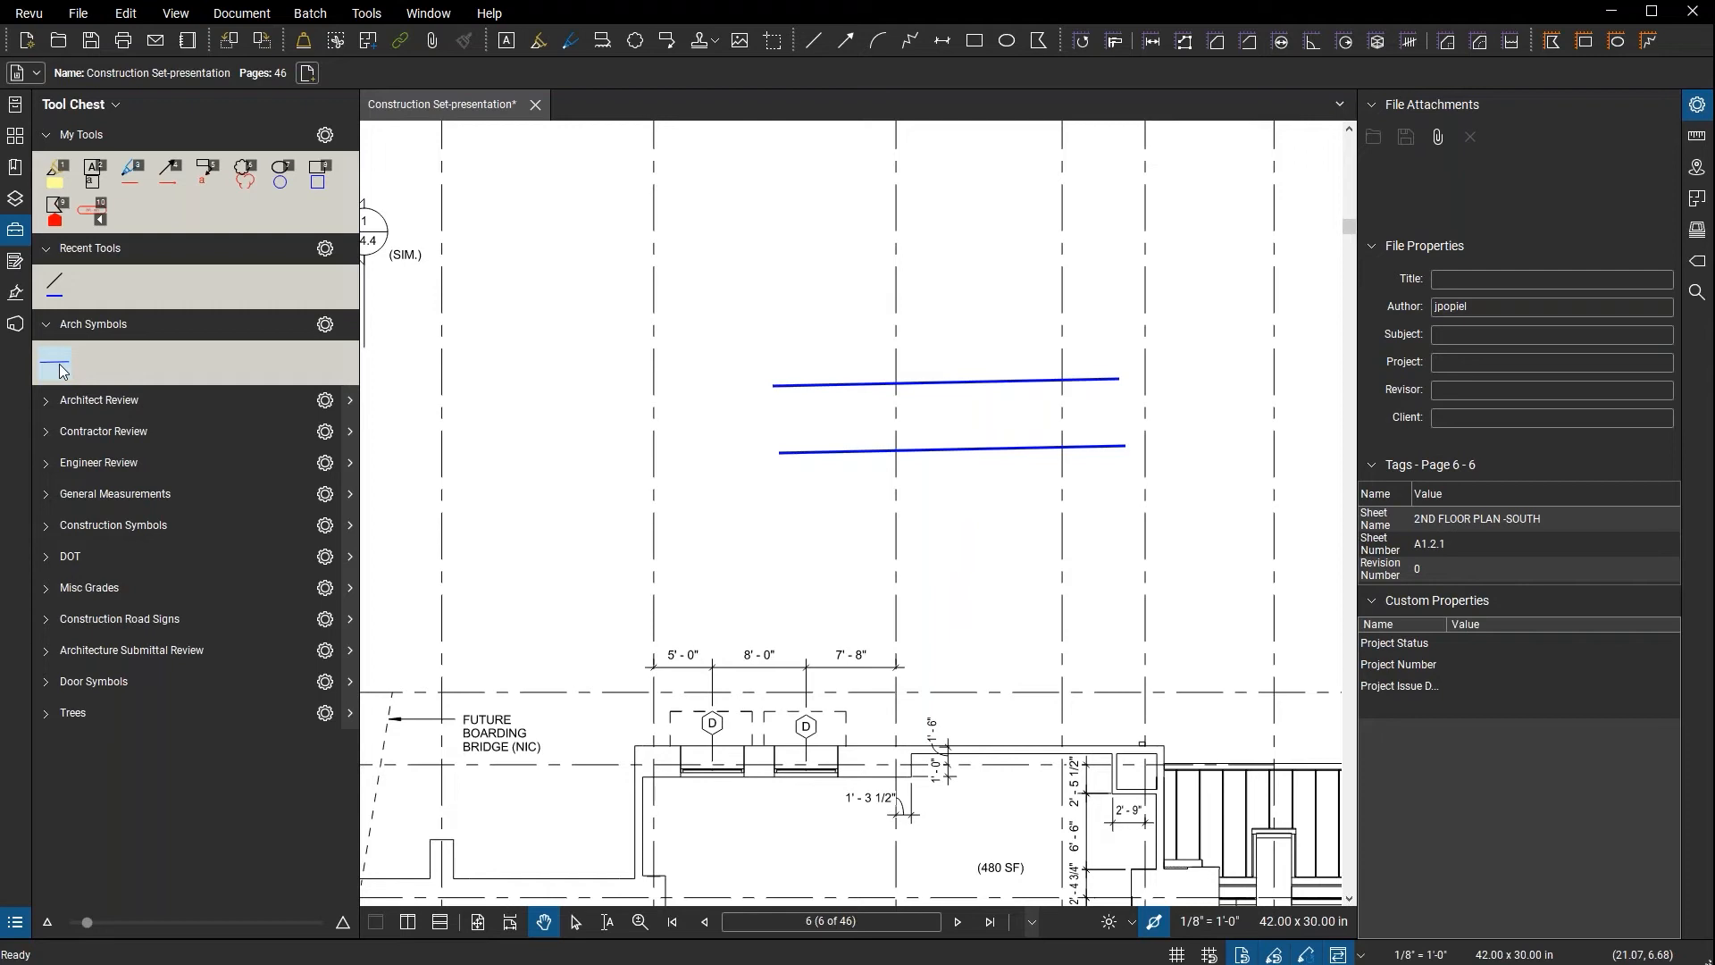
- Switch the saved line tool to properties mode and draw a diagonal line about 5.2 inches long across the future boarding bridge area
key(ctrl)
key(ctrl)
key(ctrl)
key(ctrl)
click(57, 364)
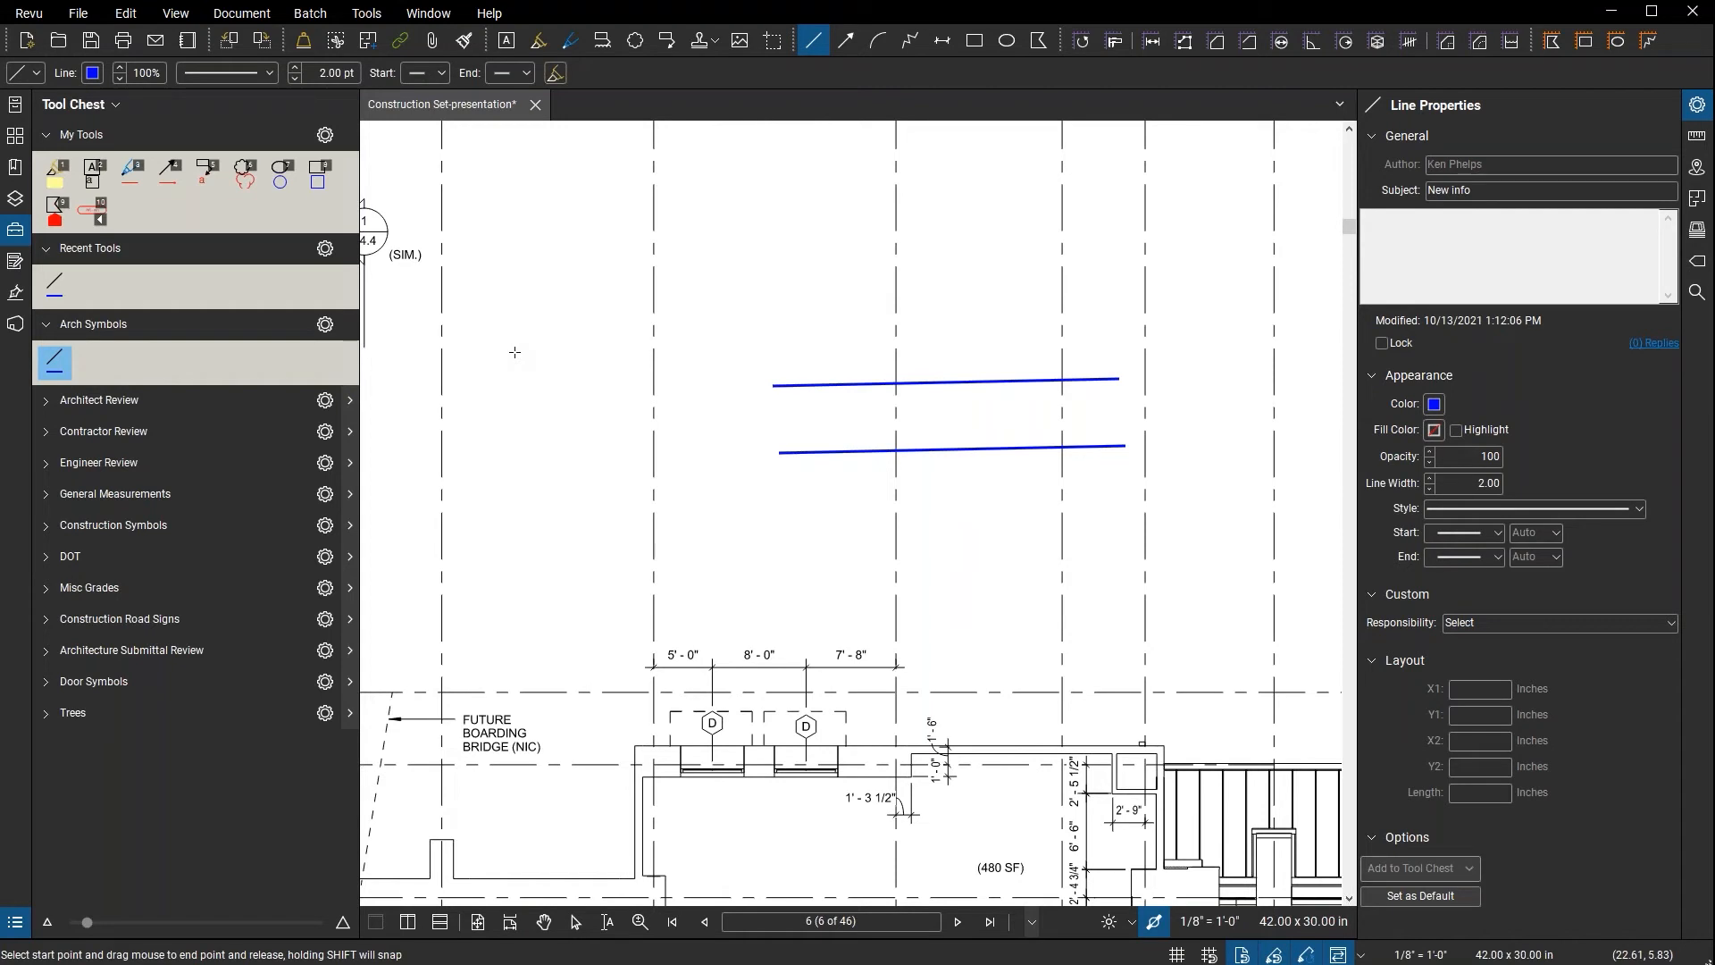
drag(568, 586, 1011, 478)
click(661, 376)
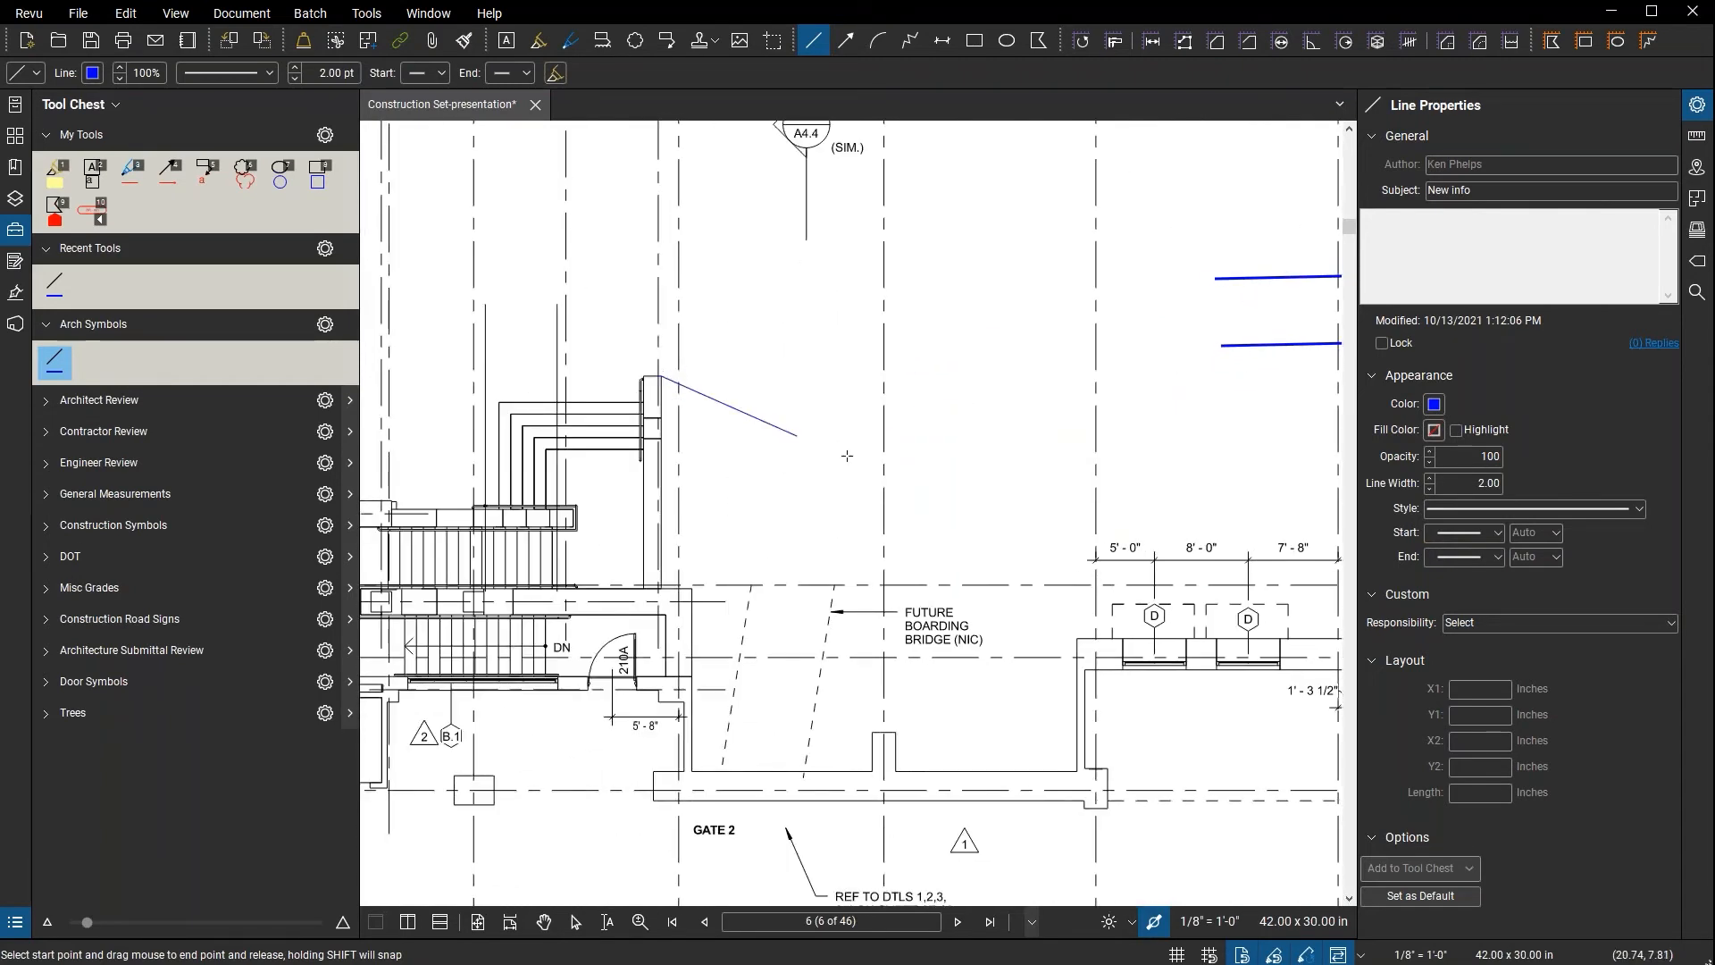
click(1078, 639)
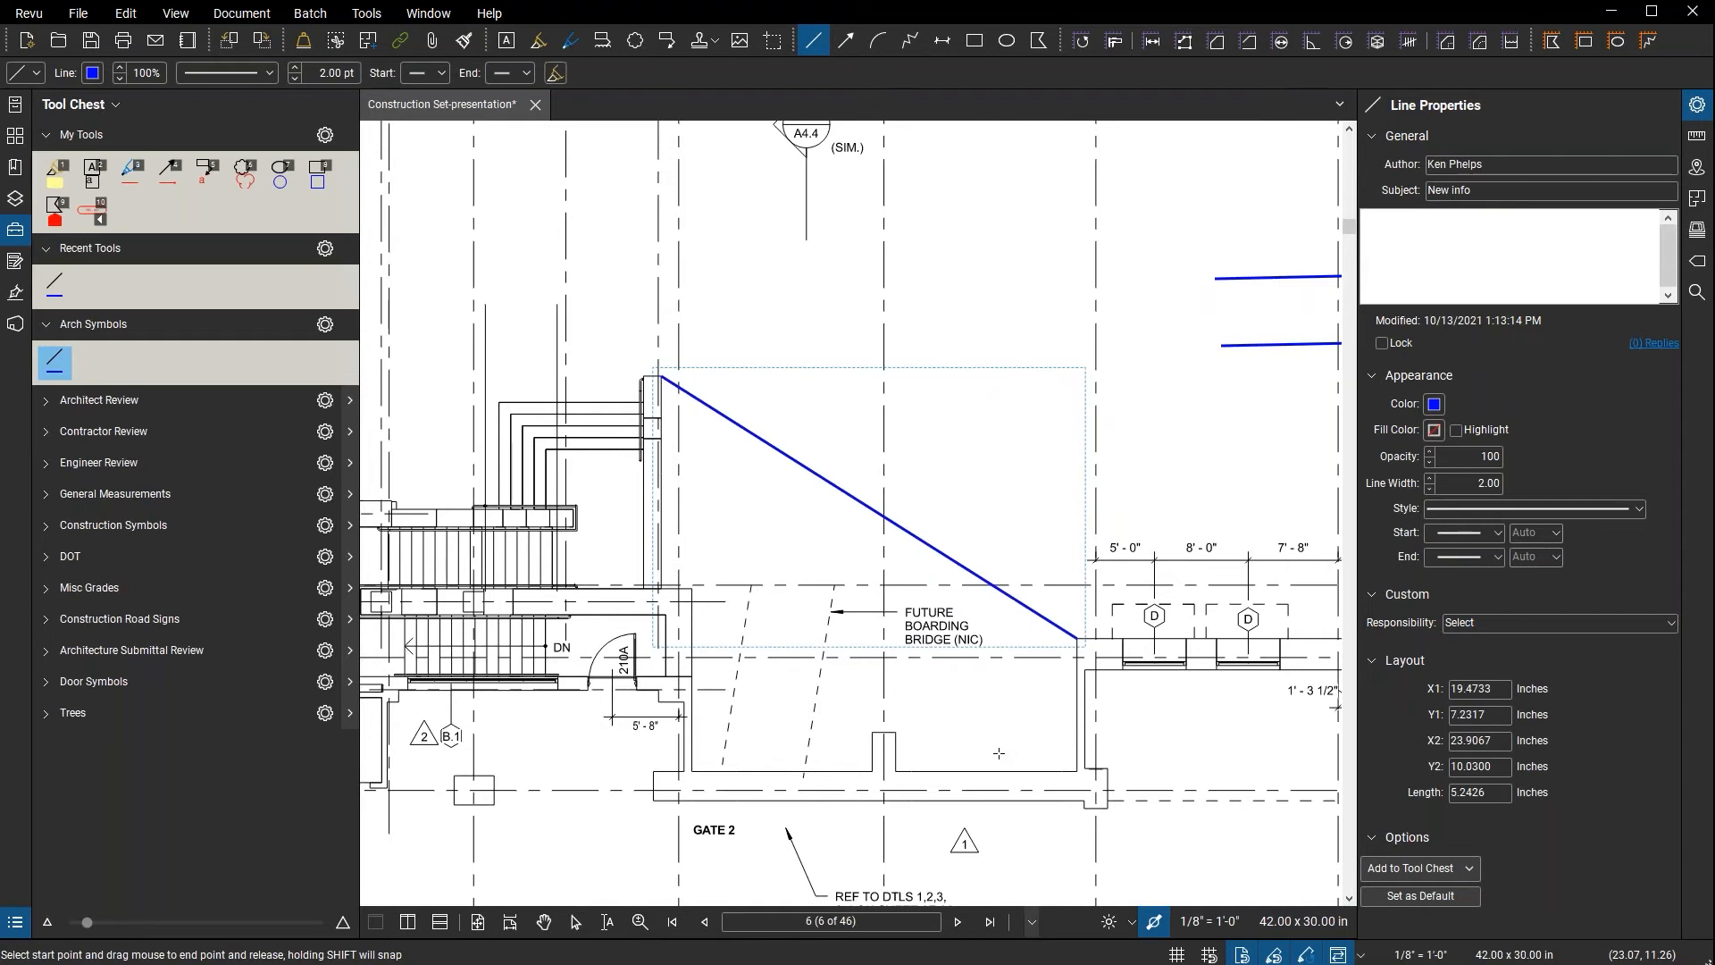
key(Escape)
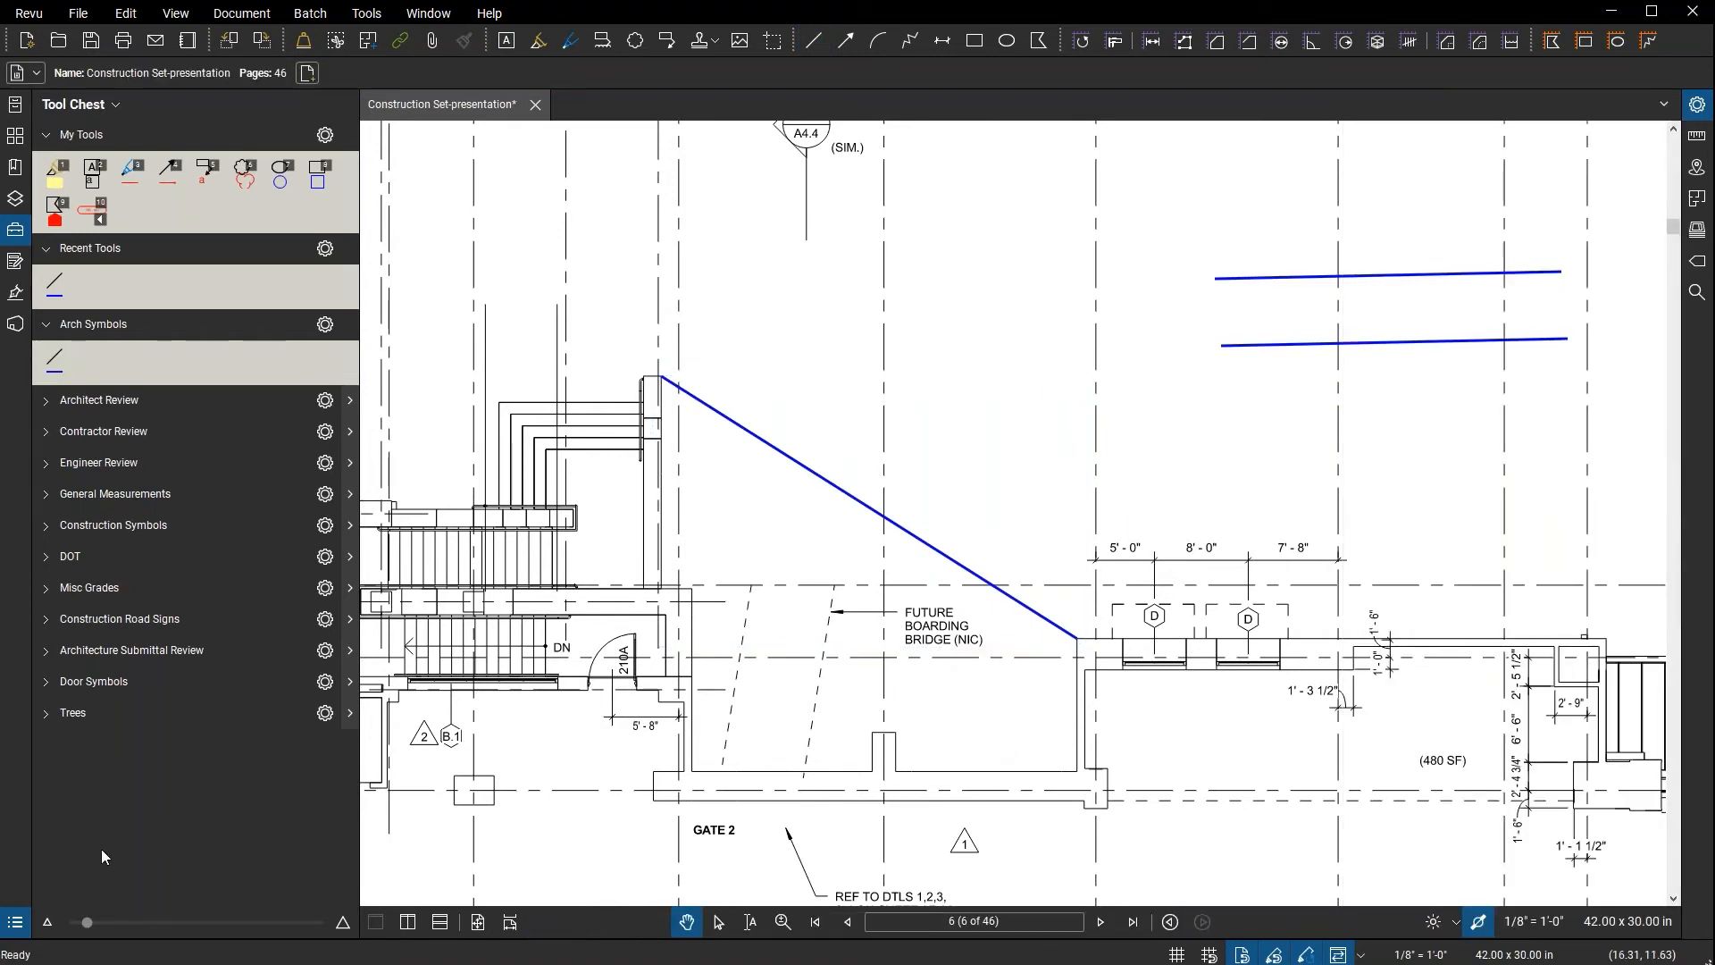
- Show the Markups List, go through the New info line entries to locate each on the plan, and hide the list
click(17, 921)
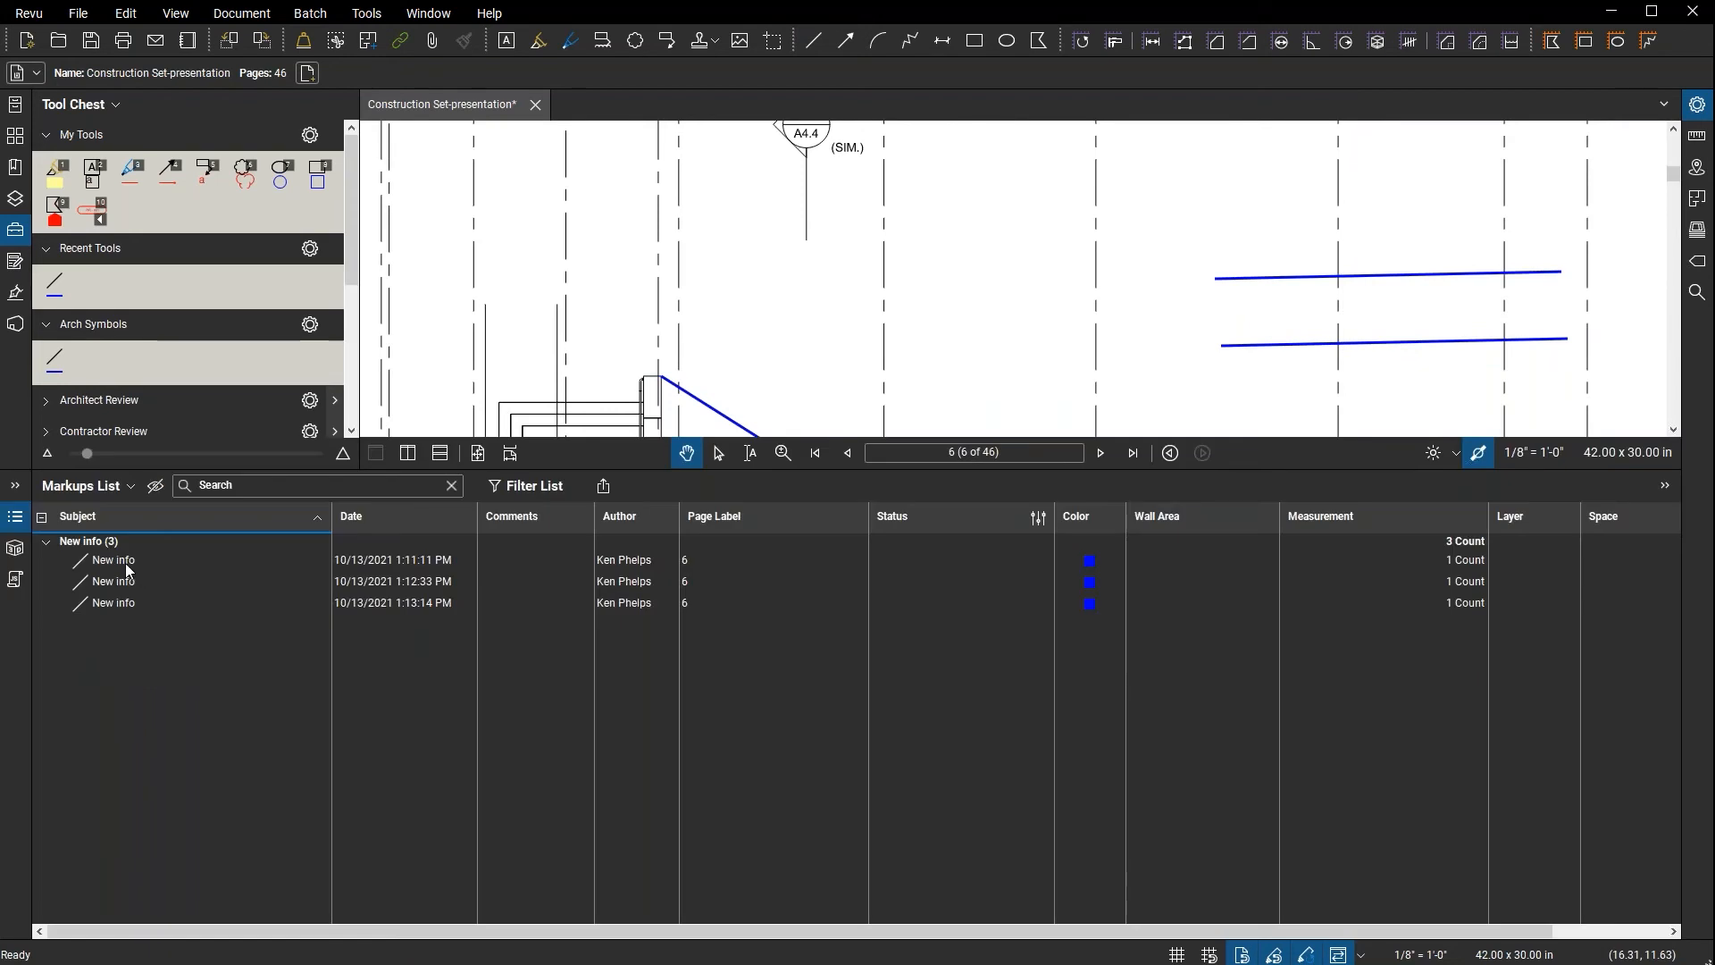
click(126, 561)
click(128, 583)
click(123, 602)
click(129, 582)
click(170, 563)
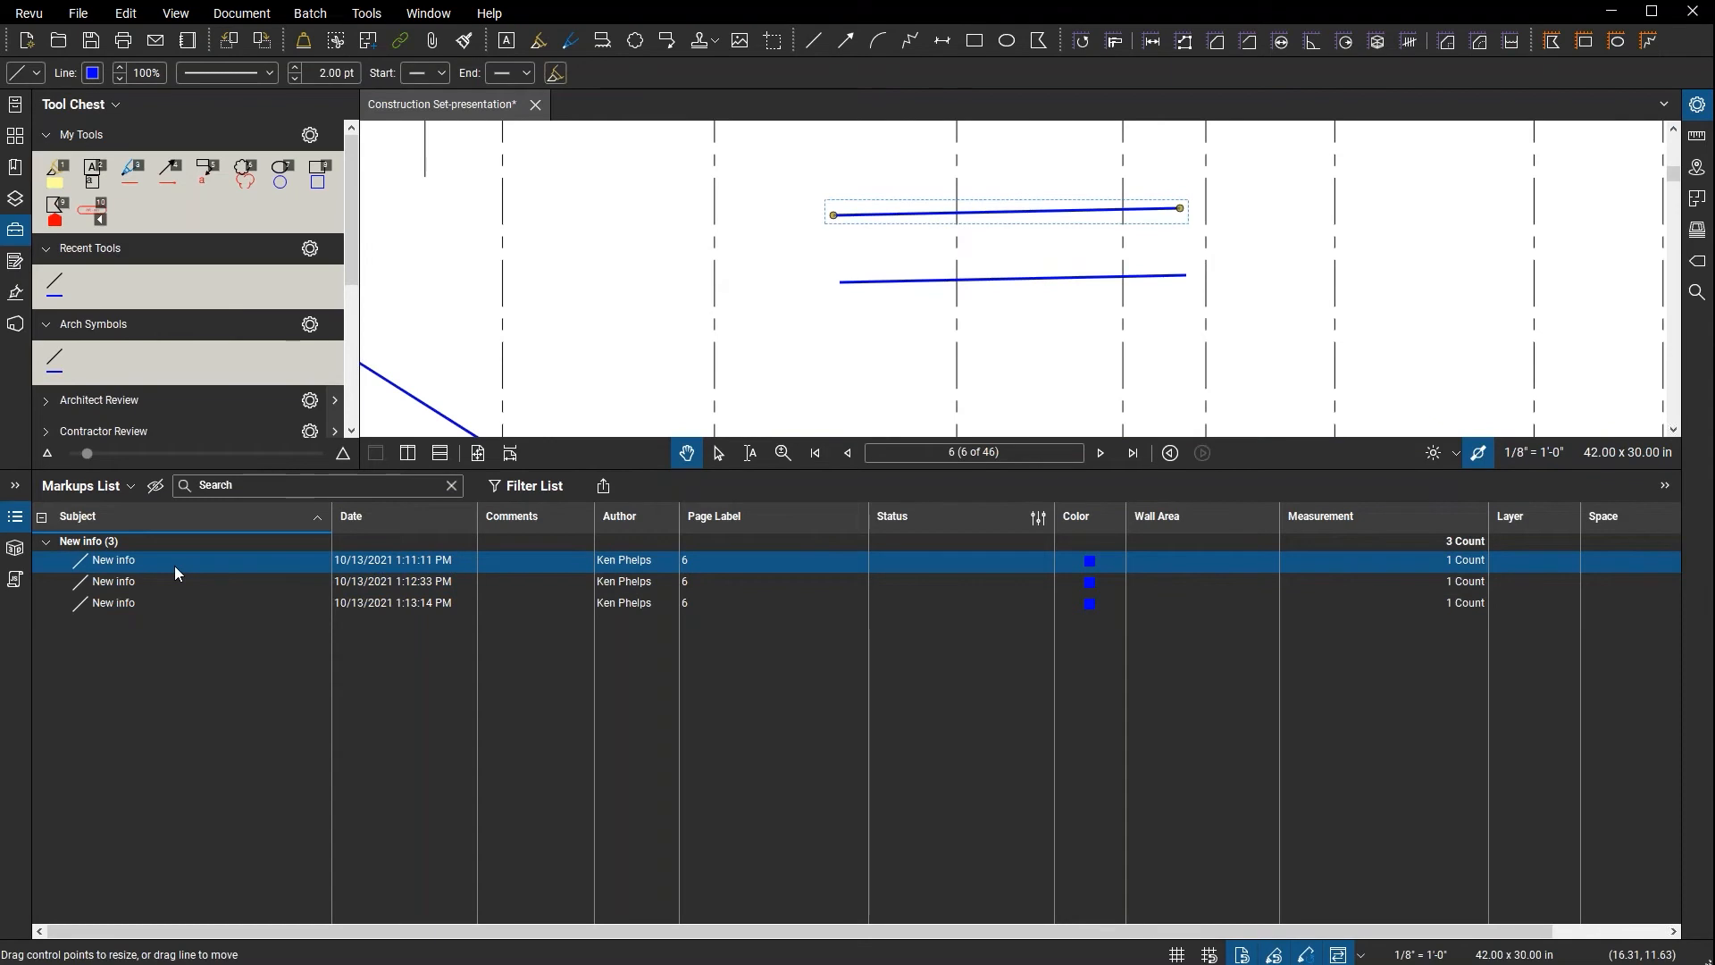
double_click(636, 471)
click(653, 422)
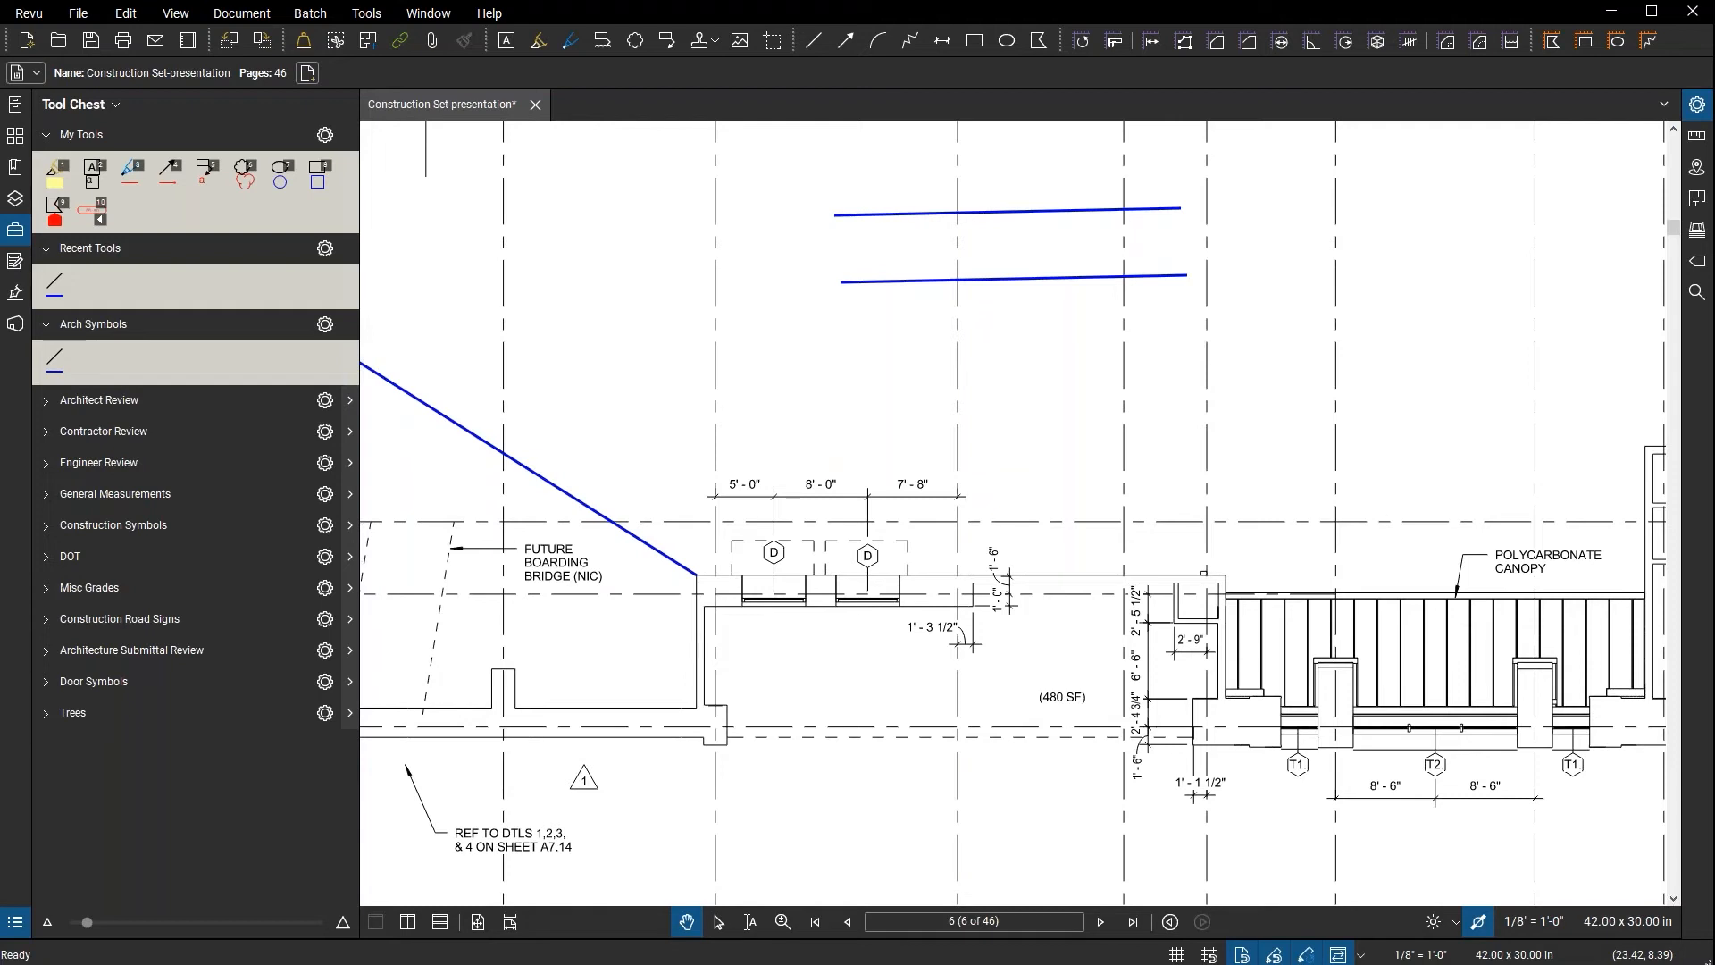
- Draw an irregular five-sided polygon markup in the empty area above the polycarbonate canopy
click(1039, 42)
scroll(949, 319, right, 5)
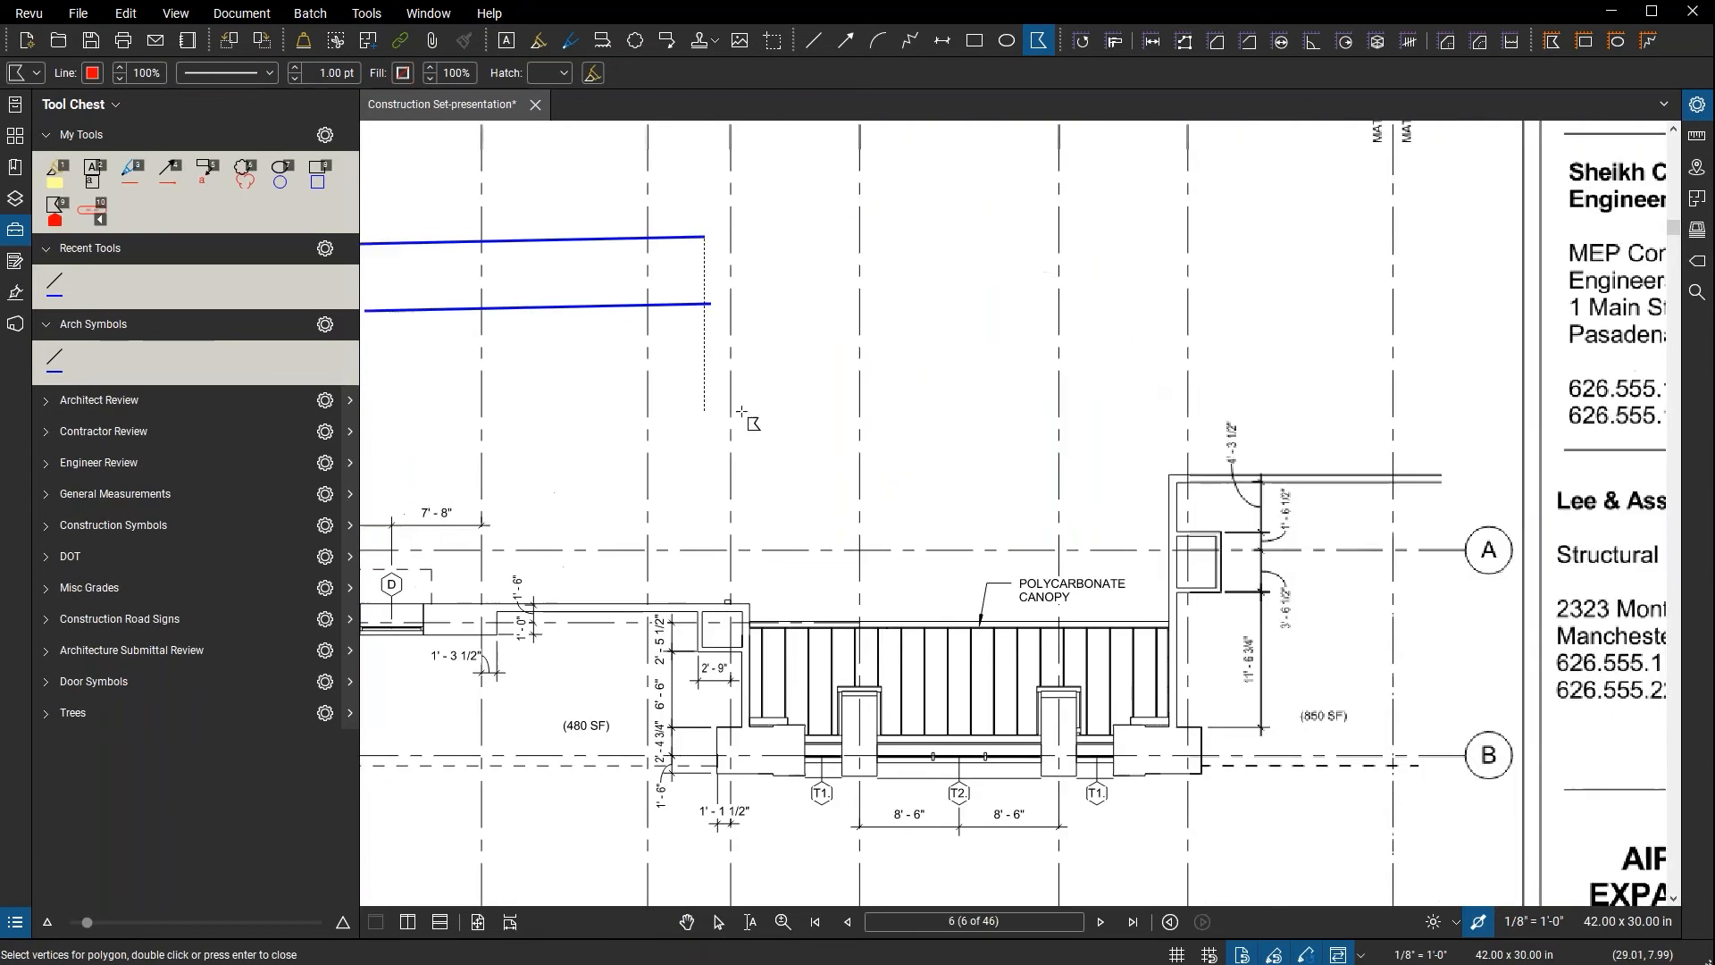
click(954, 264)
click(829, 435)
click(924, 564)
click(1175, 413)
click(1119, 276)
click(954, 265)
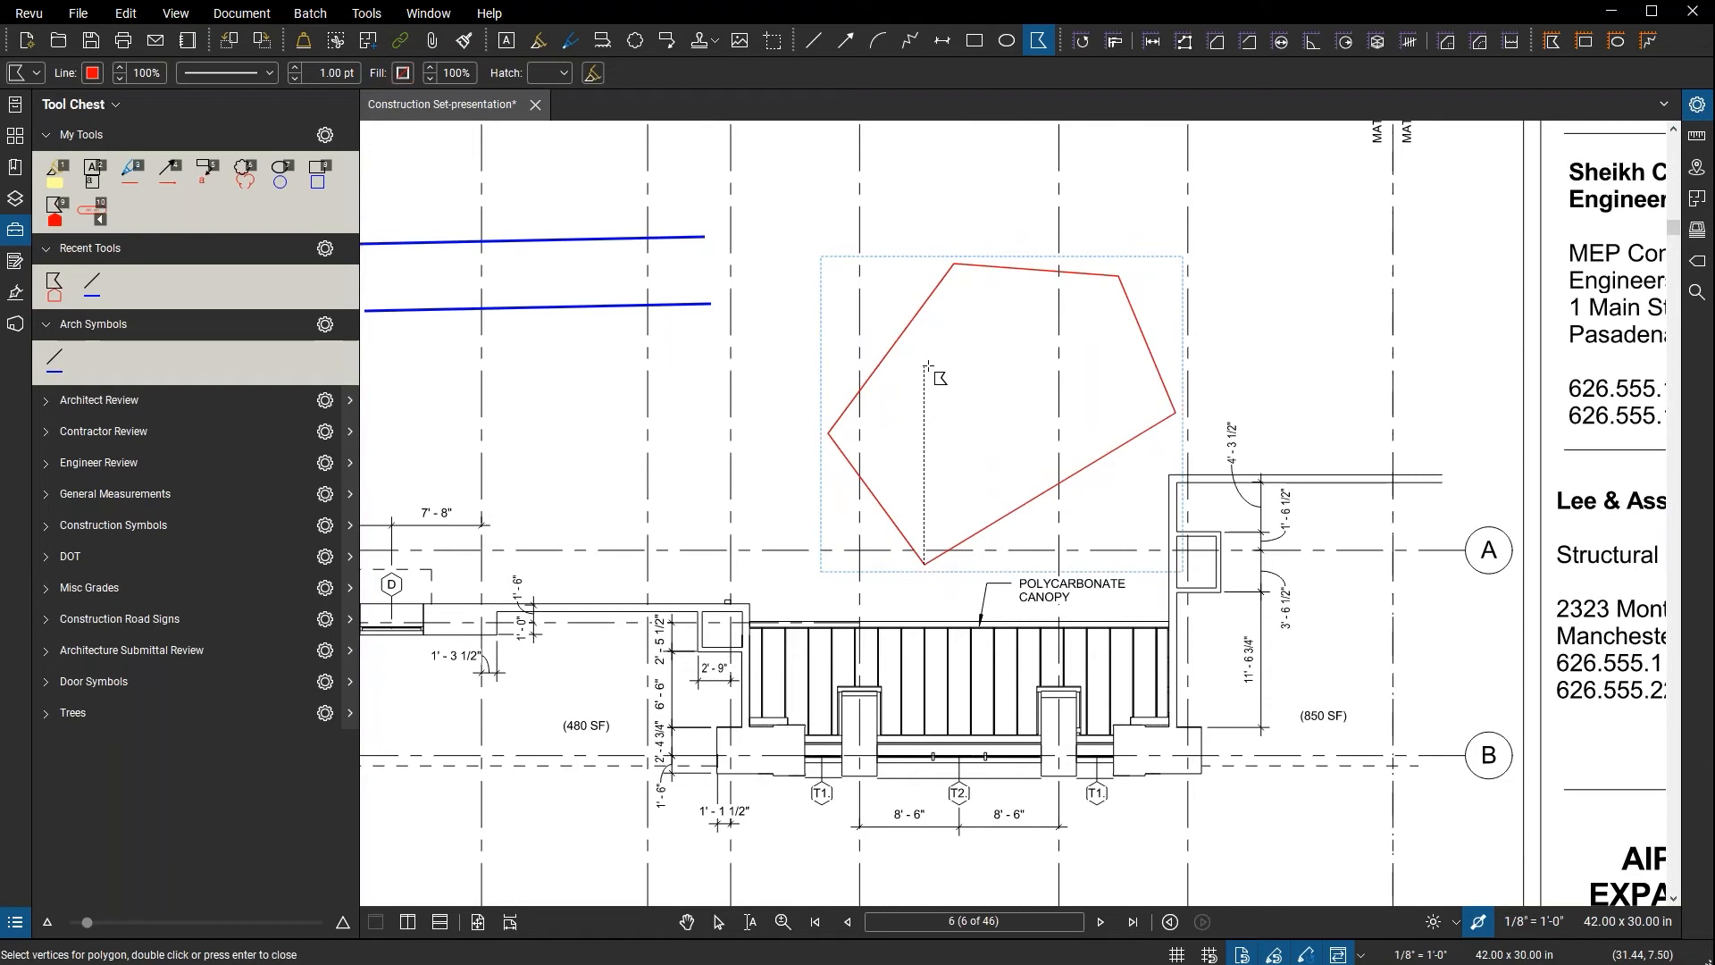
key(Escape)
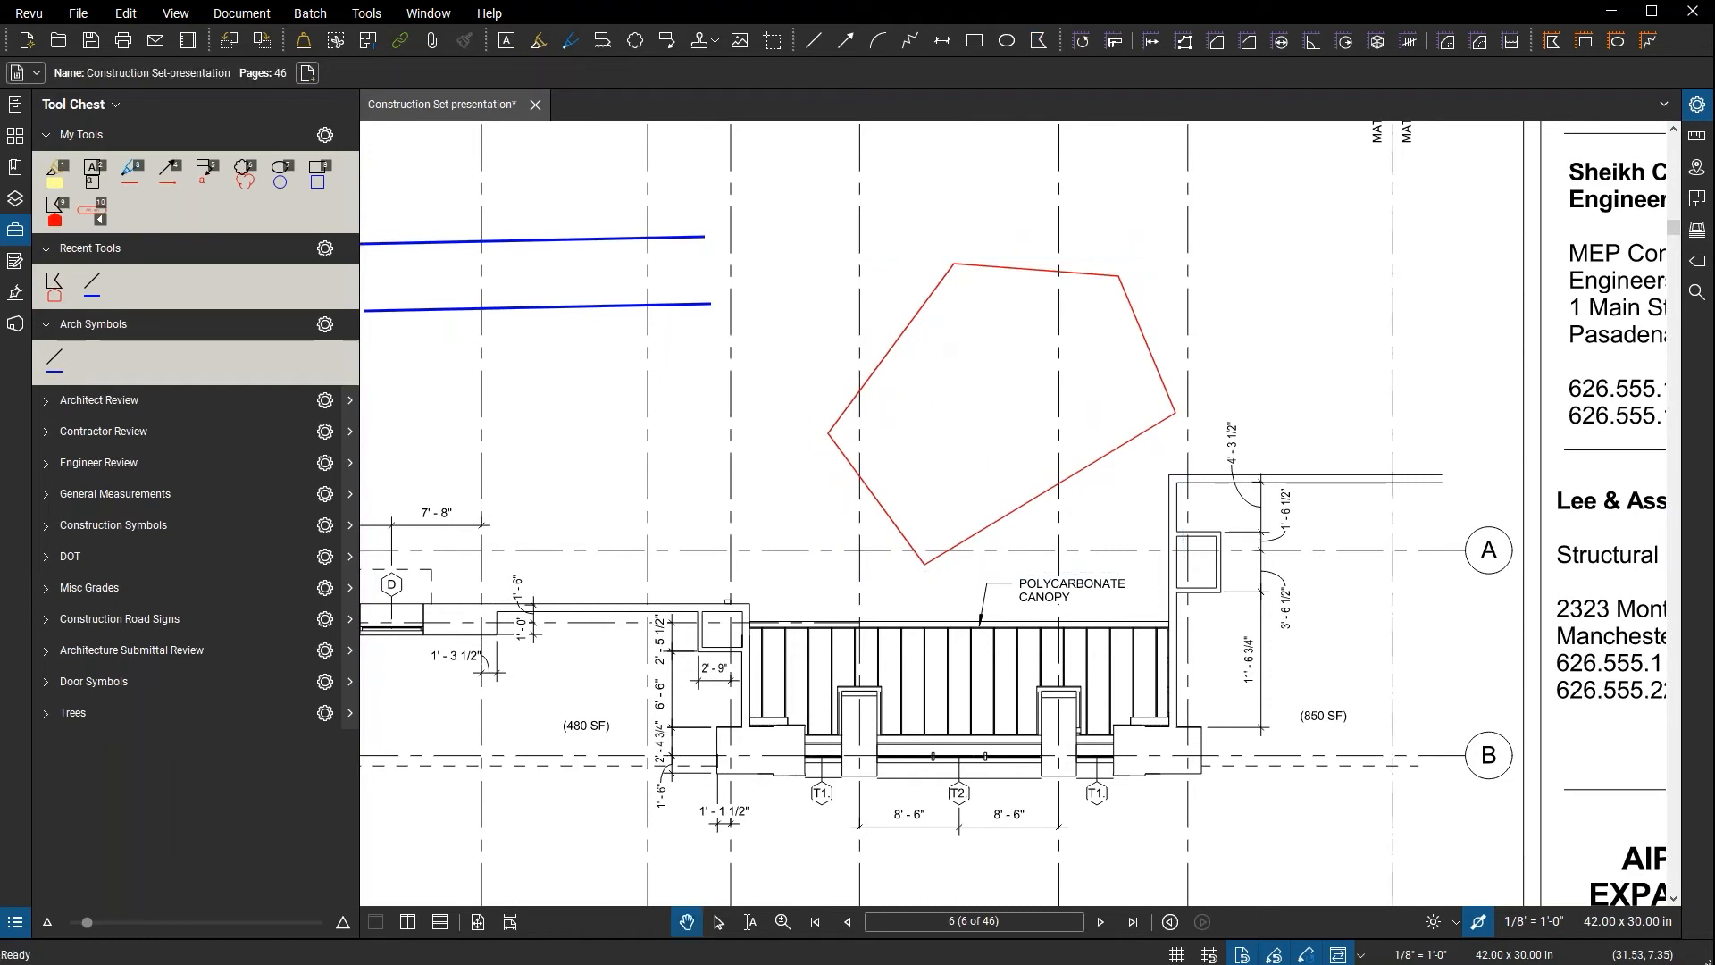
- Give the polygon a green outline and a light yellow fill, and turn on its highlight option
click(917, 323)
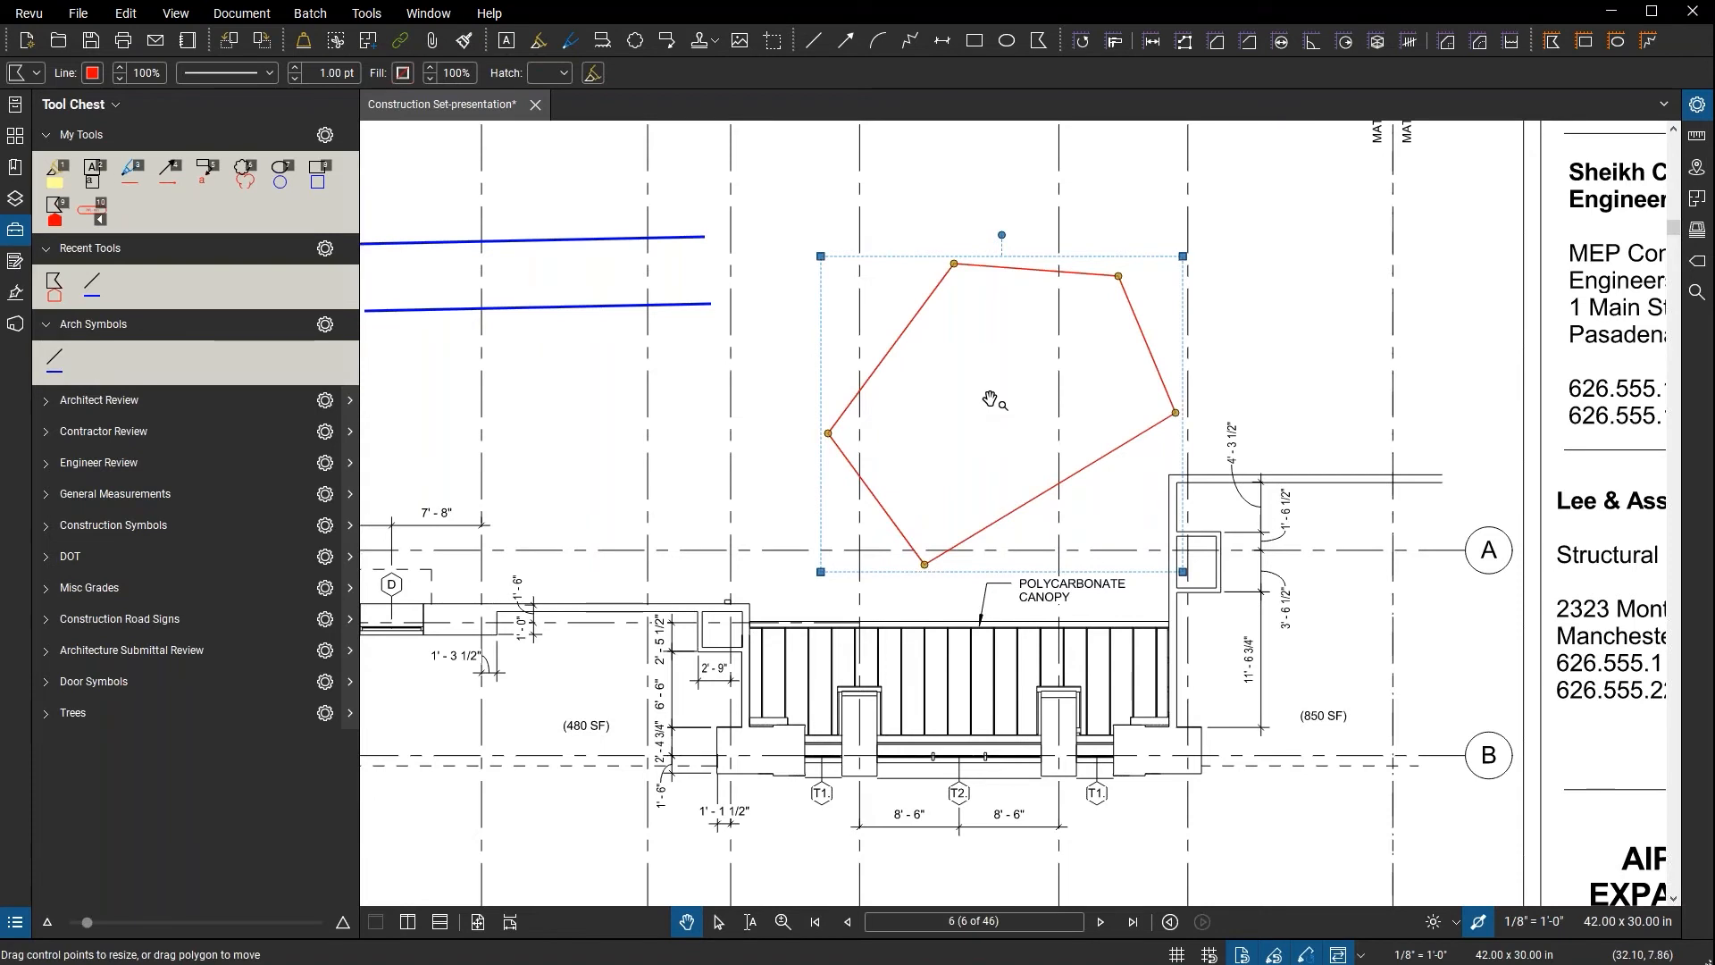
scroll(853, 496, down, 4)
scroll(1079, 519, up, 1)
drag(1083, 519, 1090, 510)
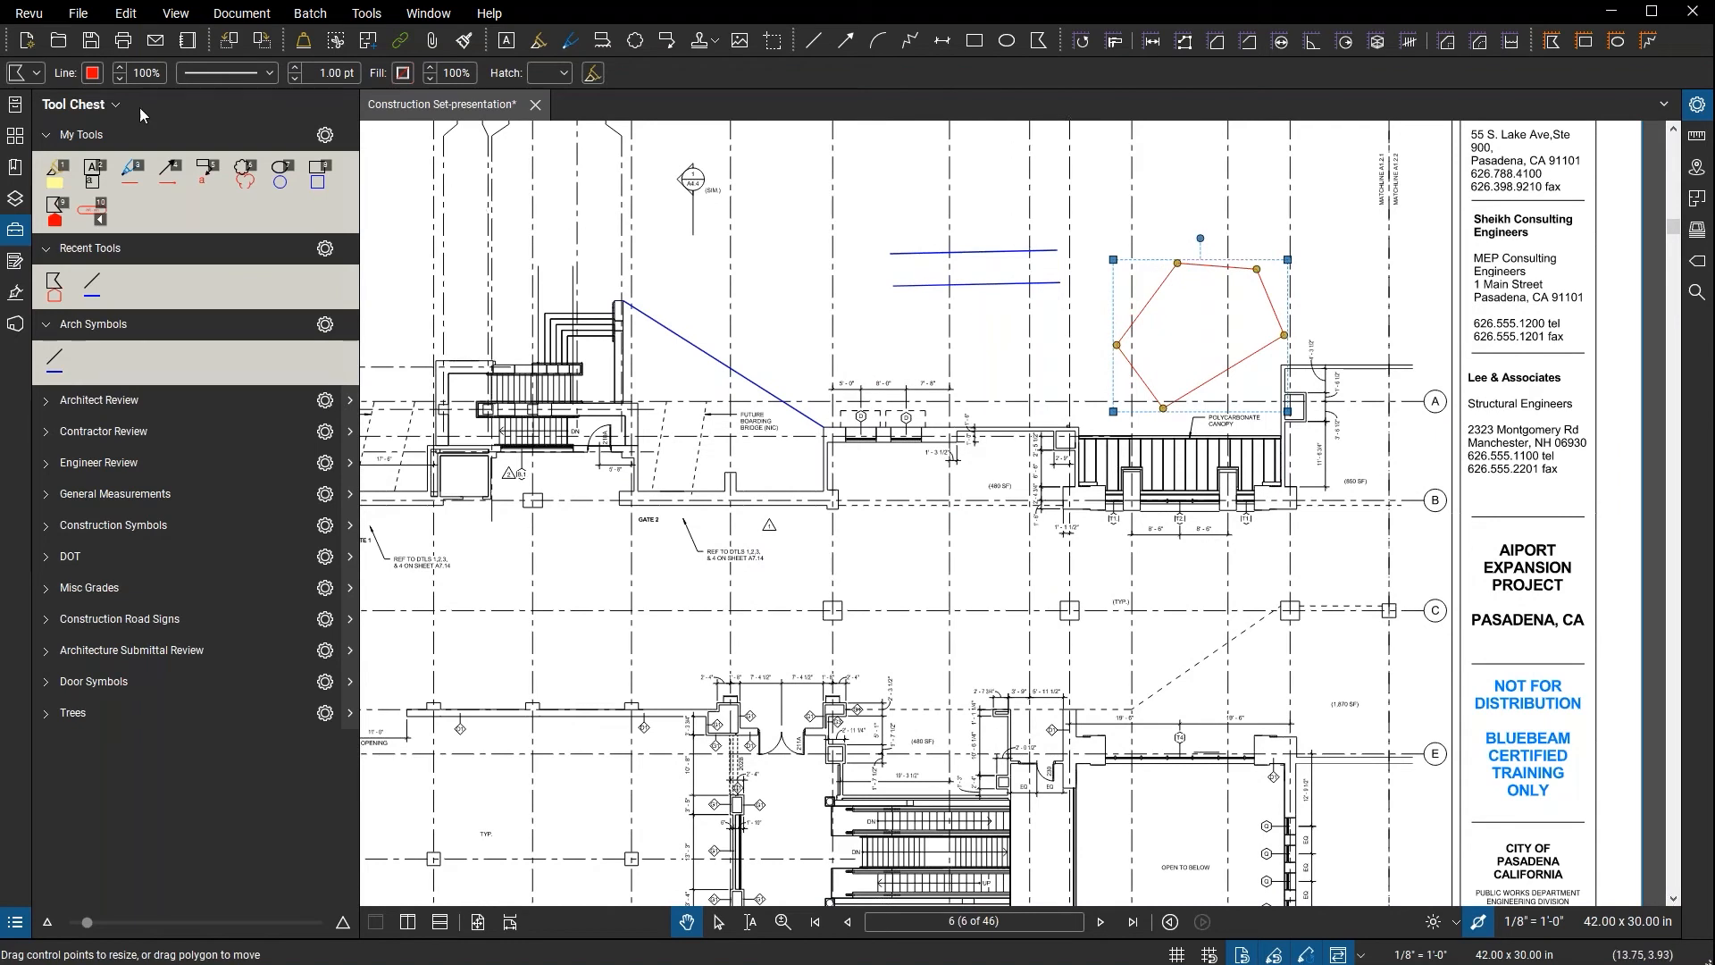
click(92, 74)
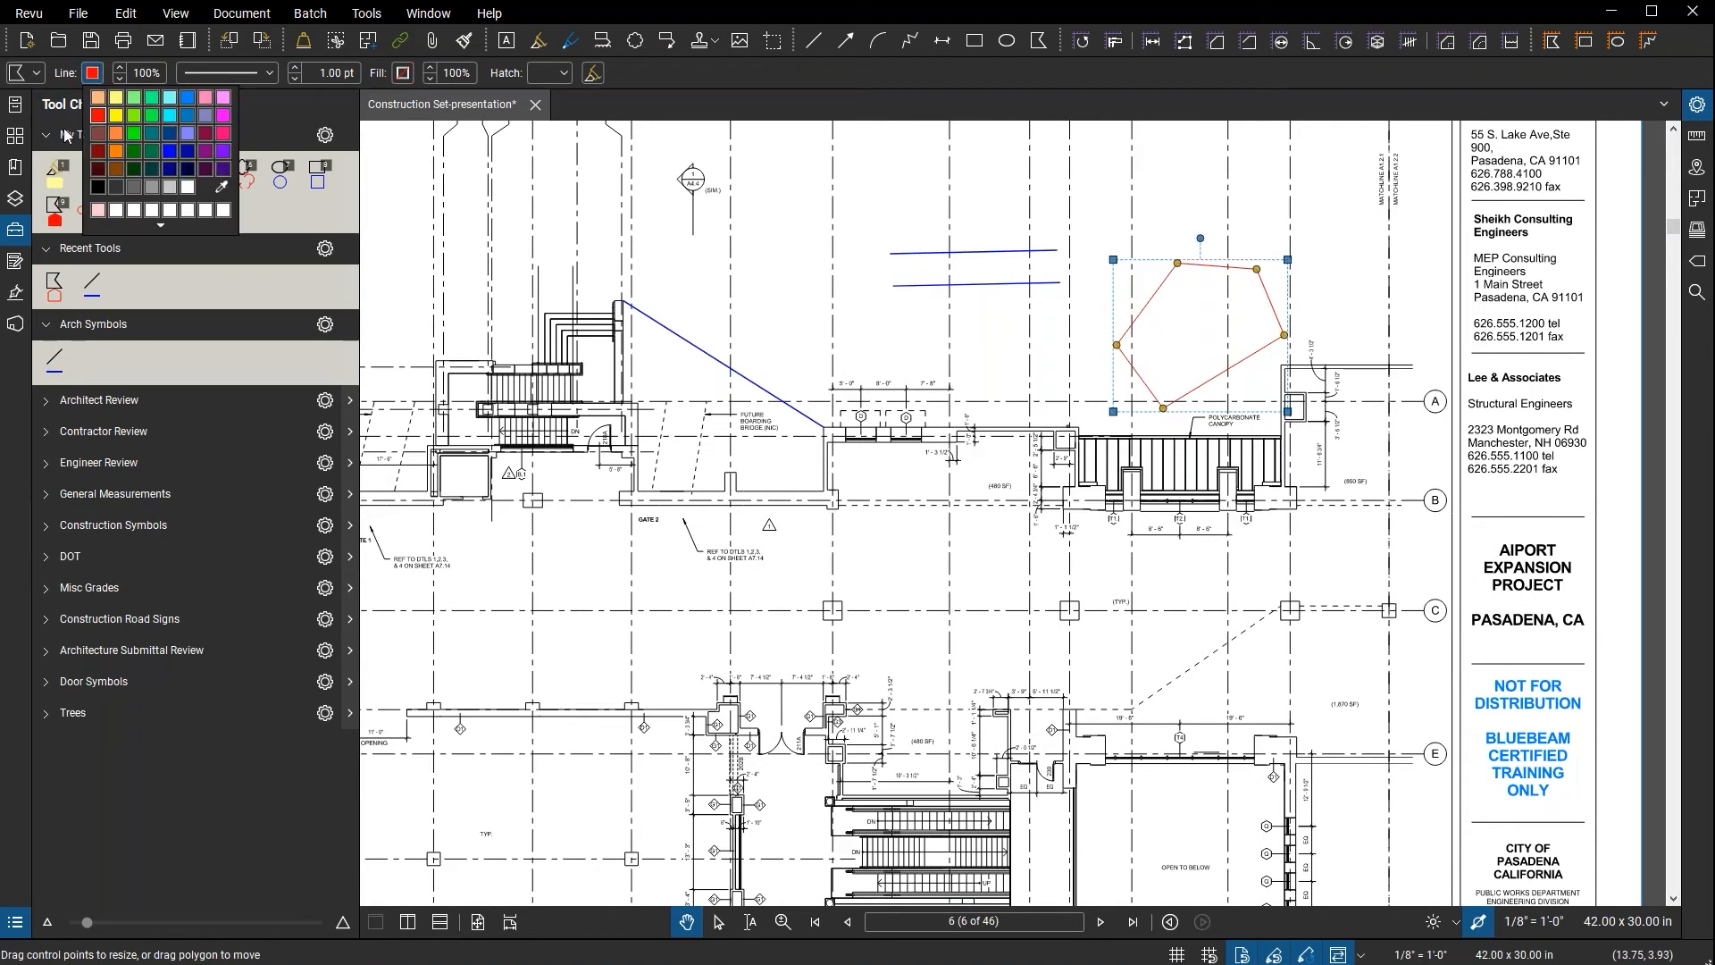
click(134, 134)
click(406, 76)
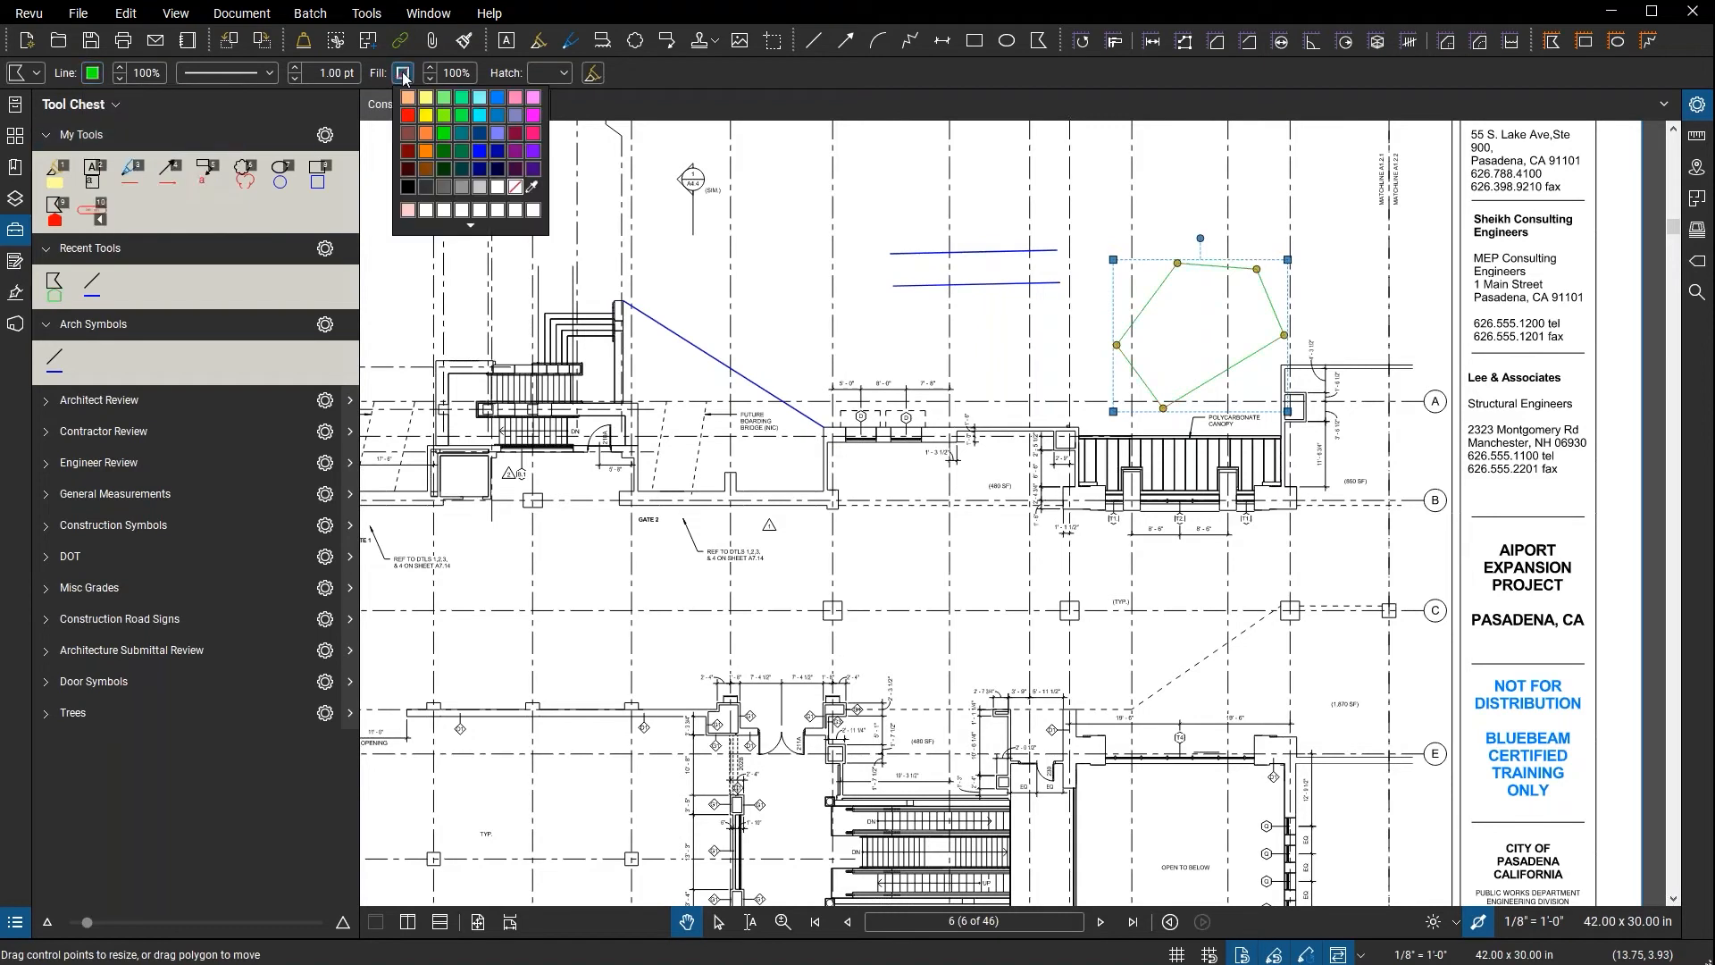
click(425, 105)
scroll(1247, 327, up, 4)
drag(1145, 336, 915, 400)
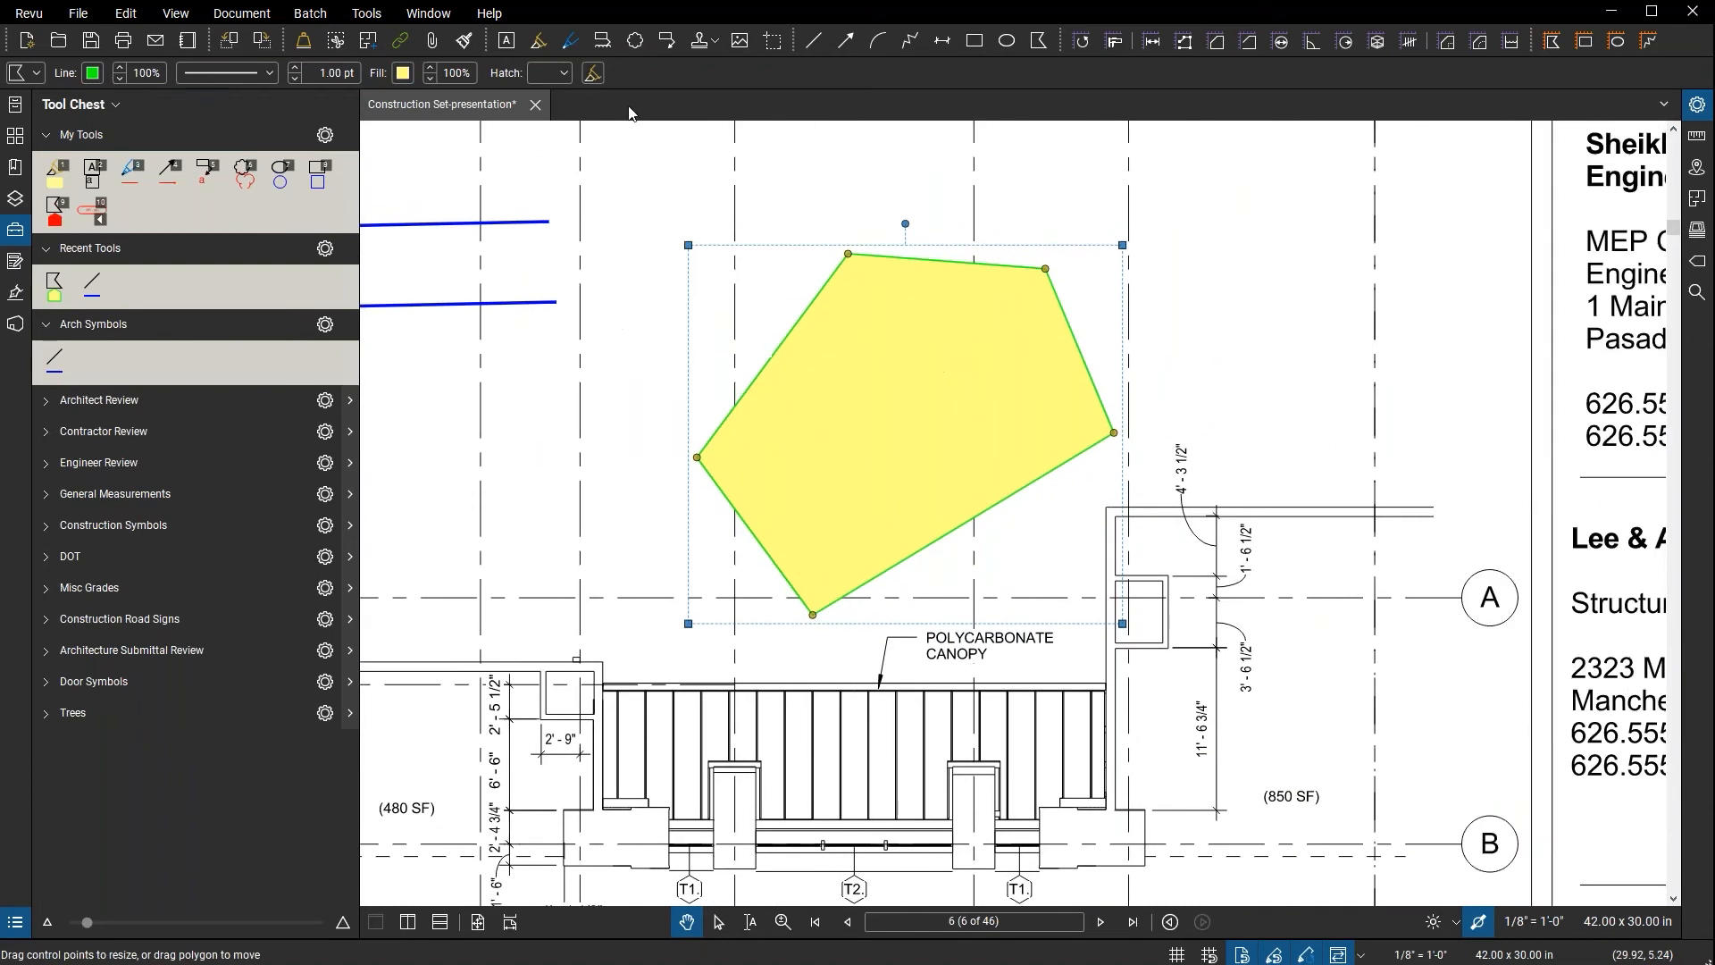
click(595, 78)
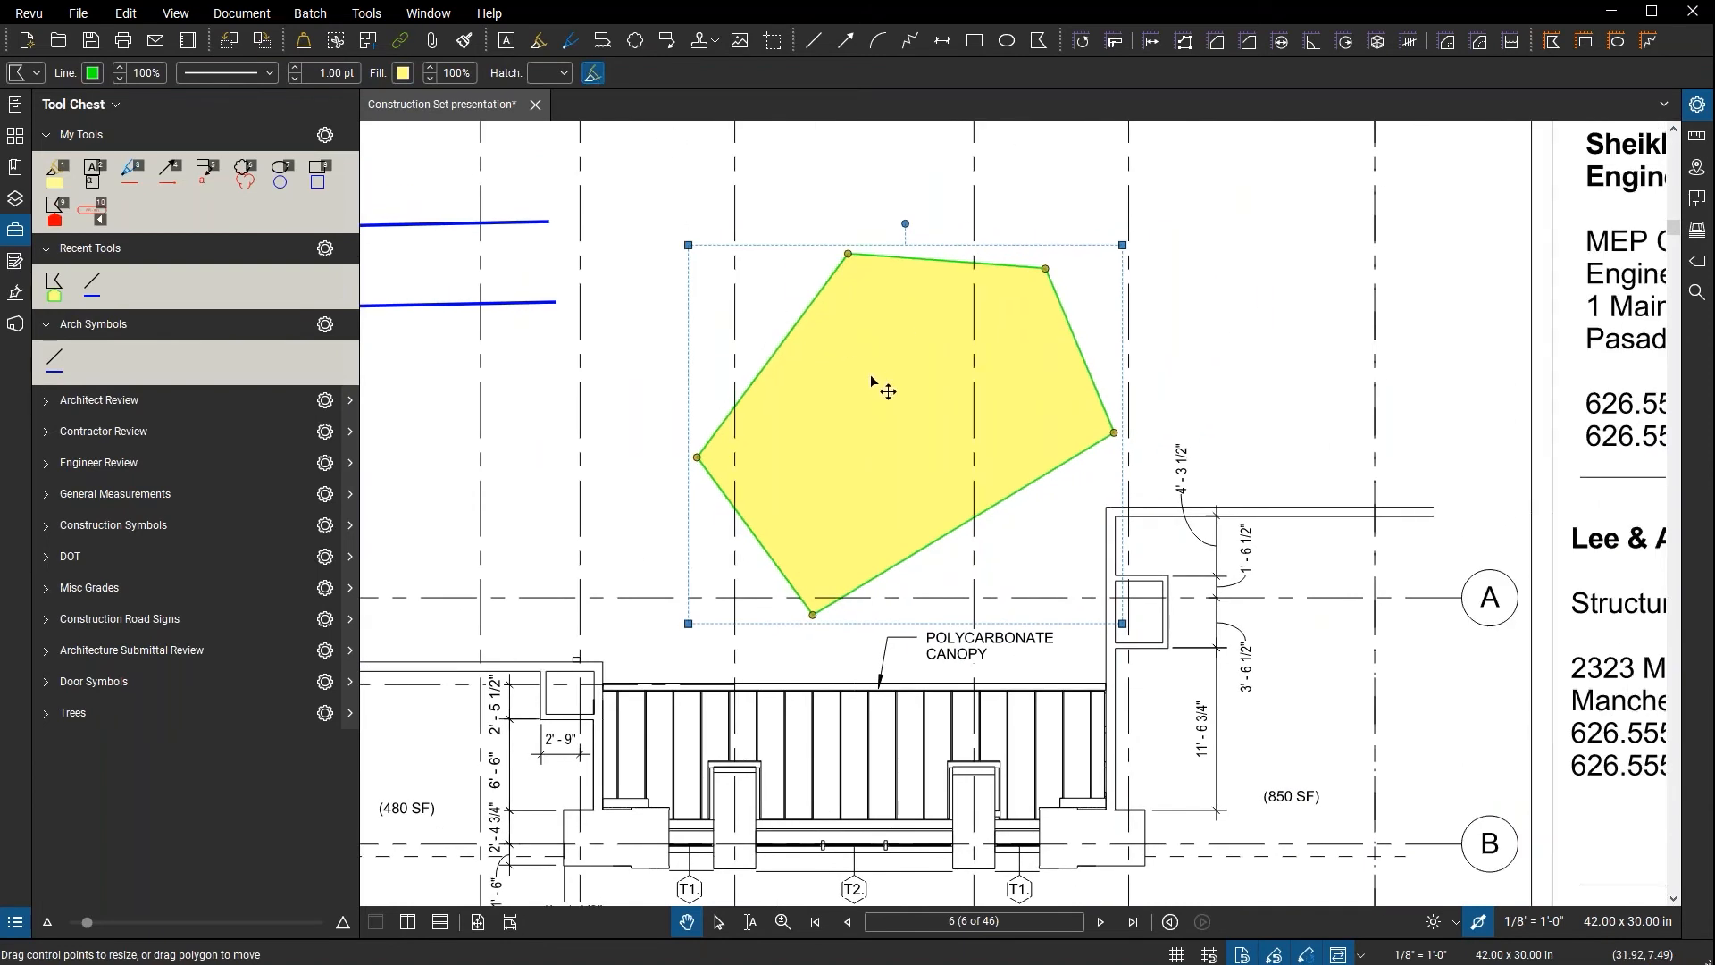
- Change the polygon's subject to "Demo PH 2" and add it to the Arch Symbols tool set
click(25, 73)
click(24, 105)
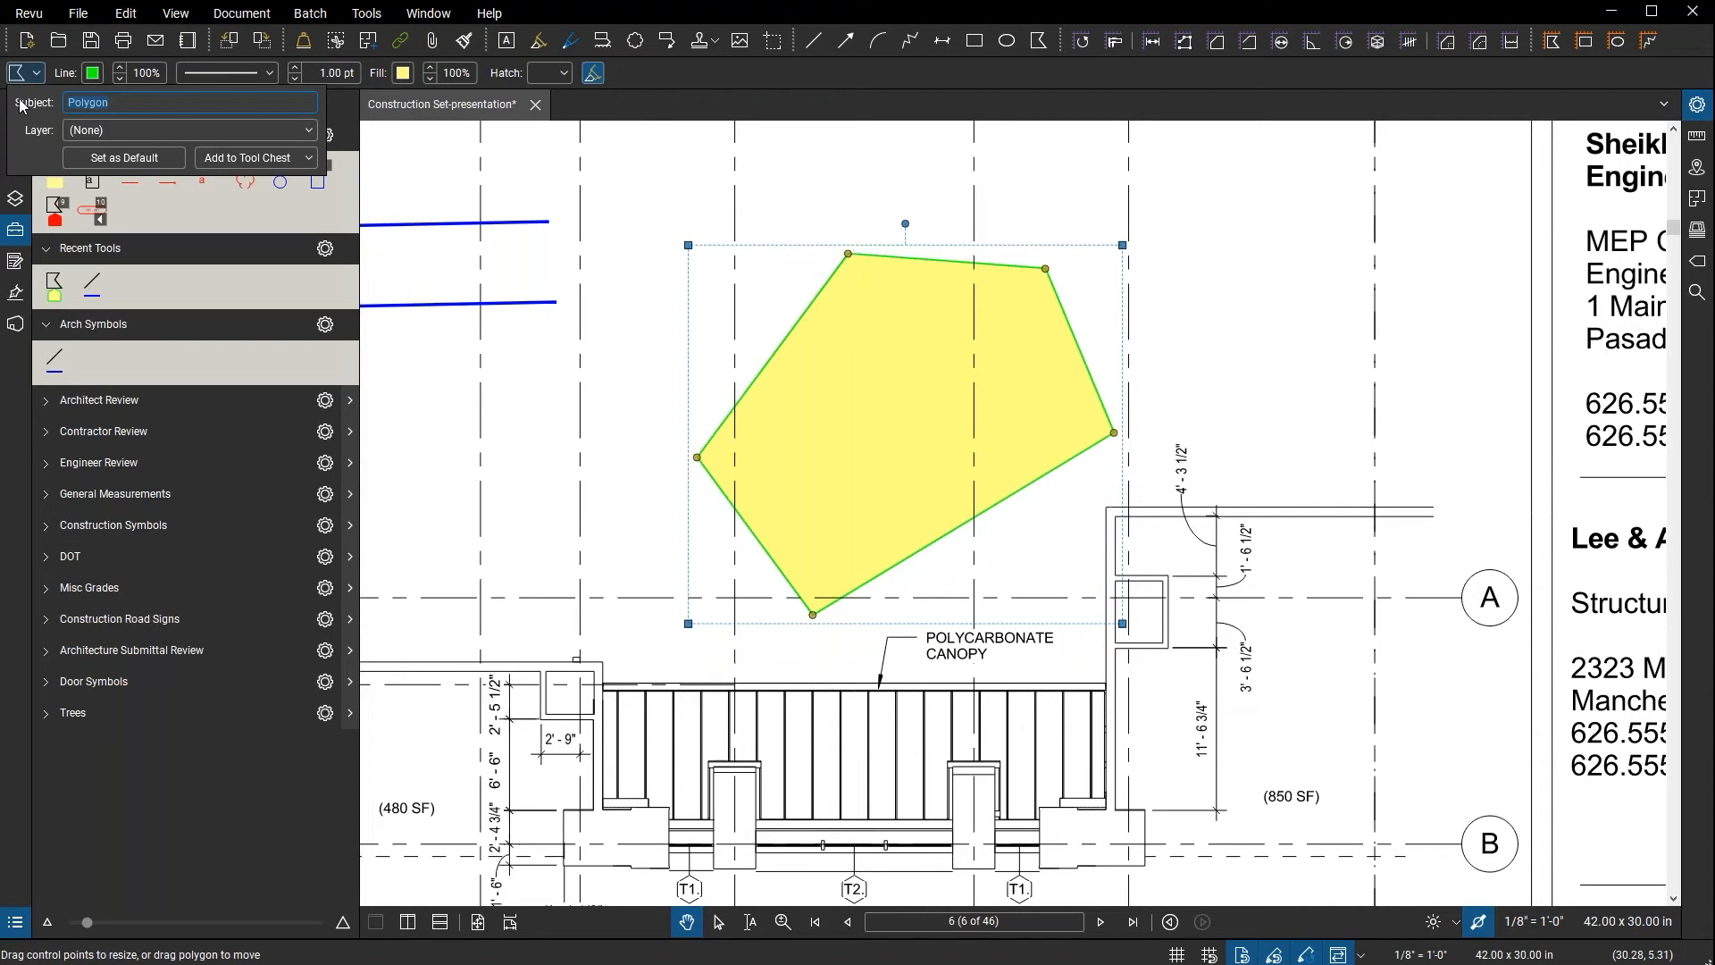
text(Demp)
key(BackSpace)
text(o Ph)
key(BackSpace)
text(H 2)
click(236, 162)
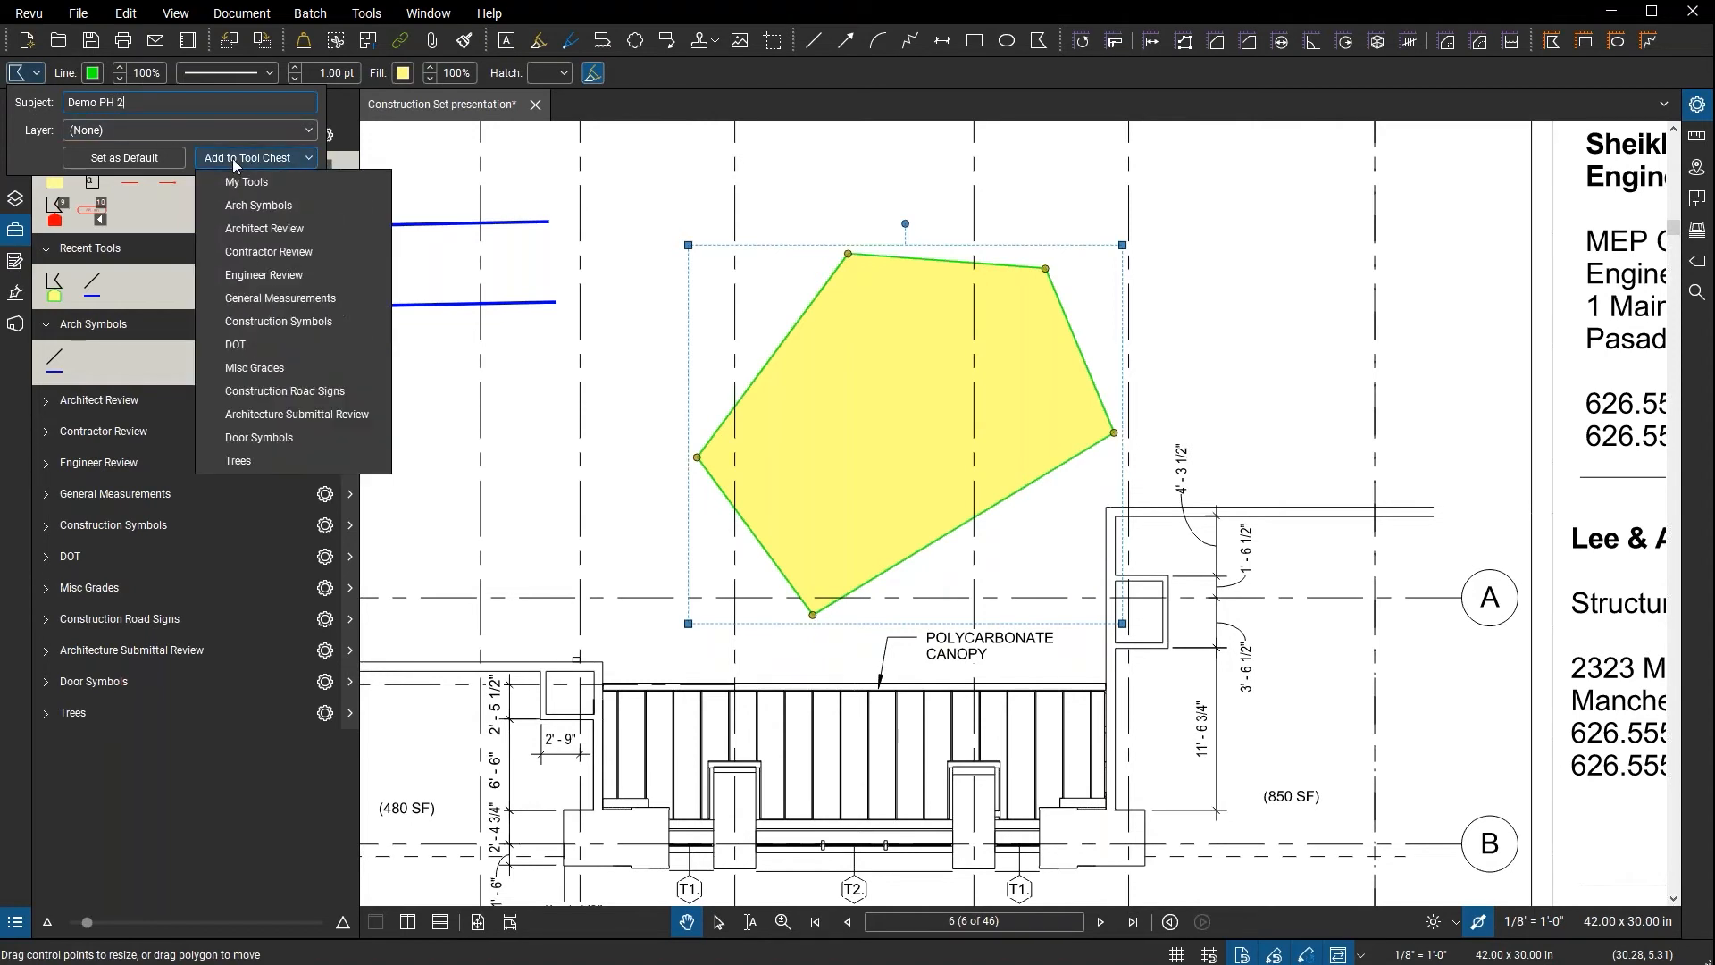
click(275, 207)
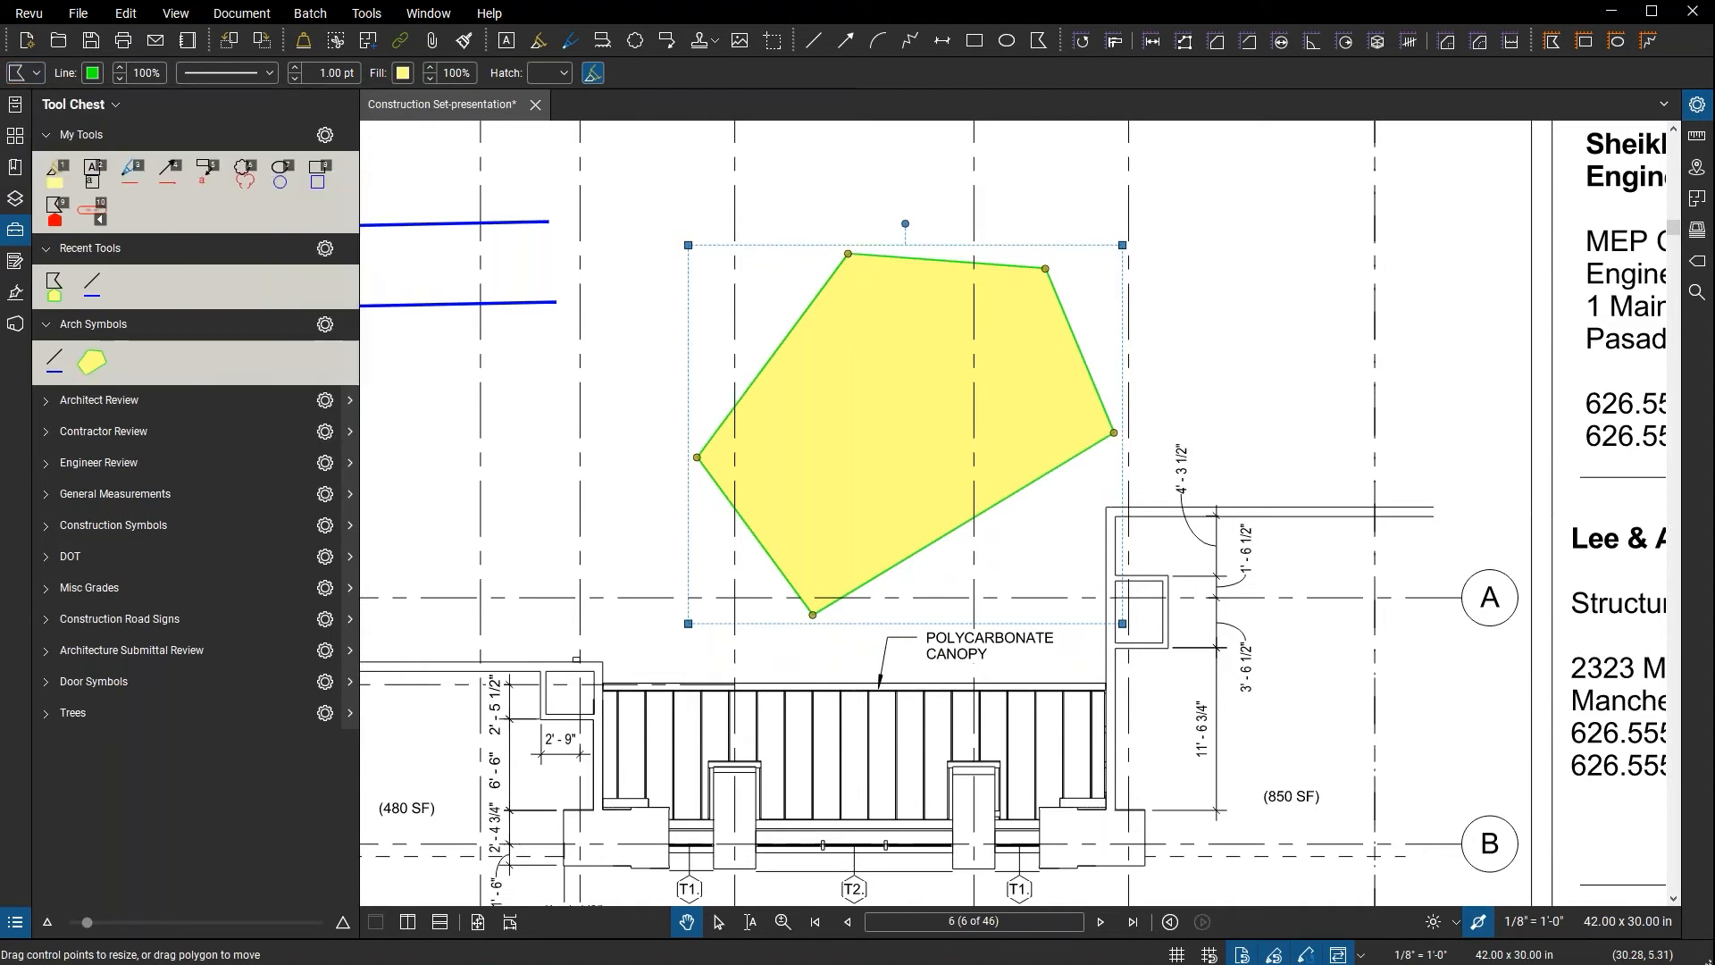
- Switch the saved polygon tool to properties mode and draw a rectangle over the polycarbonate canopy
click(102, 368)
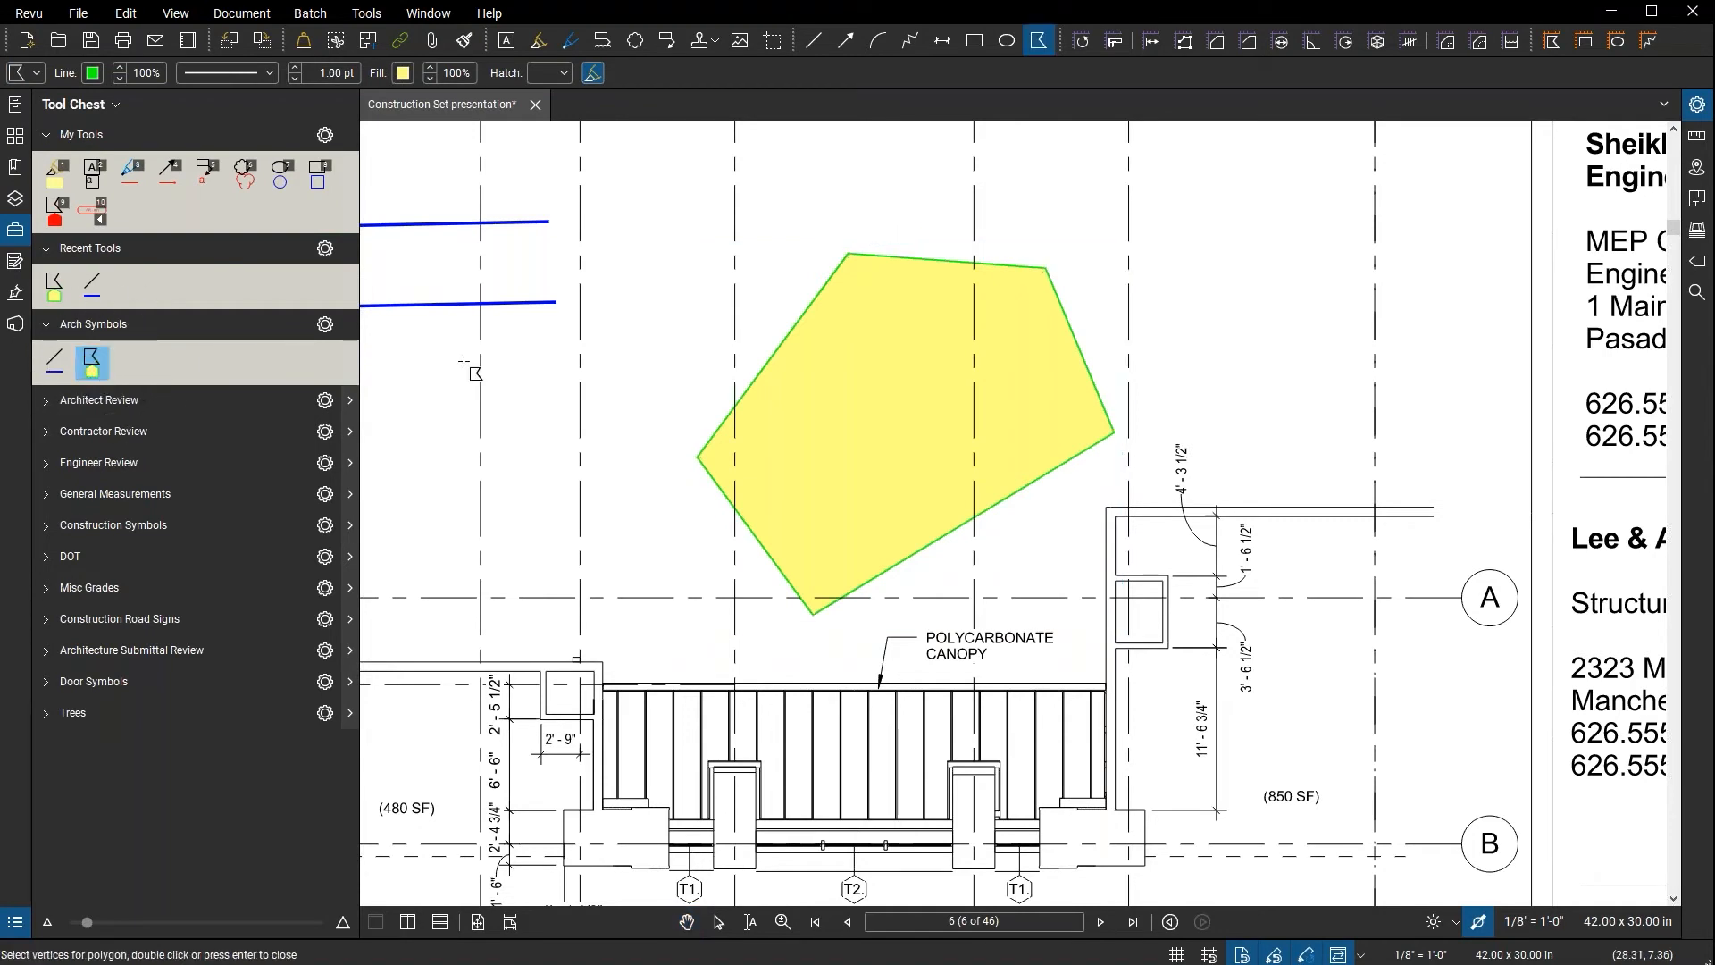
mouse_move(607, 441)
mouse_down()
mouse_move(944, 238)
mouse_move(999, 151)
mouse_up()
drag(867, 368, 854, 354)
mouse_move(641, 251)
mouse_down()
mouse_move(1139, 412)
mouse_move(1307, 445)
mouse_up()
drag(1049, 527, 1536, 441)
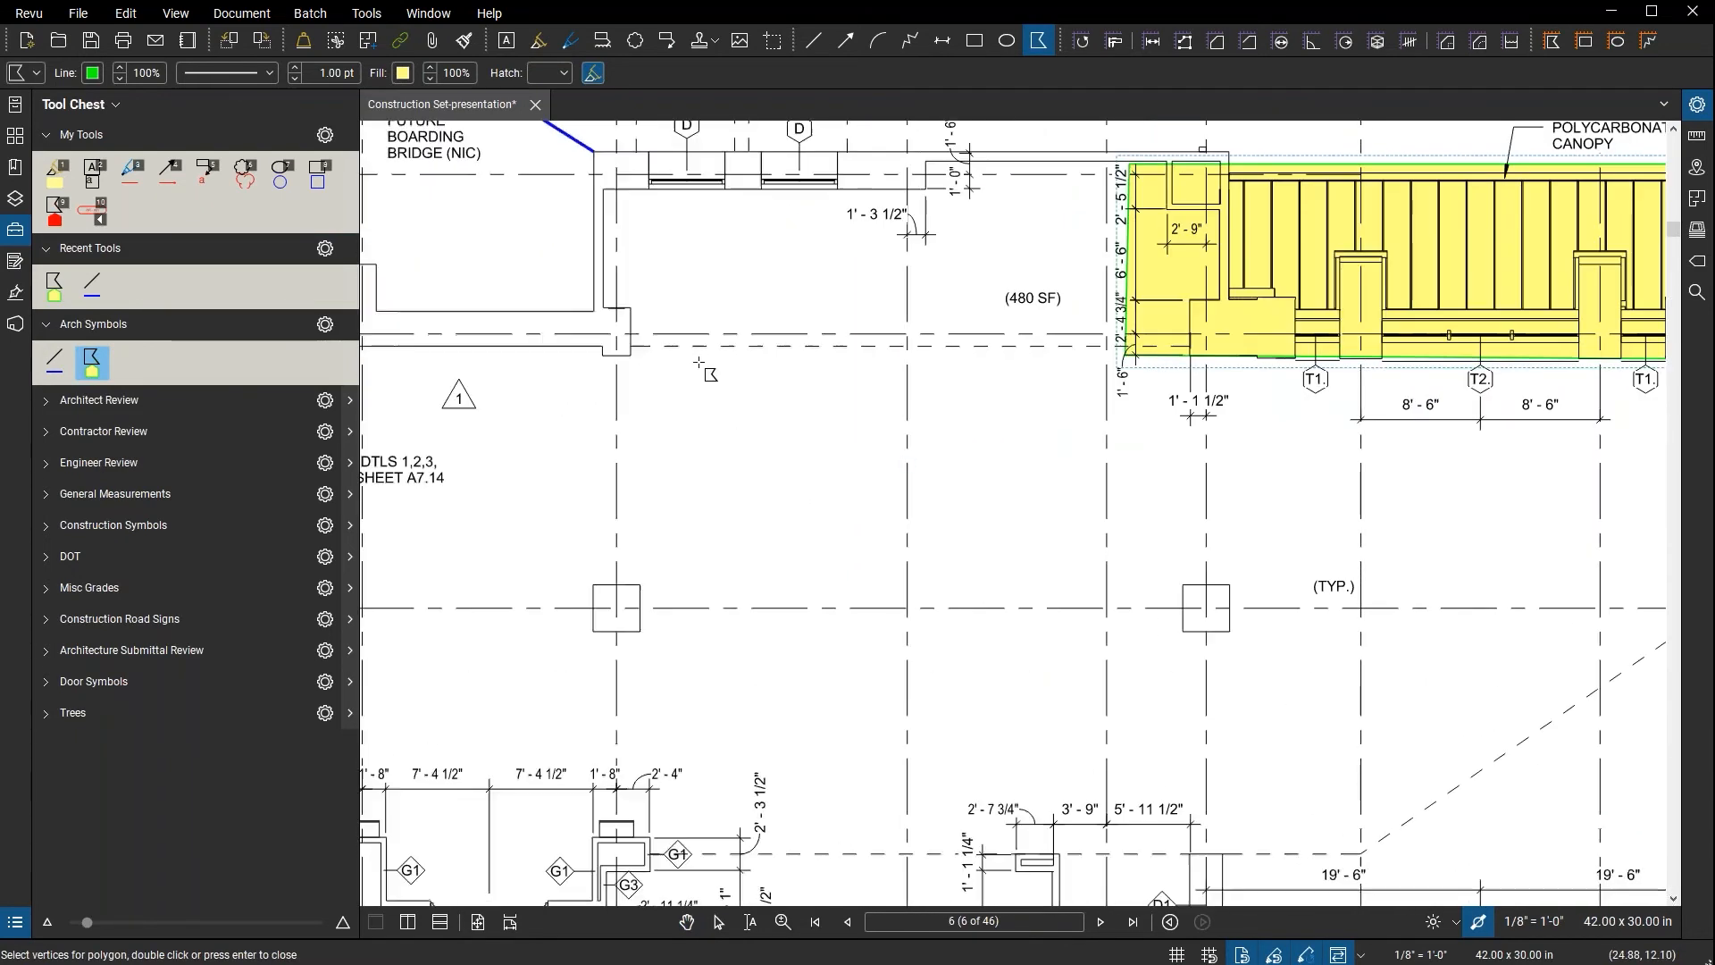
- Draw an irregular seven-sided polygon above the Gate 2 label, over door 210A, with the saved polygon properties
drag(683, 251, 1164, 462)
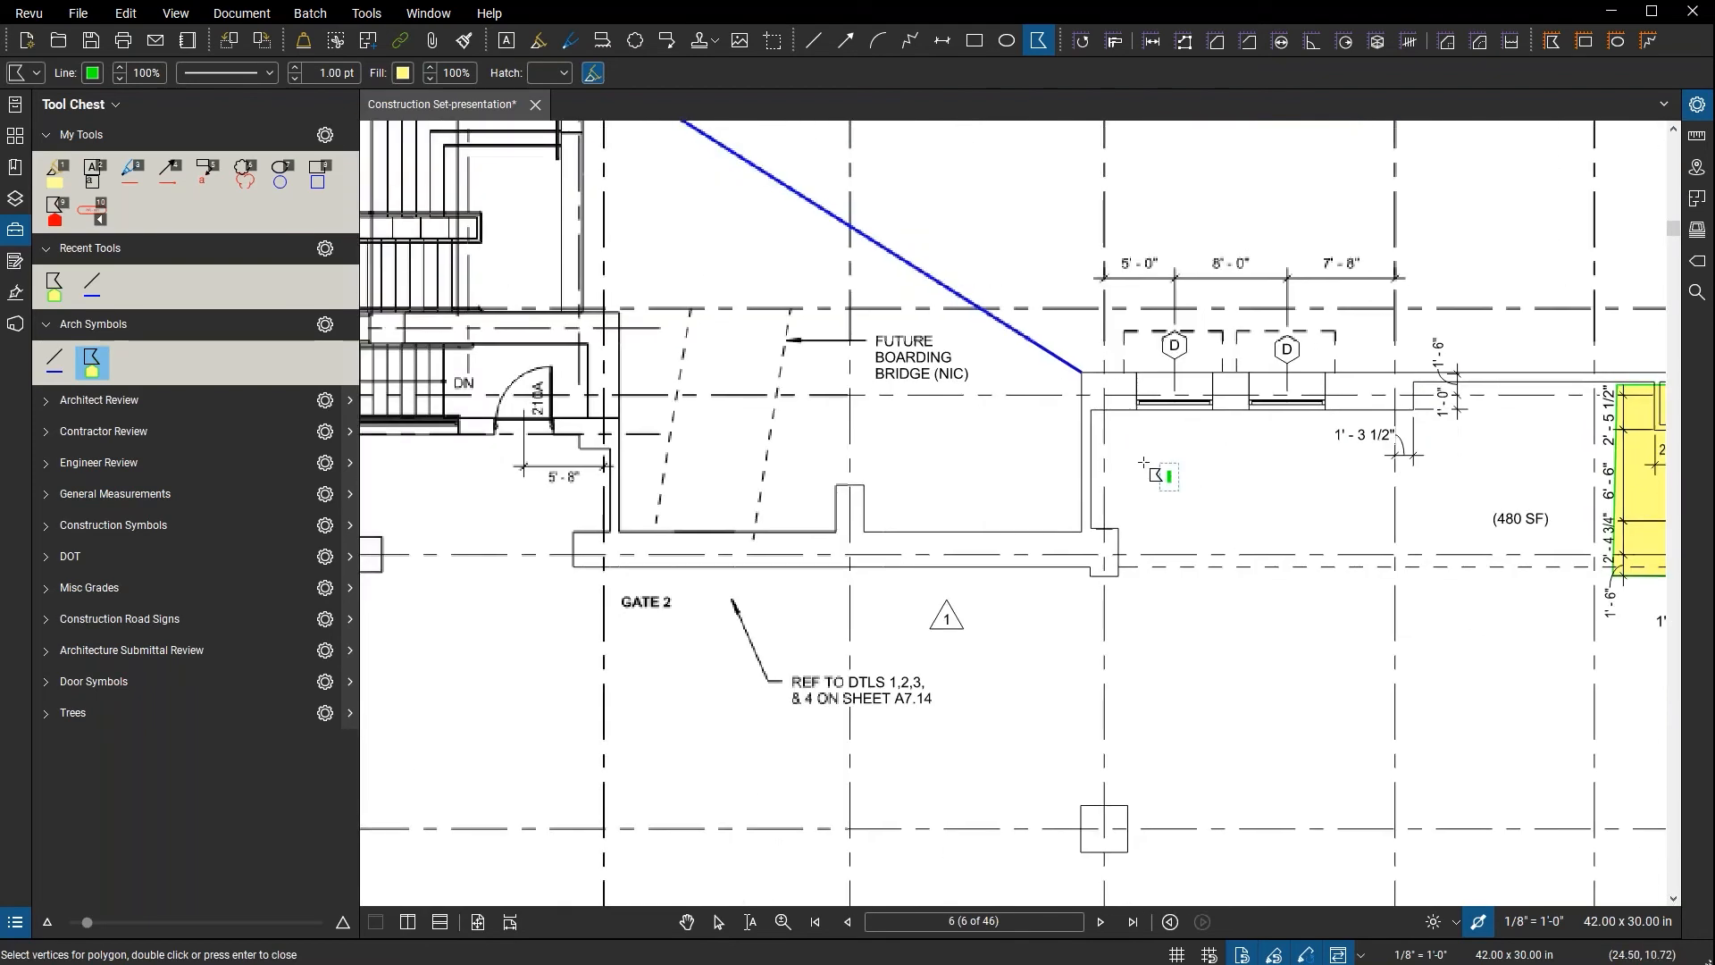
click(626, 238)
click(511, 312)
click(483, 484)
click(655, 579)
click(832, 436)
click(590, 383)
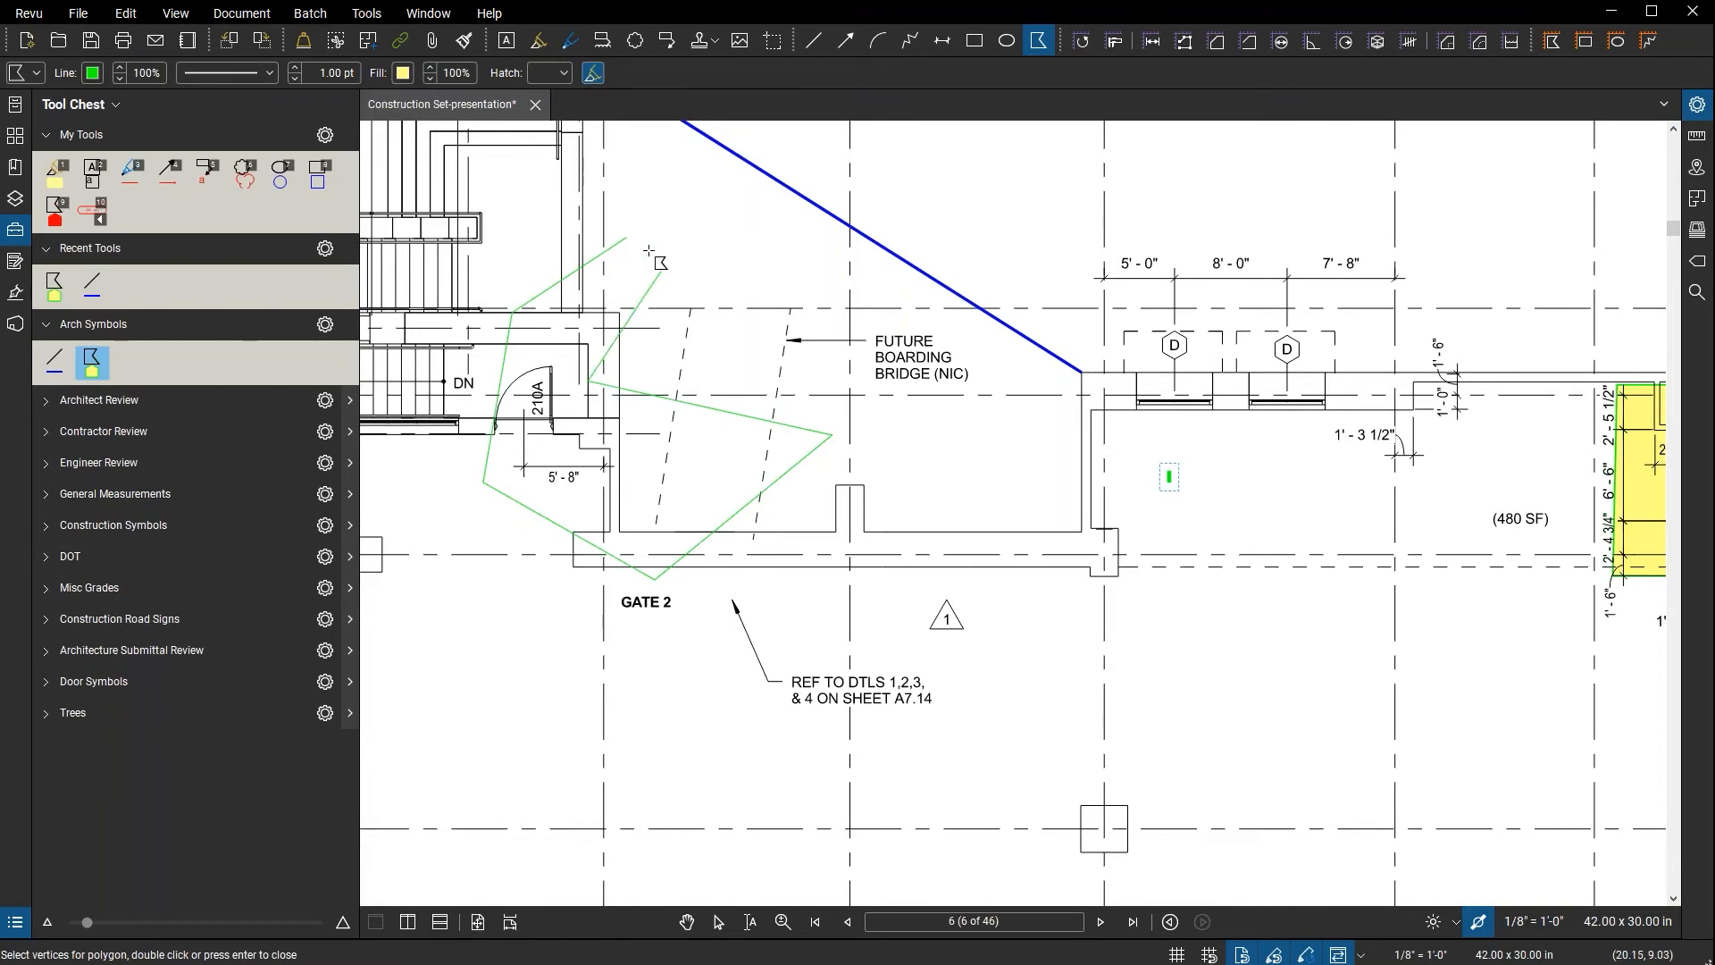
click(663, 266)
click(626, 237)
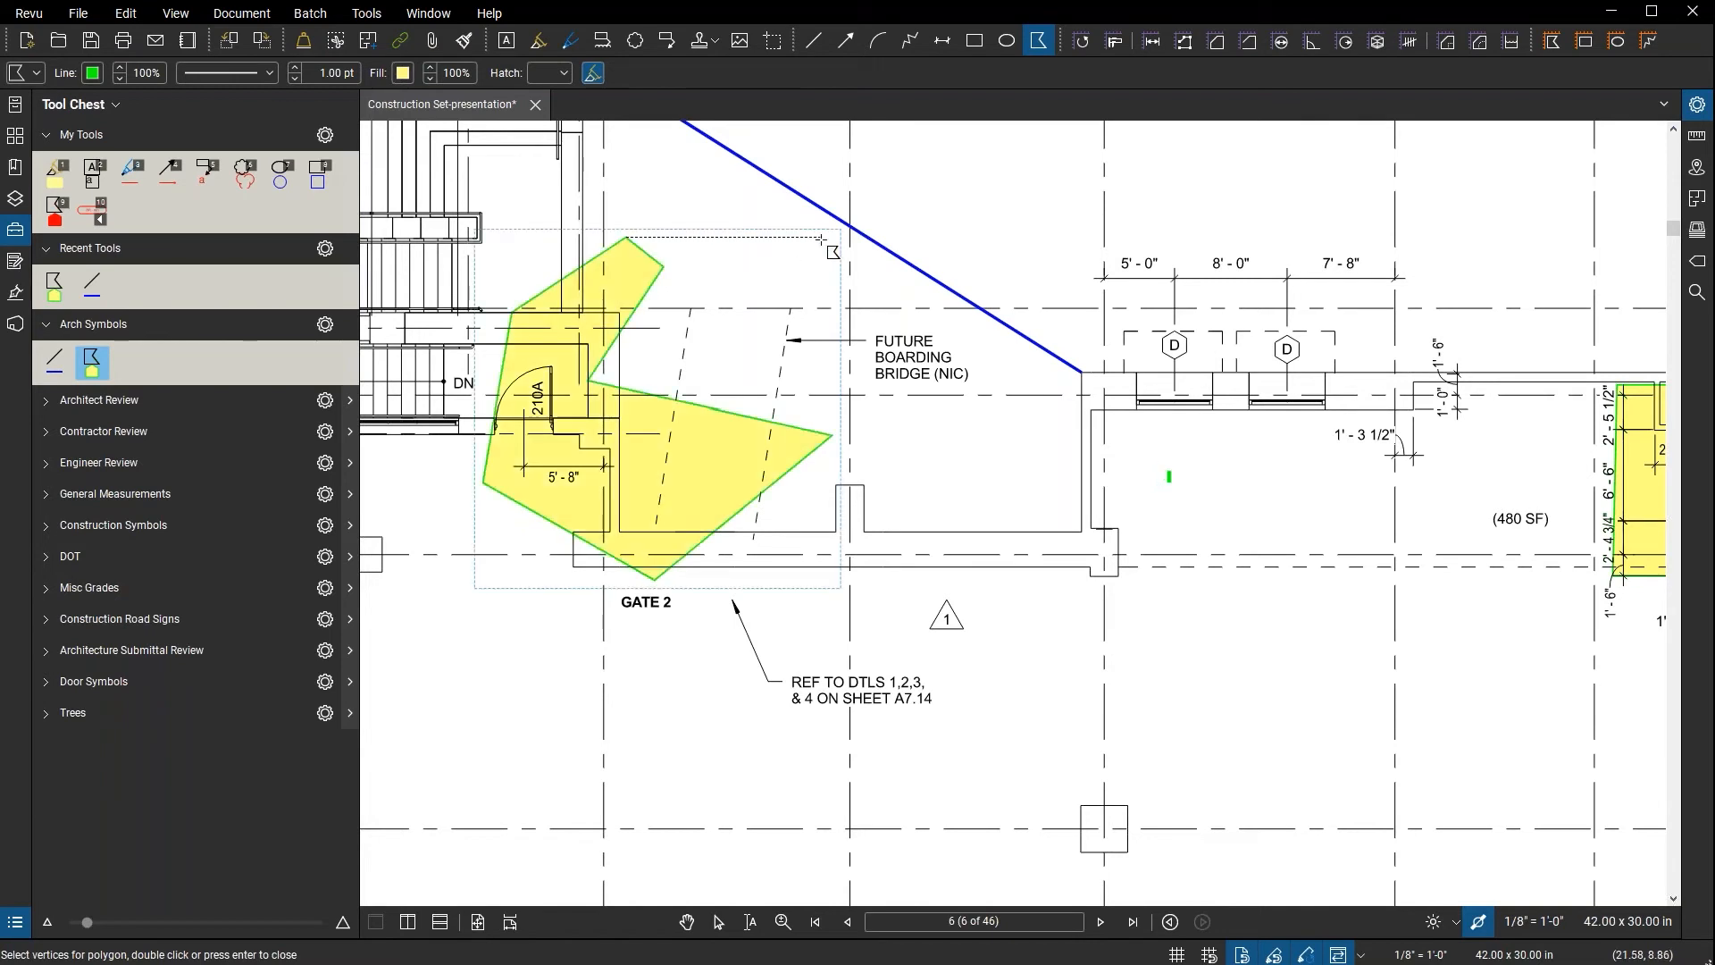
key(Escape)
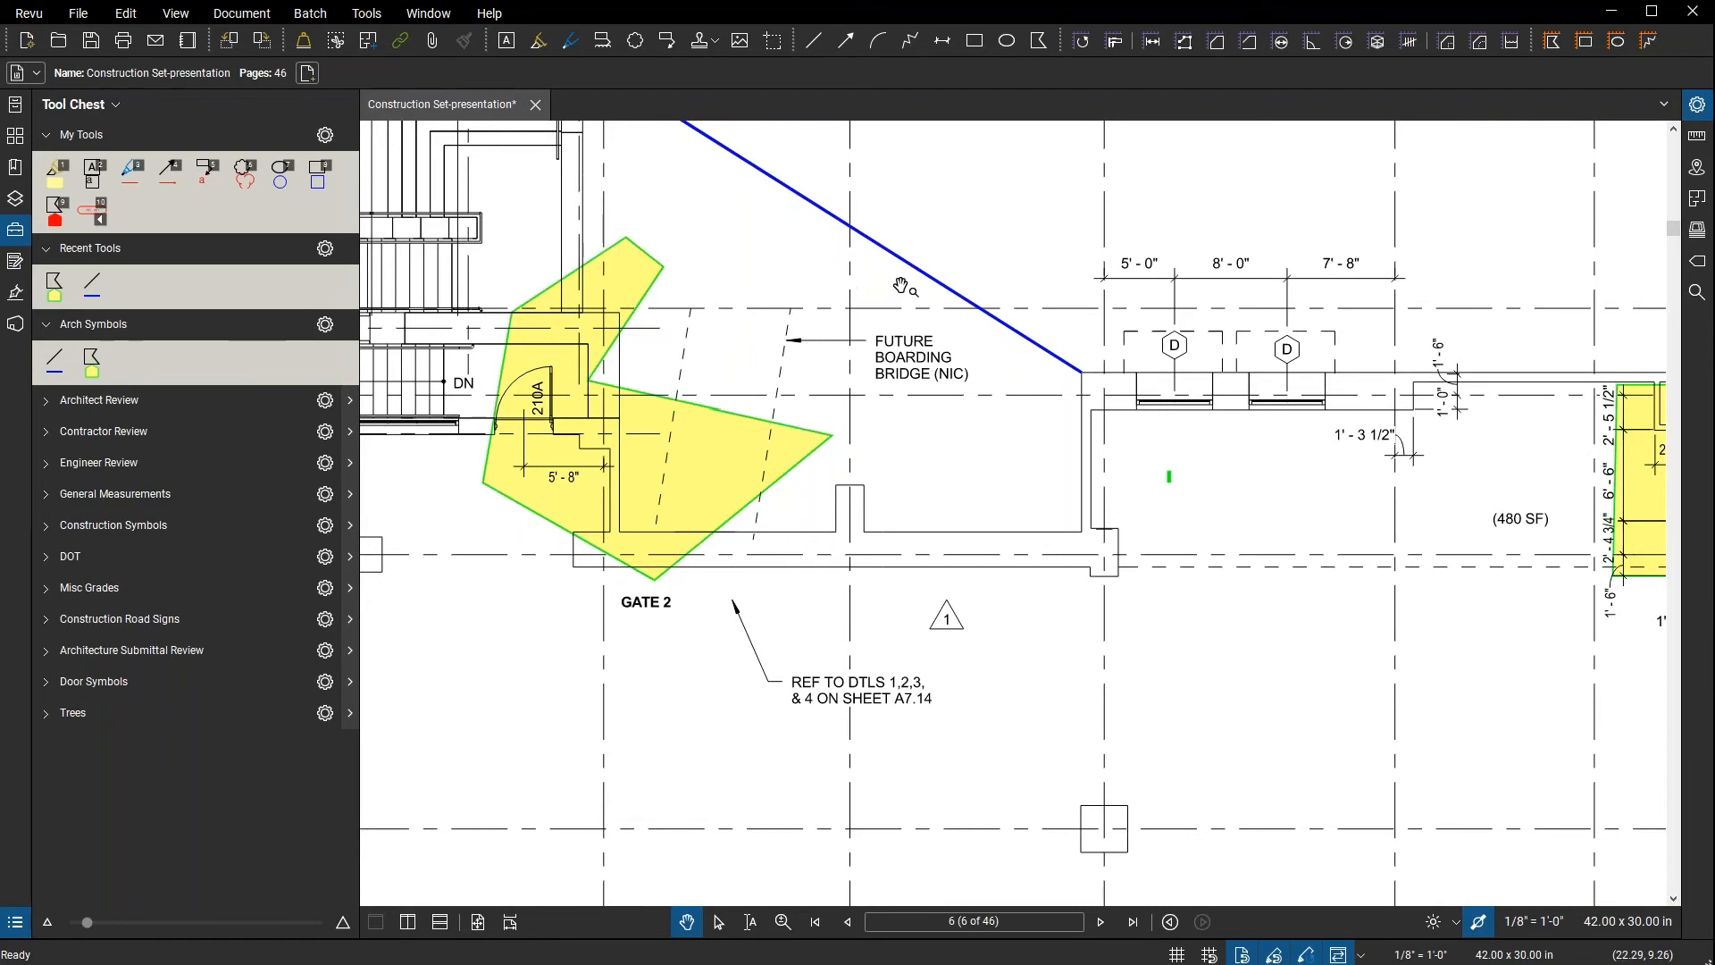
scroll(901, 286, down, 3)
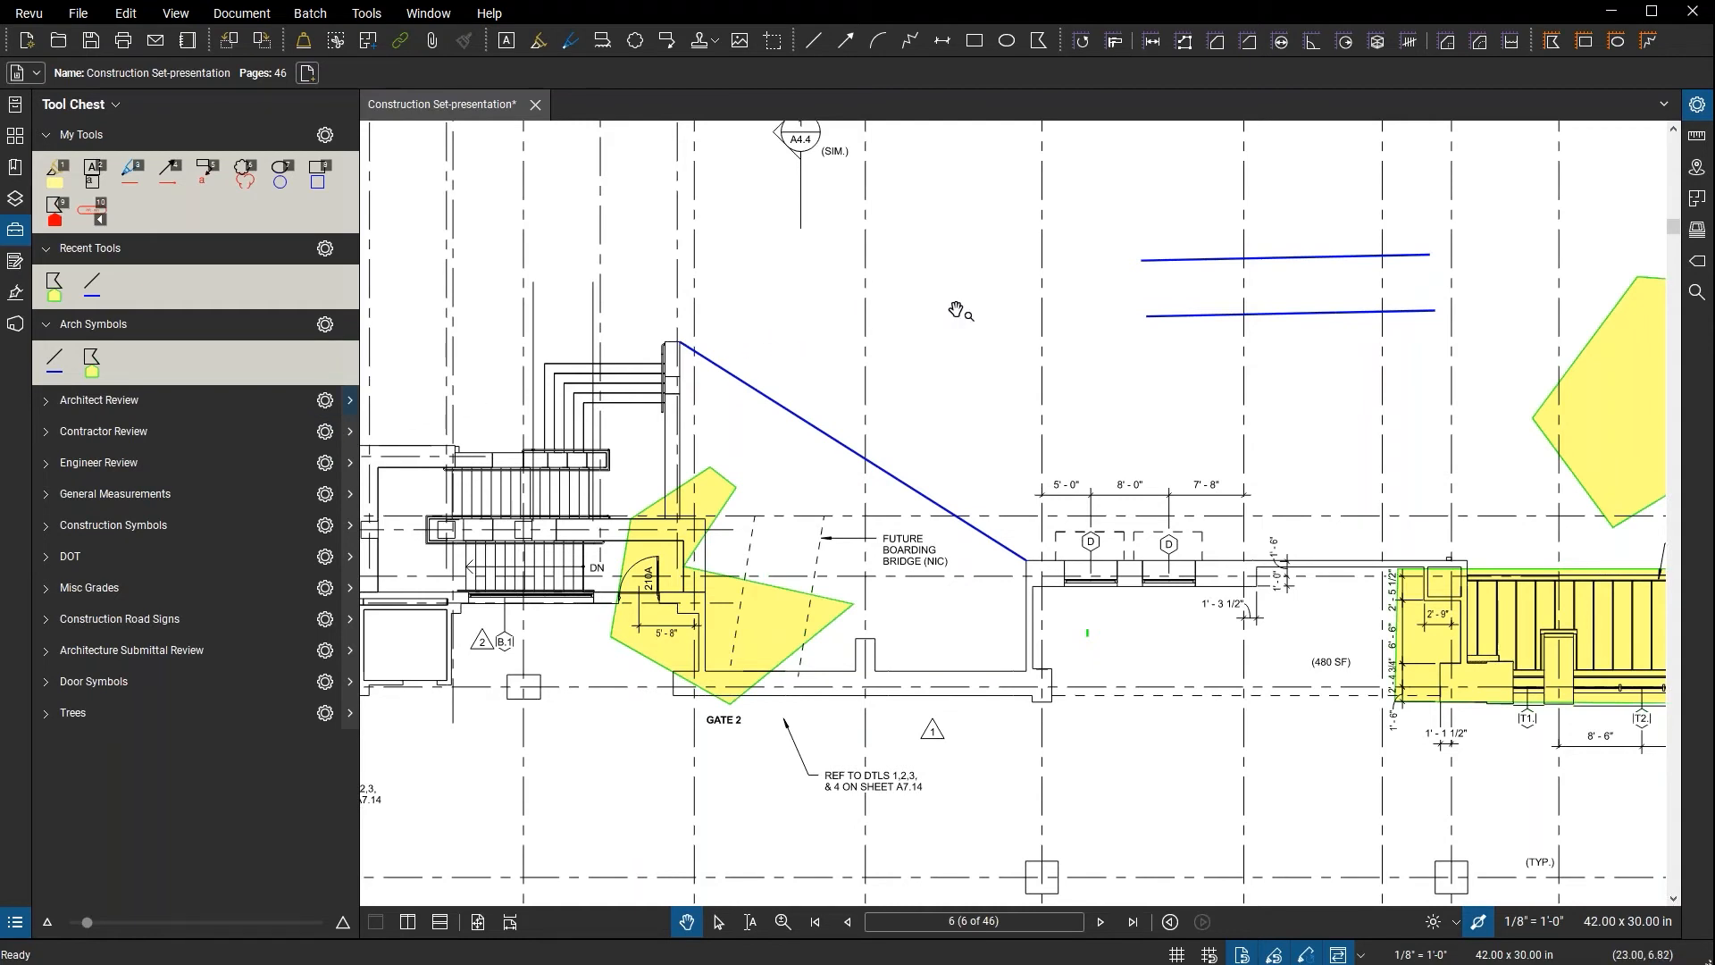
drag(1167, 406, 857, 298)
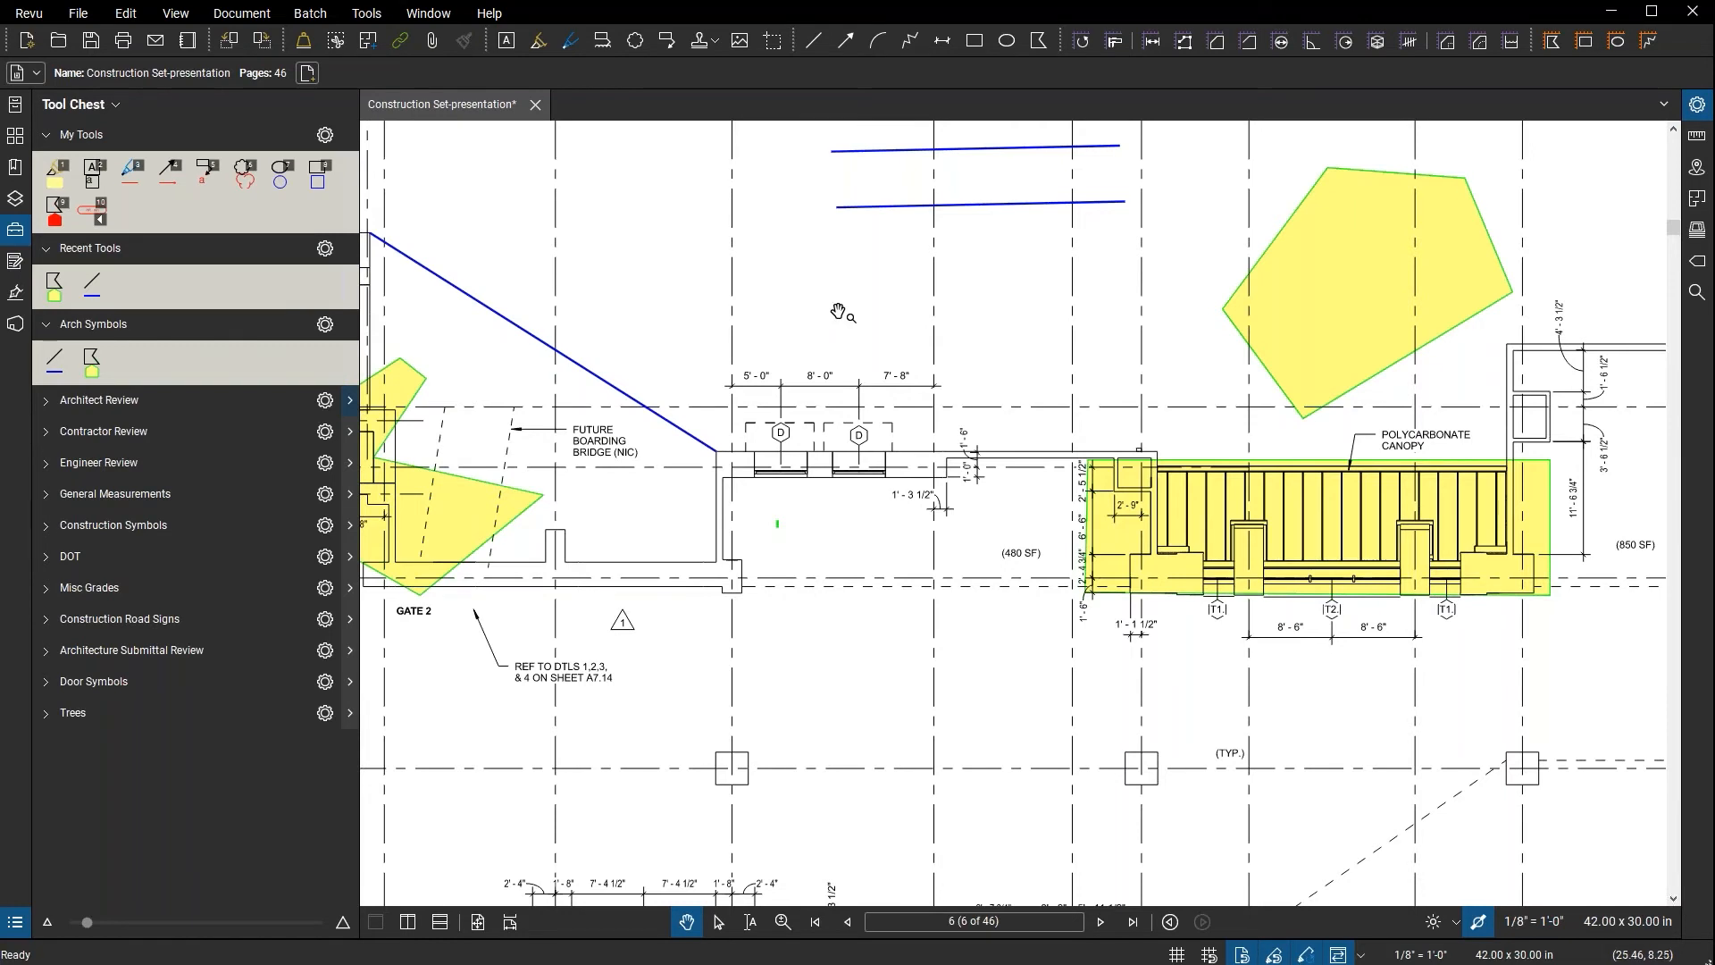
scroll(838, 311, down, 3)
drag(996, 591, 1105, 271)
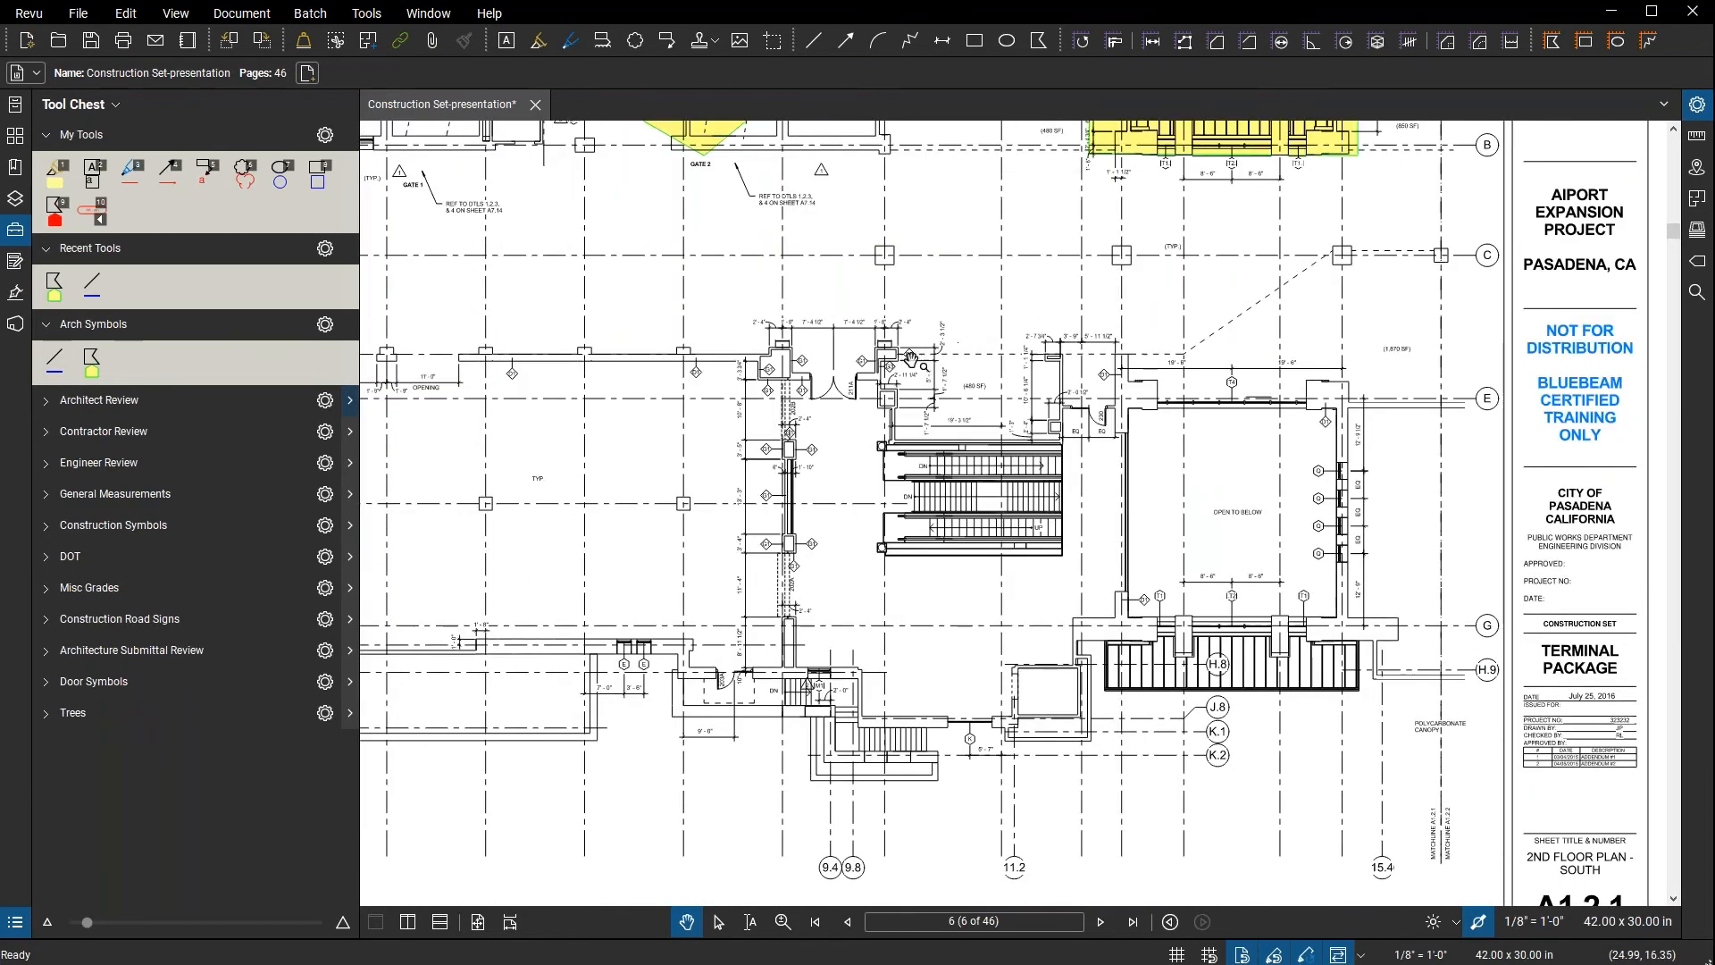
drag(784, 391, 942, 340)
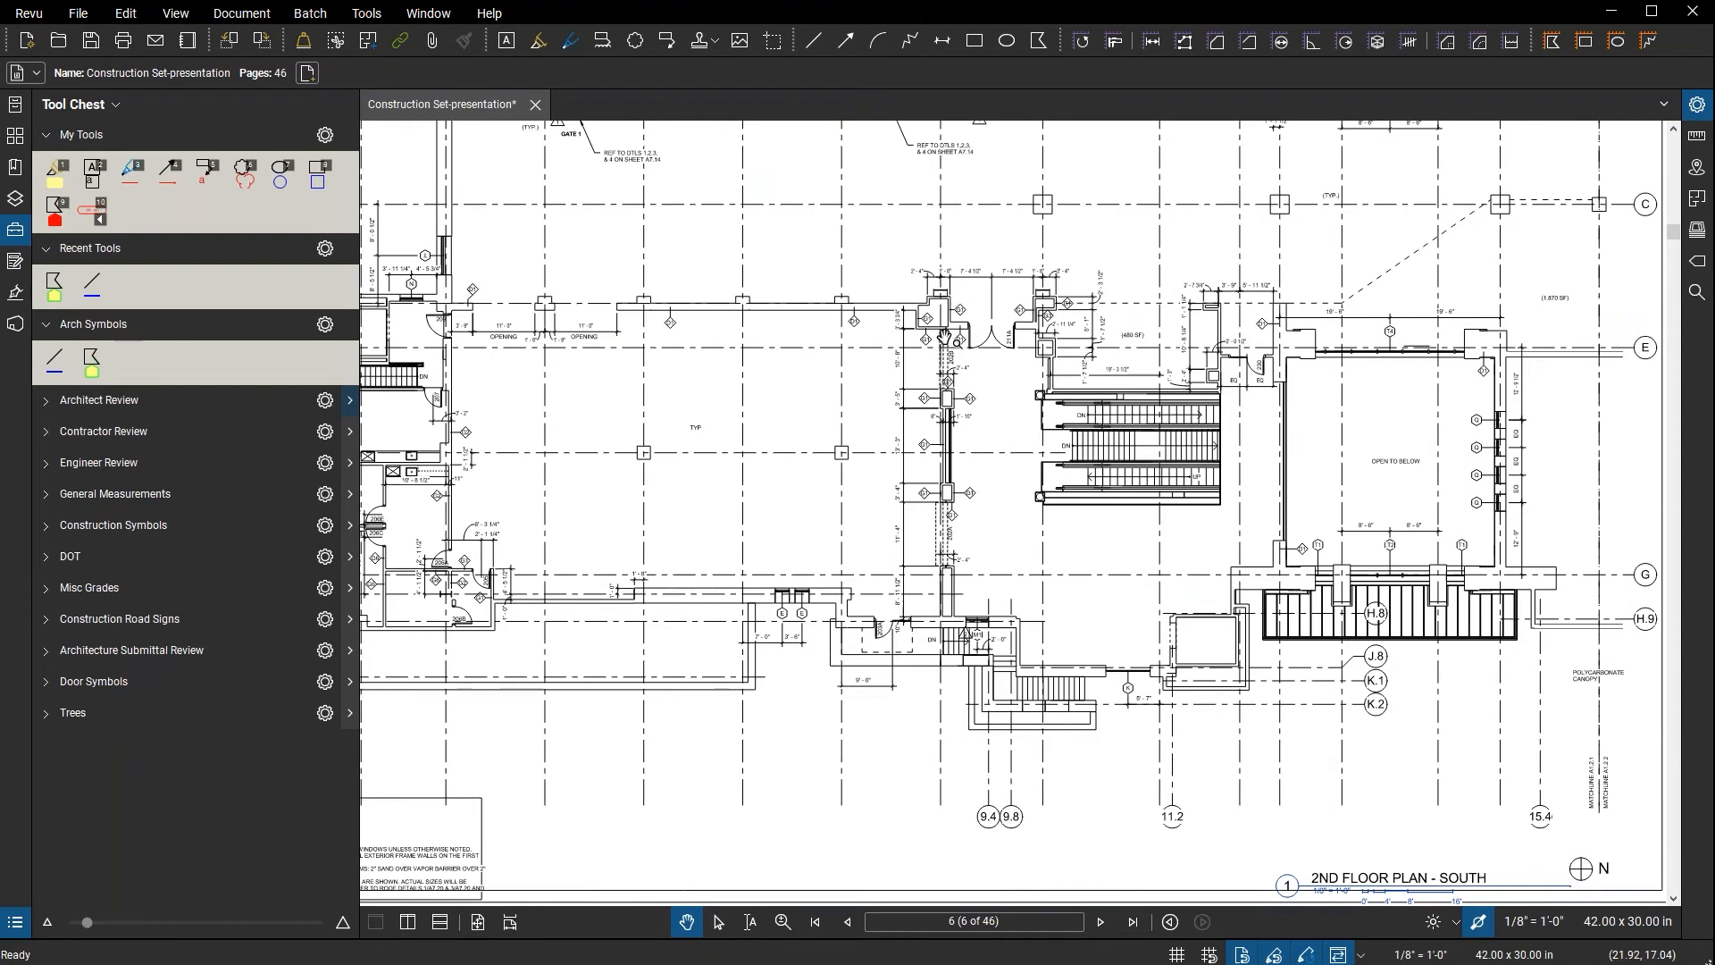
- Take a snapshot of the round sink at the right end of the restroom counter on page 4, the first floor plan
click(848, 922)
click(847, 923)
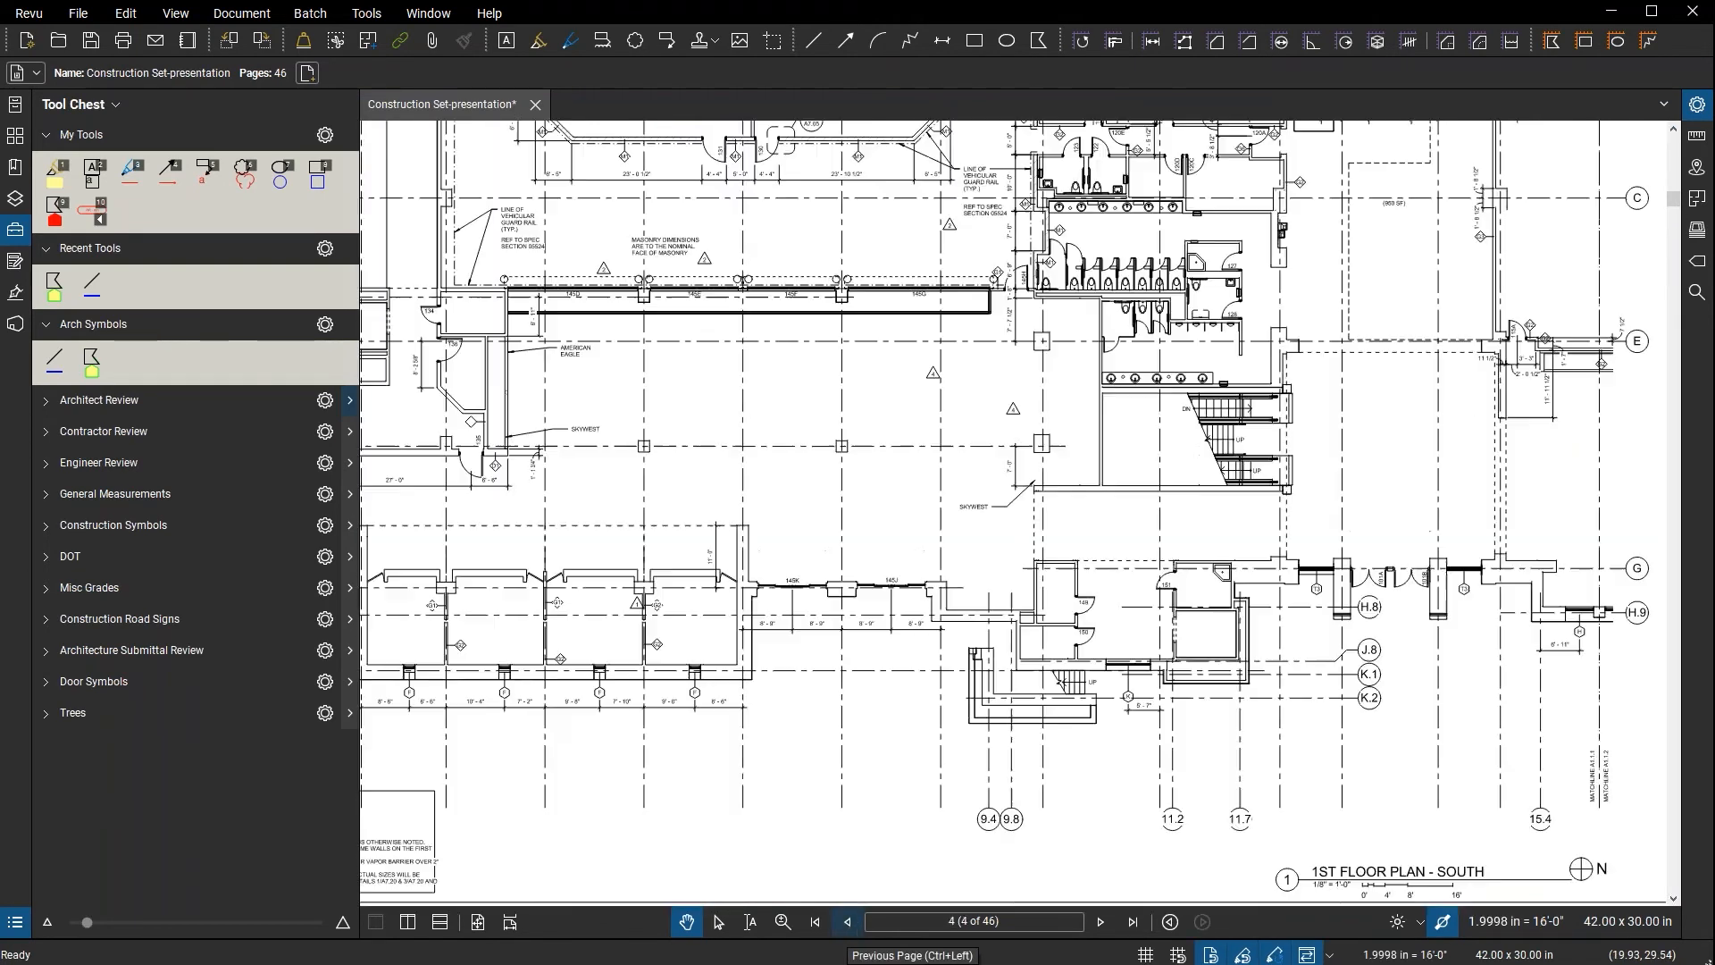
drag(1165, 205, 790, 532)
scroll(927, 560, up, 10)
scroll(1021, 550, up, 2)
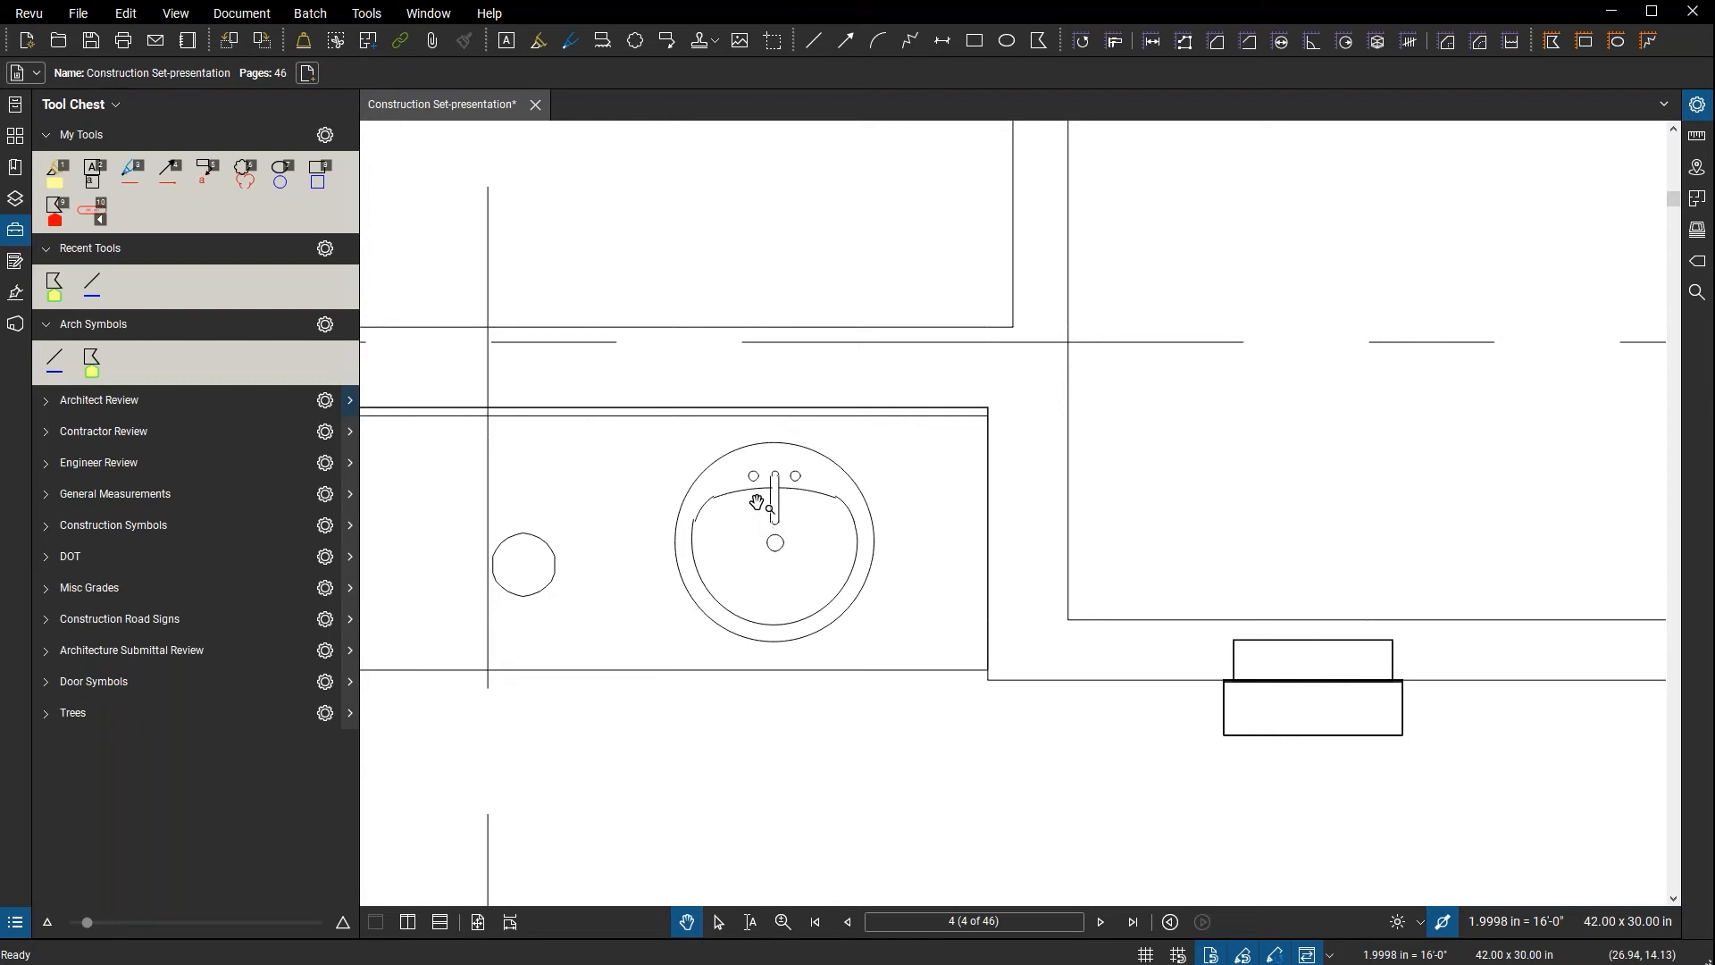
click(774, 44)
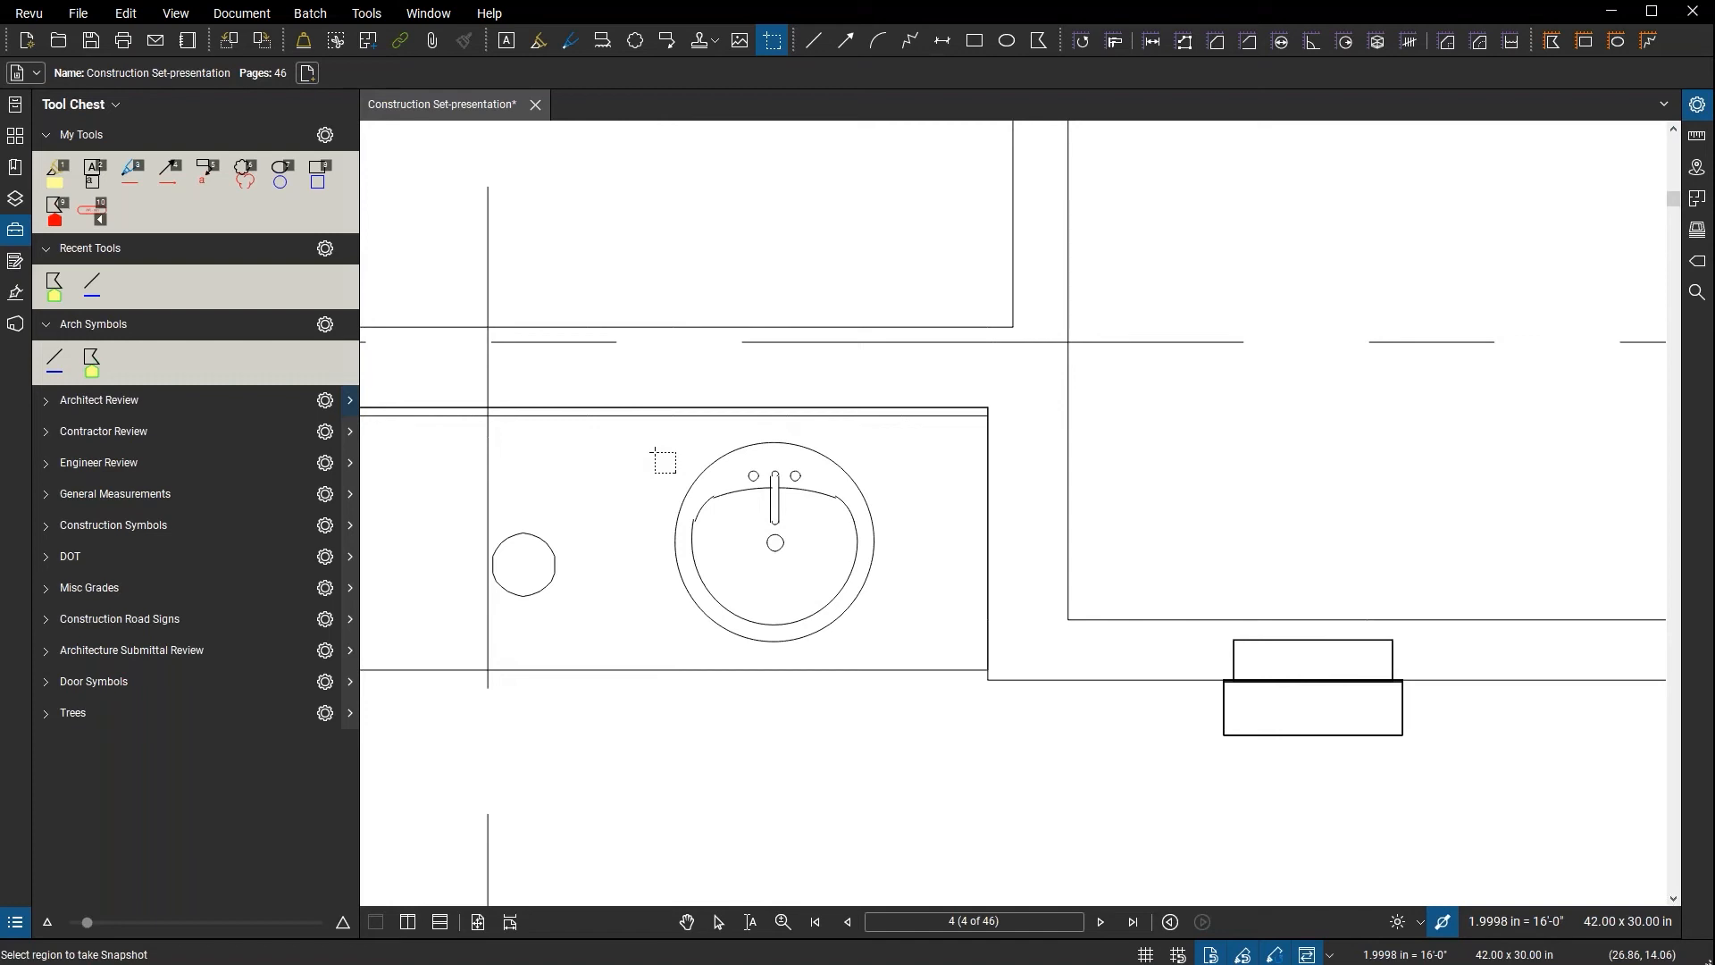
drag(655, 433, 887, 646)
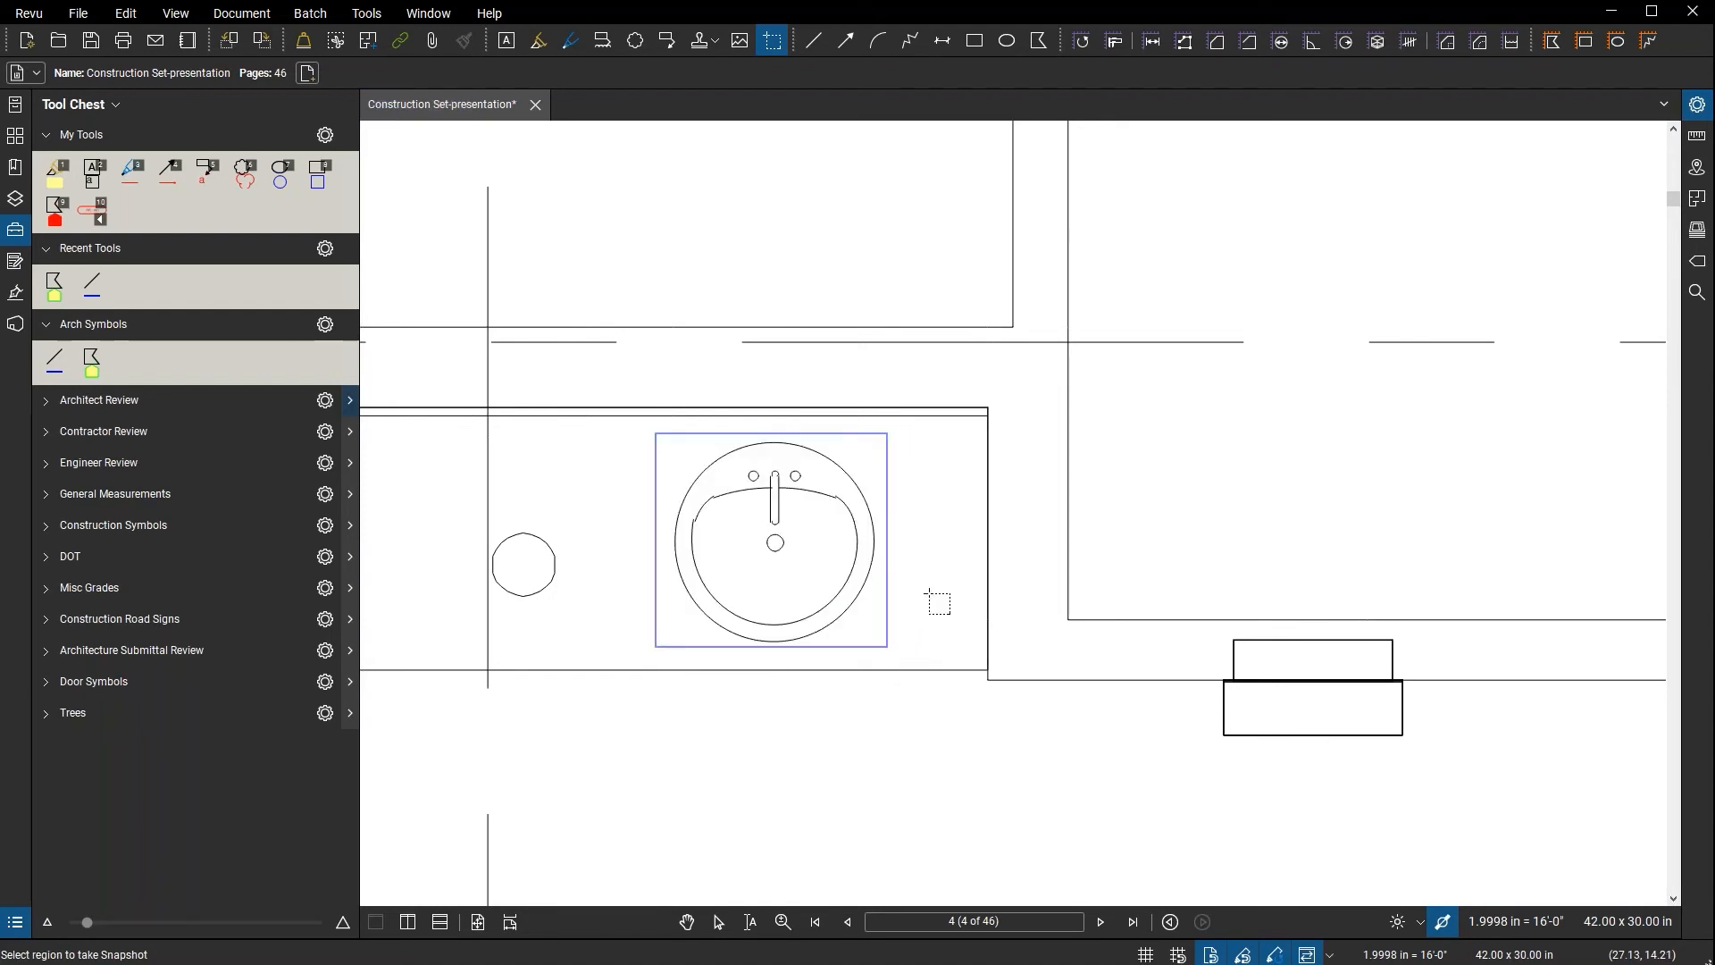
- Paste the sink snapshot into the open room to the right of the counter and position it above the wall
drag(925, 569, 705, 605)
right_click(1080, 474)
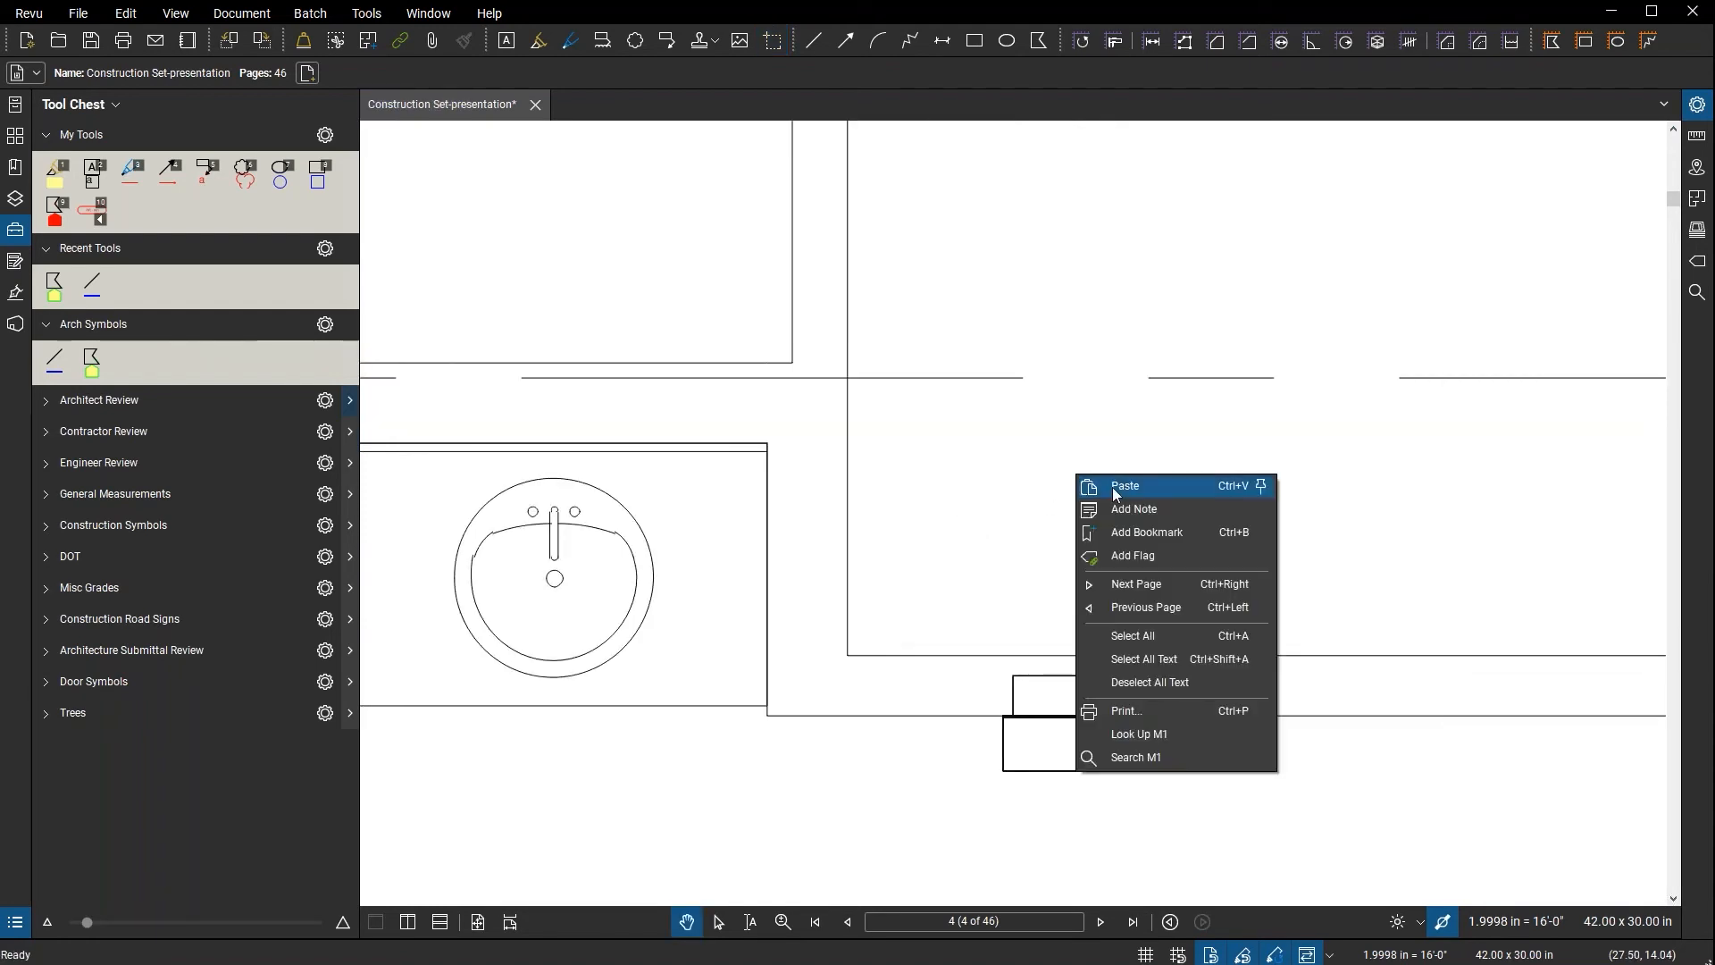
click(1117, 483)
drag(1211, 334, 1184, 465)
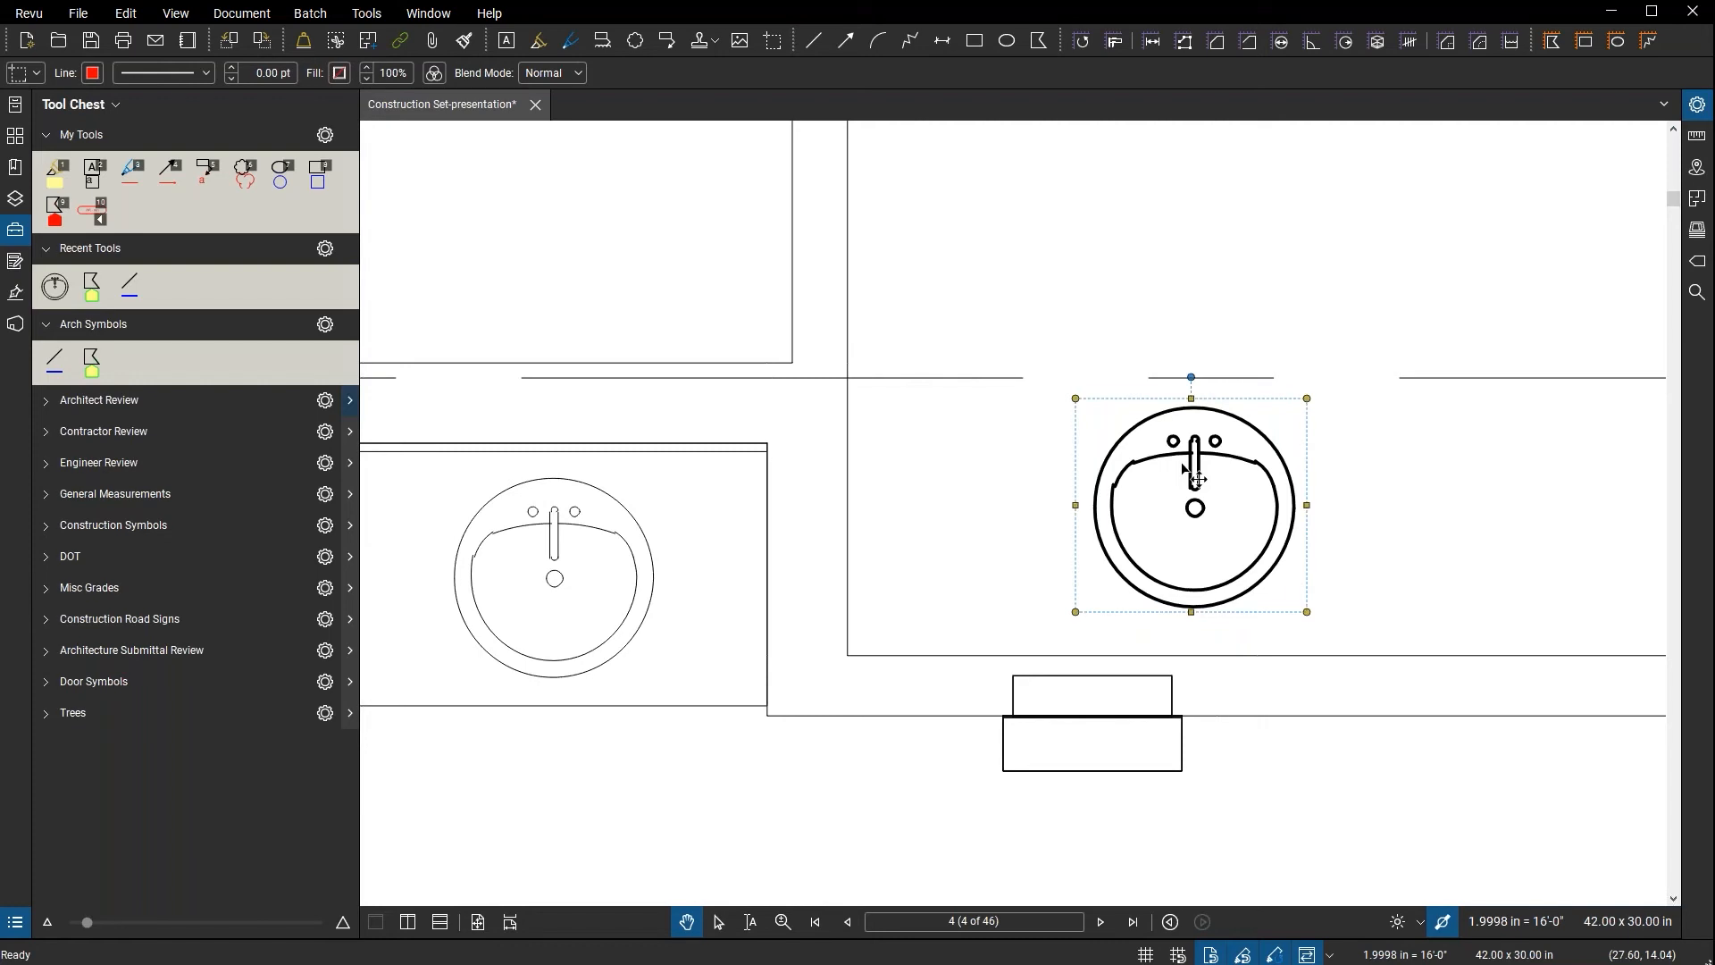
right_click(1182, 423)
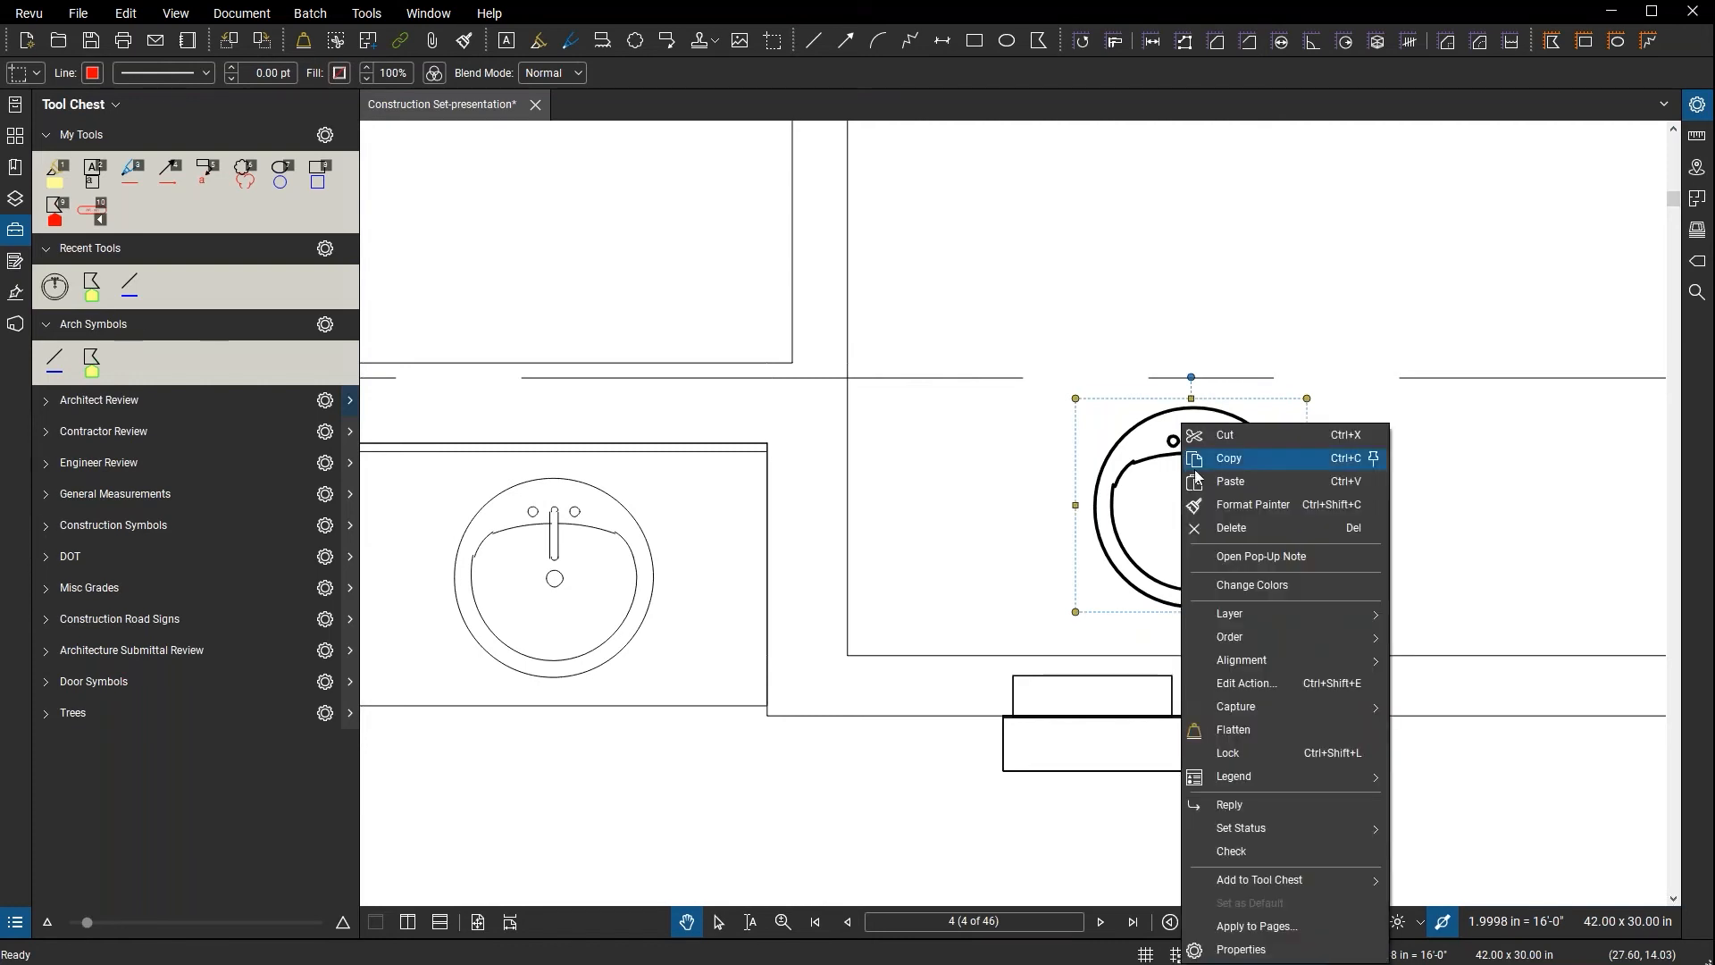
mouse_move(1317, 884)
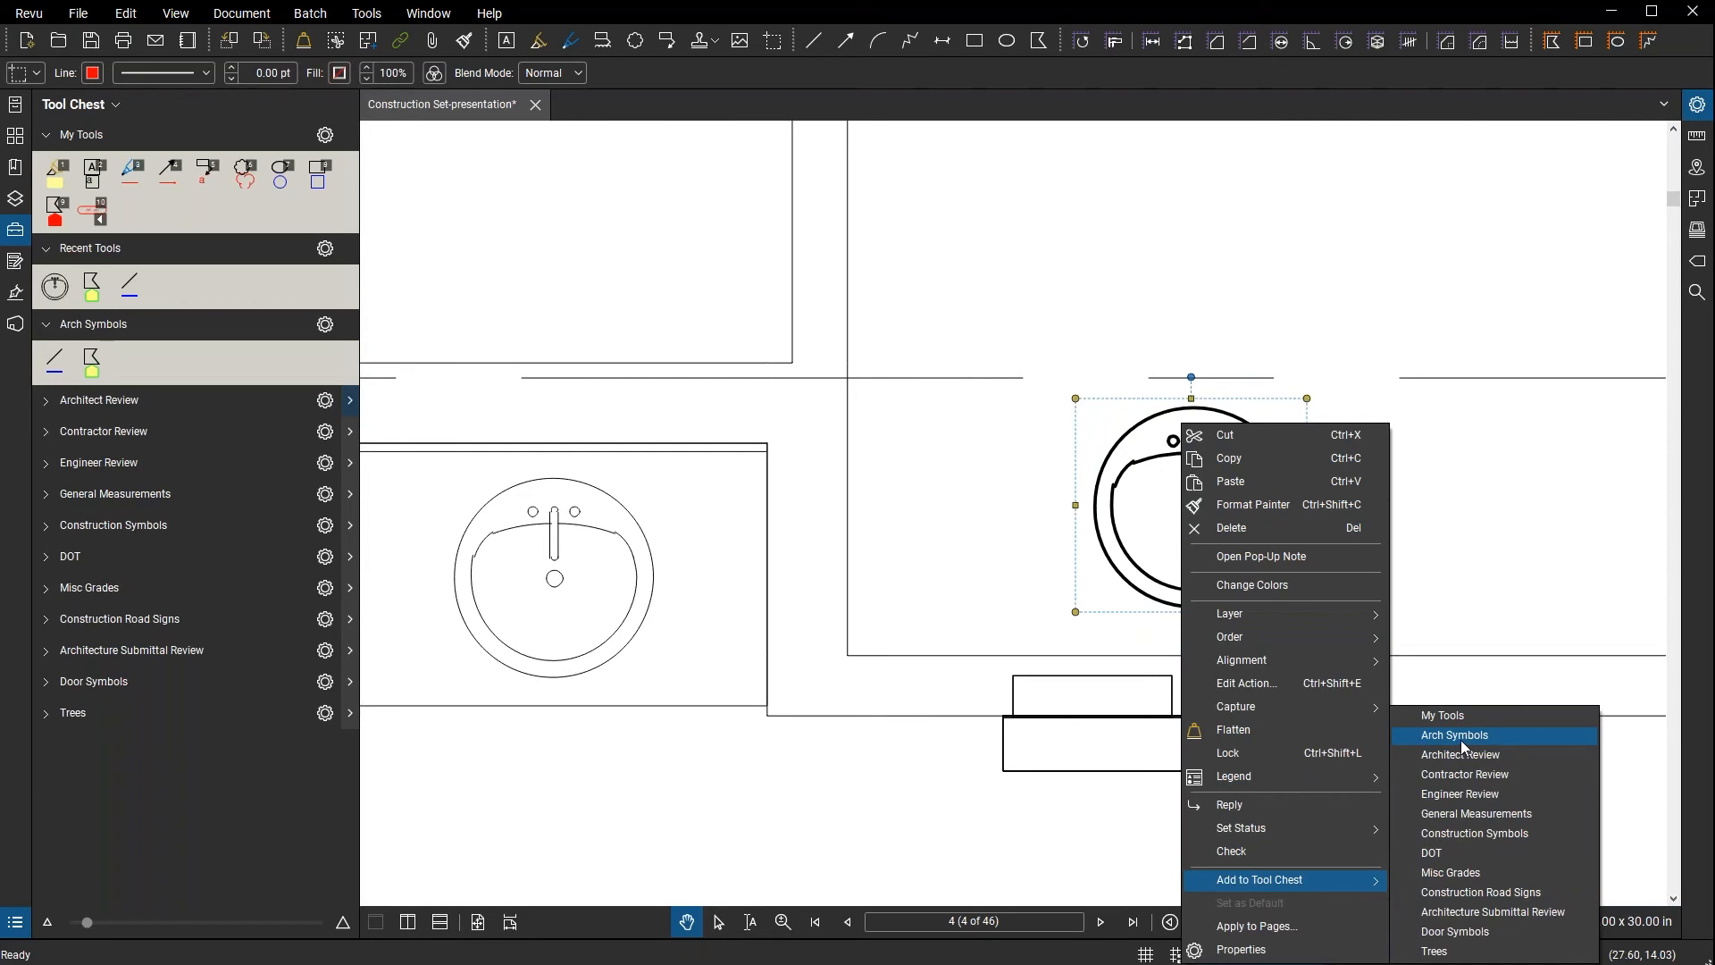
key(Escape)
key(Escape)
key(Escape)
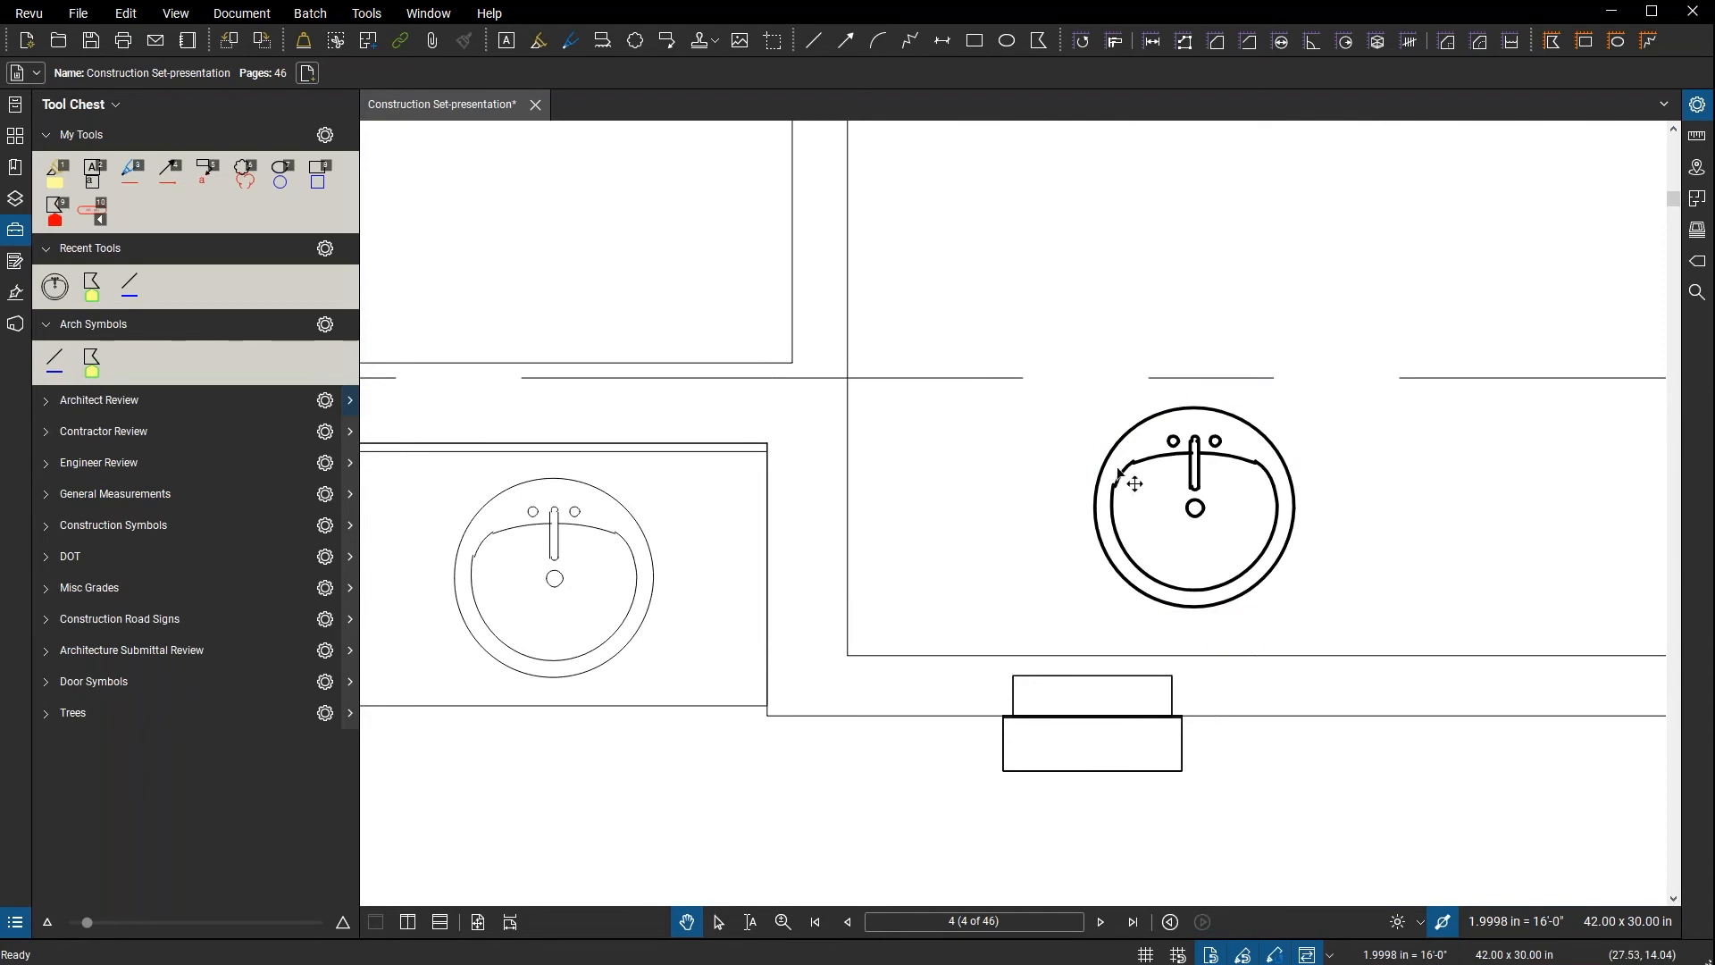
- Change the pasted snapshot's subject to "Sink"
click(1170, 476)
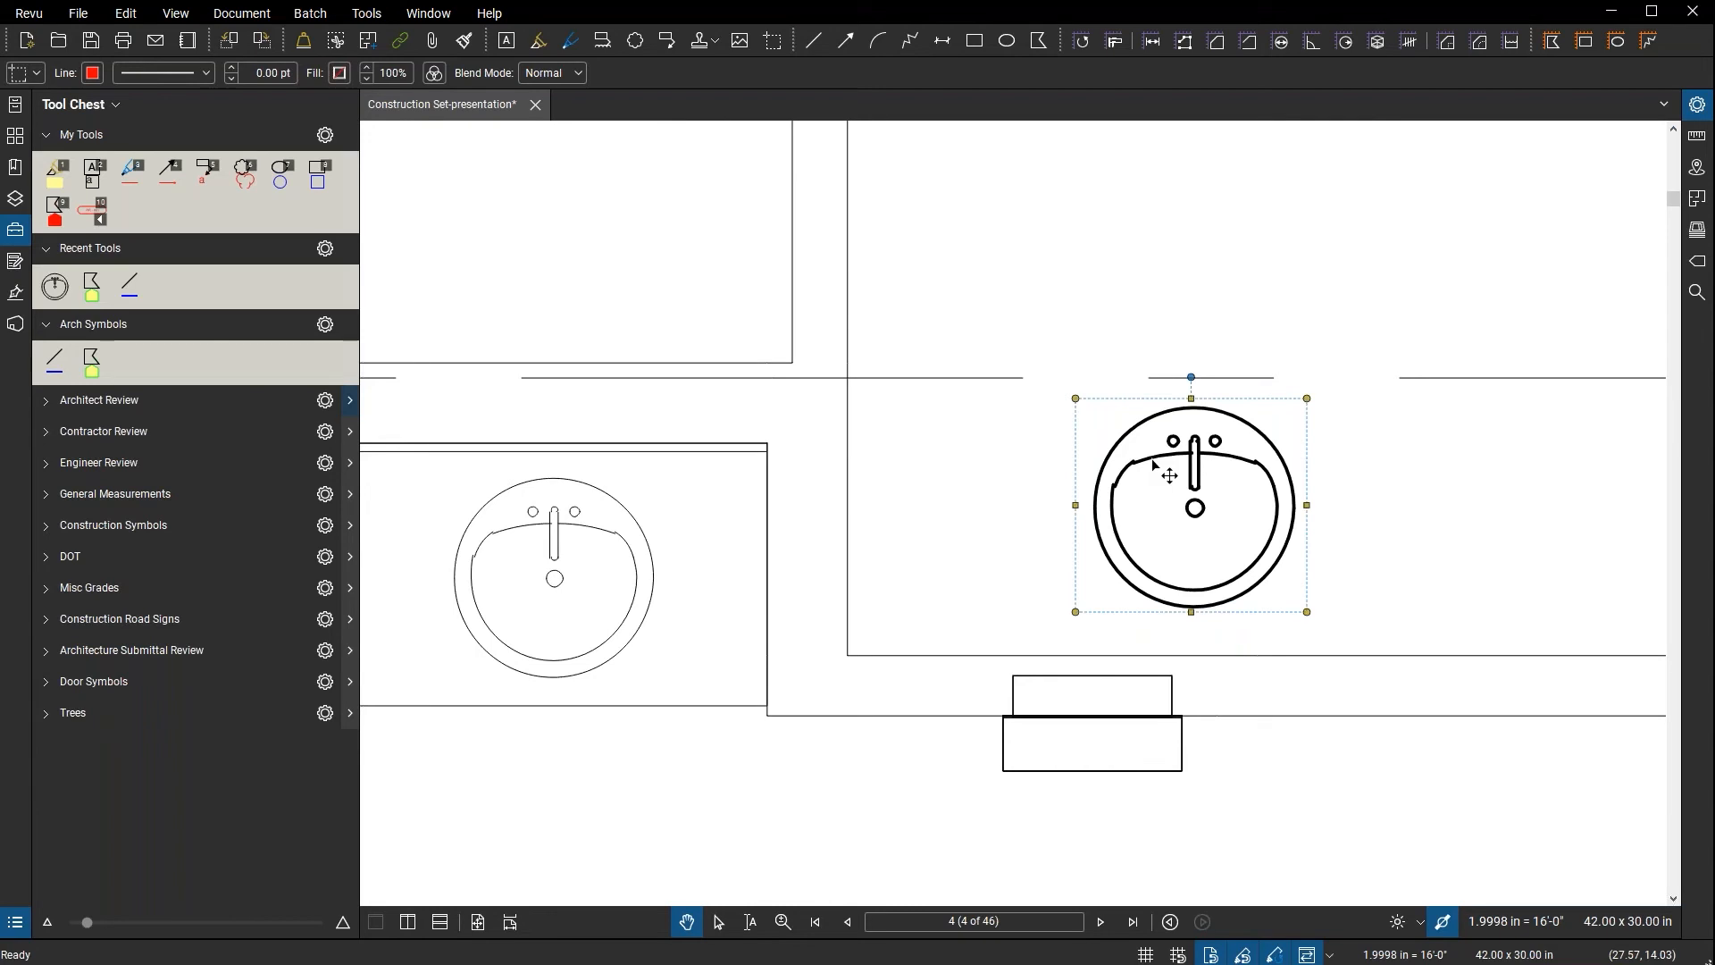
click(38, 74)
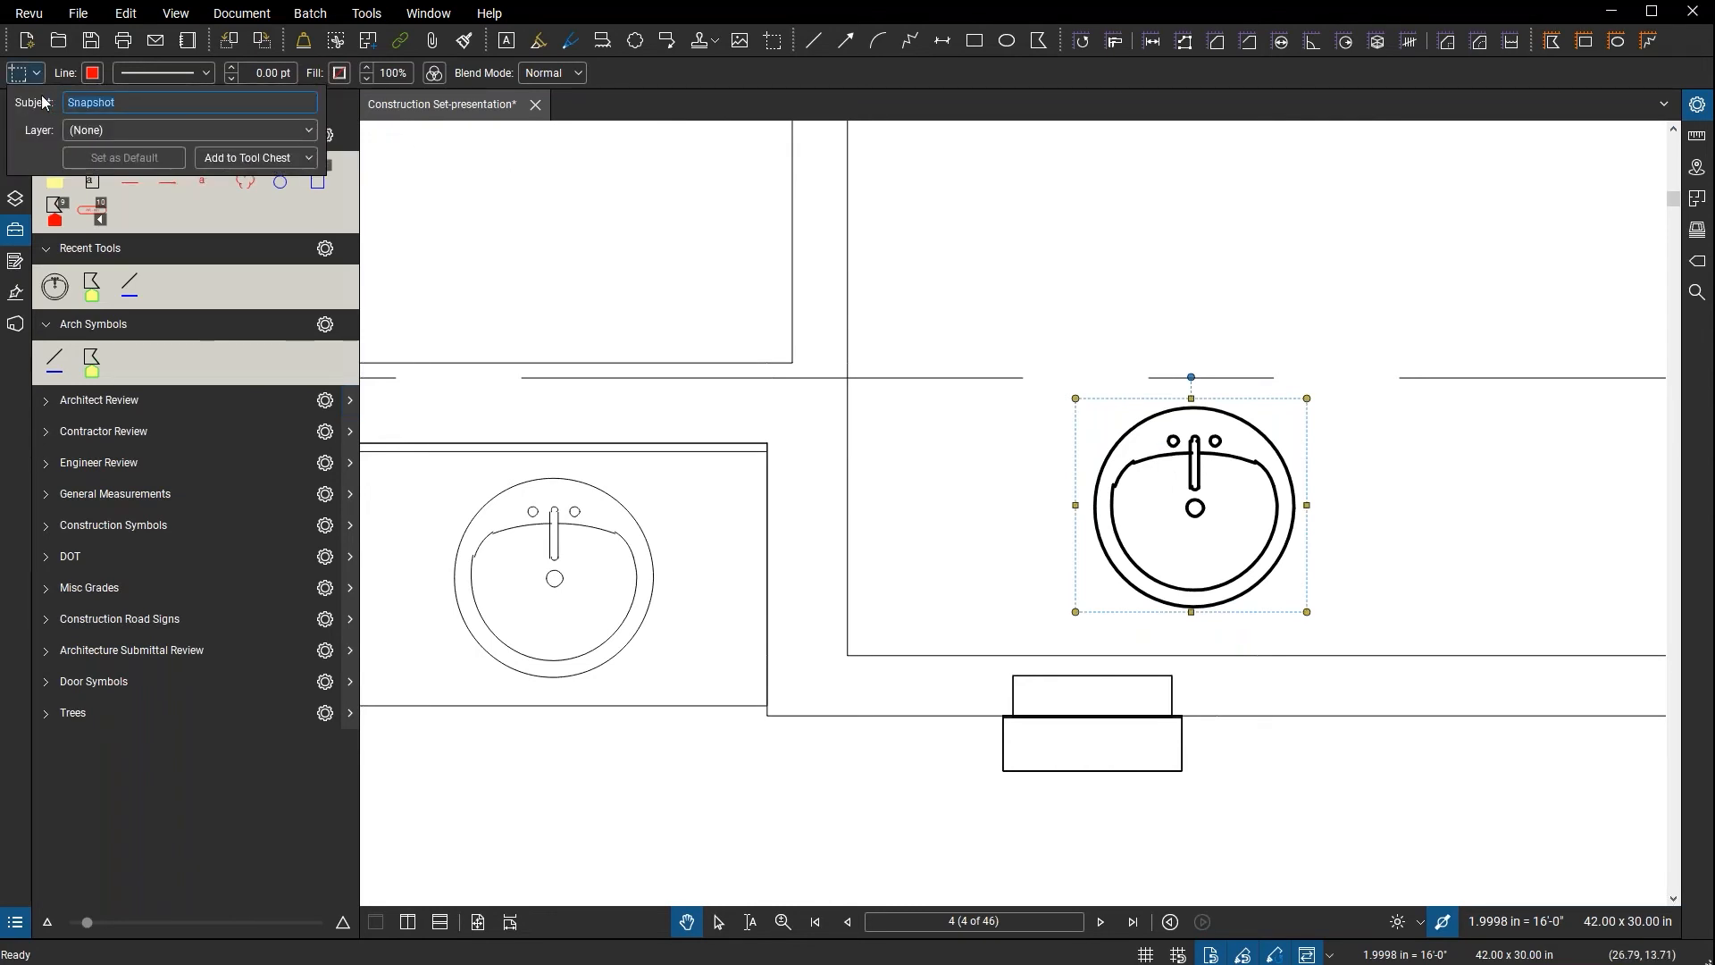
text(Sink)
key(Return)
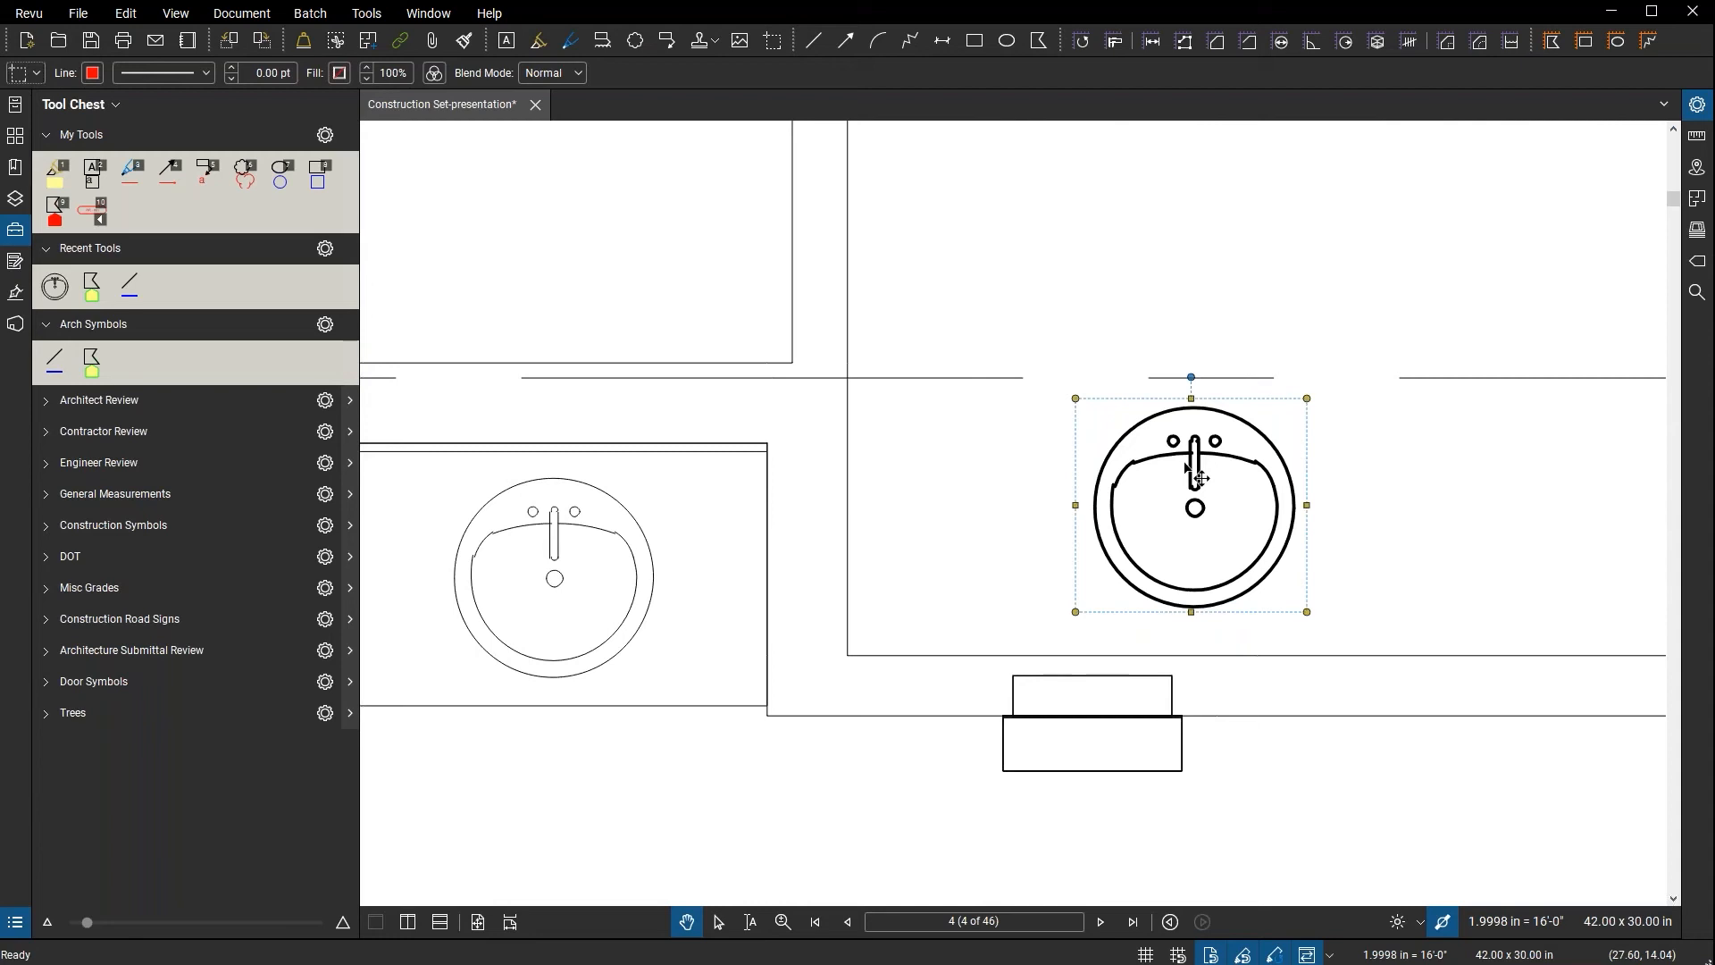
- Move the sink snapshot slightly left and change its black linework to red
drag(1174, 457, 1093, 460)
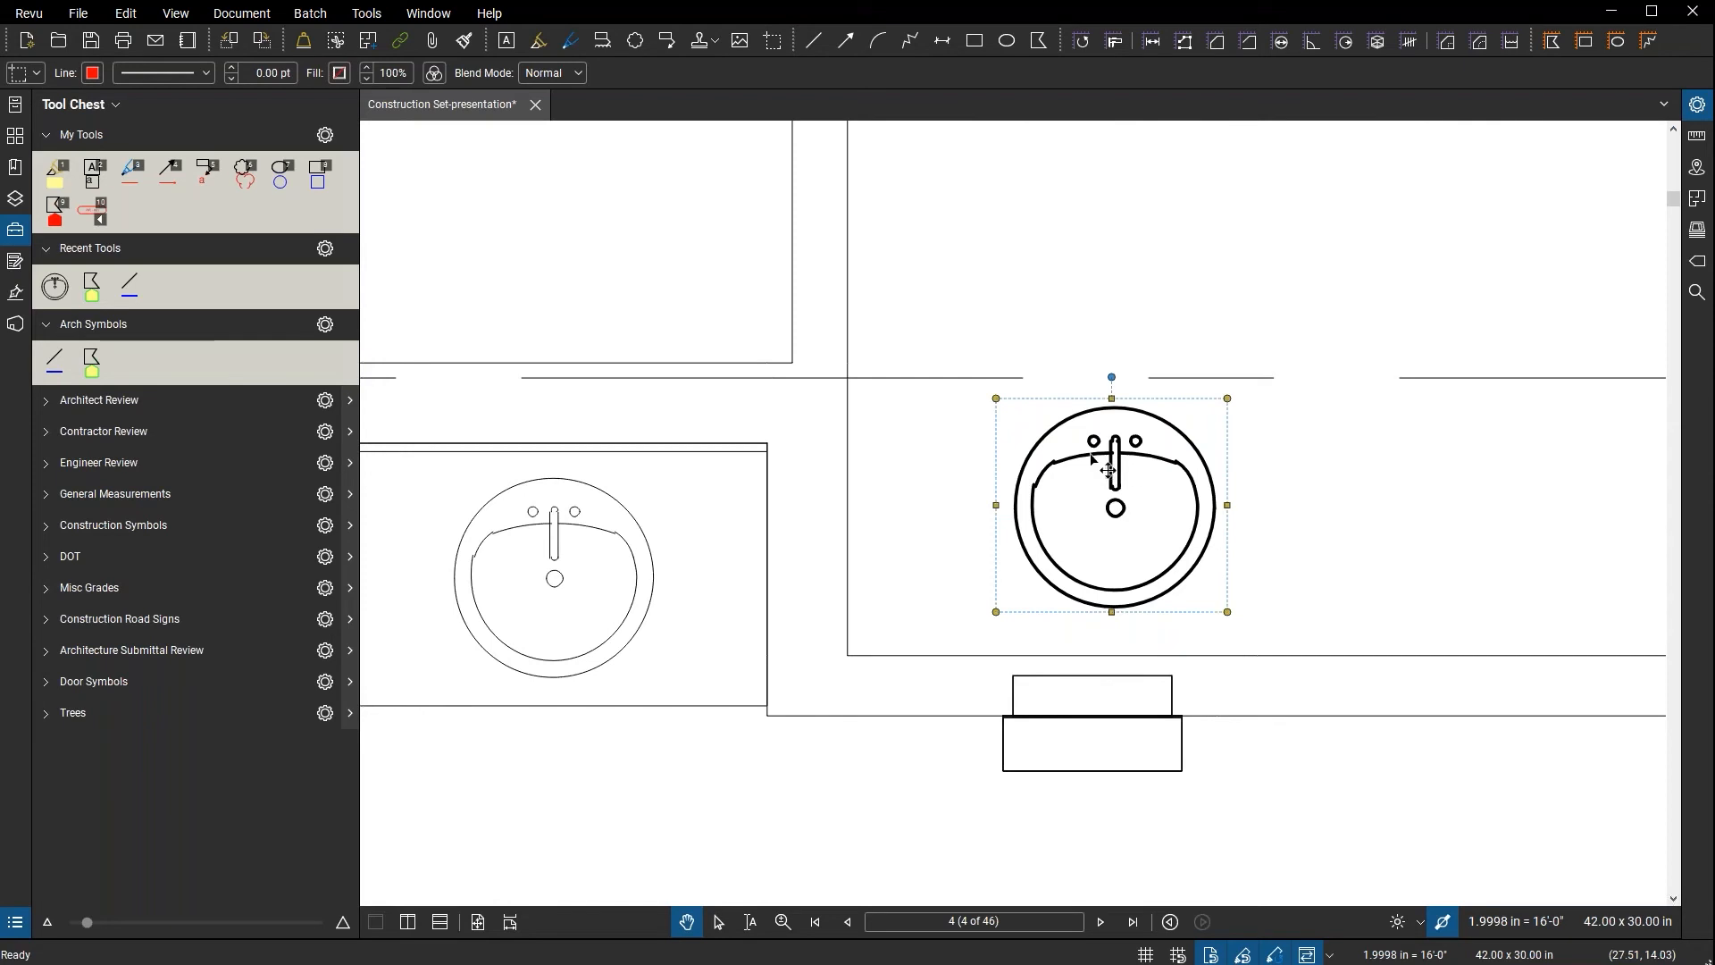
right_click(1096, 460)
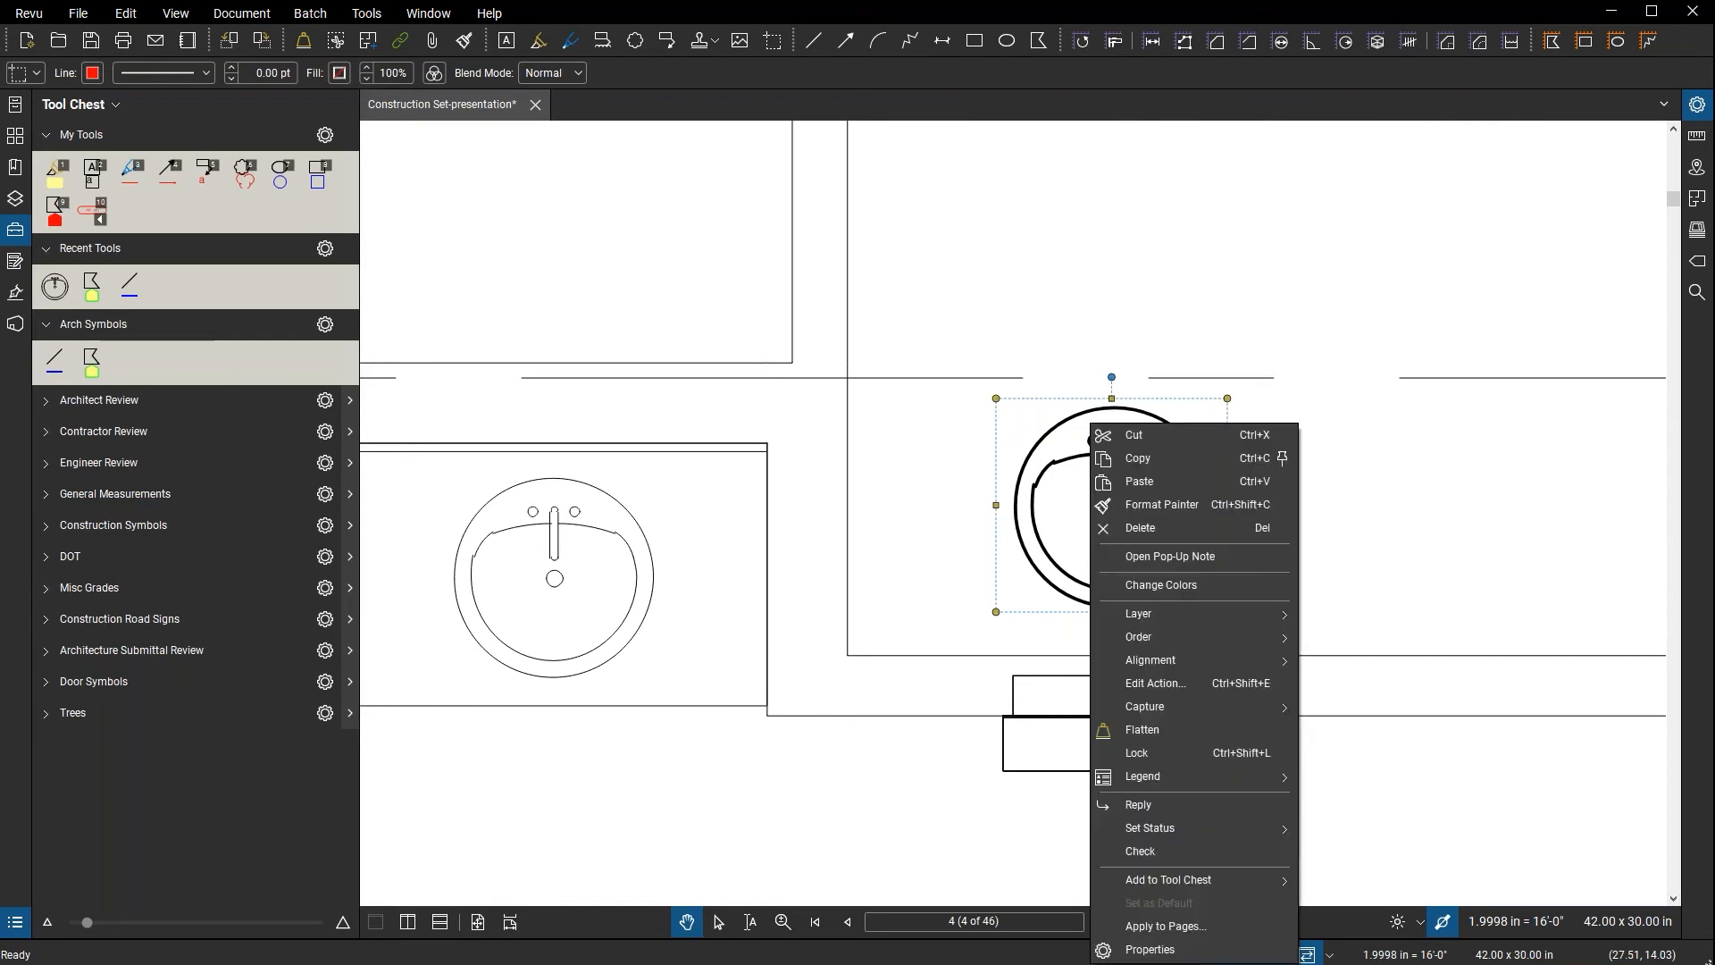
click(1208, 584)
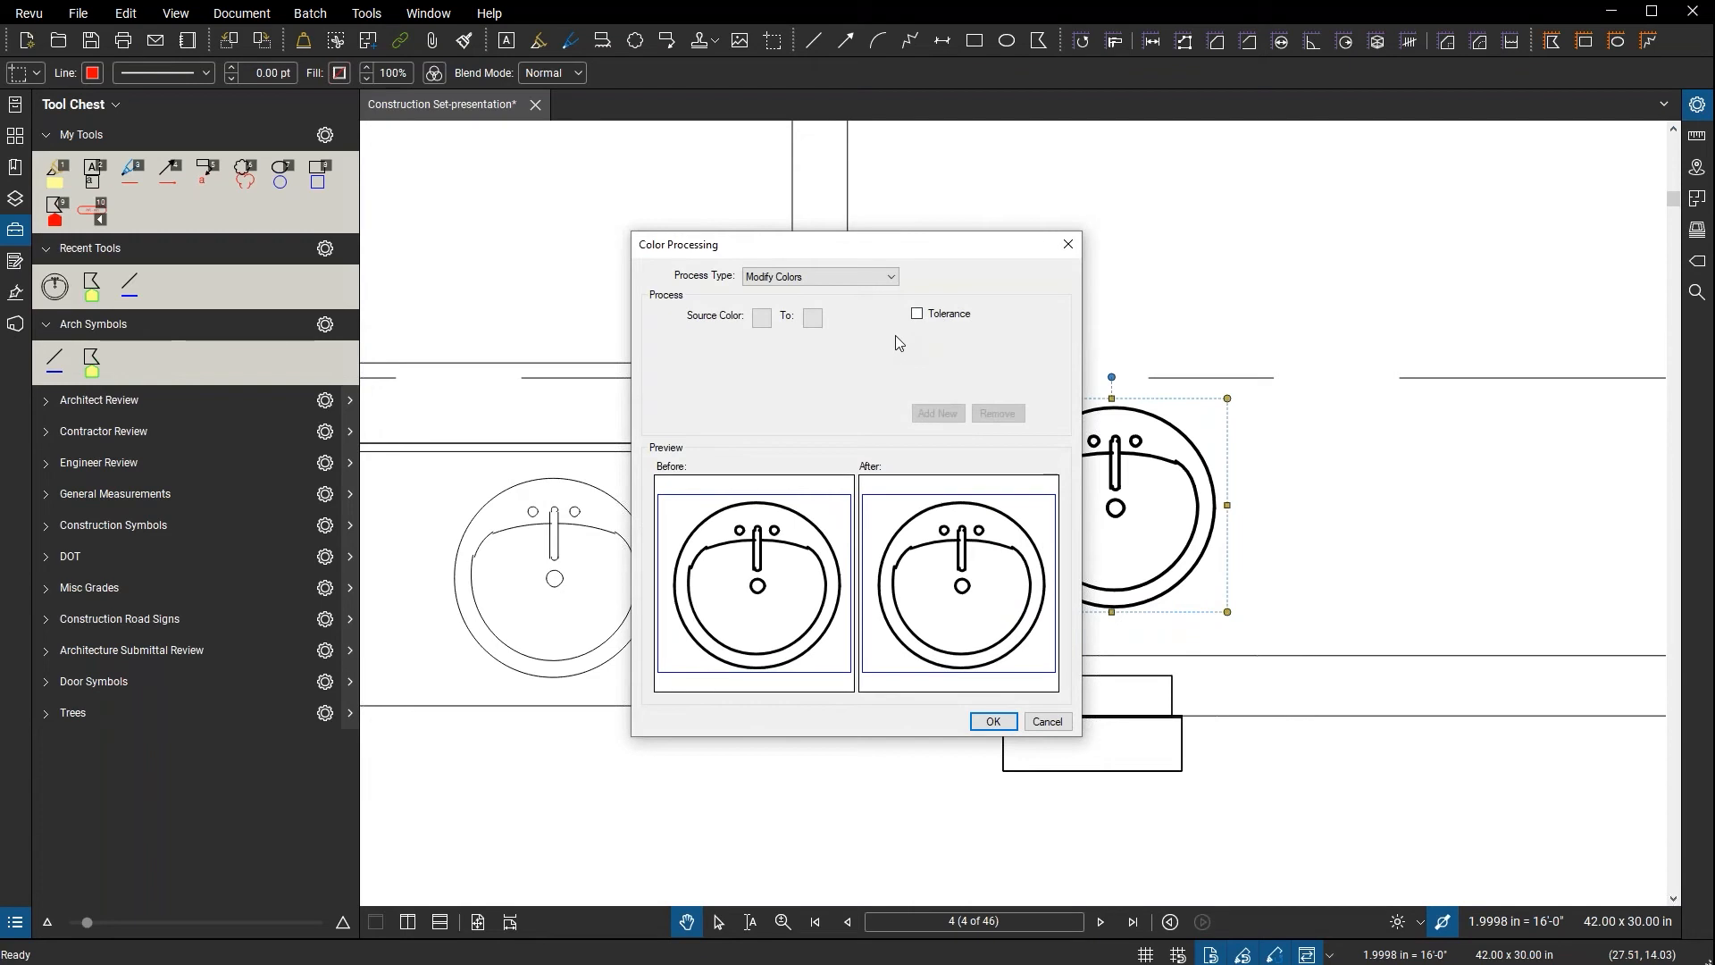
click(761, 318)
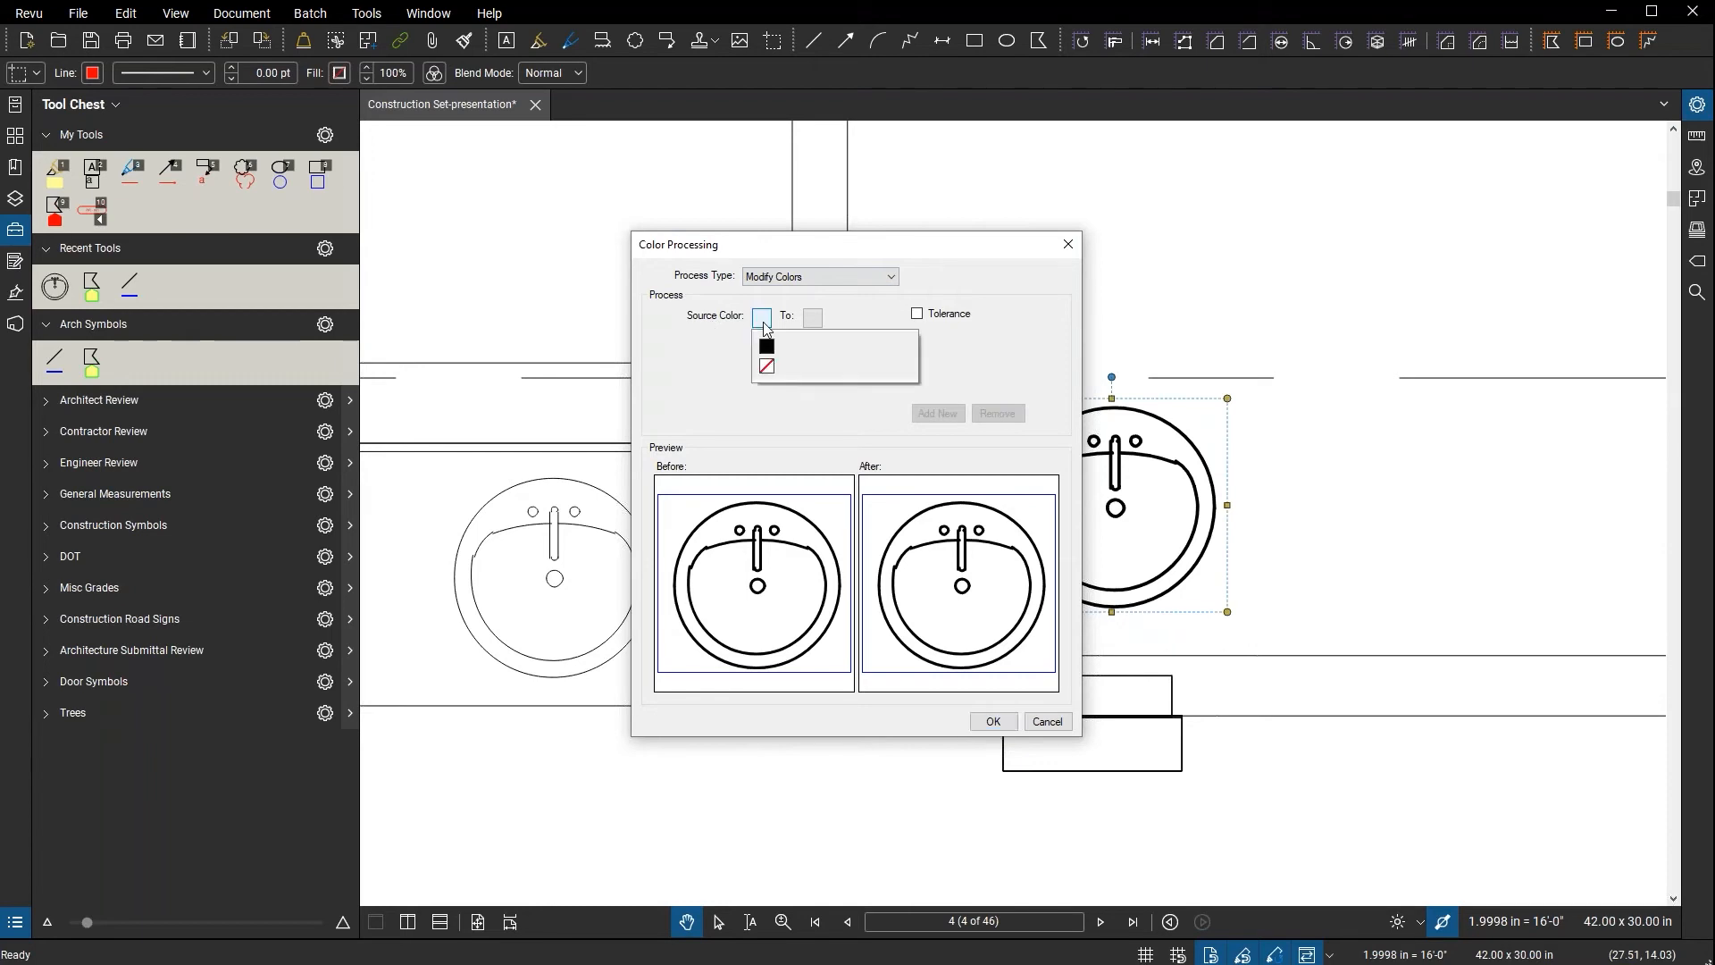
click(763, 351)
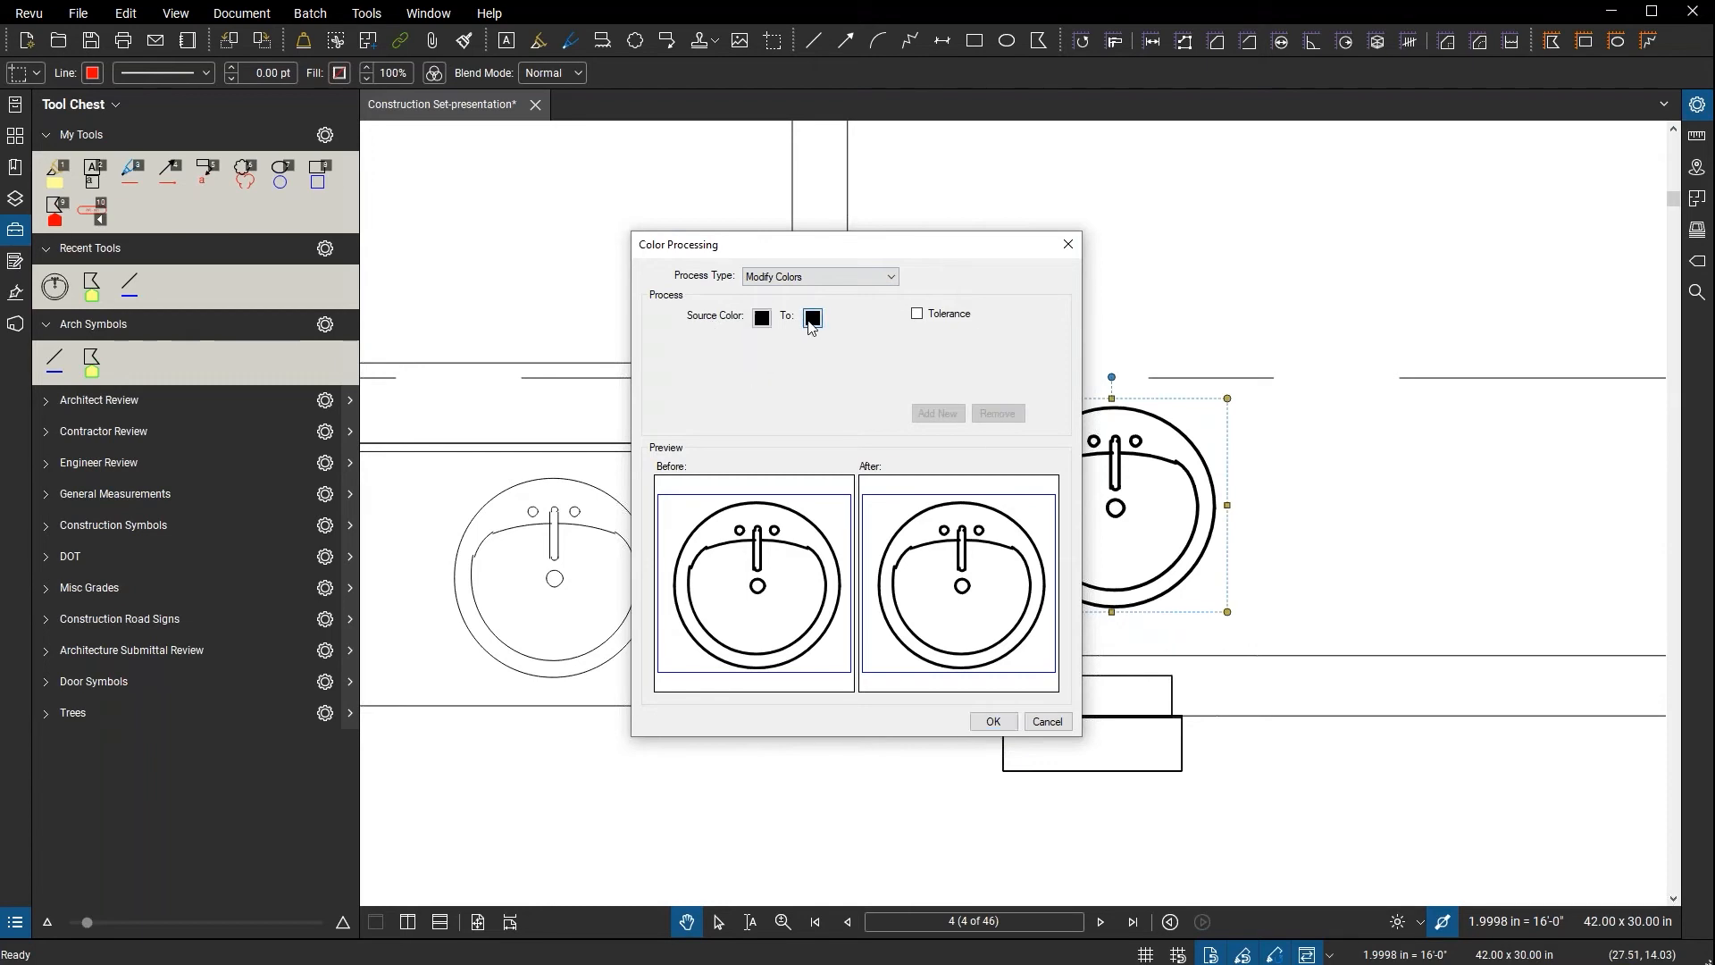
click(813, 318)
click(817, 390)
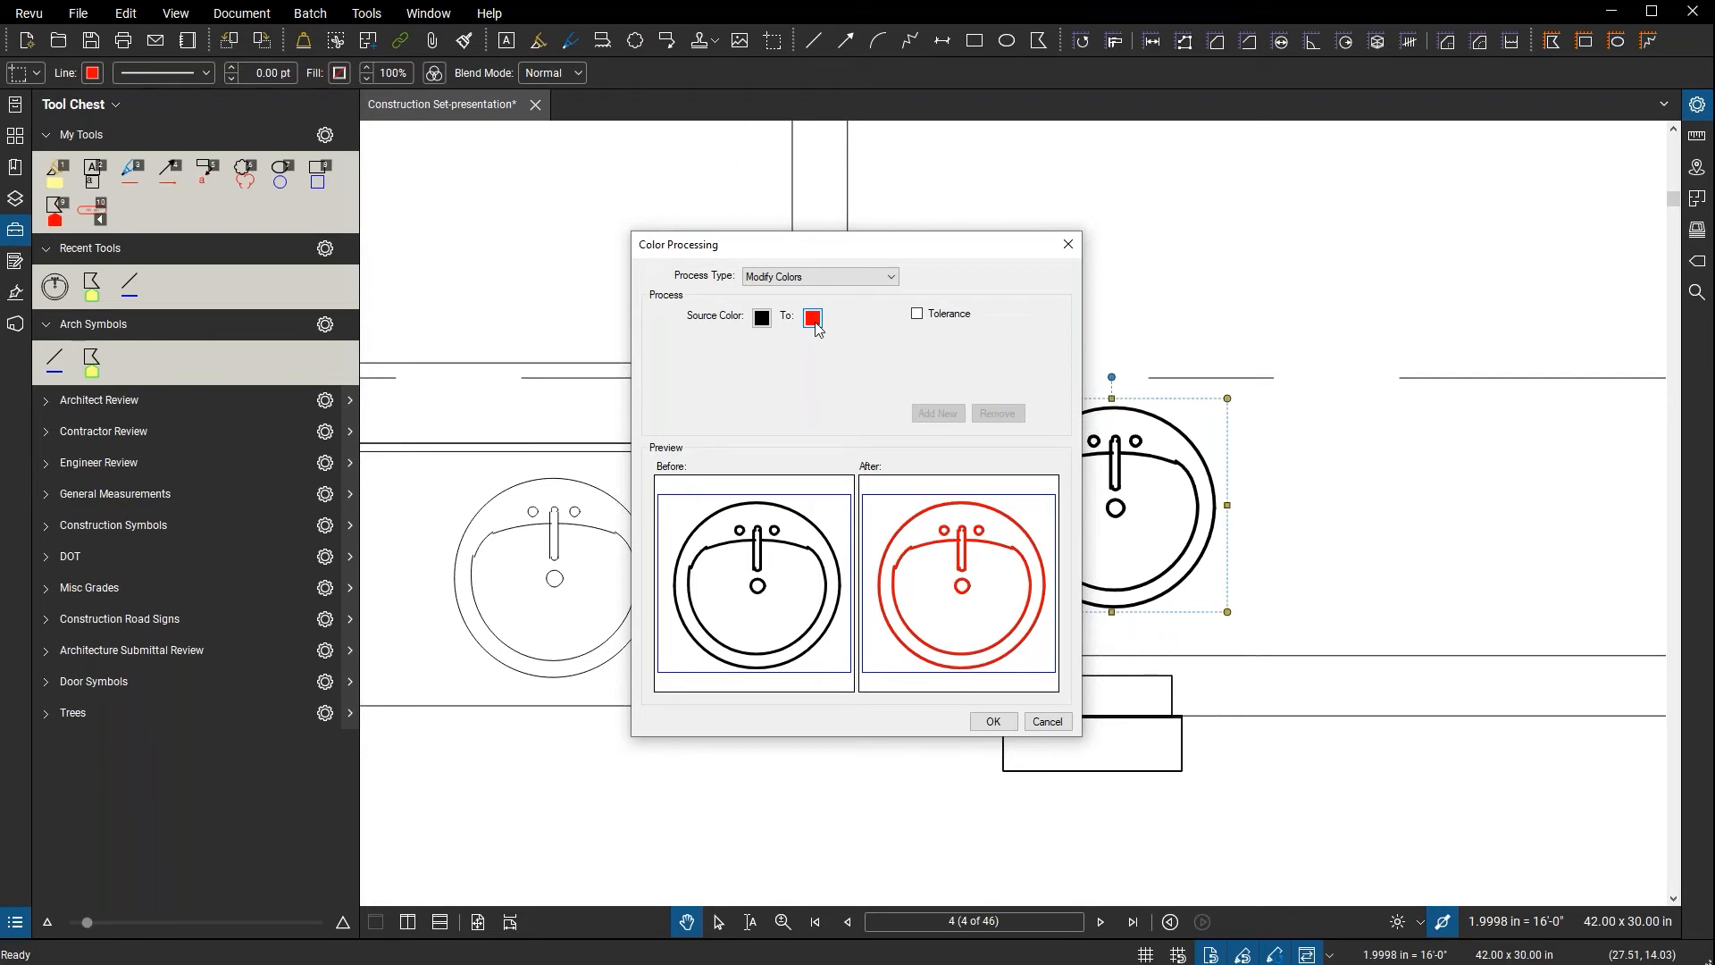
click(991, 721)
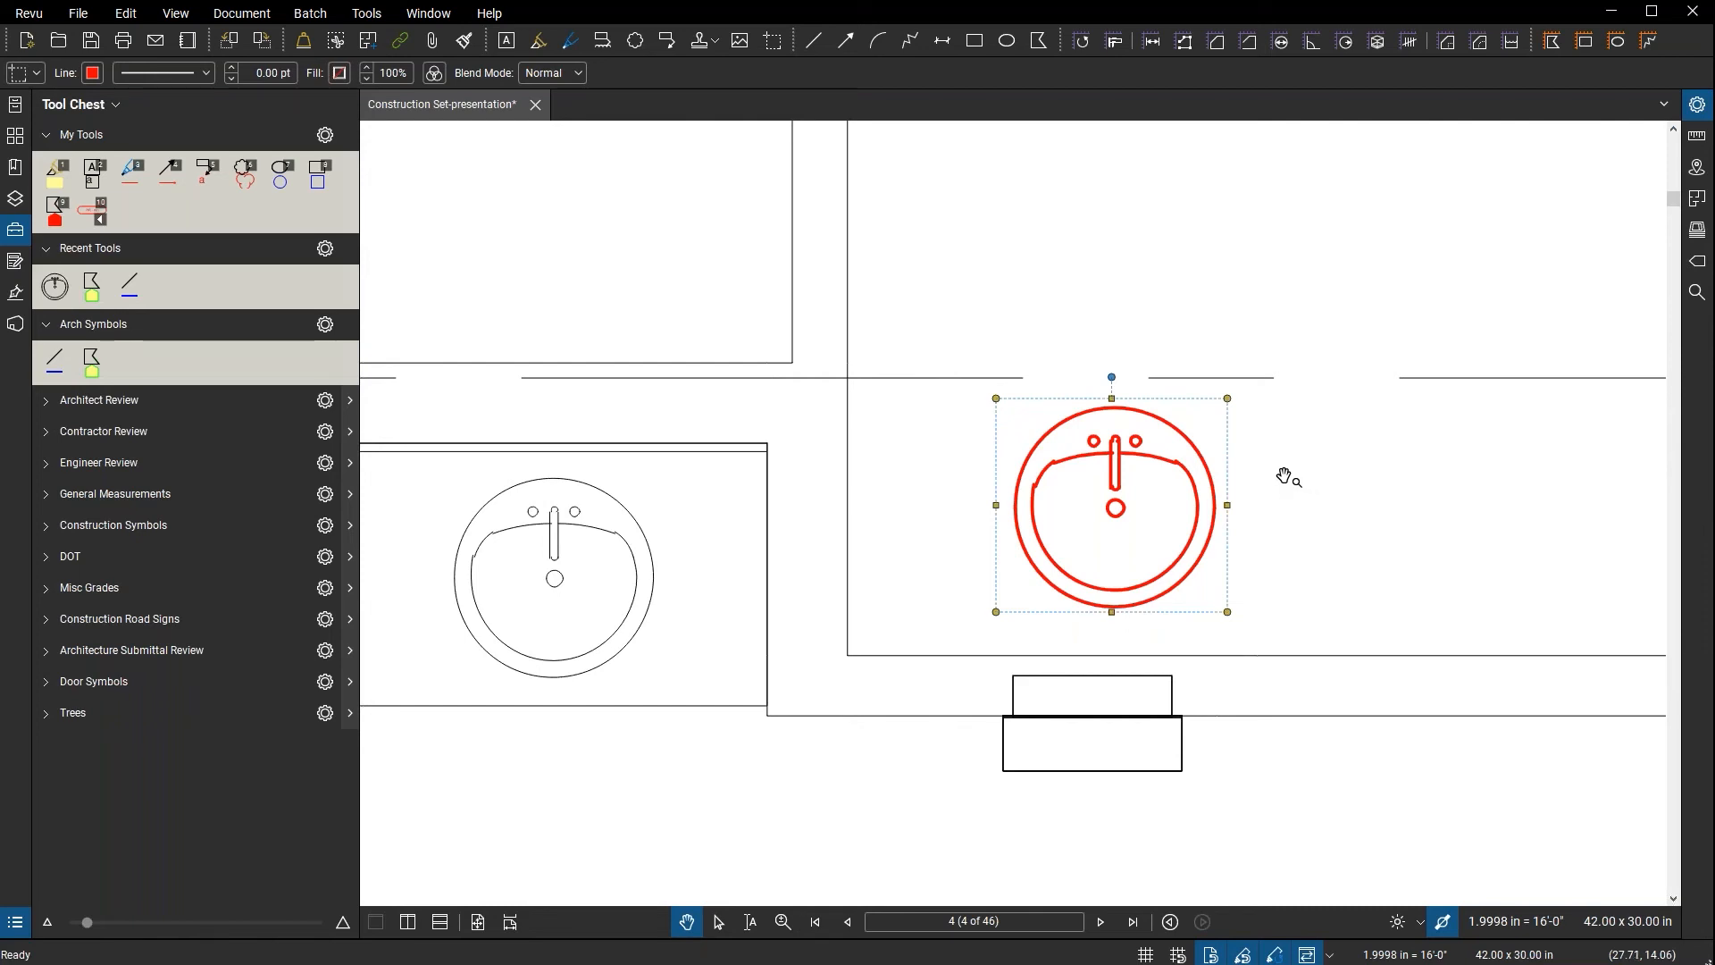
- Add the red sink snapshot to the Arch Symbols tool set, and expand the Trees tool set to view its symbols
right_click(1150, 490)
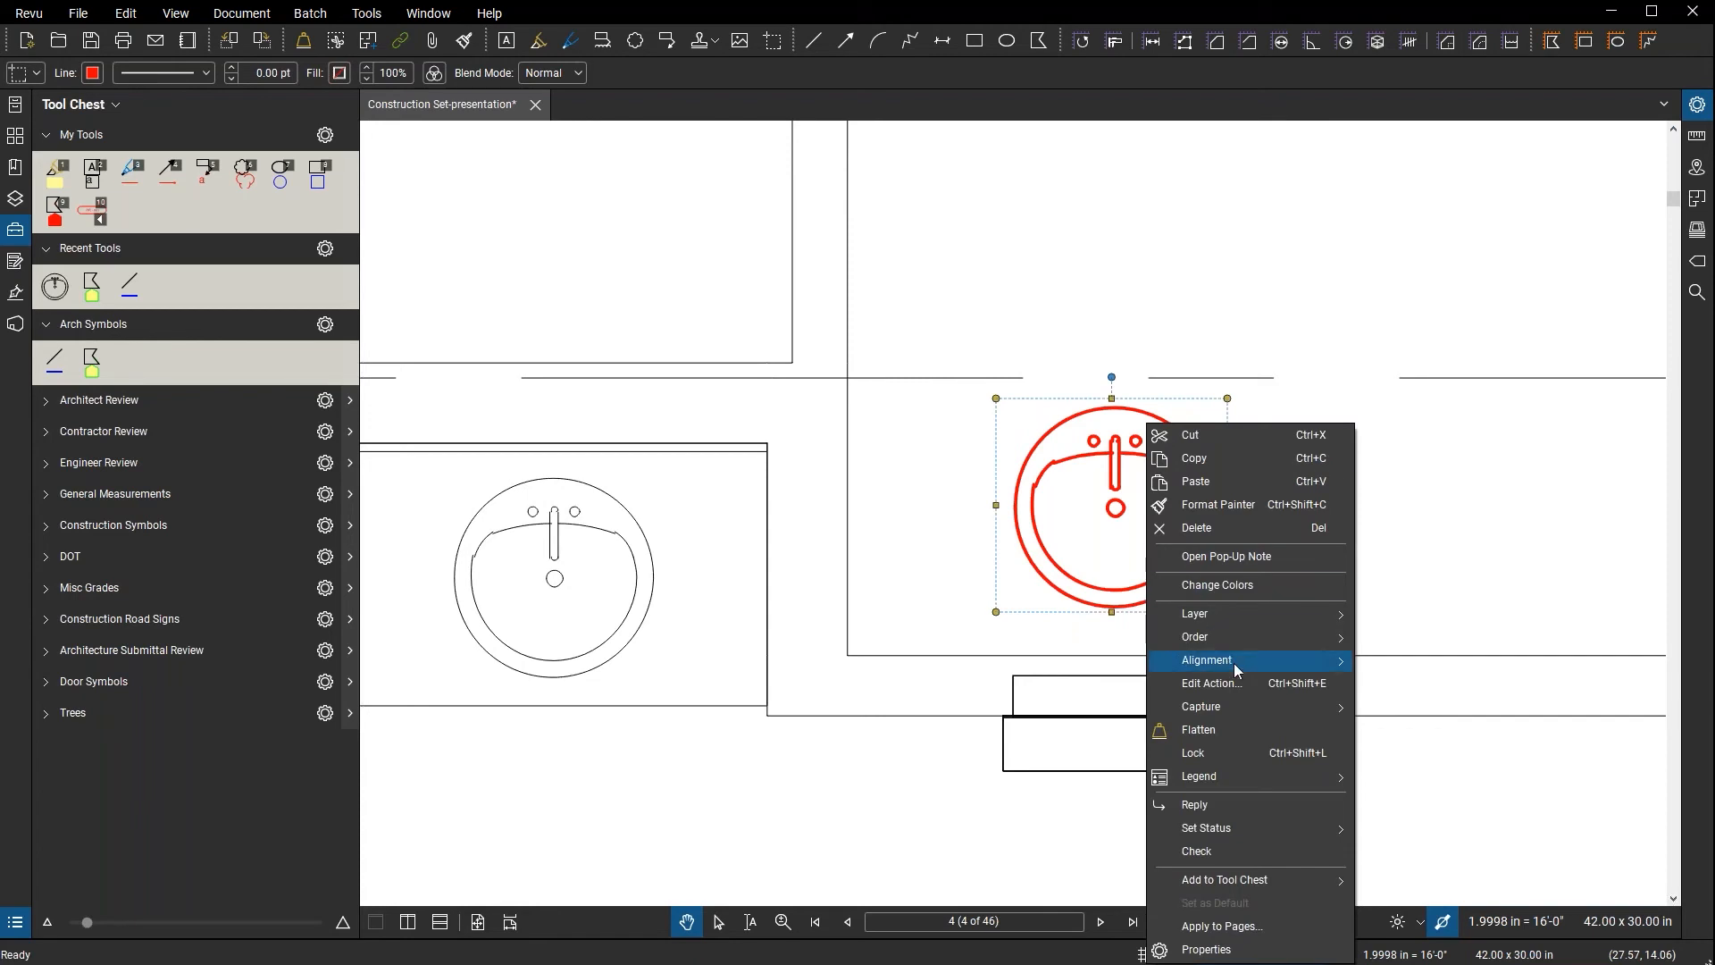
mouse_move(1260, 883)
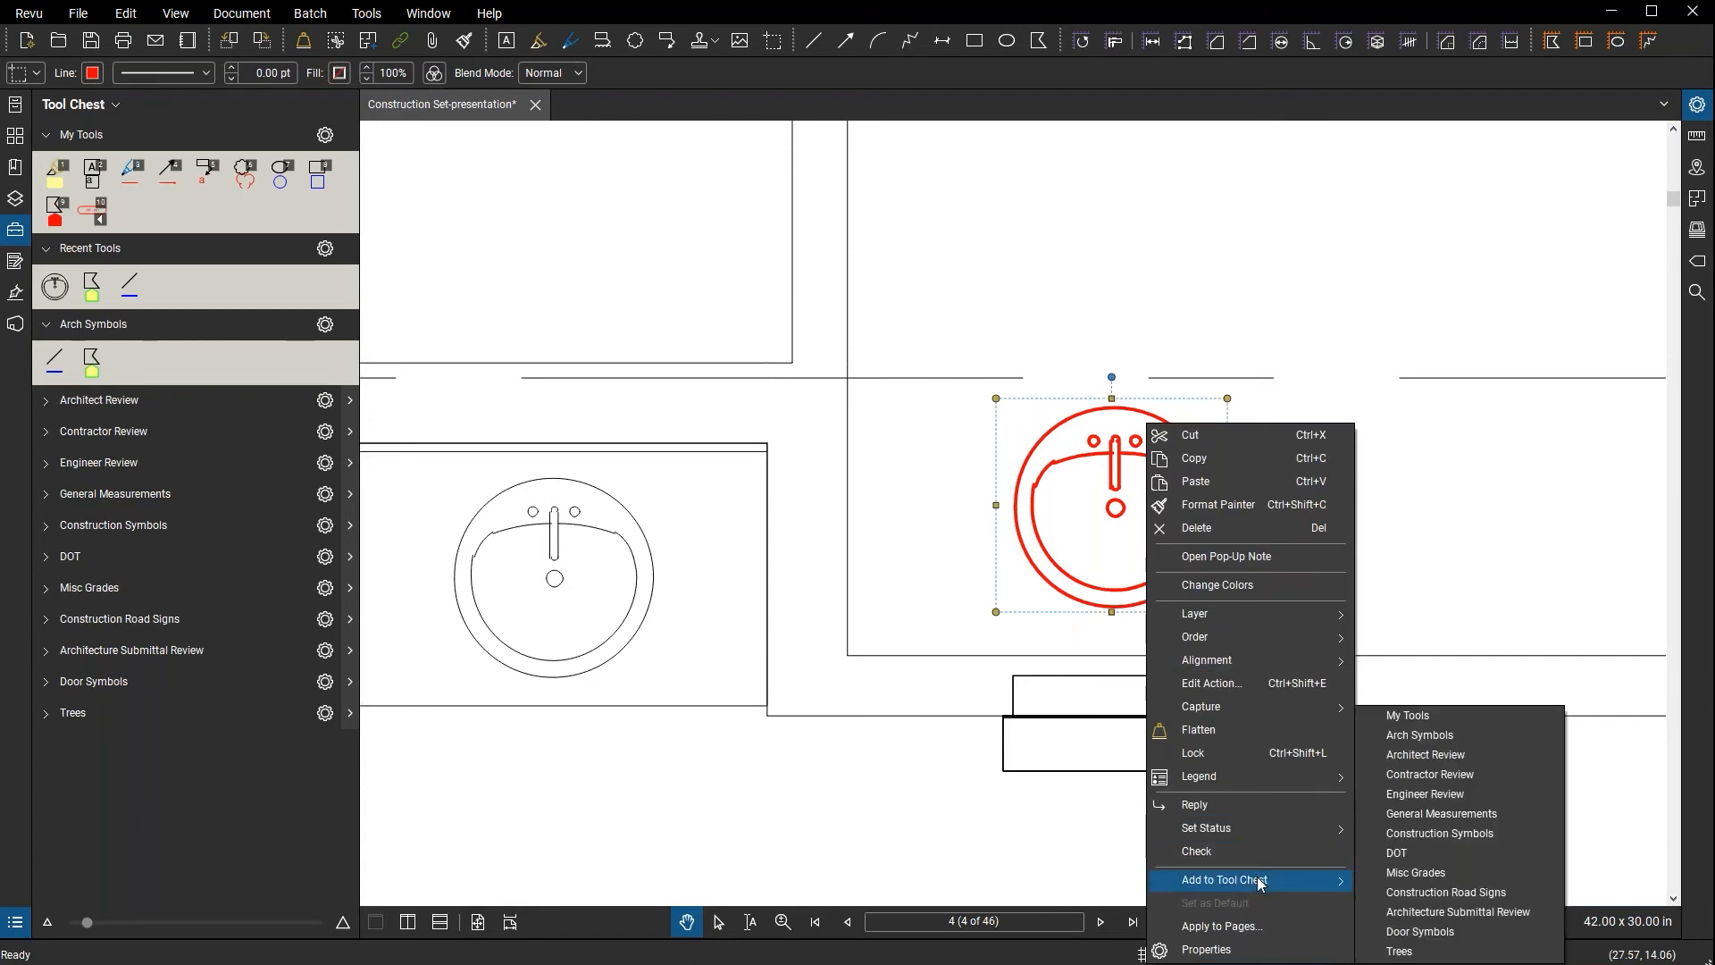
click(1420, 736)
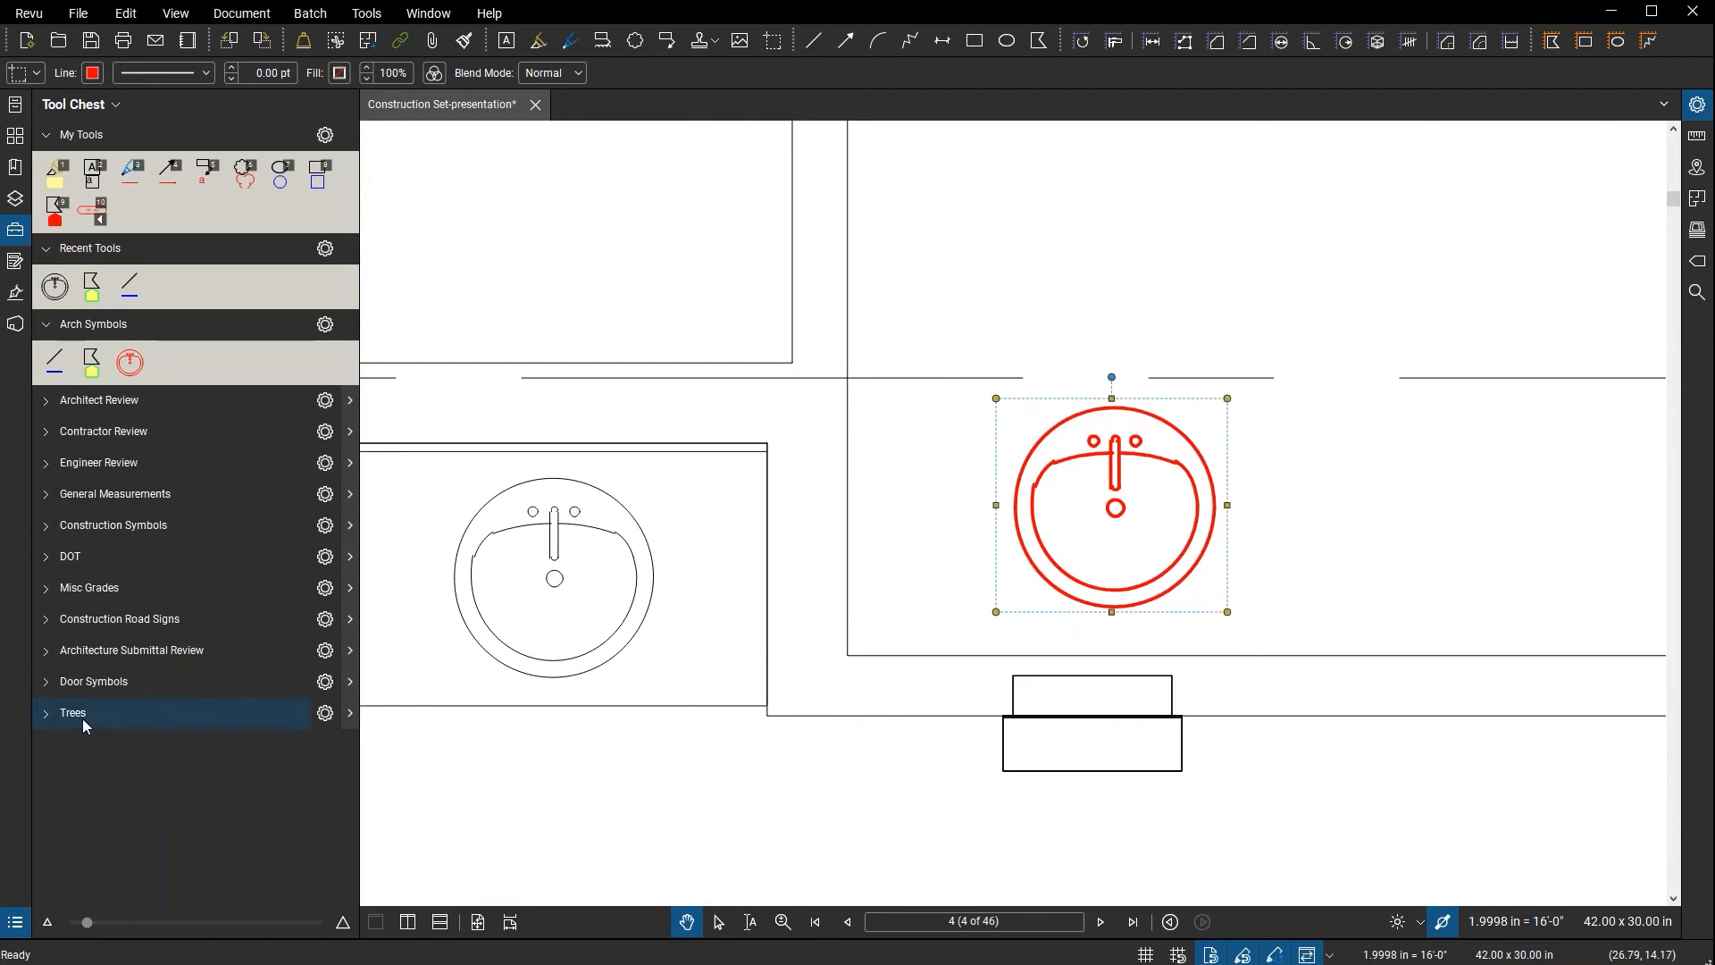
click(47, 713)
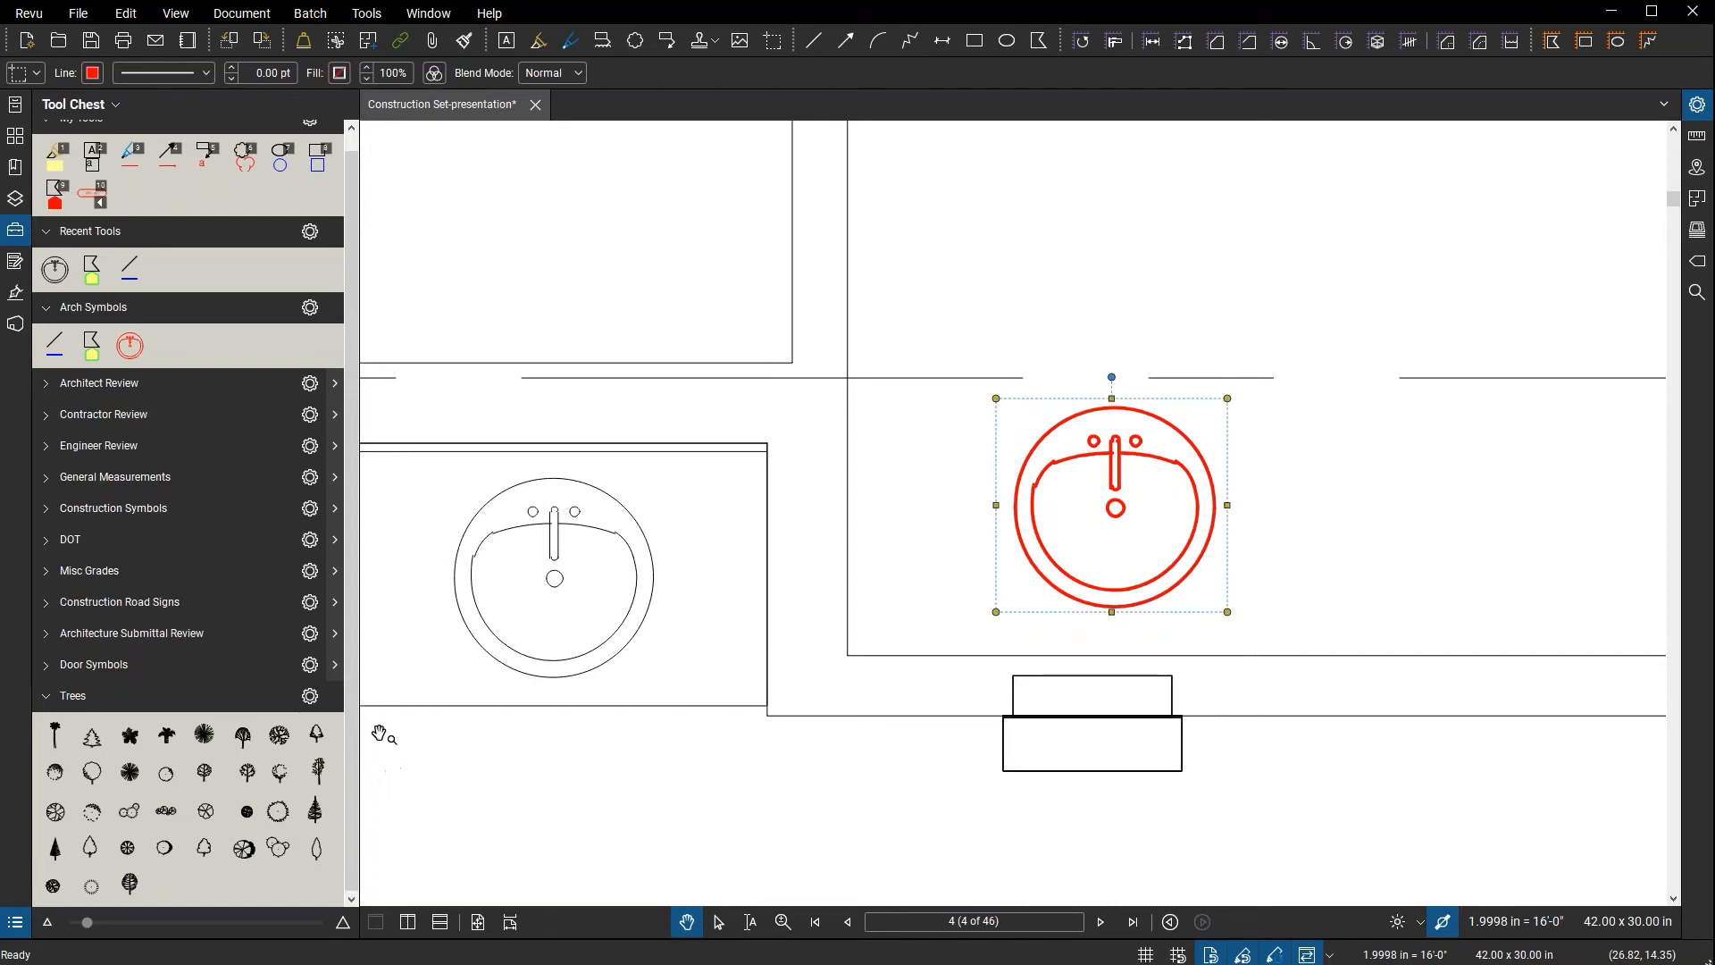
click(861, 448)
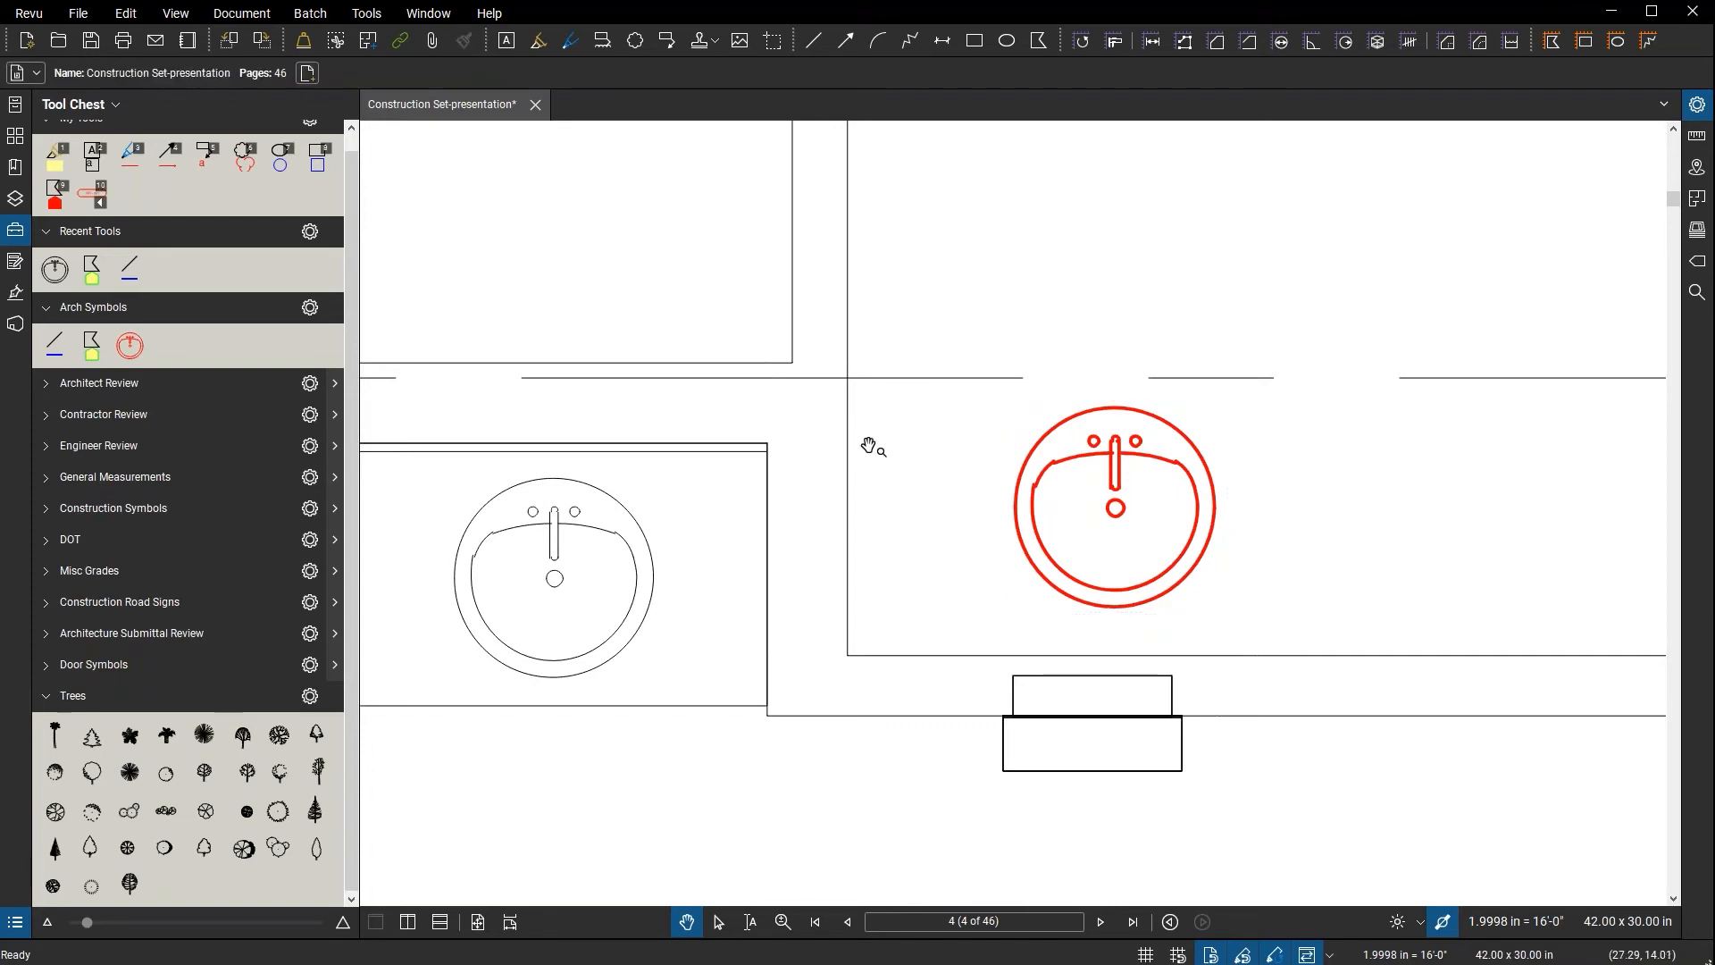
- Draw a horizontal Polylength measurement about 11'-4" long across the room above the red sink, beside door 120C
scroll(872, 447, down, 3)
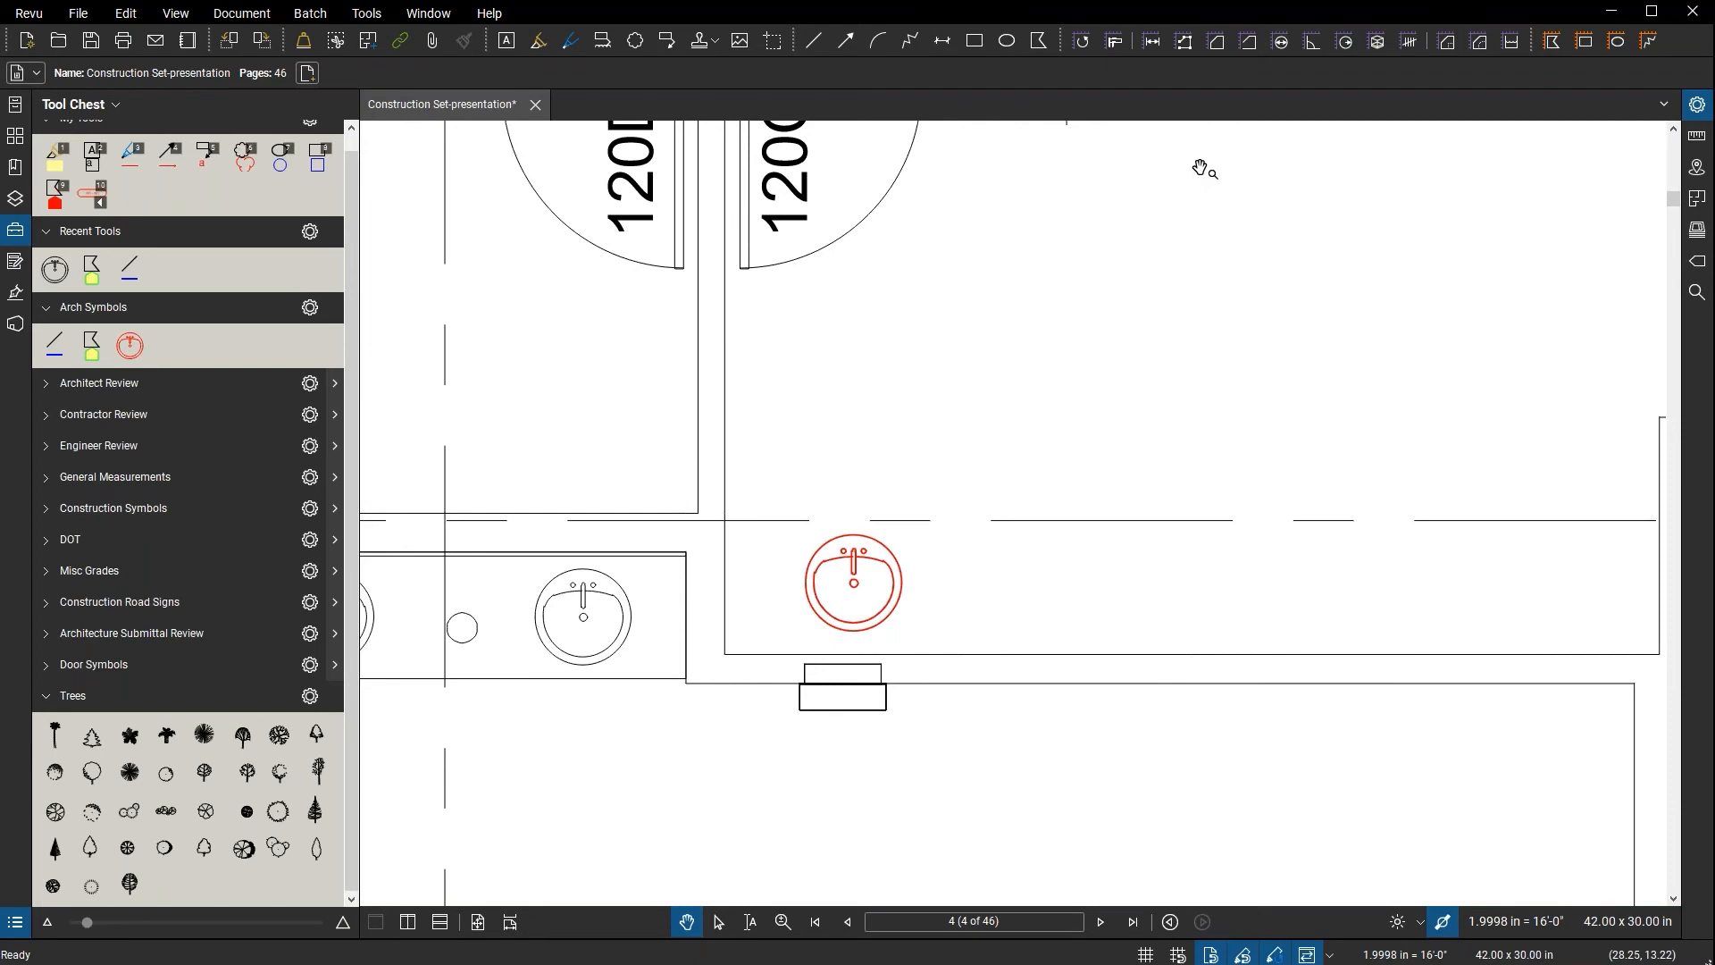
click(1184, 45)
drag(946, 368, 644, 437)
click(513, 426)
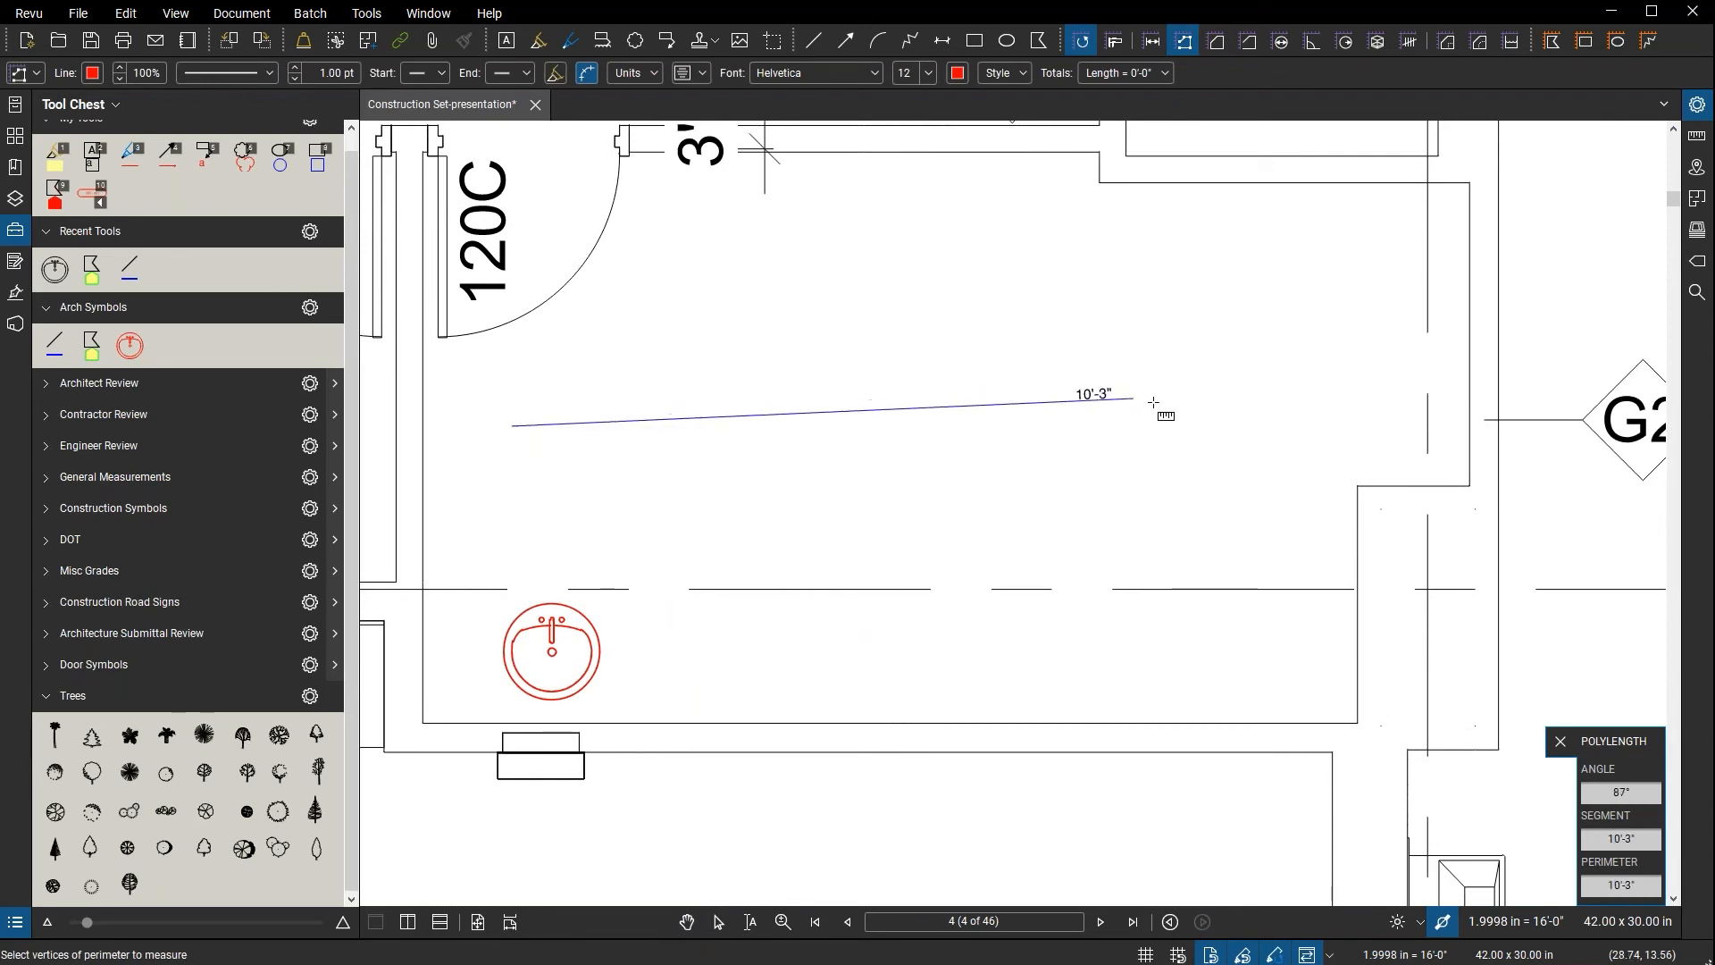
click(1197, 426)
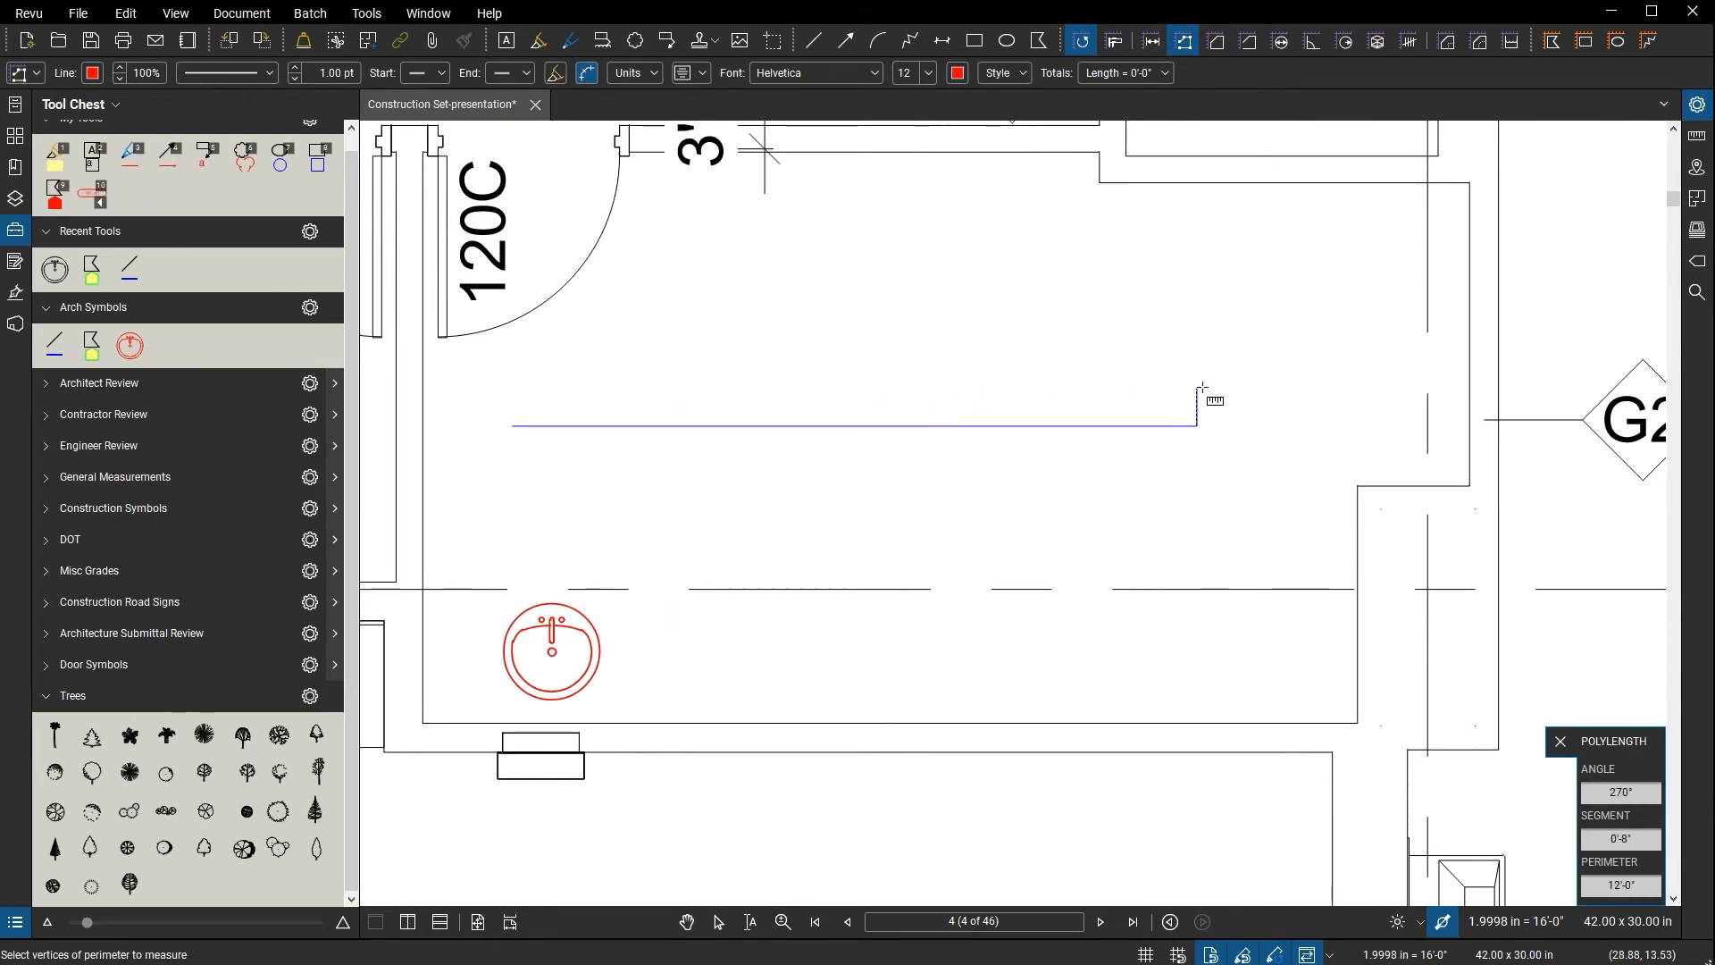
key(Return)
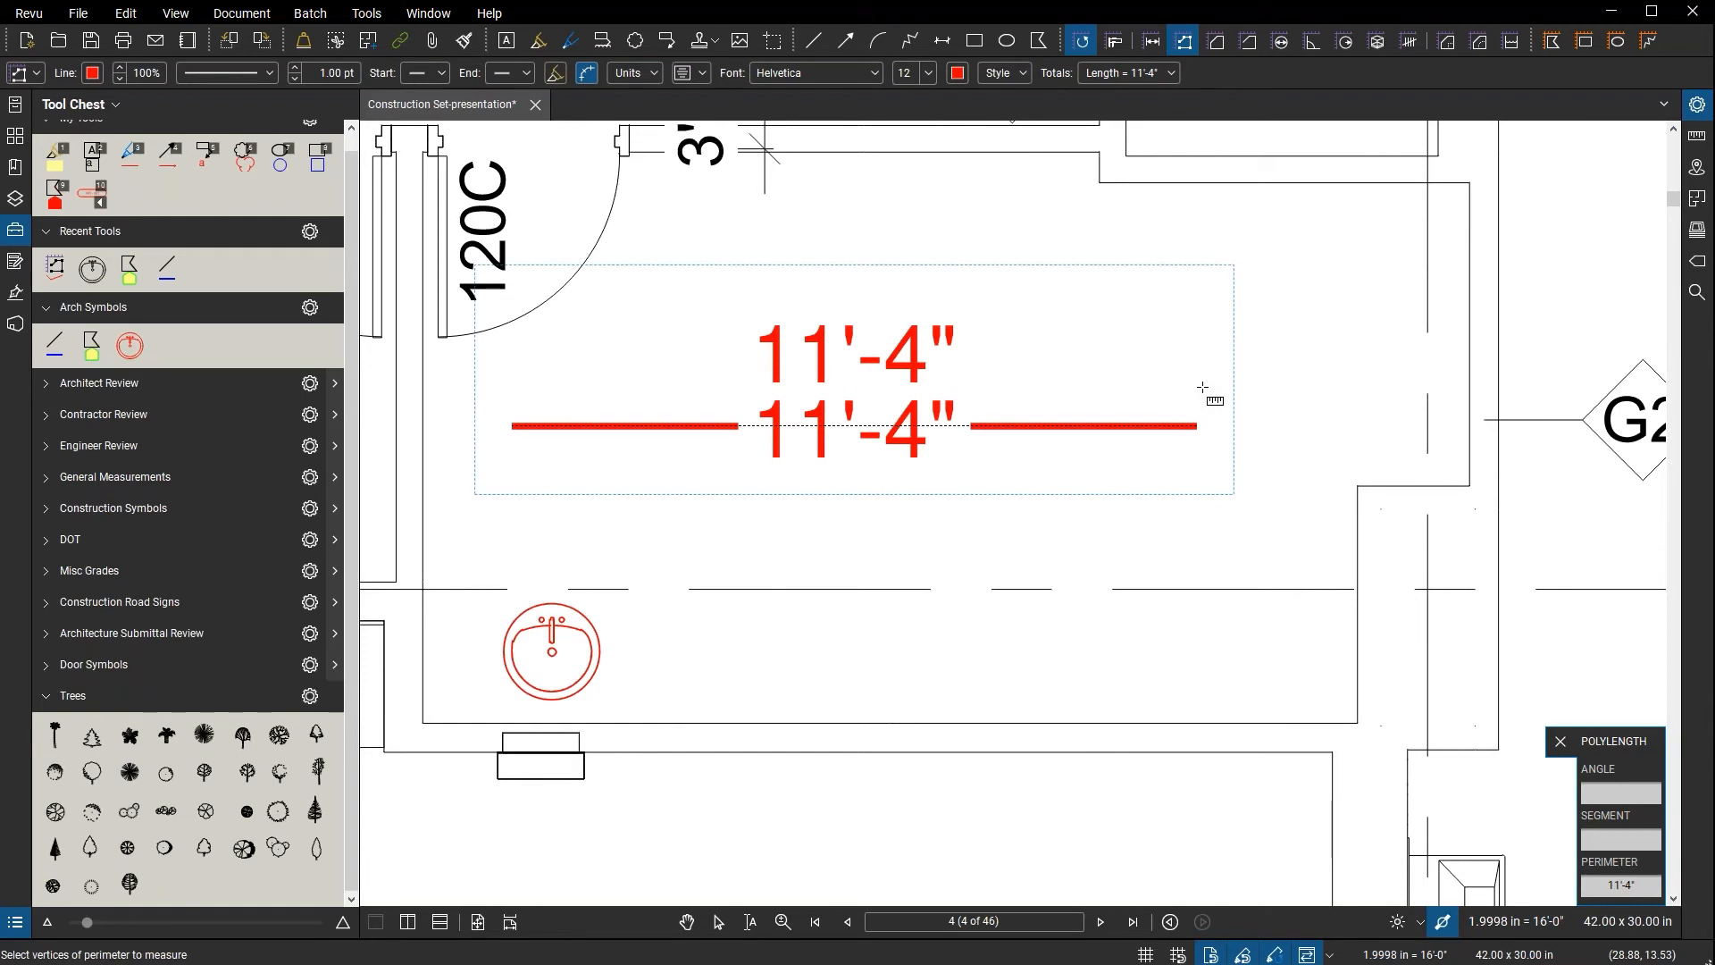
key(Escape)
key(Escape)
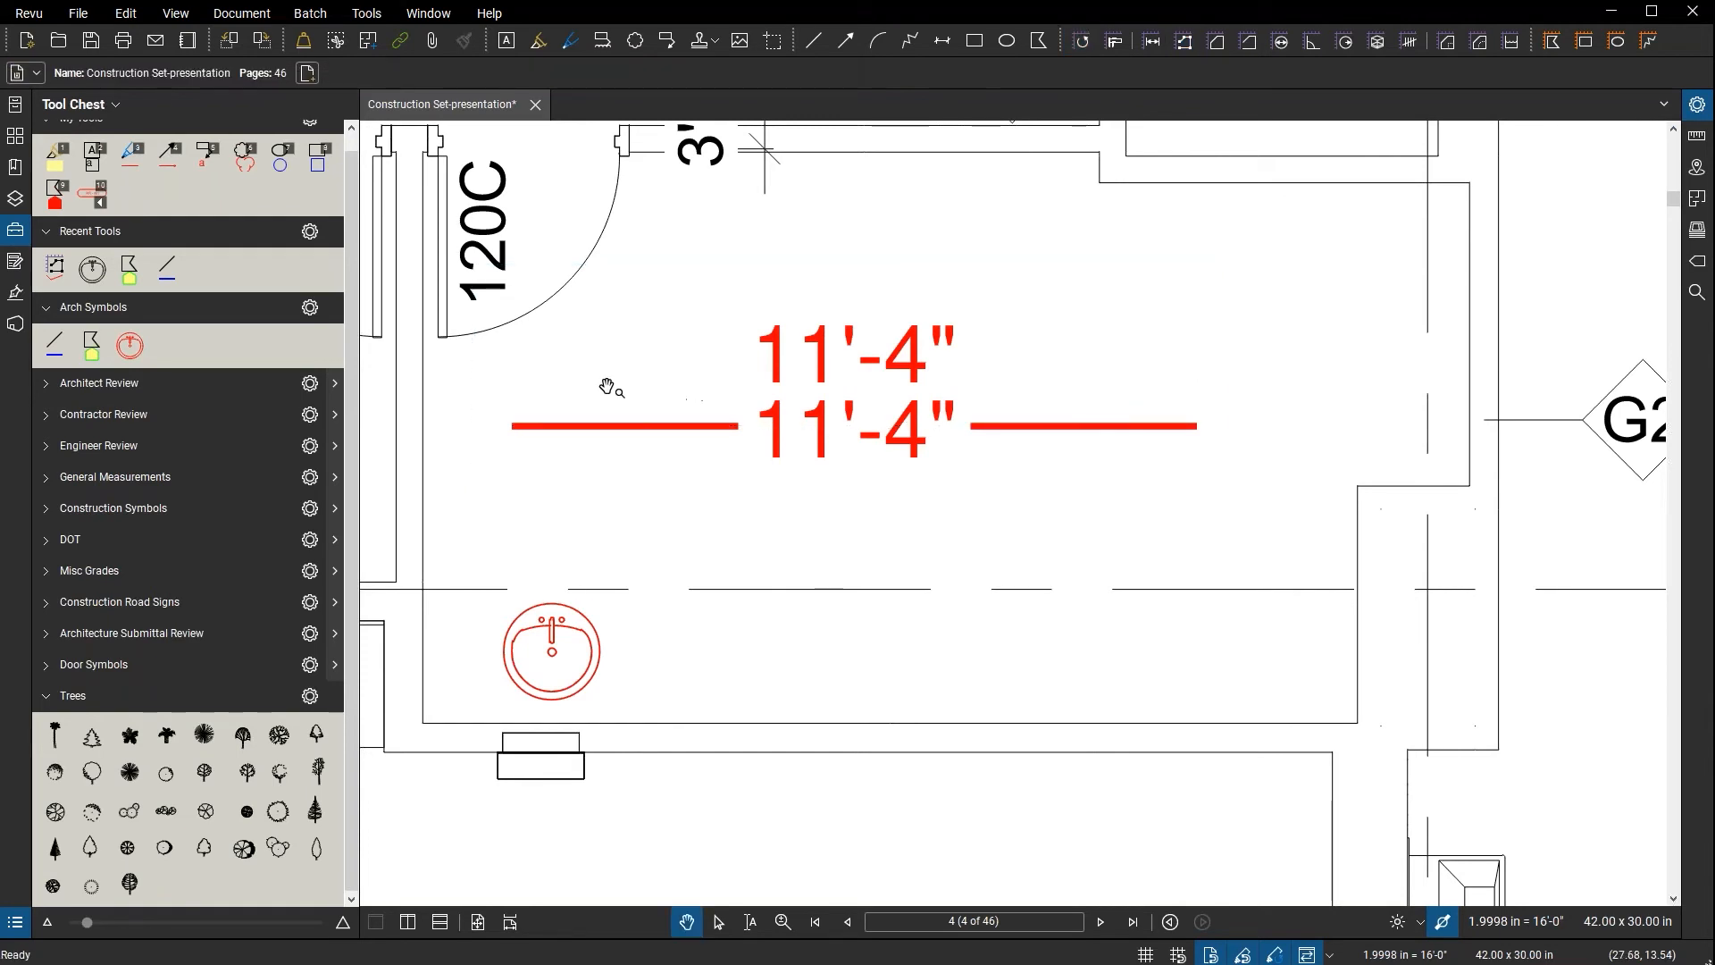
- Change the polylength measurement's subject to "Conduit" in its properties
click(955, 437)
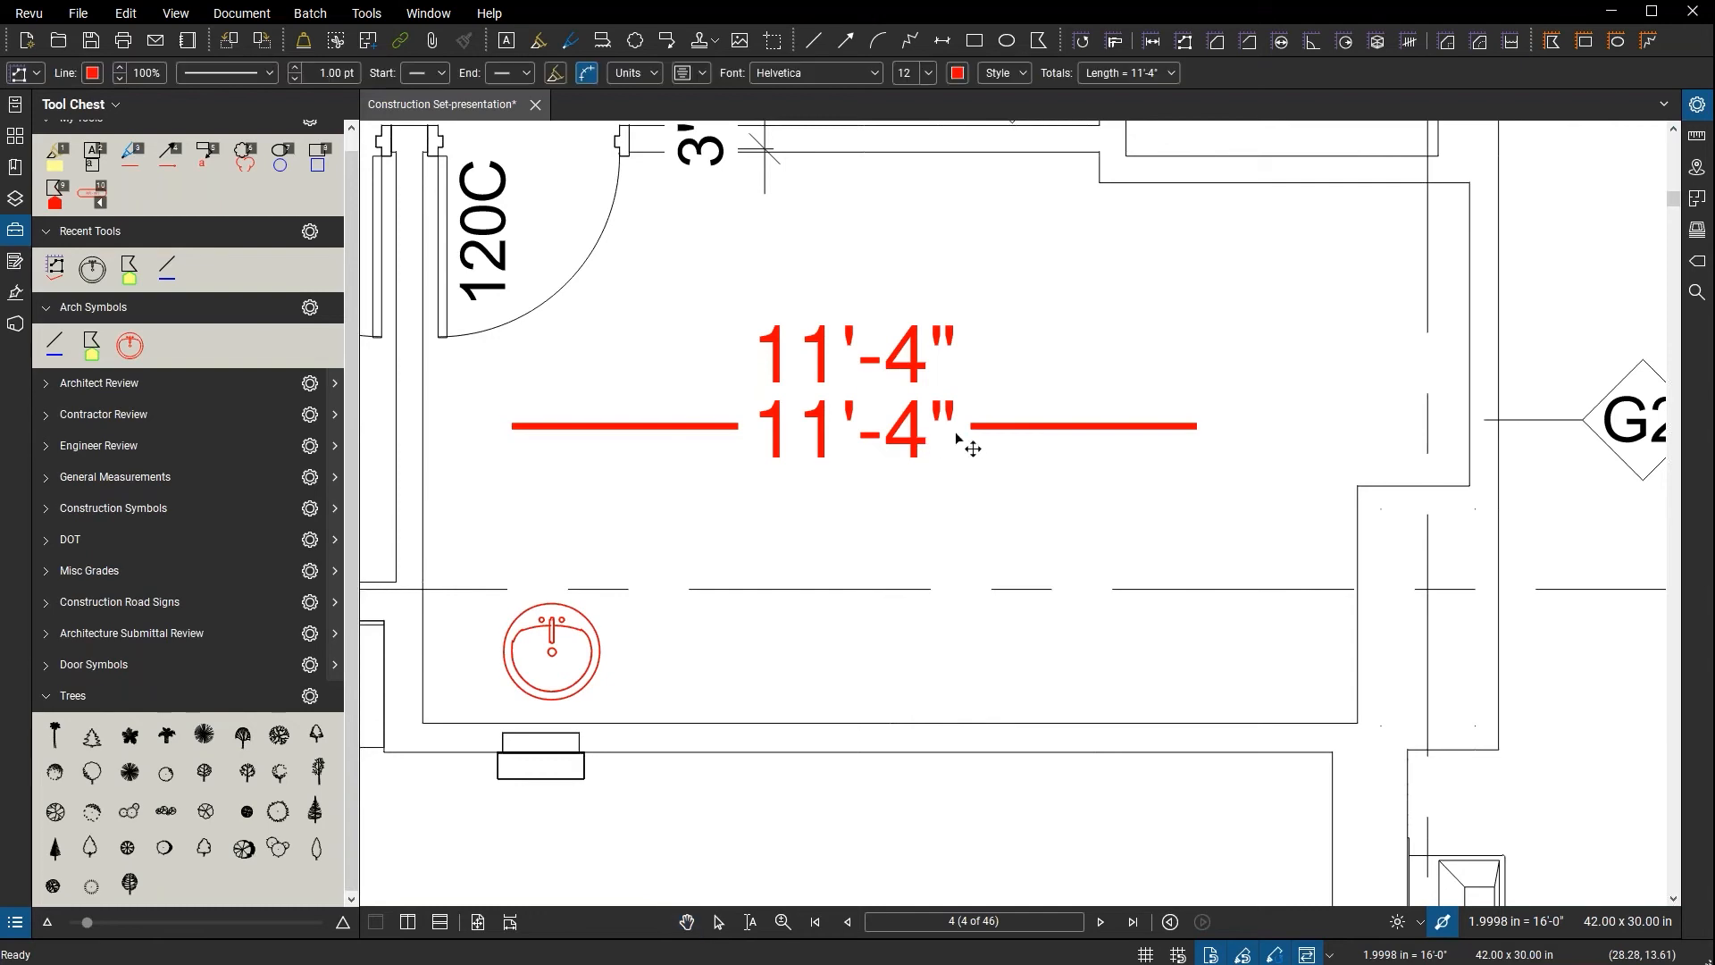
click(1697, 106)
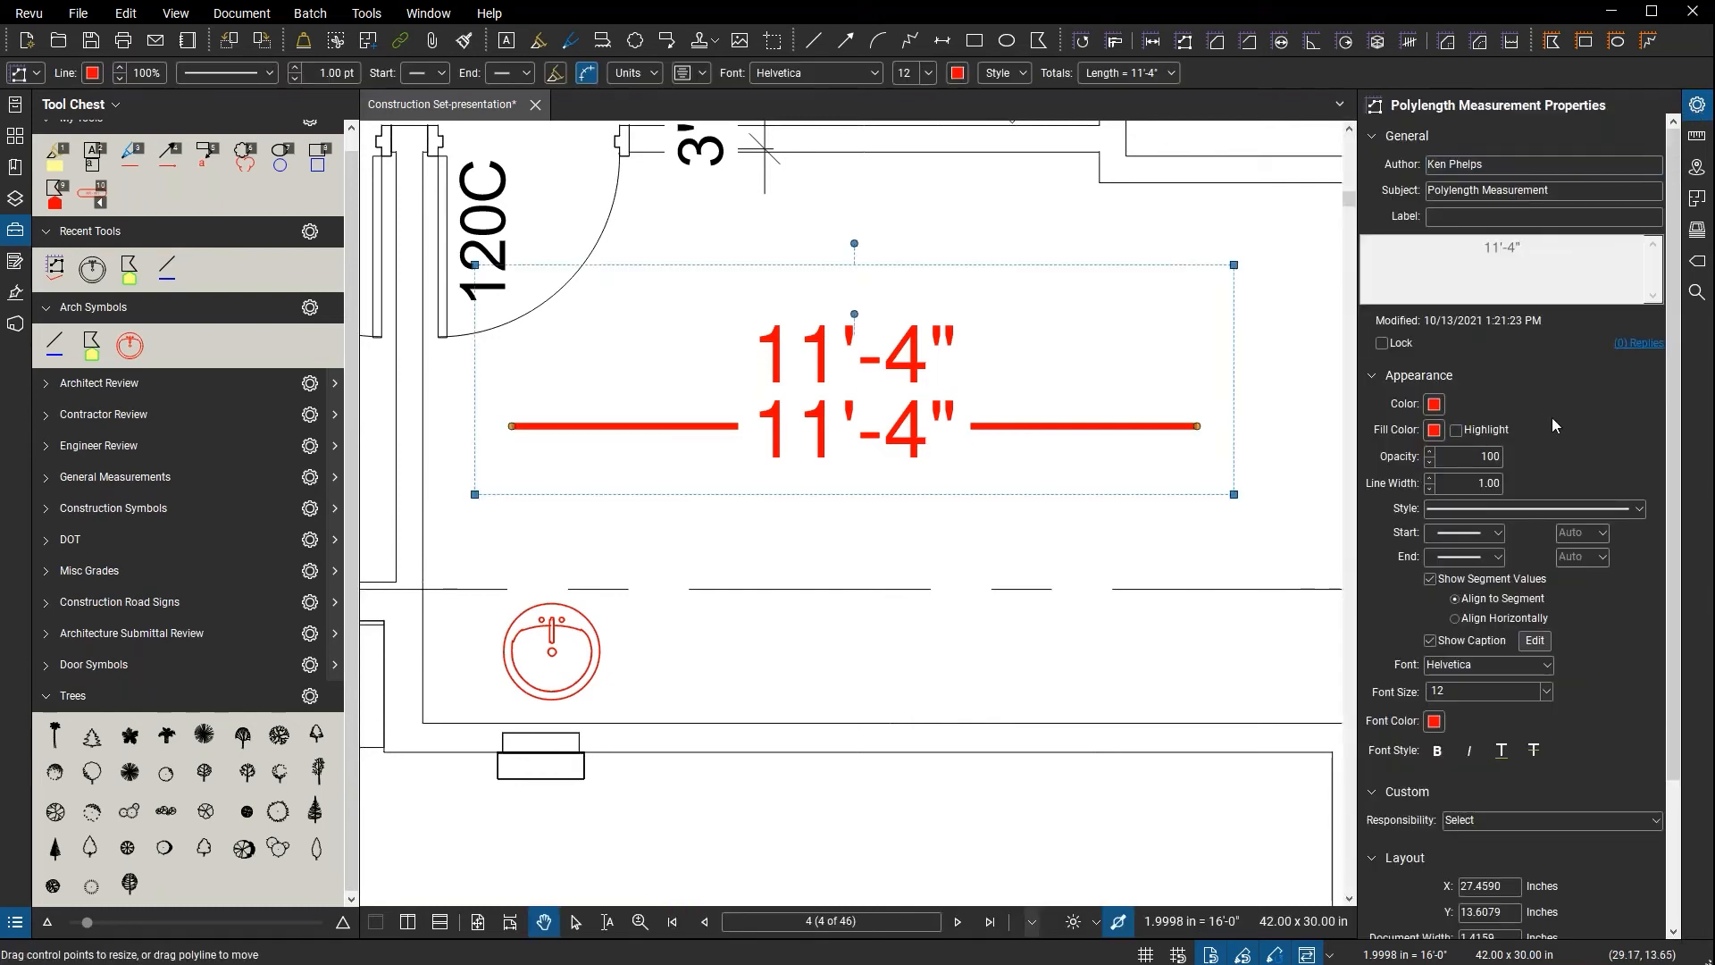
click(1532, 190)
drag(1533, 191, 1426, 190)
text(Condu)
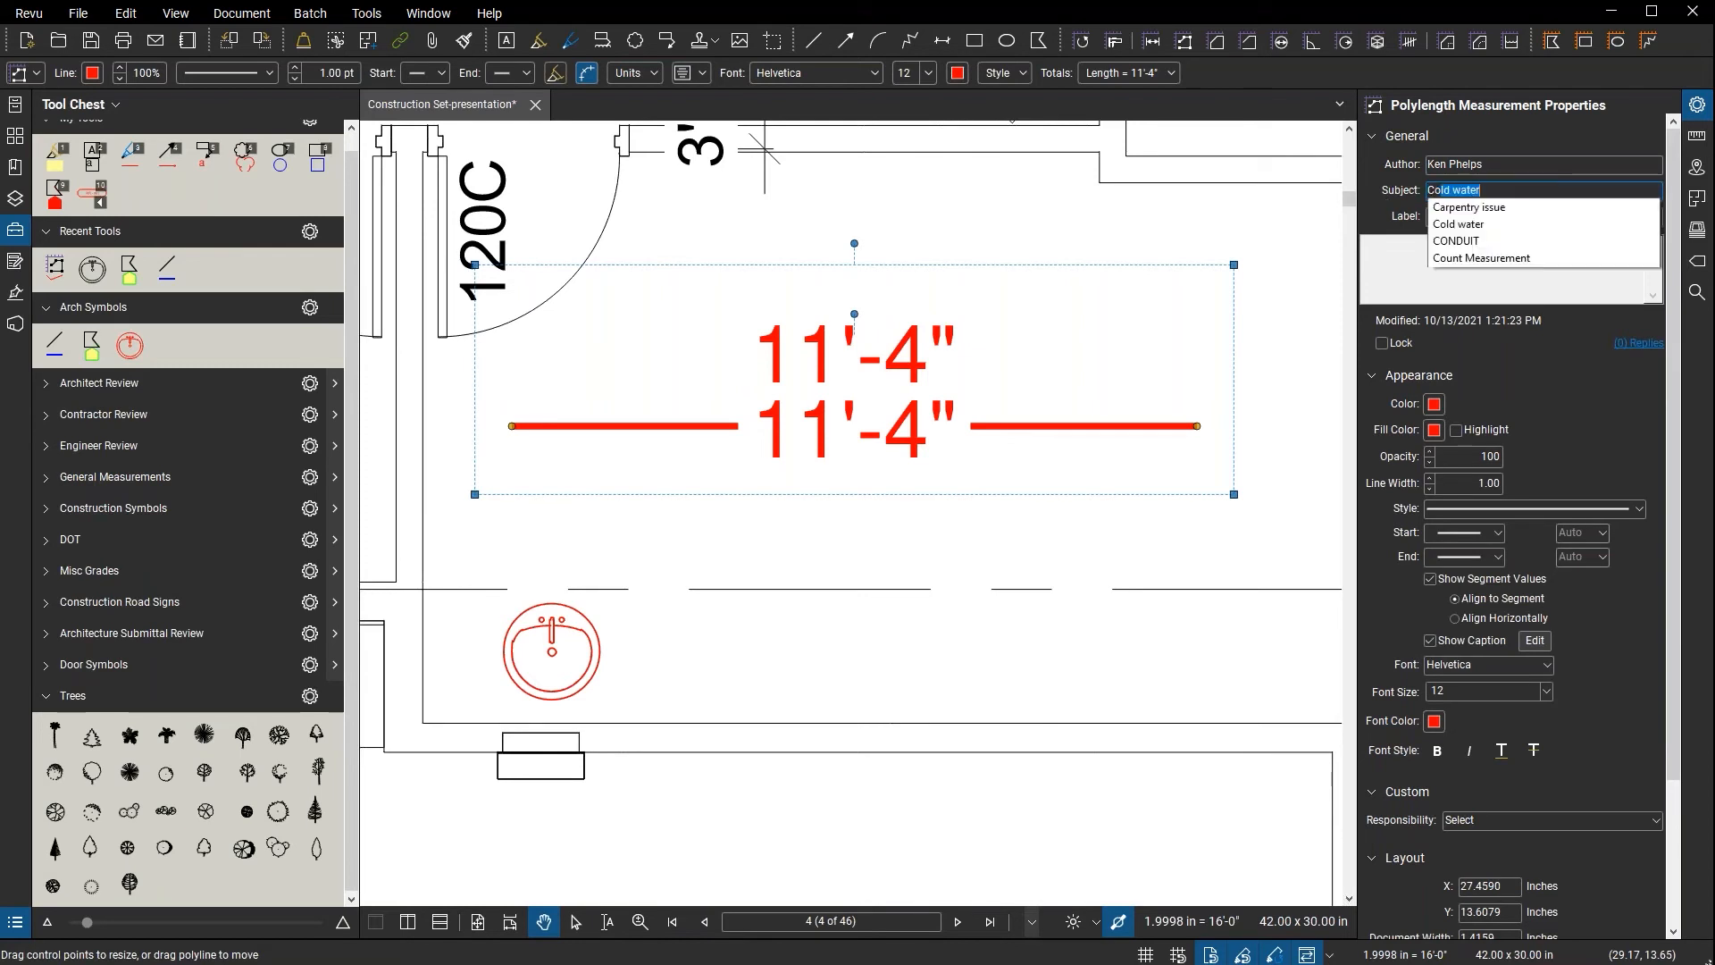
text(it)
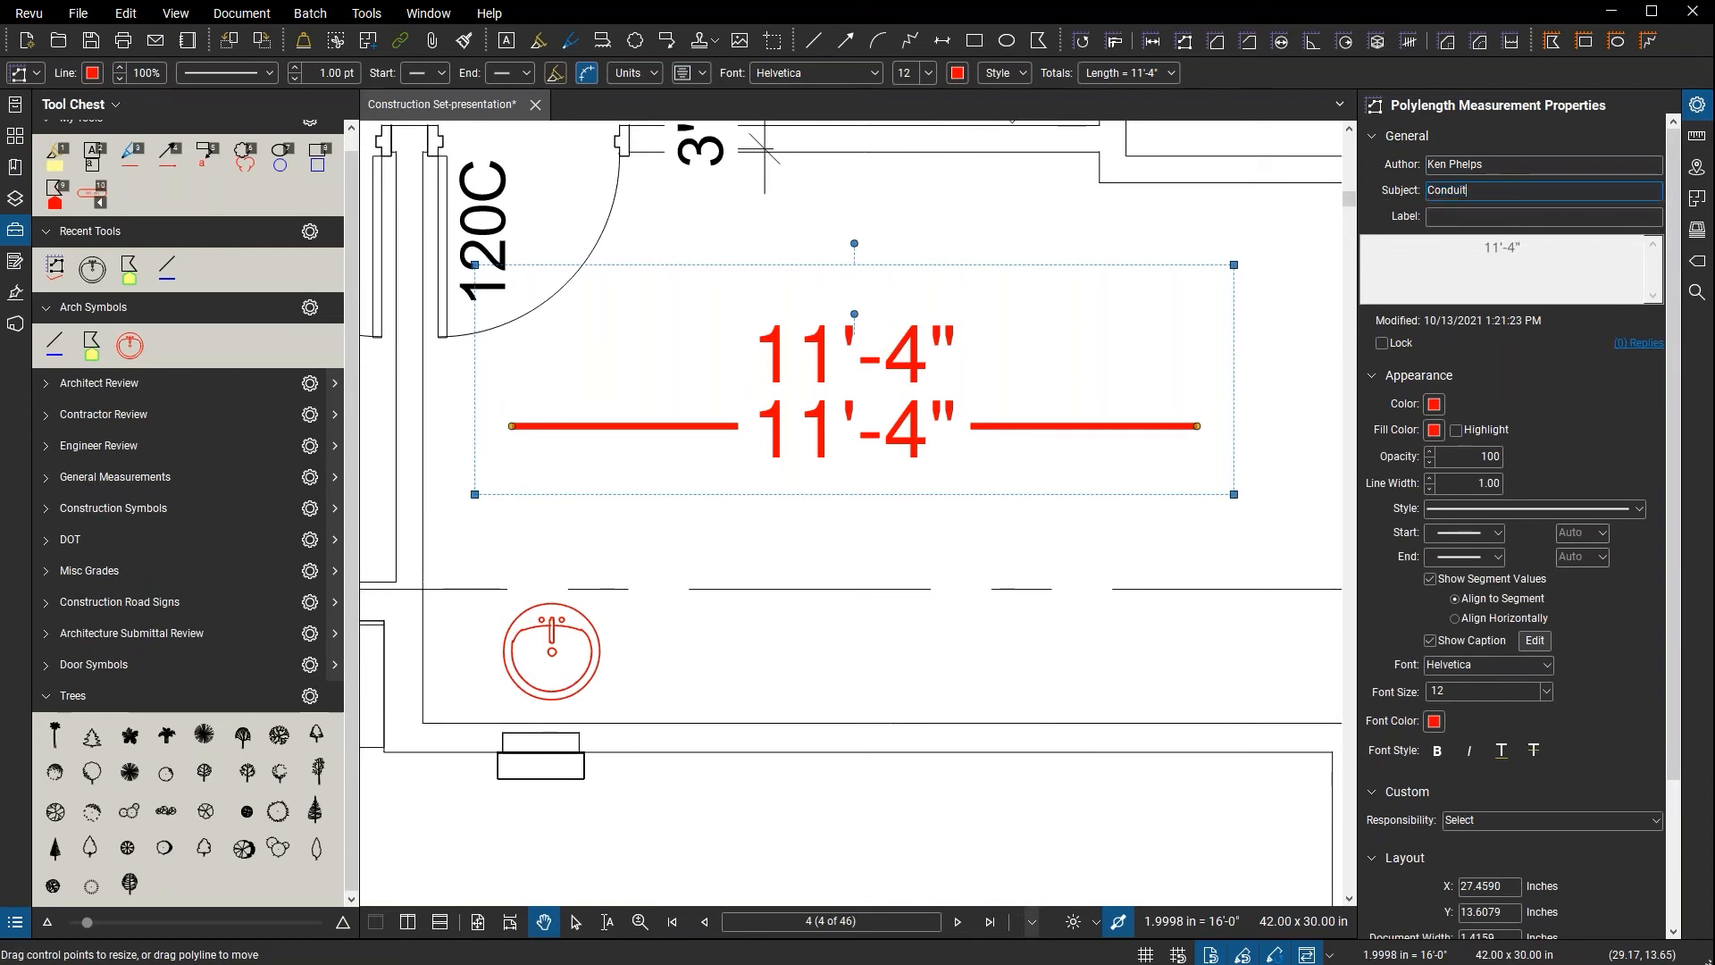
- Change the line color and font color of the Conduit measurement to light pink
click(1433, 403)
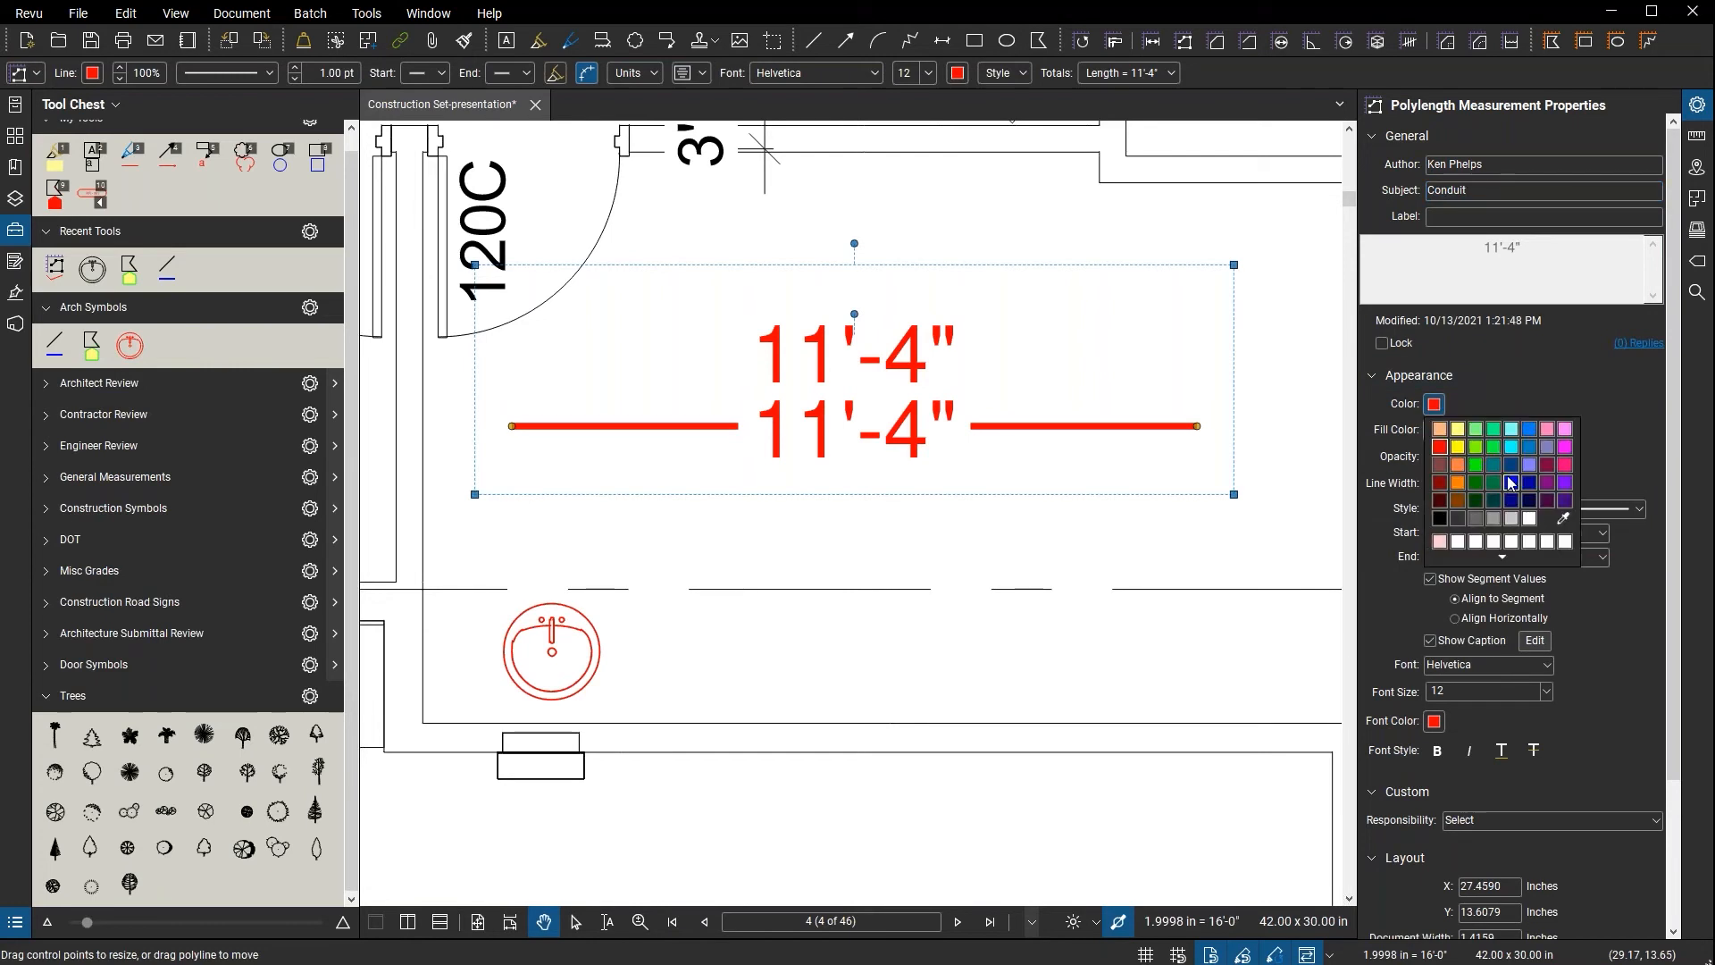
click(1564, 430)
click(1433, 721)
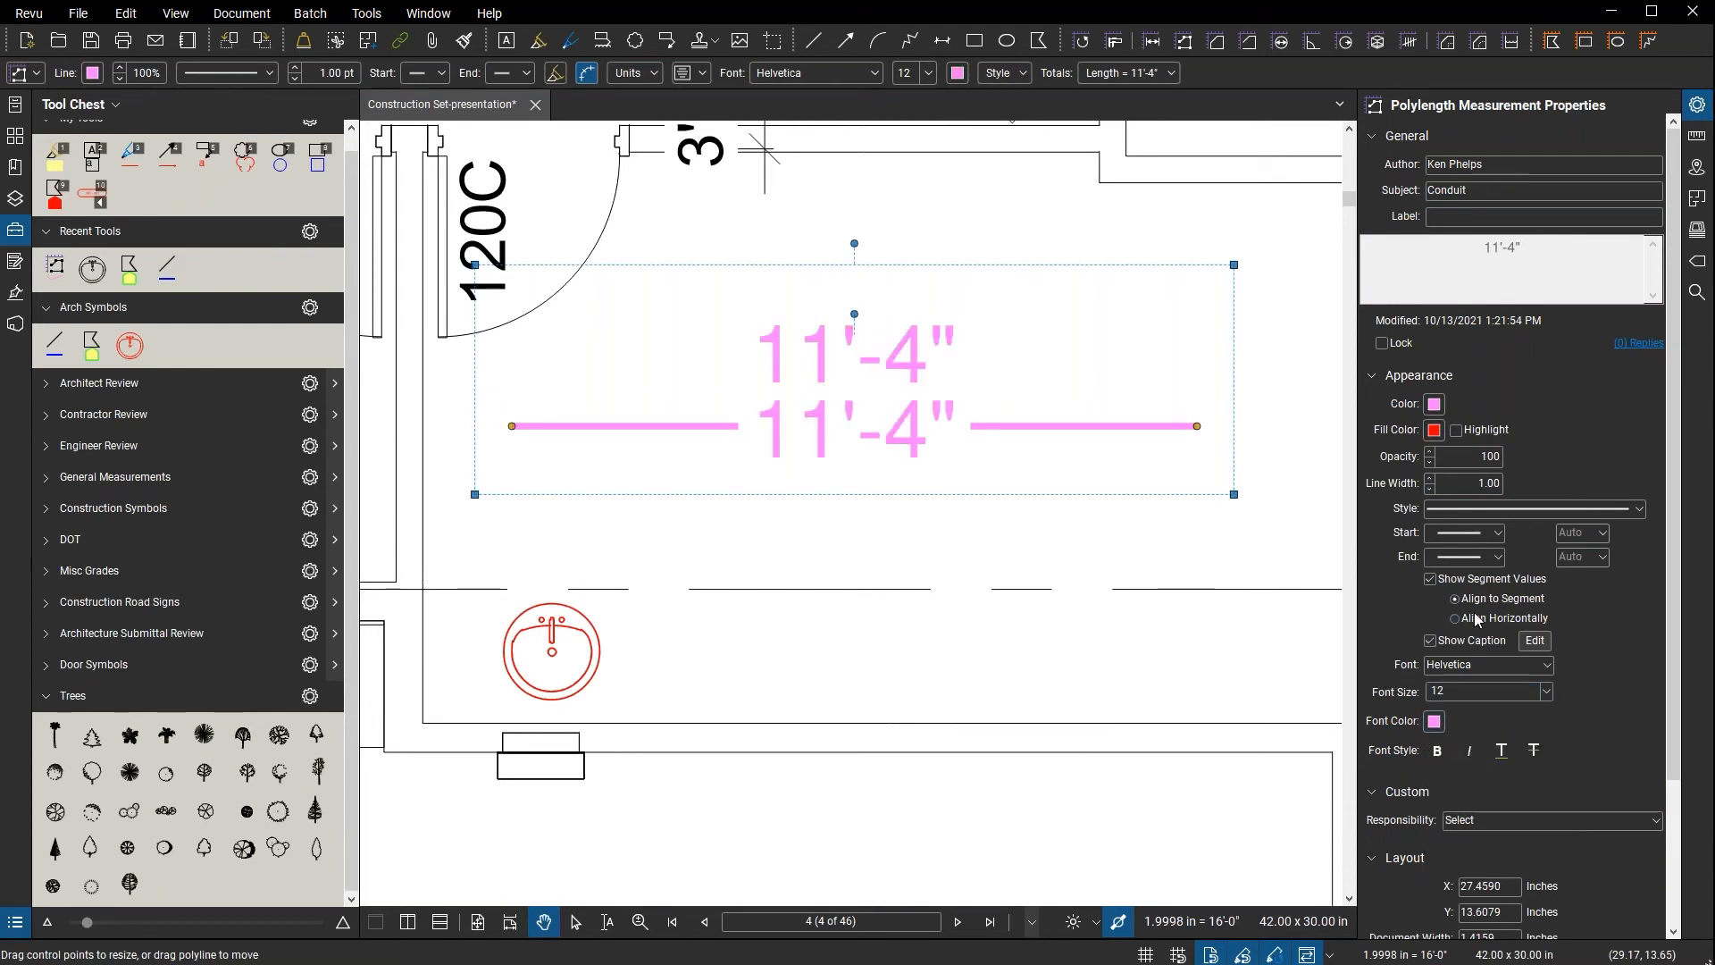
- Turn off segment values on the Conduit measurement and change its line style to dashed
click(1429, 579)
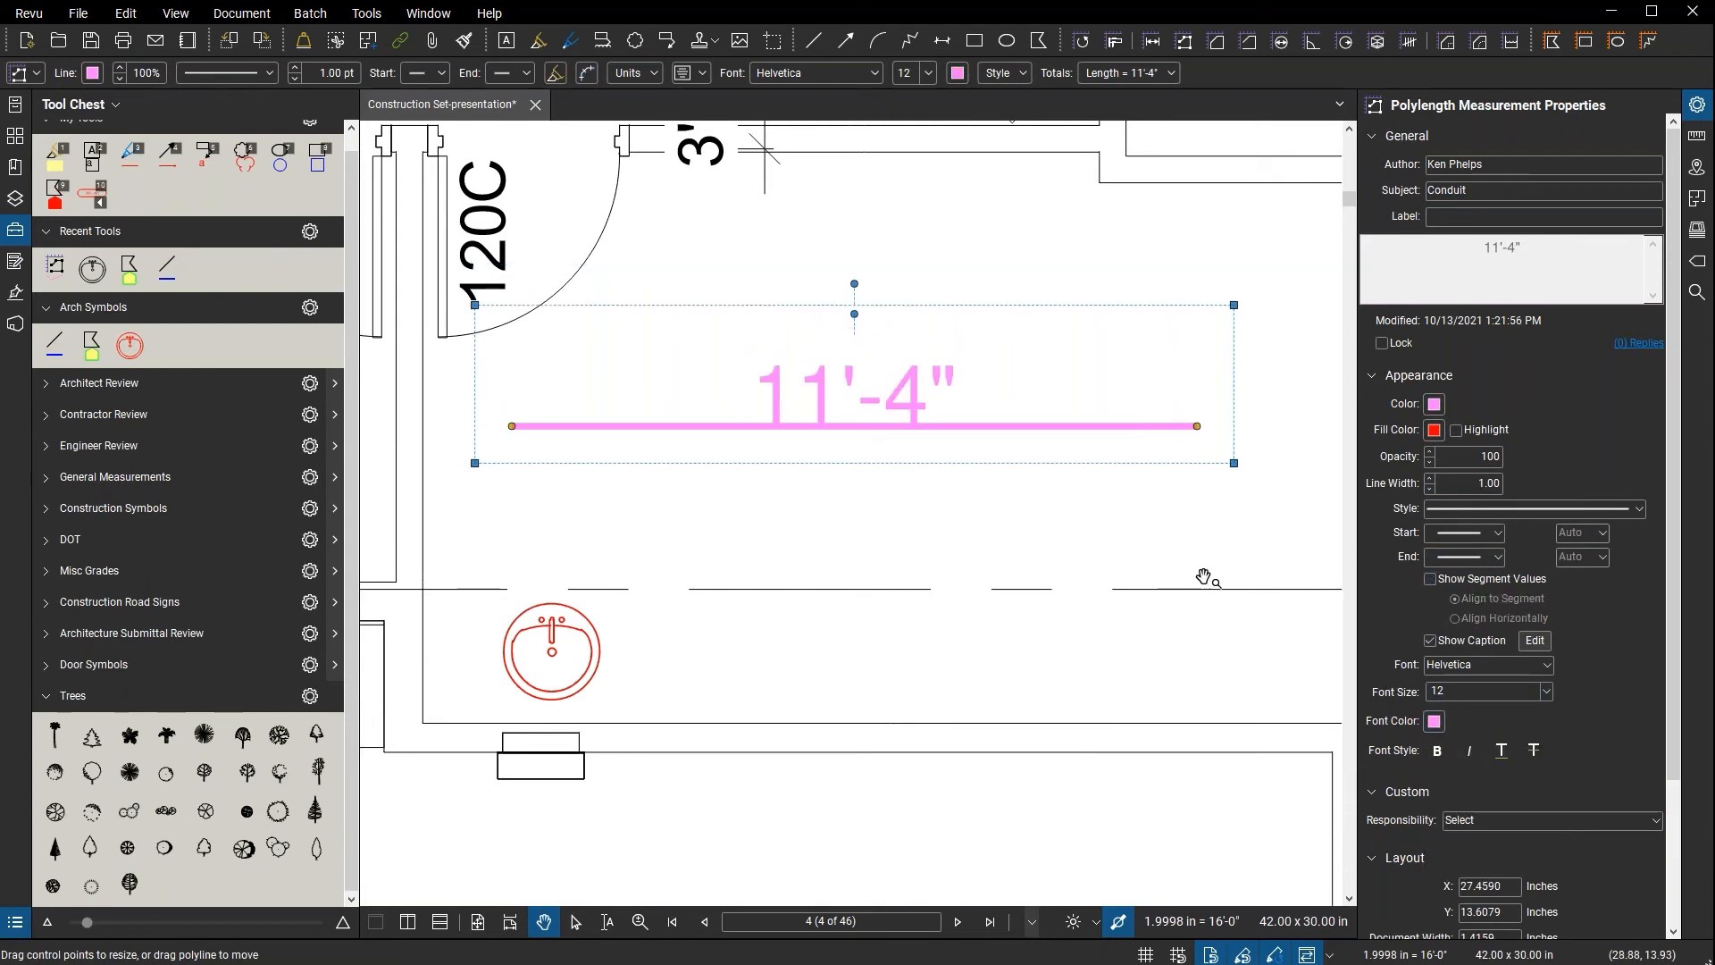
click(1465, 511)
click(1486, 587)
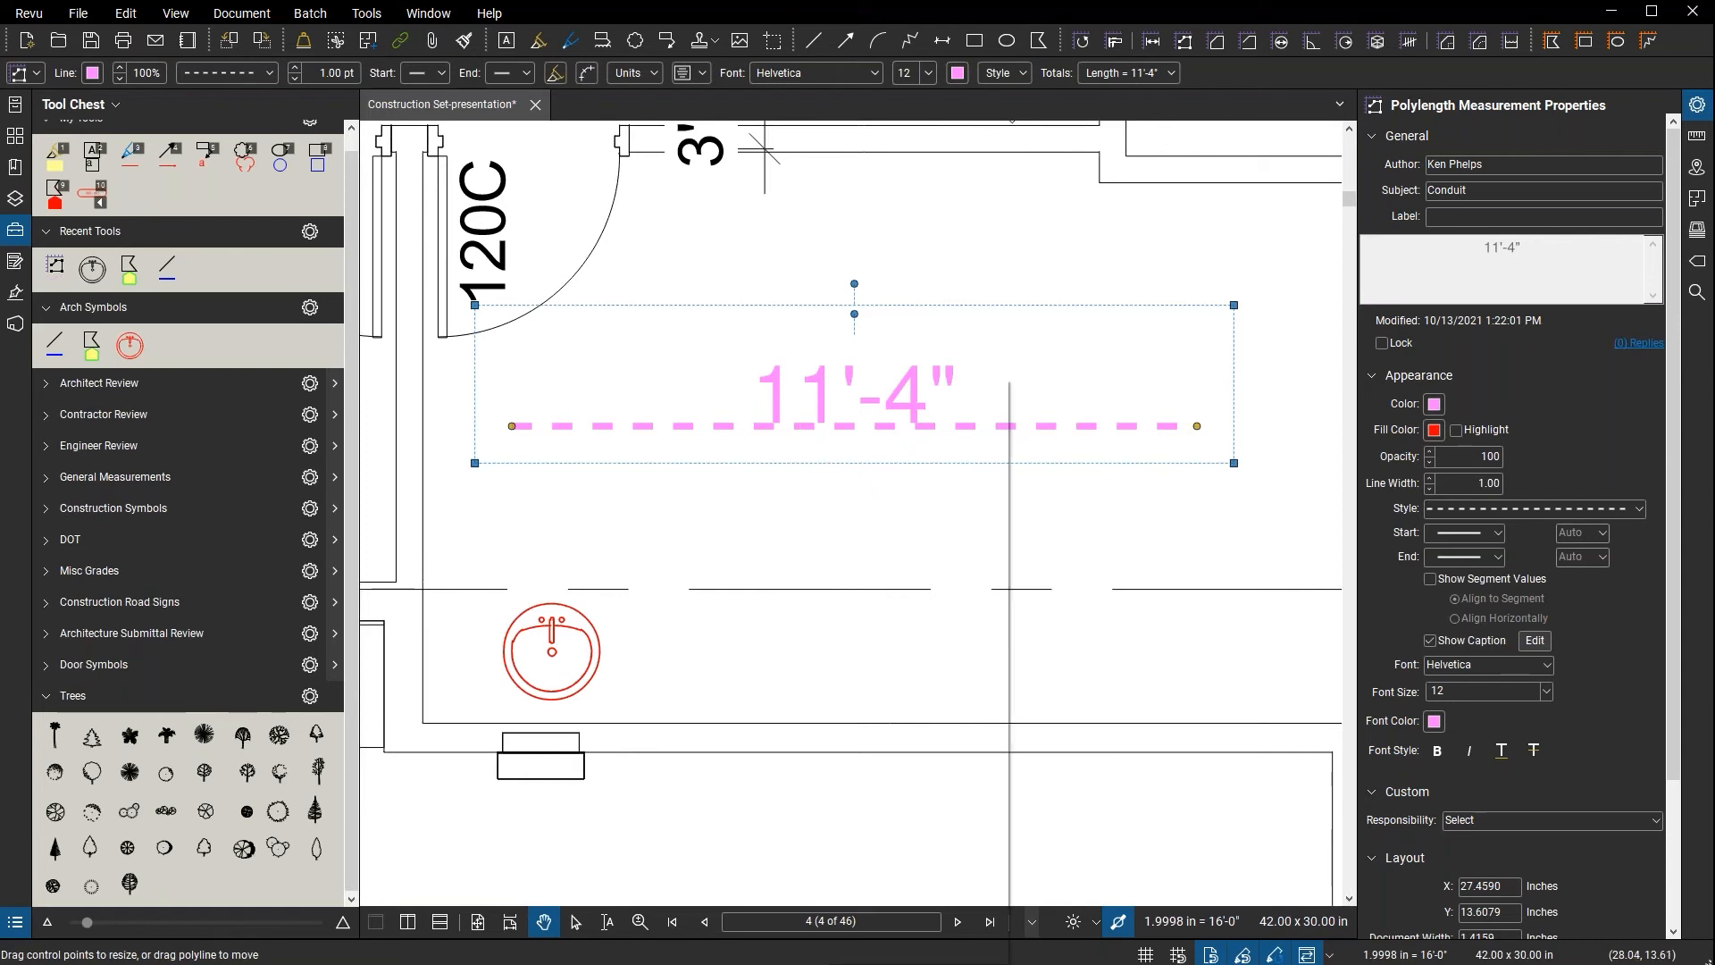
- Add the dashed pink Conduit measurement to the Arch Symbols tool set
right_click(799, 436)
mouse_move(924, 883)
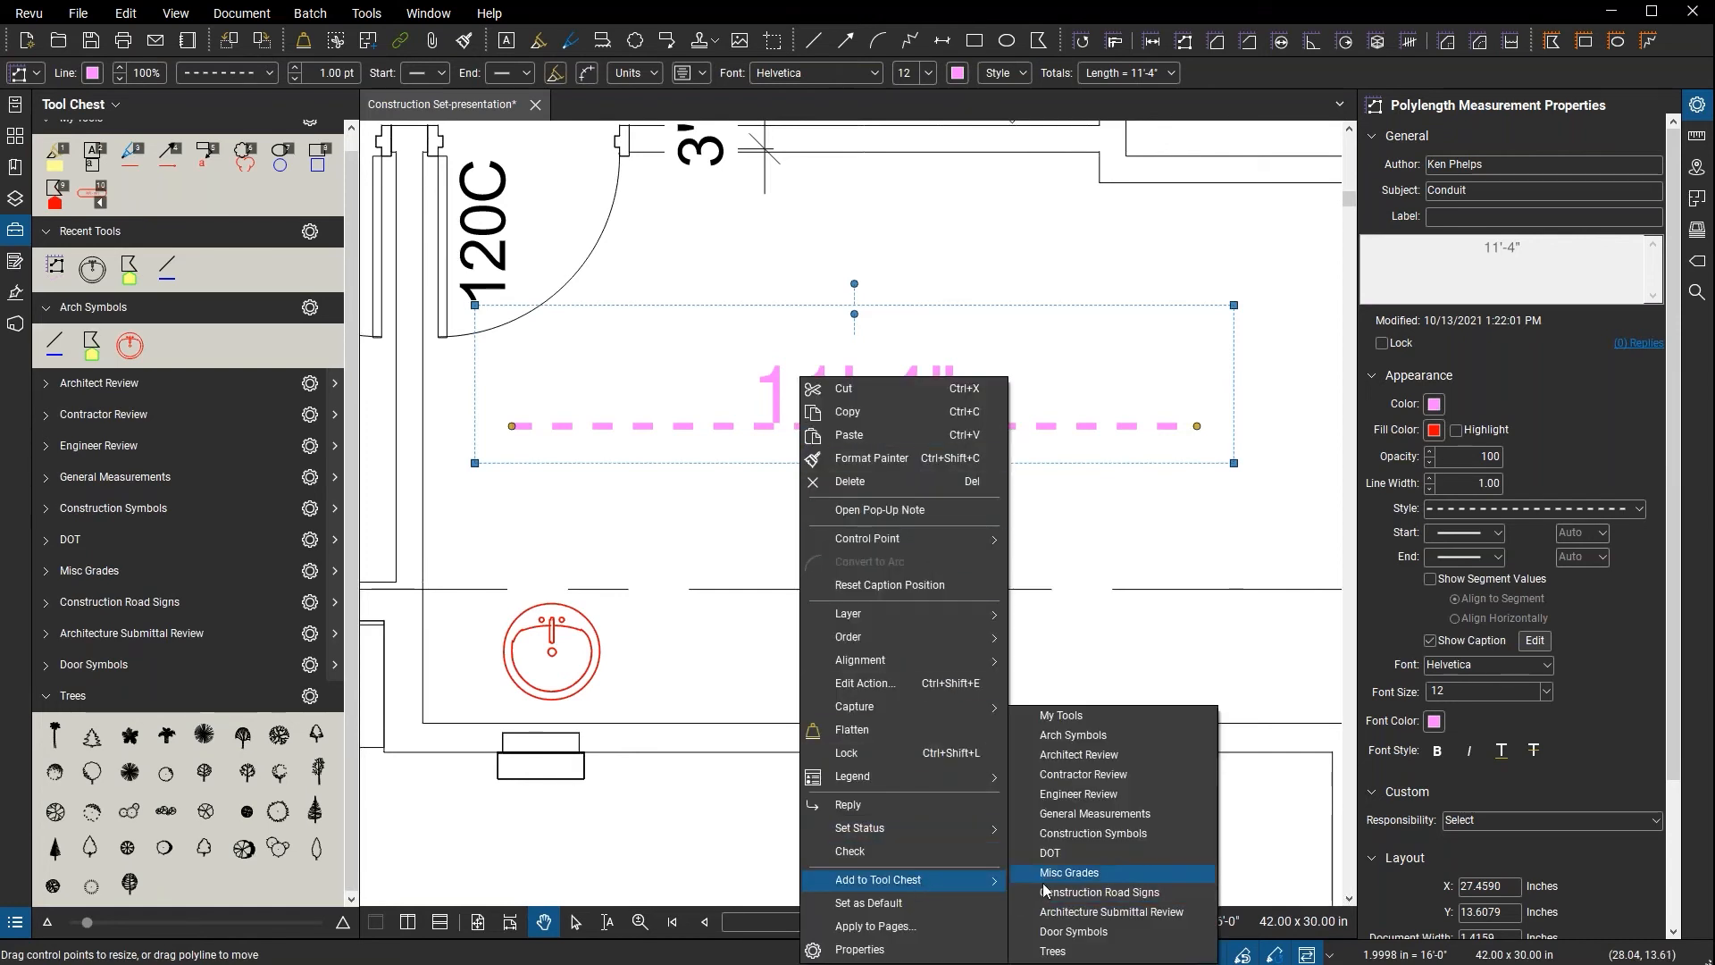
click(1088, 739)
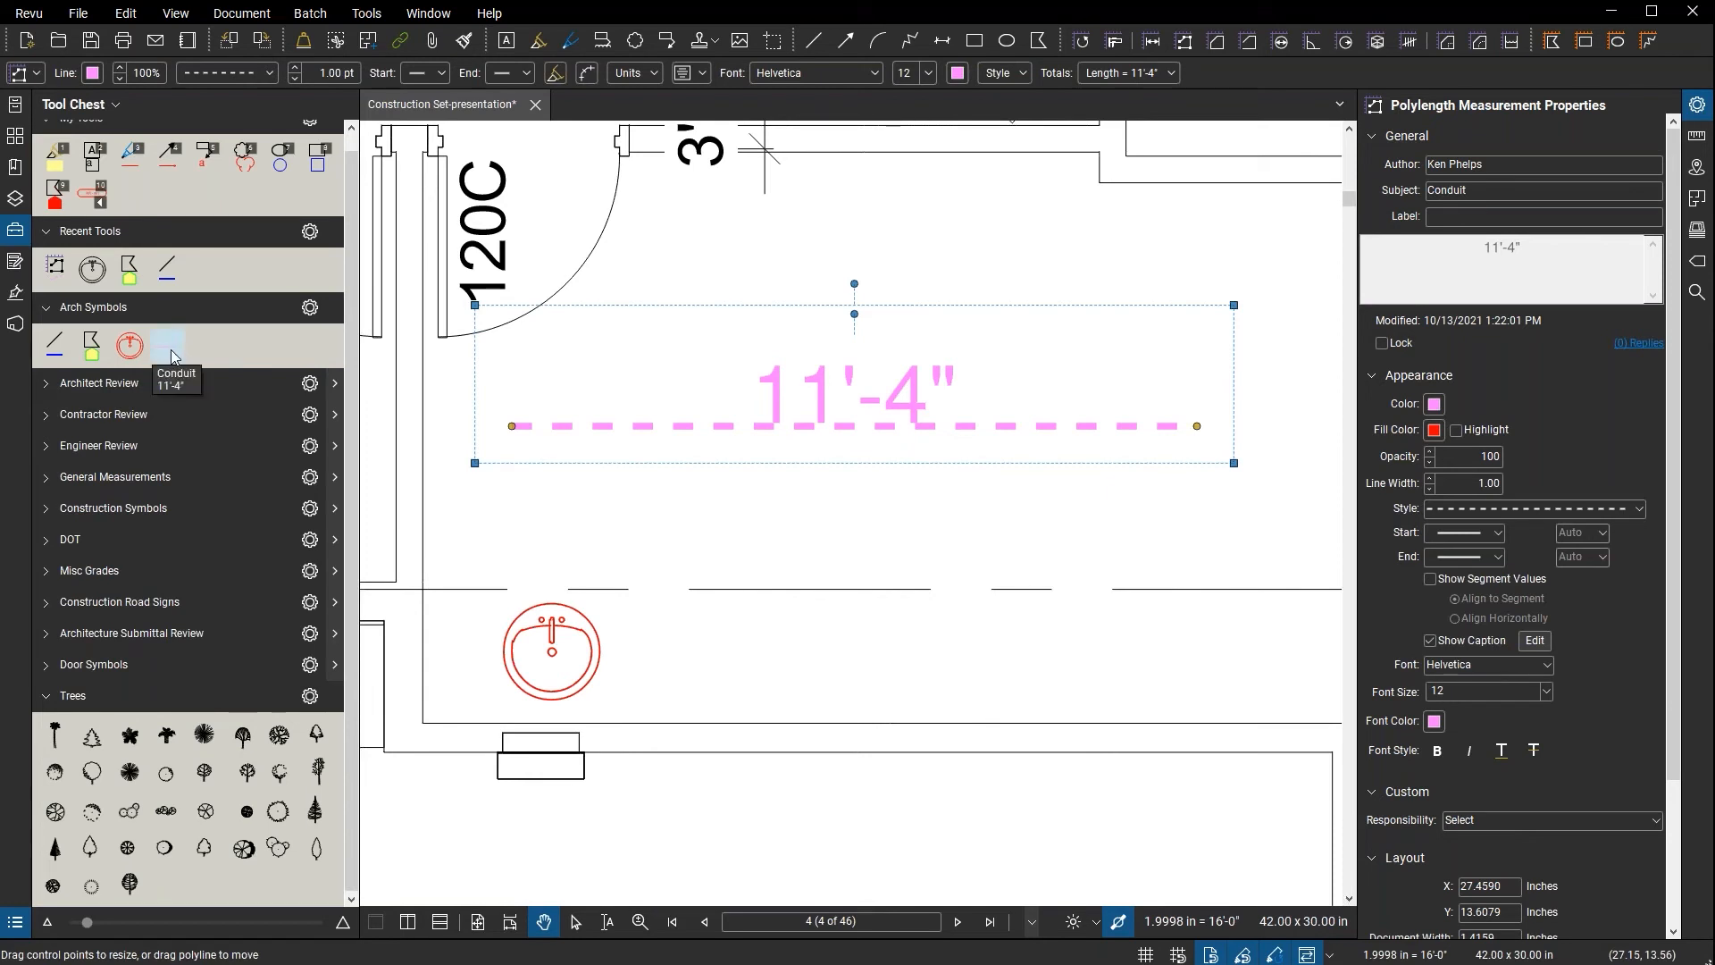
key(ctrl)
key(ctrl)
key(ctrl)
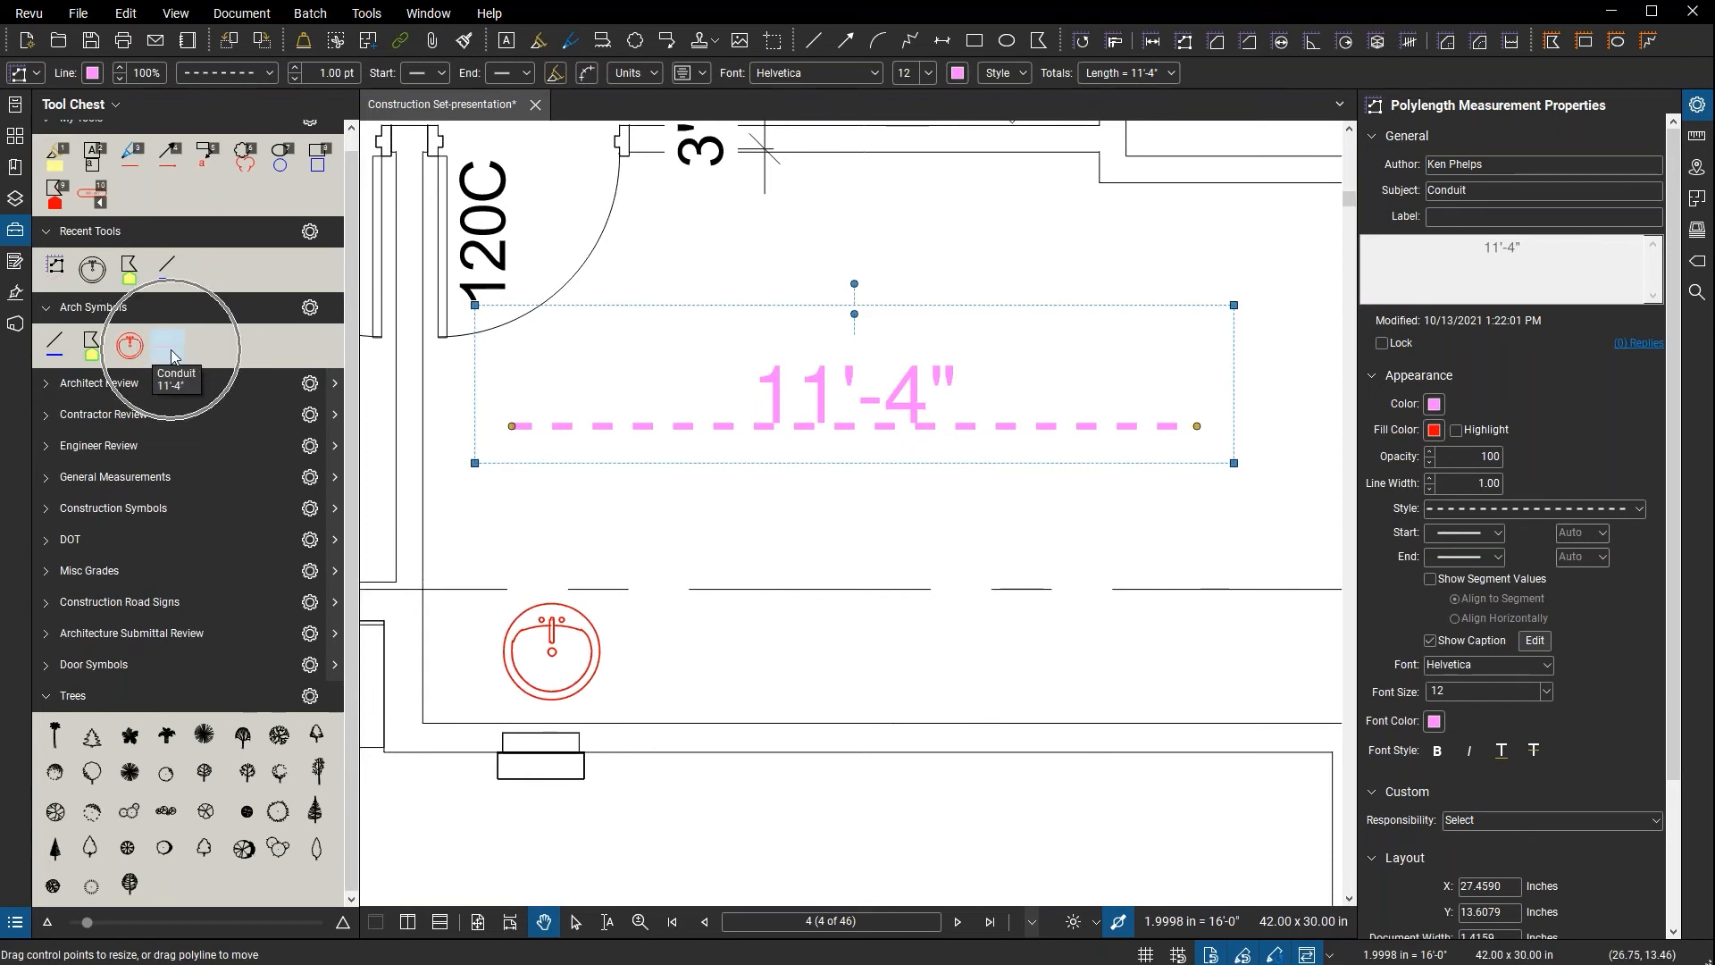
- Place a copy of the Conduit tool from Arch Symbols just below the original measurement, above the red sink
click(170, 350)
click(509, 518)
scroll(508, 518, down, 2)
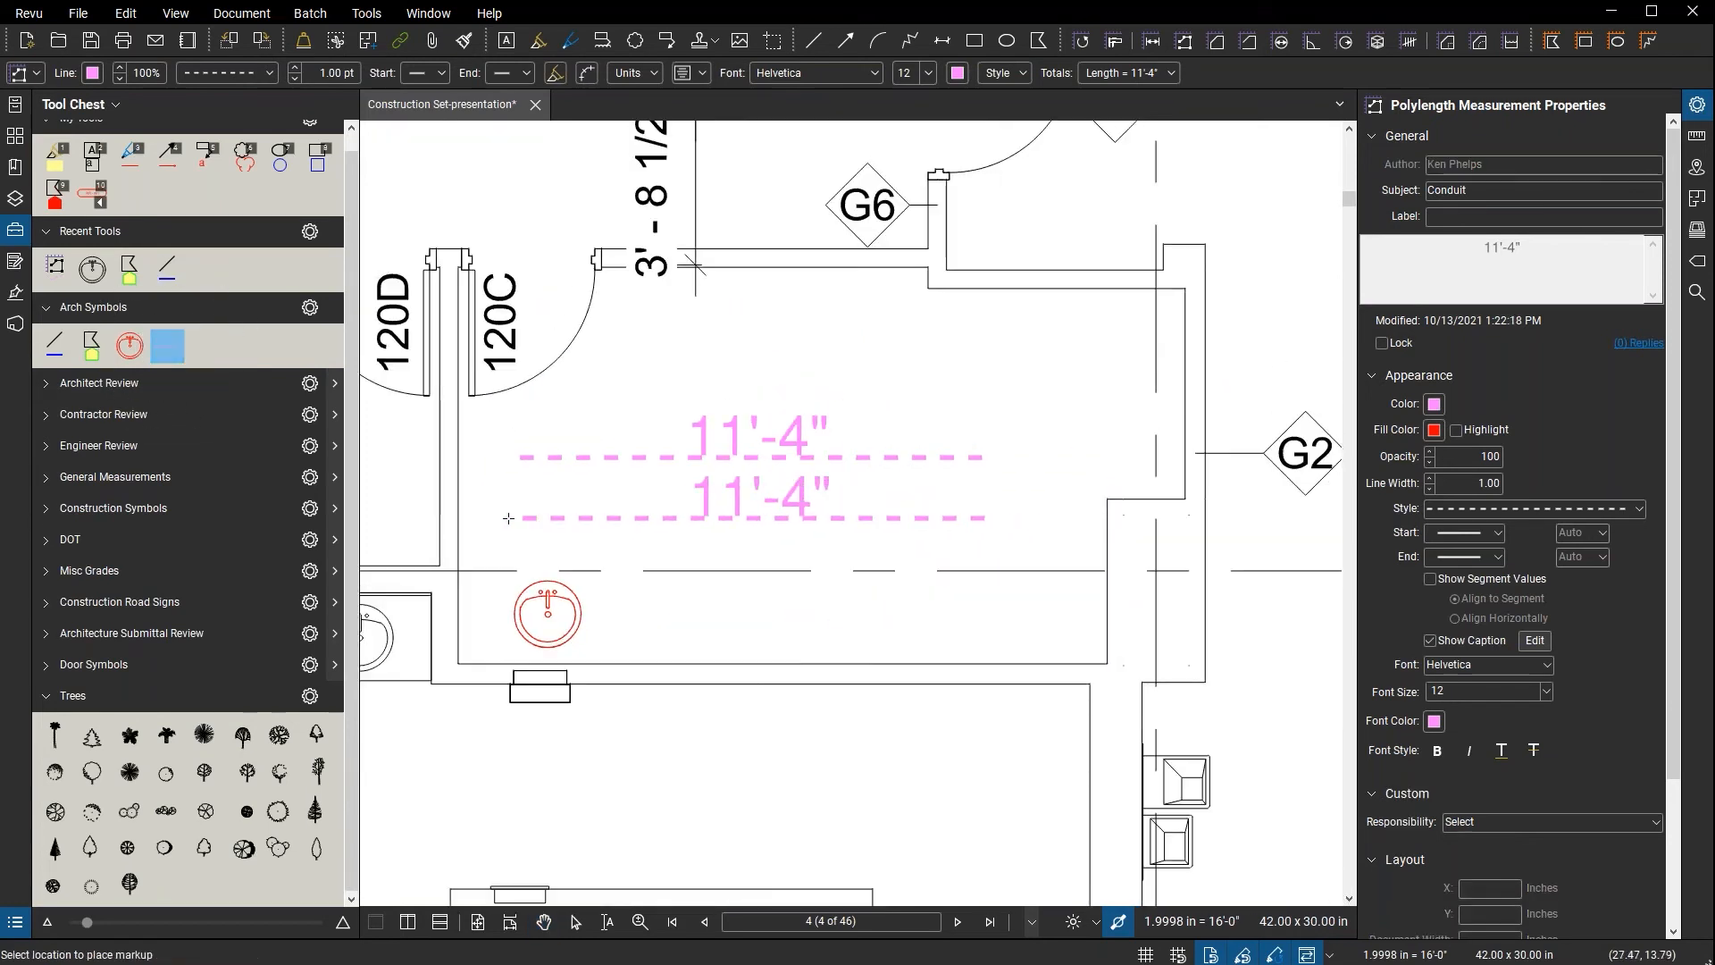
click(520, 520)
key(Escape)
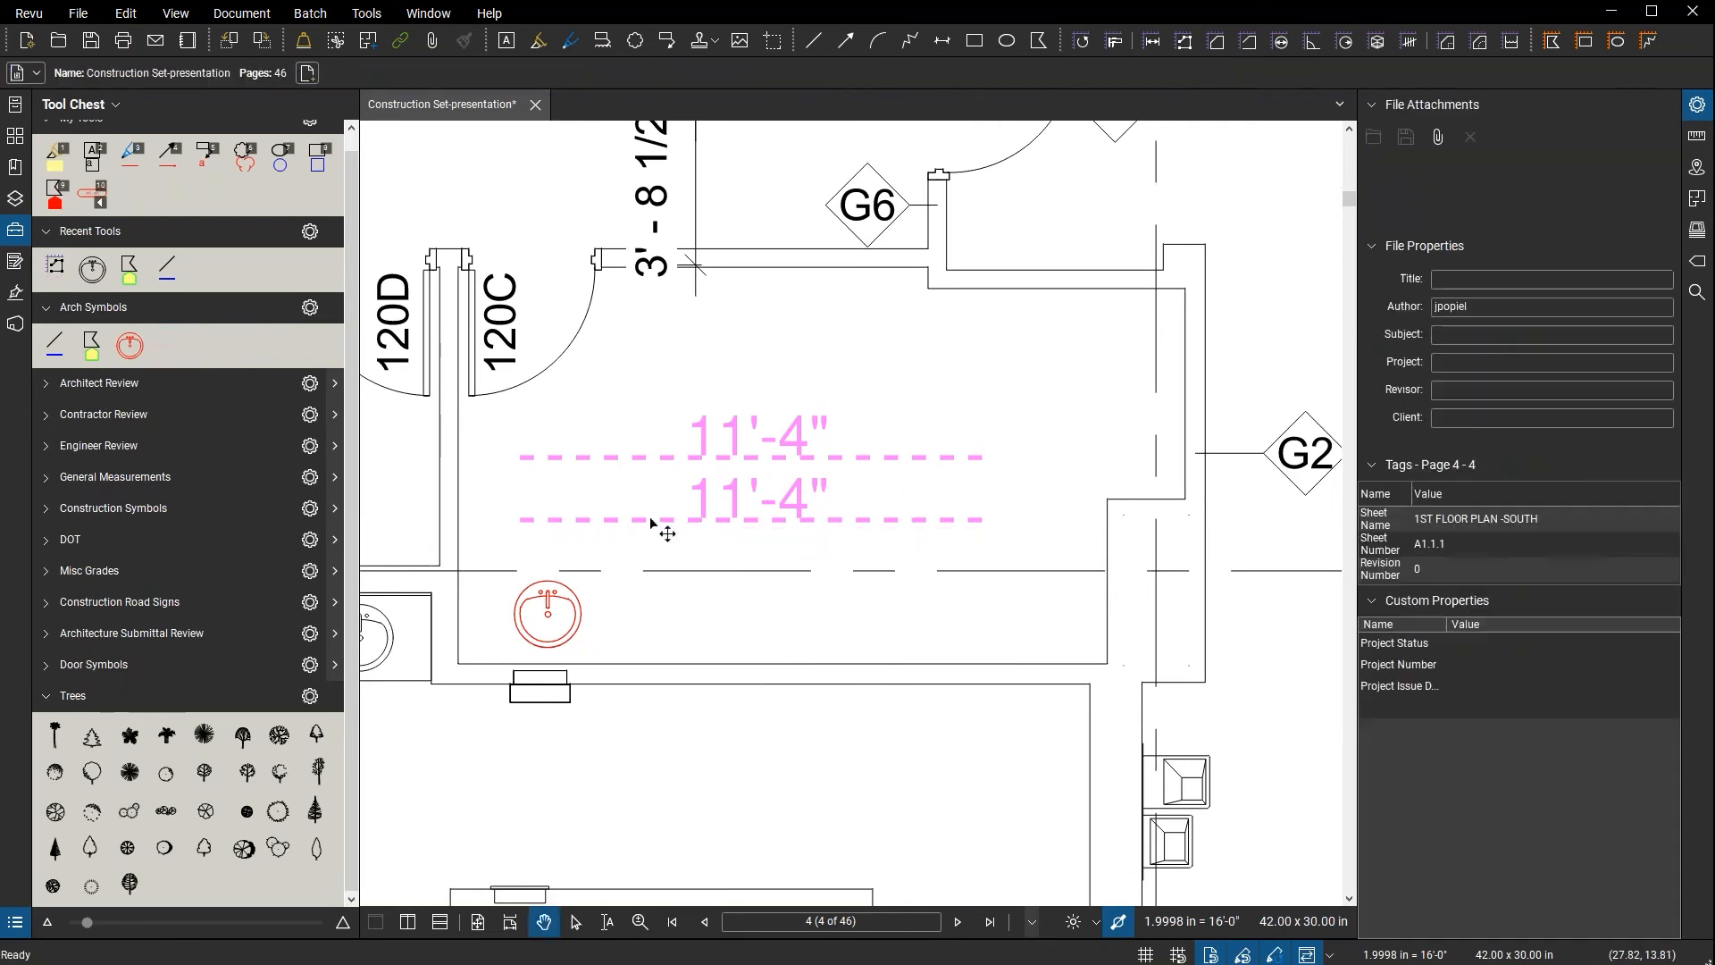
- Using the Conduit tool's properties only, draw a two-segment run about 61'-4" long down past rooms 127 and 128, ending above the lower sink row
click(169, 348)
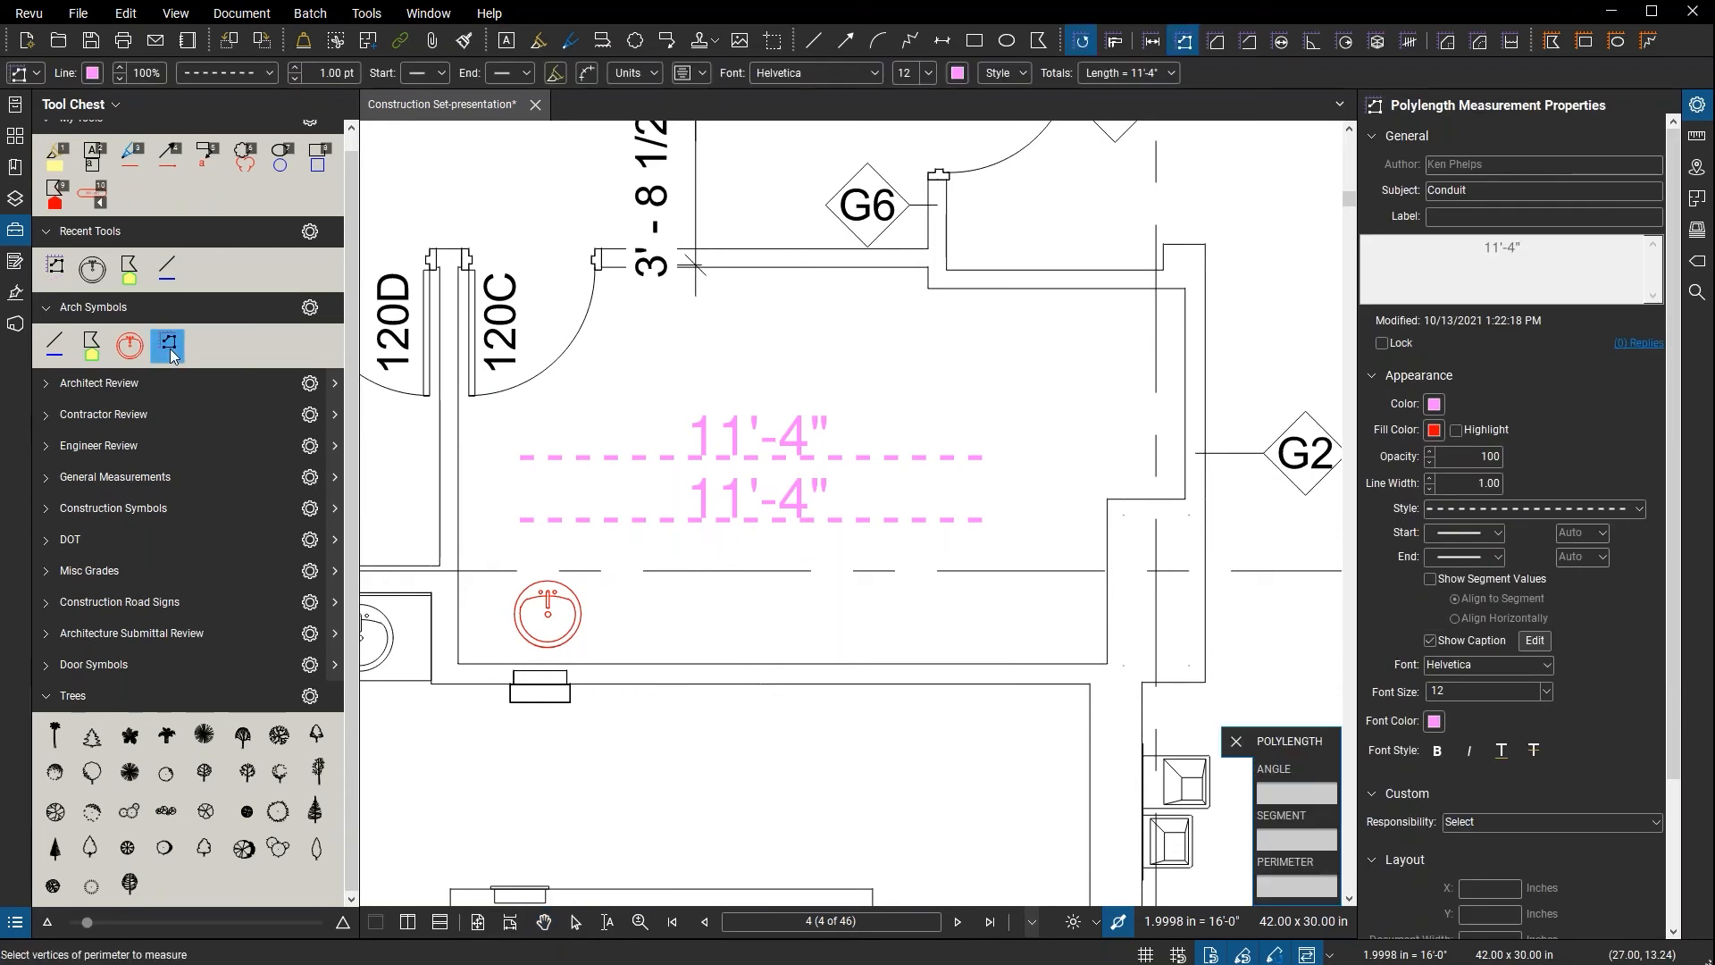
scroll(933, 534, down, 2)
drag(915, 557, 1113, 209)
scroll(1090, 271, down, 2)
mouse_move(1087, 277)
mouse_down()
mouse_move(788, 336)
mouse_move(846, 326)
mouse_move(913, 383)
mouse_up()
scroll(786, 336, down, 1)
click(953, 203)
click(953, 824)
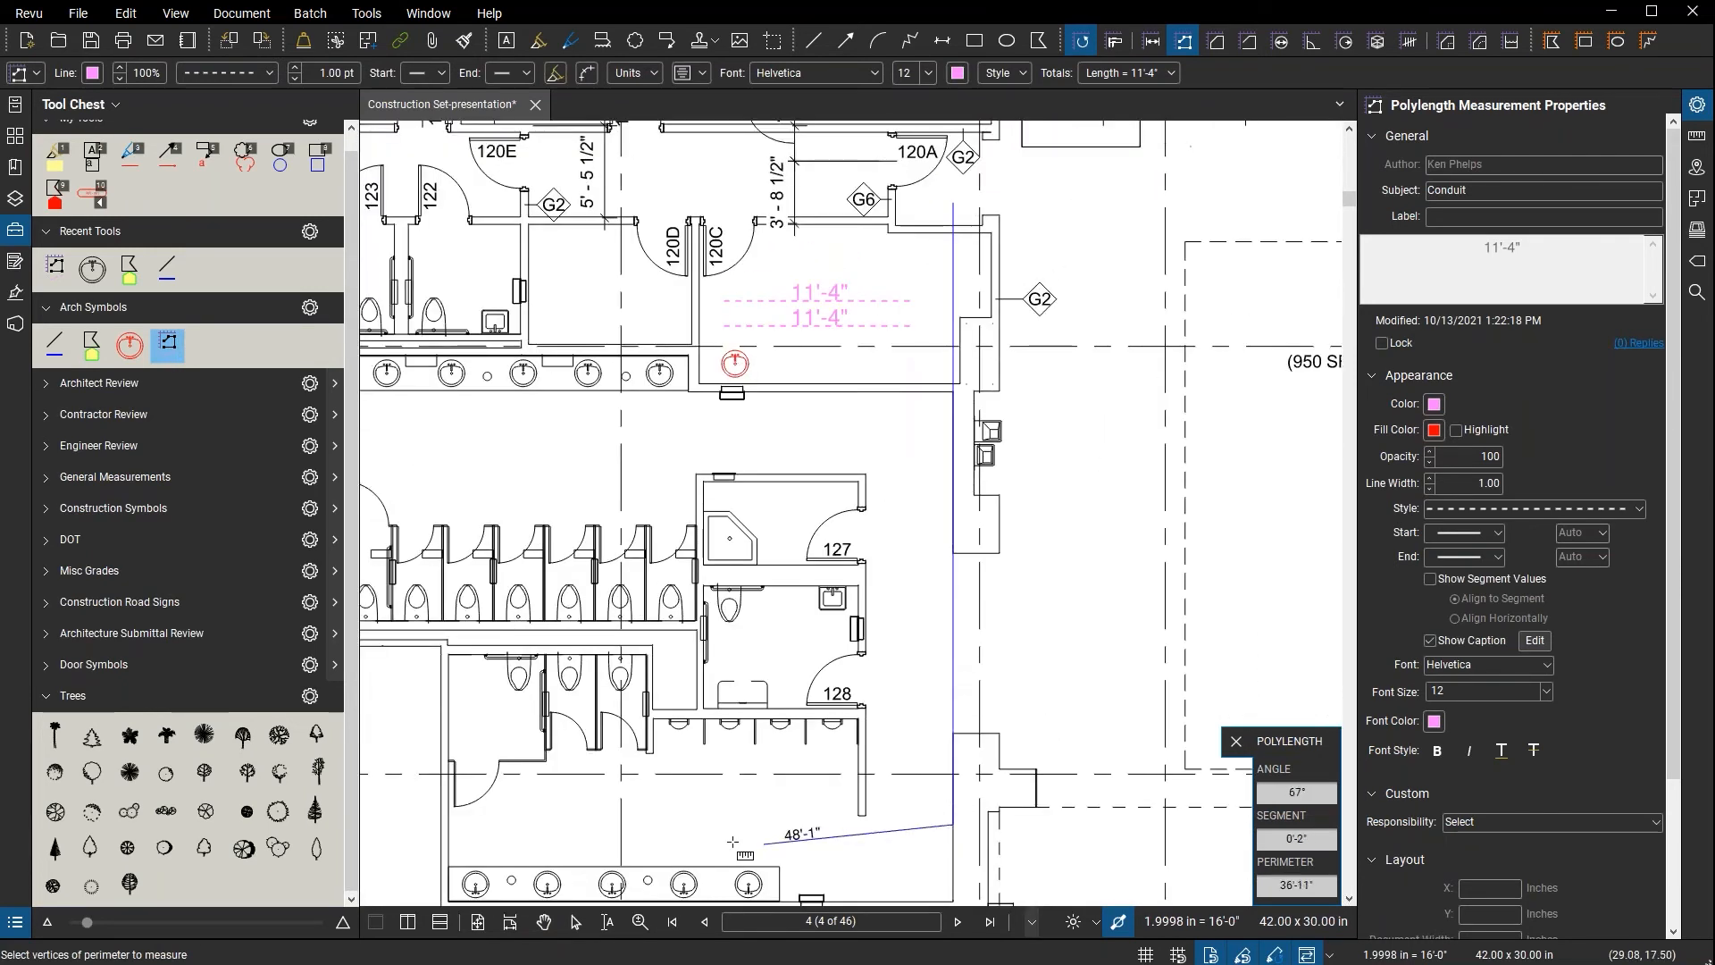
click(541, 825)
key(Return)
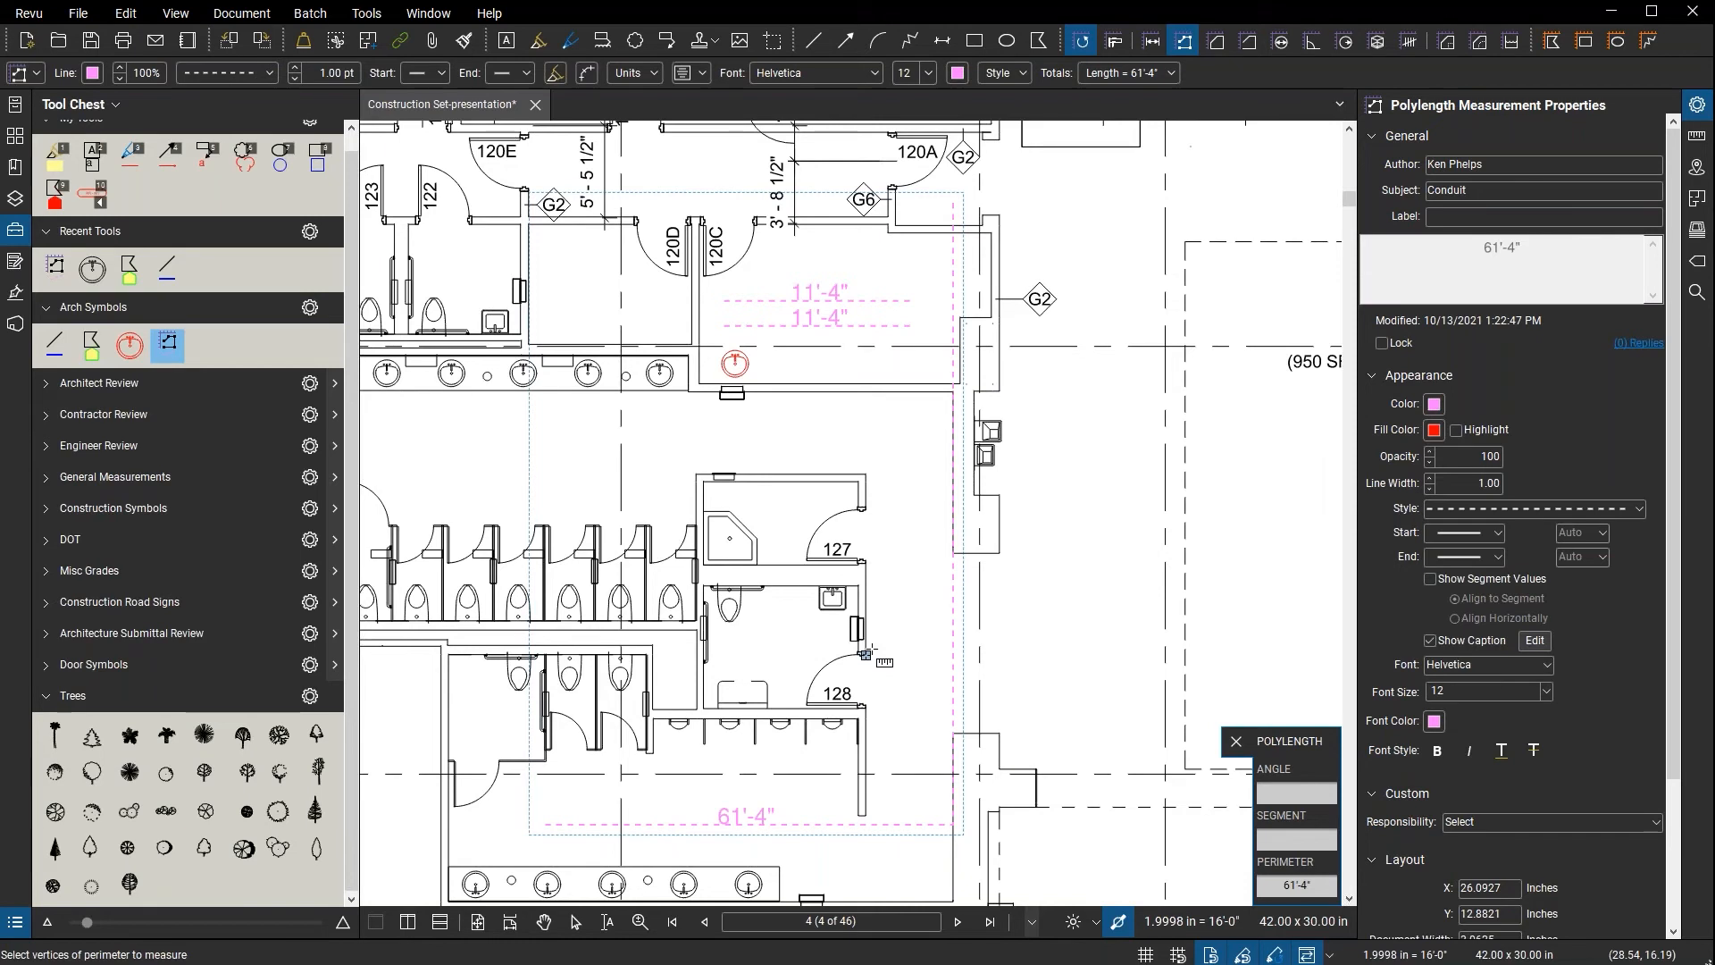
drag(924, 597, 1048, 408)
key(Escape)
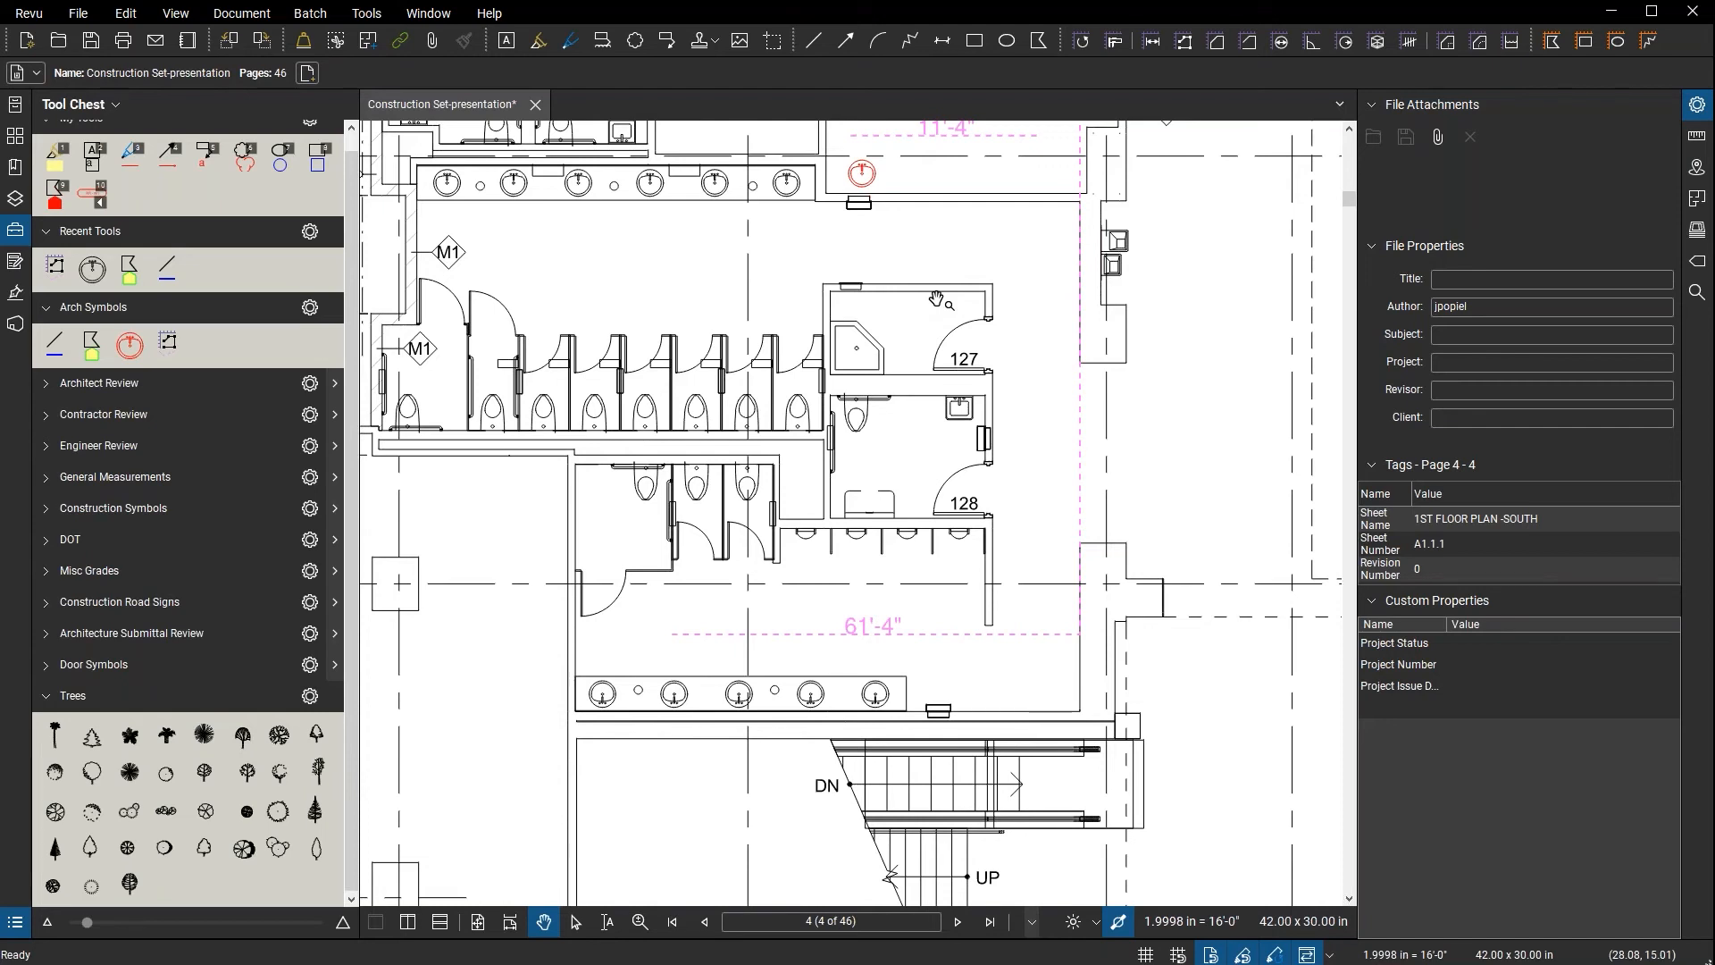
- Examine each Conduit entry and its measurement in the Markups List, with the properties panel hidden, and close the list
double_click(1354, 334)
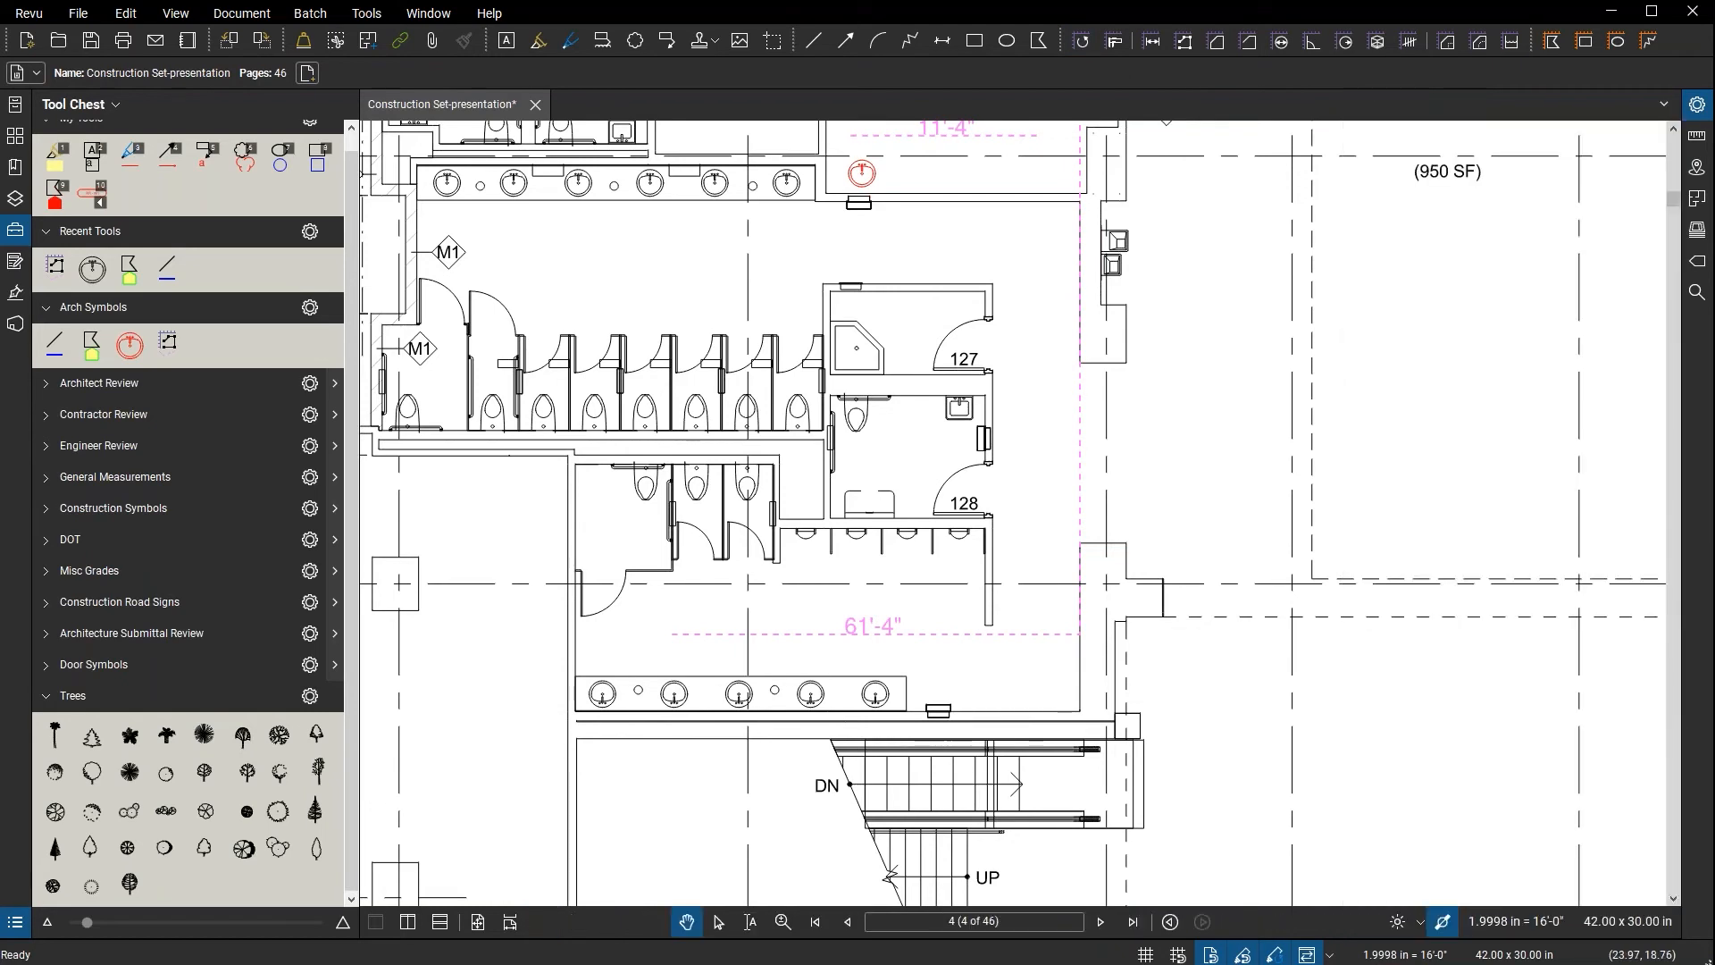
click(16, 922)
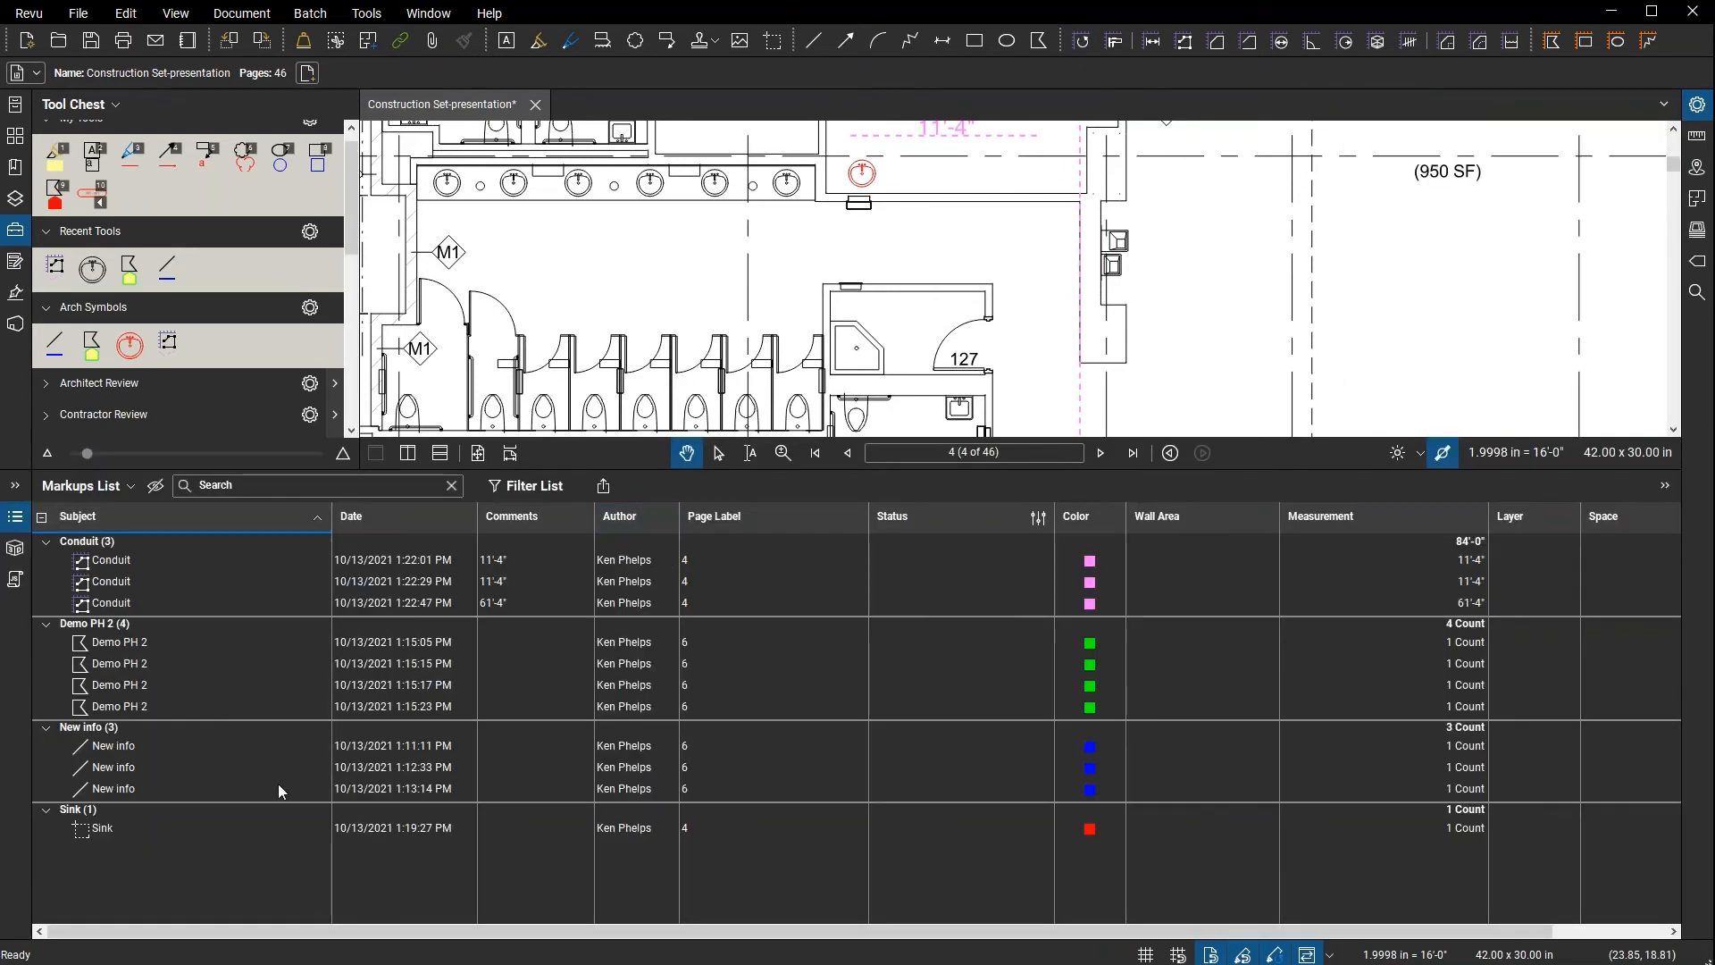
click(121, 562)
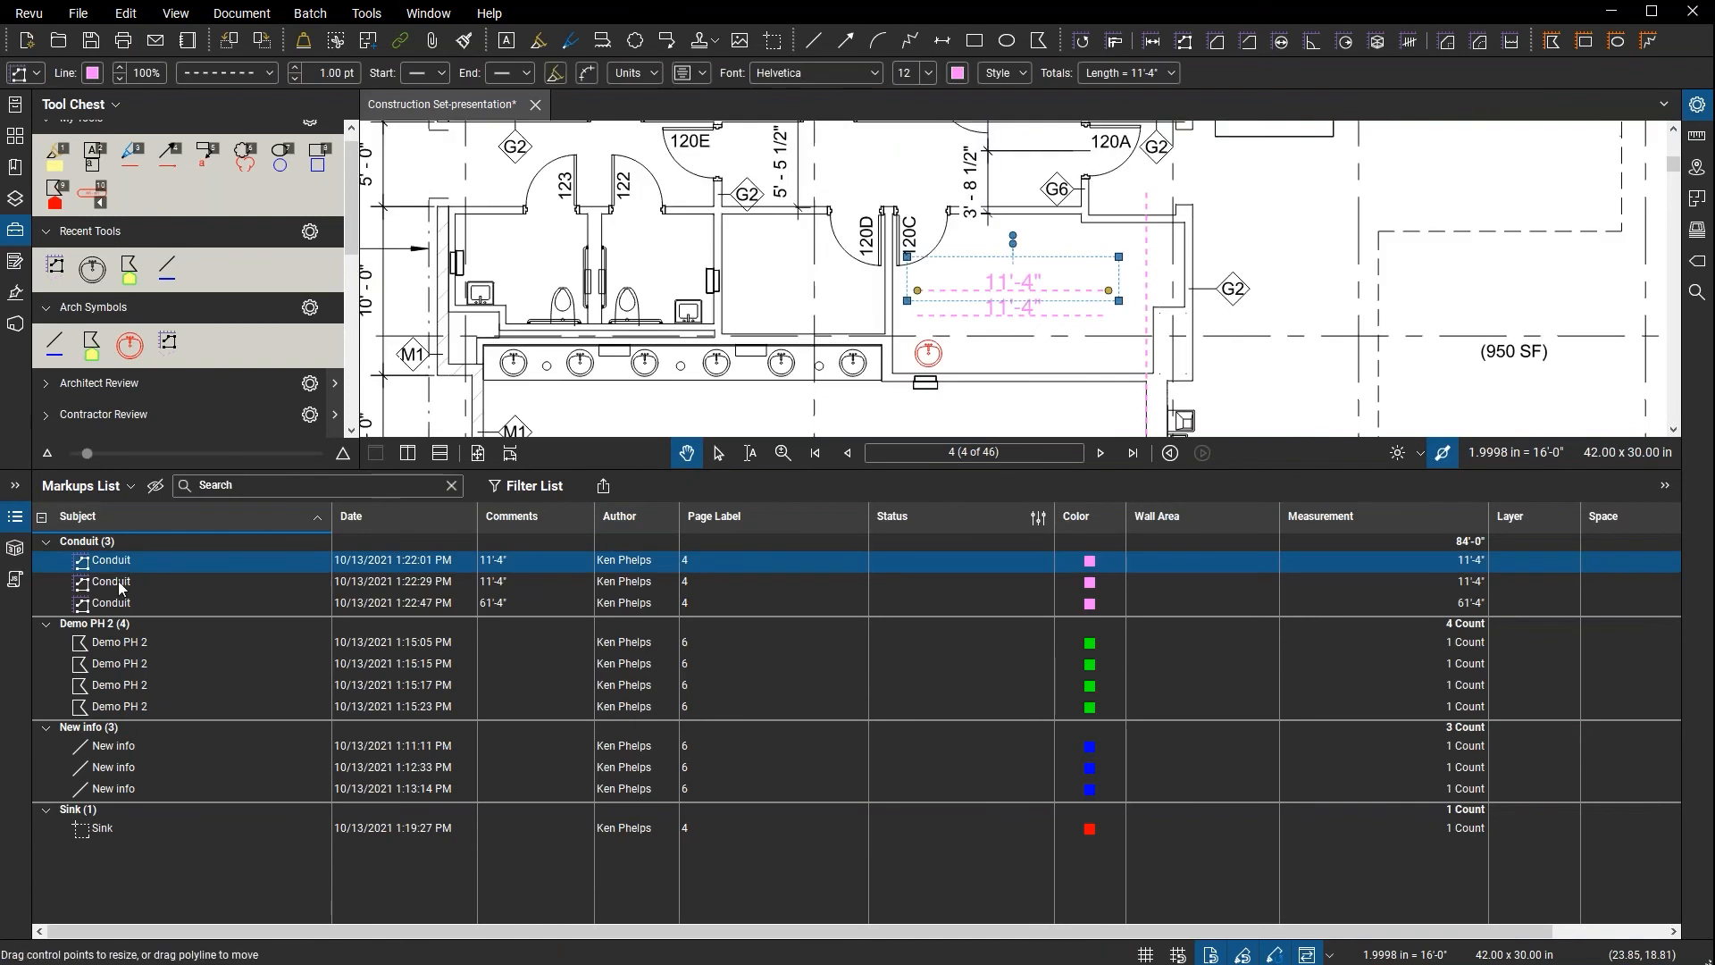
click(122, 585)
click(123, 605)
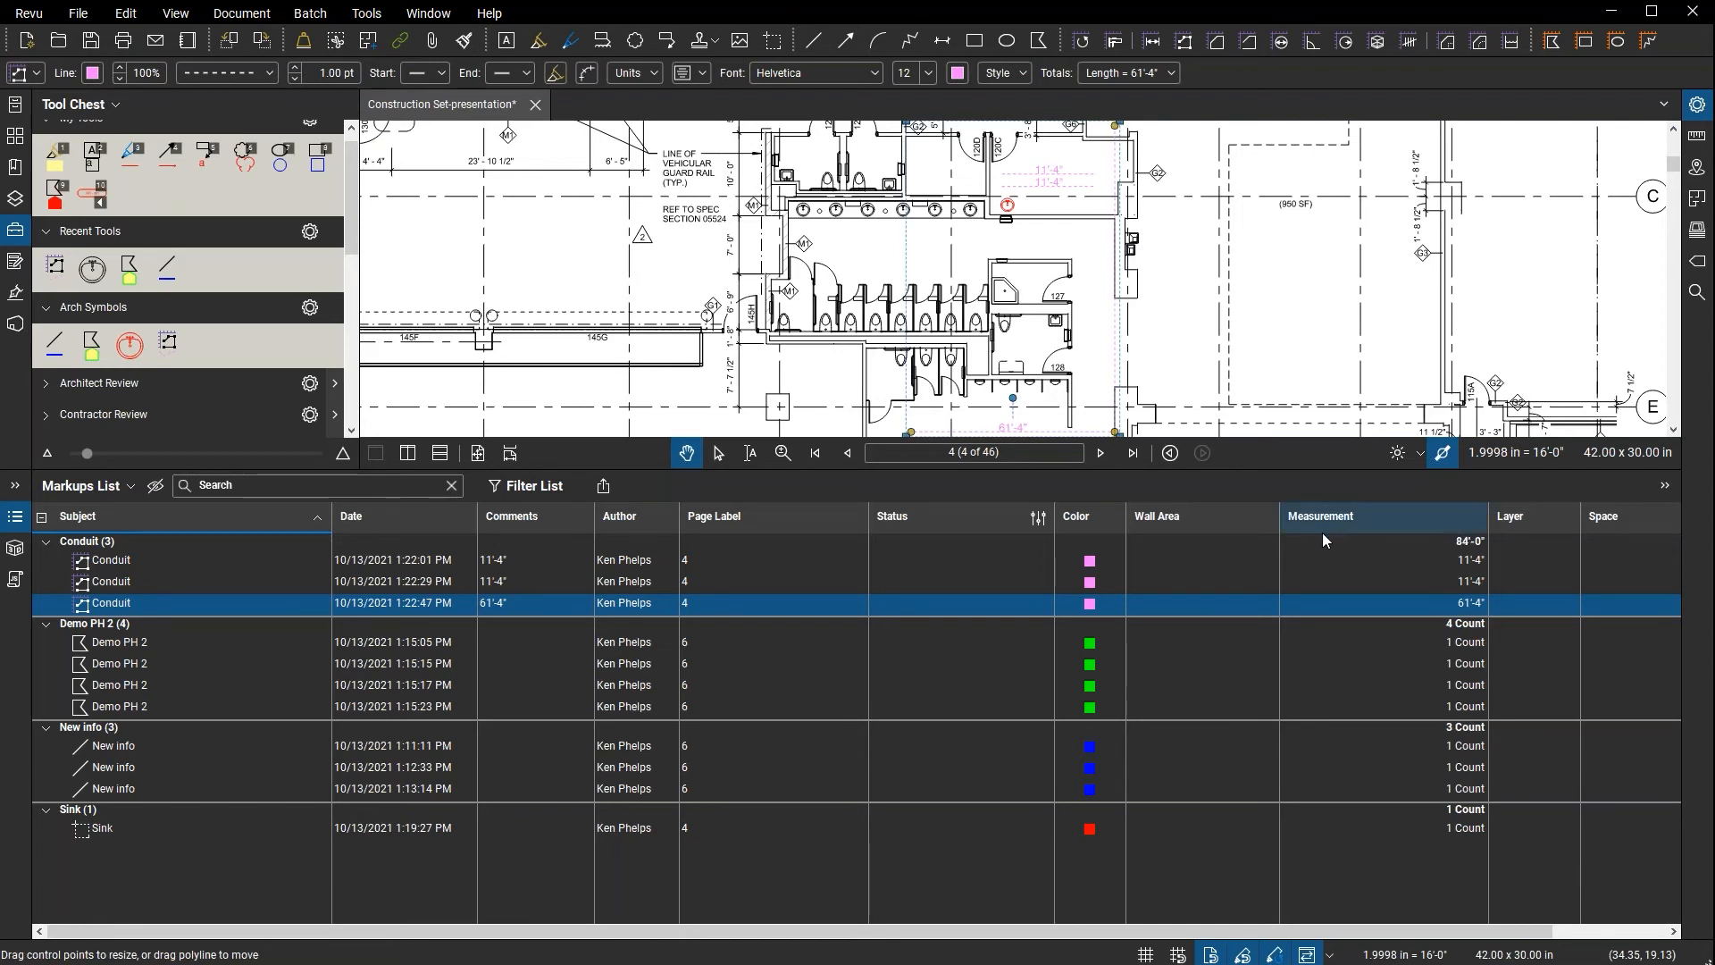
click(806, 471)
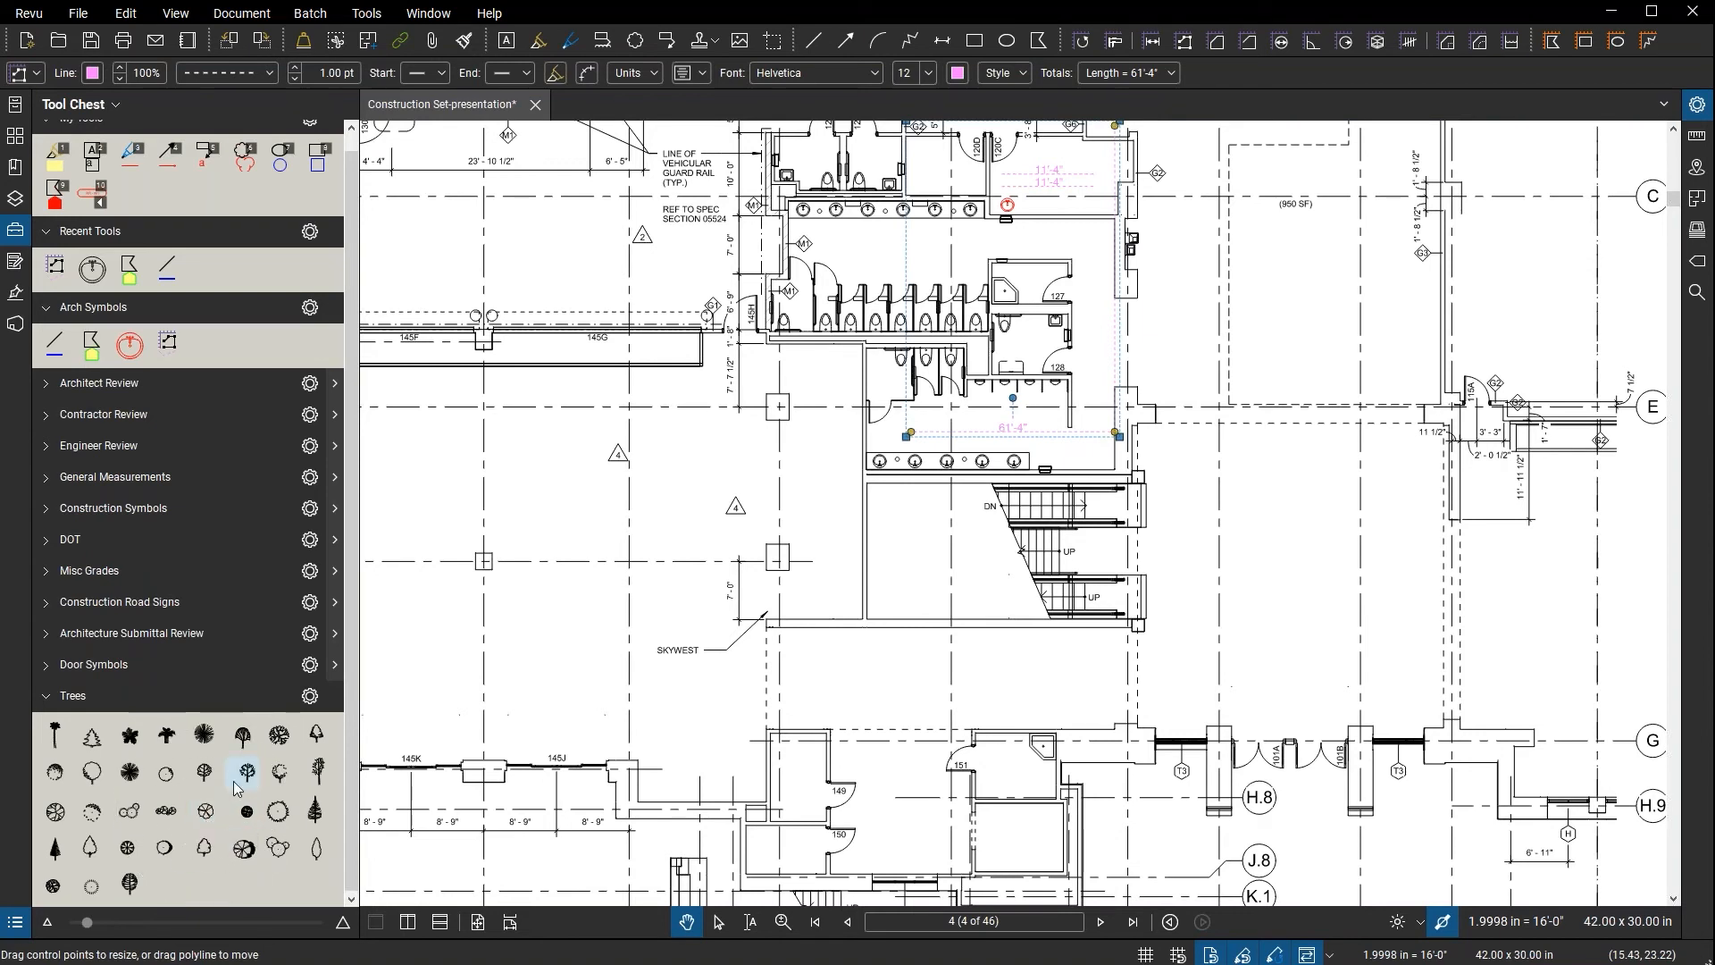
- Expand the Door Symbols tool set and apply the preset scale 1/4" = 1'-0" to it
click(55, 671)
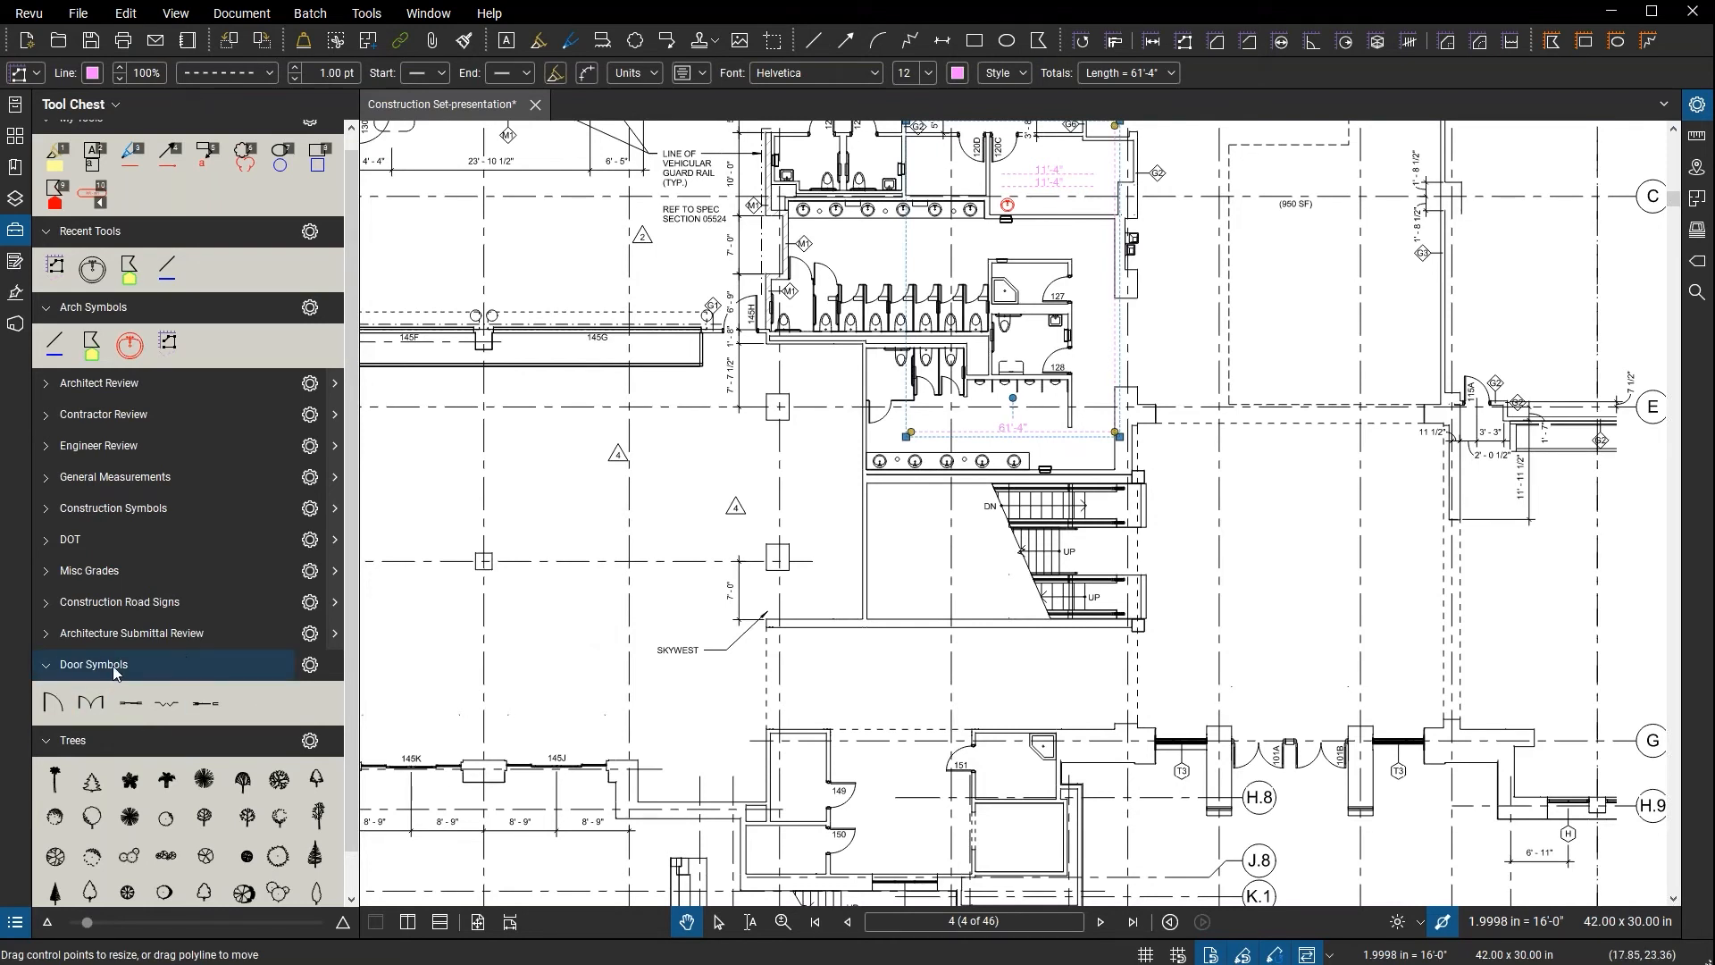
click(309, 666)
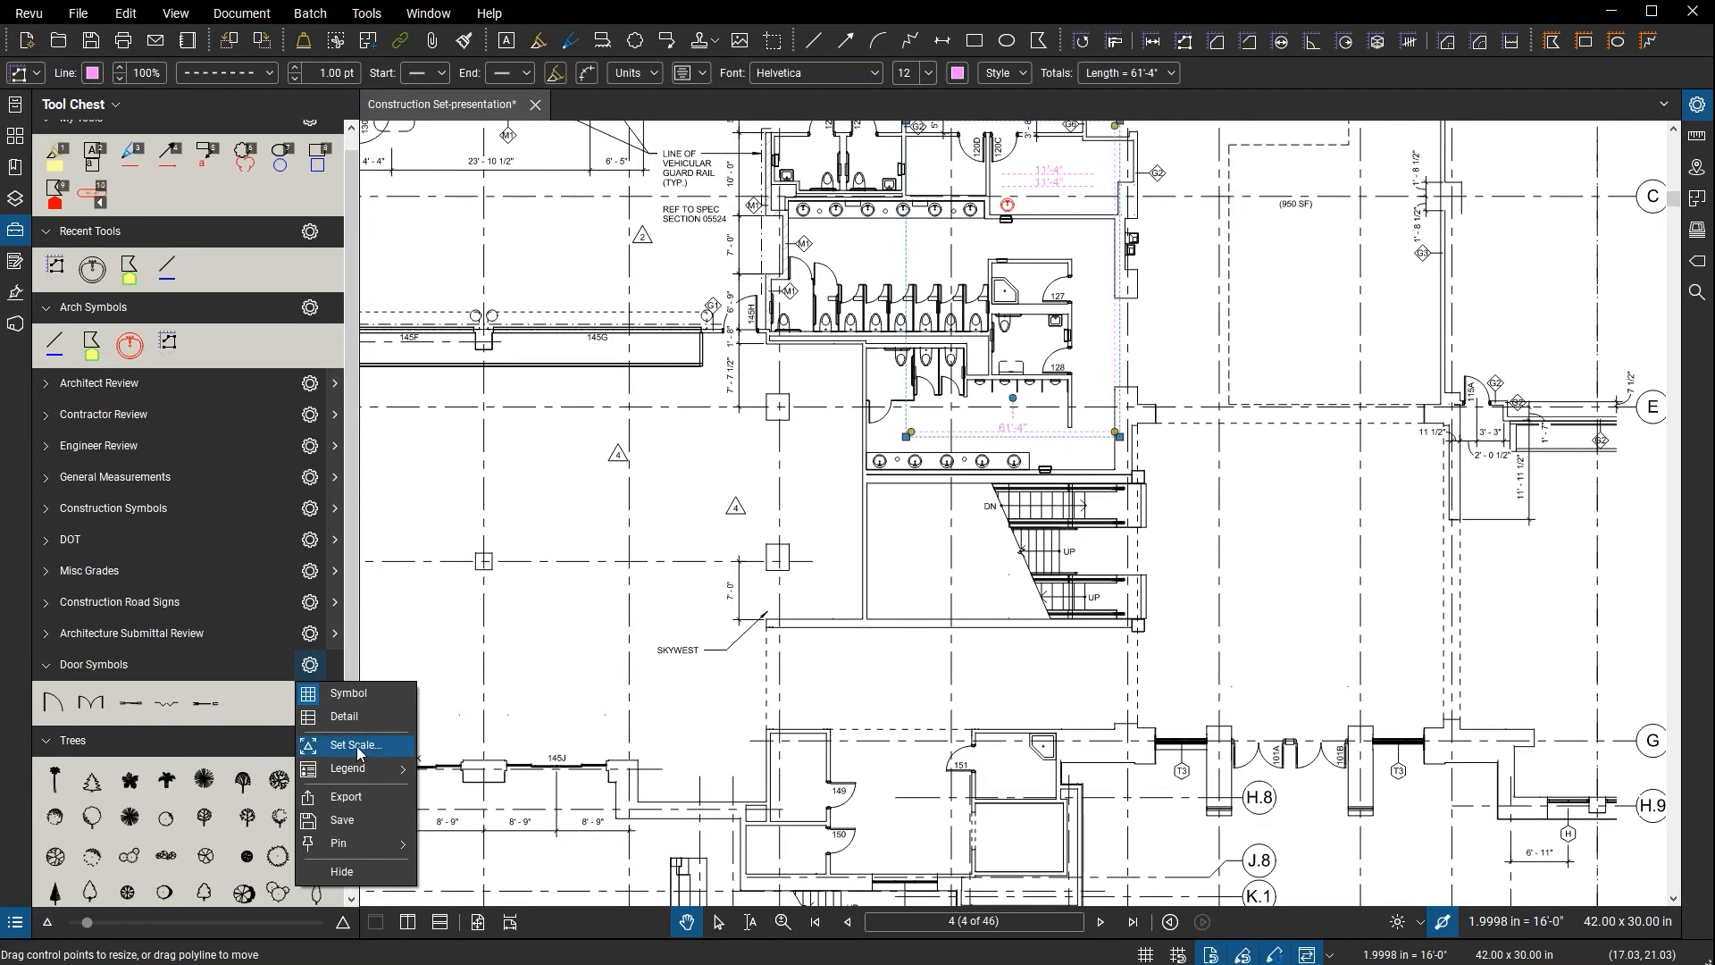
click(357, 746)
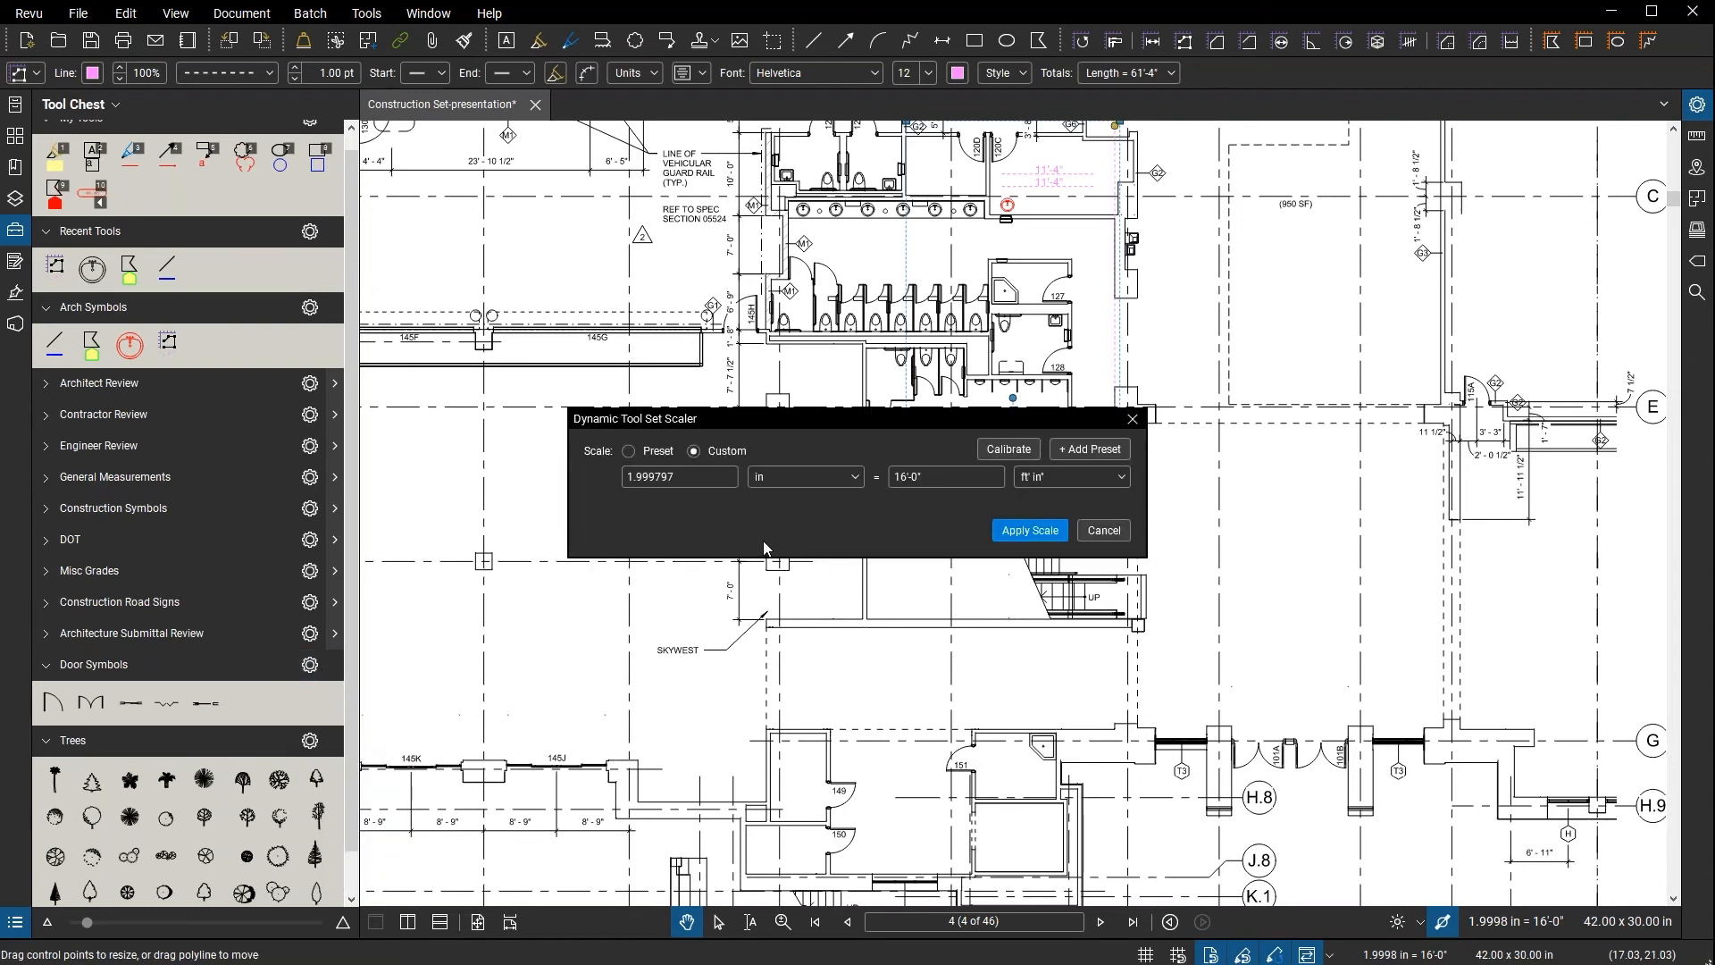
click(629, 451)
click(757, 474)
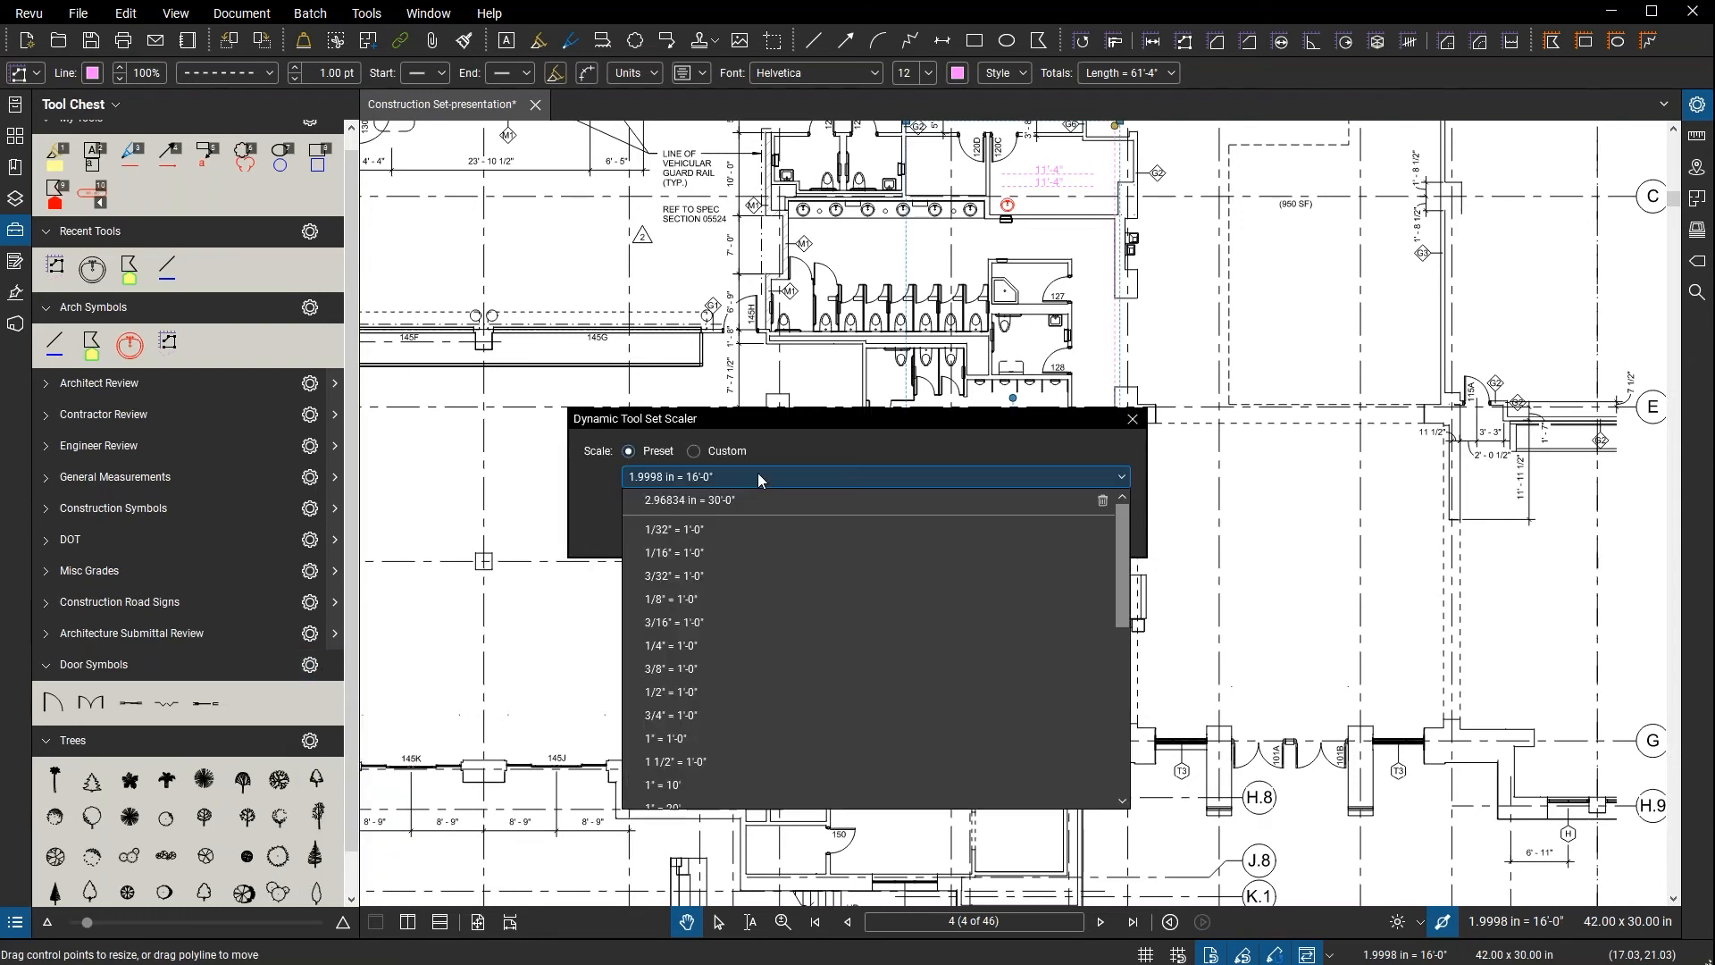
click(699, 644)
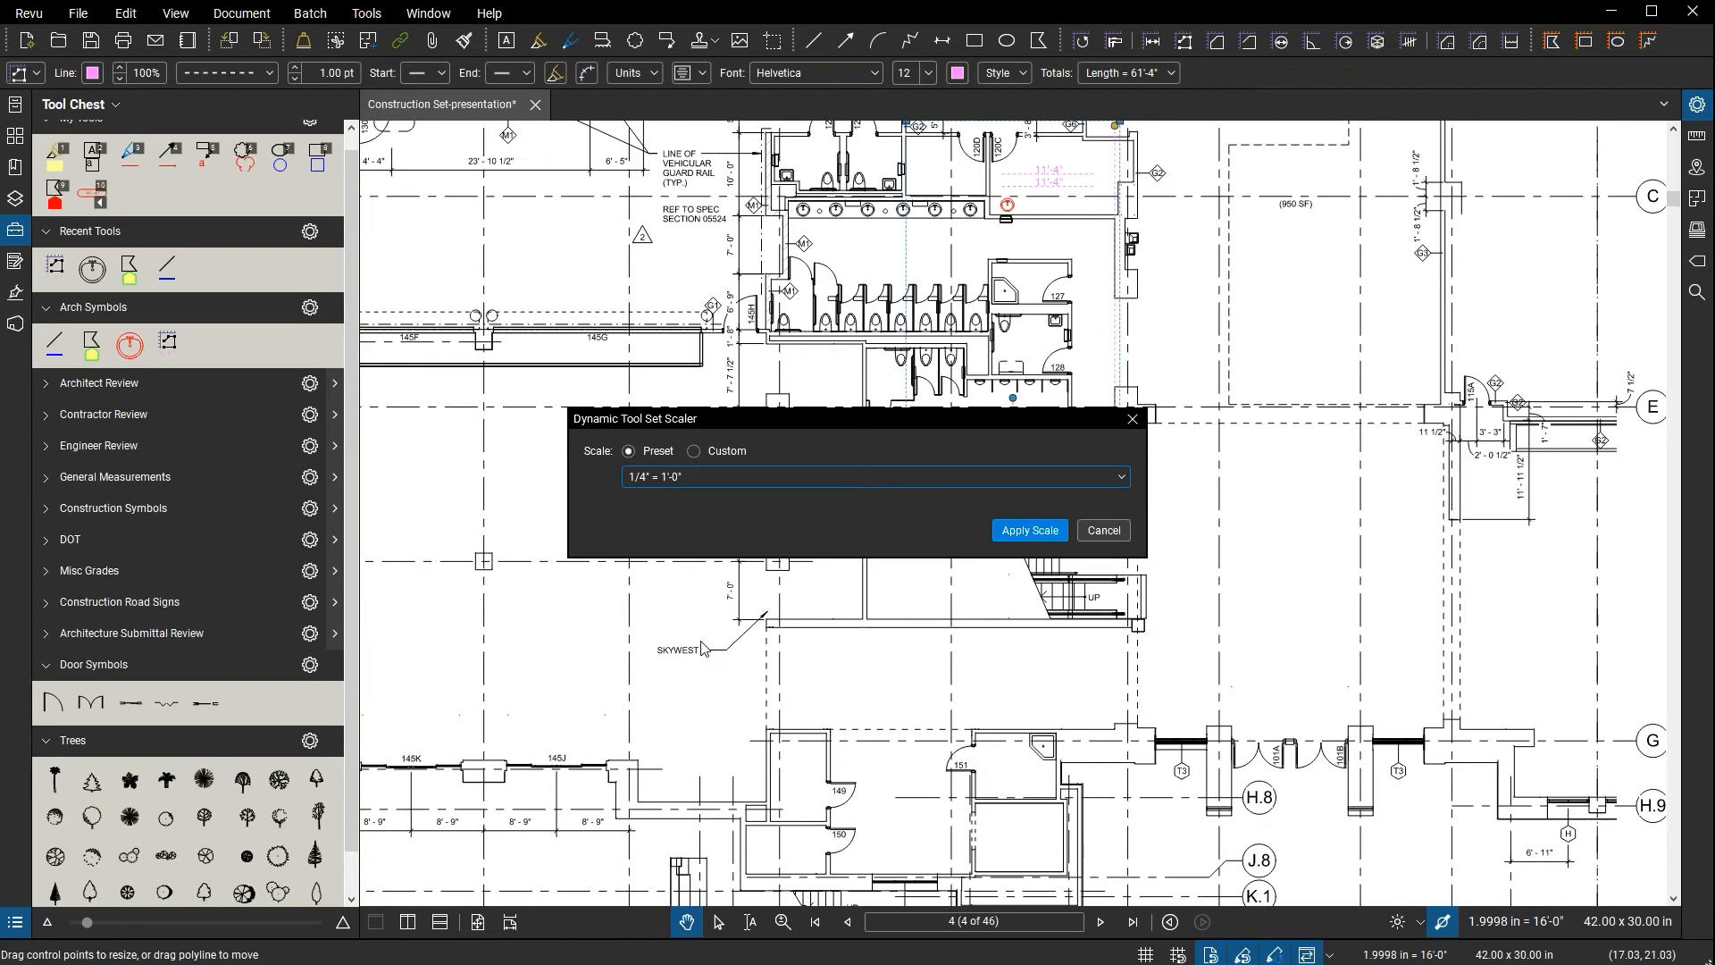
click(1034, 534)
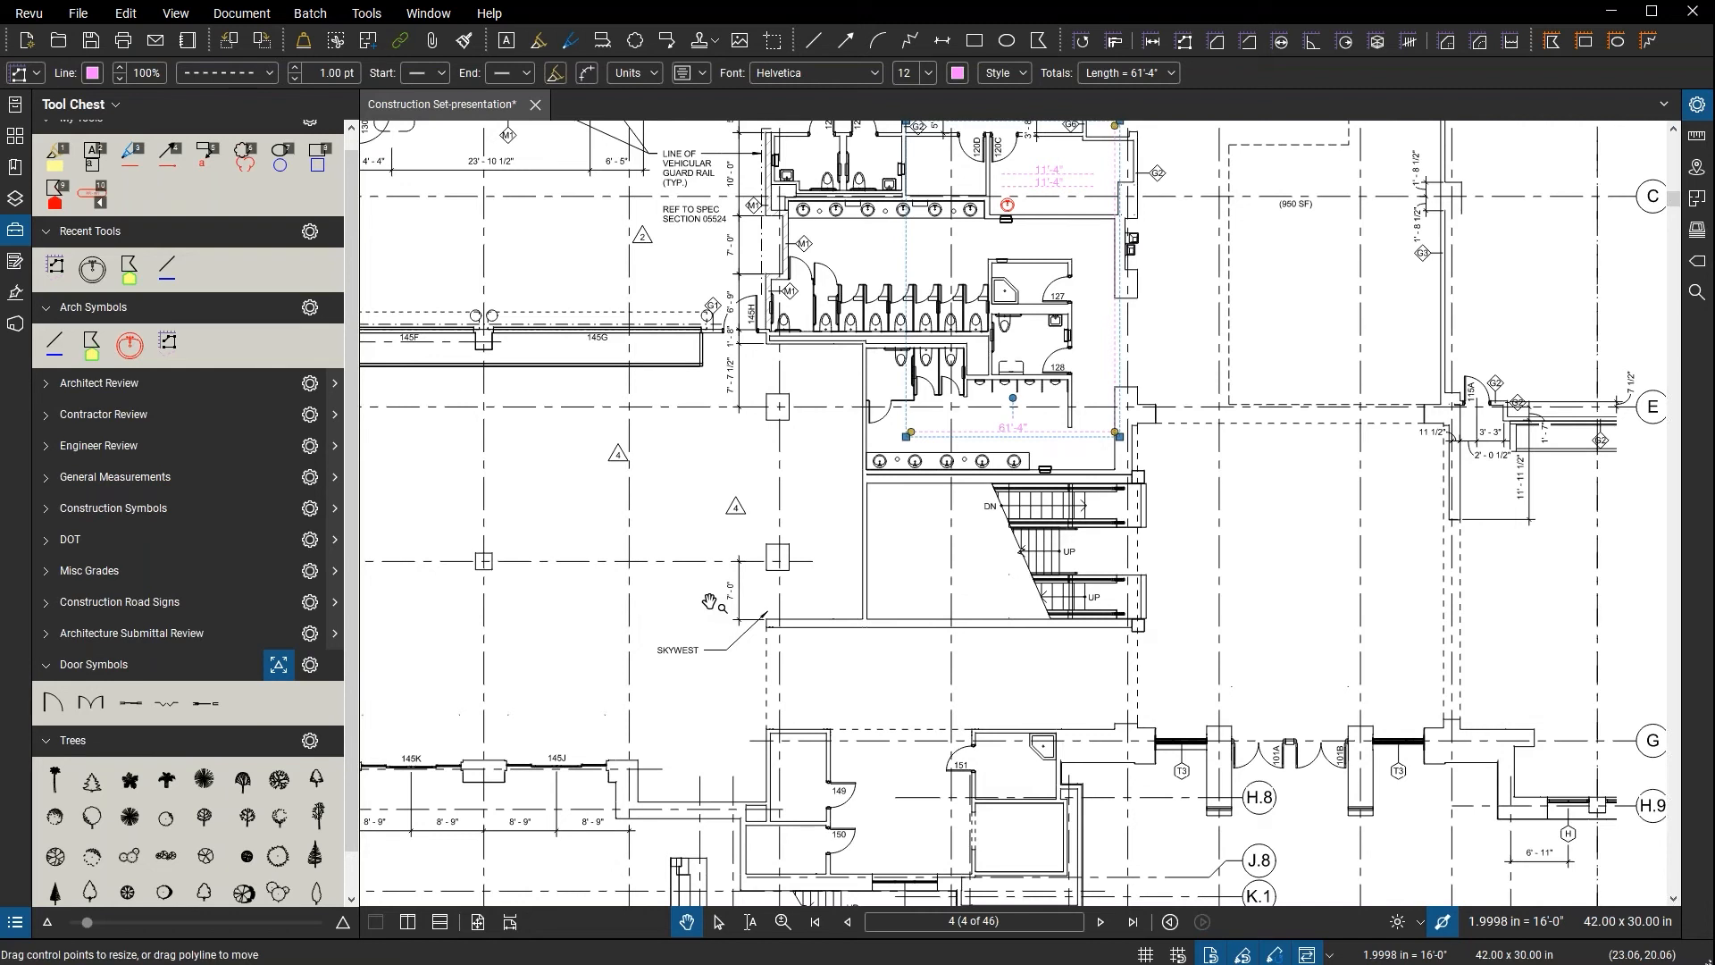
- Place a single swing door symbol from Door Symbols in the open area beside the revision 4 triangle
scroll(740, 534, down, 1)
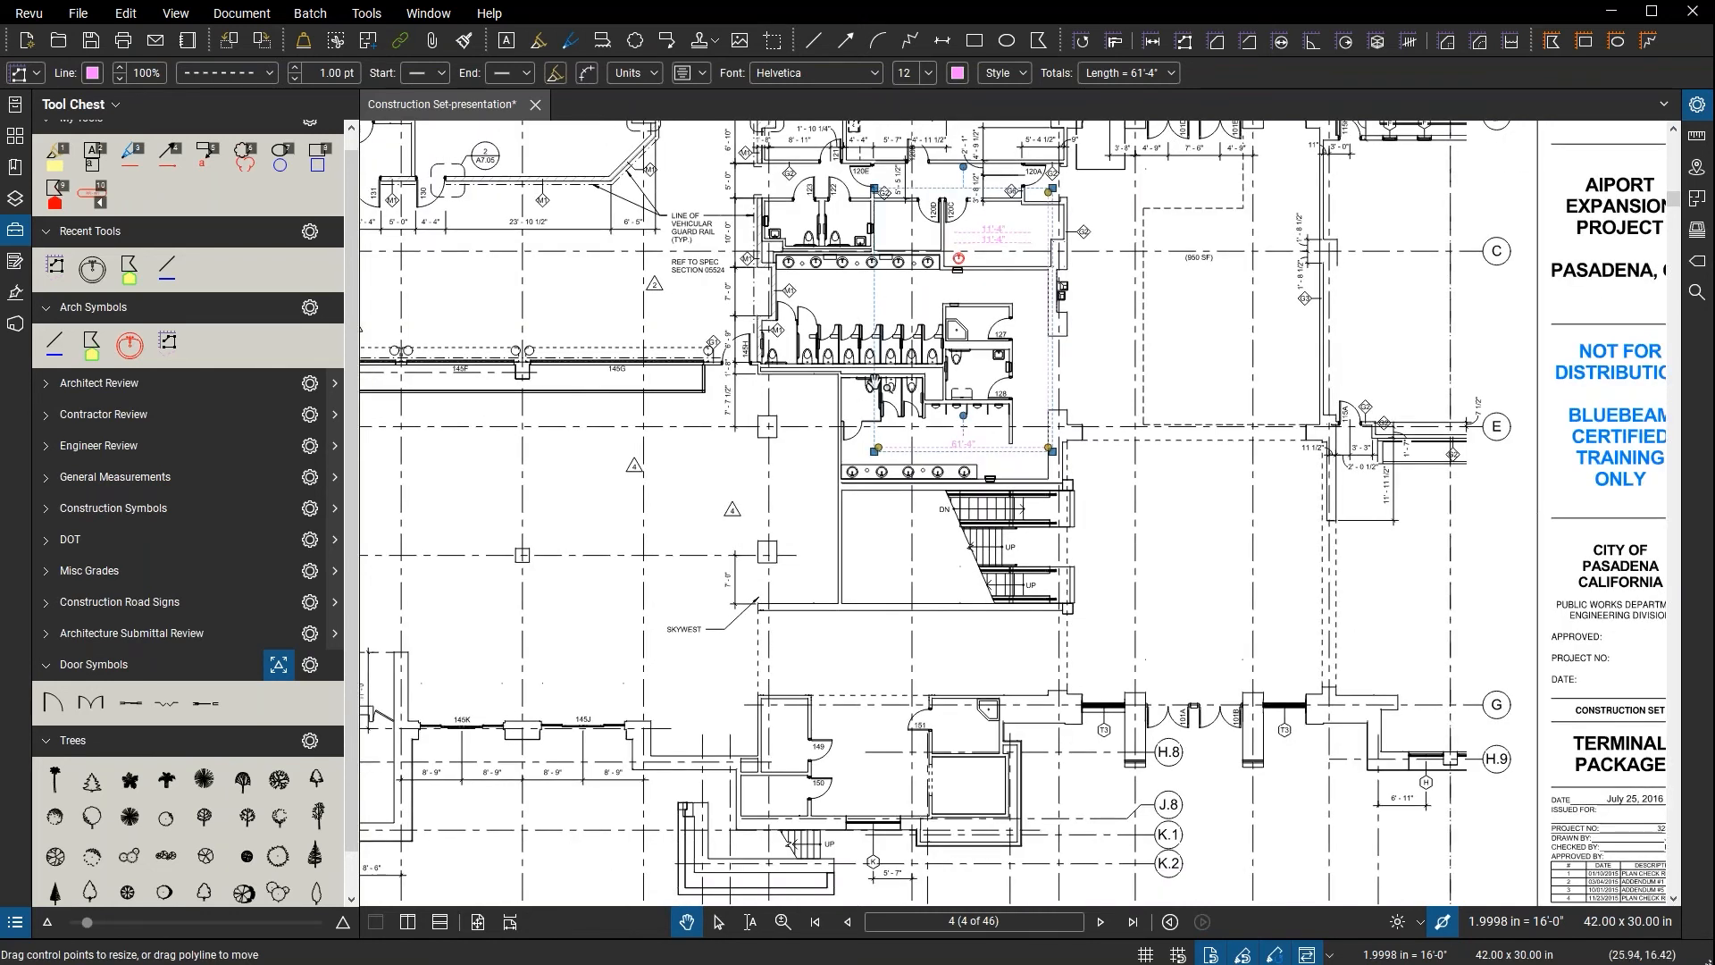
drag(921, 519, 982, 398)
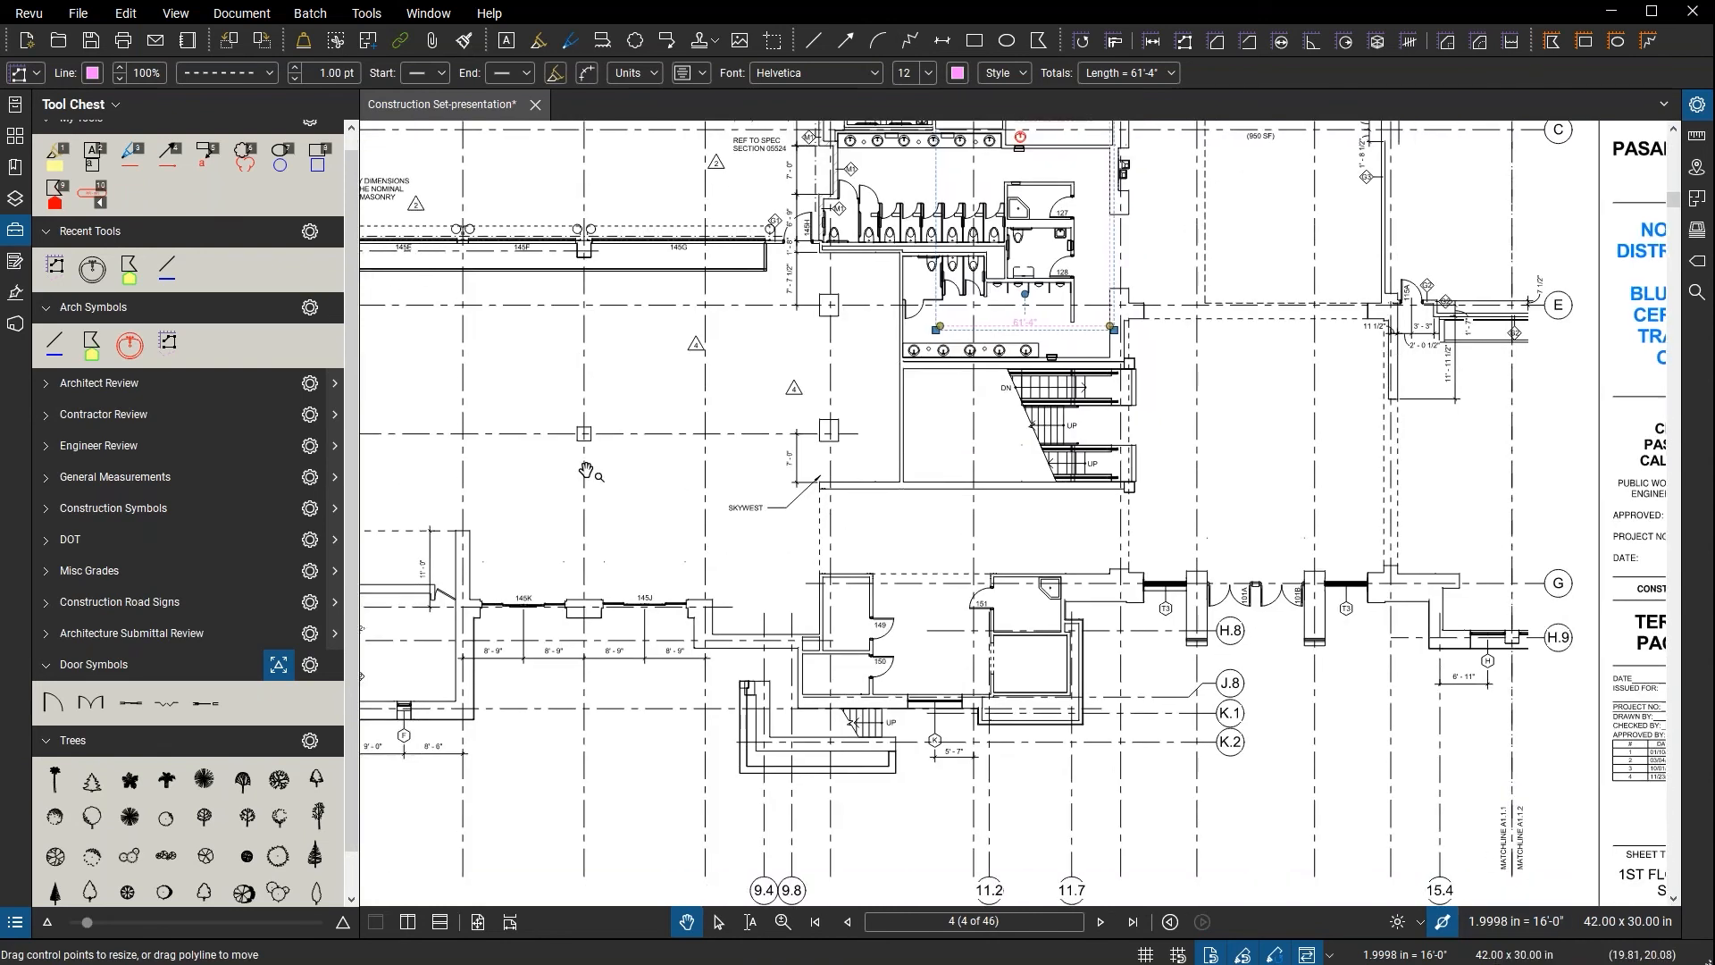
click(53, 703)
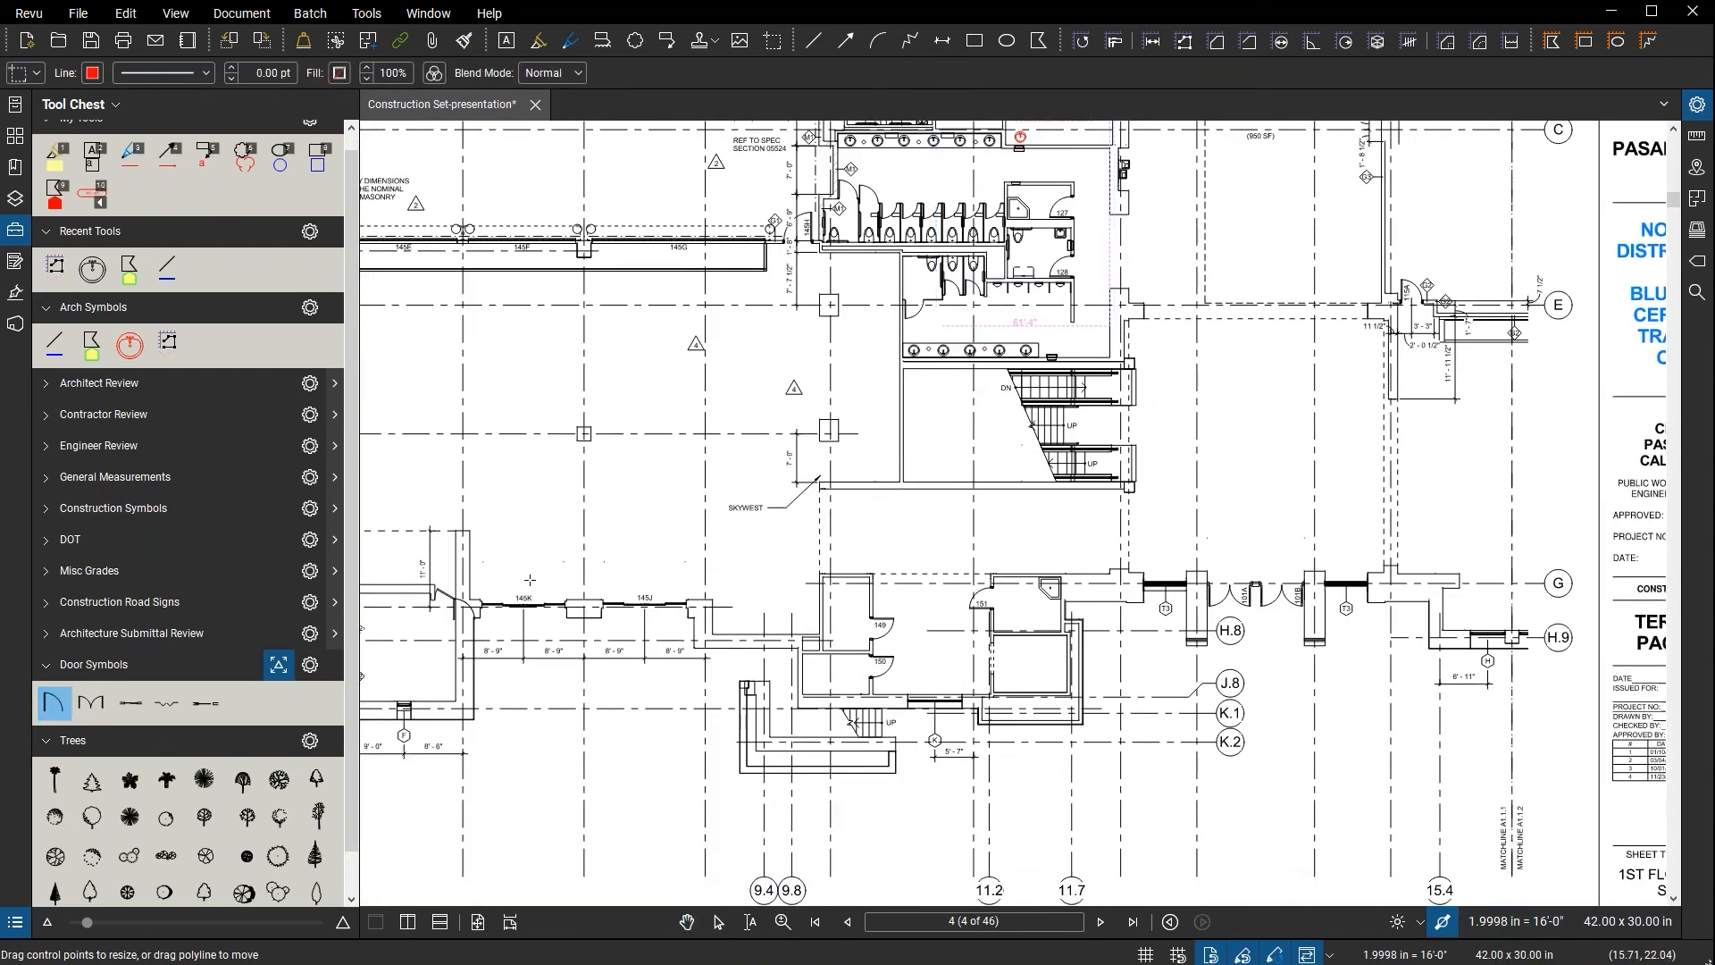
scroll(632, 408, up, 4)
click(610, 392)
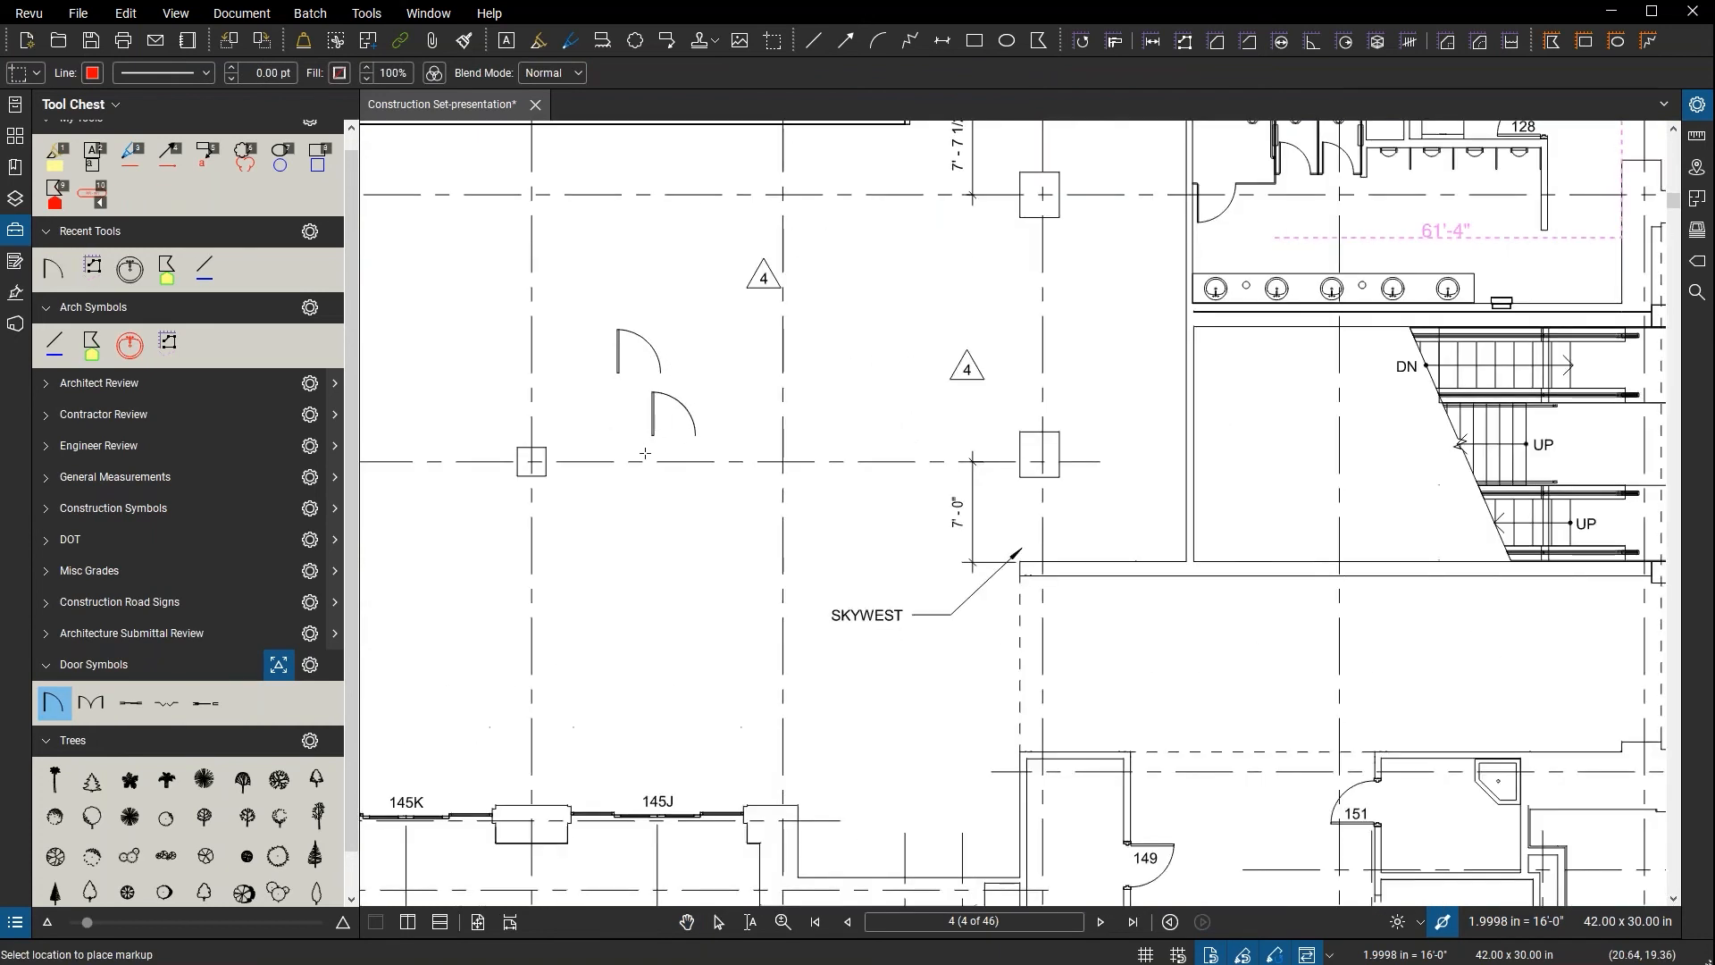
key(Escape)
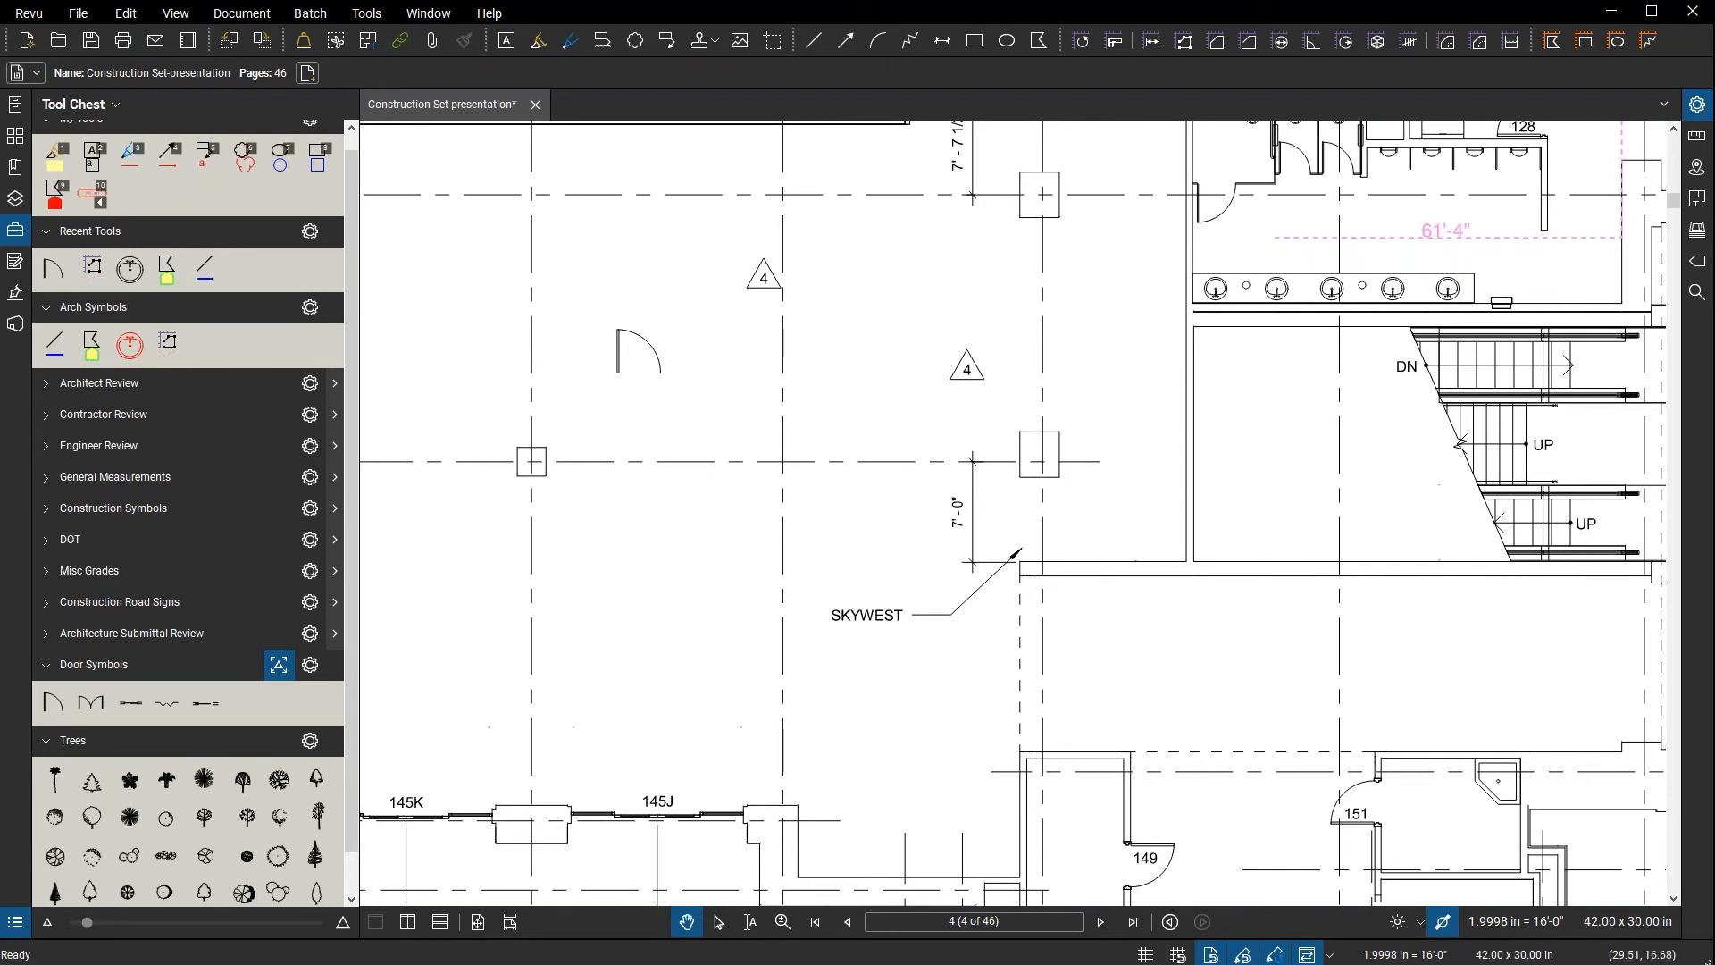
- Define a viewport with scale 1/4" = 1'-0" below the floor plan, around grid bubbles 9.4 to 11.2
click(1696, 136)
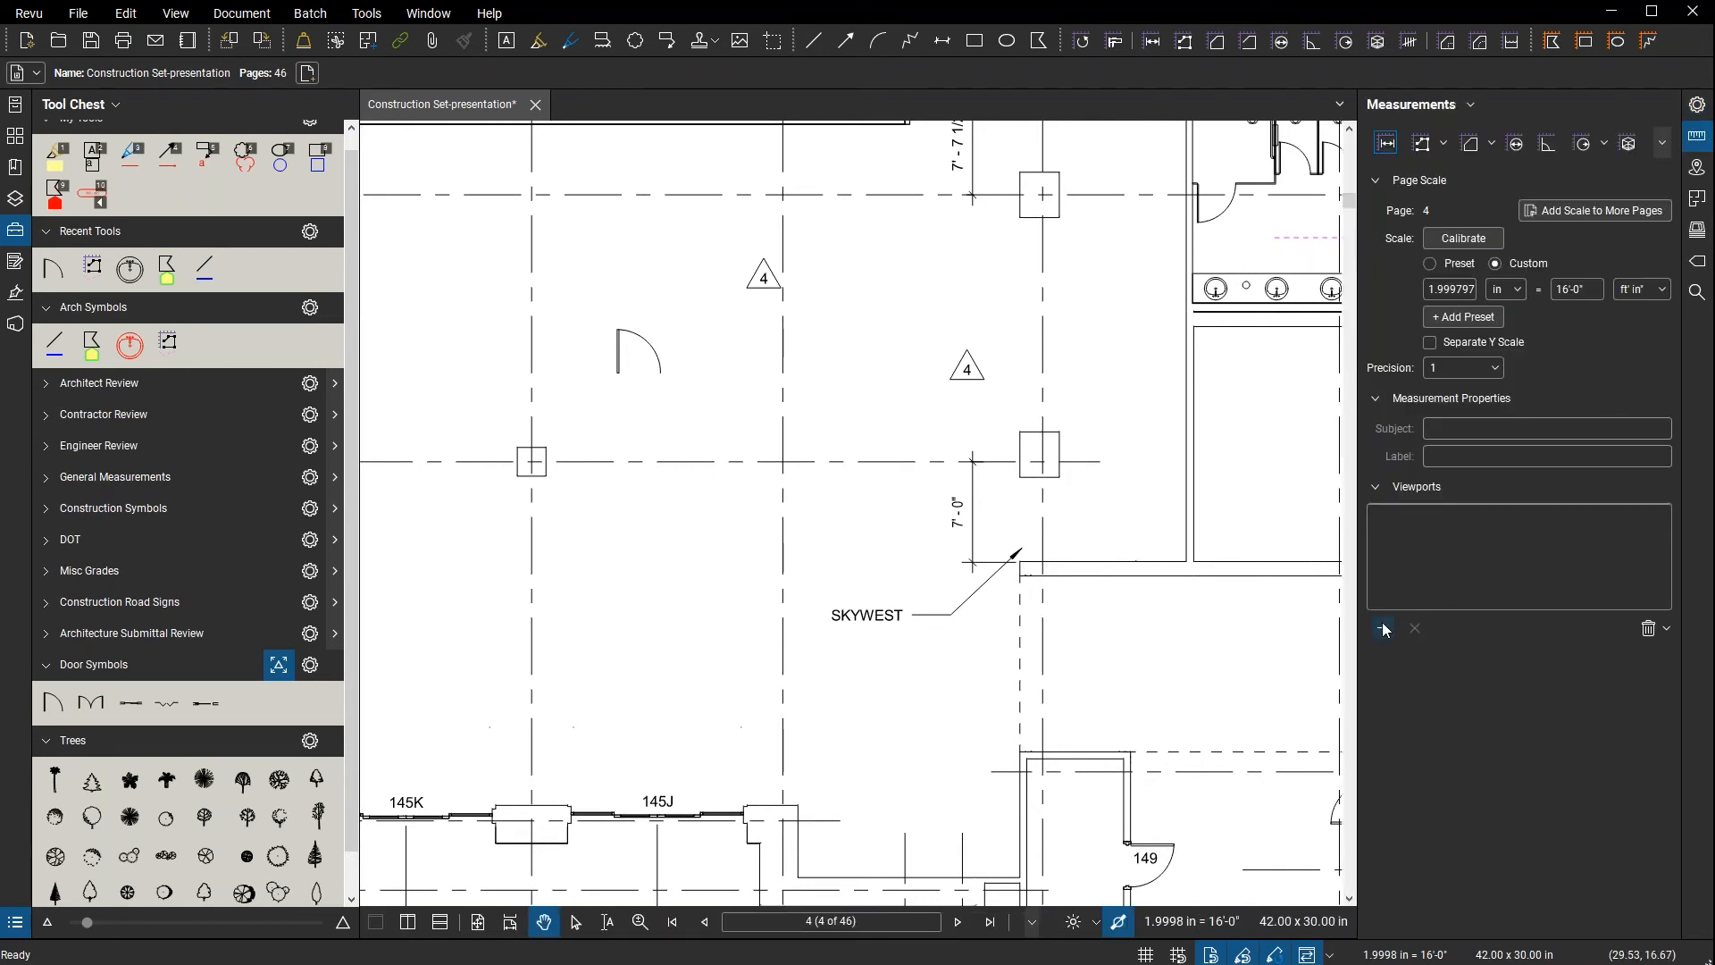
click(1384, 628)
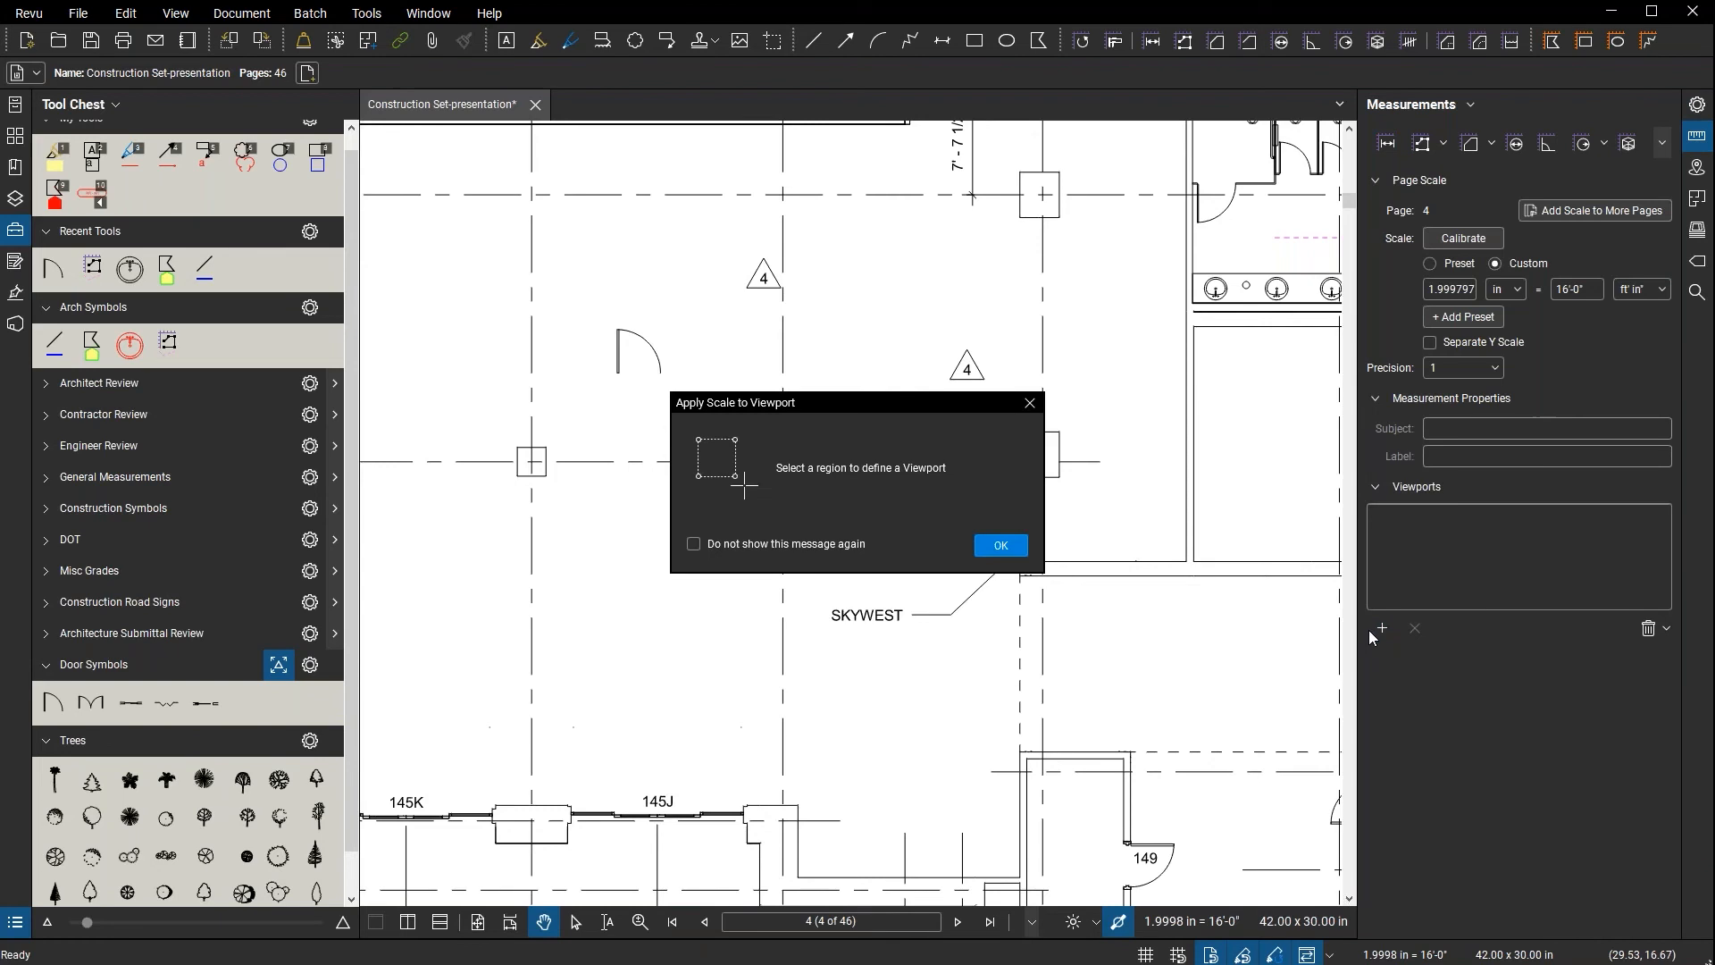
click(999, 545)
scroll(628, 504, down, 5)
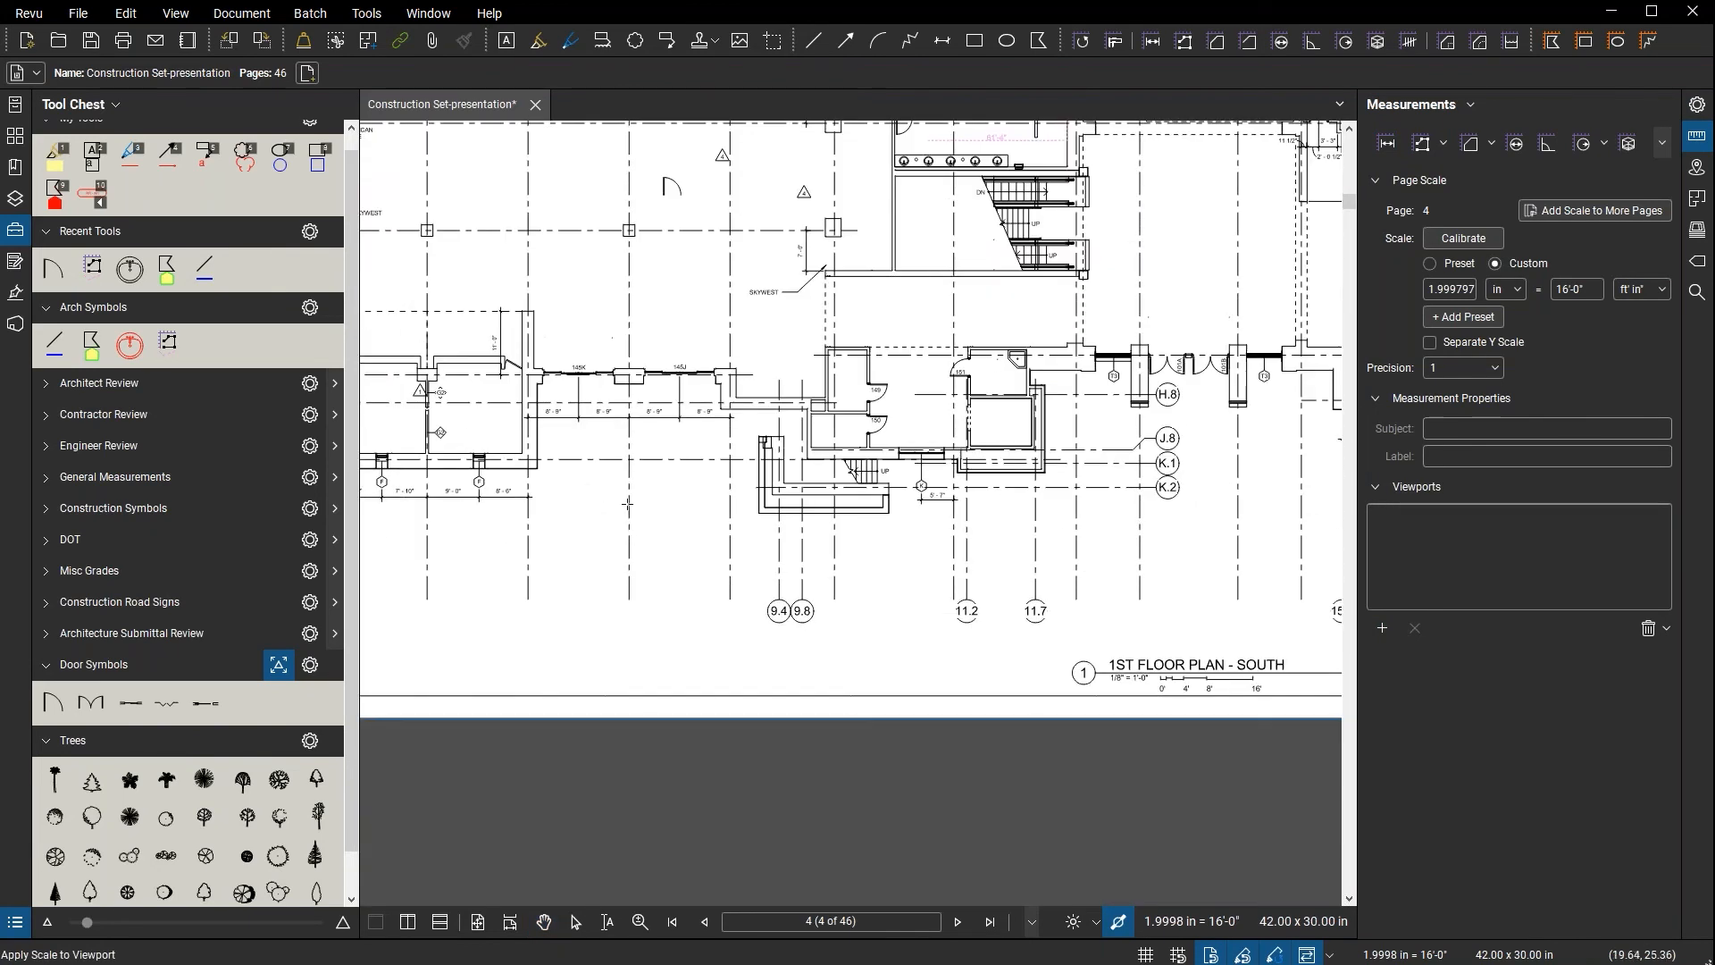
mouse_move(590, 488)
mouse_down()
mouse_move(884, 656)
mouse_move(1019, 681)
mouse_up()
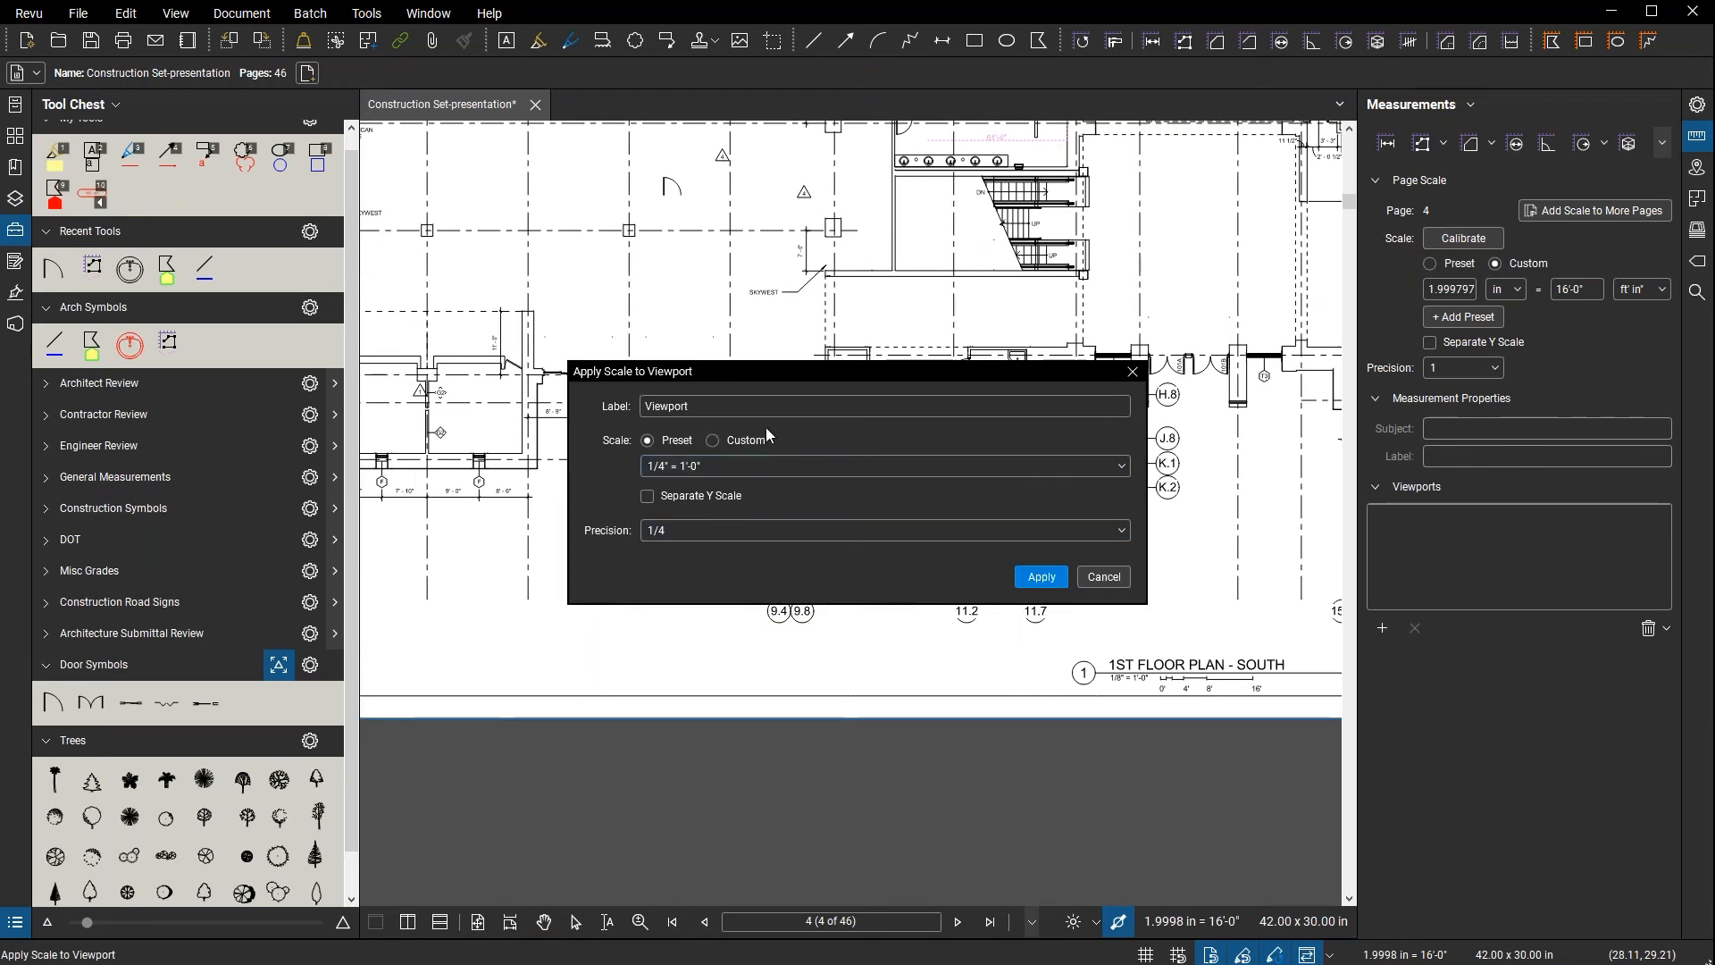
click(1032, 582)
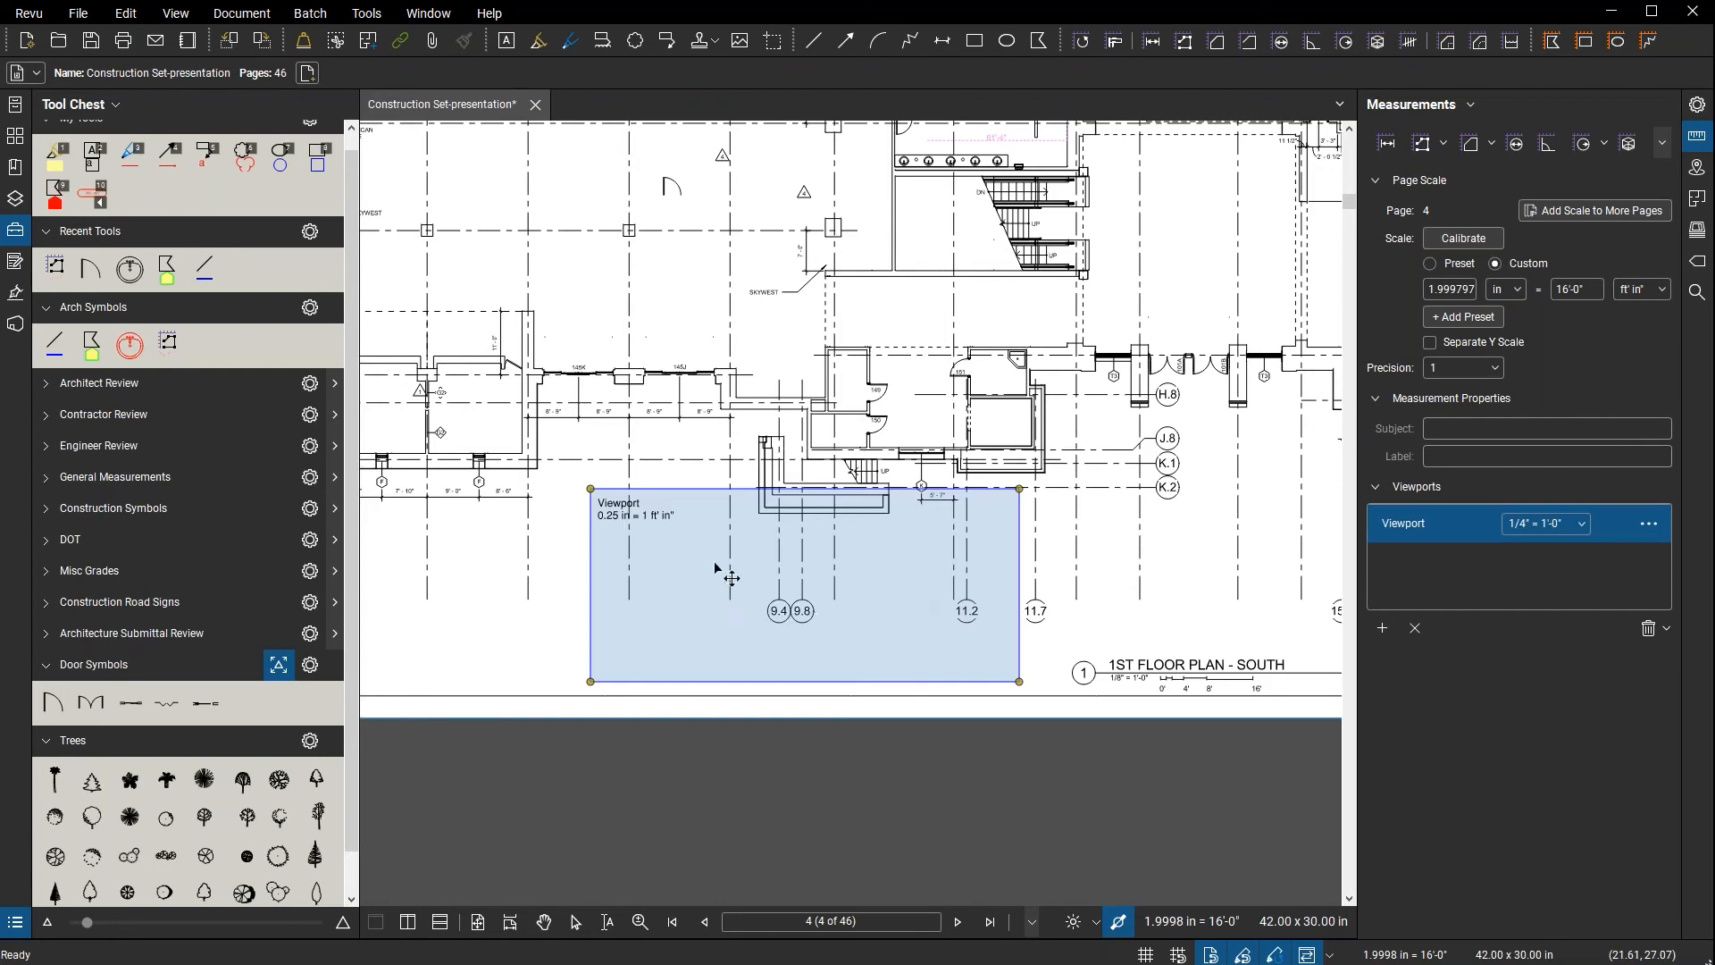
- Place a single swing door symbol from Door Symbols inside the 1/4" = 1'-0" viewport below the floor plan
click(54, 703)
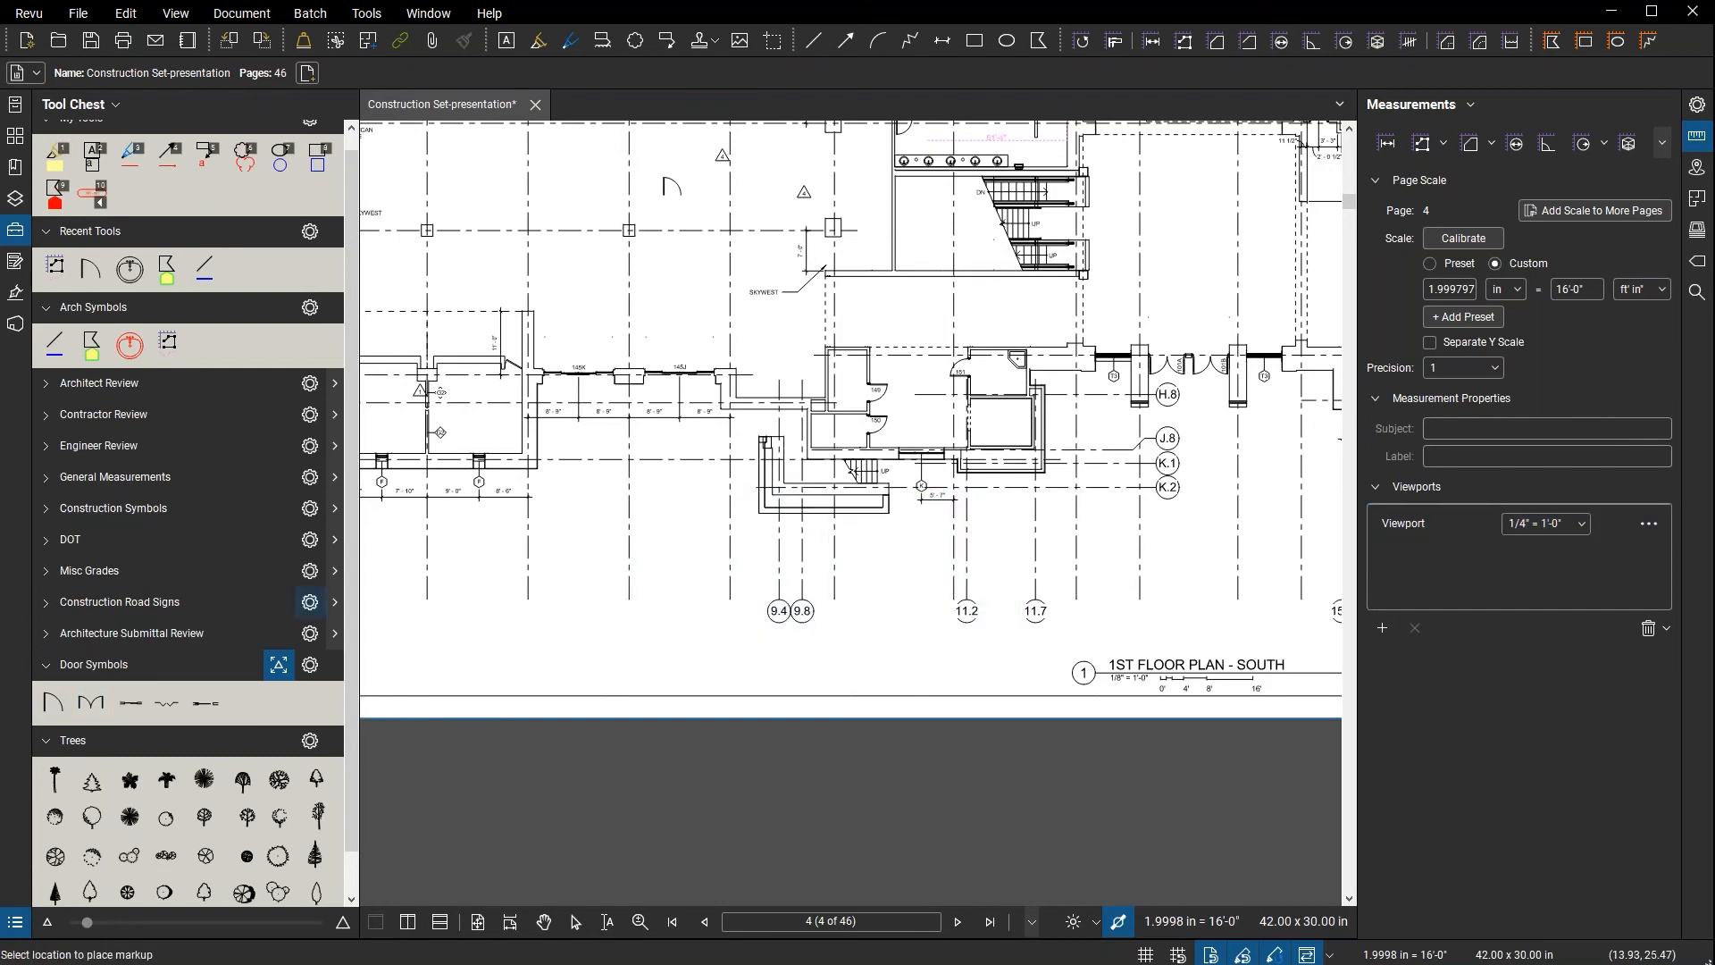
click(54, 704)
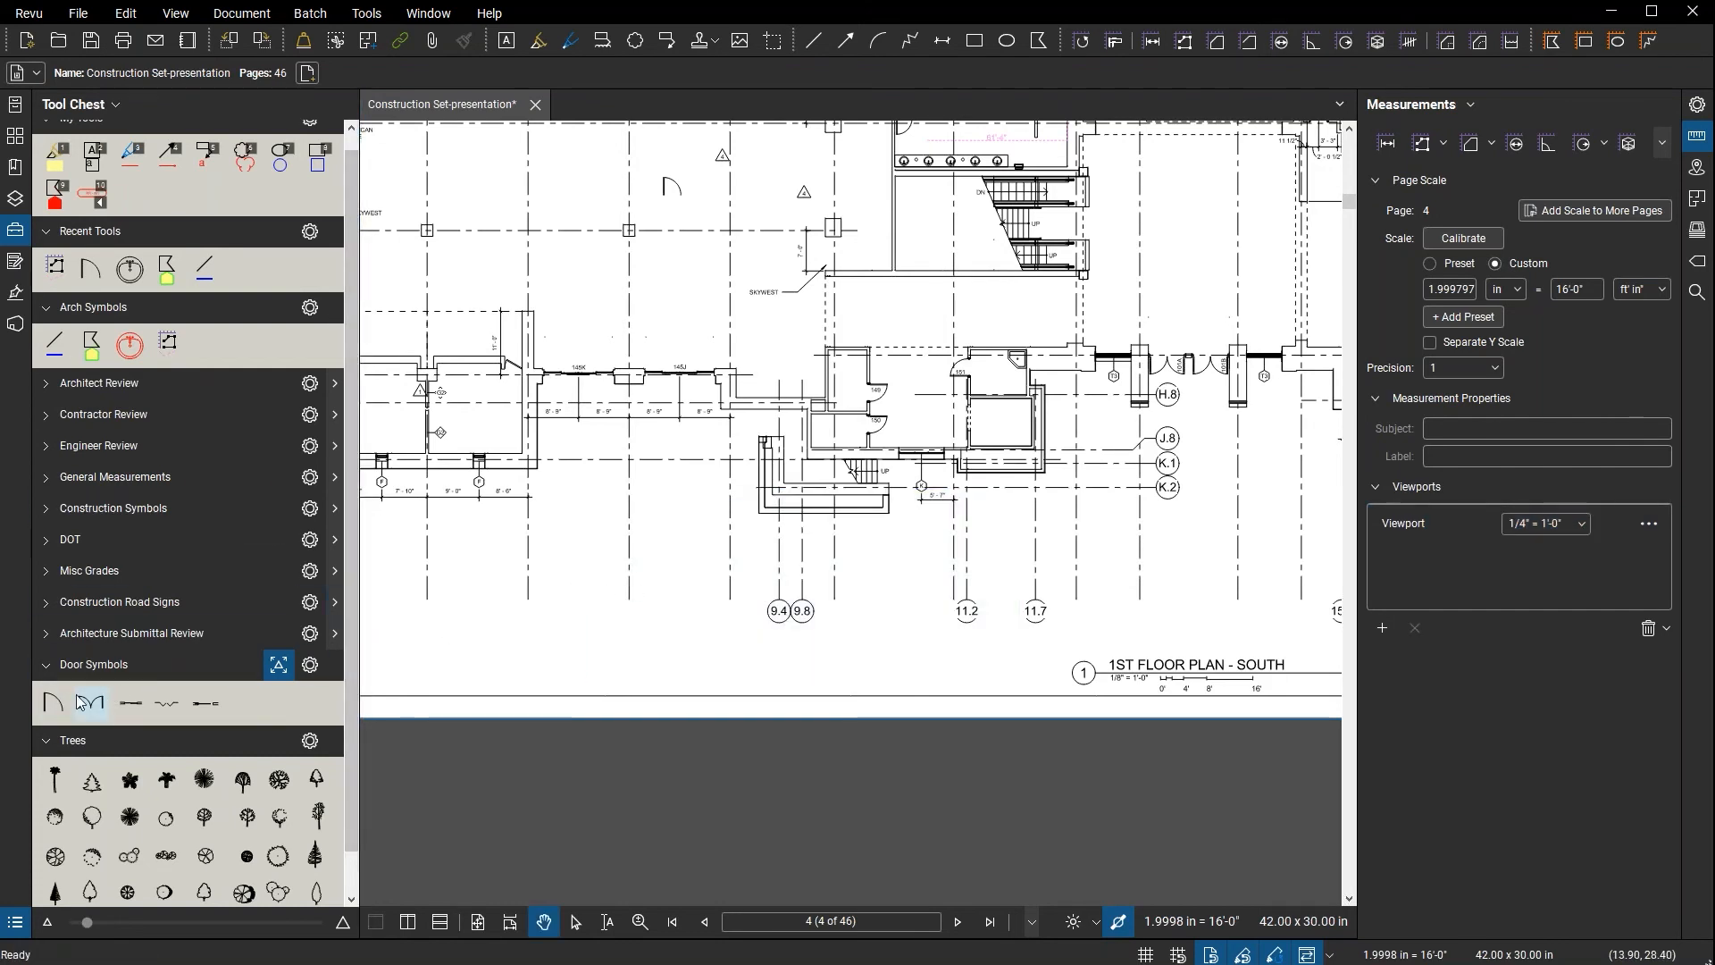
click(51, 706)
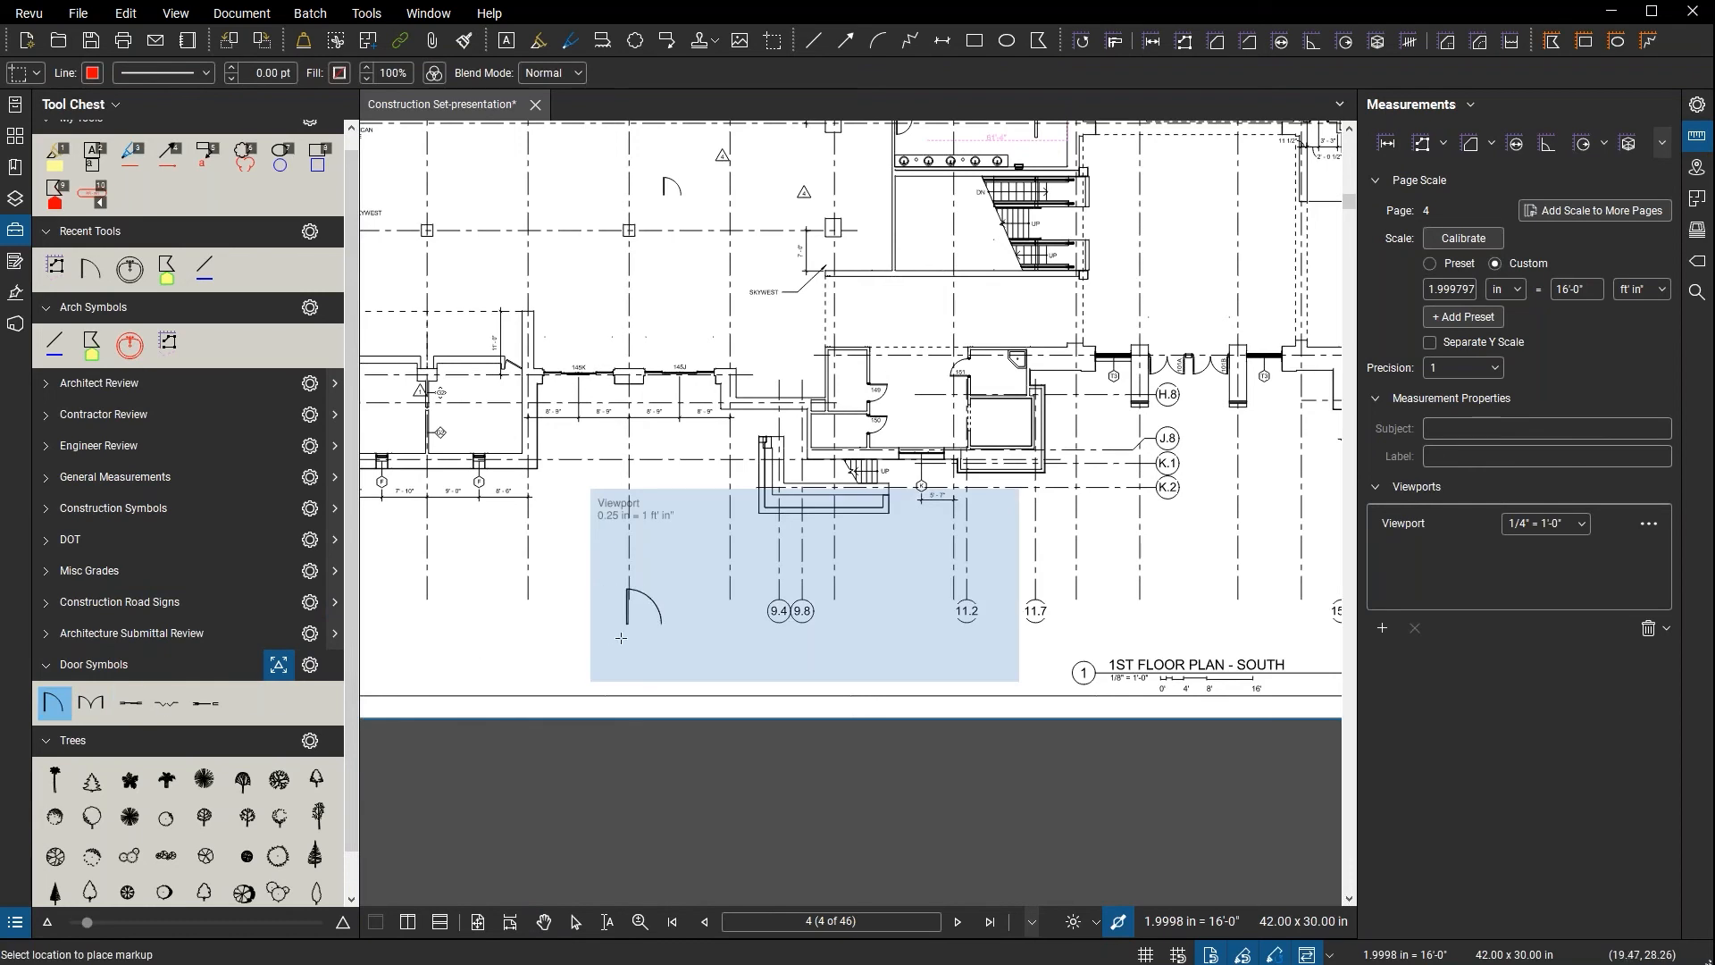
scroll(621, 637, up, 5)
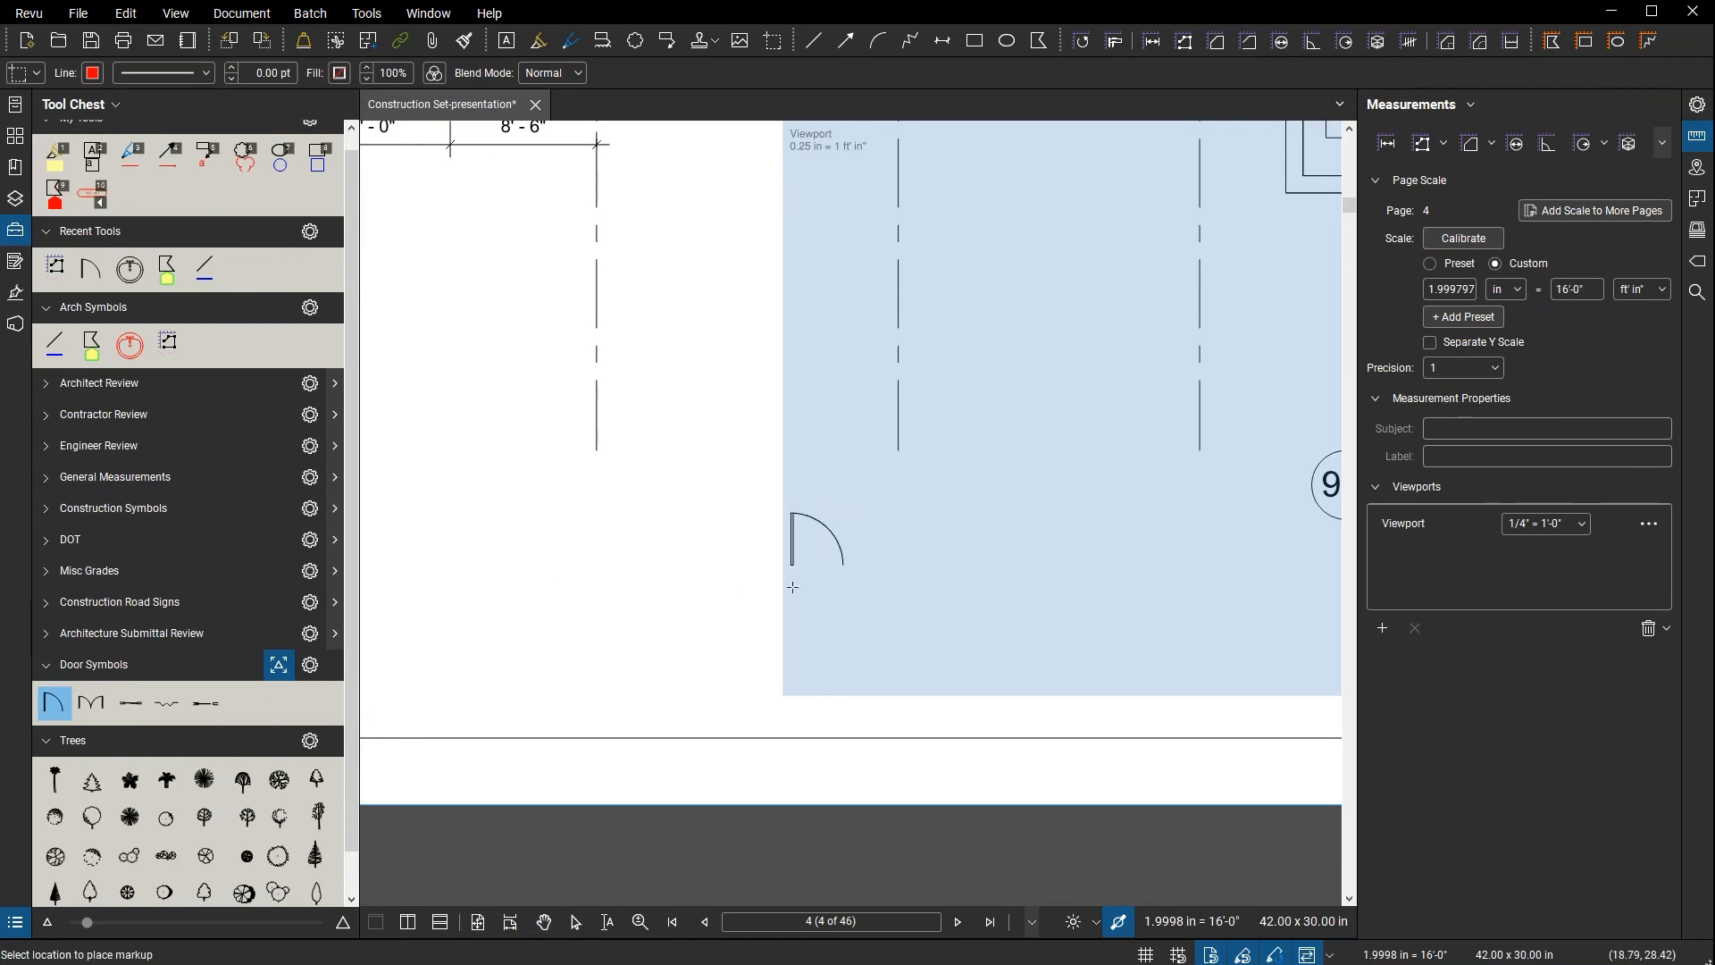
click(907, 590)
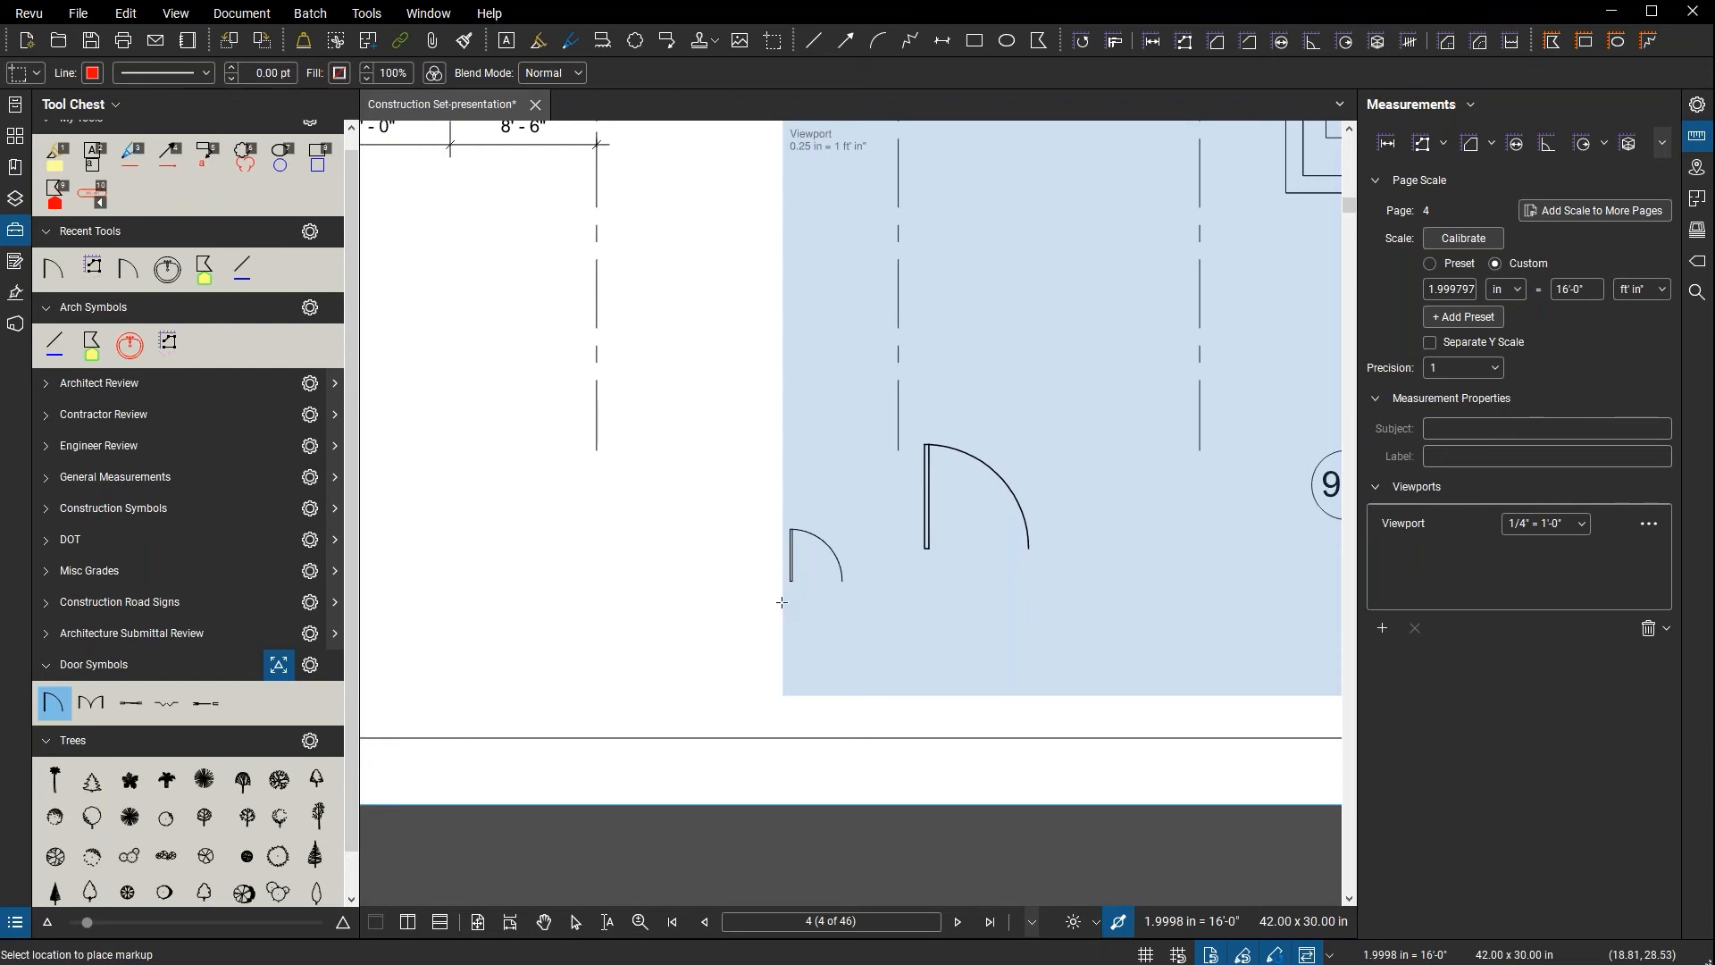
key(Escape)
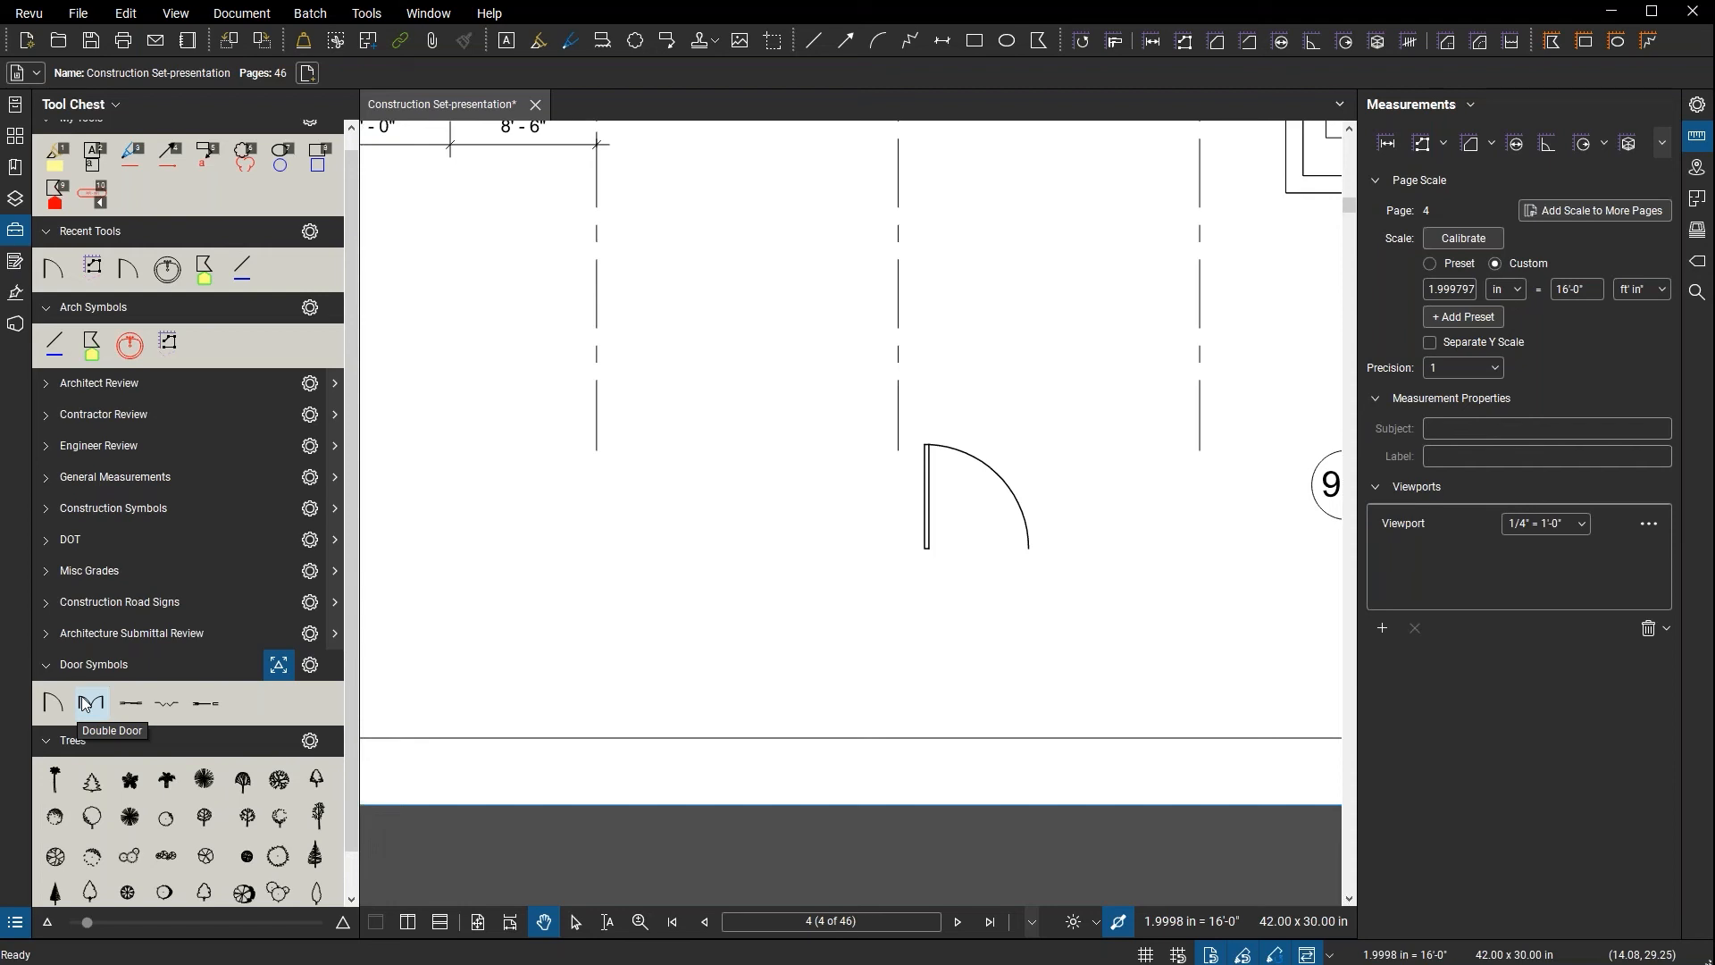
- Expand the Architect Review tool set and place five of its numbered sequence circles in a row below the dimension string
scroll(703, 562, down, 4)
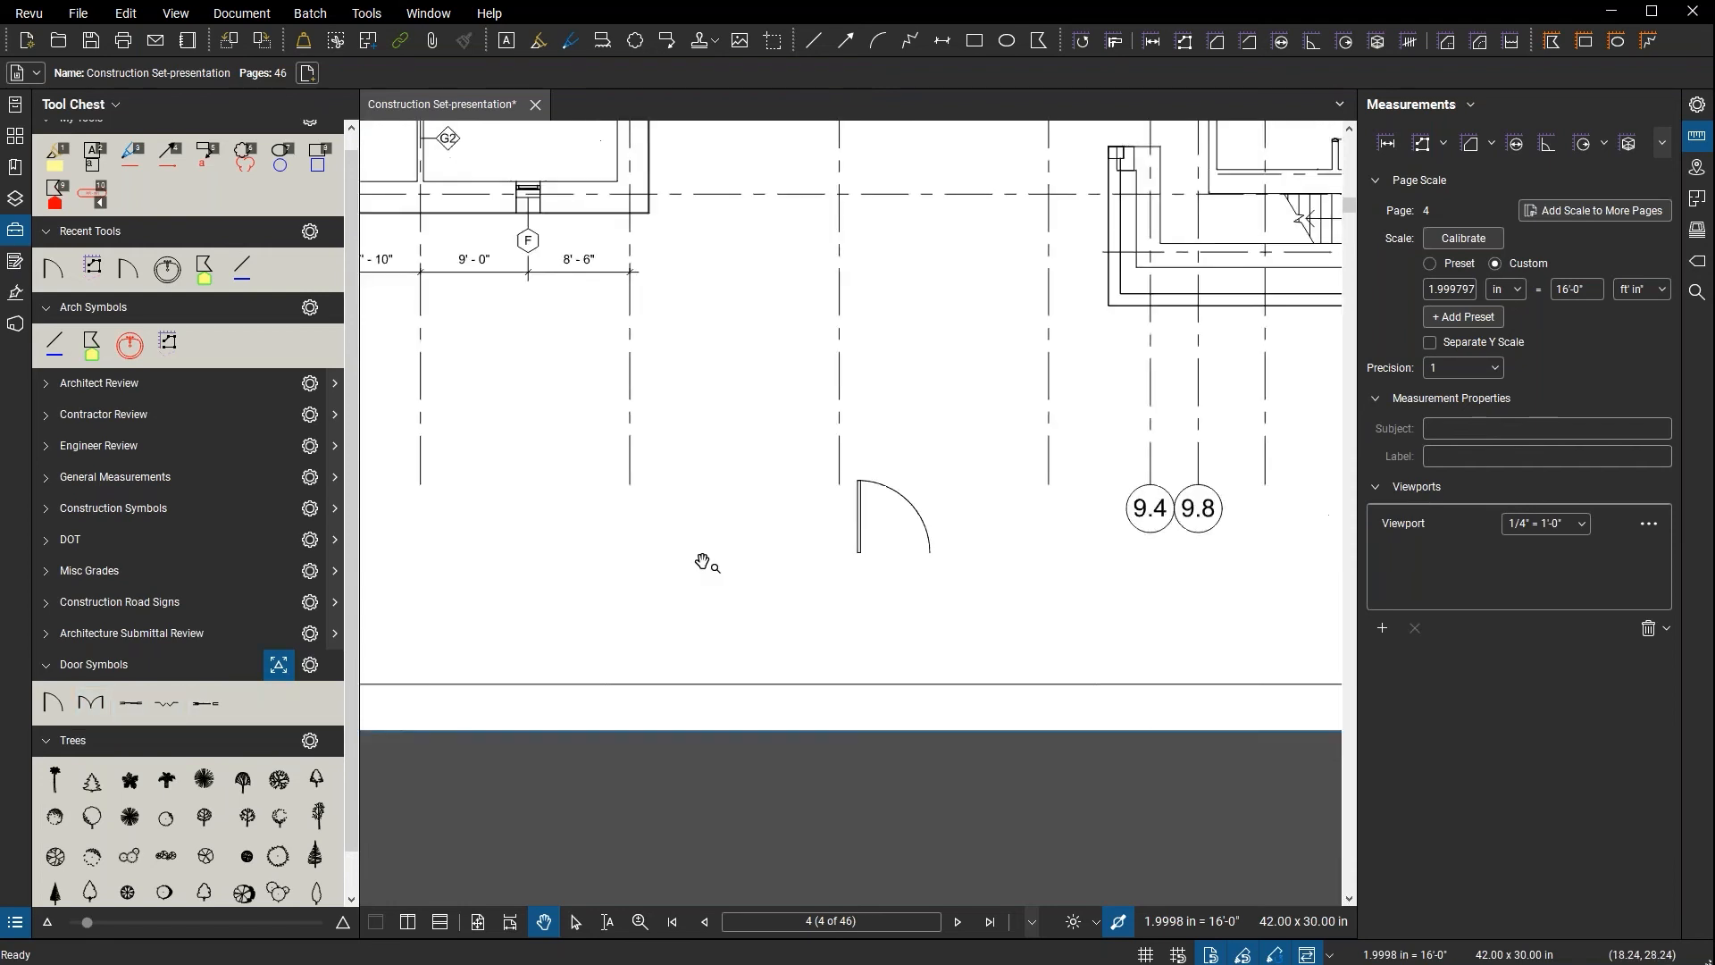
drag(679, 549, 986, 578)
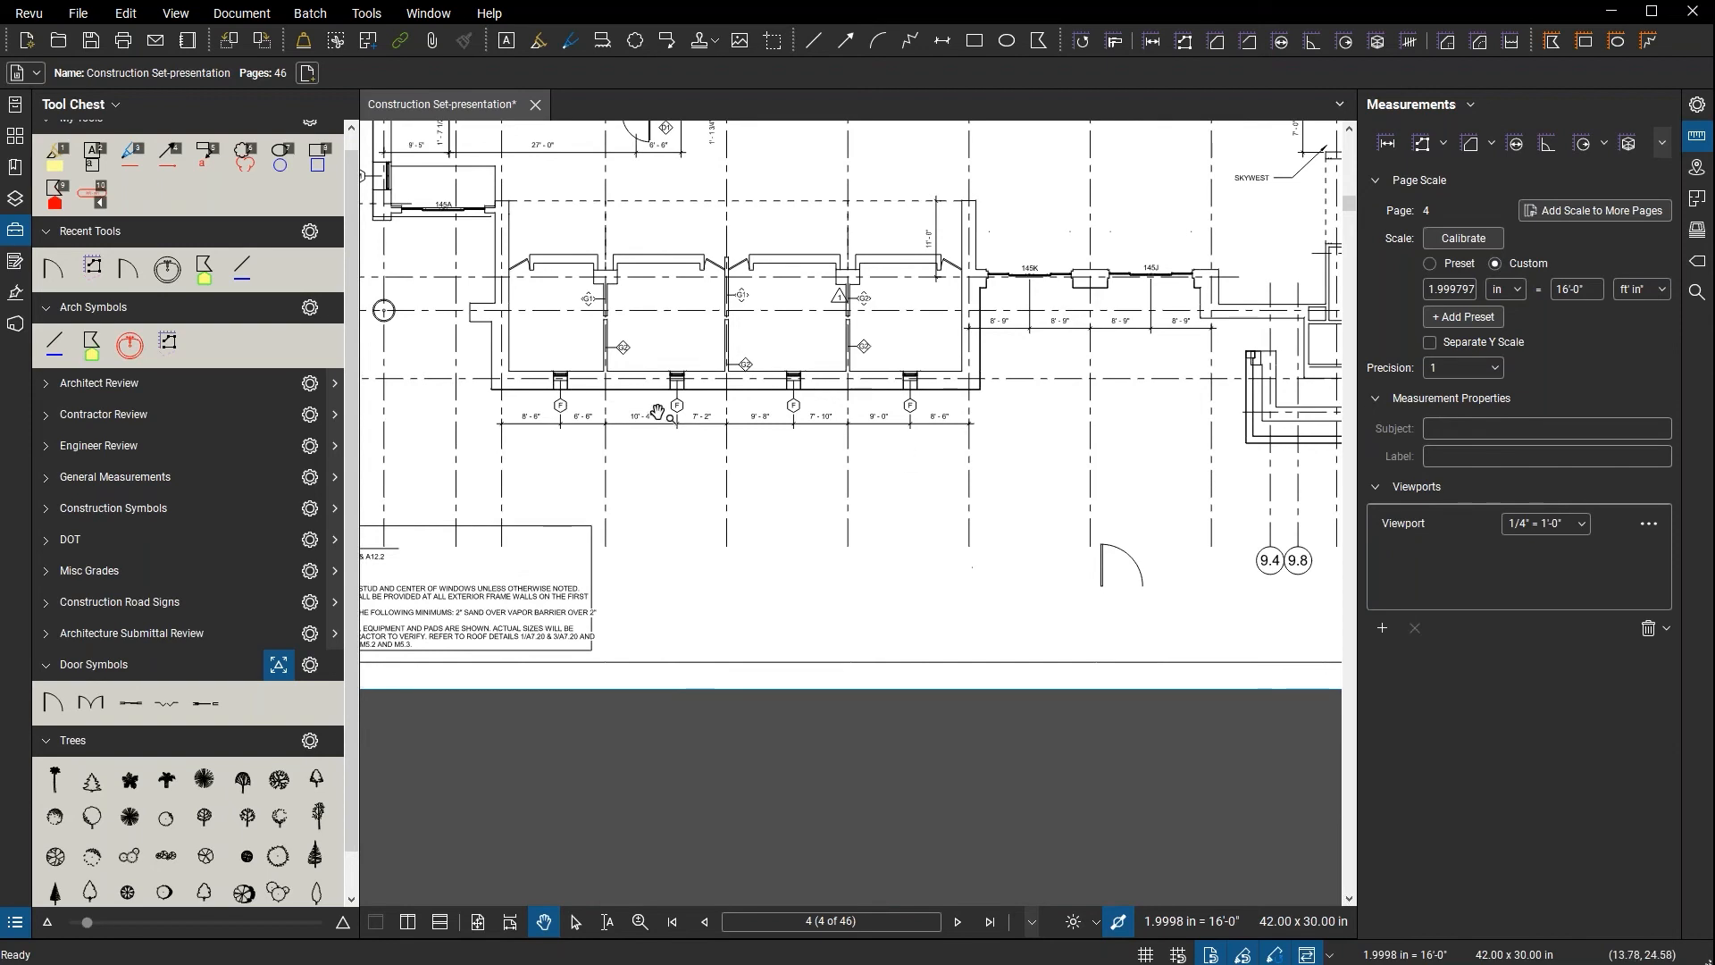
click(53, 388)
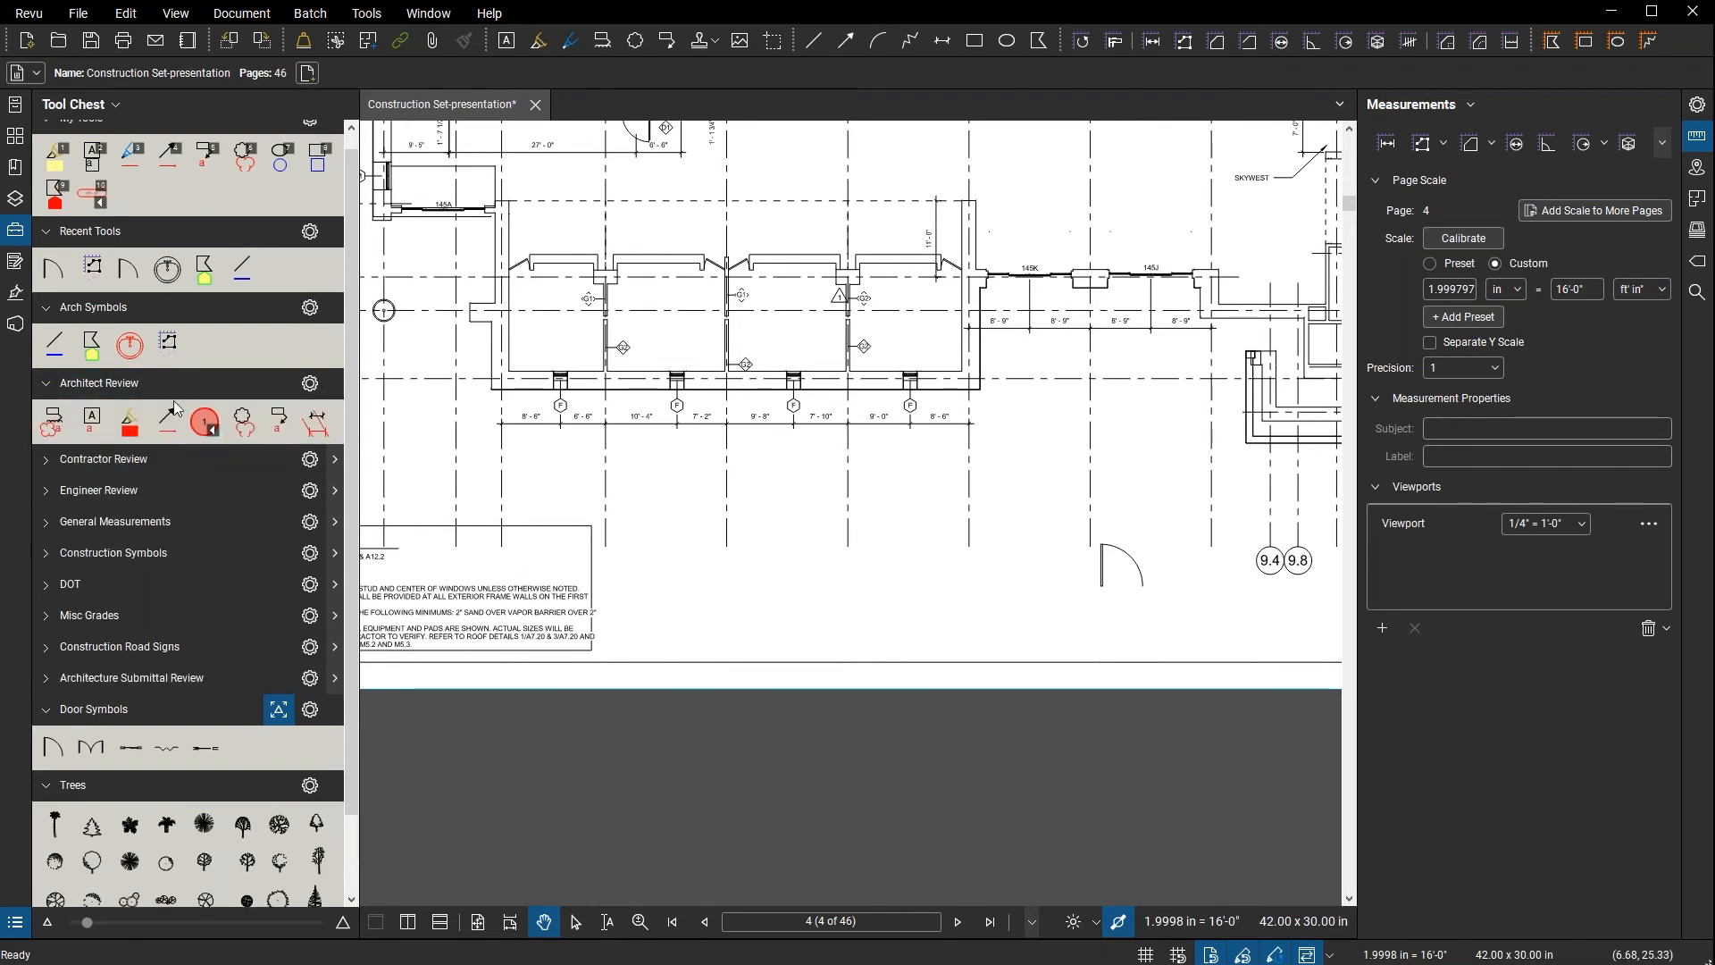
click(204, 421)
scroll(694, 498, up, 7)
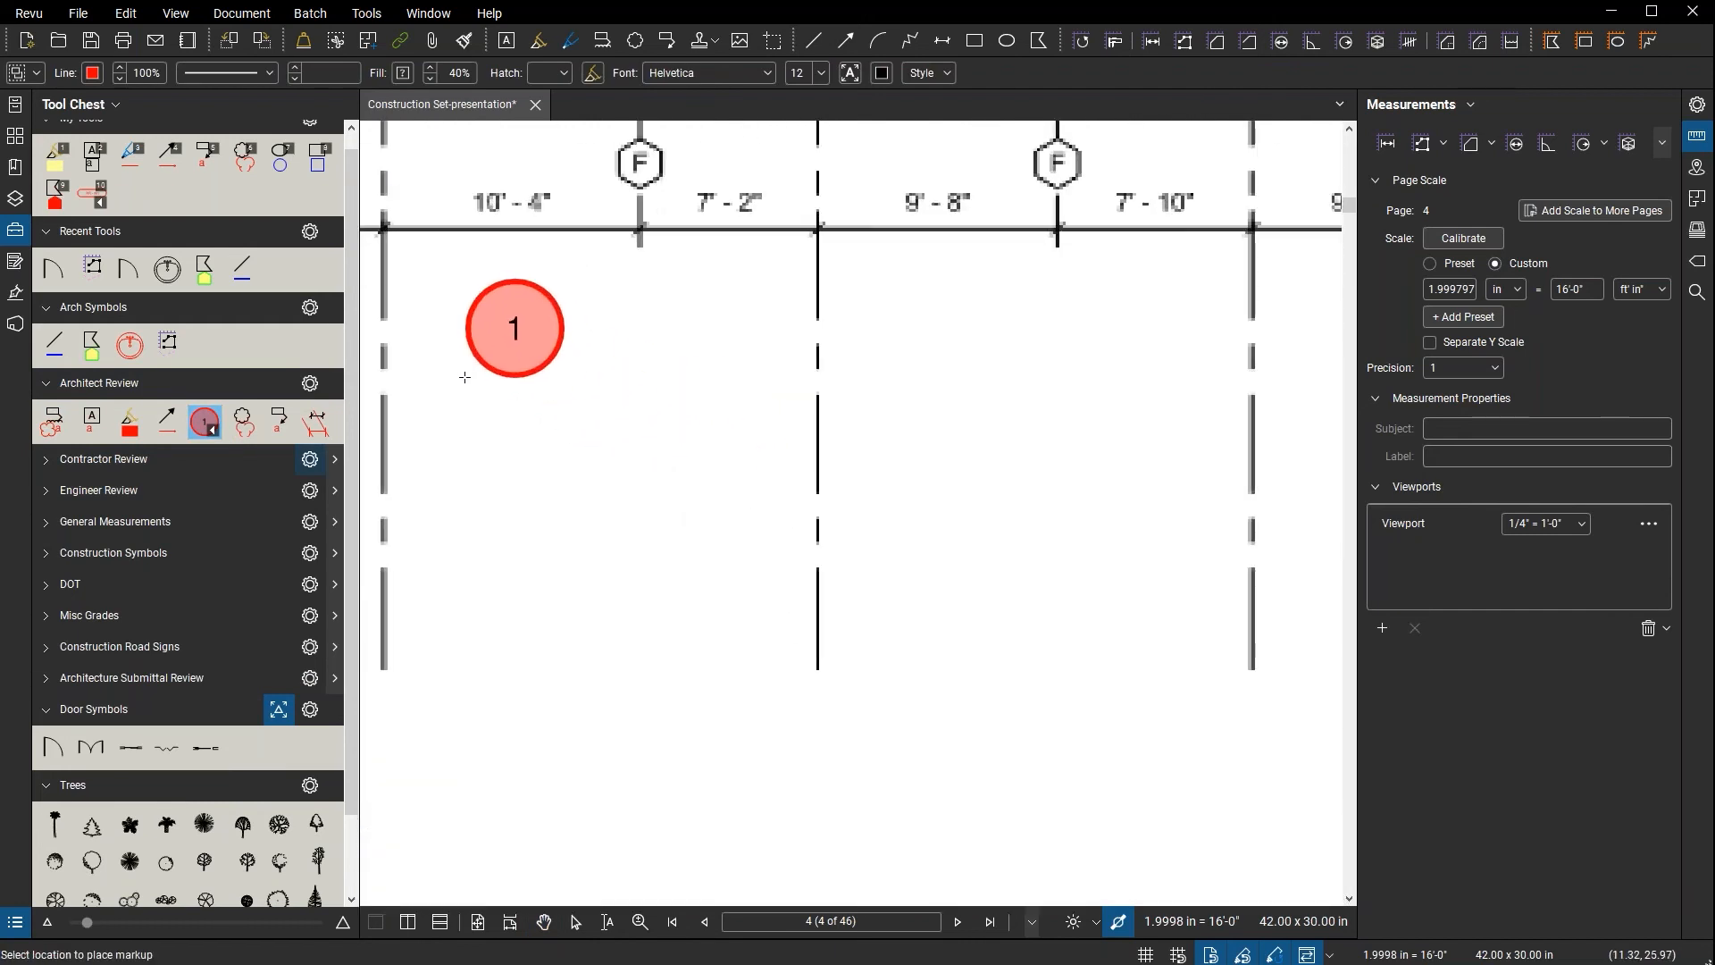
click(465, 376)
click(670, 398)
click(860, 397)
click(1011, 403)
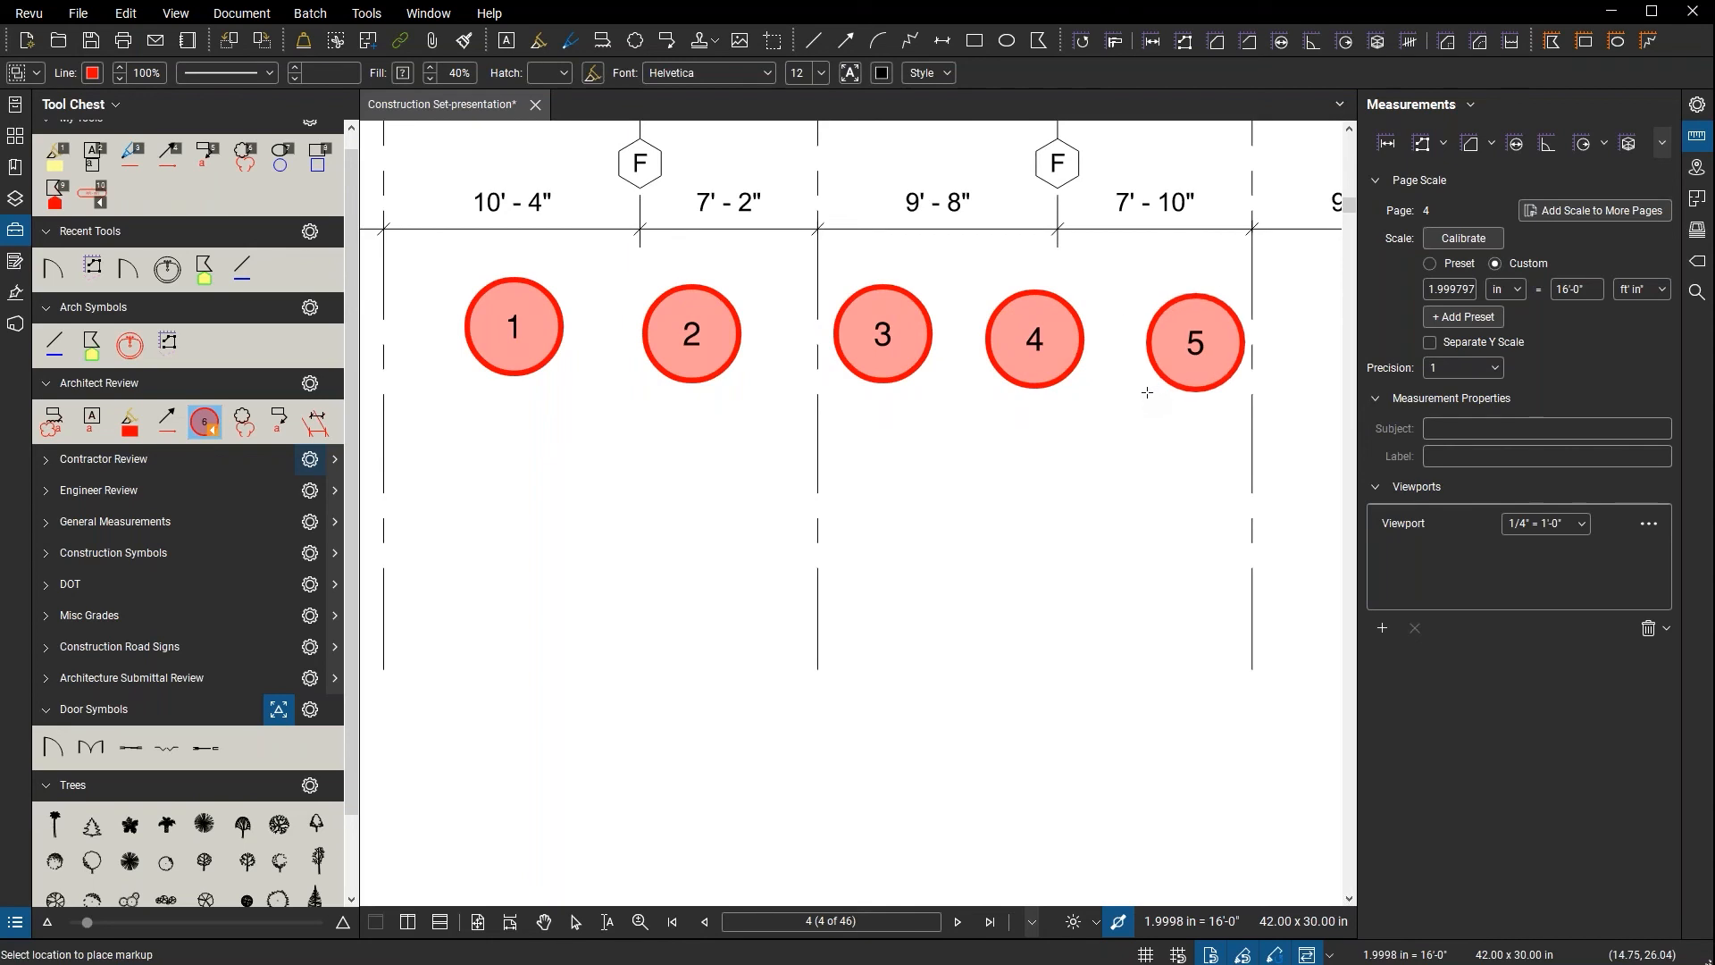
click(1147, 393)
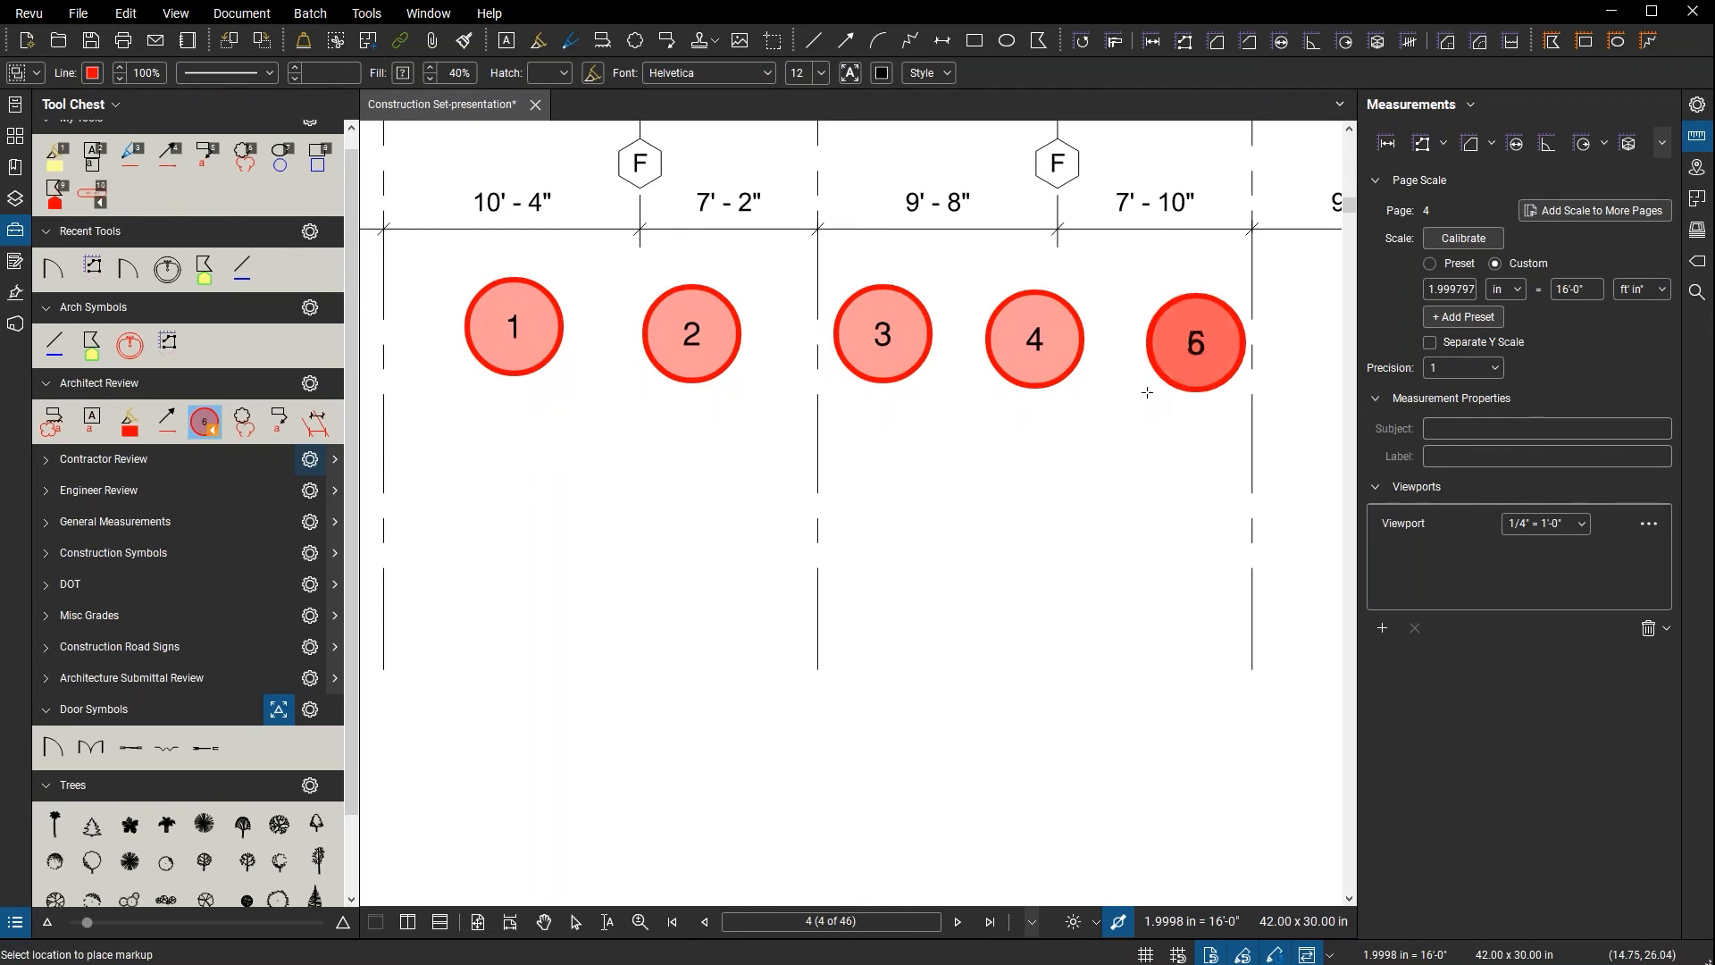
key(Escape)
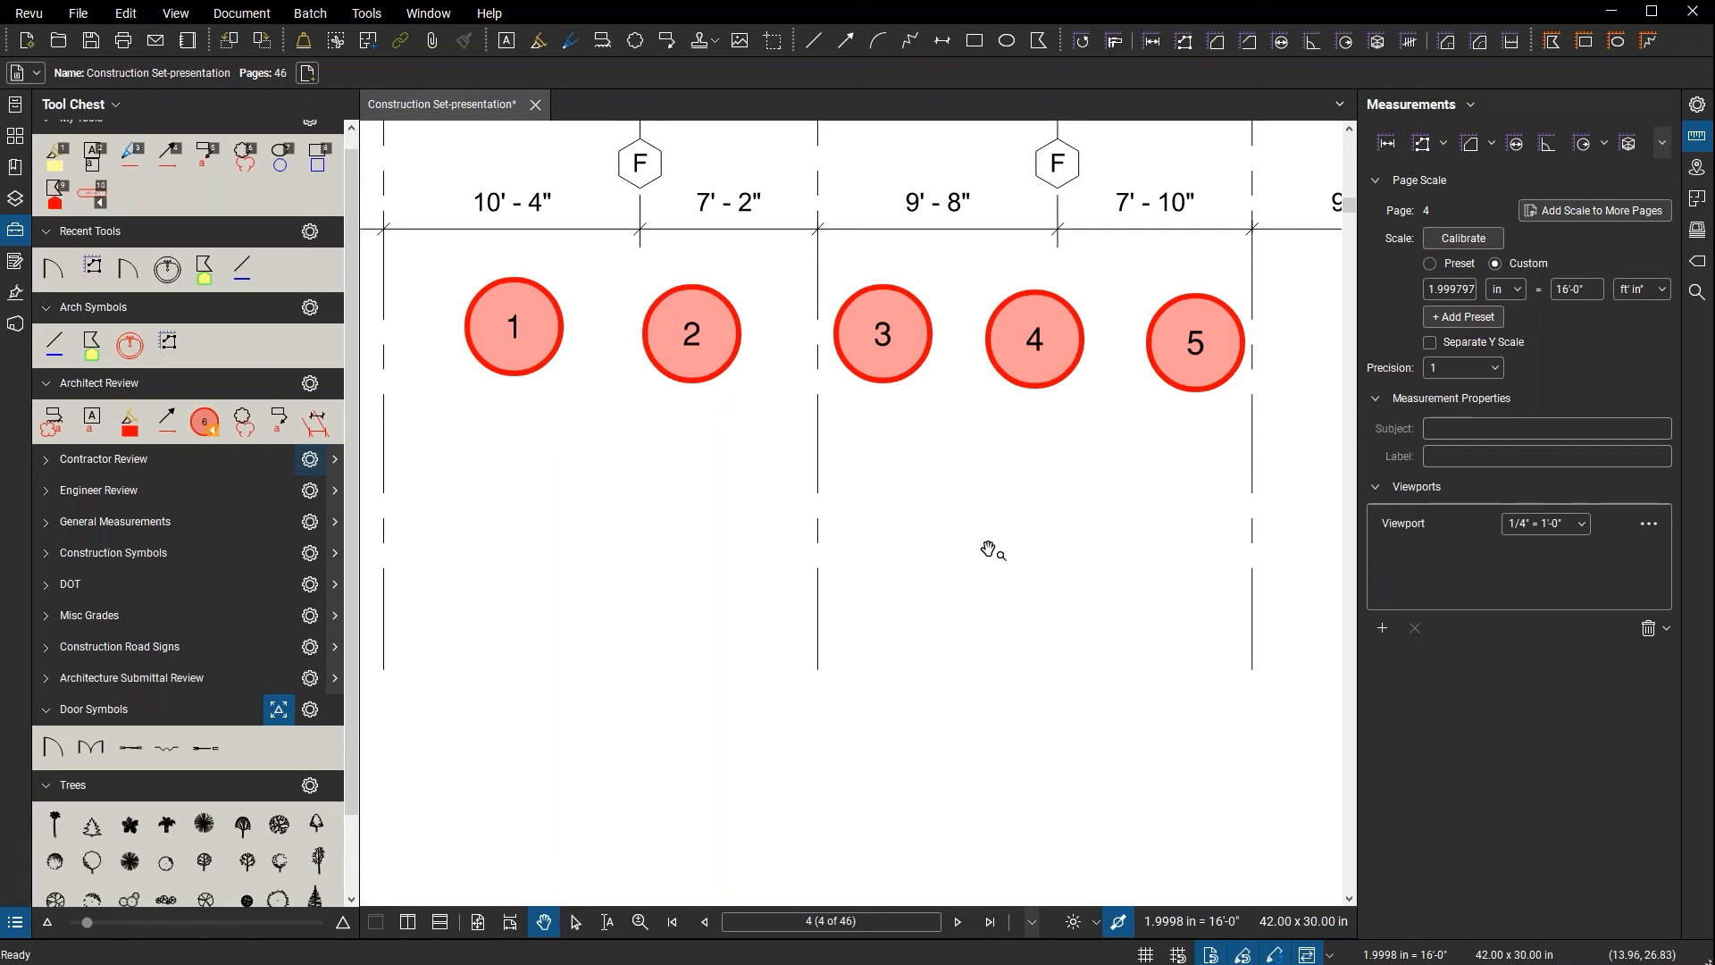
- Delete the sequence circle numbered 2 from the row and clear the selection
click(712, 380)
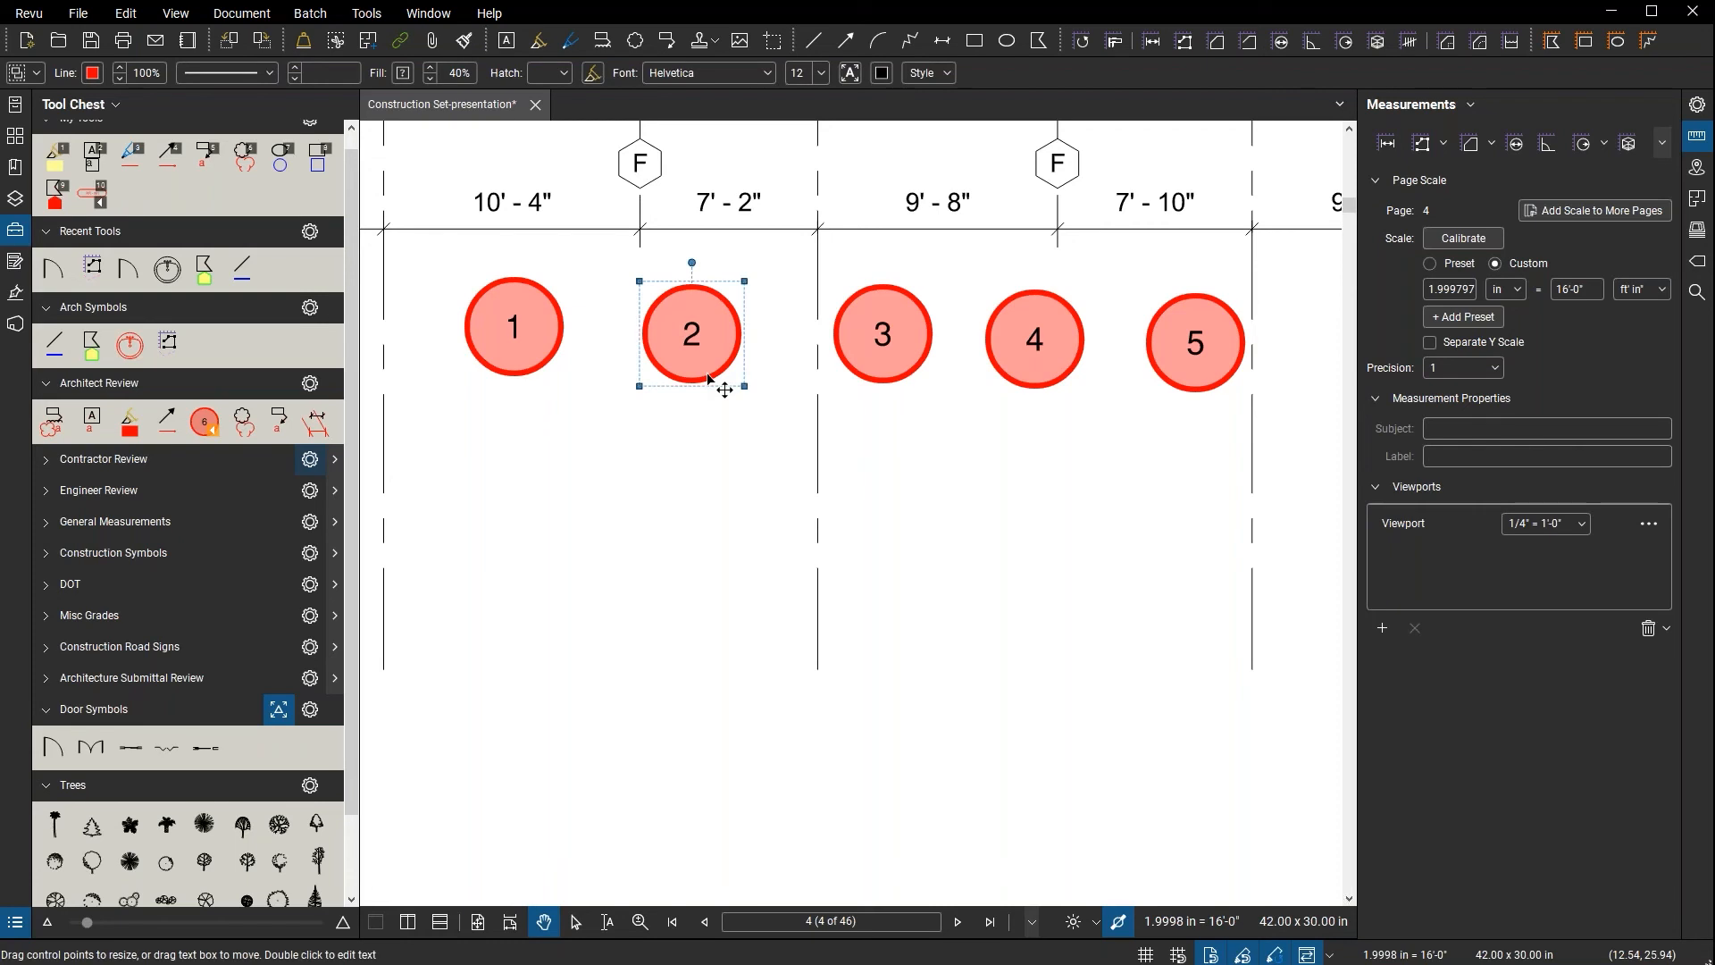
key(Delete)
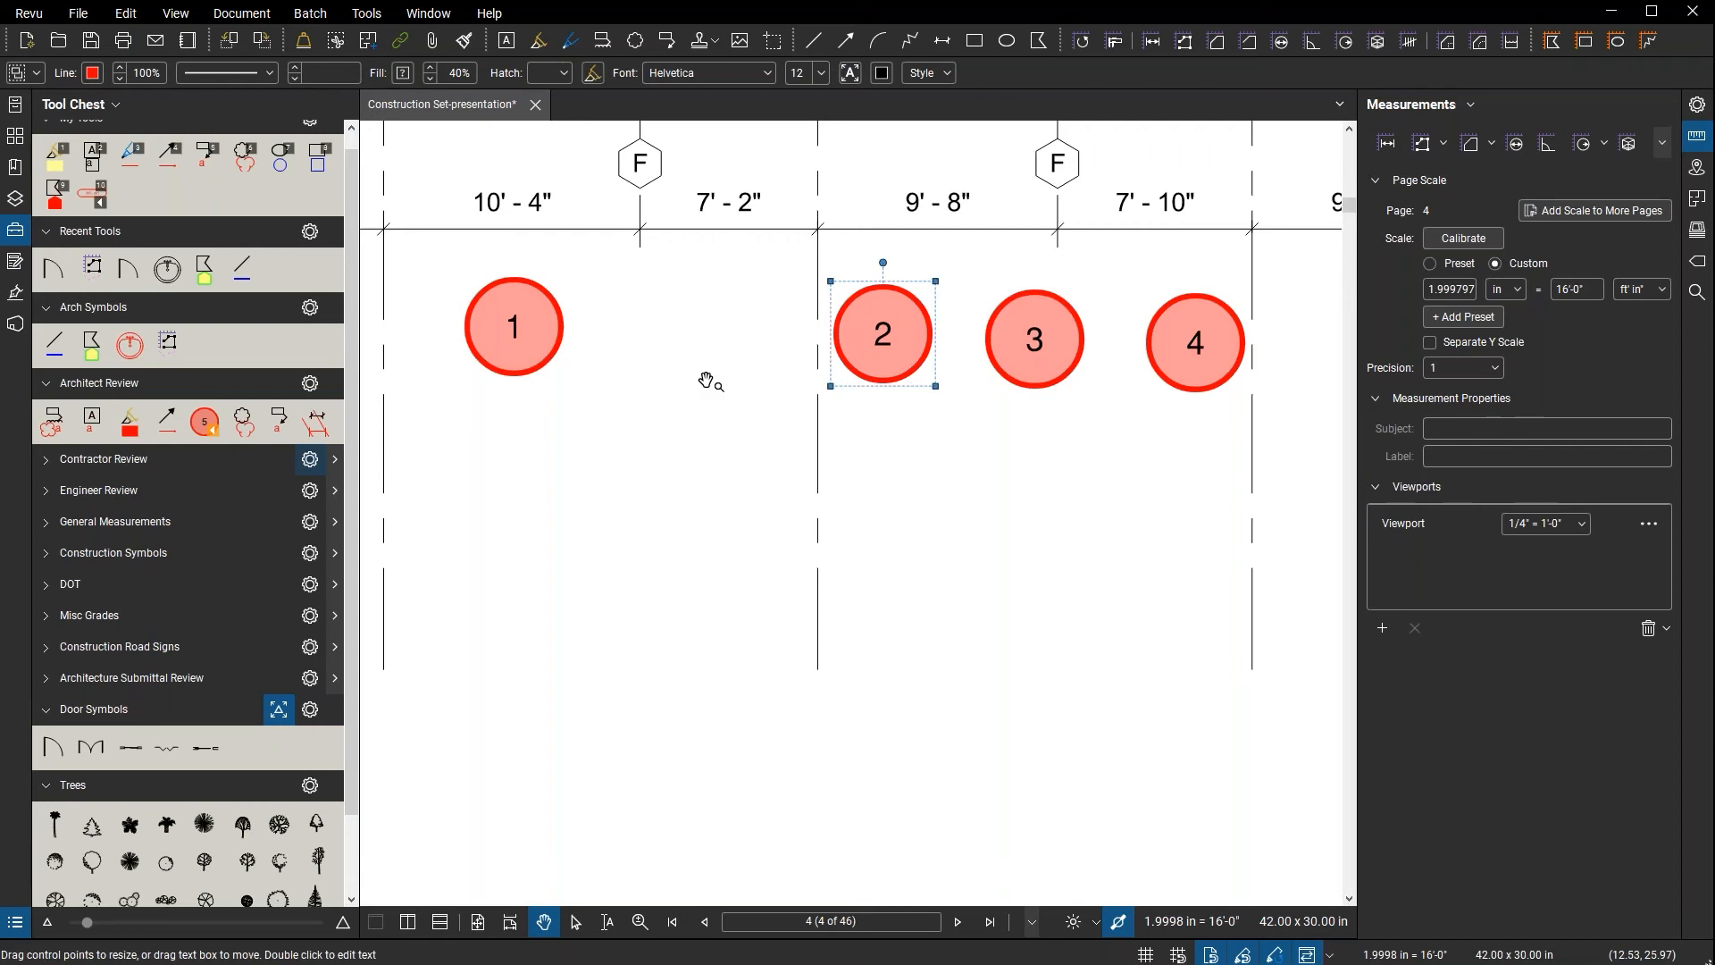
click(824, 563)
- Add a text box reading "123" in the blank area below the numbered circles
scroll(682, 543, down, 3)
drag(689, 510, 670, 375)
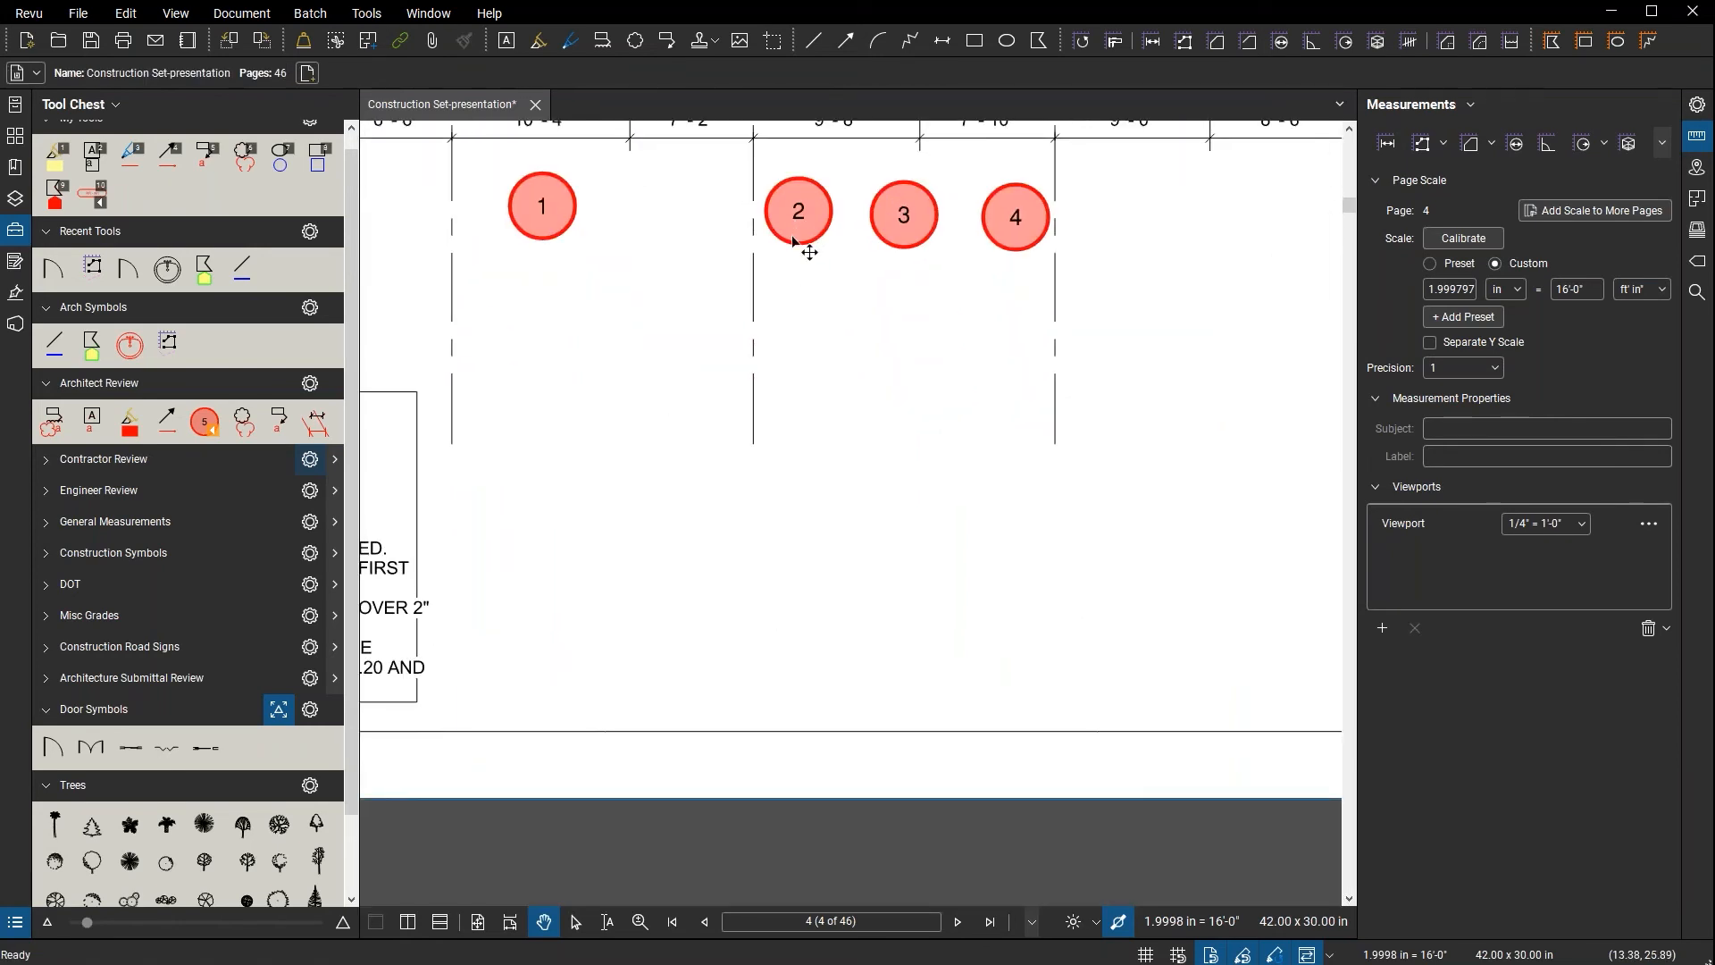
scroll(705, 314, up, 3)
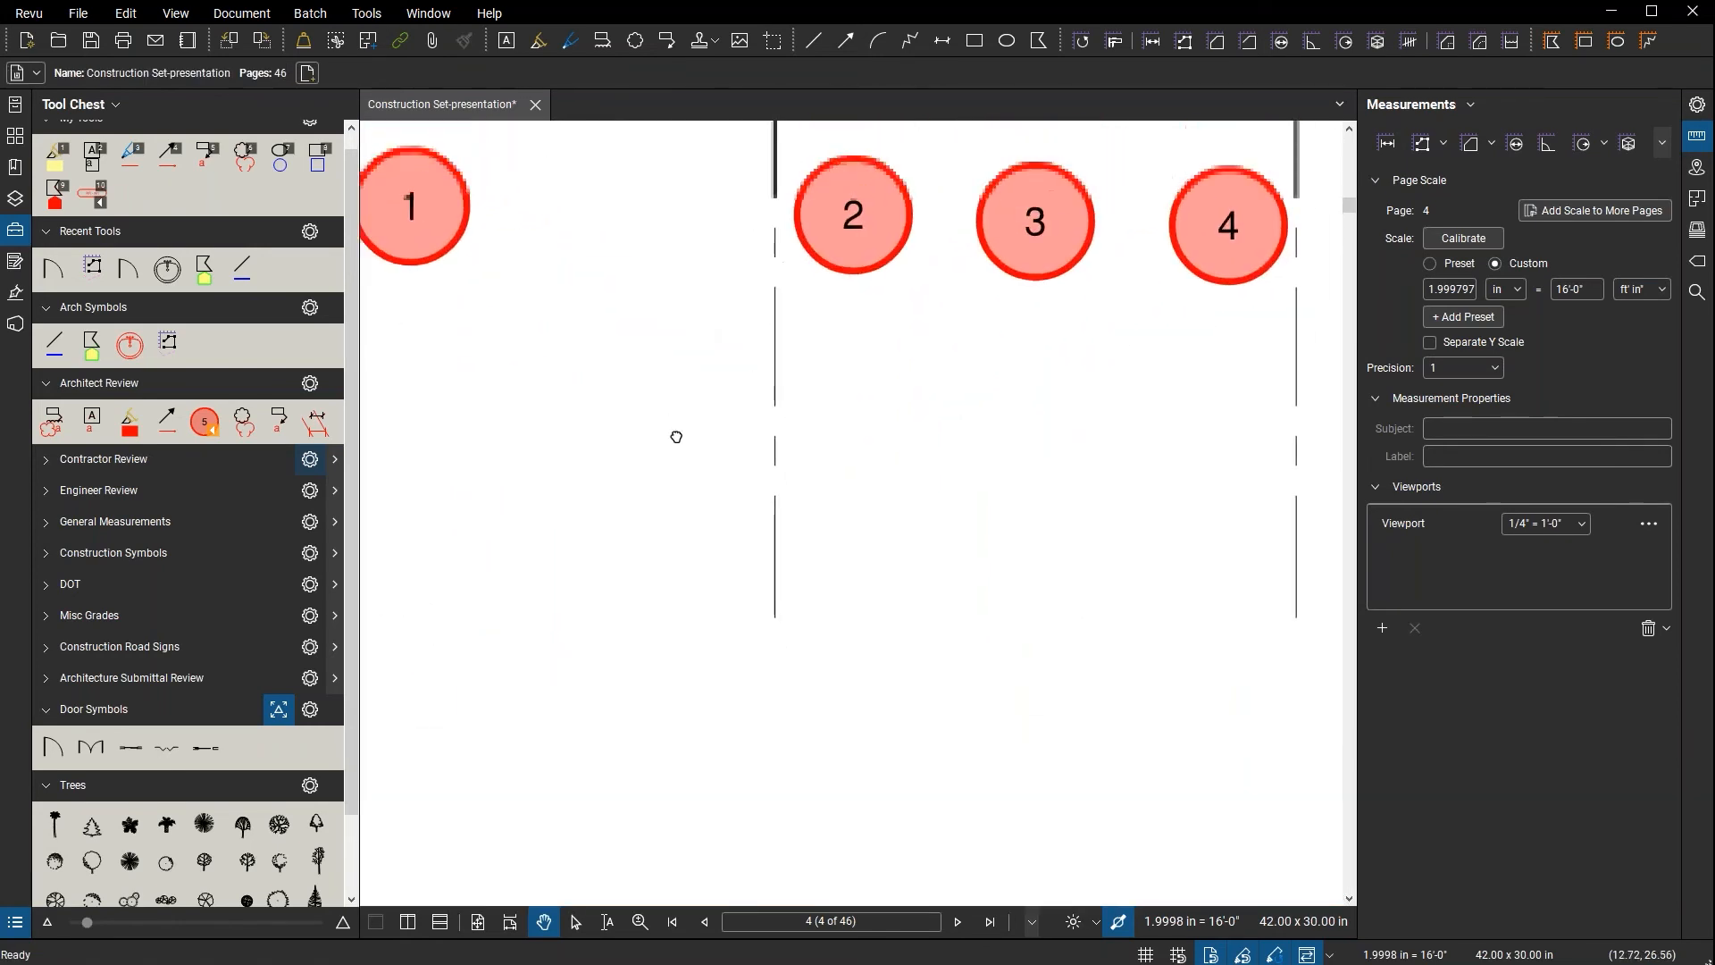
click(506, 41)
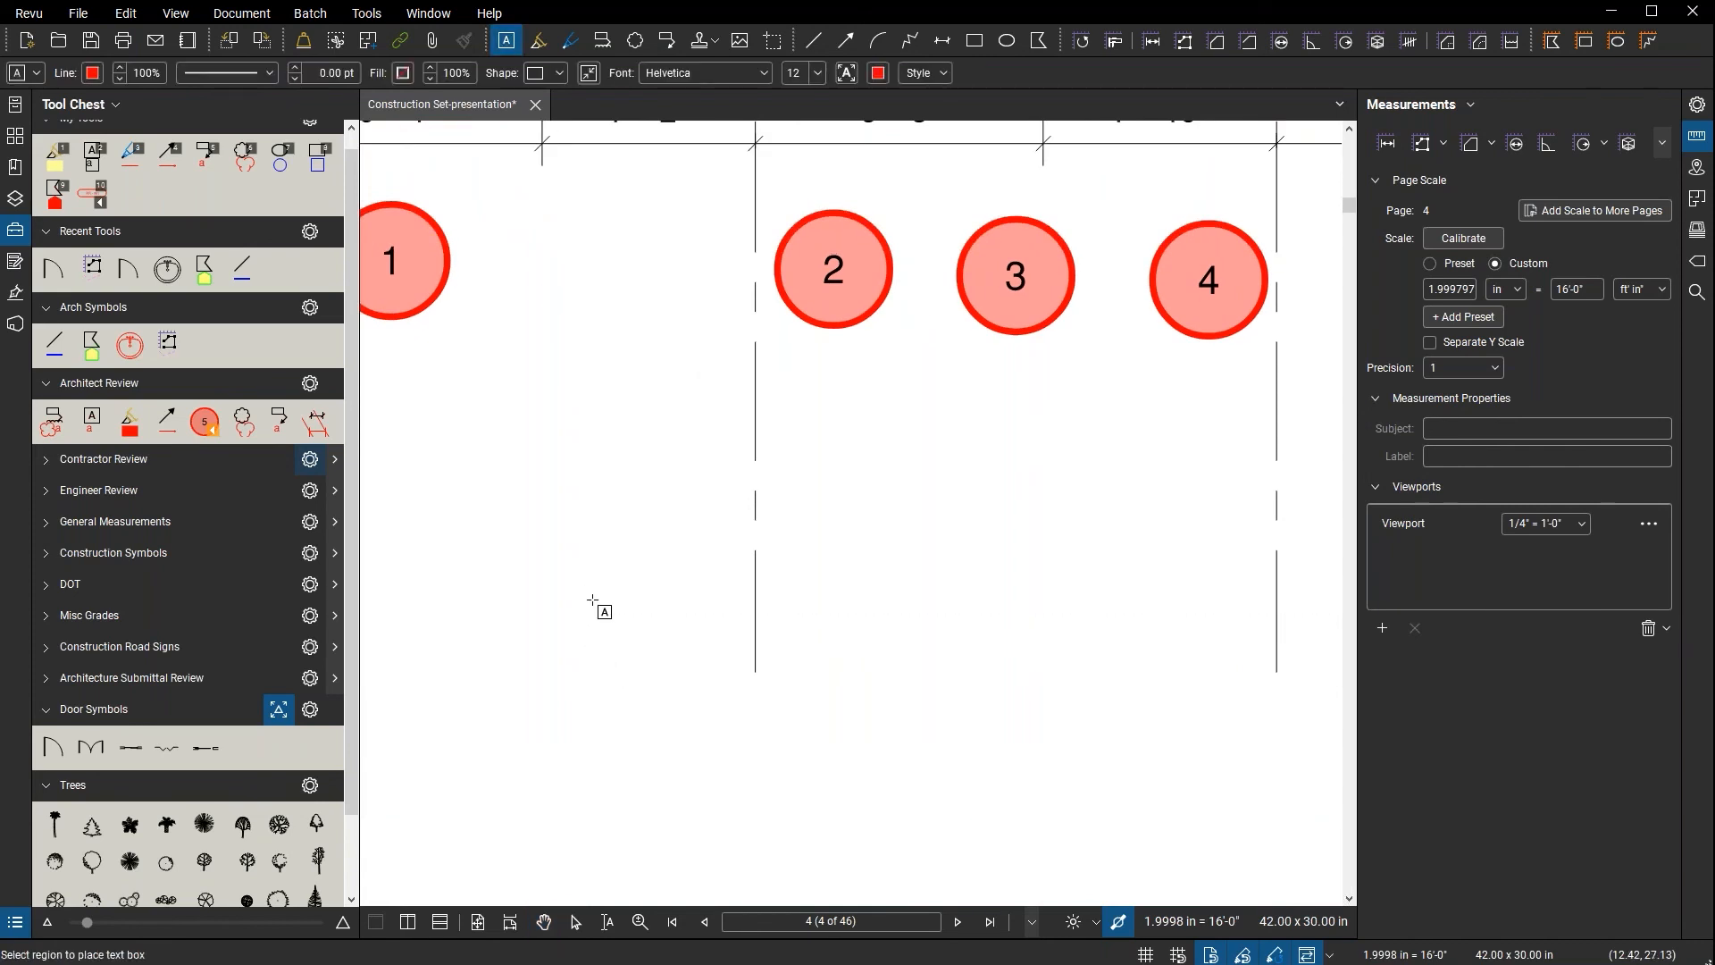
drag(590, 597, 743, 383)
drag(596, 439, 973, 564)
text(123)
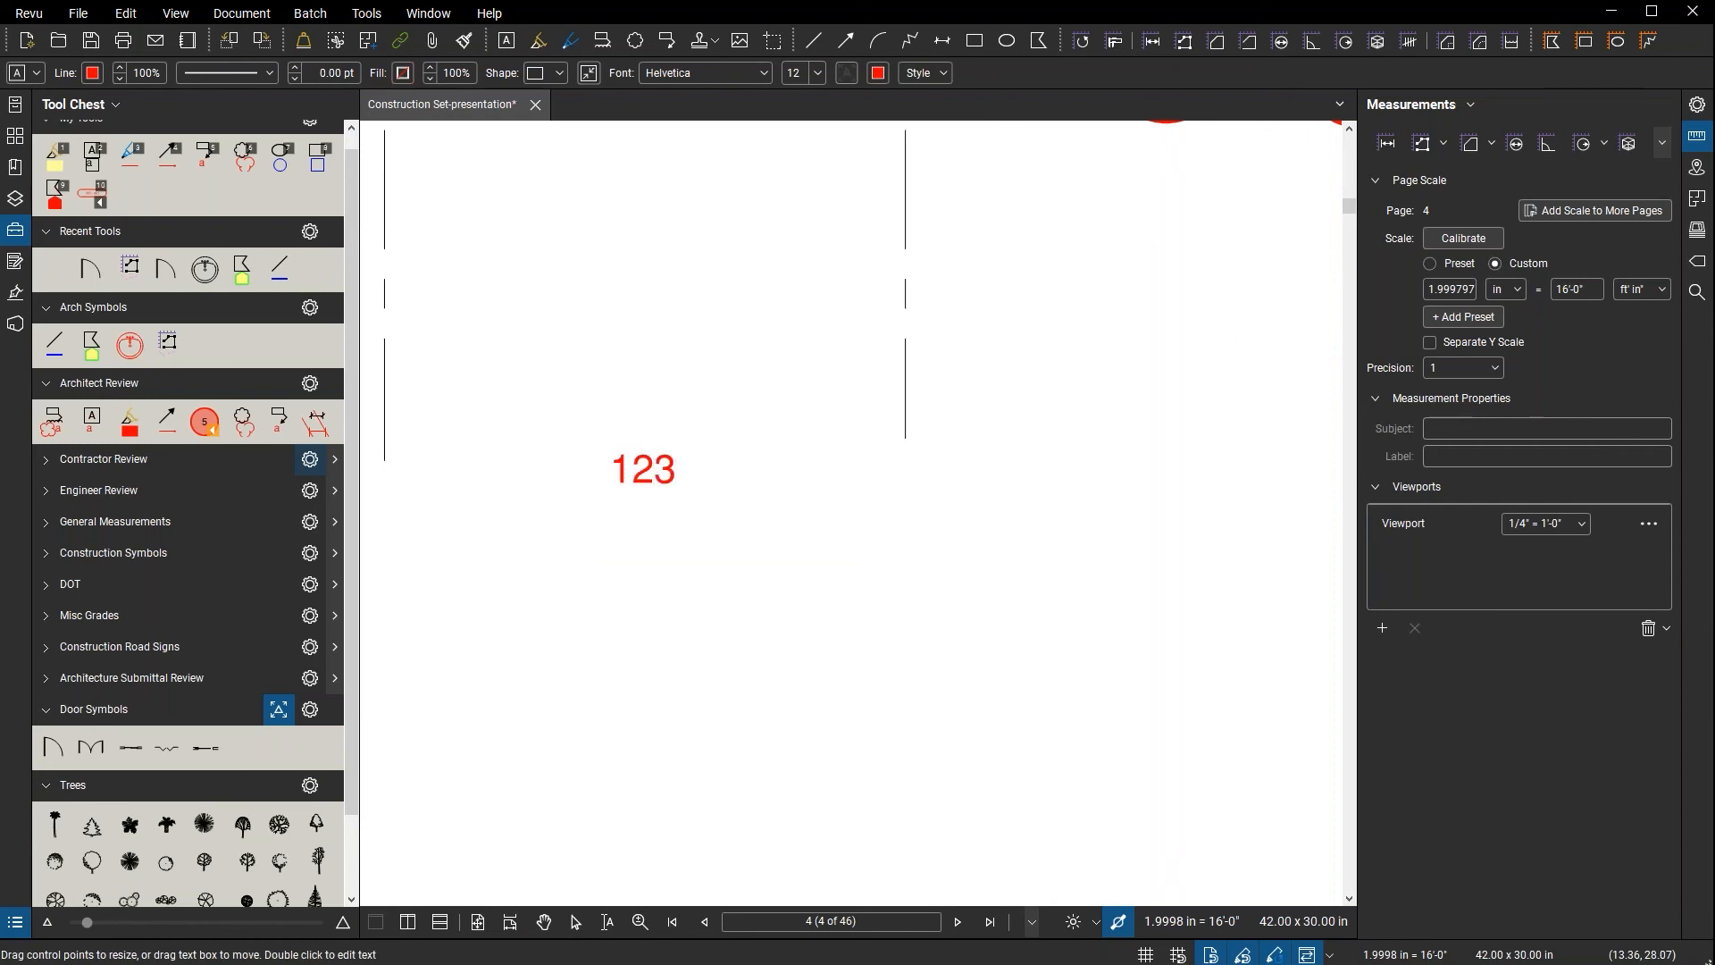
click(968, 583)
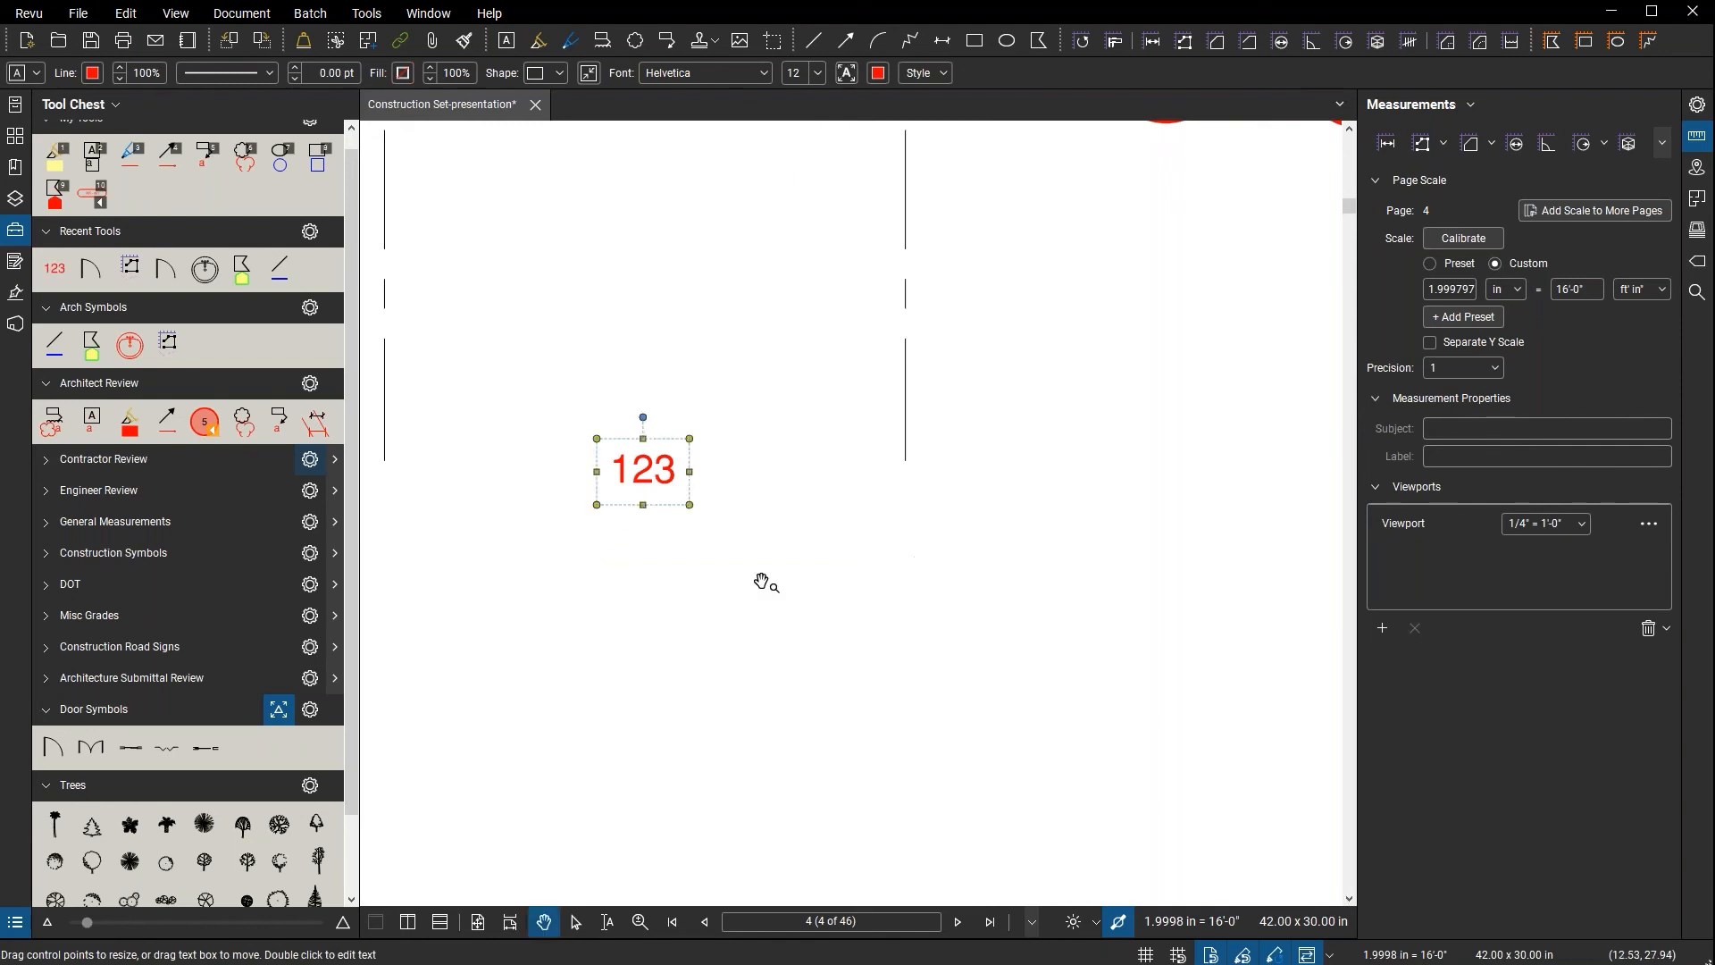
click(670, 556)
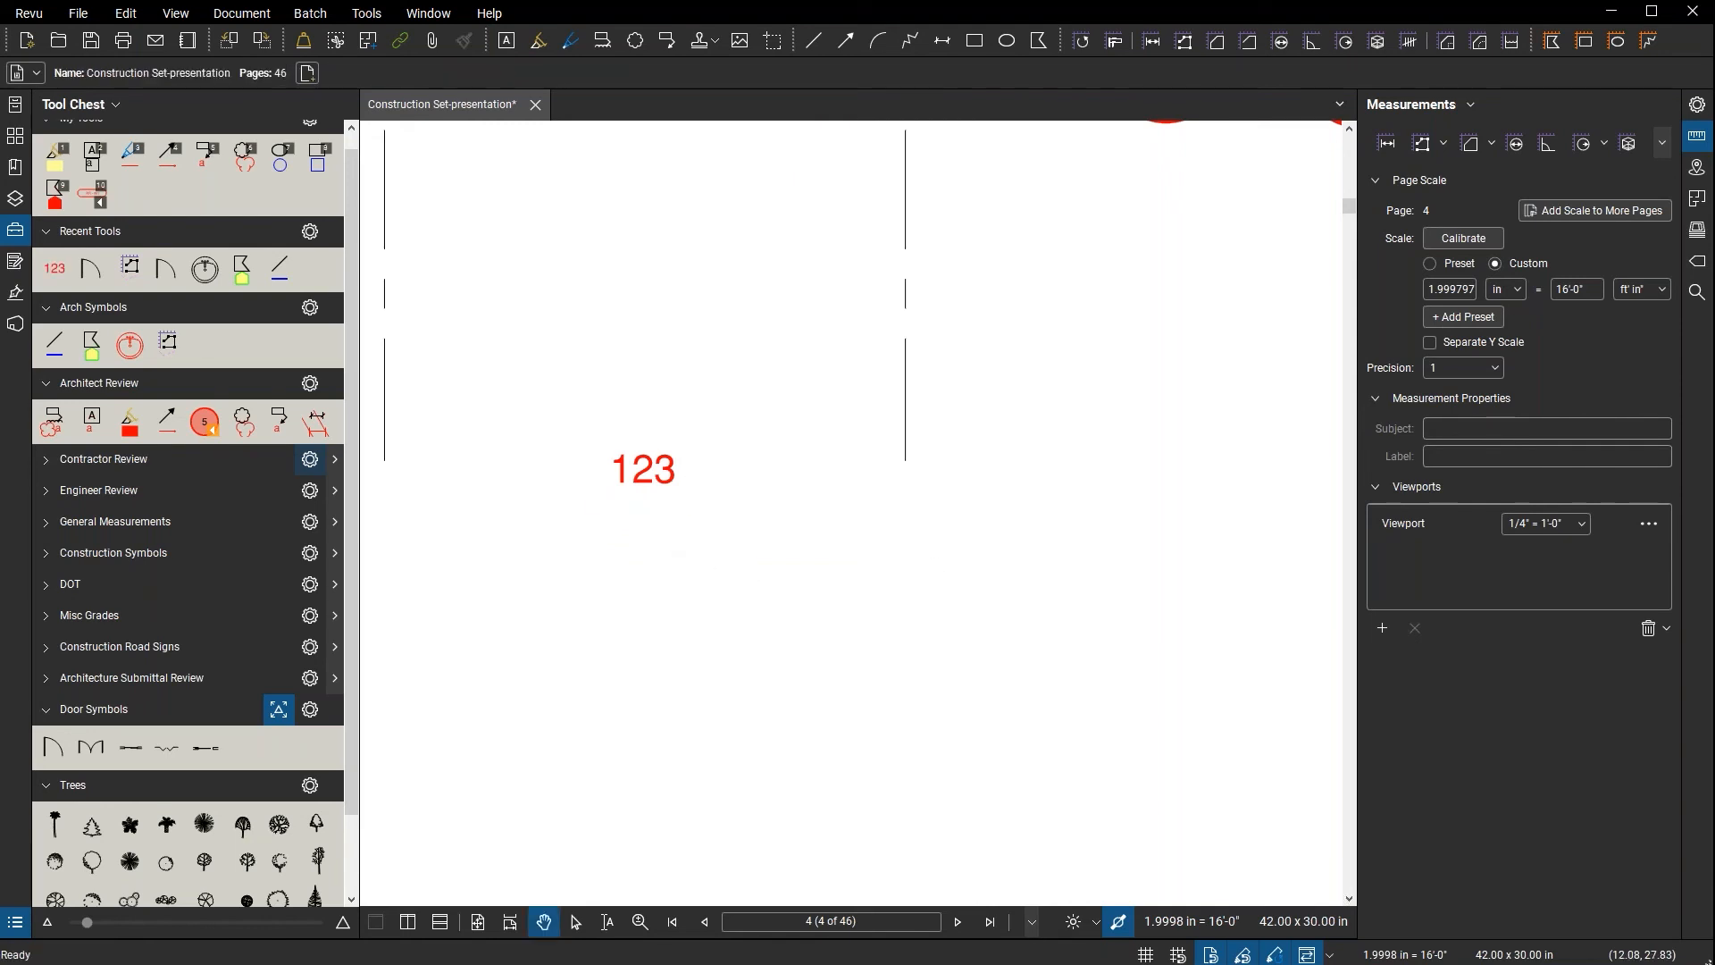
- Draw a six-sided polygon with pointed ends around the "123" text
drag(838, 442, 961, 527)
click(1038, 41)
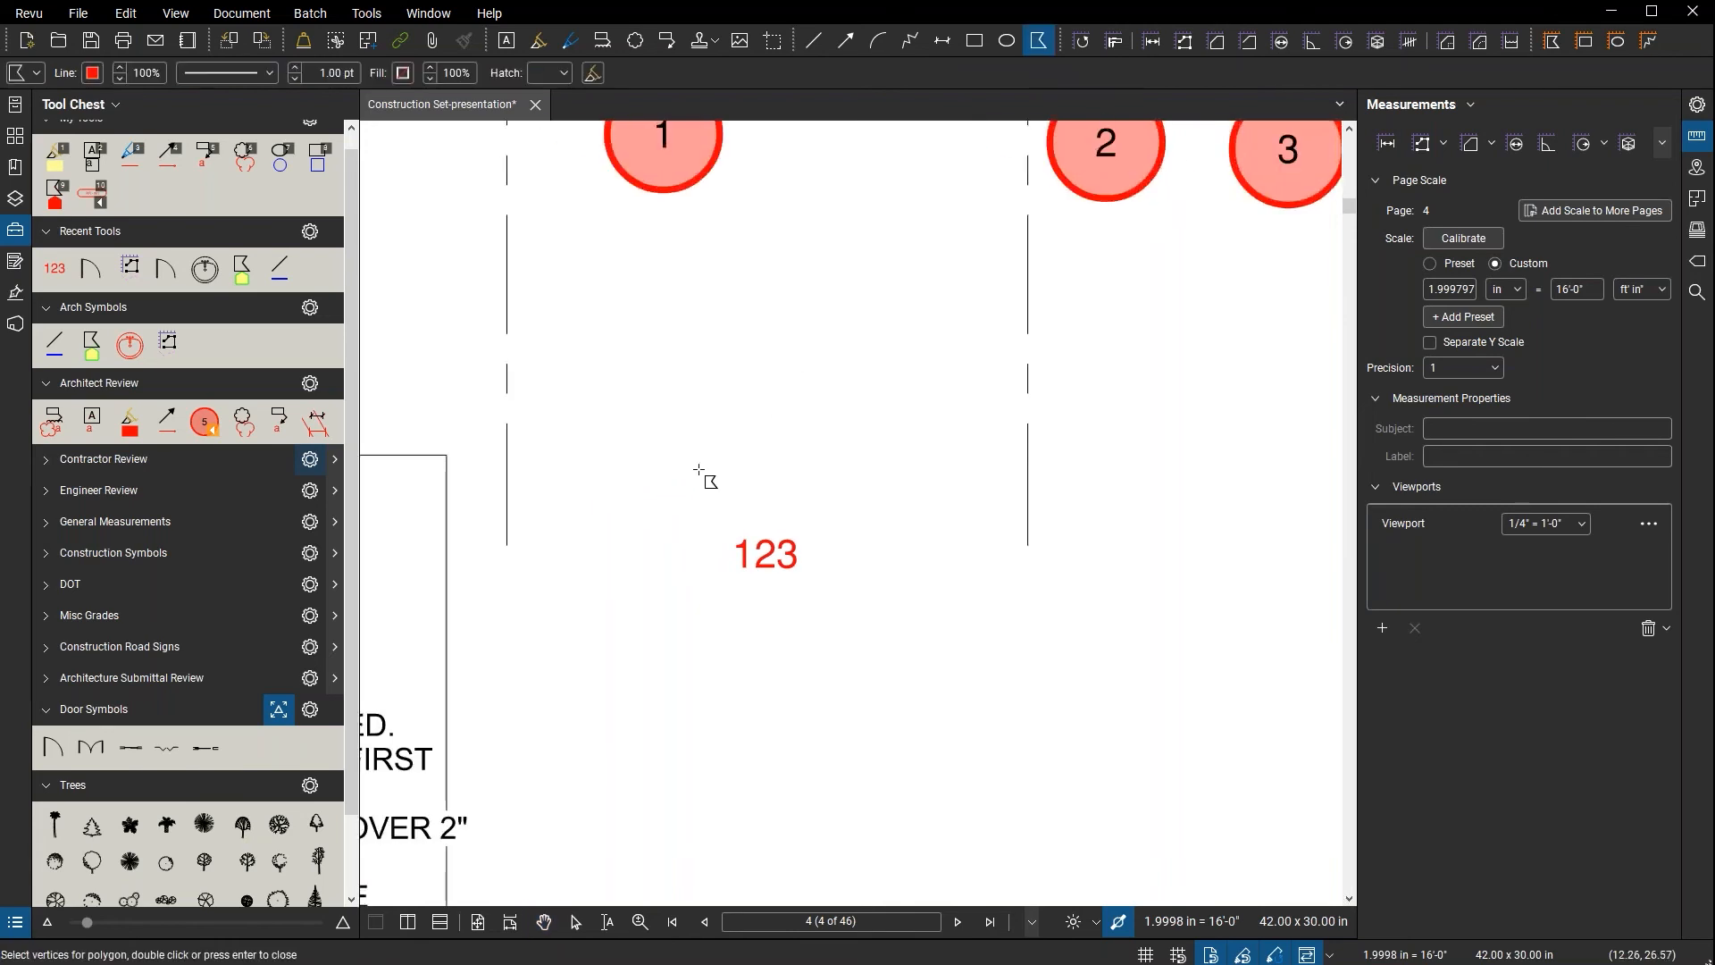
click(632, 516)
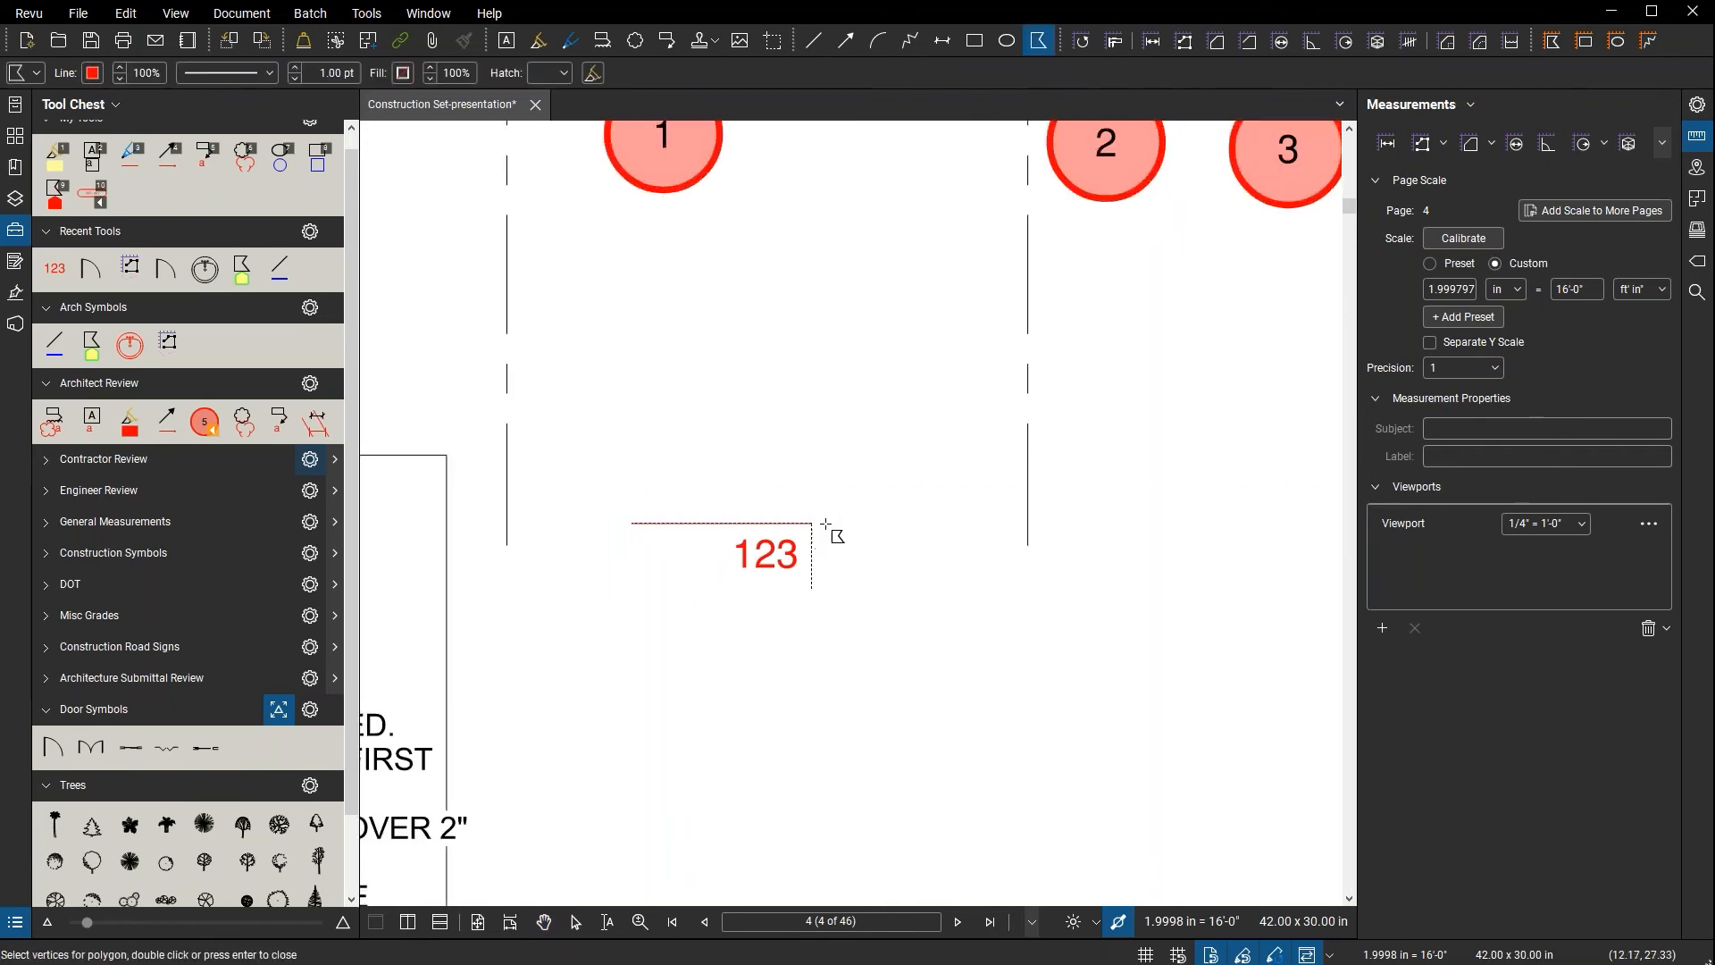
click(898, 523)
scroll(884, 536, up, 3)
scroll(884, 536, up, 1)
drag(831, 552, 1035, 483)
click(1188, 508)
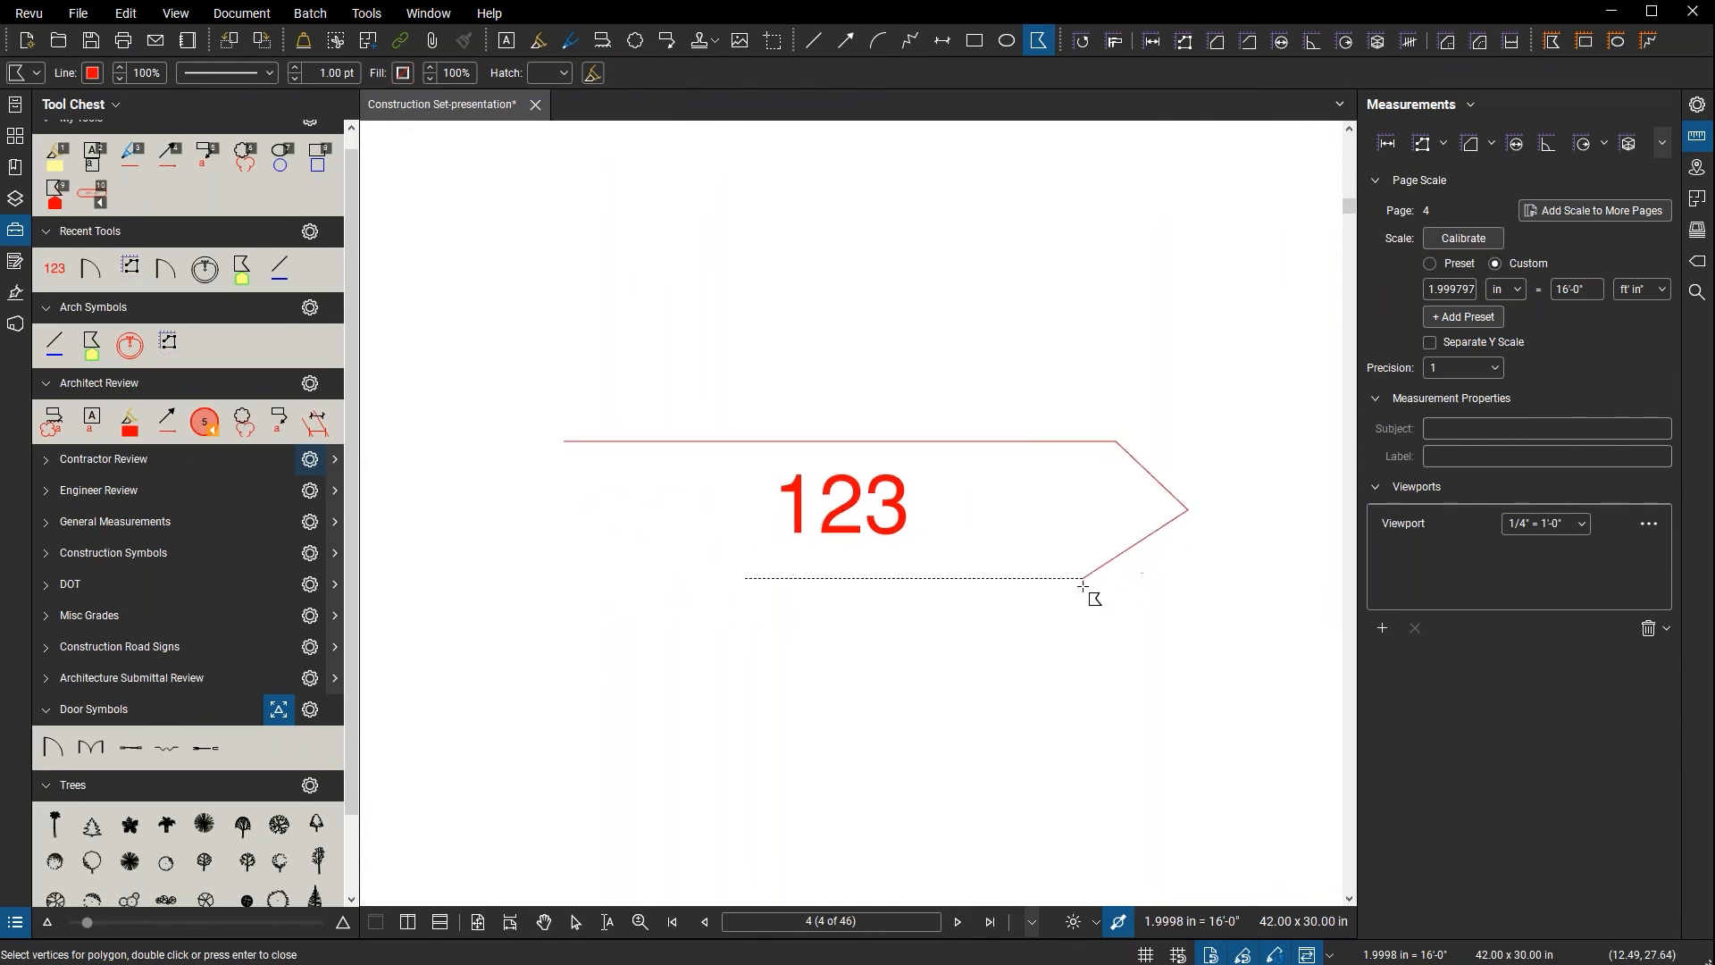
click(1116, 577)
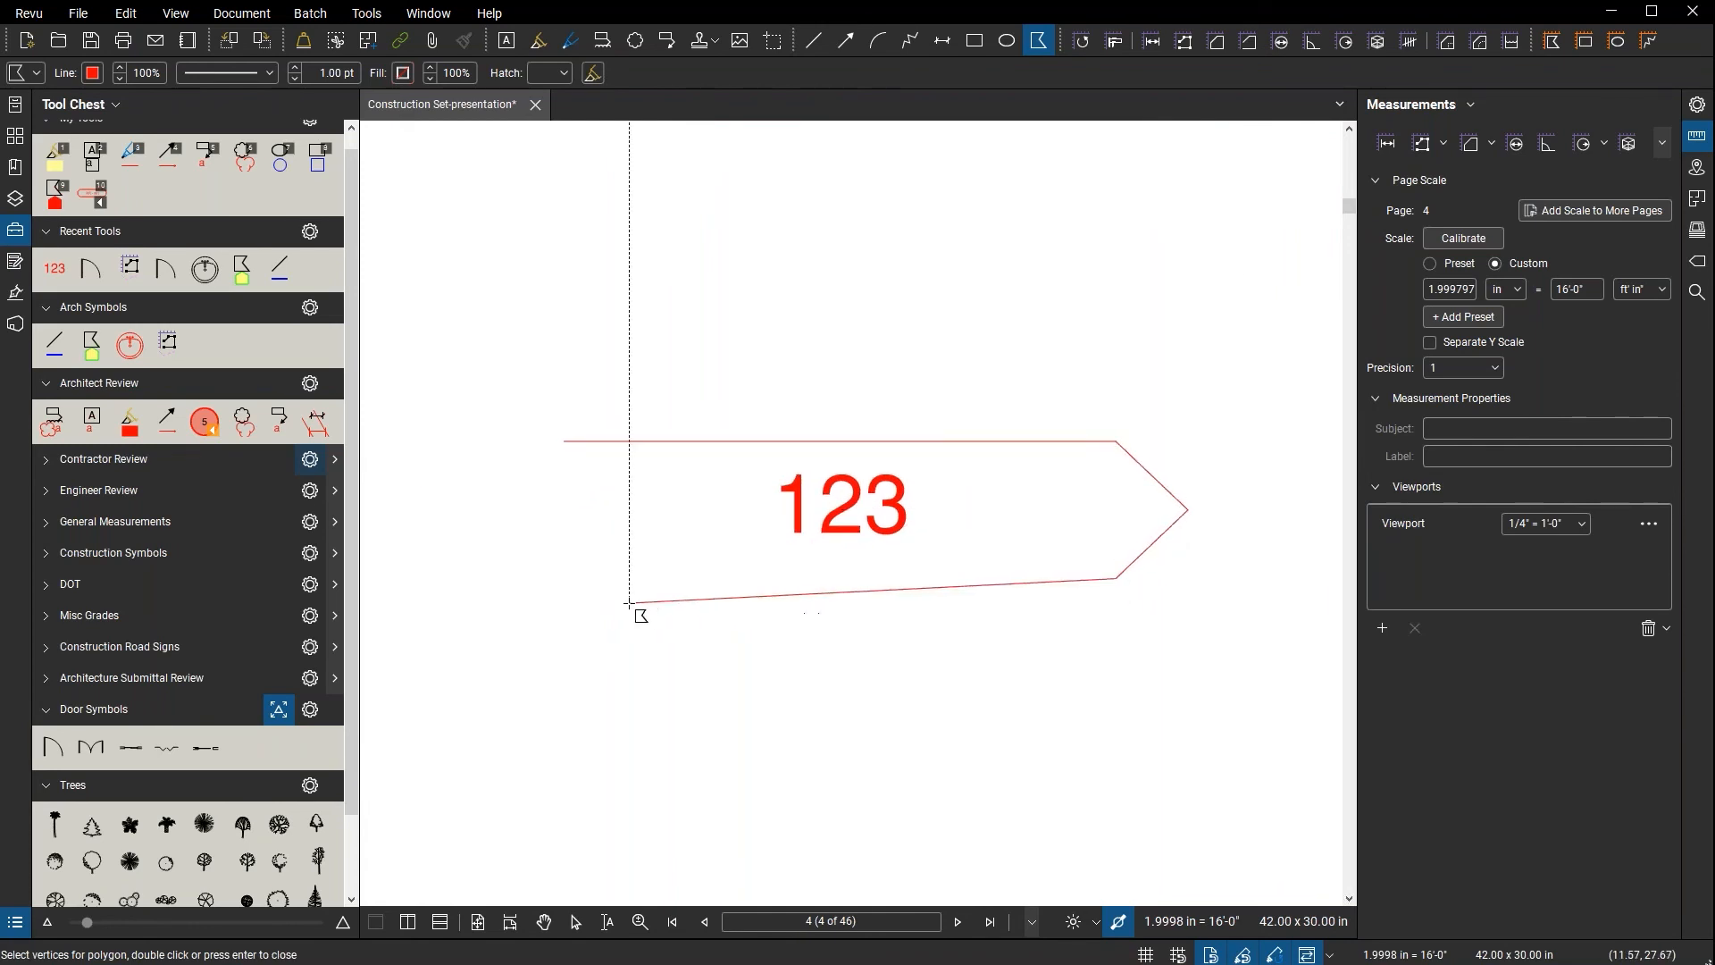
click(563, 578)
click(518, 509)
key(Return)
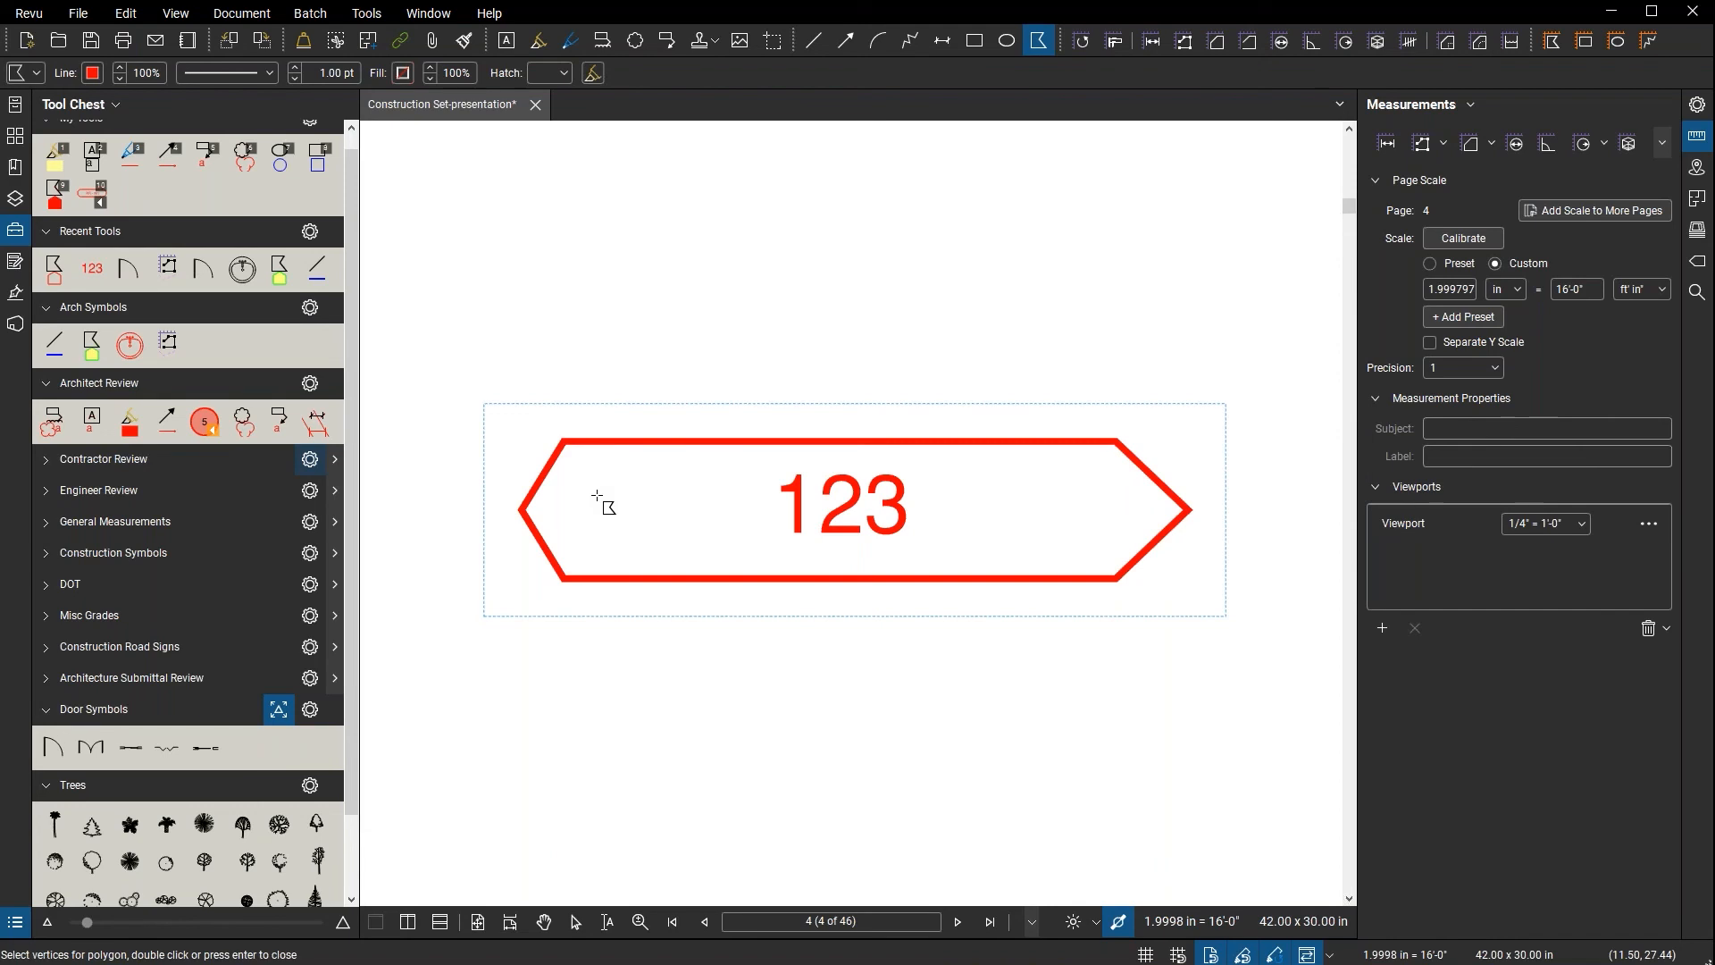
key(Escape)
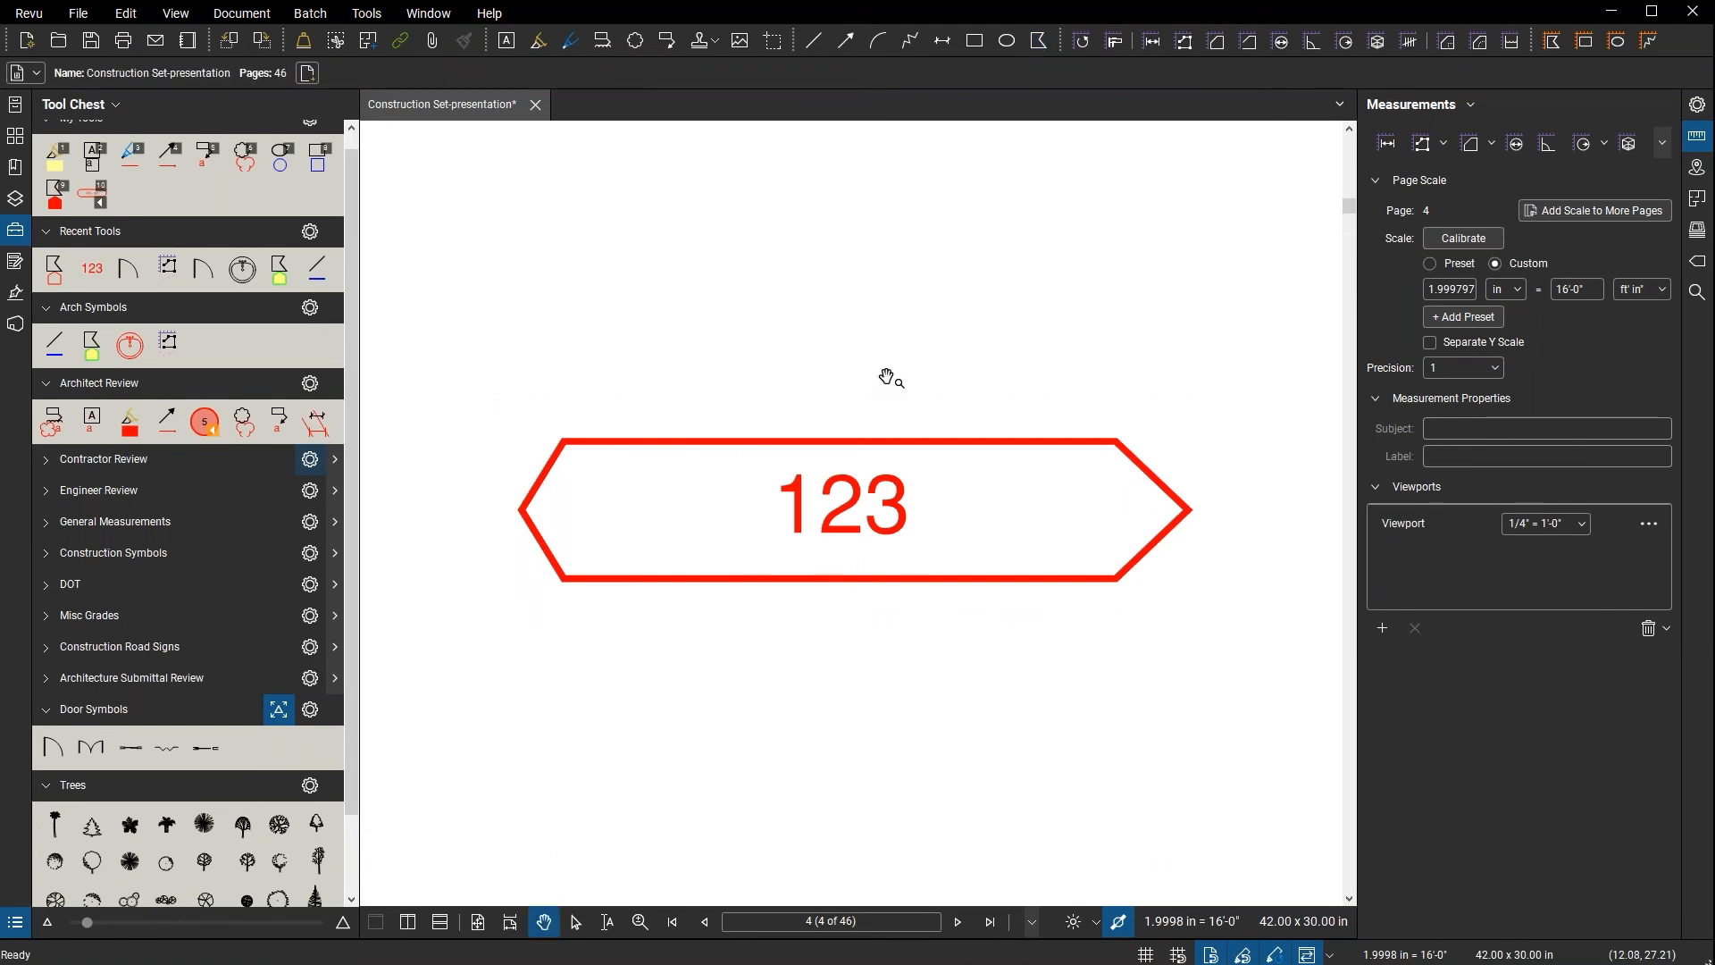
- Select the pointed polygon together with the "123" text and group them
scroll(894, 382, down, 1)
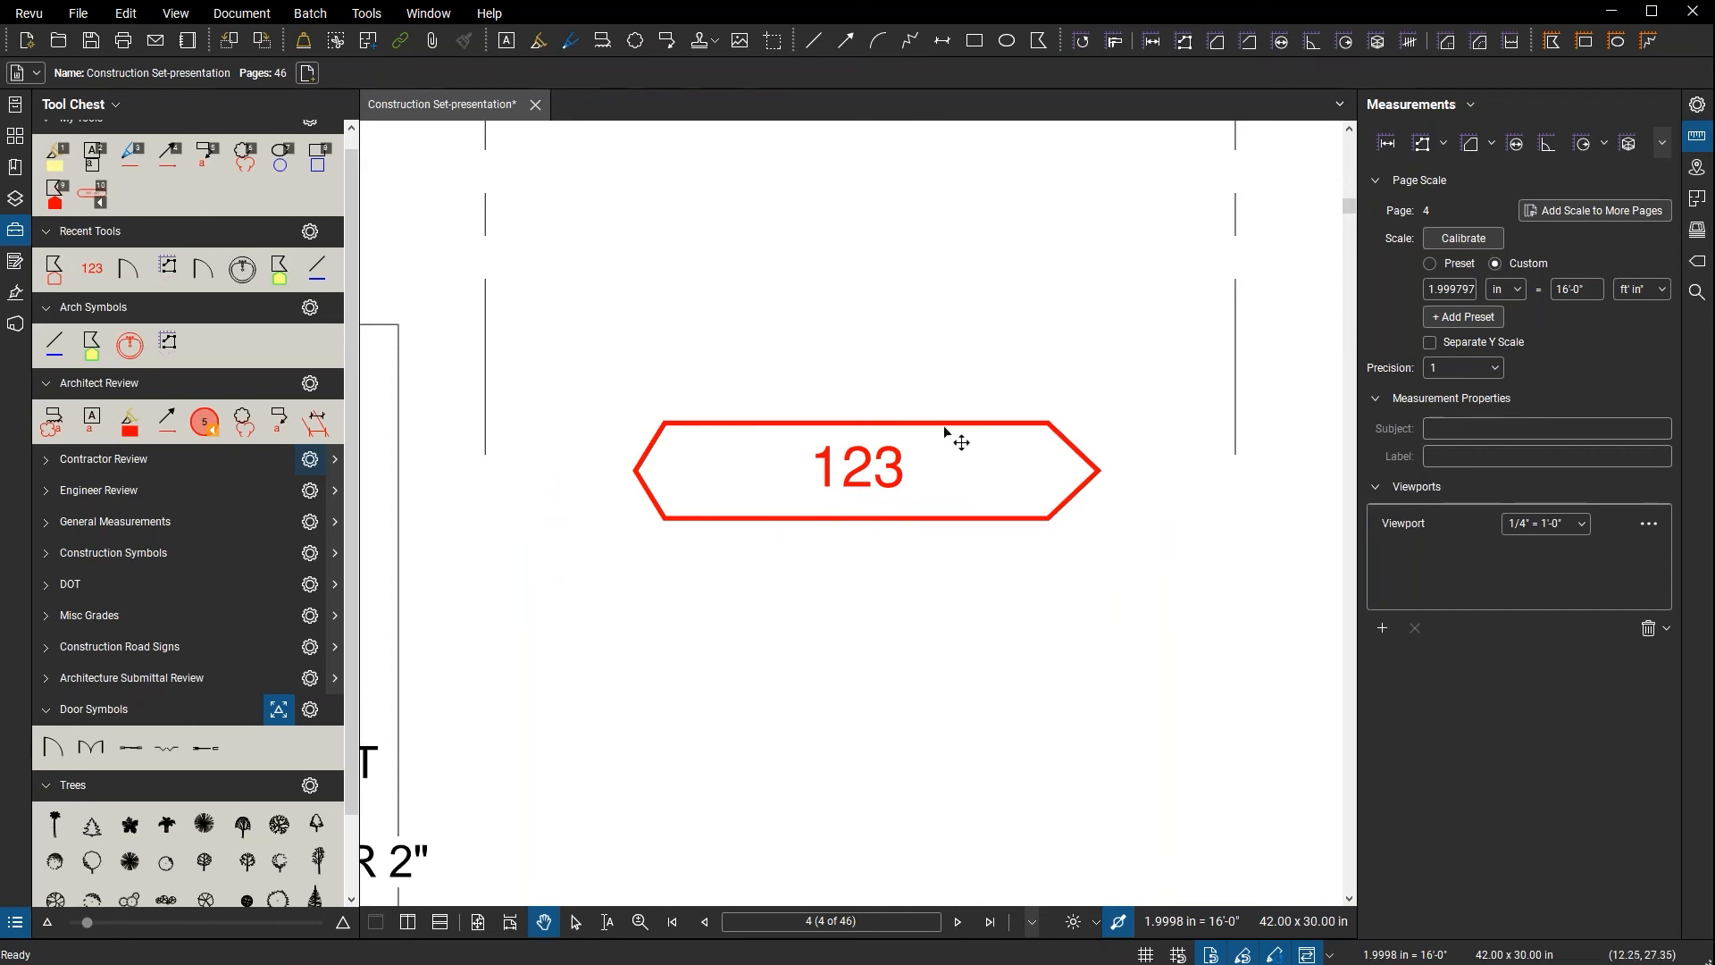
drag(950, 365, 712, 607)
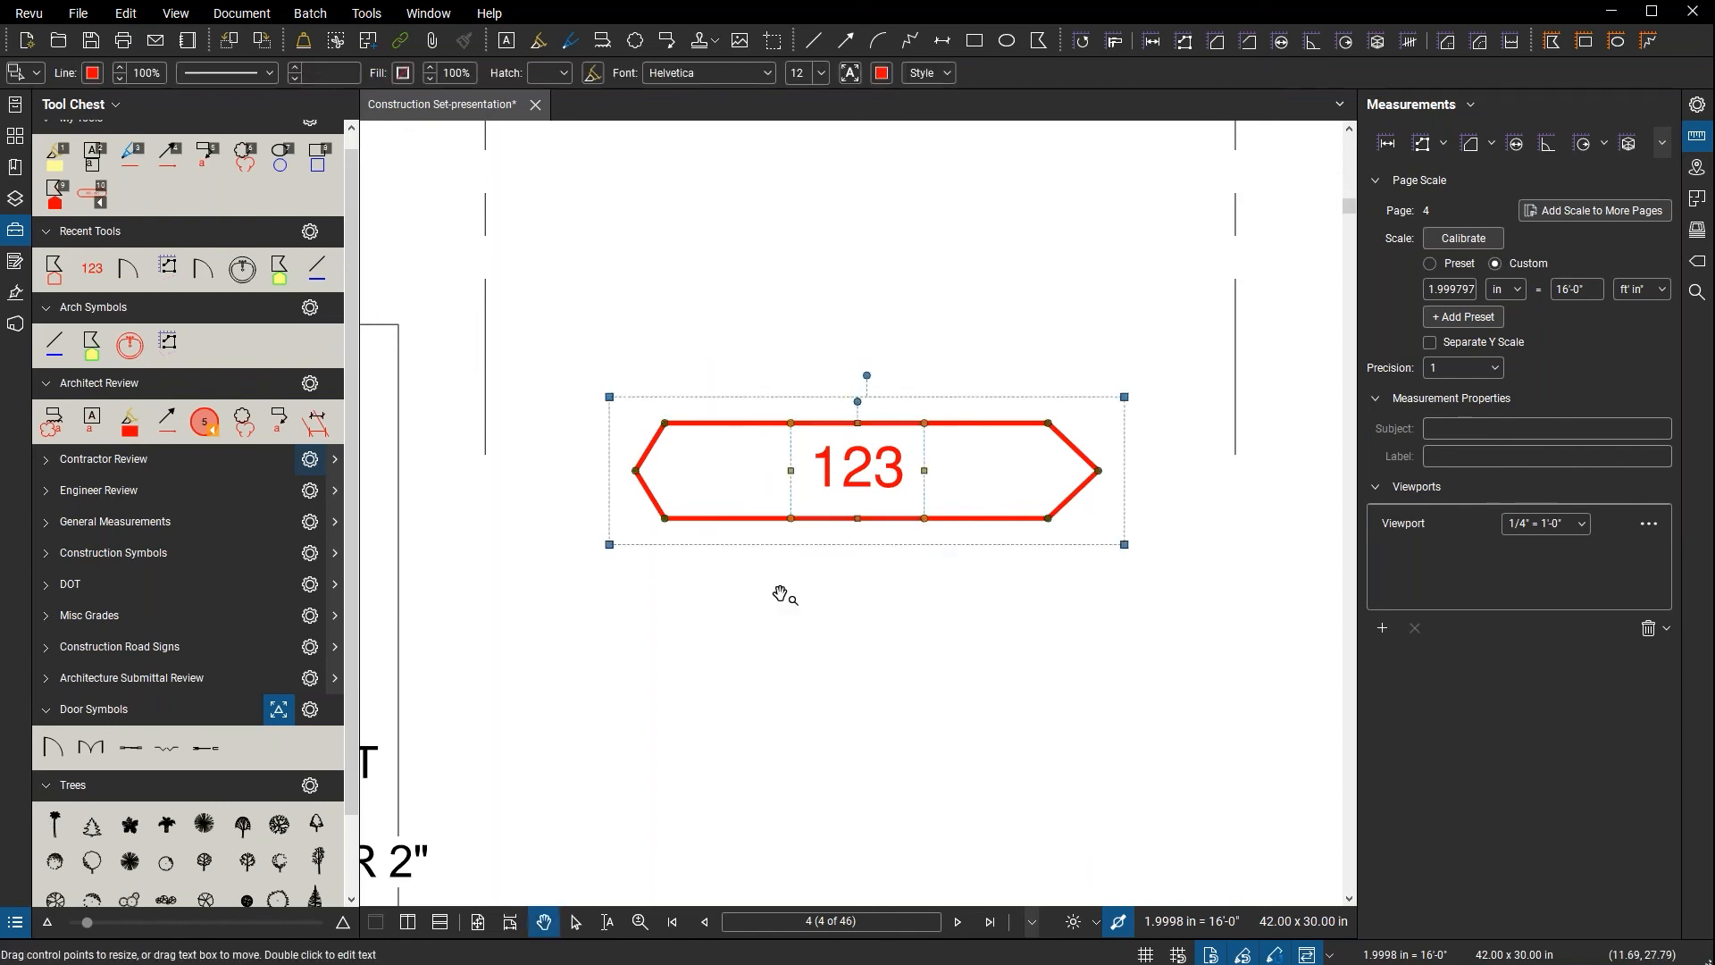
click(973, 327)
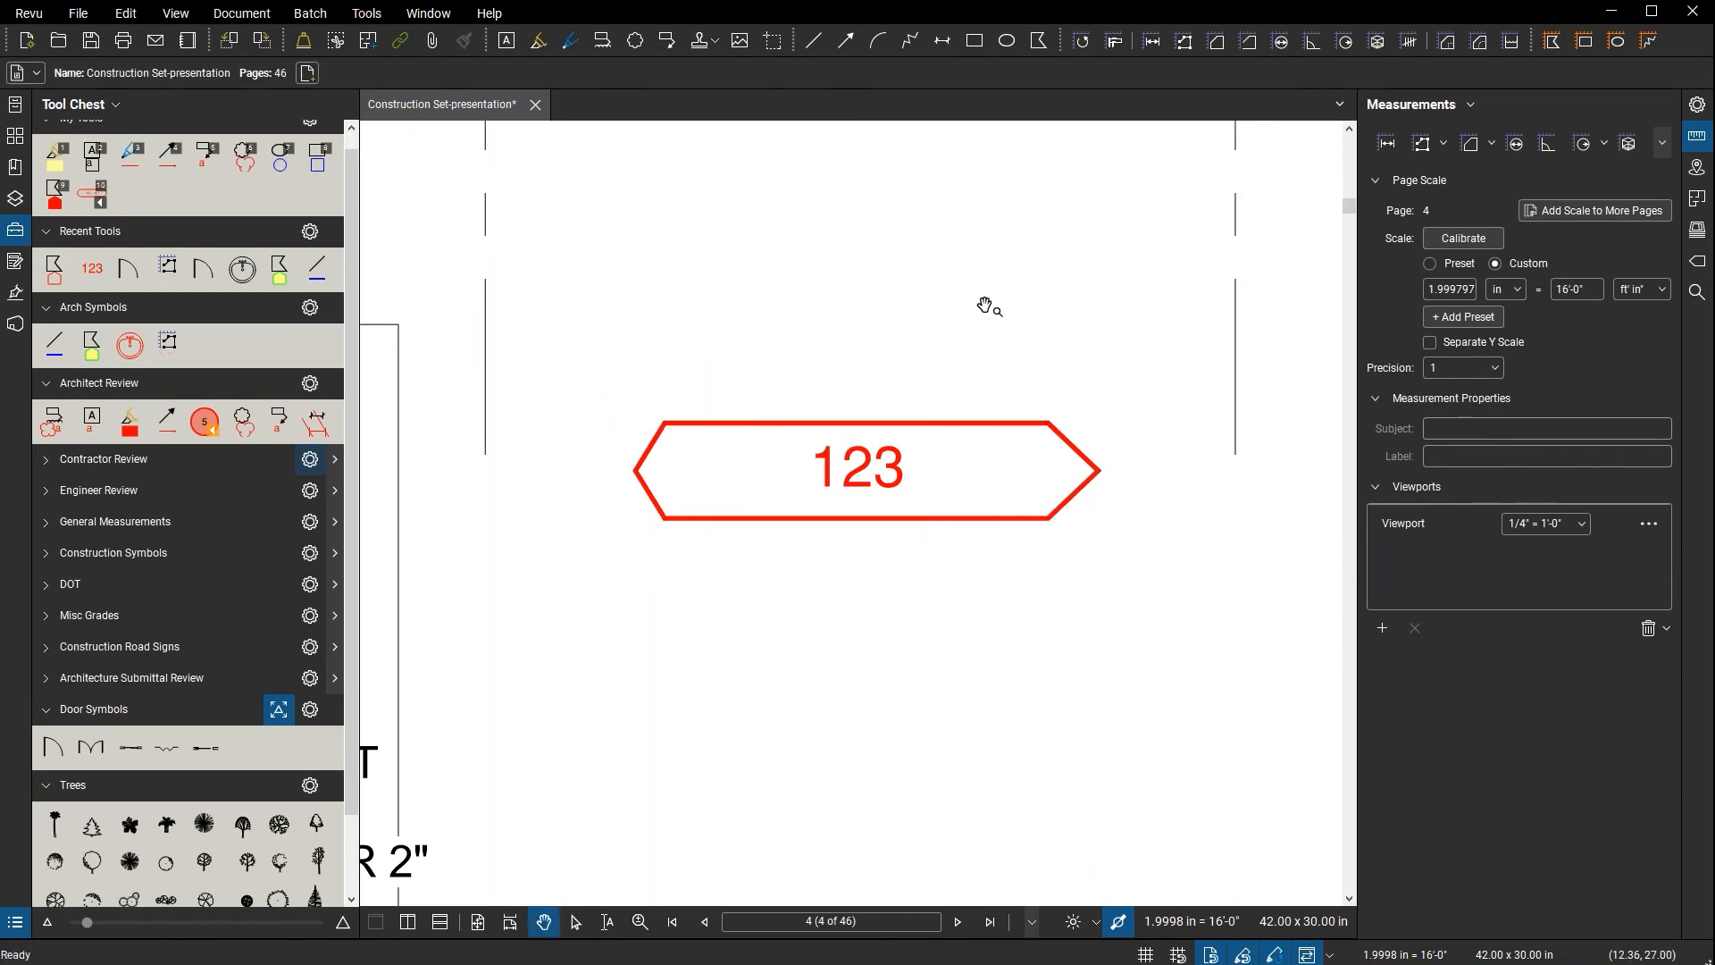
drag(1009, 296, 809, 575)
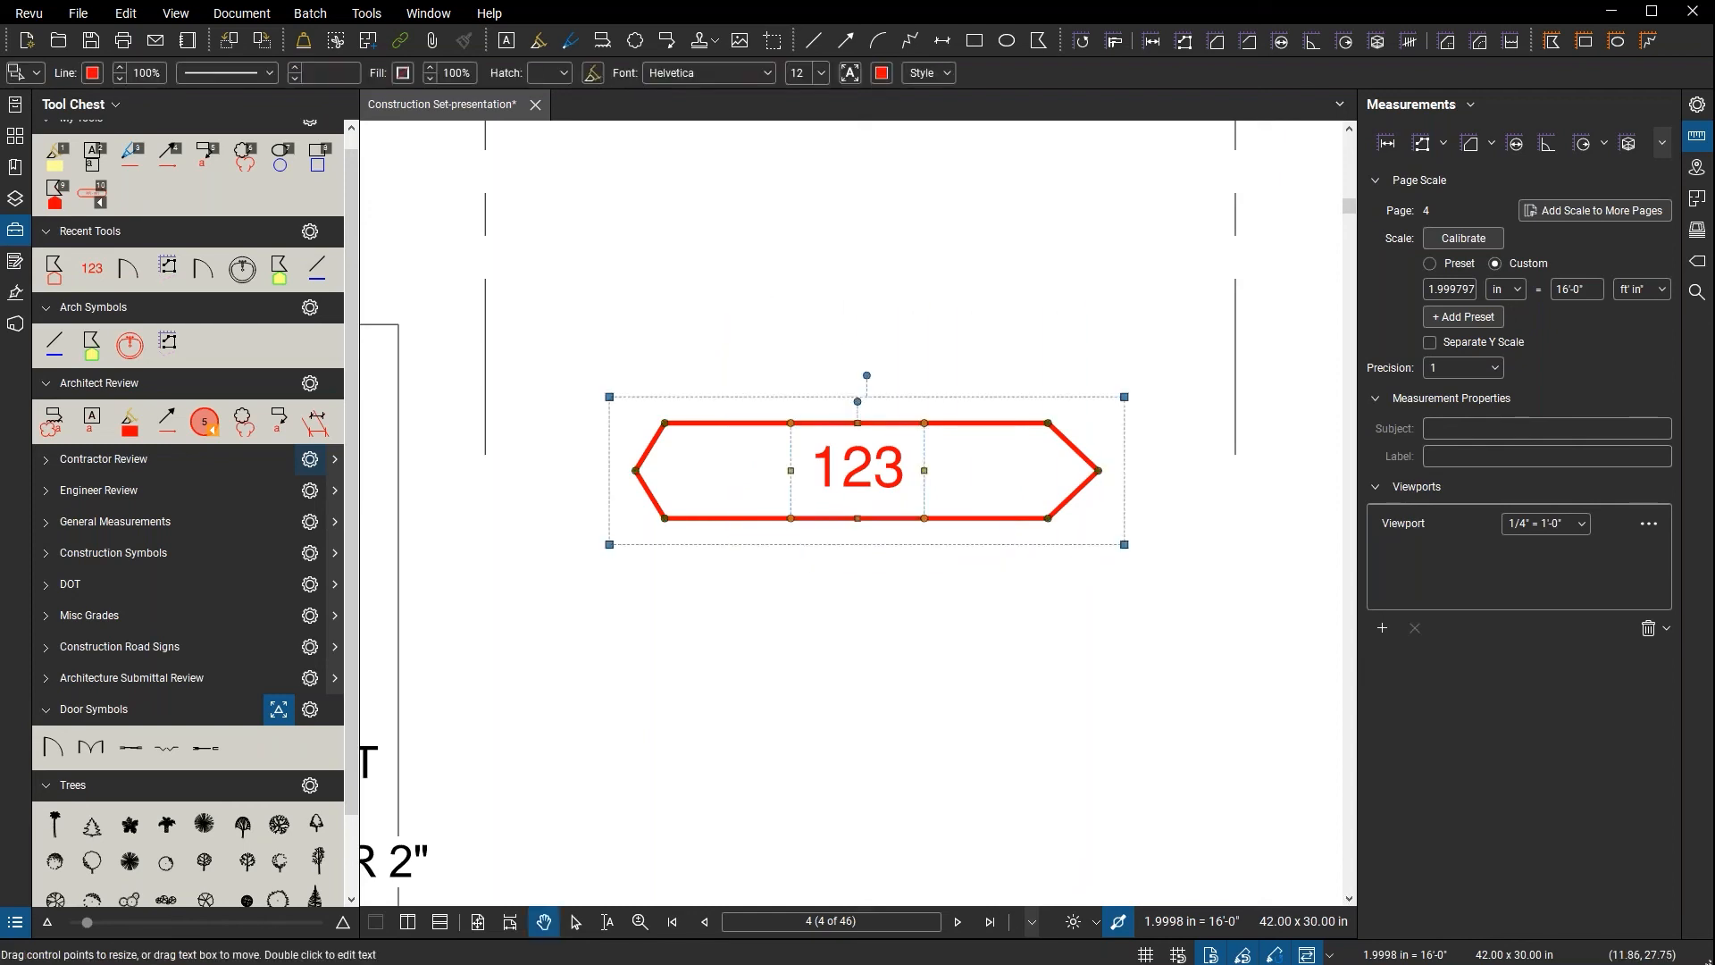
right_click(856, 479)
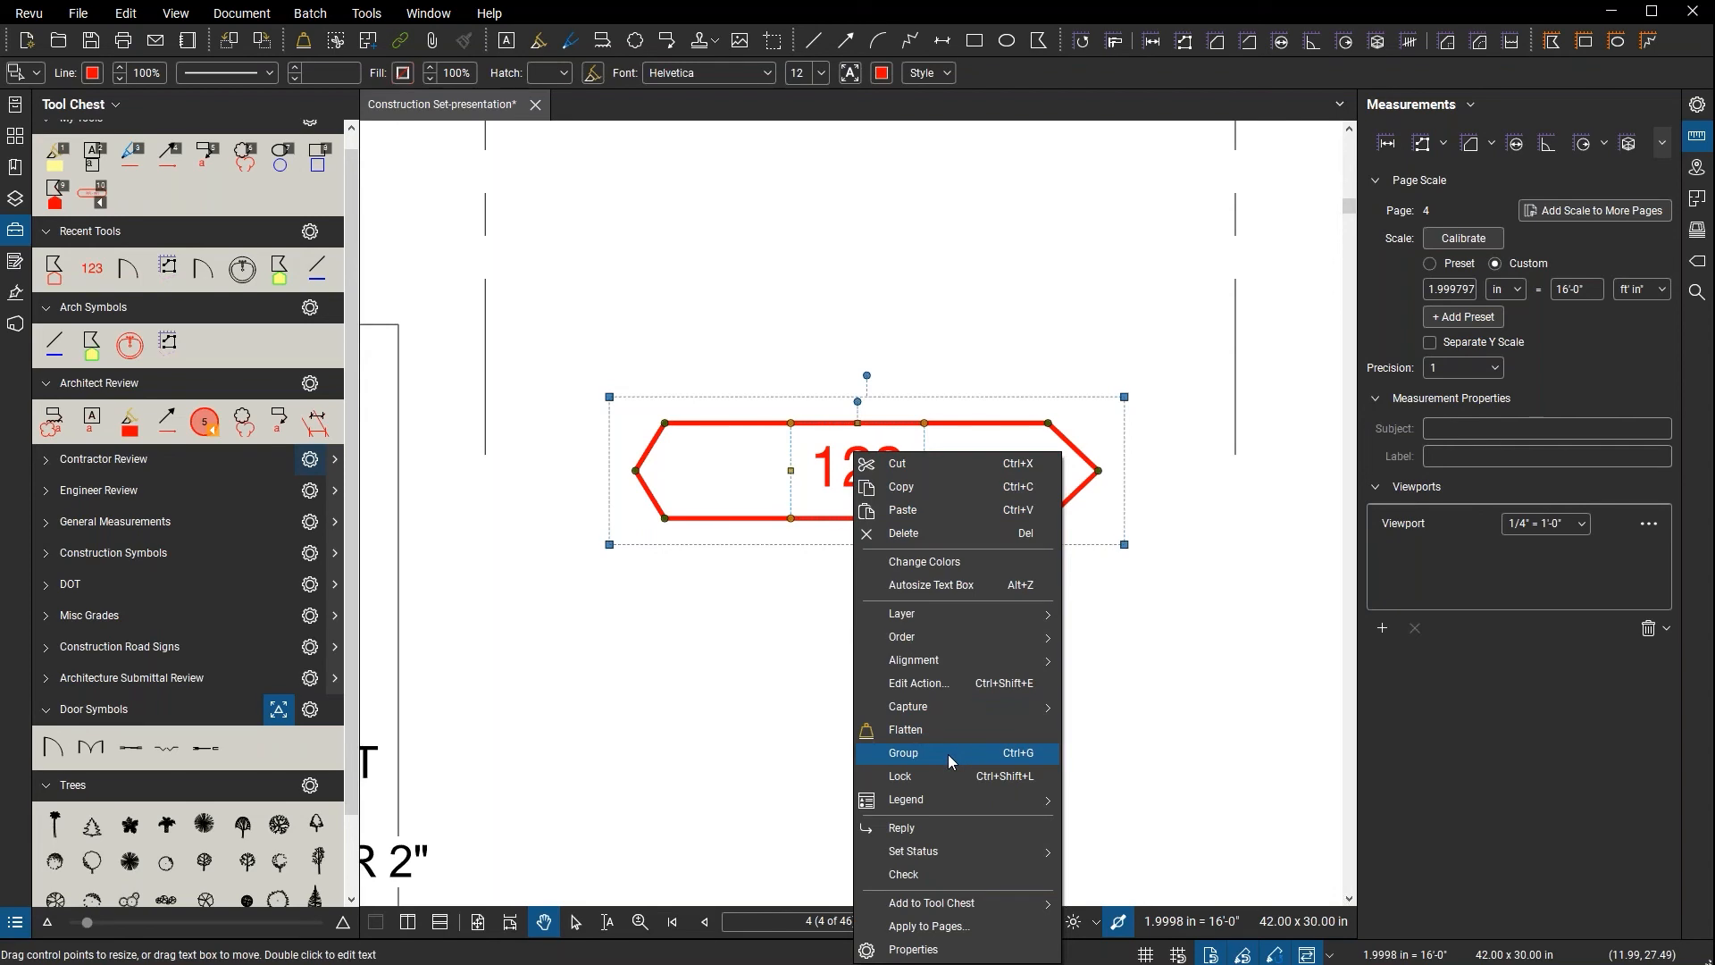
click(998, 758)
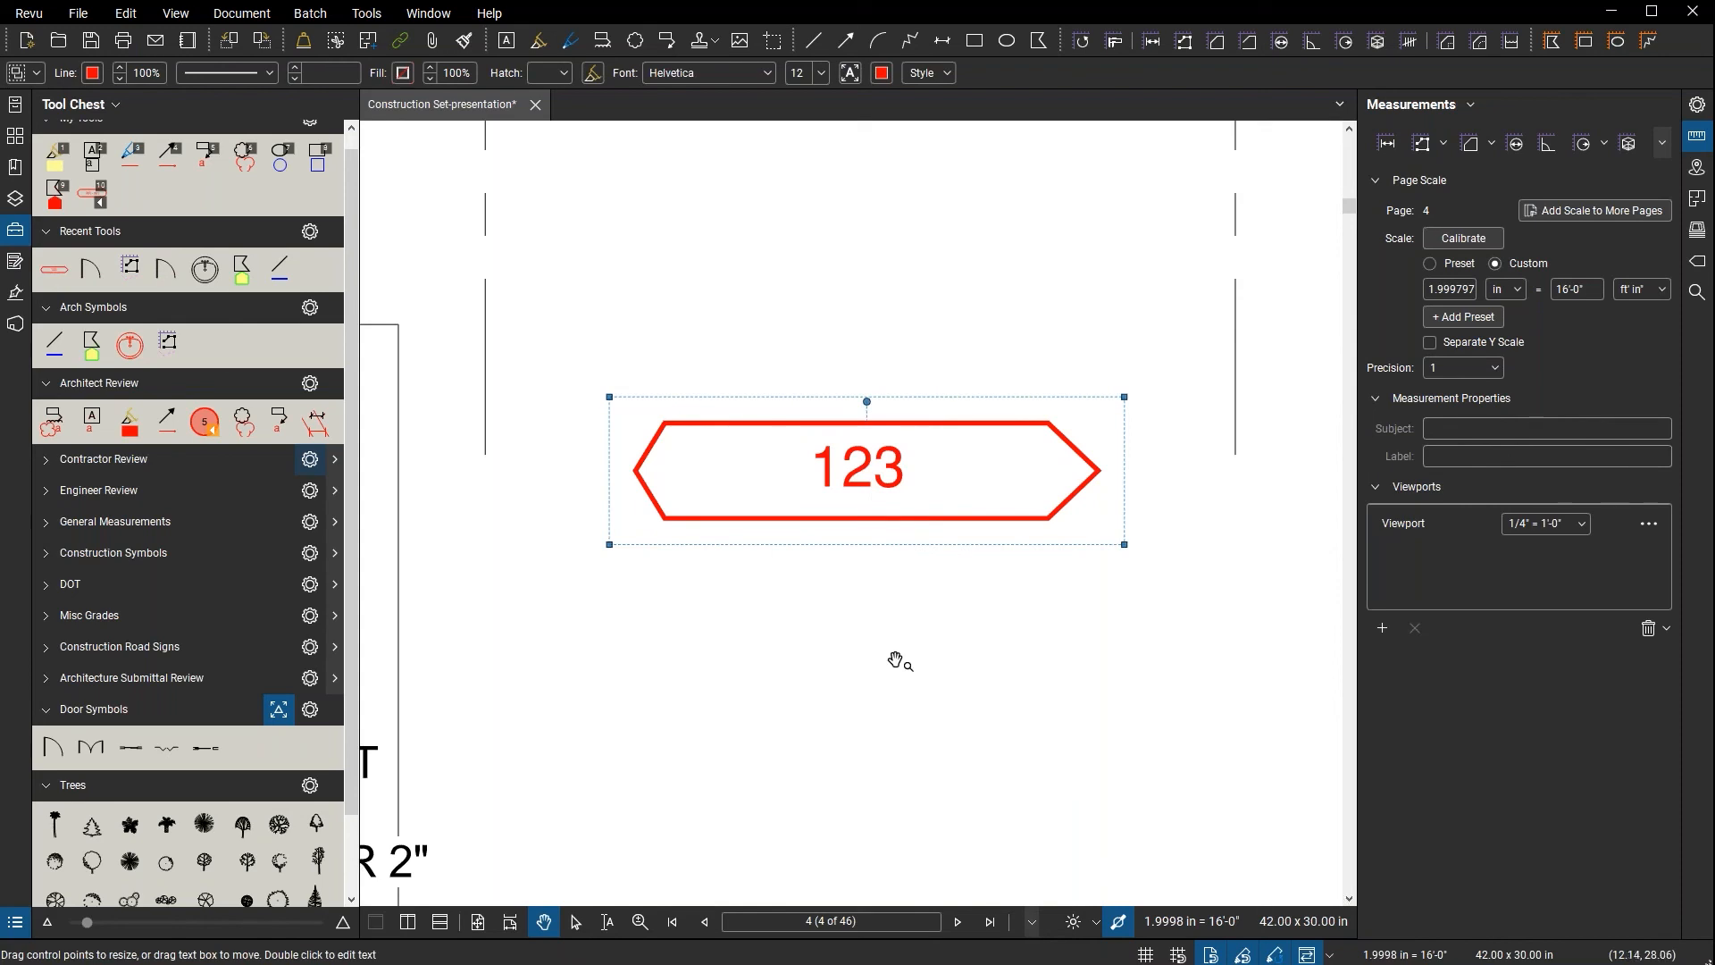
- Add the grouped "123" tag to the Arch Symbols tool set
right_click(860, 481)
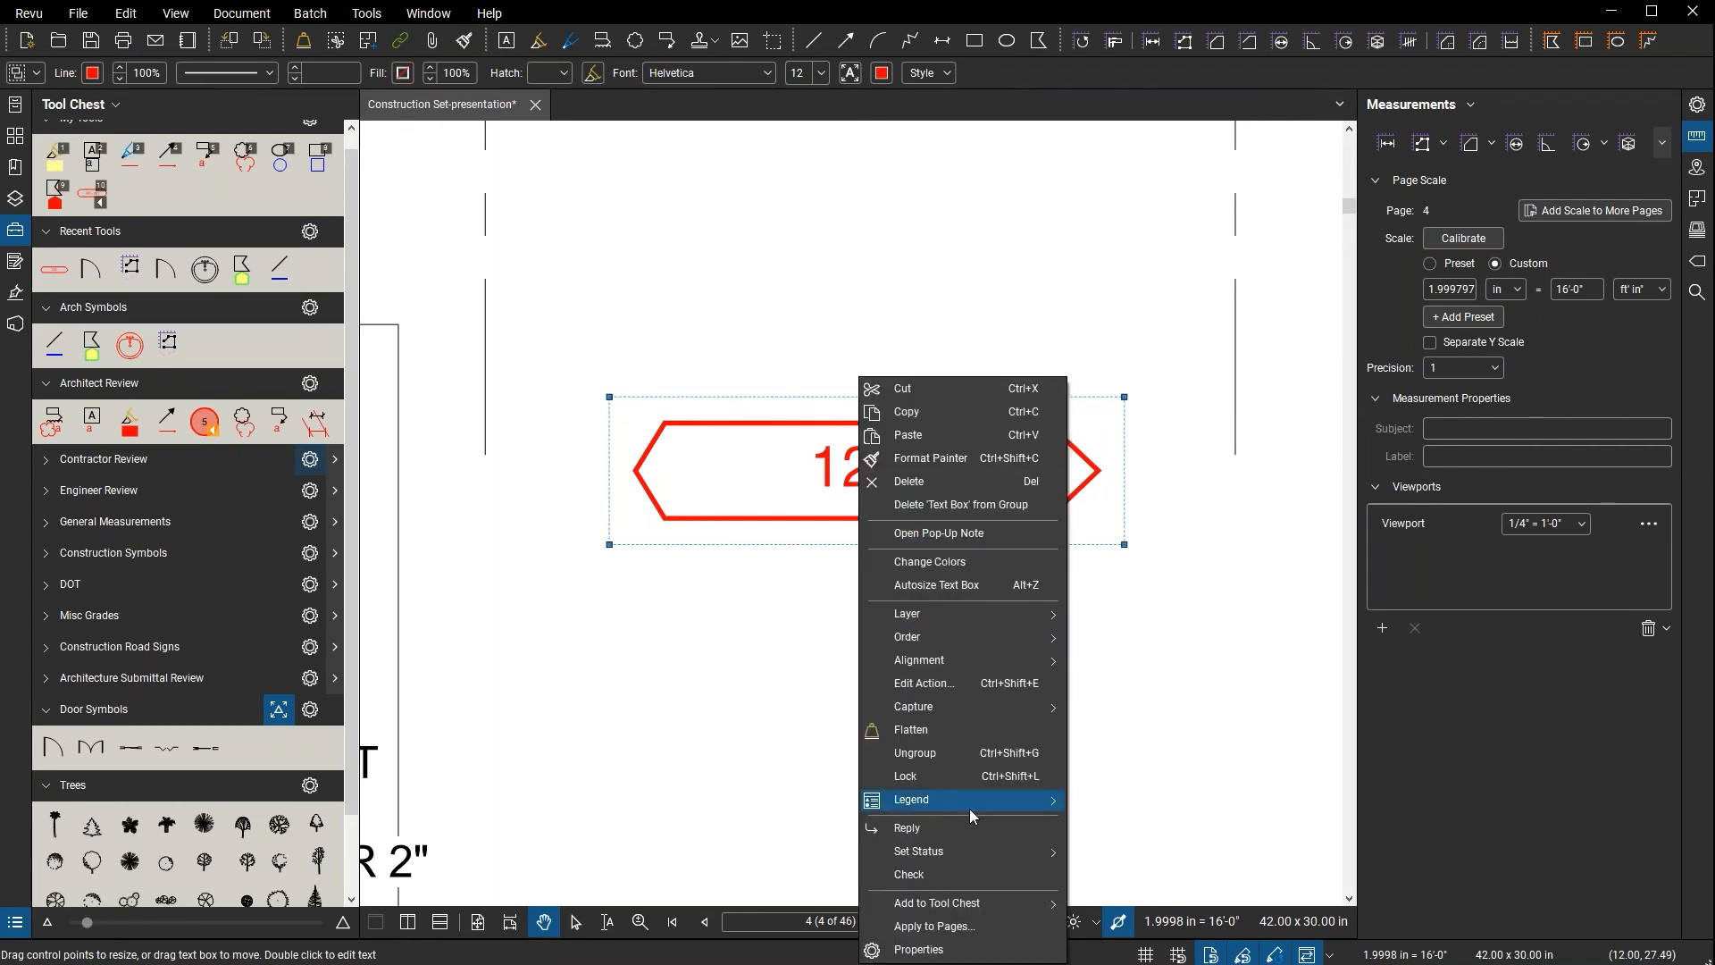
mouse_move(969, 903)
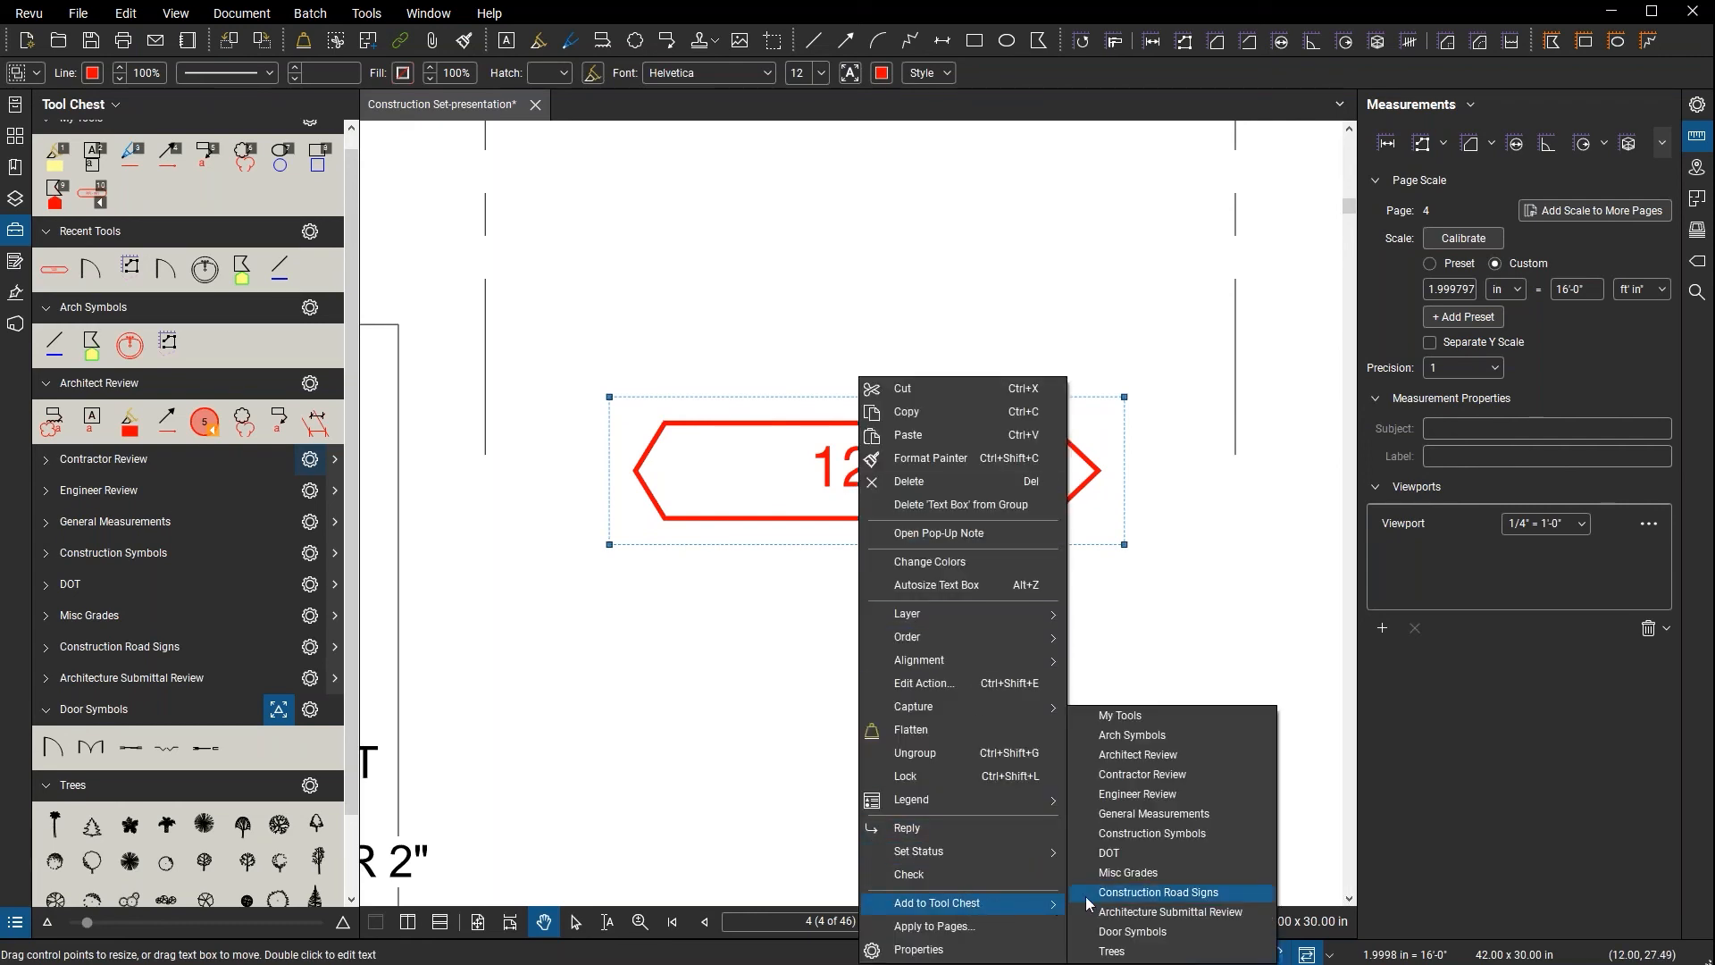
click(1146, 736)
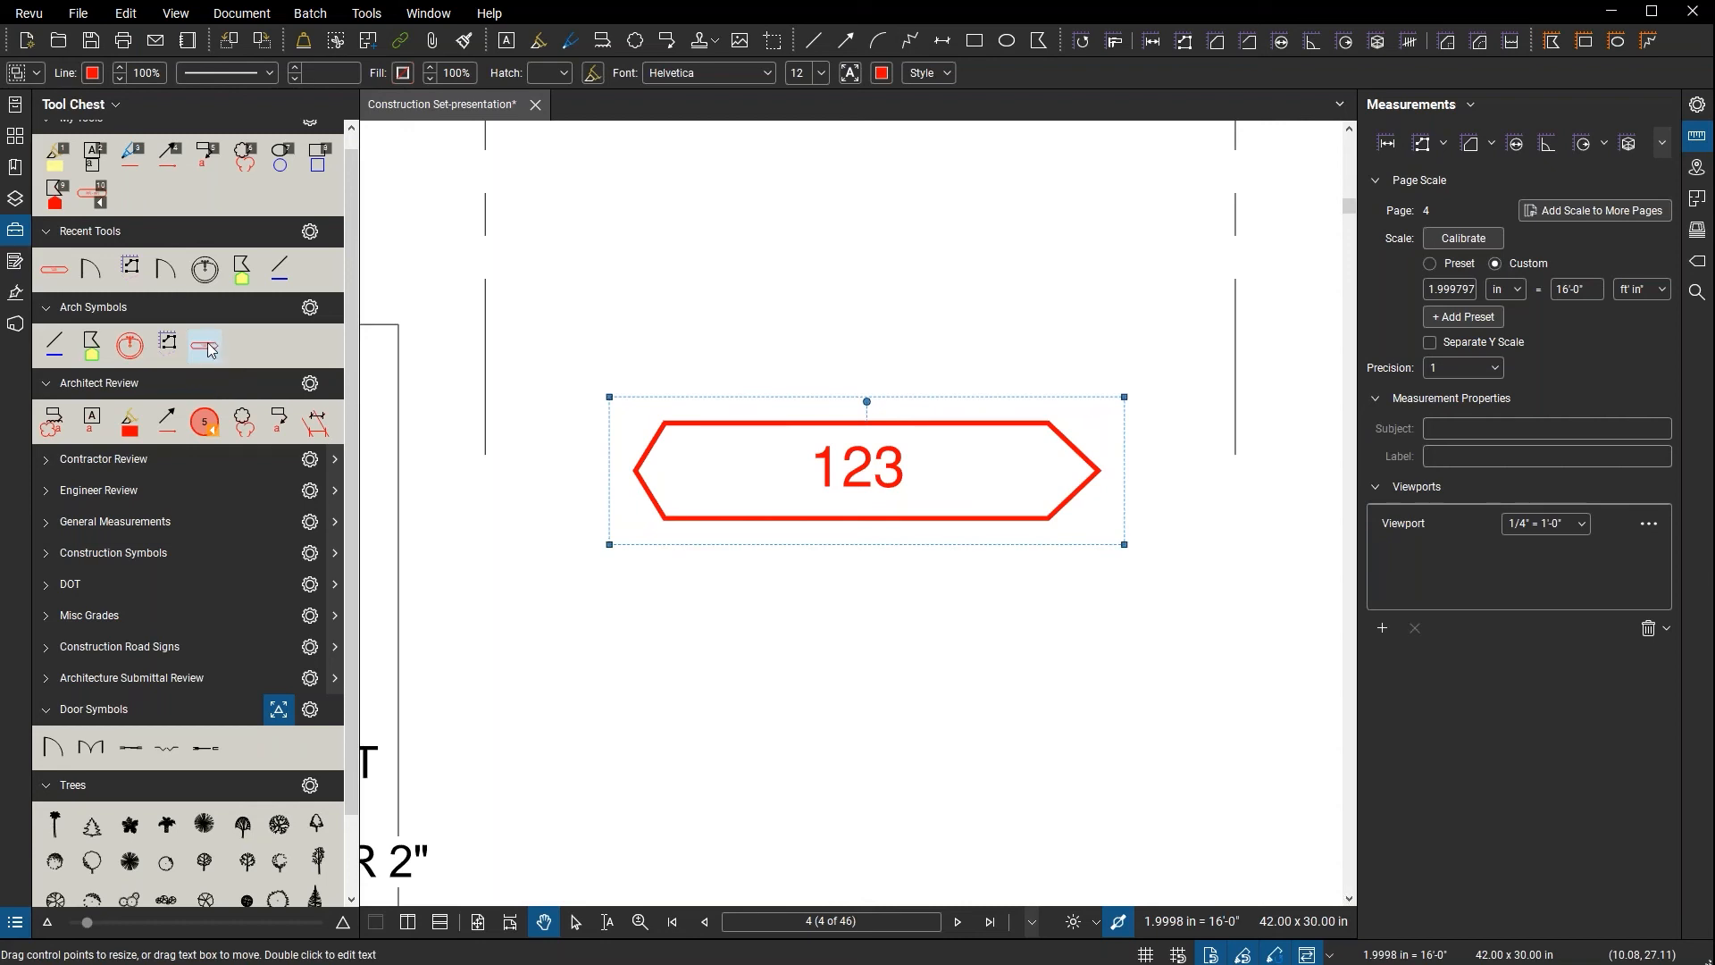
- Define a sequence for the new Arch Symbols tag with 1, 2, 3 numbering and the prefix "RFI - 00"
right_click(211, 350)
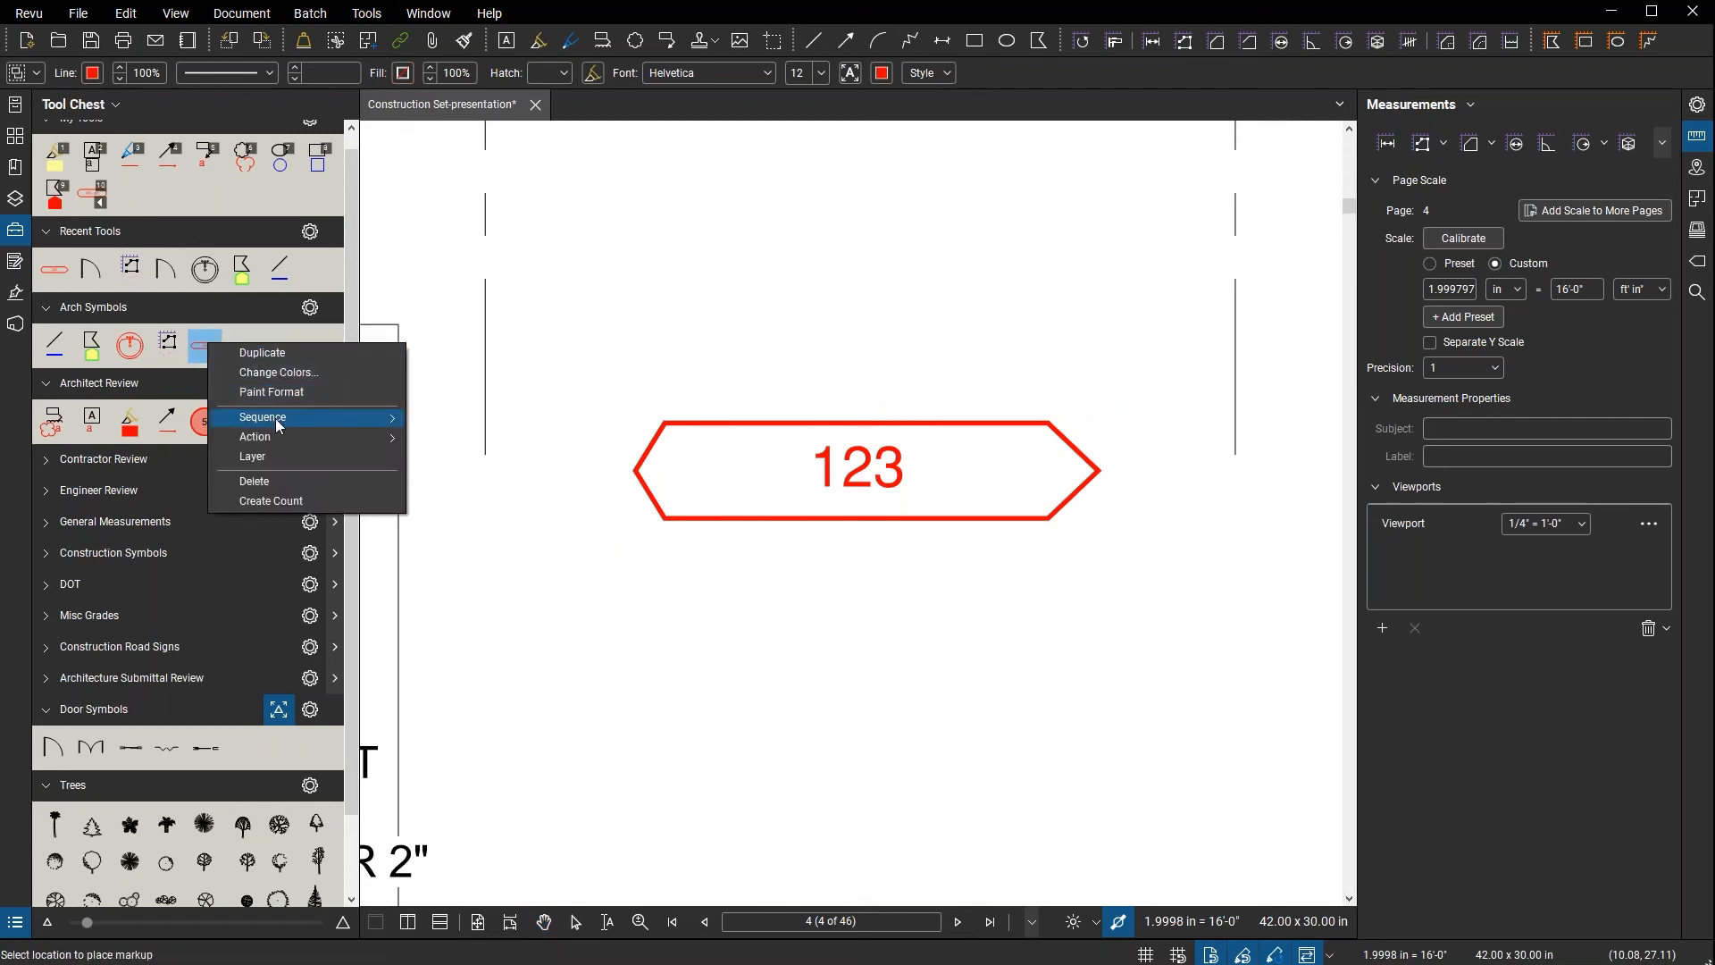
mouse_move(278, 423)
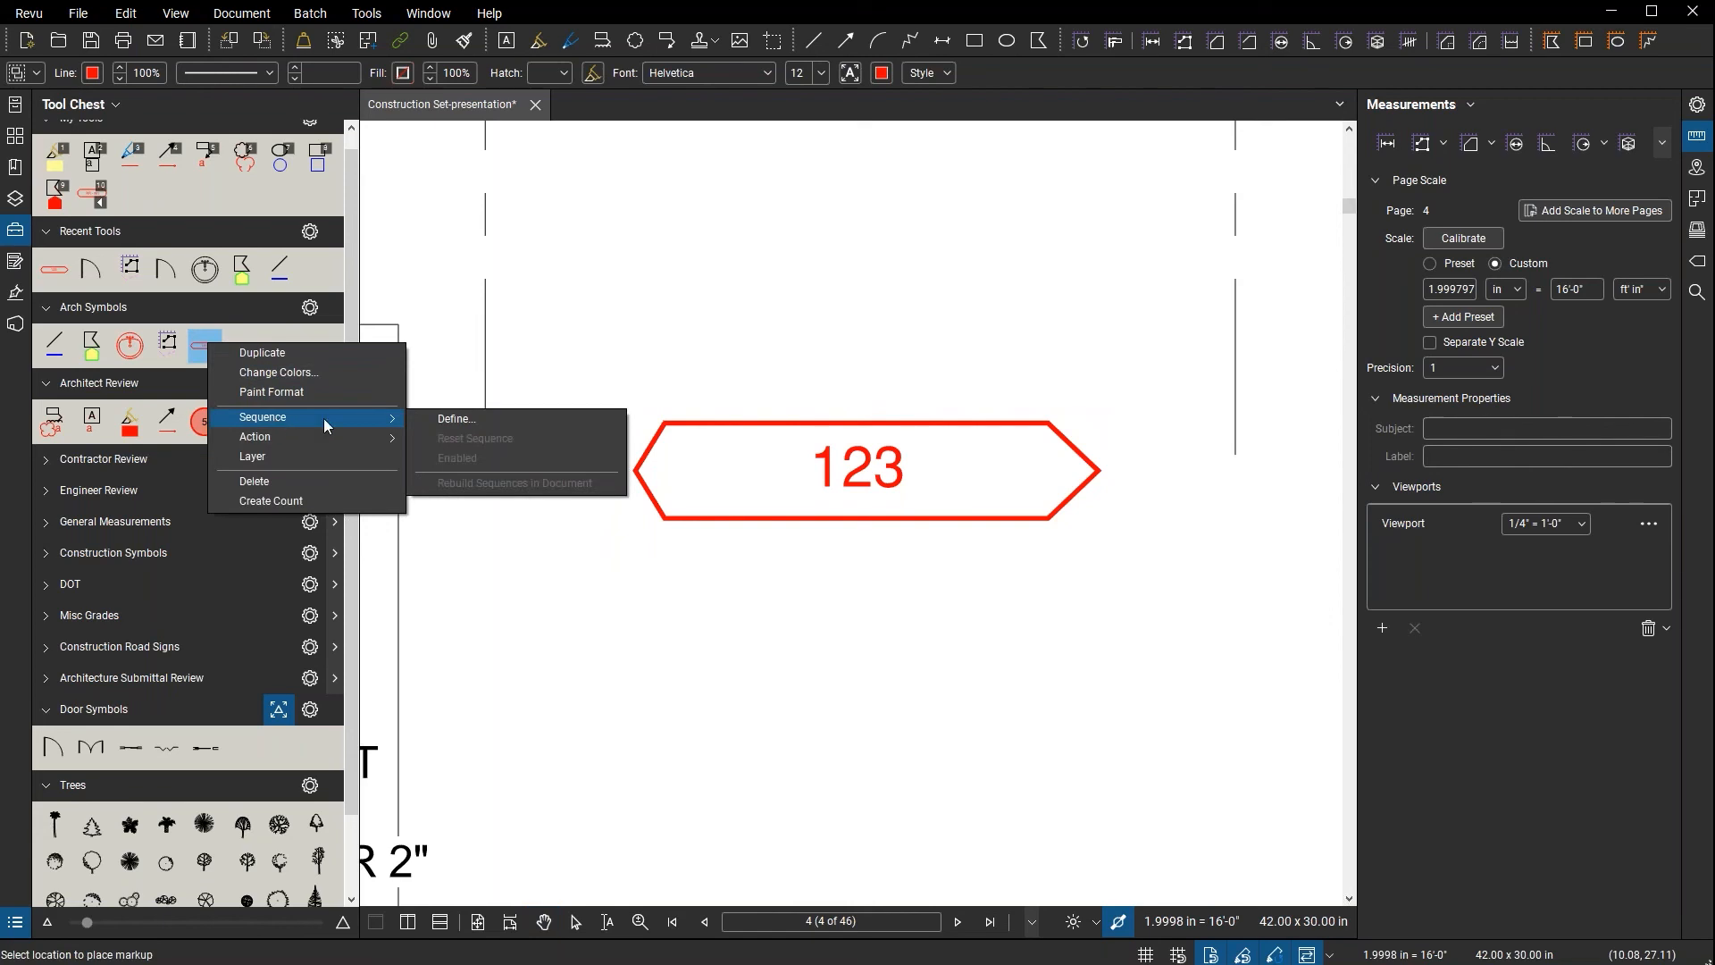
click(462, 424)
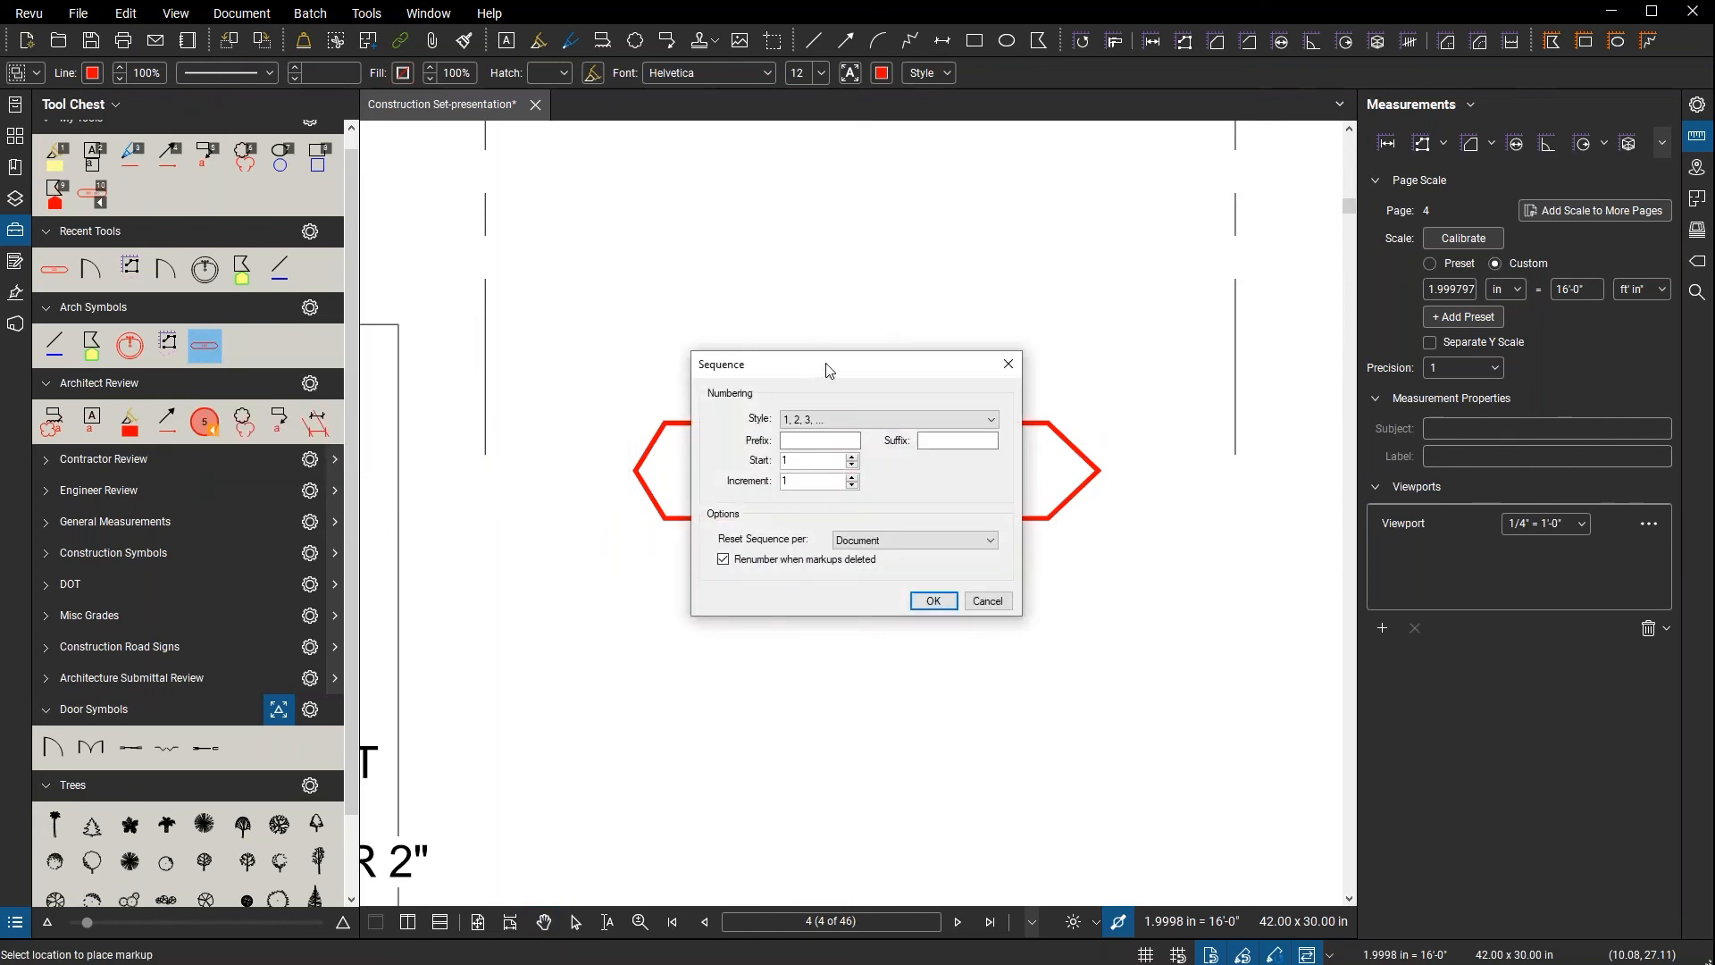
drag(839, 211, 832, 131)
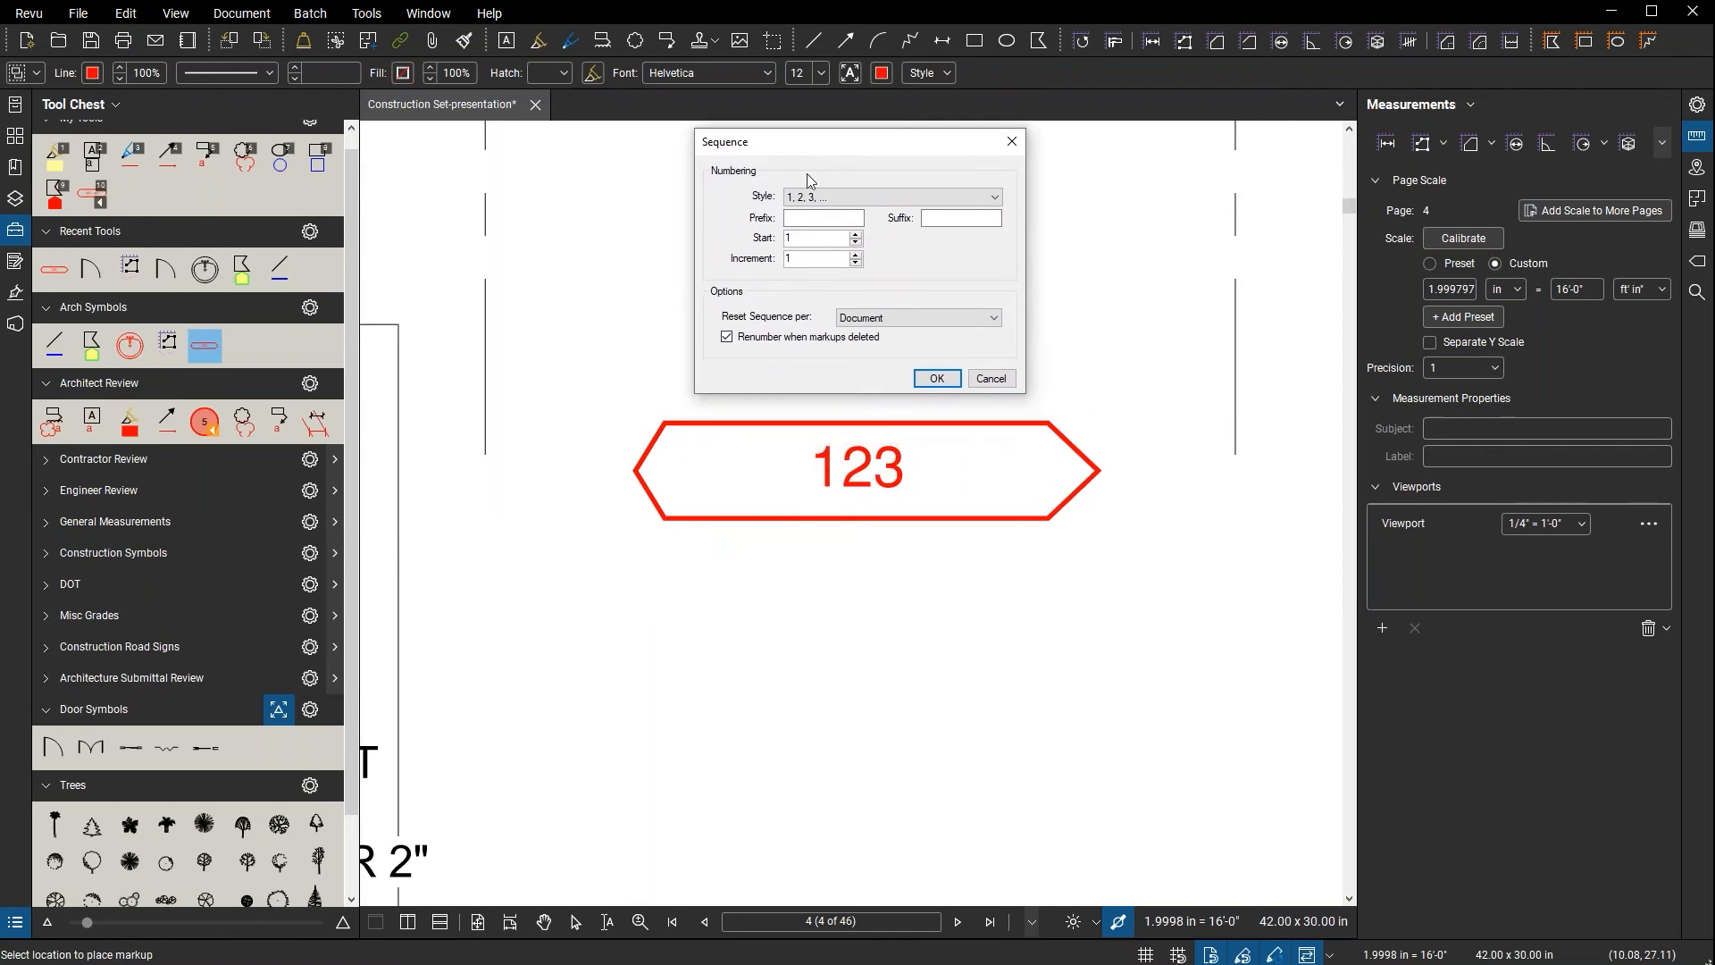
click(850, 200)
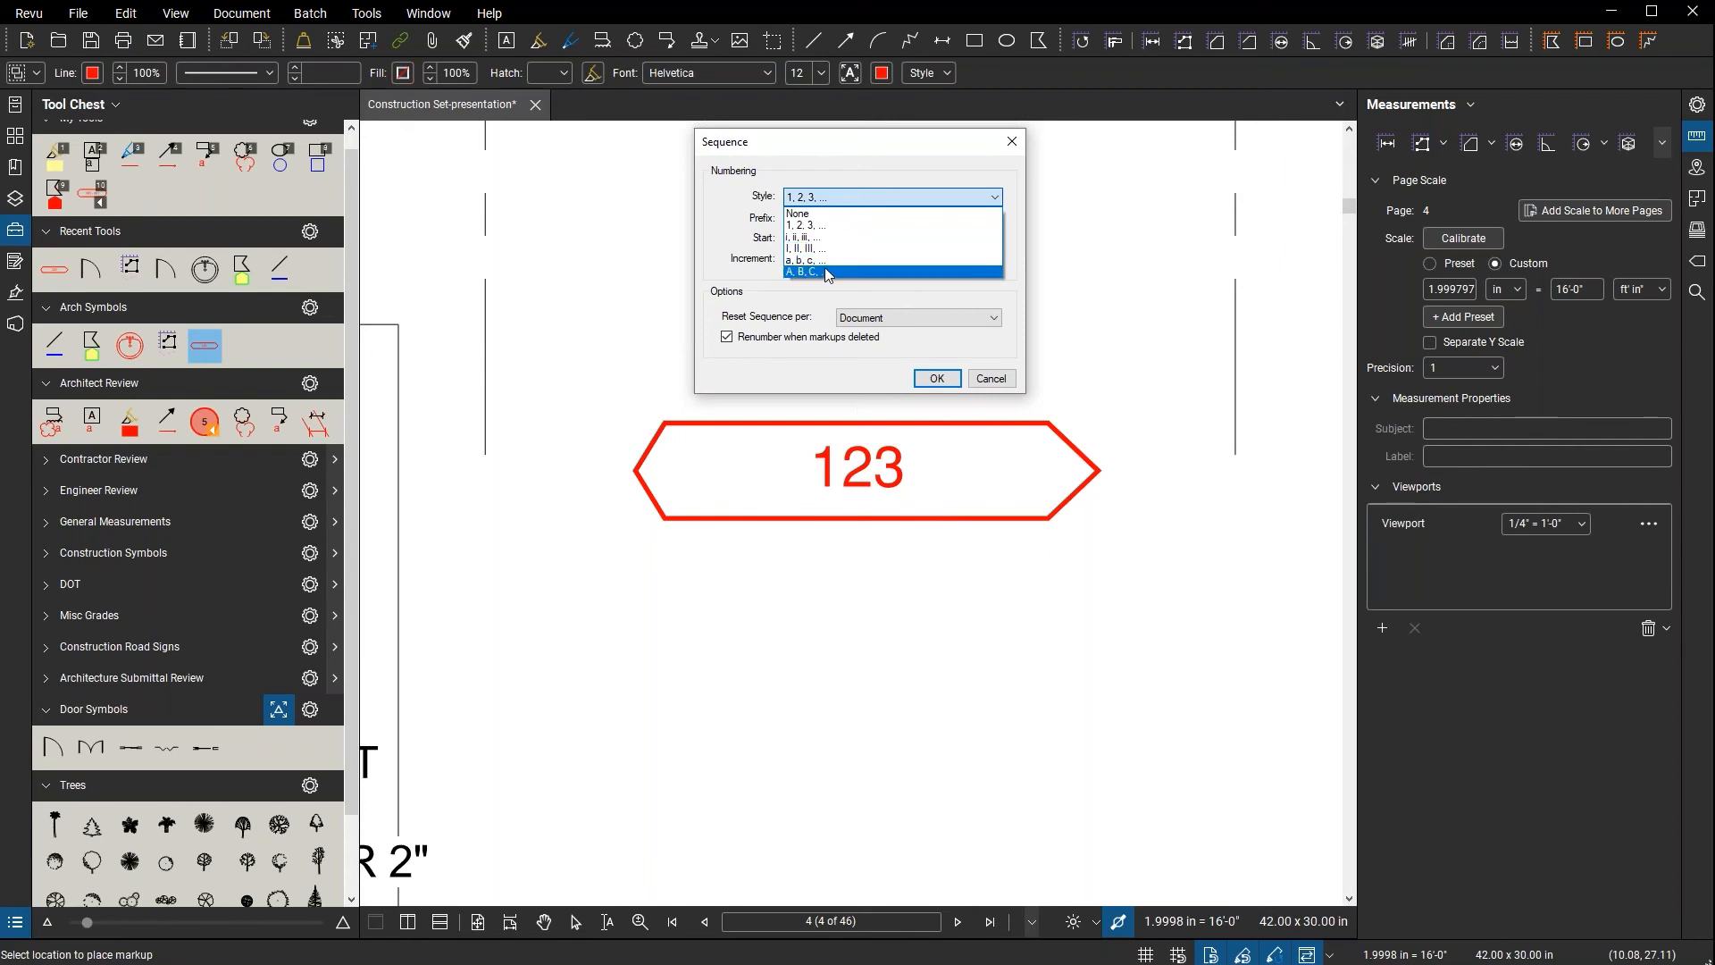
click(845, 195)
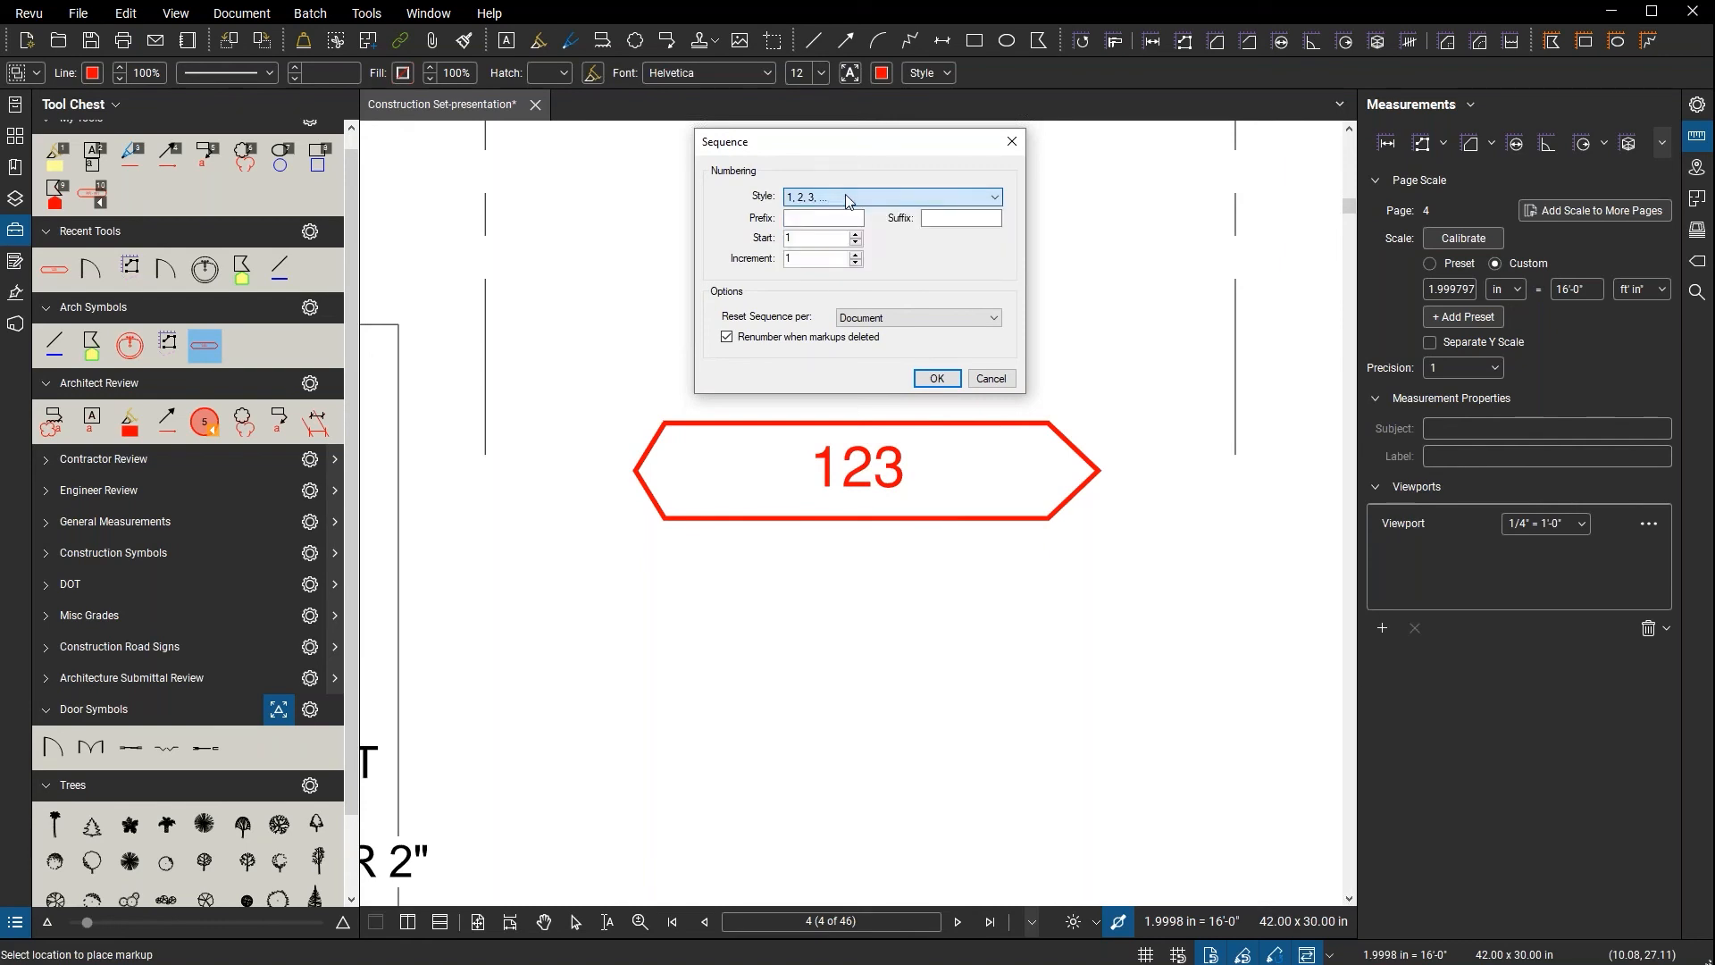
click(827, 218)
click(827, 218)
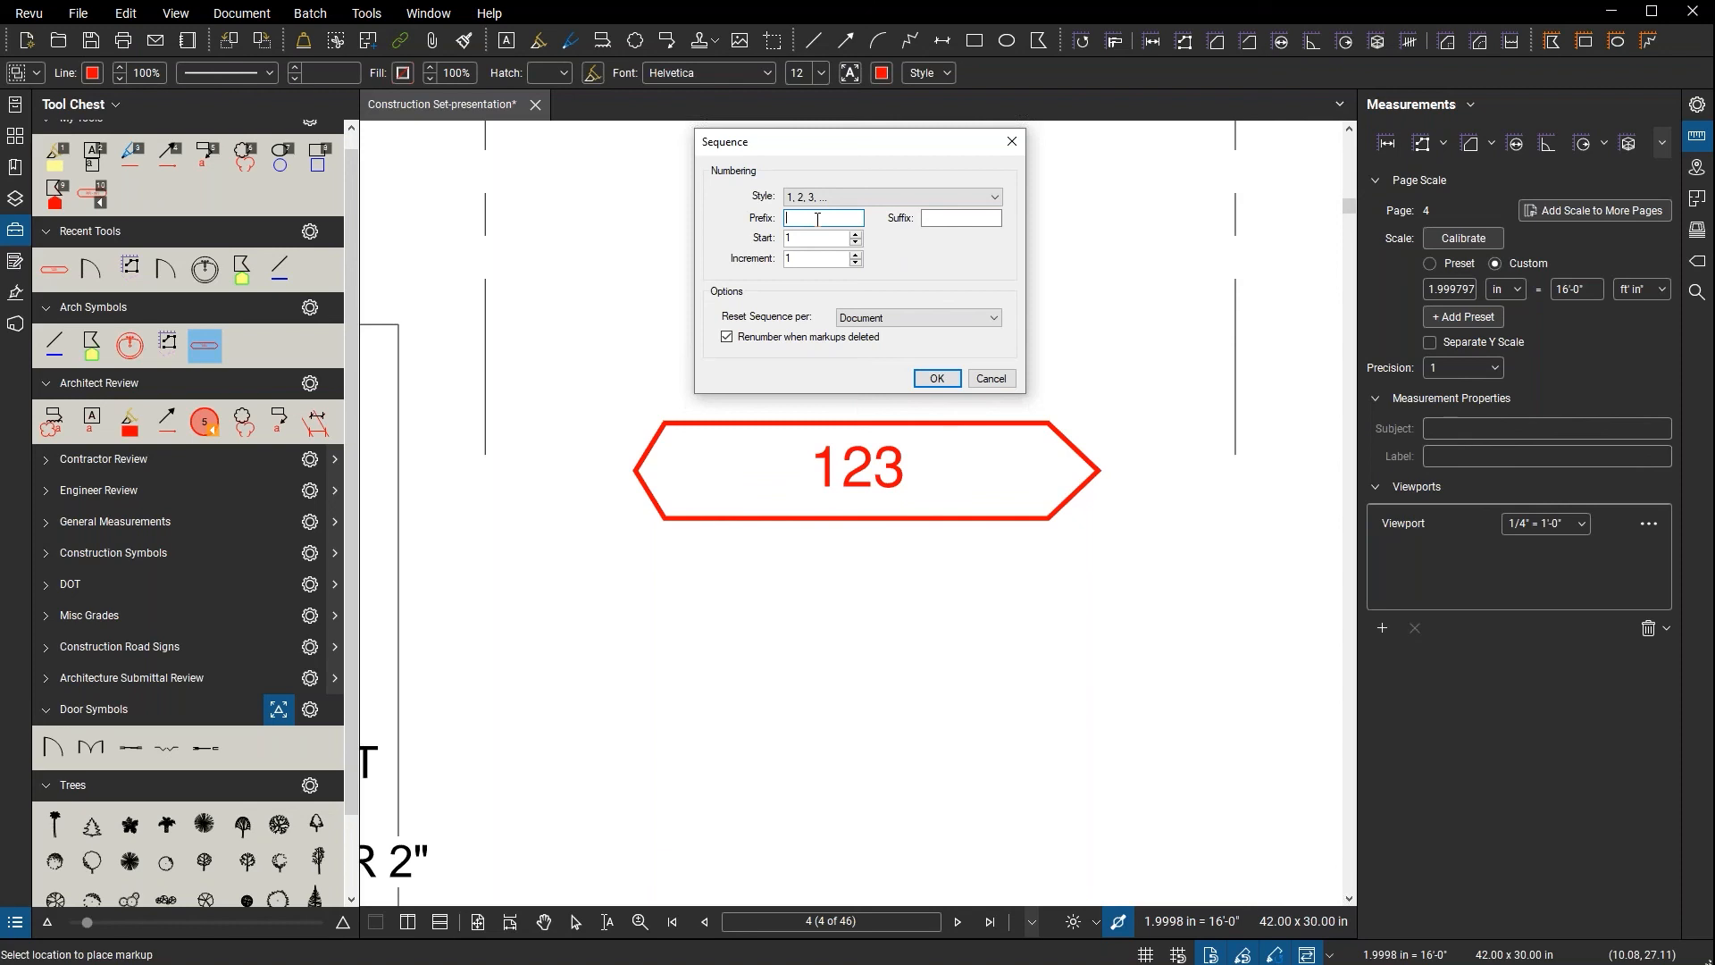
text(RFI - ))
key(BackSpace)
text(00)
- Set the sequence increment to 5, turn off renumbering when markups are deleted, and reset the sequence per document
double_click(806, 260)
text(5)
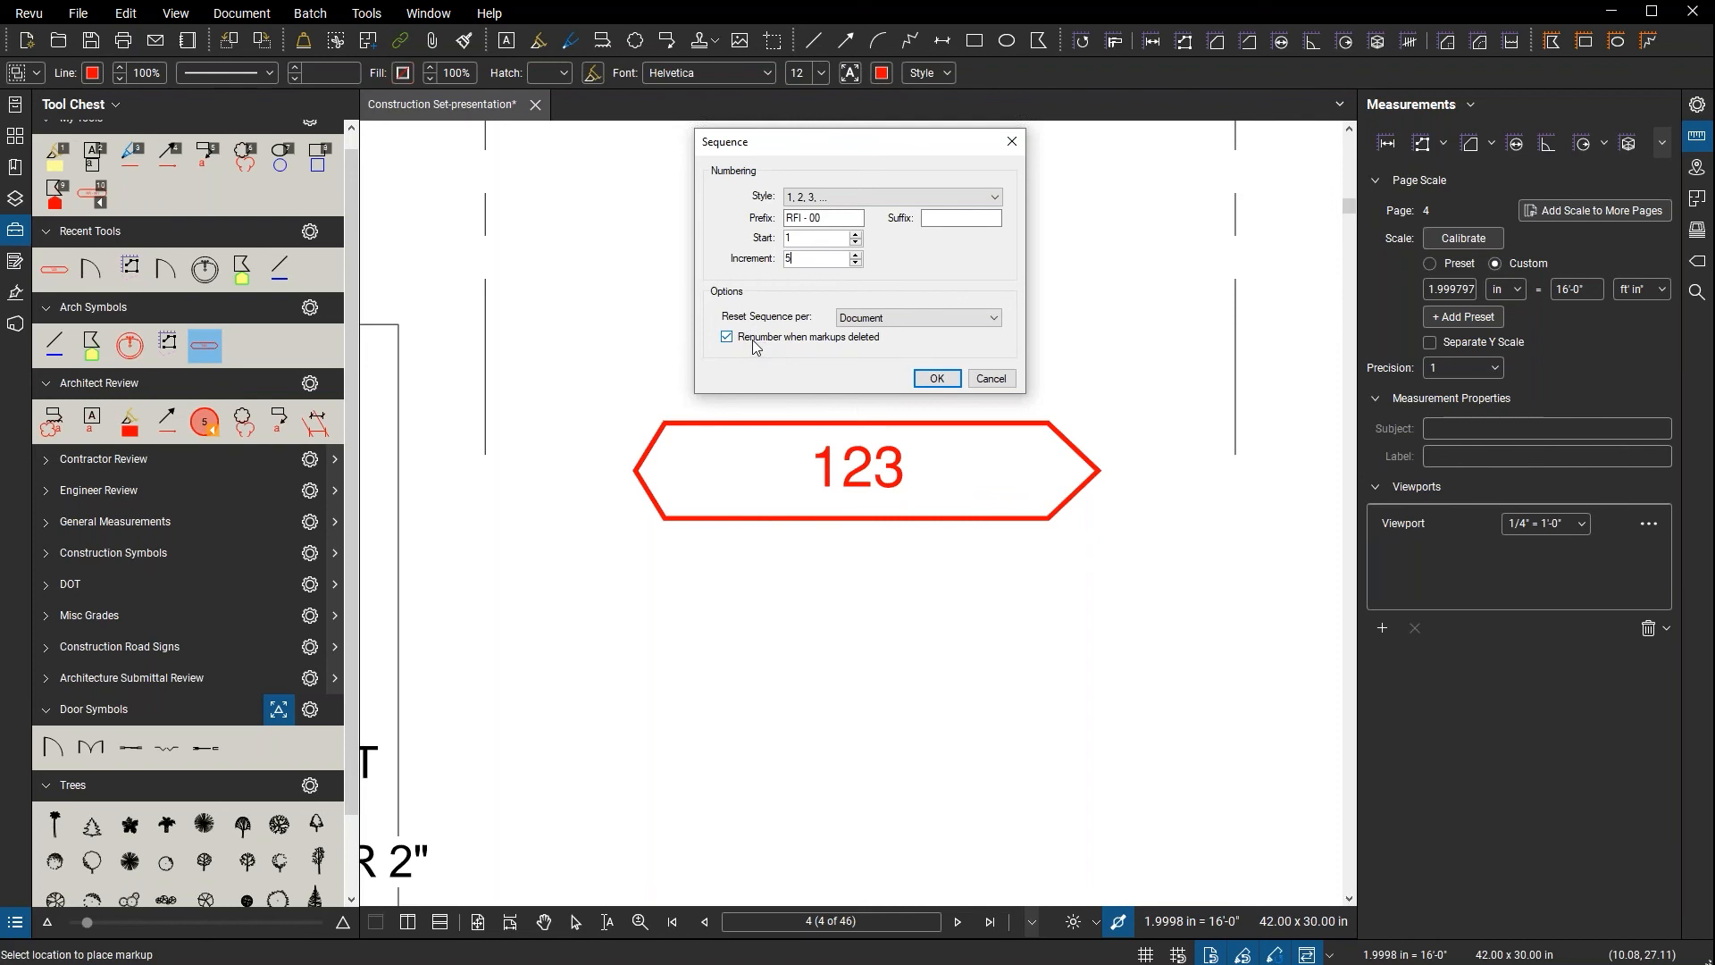
click(756, 347)
click(927, 320)
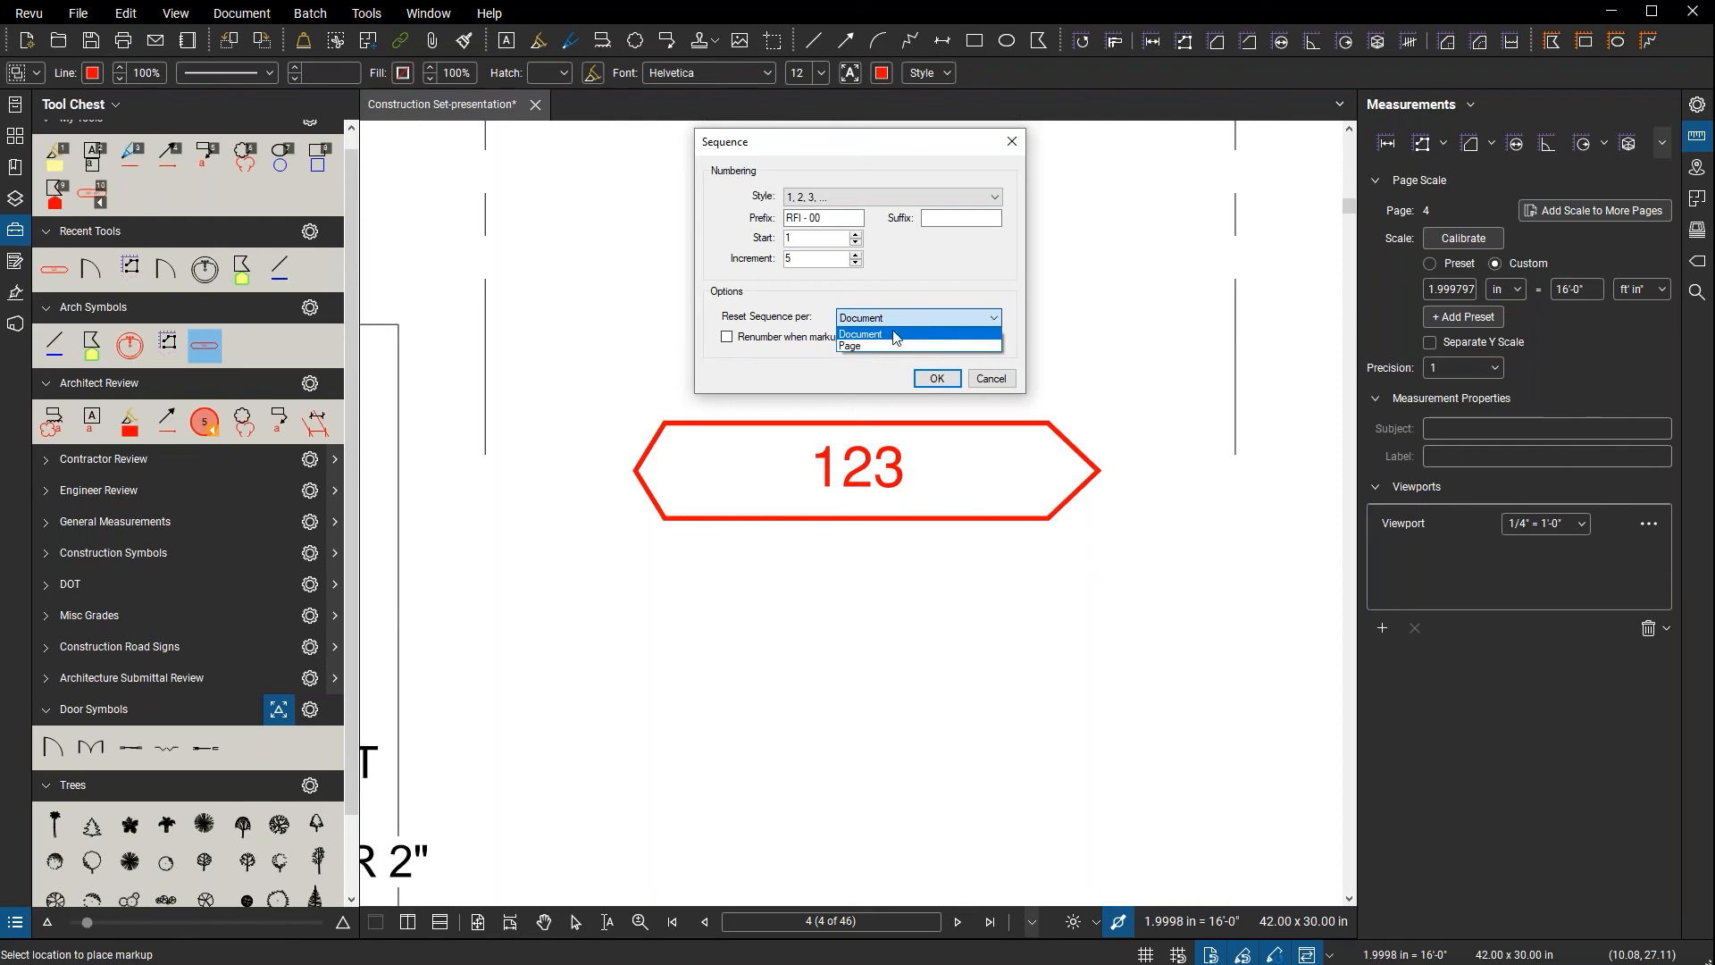
click(896, 334)
click(937, 378)
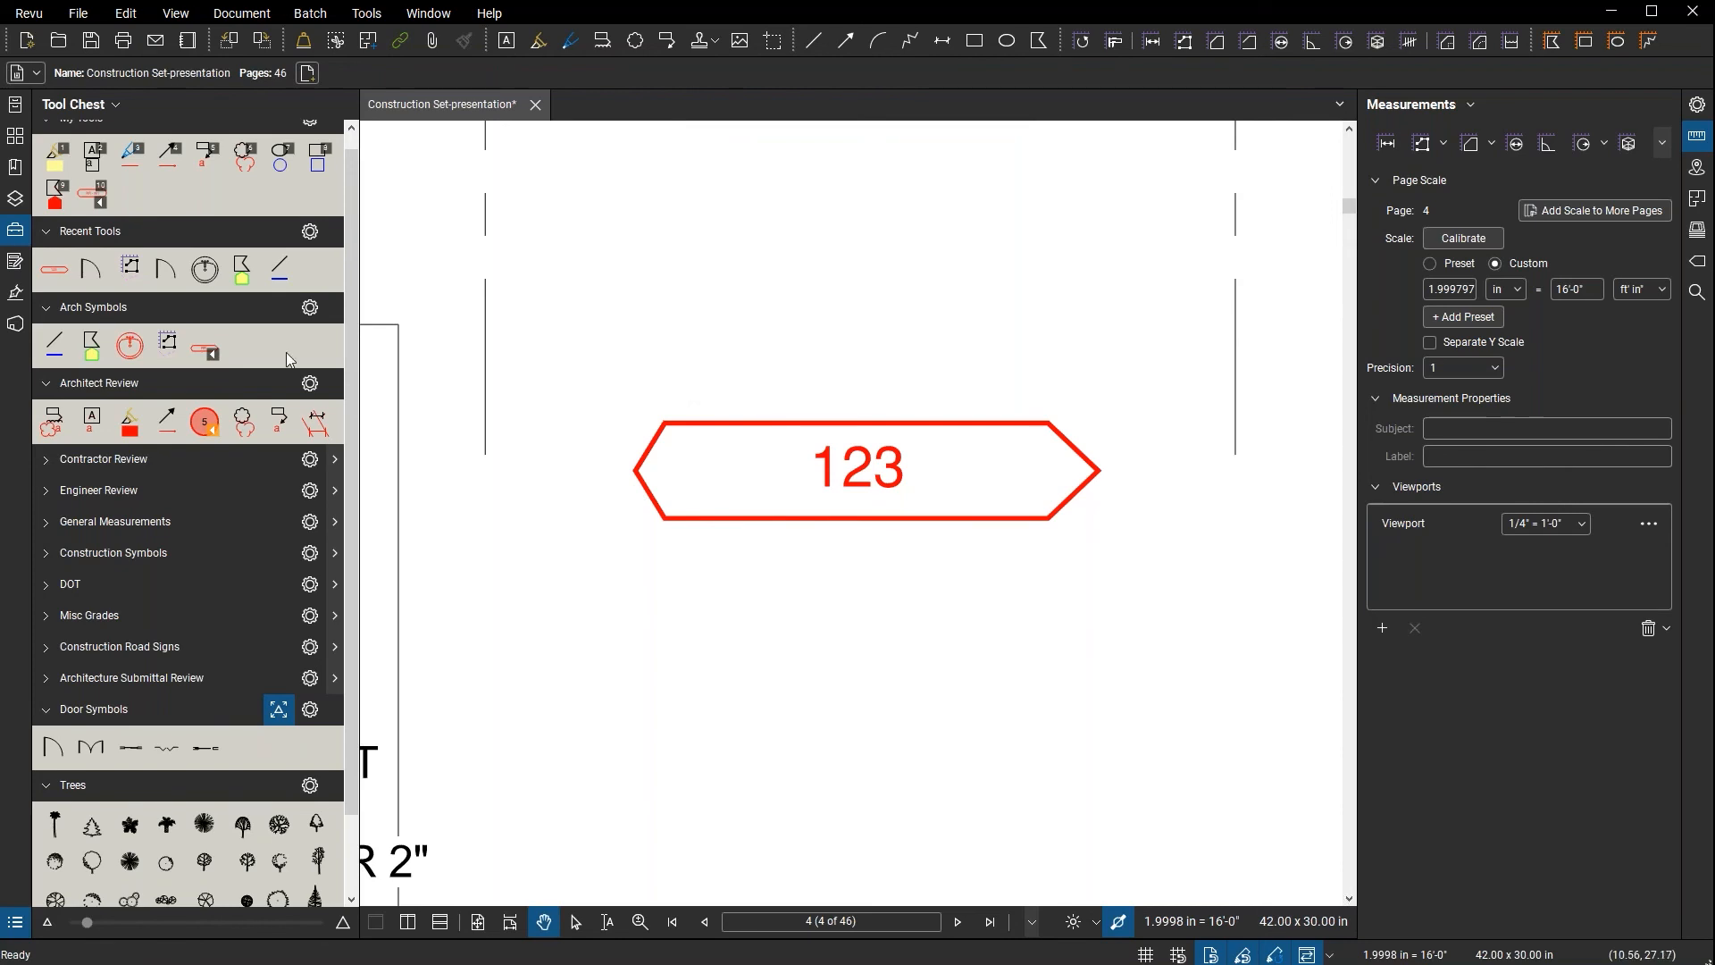
- Place one RFI sequence tag from Arch Symbols above the "123" tag
click(212, 356)
click(200, 347)
click(611, 293)
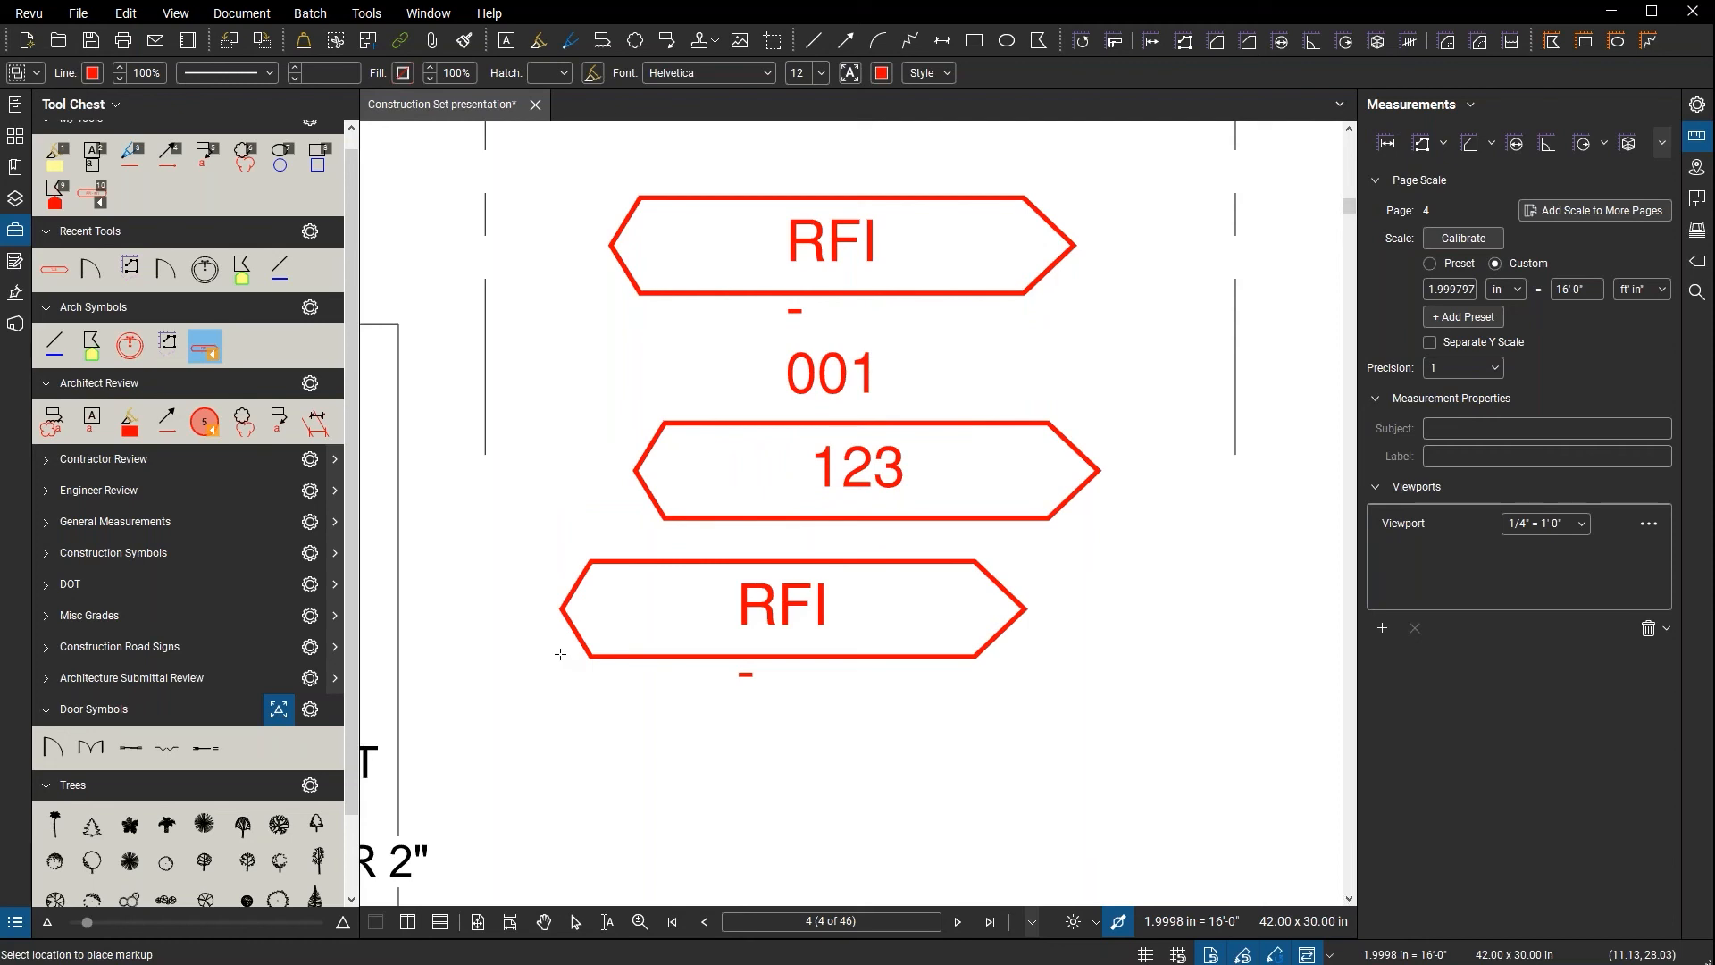
key(Escape)
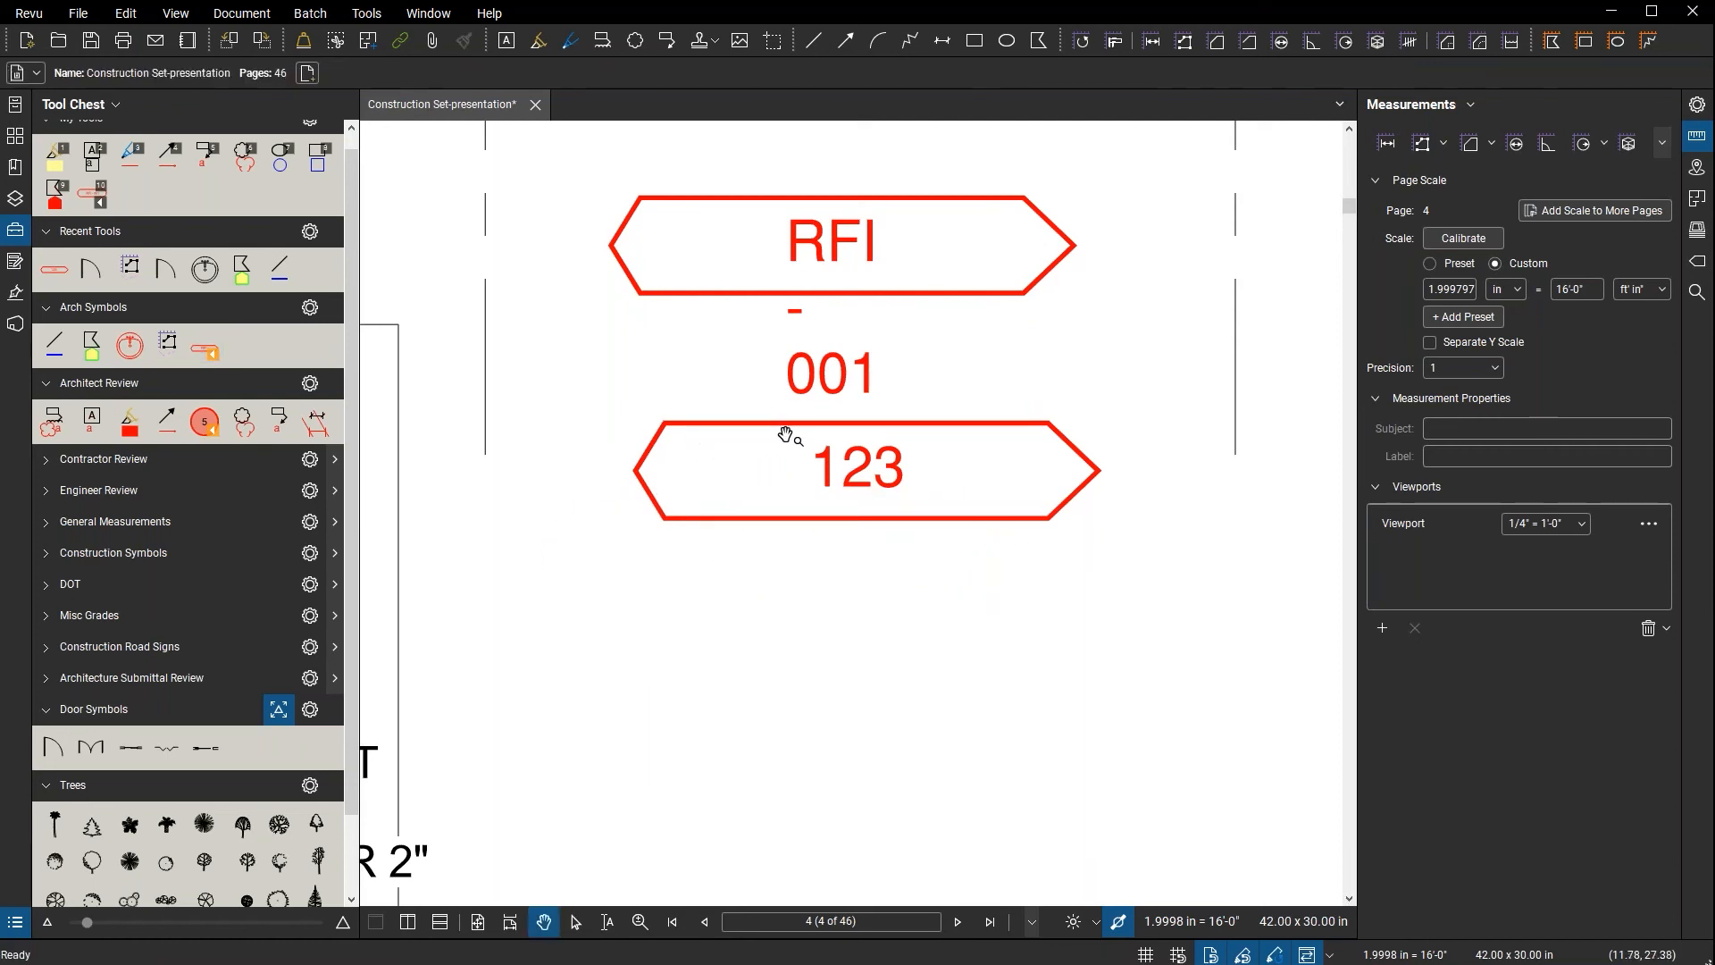
- Place three more RFI sequence tags below and to the right of the "123" tag
scroll(780, 391, down, 3)
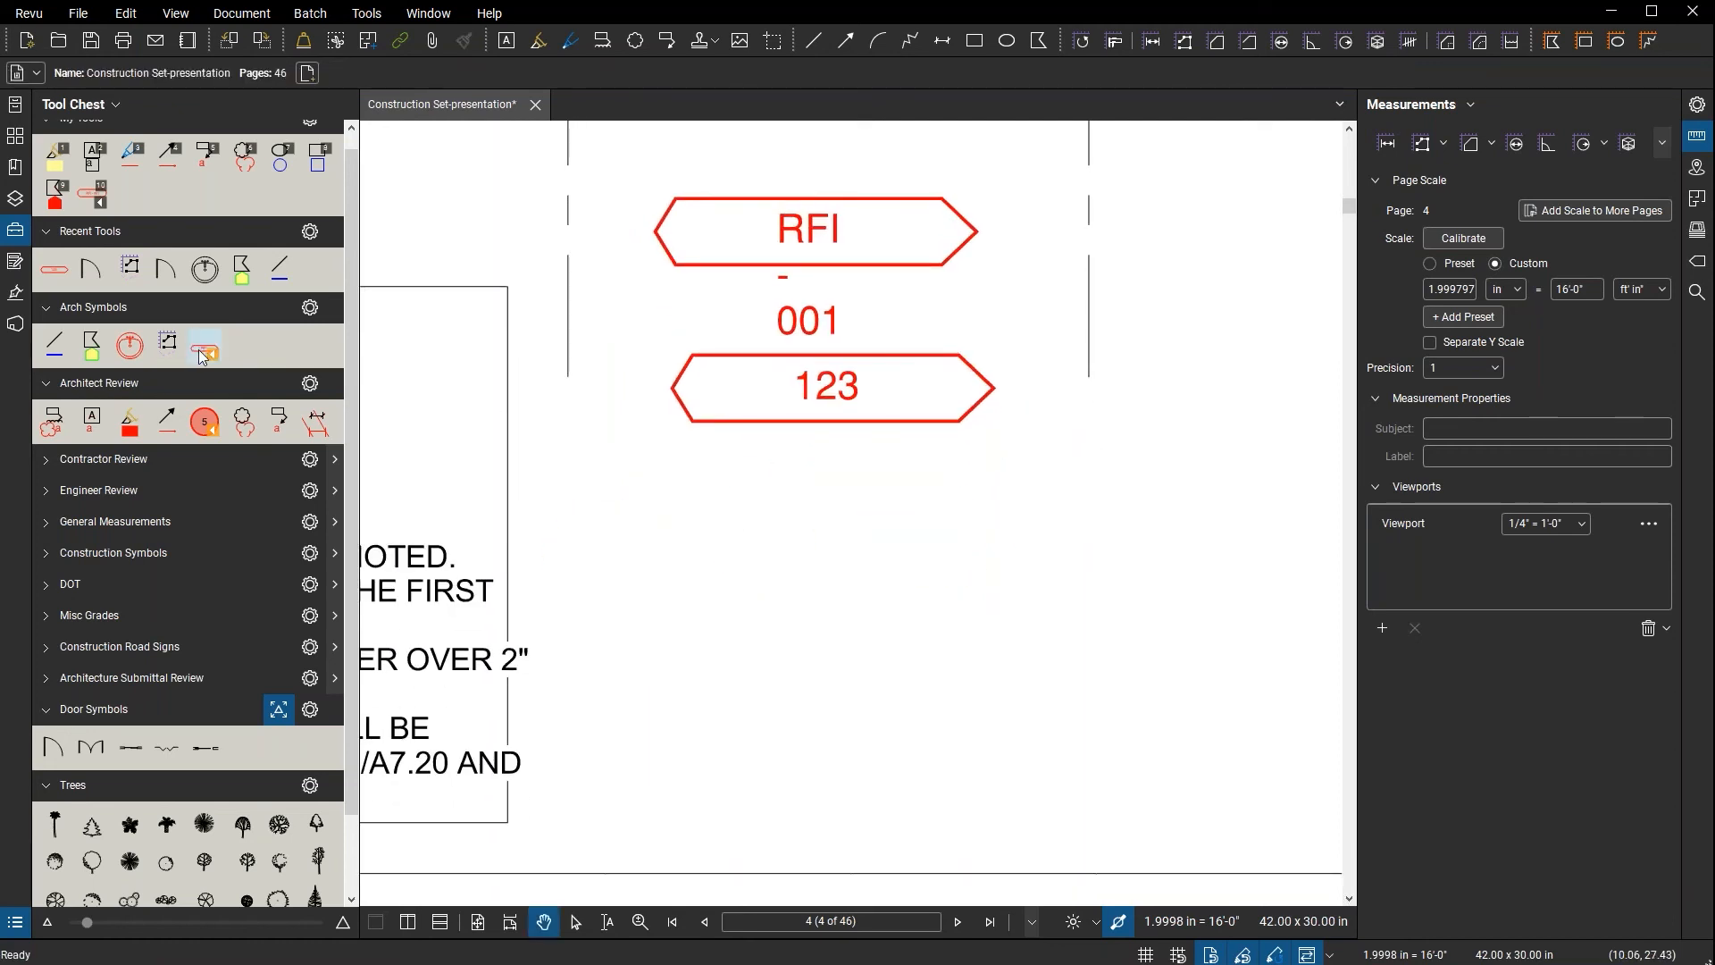
click(205, 348)
click(665, 544)
click(881, 688)
drag(961, 681, 515, 554)
click(972, 485)
key(Escape)
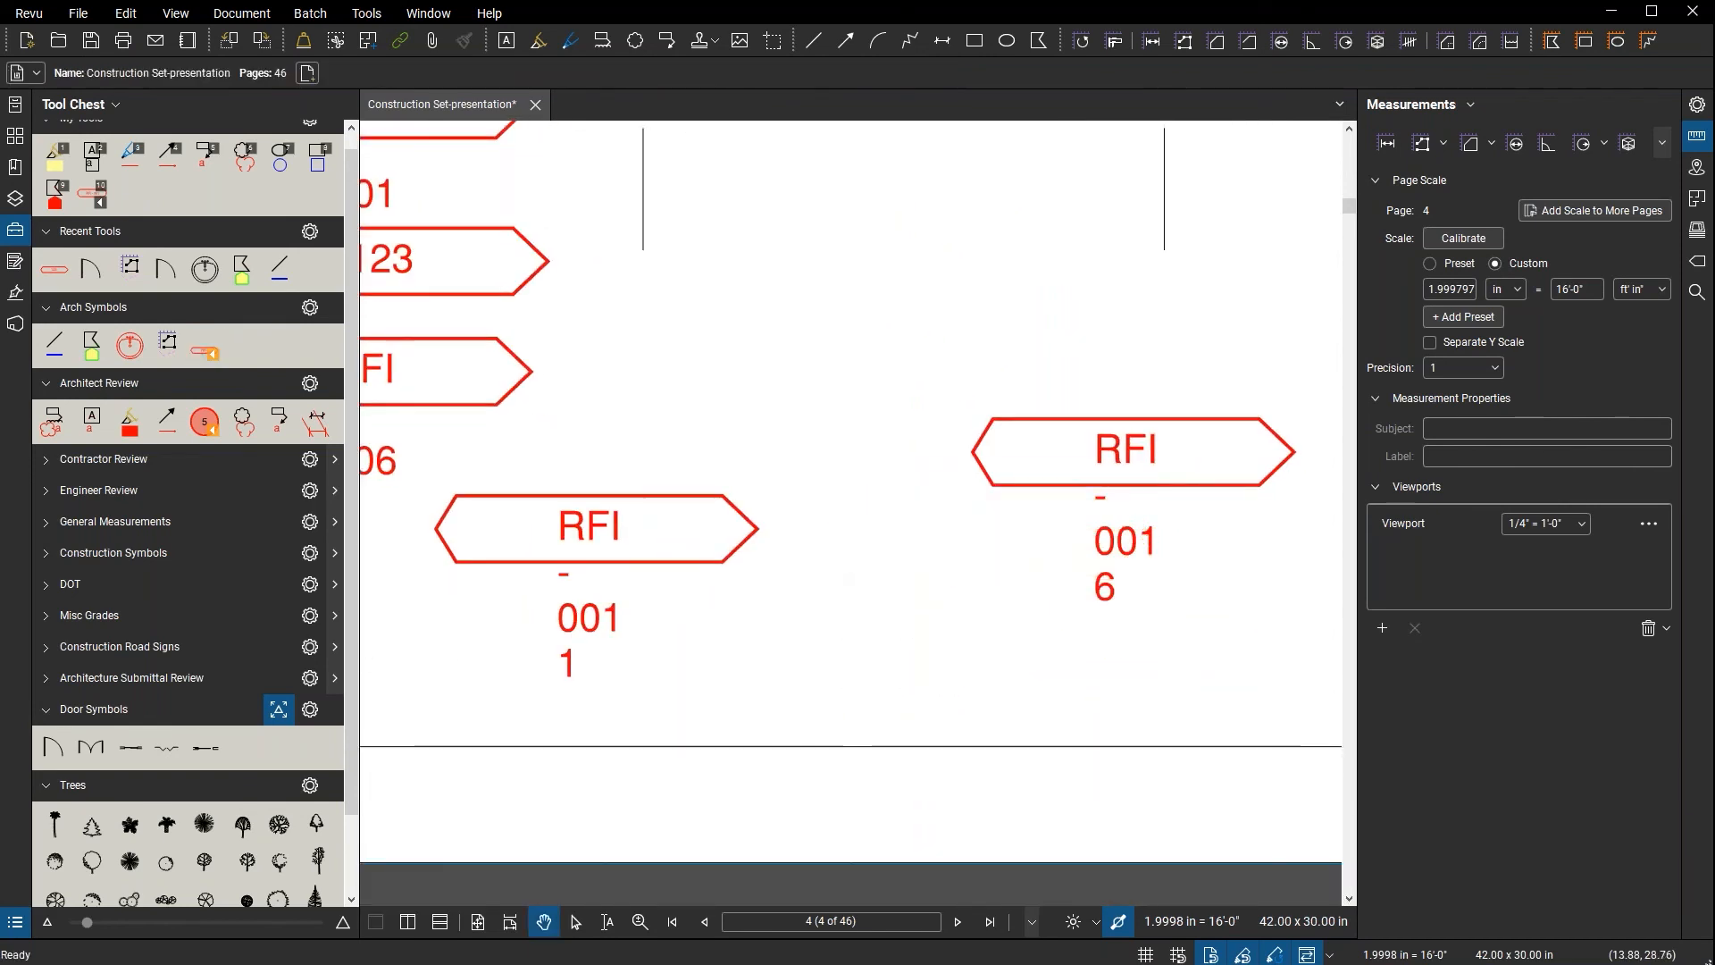
- Delete the RFI sequence tag from the Arch Symbols tool set
drag(750, 452, 1025, 526)
drag(1067, 640, 638, 621)
drag(662, 522, 888, 574)
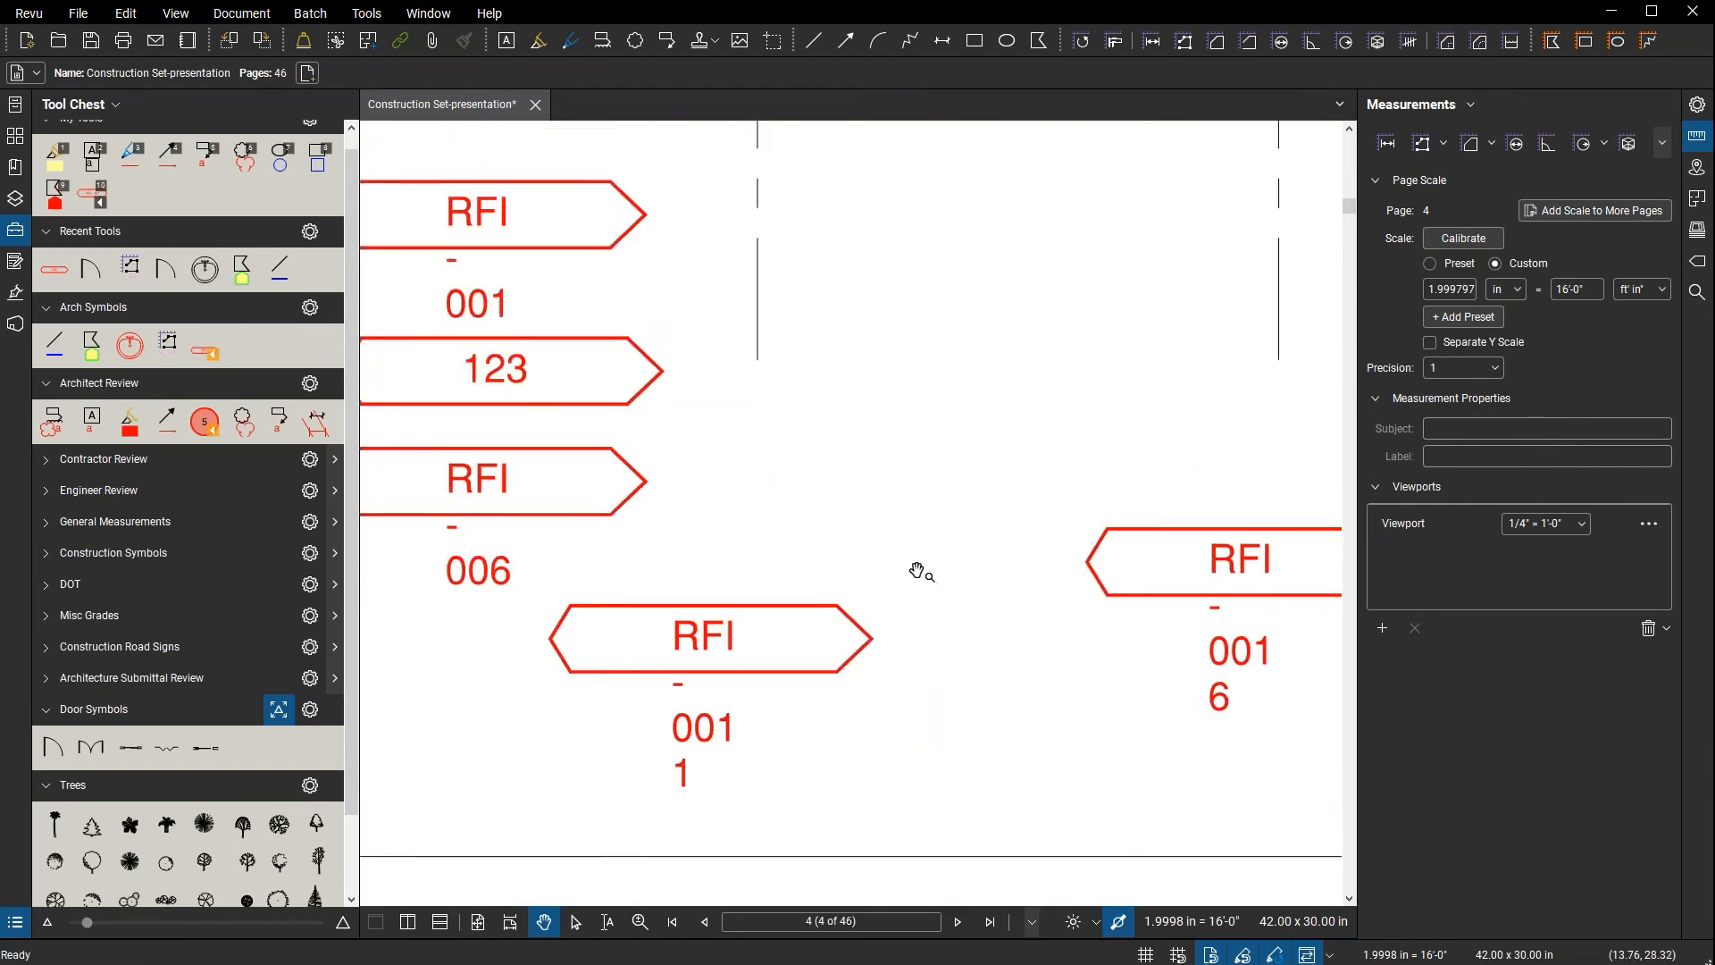
drag(727, 486, 1004, 471)
click(898, 425)
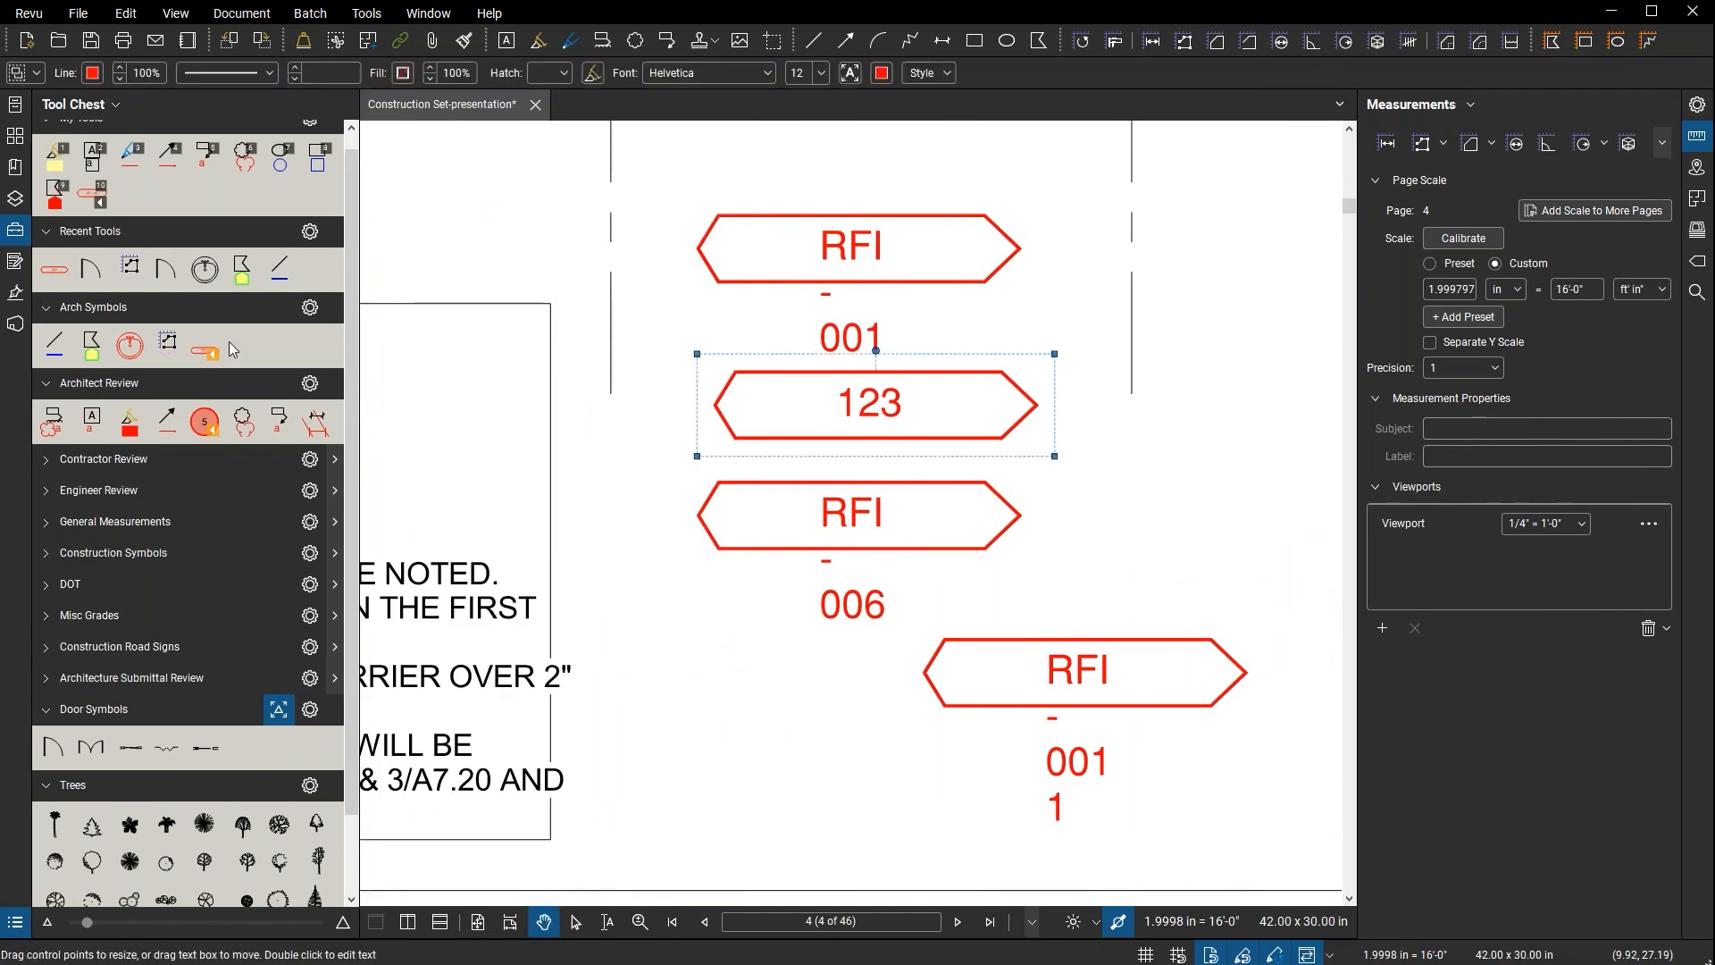
click(201, 346)
right_click(202, 346)
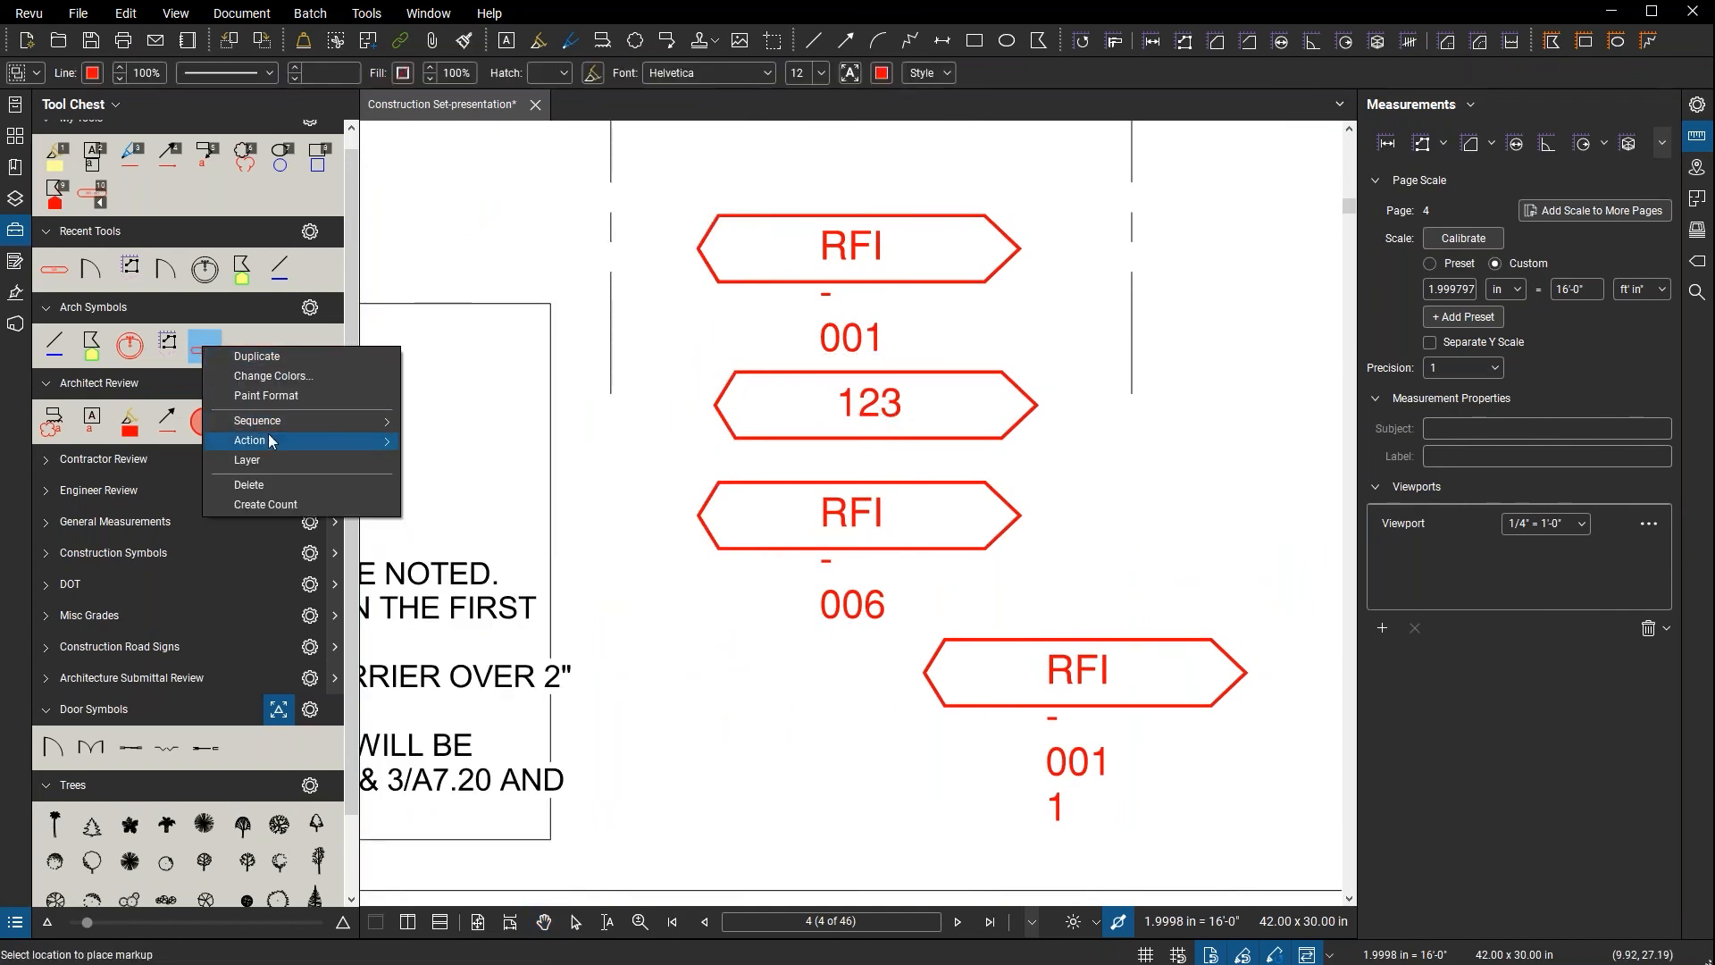
mouse_move(271, 442)
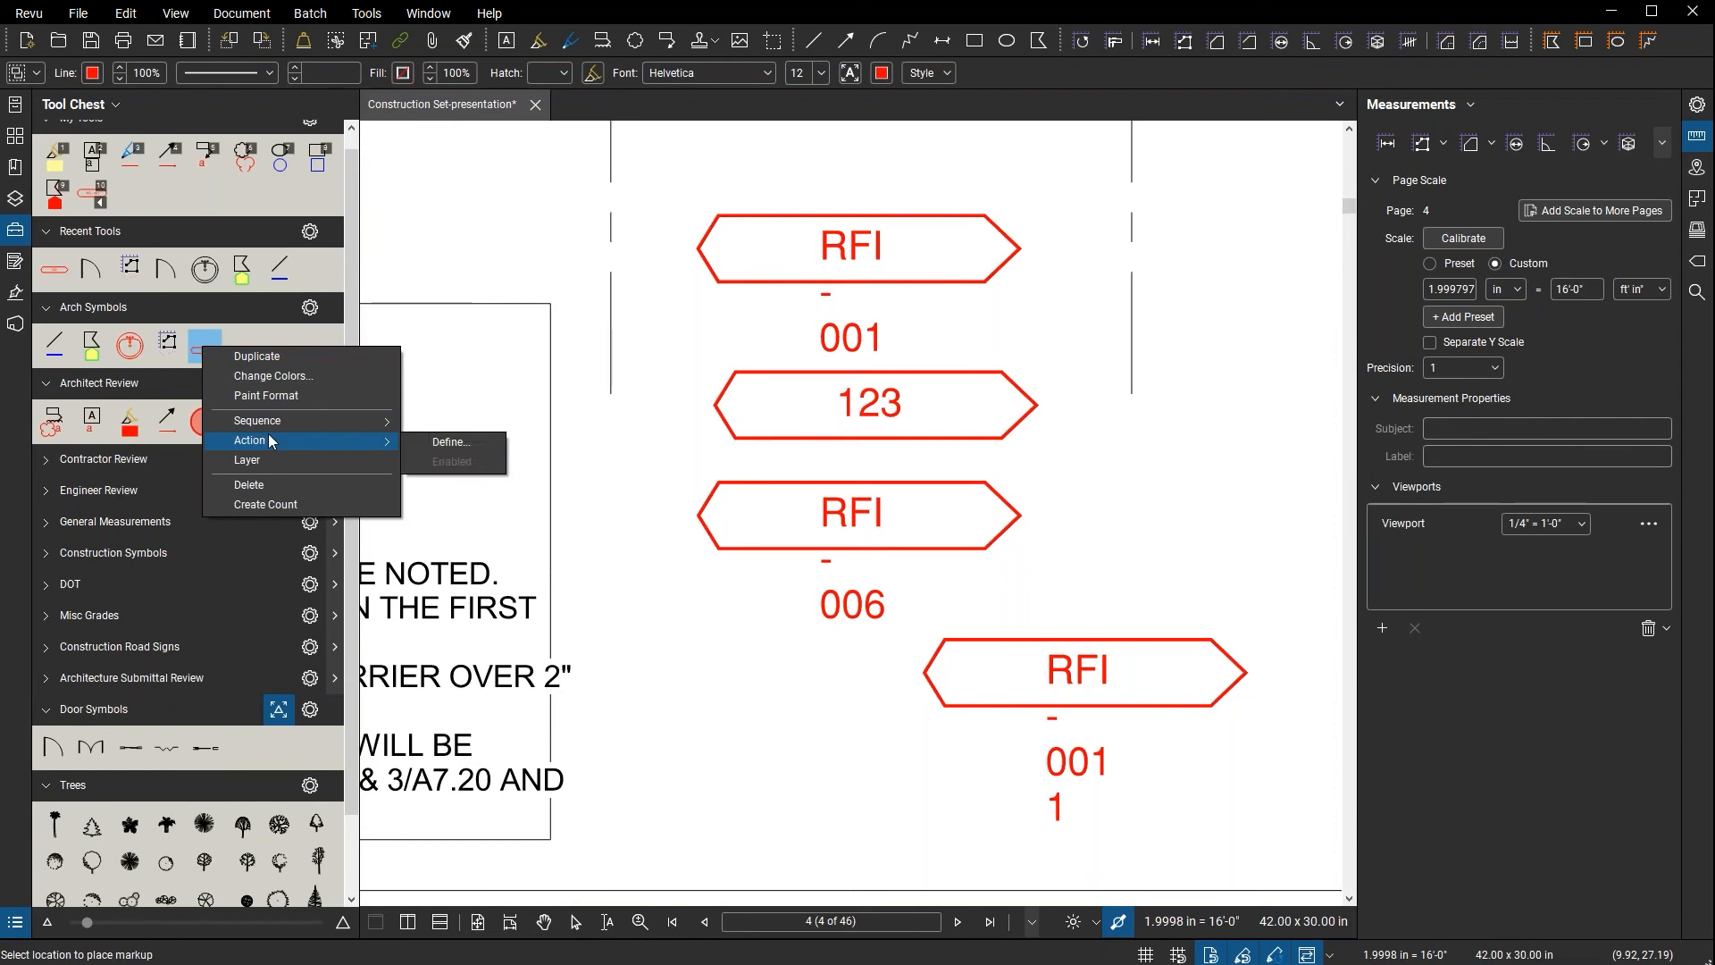
click(259, 484)
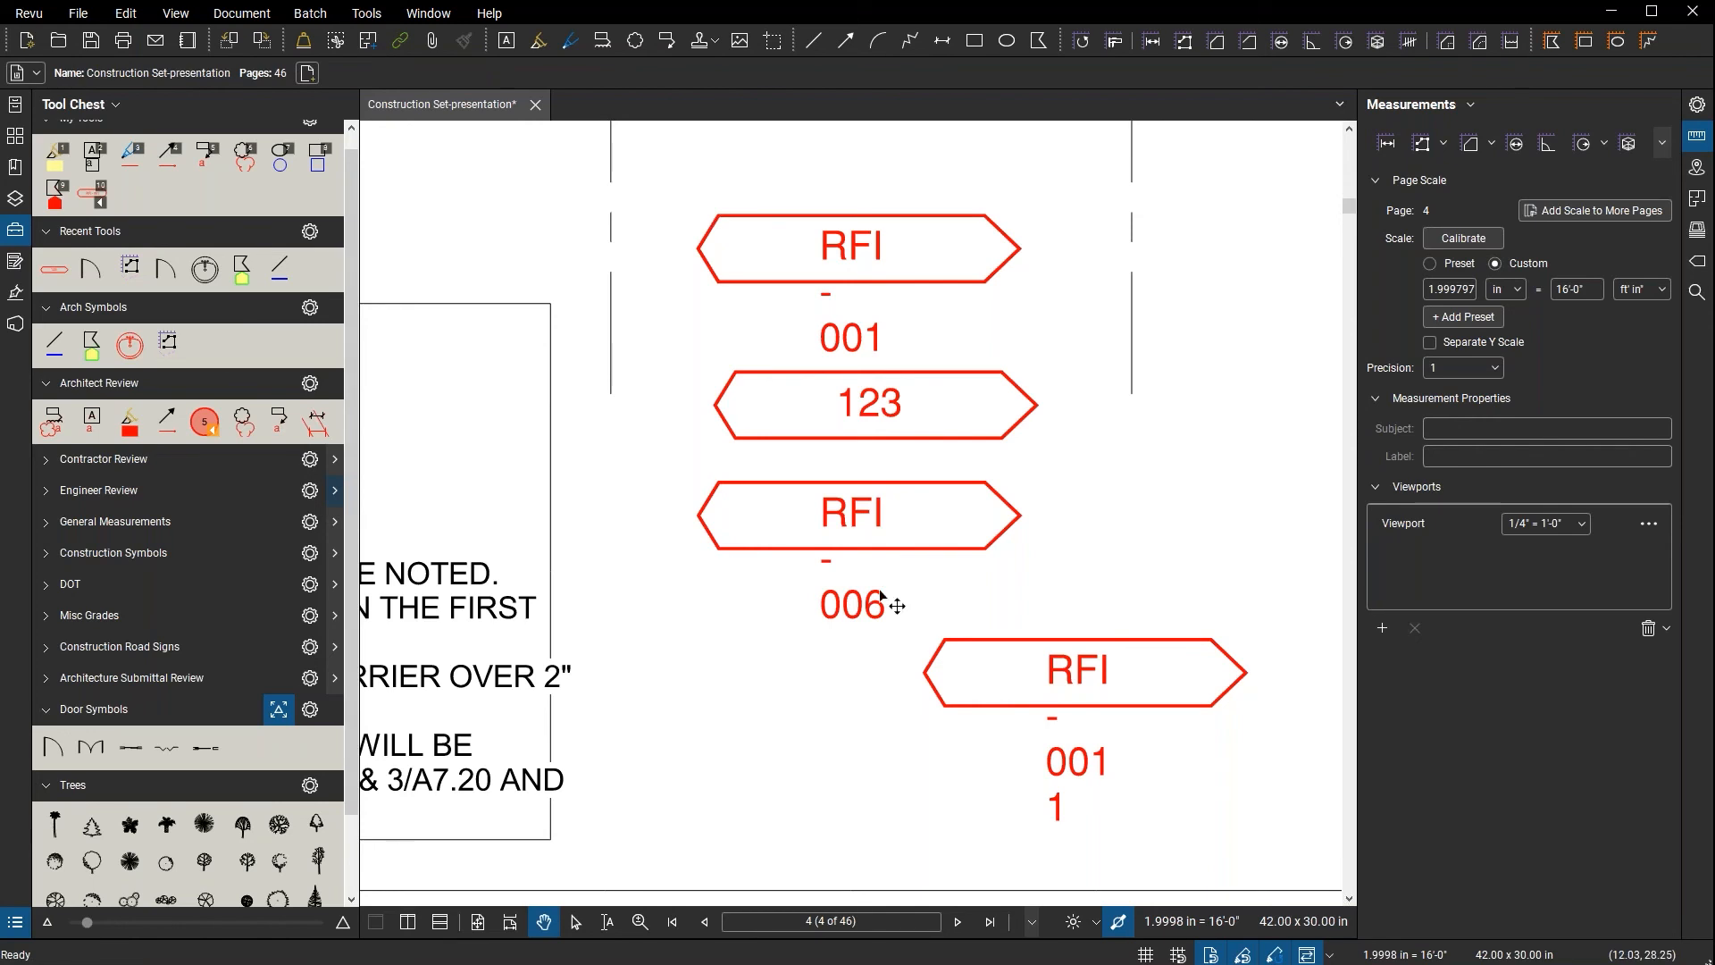
- Widen the text box inside the "123" tag to nearly fill the polygon, and center its text horizontally and vertically
click(898, 412)
drag(973, 402, 1000, 404)
drag(810, 404, 742, 404)
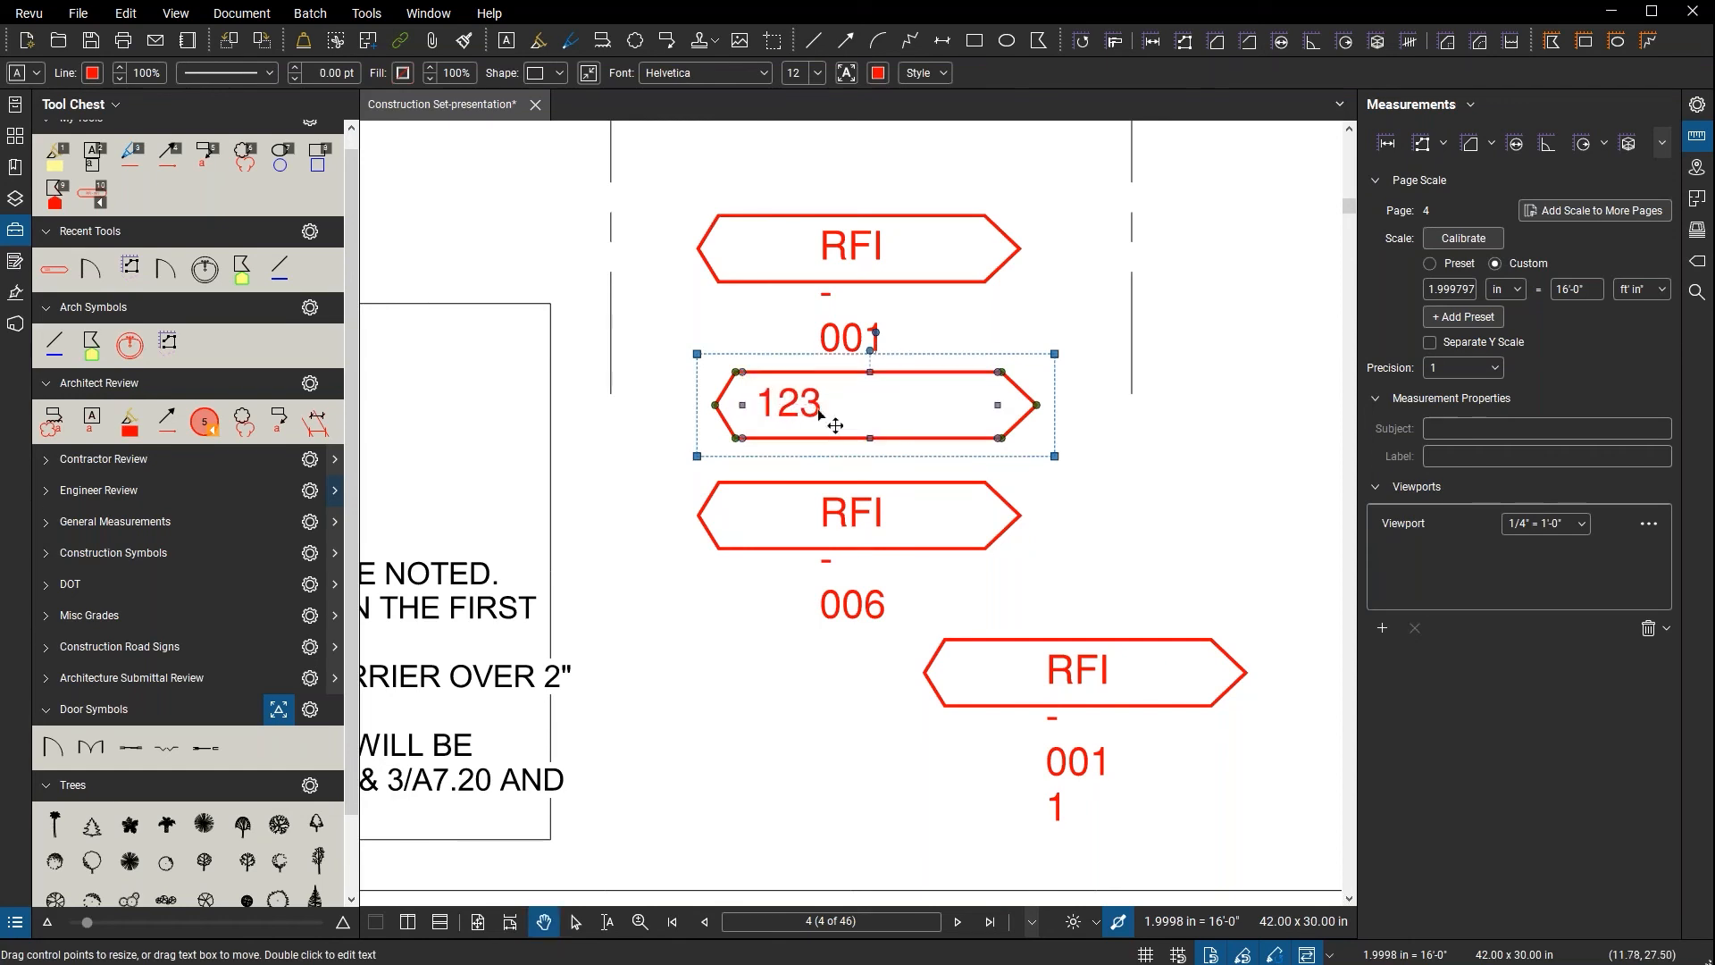
click(943, 74)
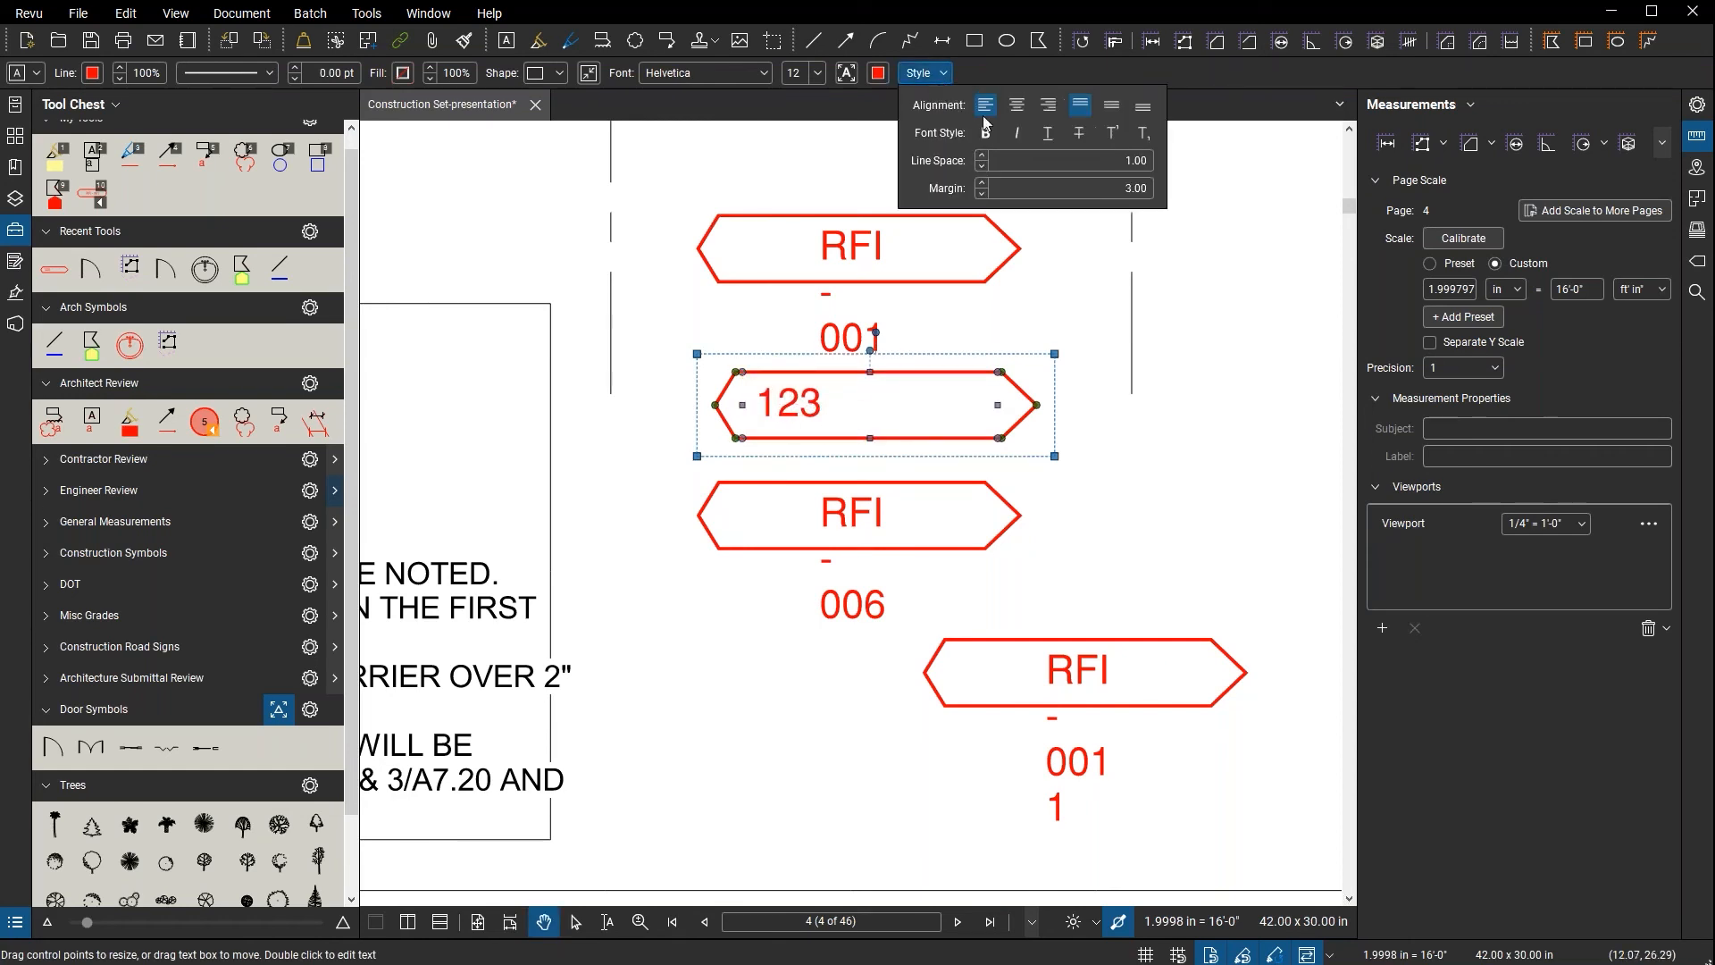
click(1023, 111)
click(1111, 110)
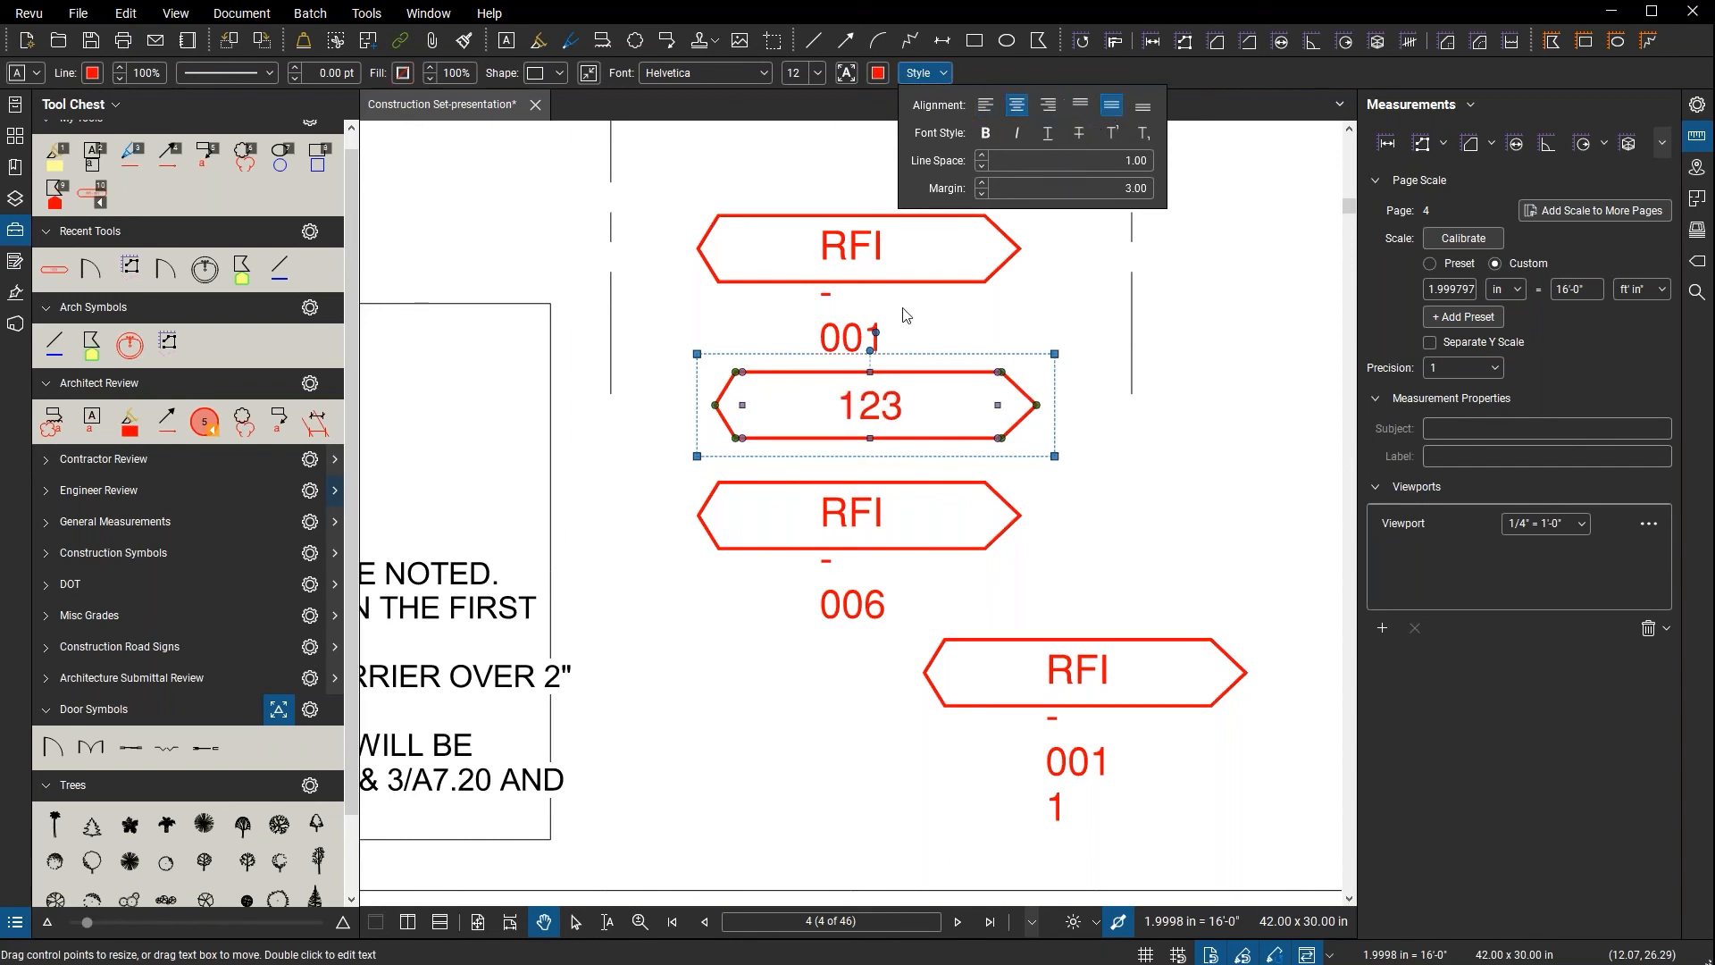
click(629, 436)
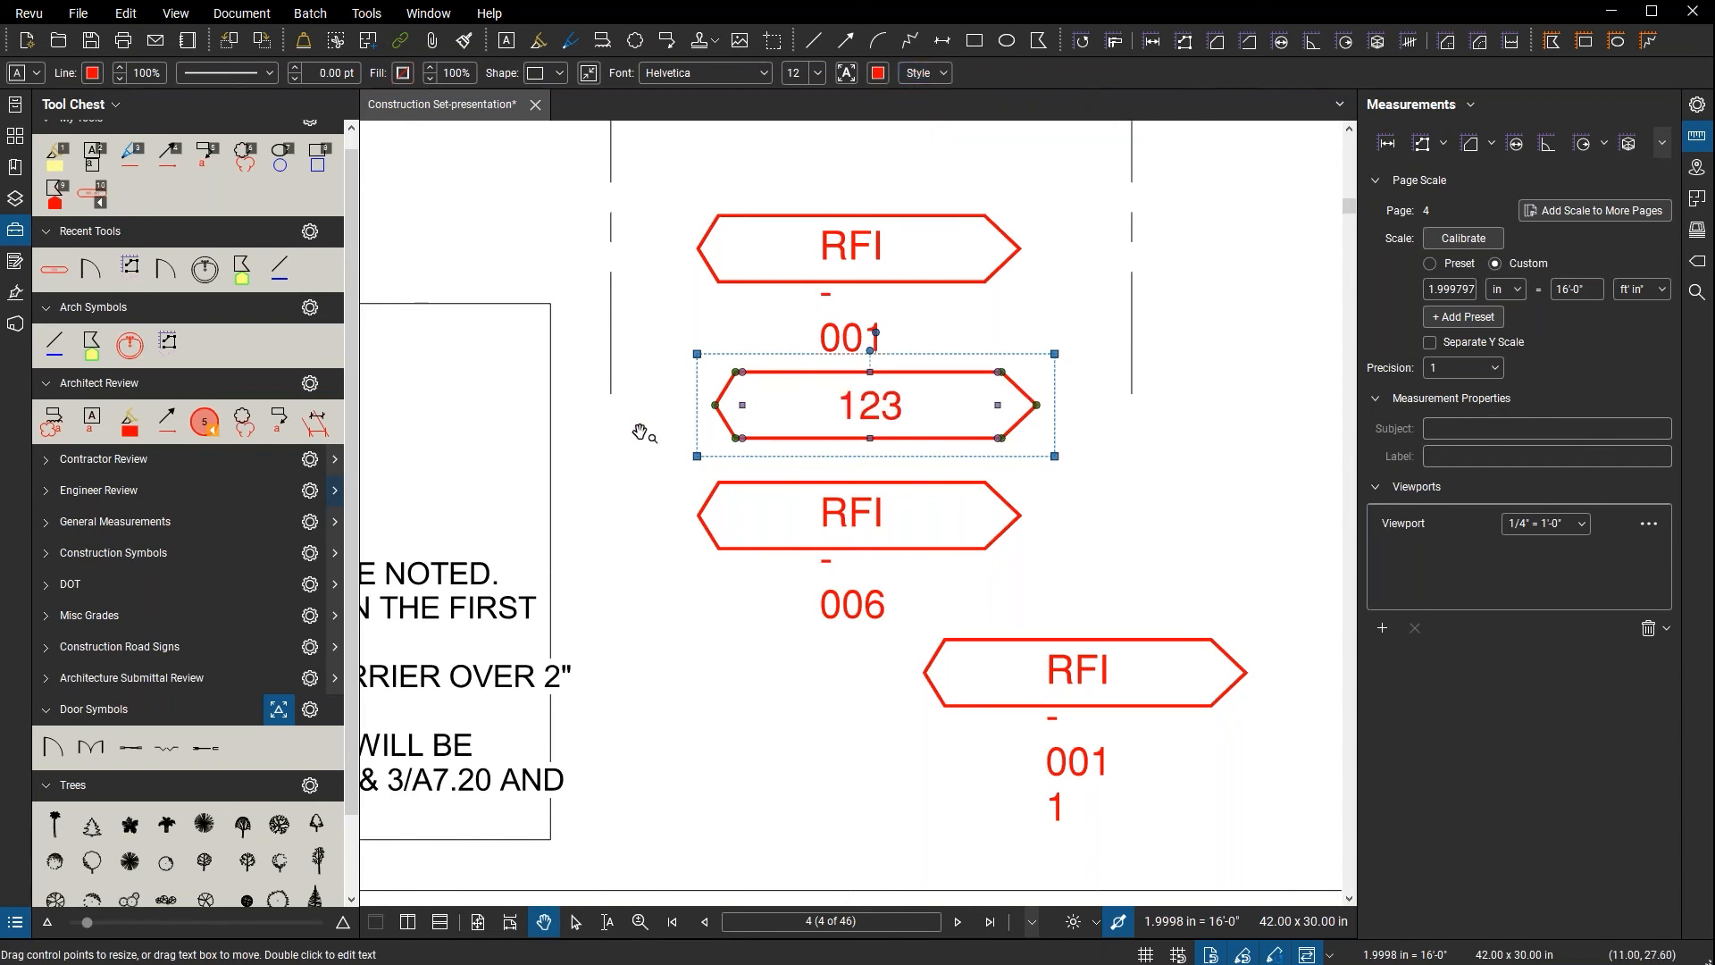
click(660, 303)
- Delete the placed RFI - 001 tag and add the revised "123" tag to the Arch Symbols tool set
click(856, 259)
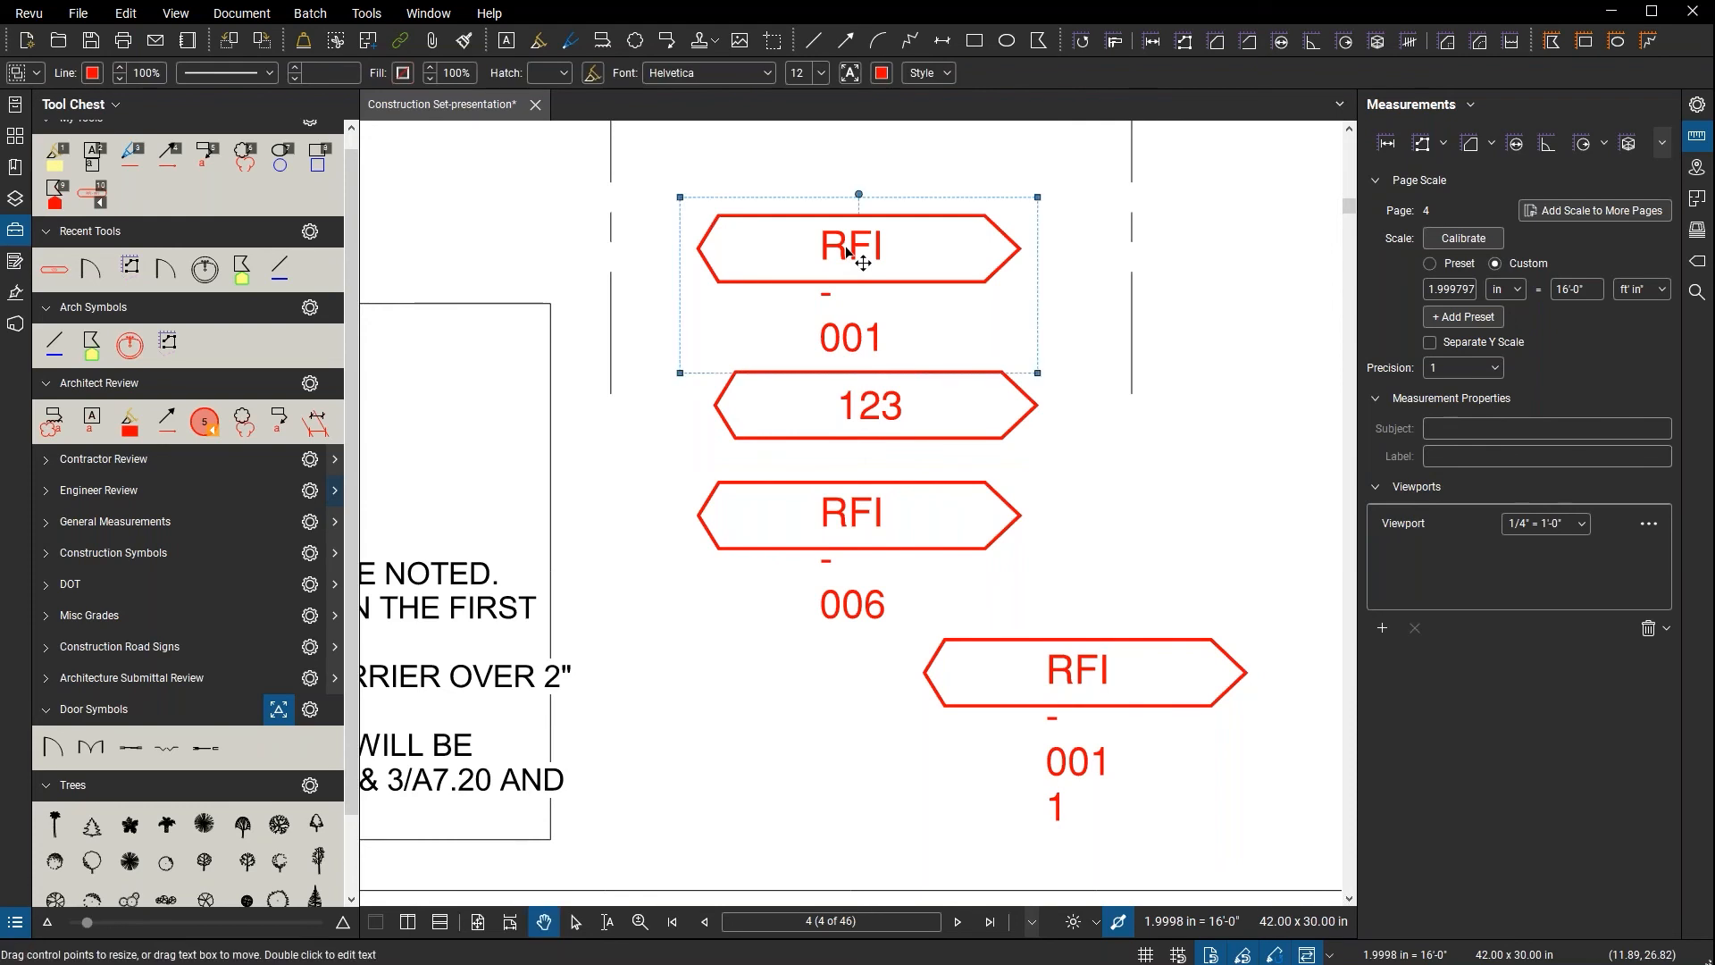
key(Delete)
click(876, 407)
right_click(877, 407)
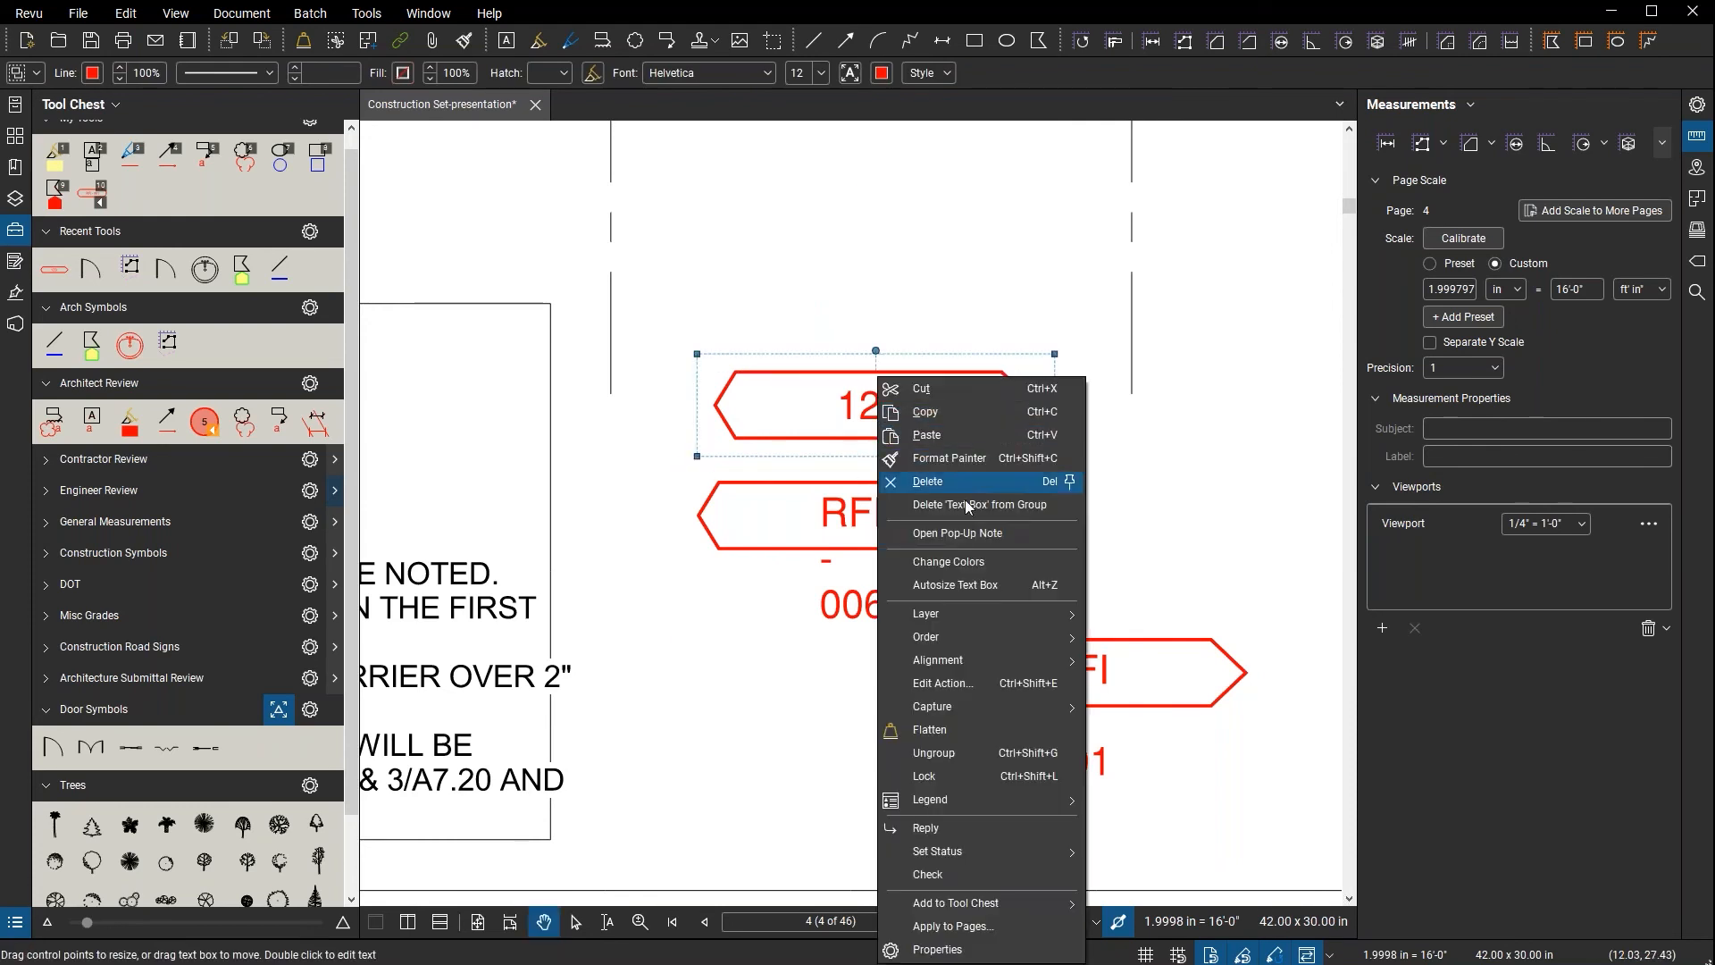
mouse_move(1005, 909)
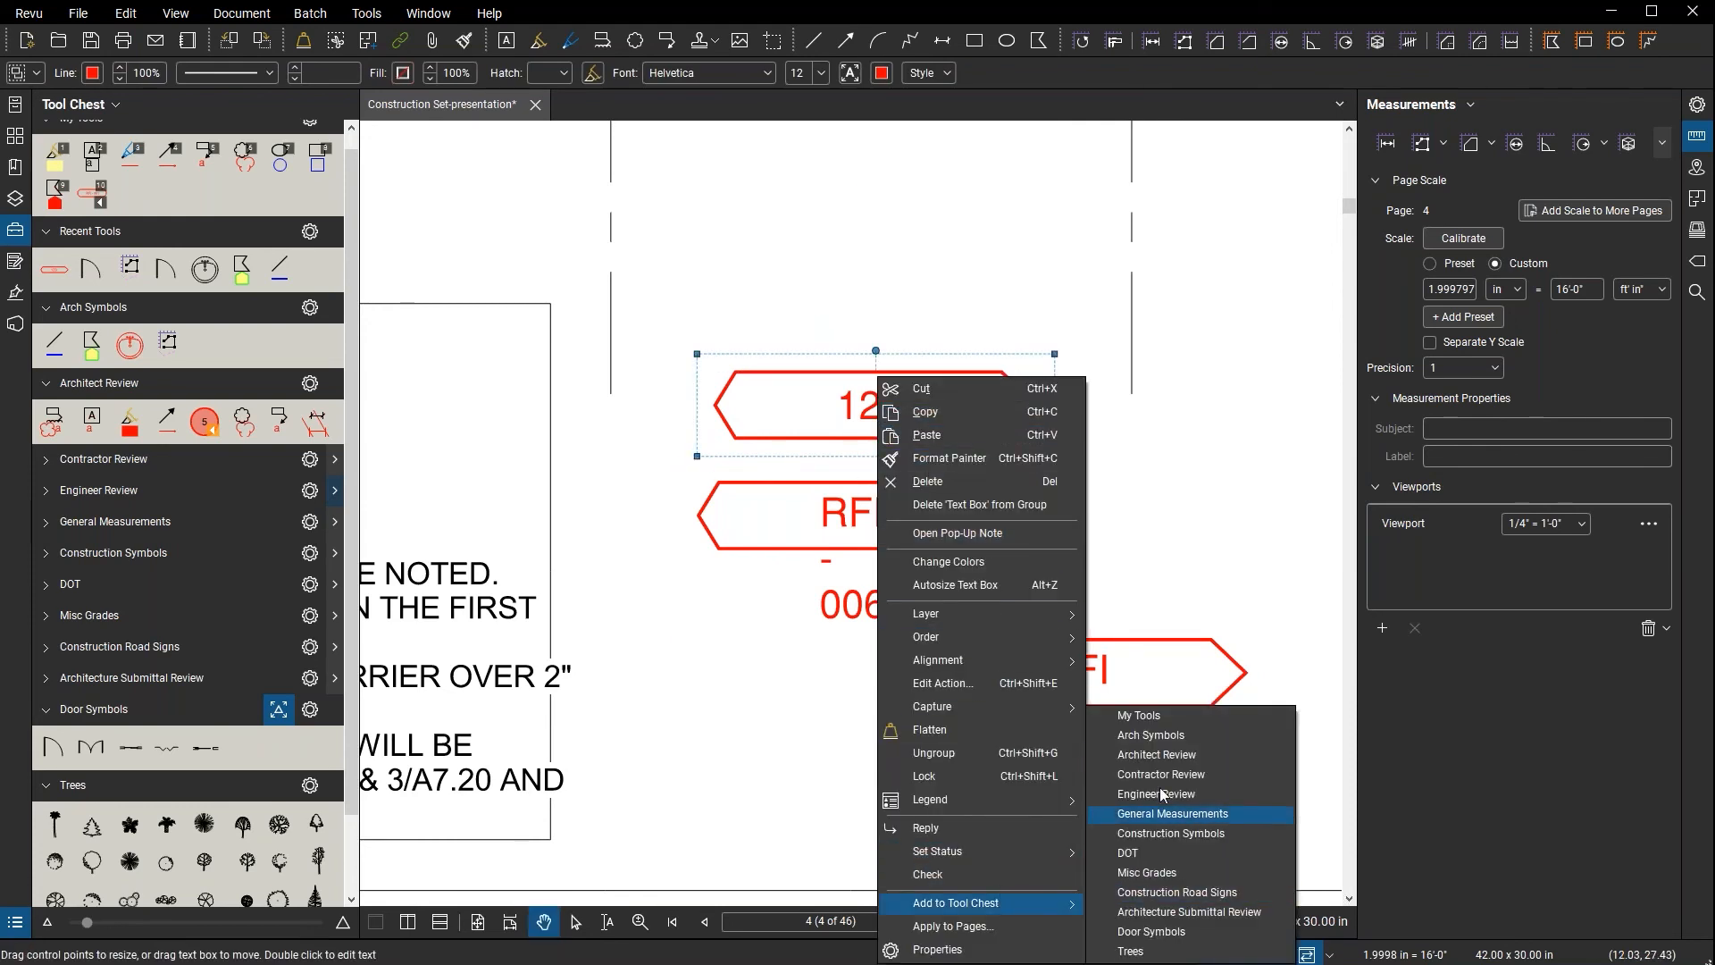
click(1157, 737)
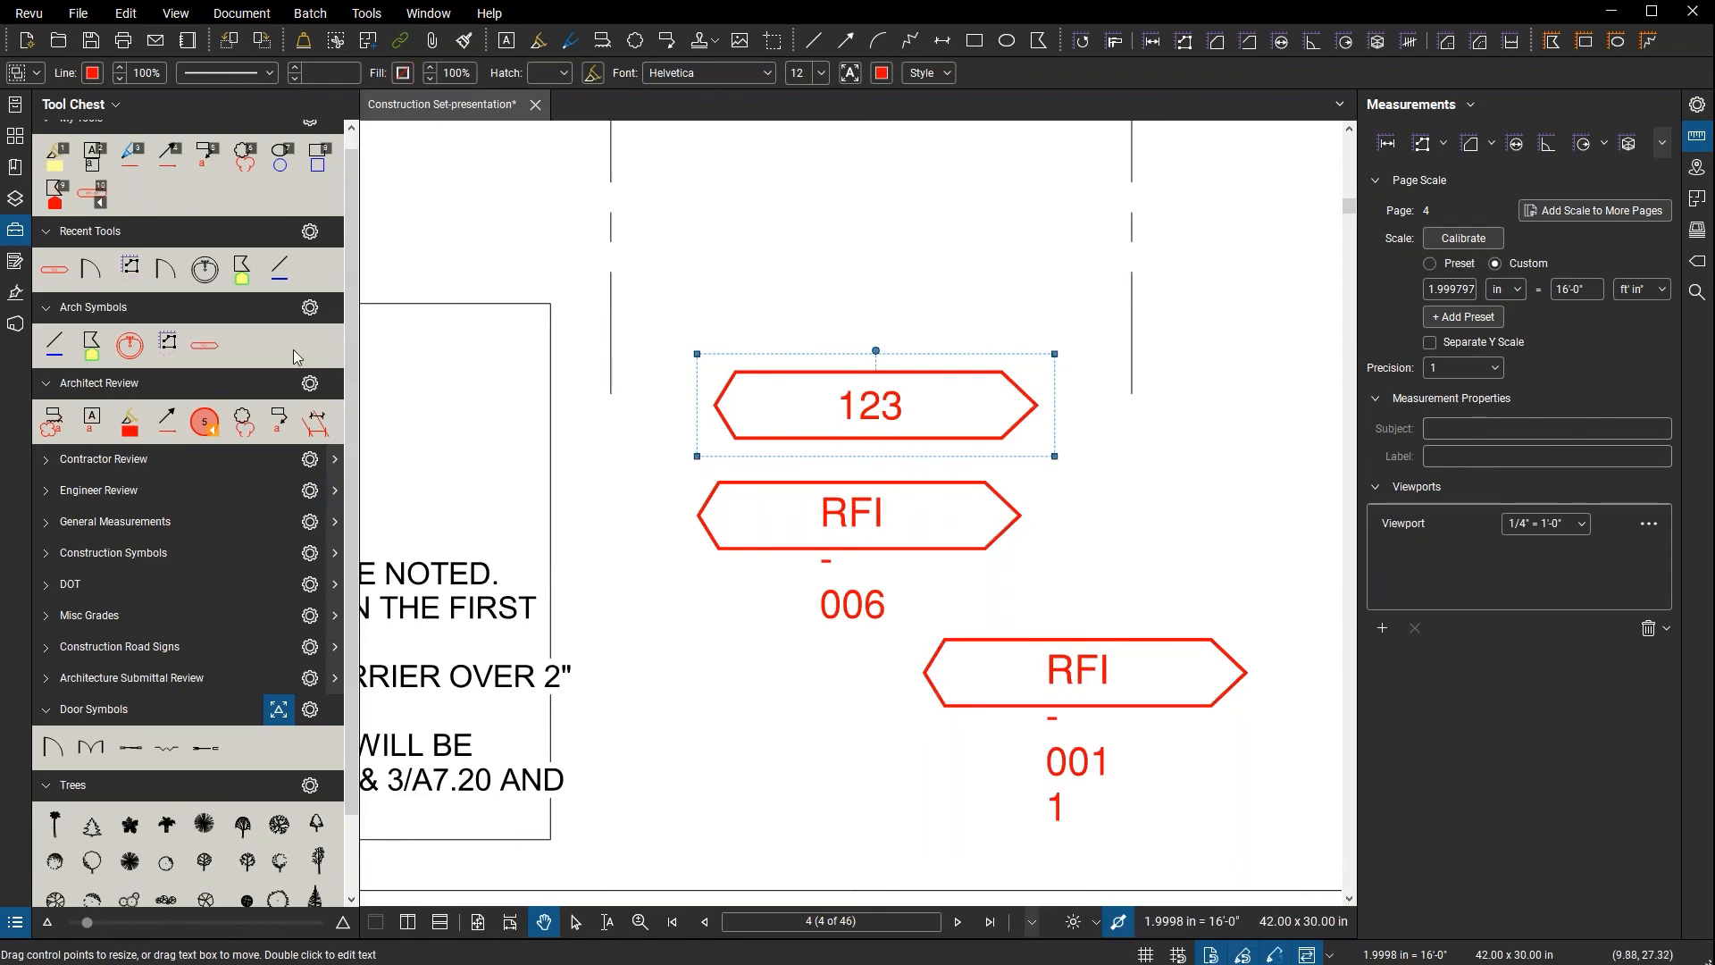
- Define a sequence for the re-added tag with prefix "RFI - 00" and renumbering of deleted markups turned off
right_click(203, 348)
mouse_move(278, 421)
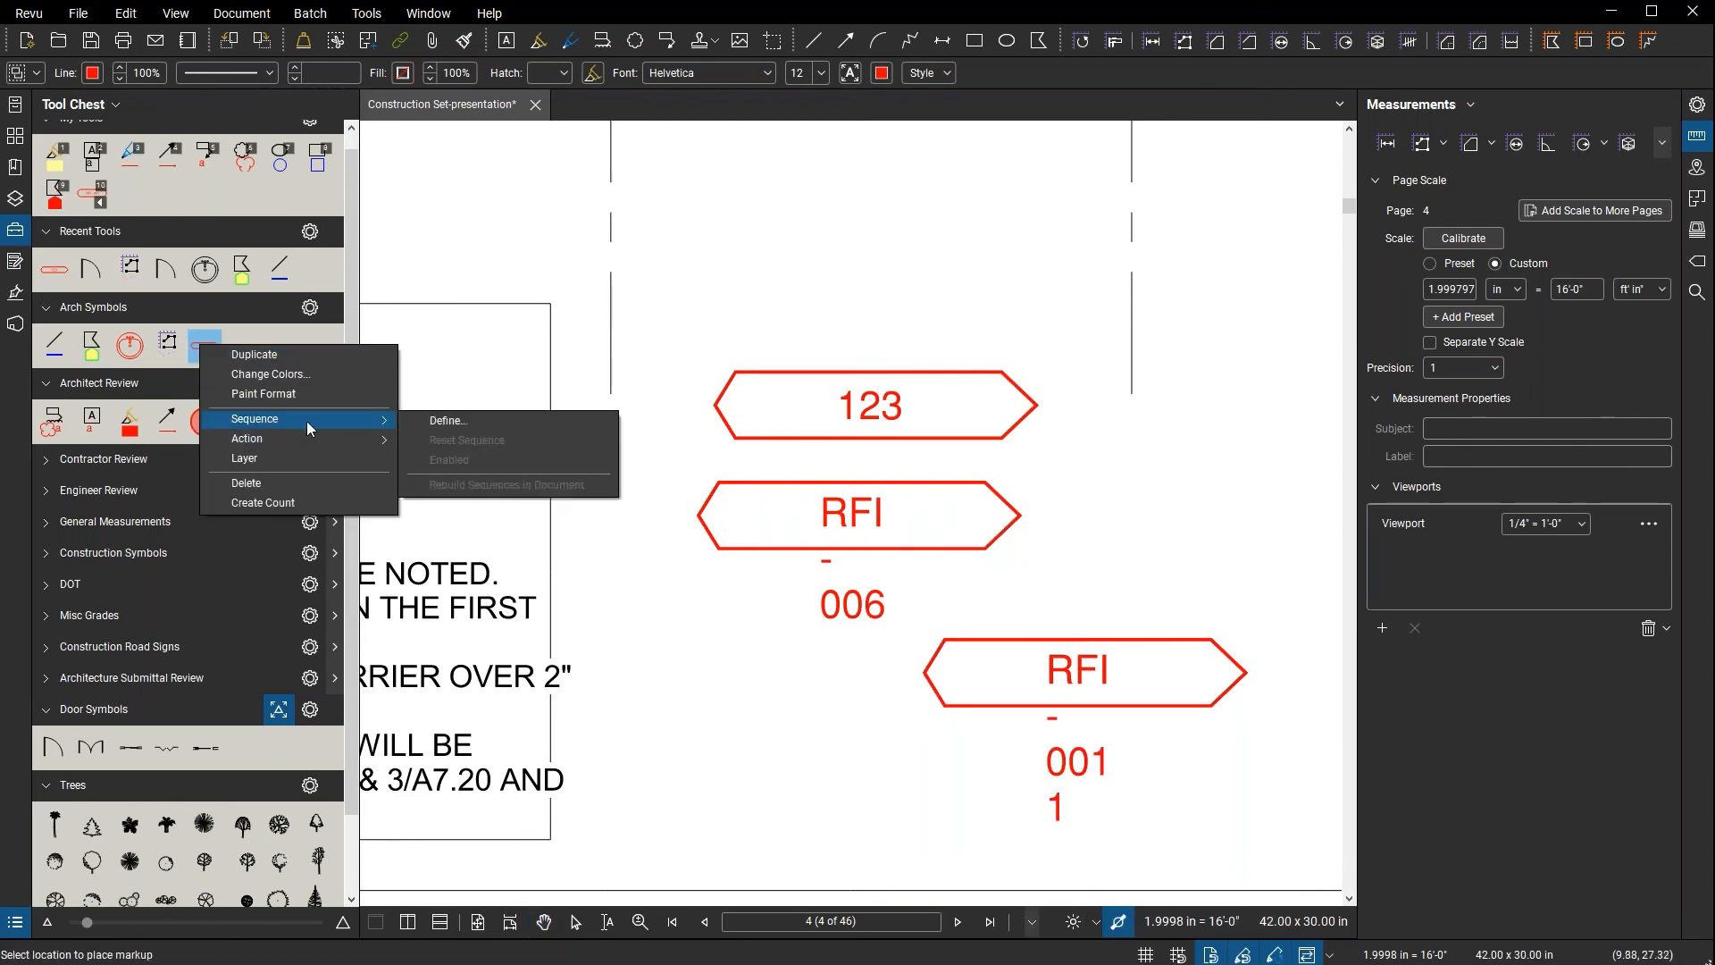
click(464, 420)
click(809, 442)
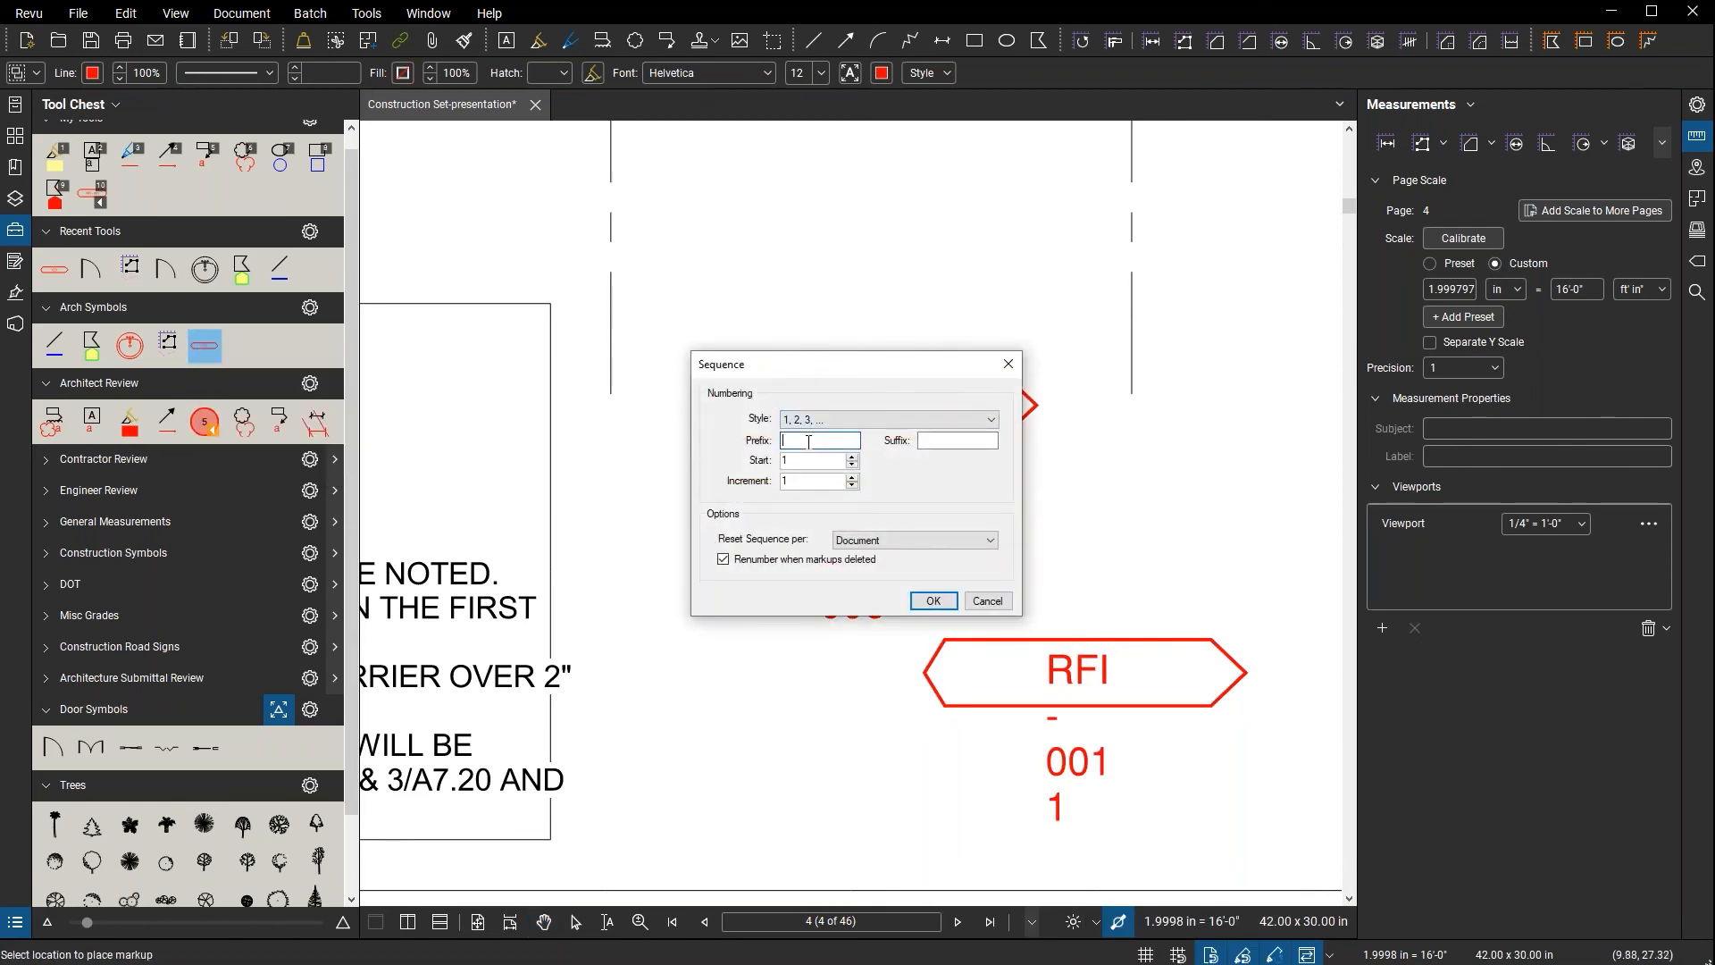
text(RFI - 00)
click(809, 561)
click(934, 600)
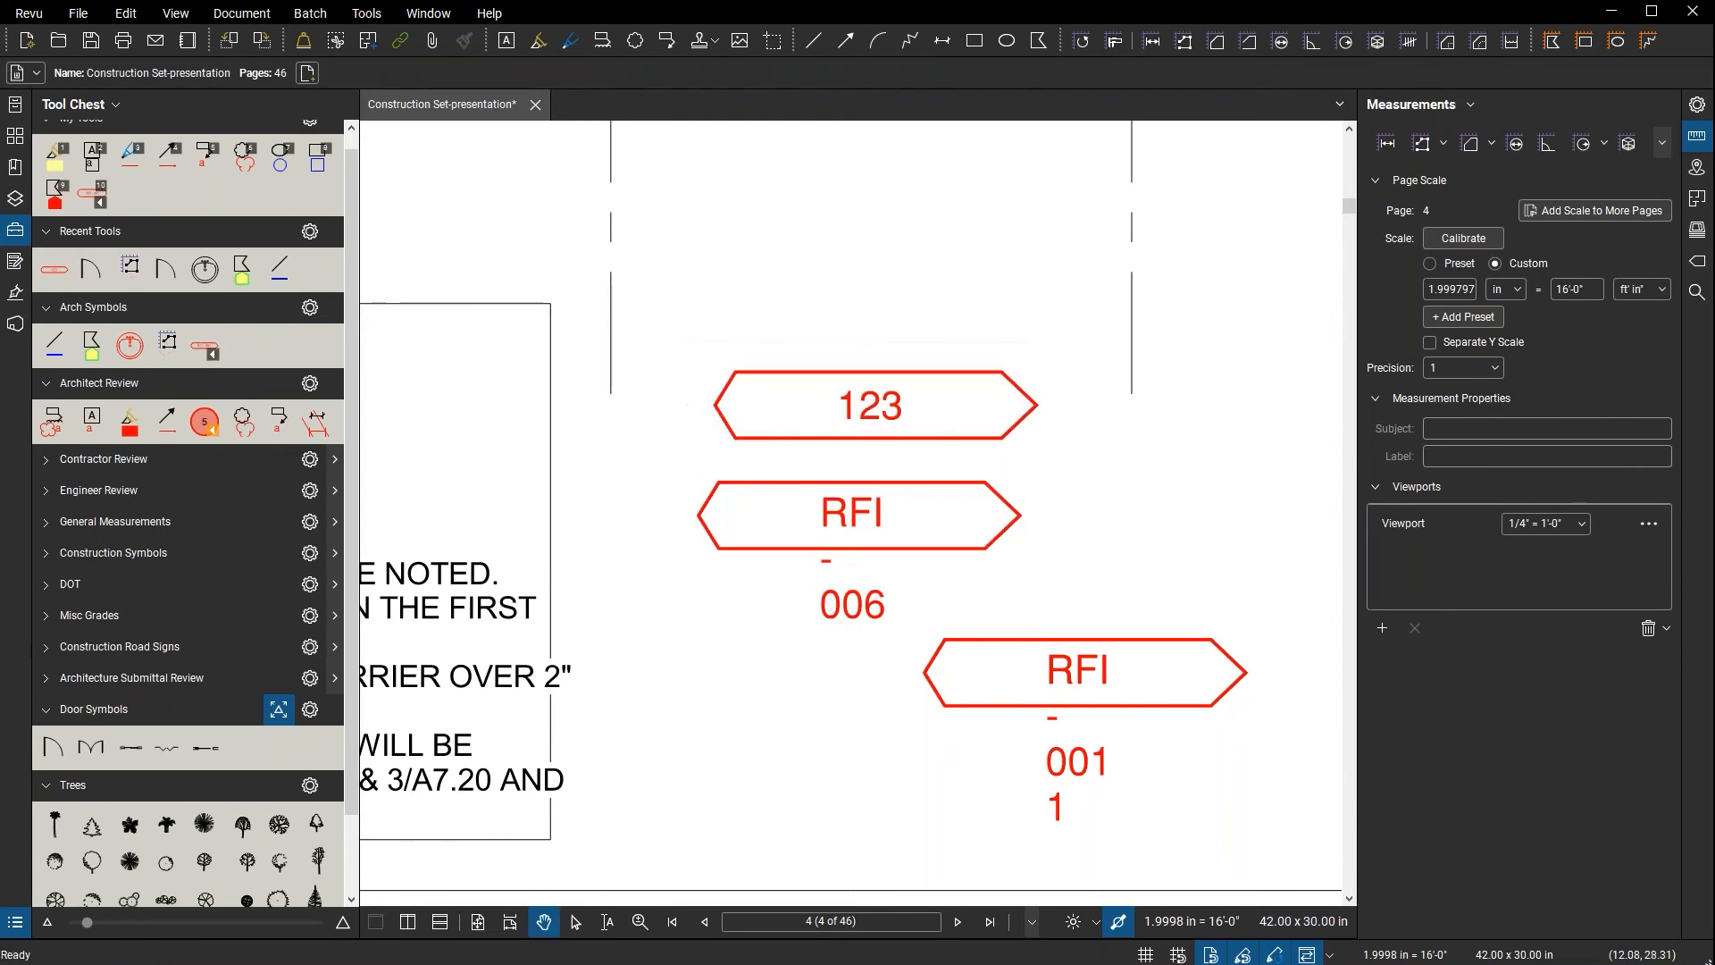
- Place four of the redefined RFI sequence tags stepping down diagonally above and to the right of the "123" tag
click(842, 247)
drag(801, 248, 619, 343)
click(510, 294)
click(576, 392)
click(841, 477)
click(978, 555)
key(Escape)
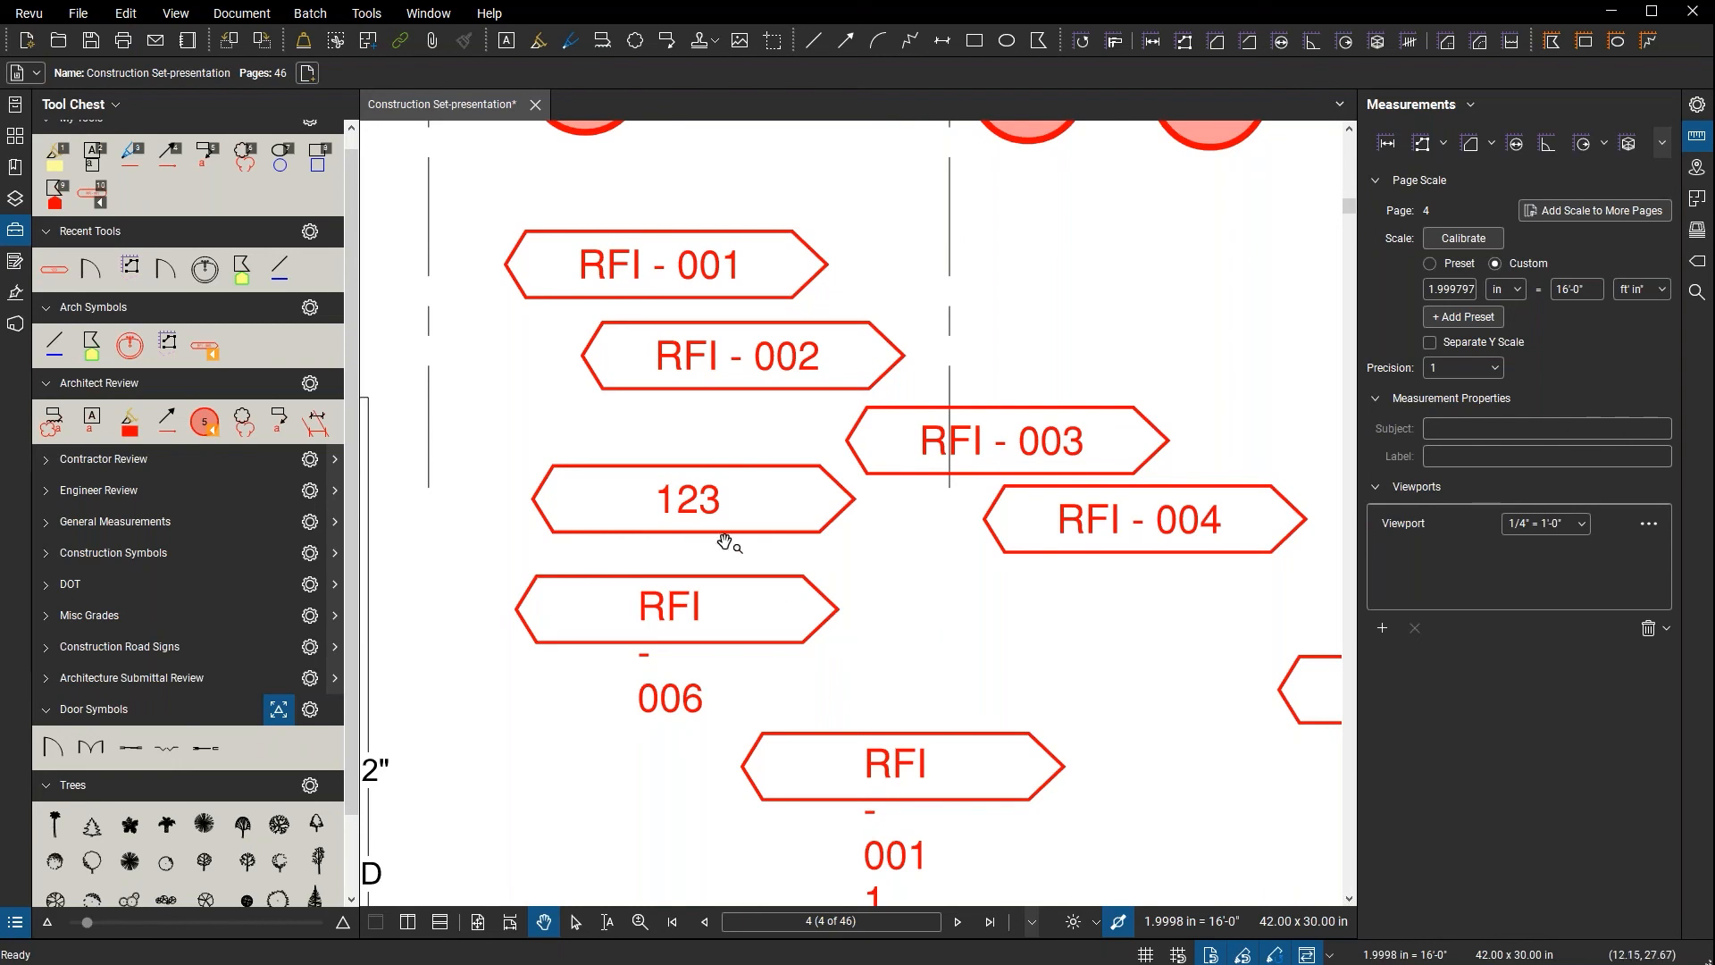
- Delete the original "123" tag from the page
click(689, 504)
key(Delete)
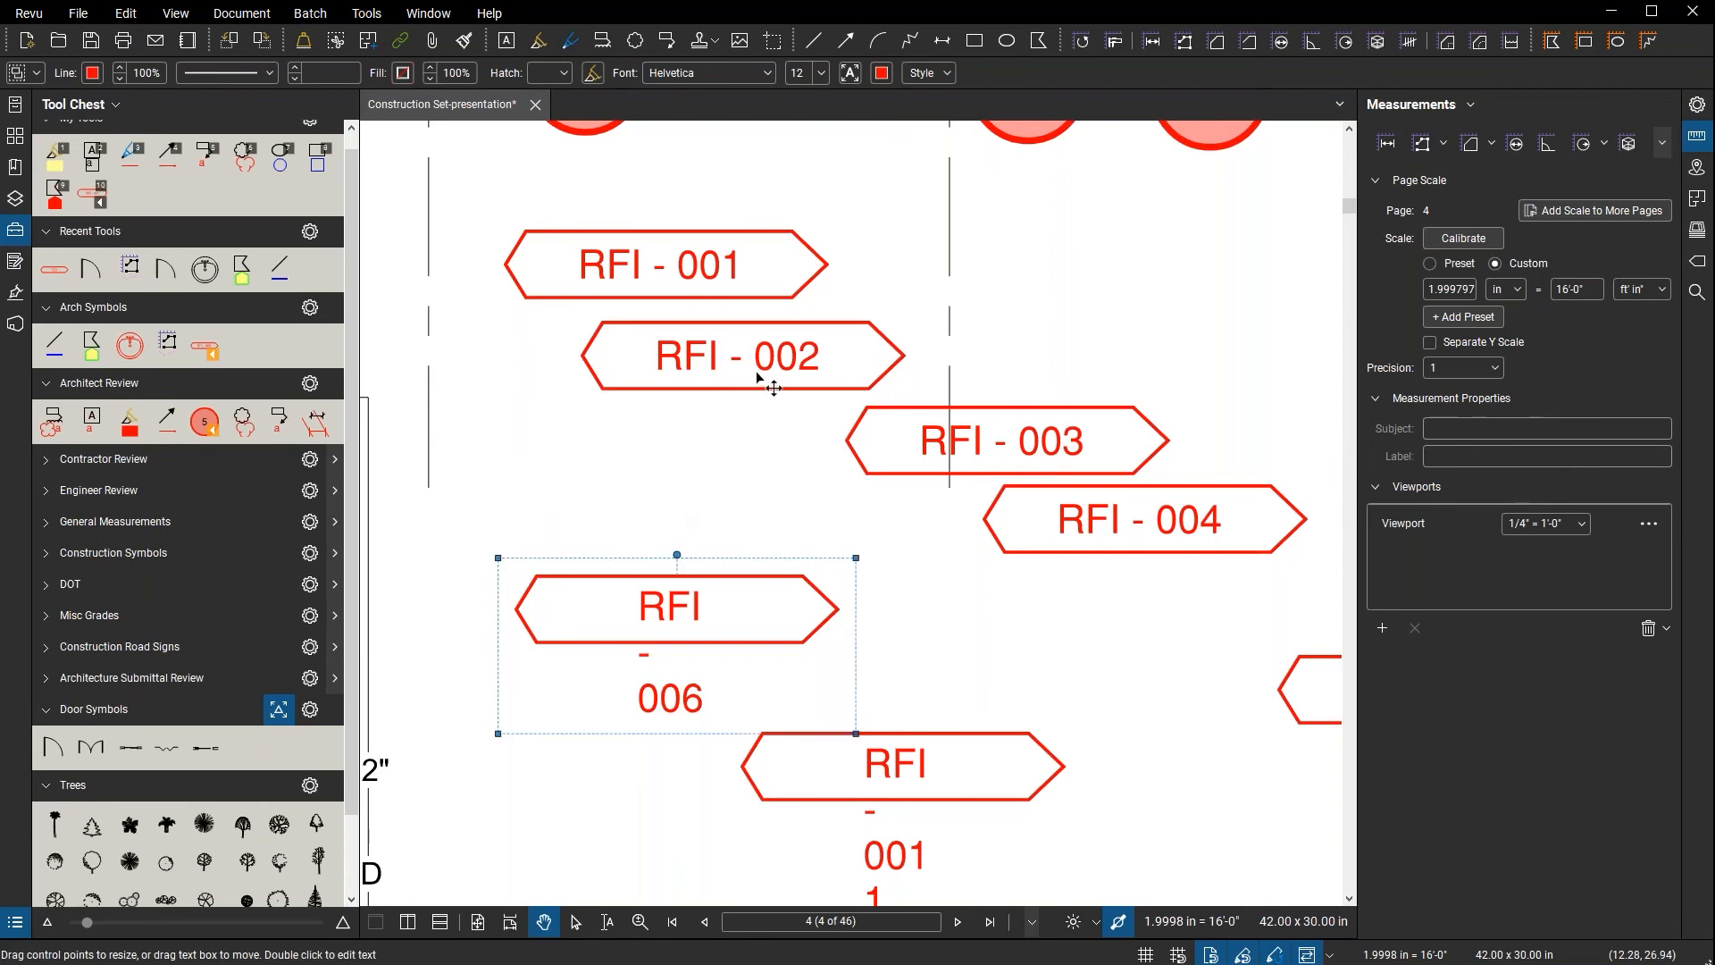
- Delete the RFI - 002 sequence tag from the drawing page
click(773, 372)
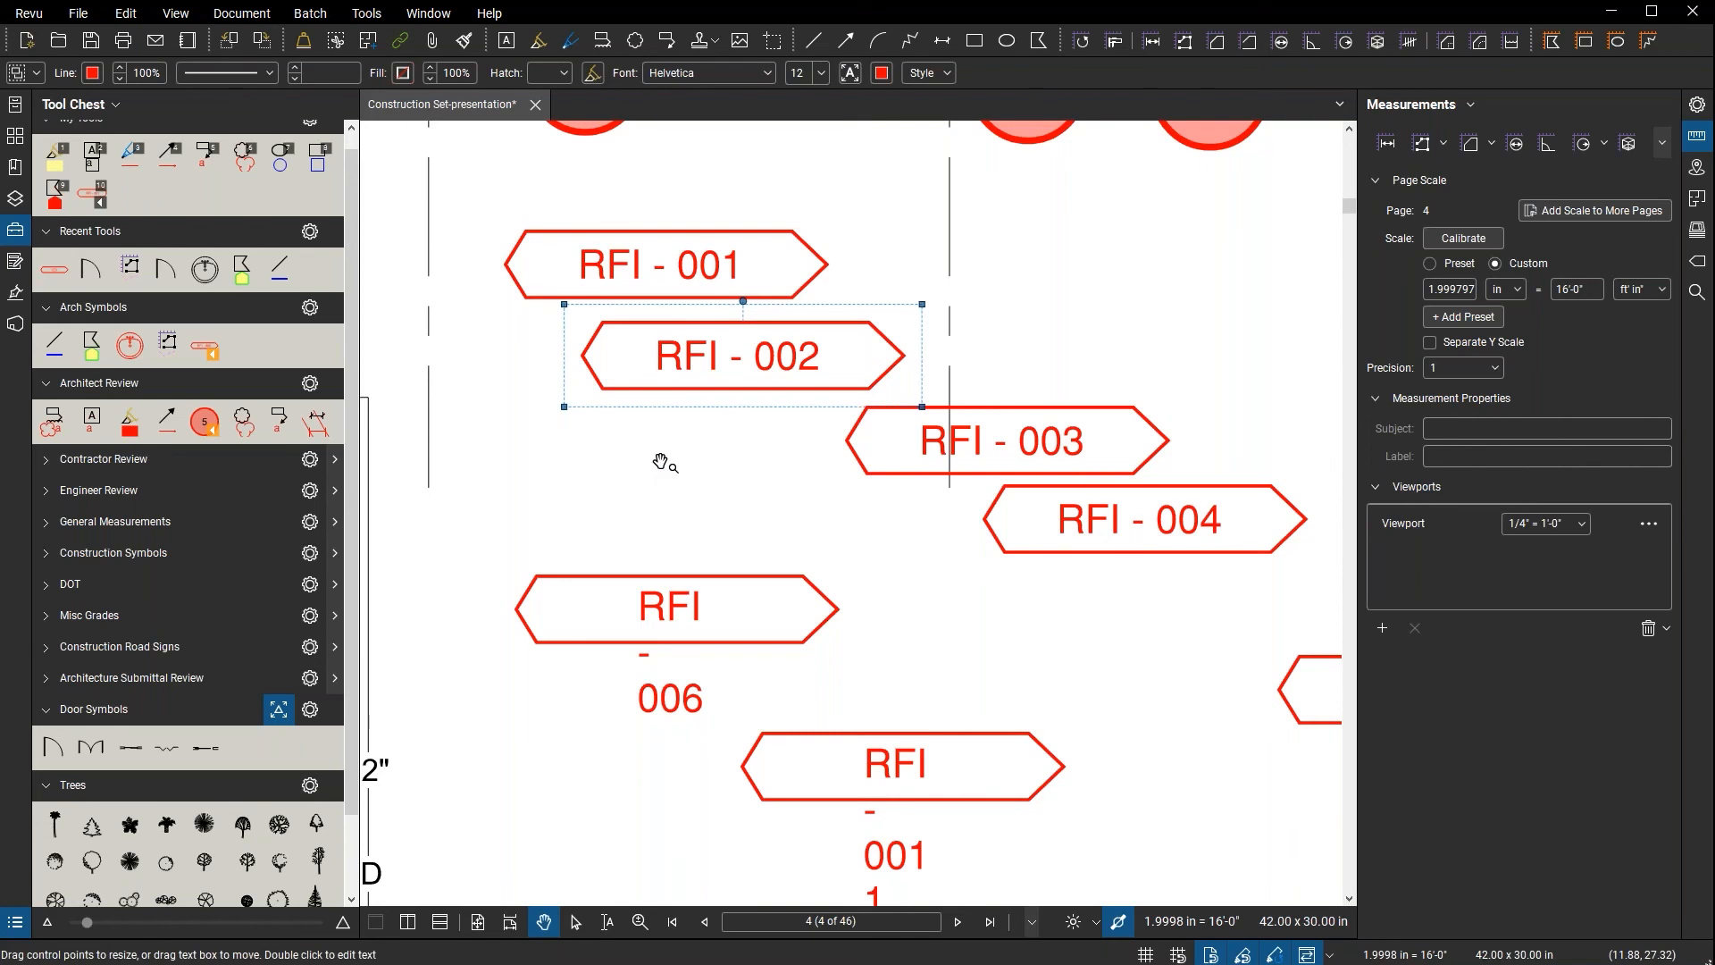
key(Delete)
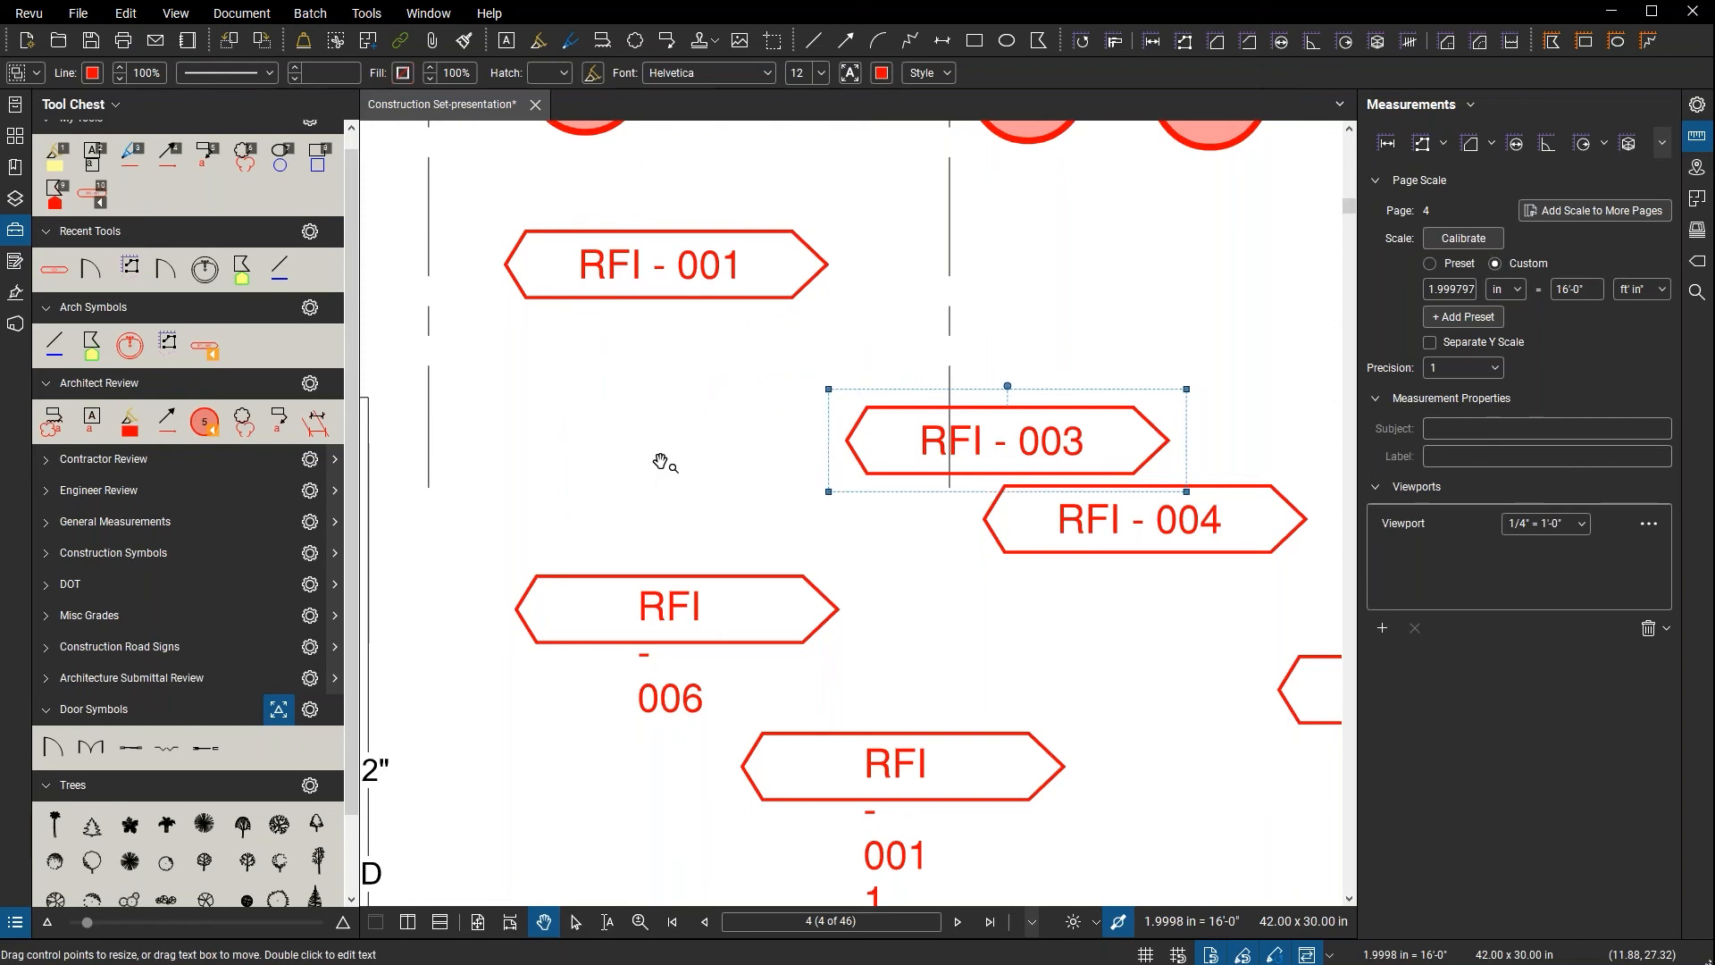
scroll(785, 599, down, 4)
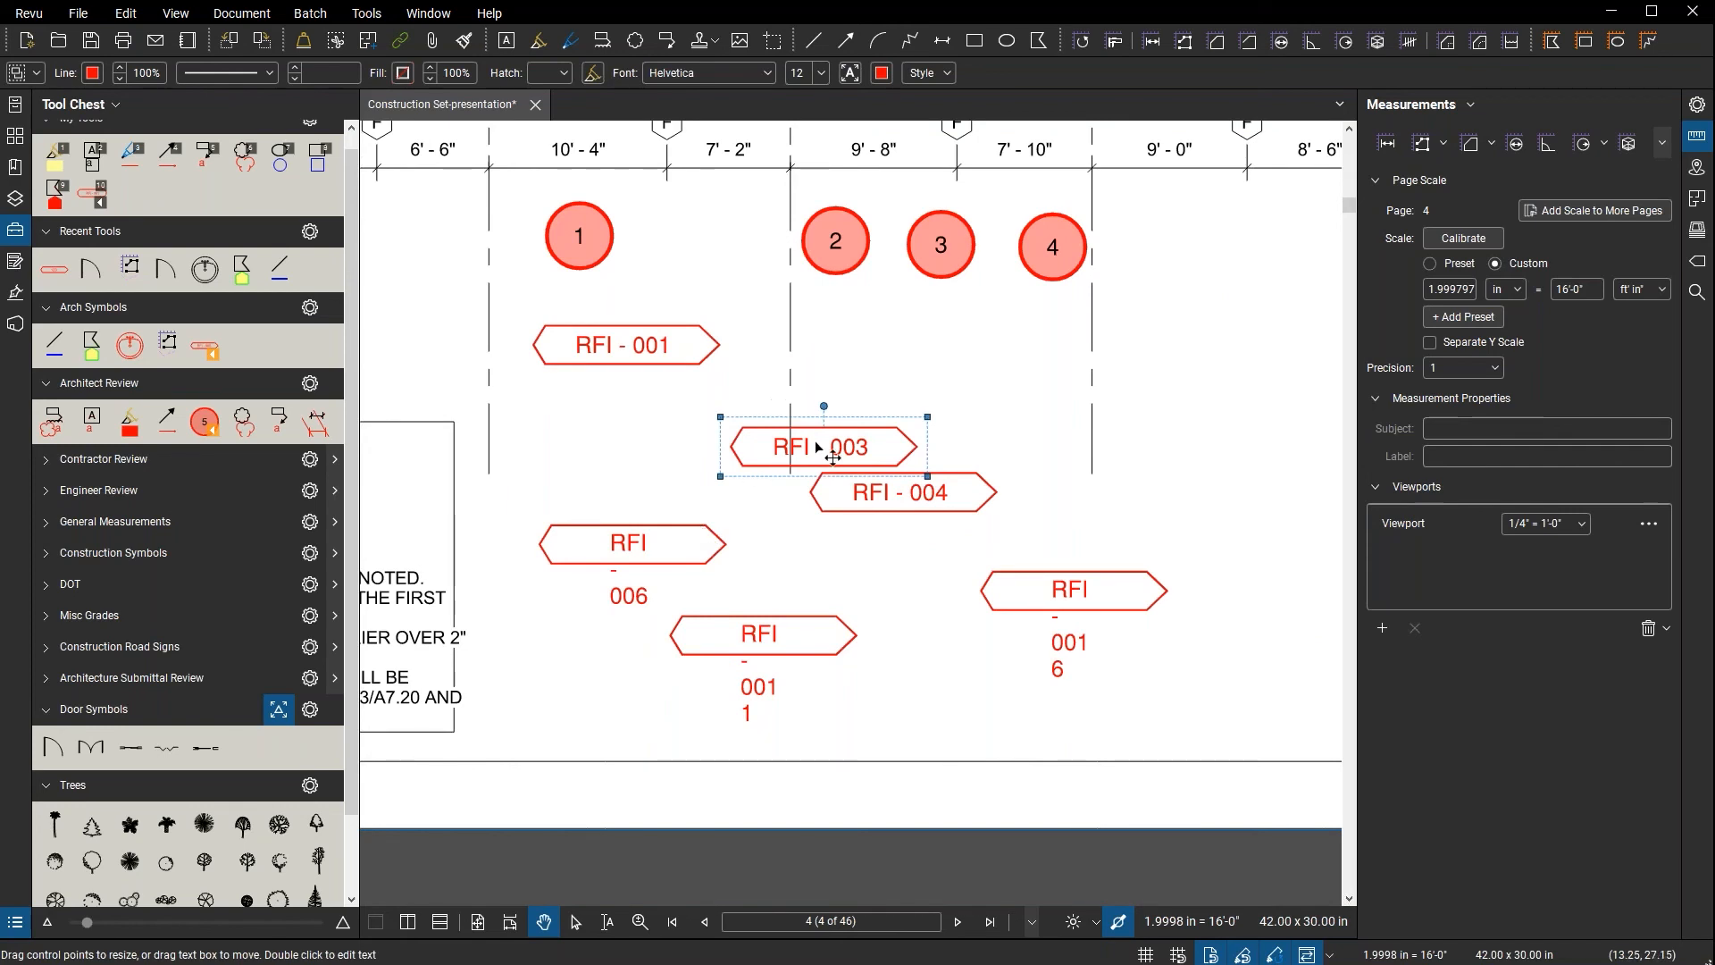
scroll(817, 447, up, 3)
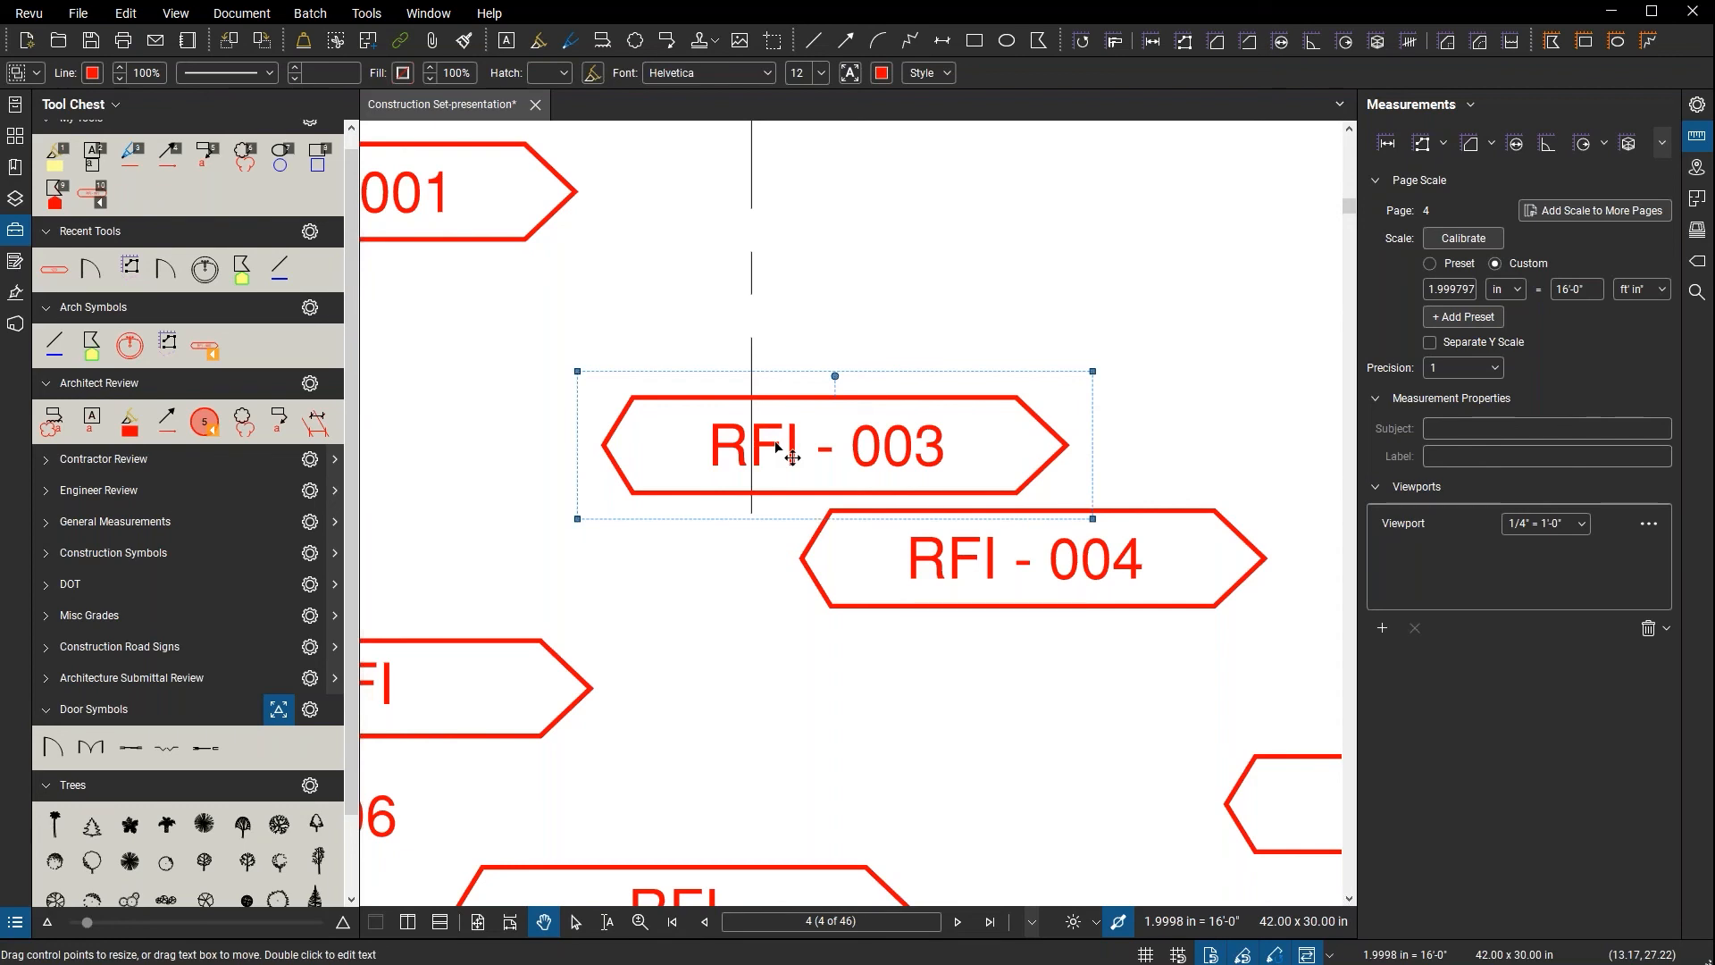
scroll(683, 453, down, 5)
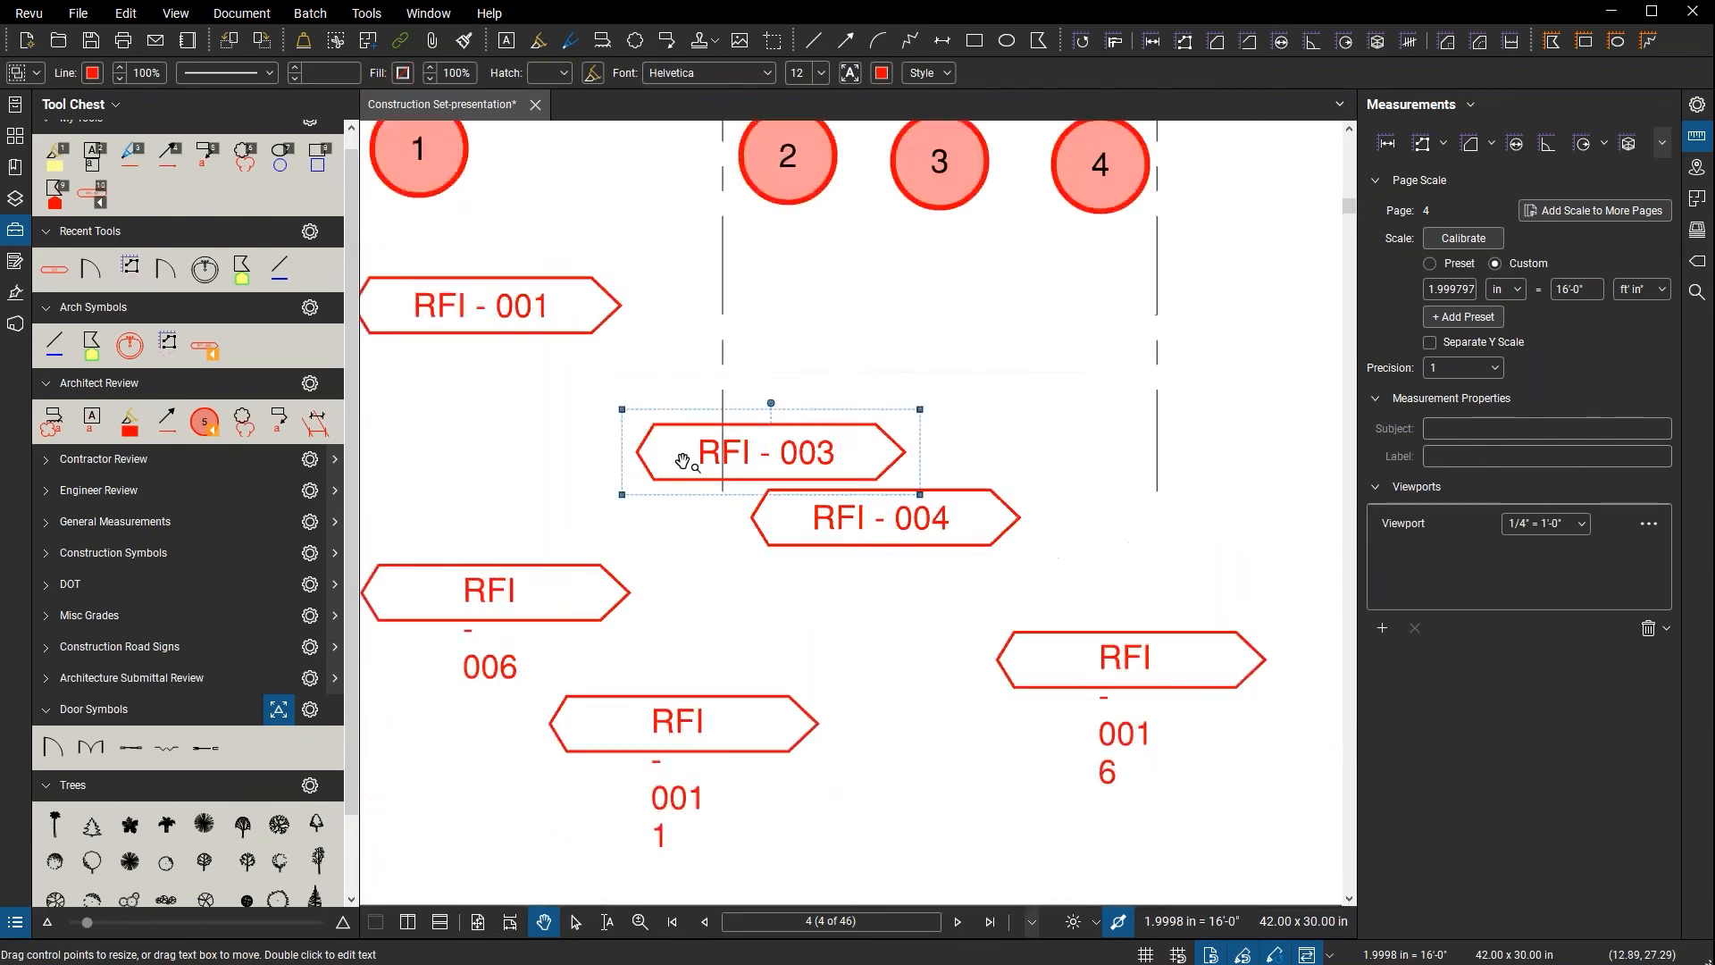
scroll(733, 447, down, 3)
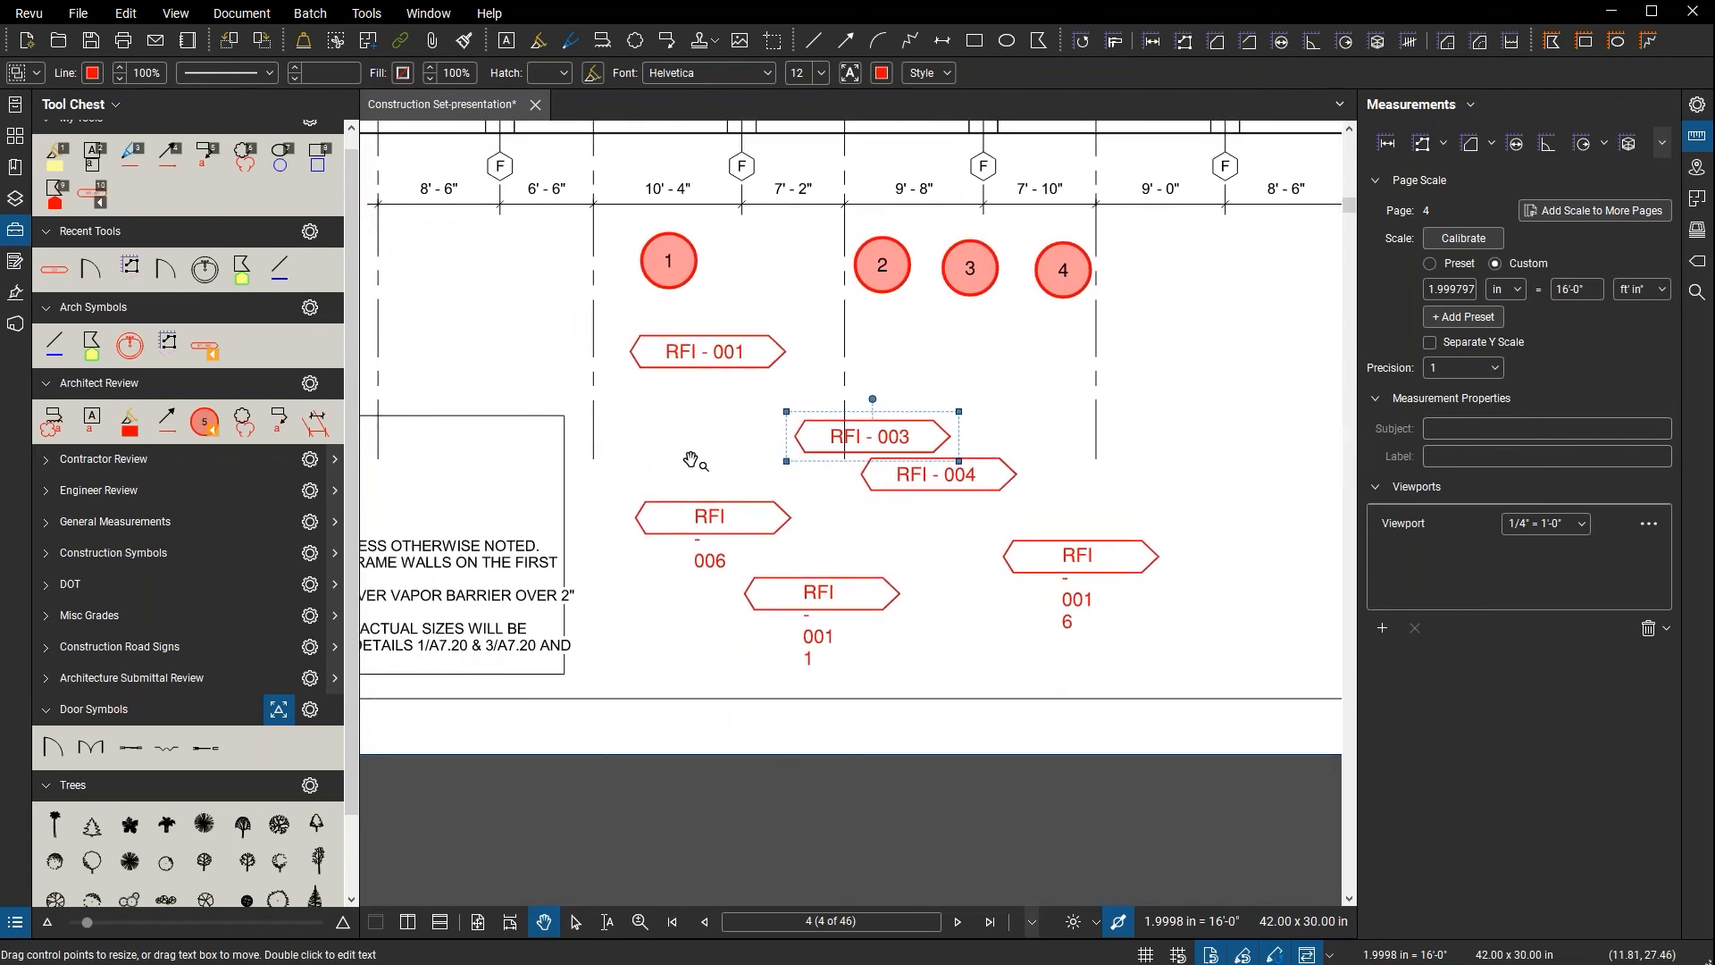
scroll(671, 453, down, 2)
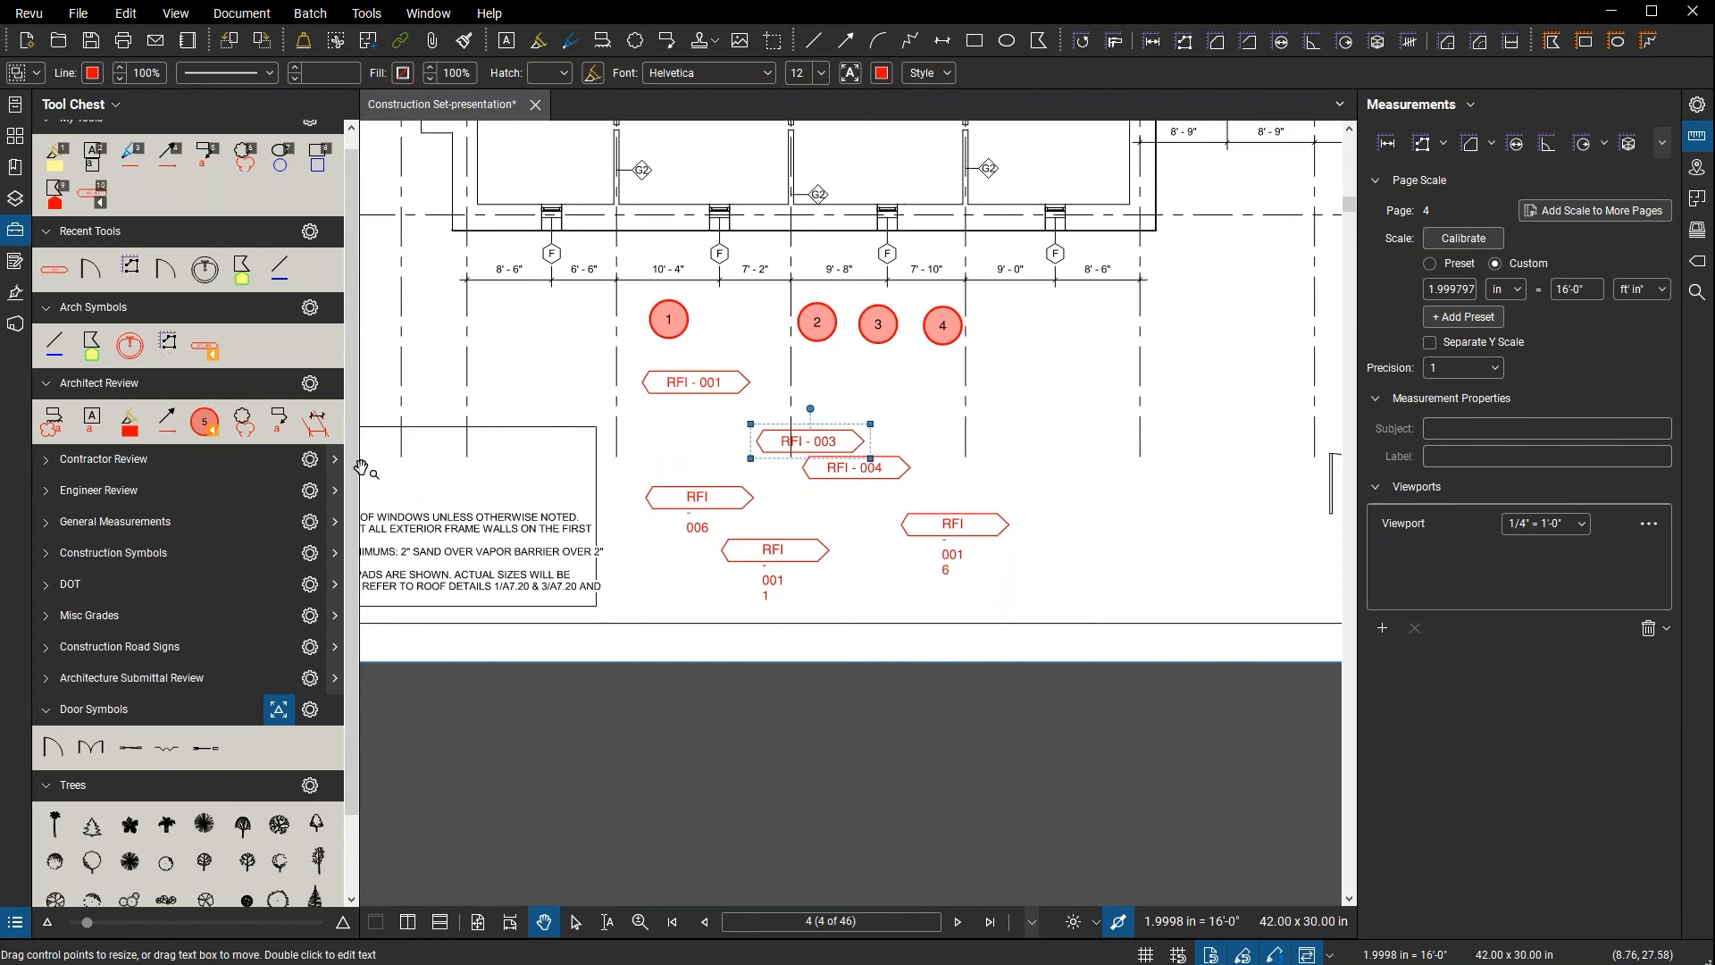
- Expand the Contractor Review and Engineer Review tool sets in the Tool Chest
click(46, 461)
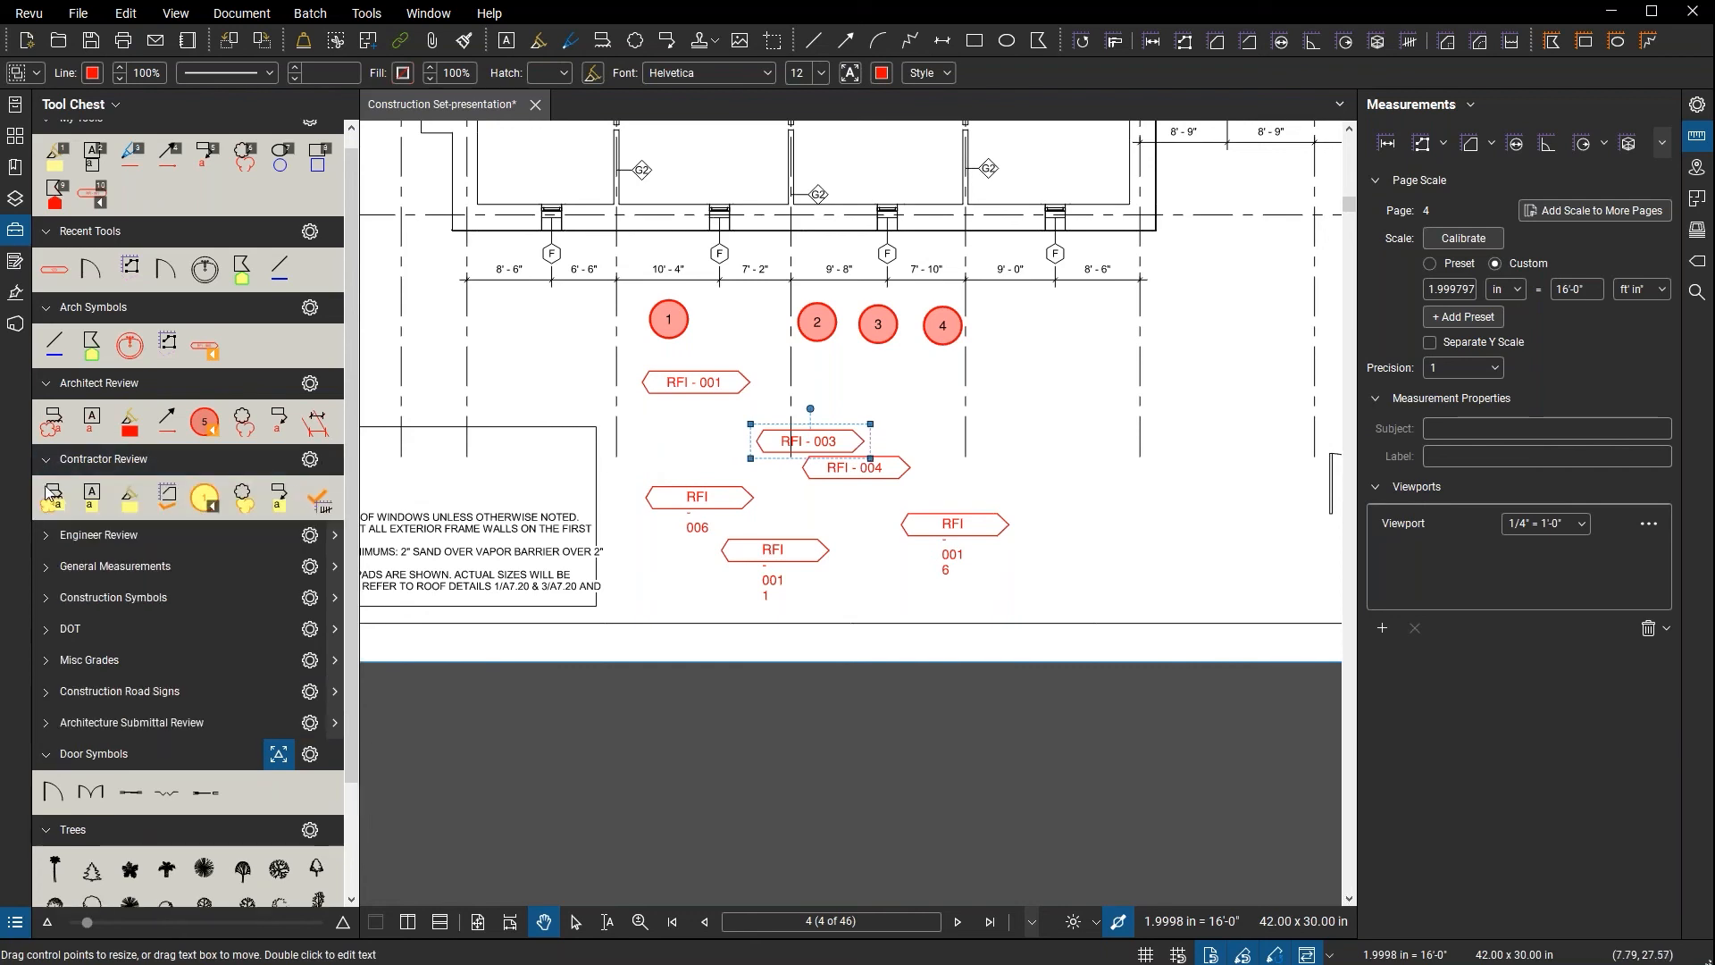
click(46, 535)
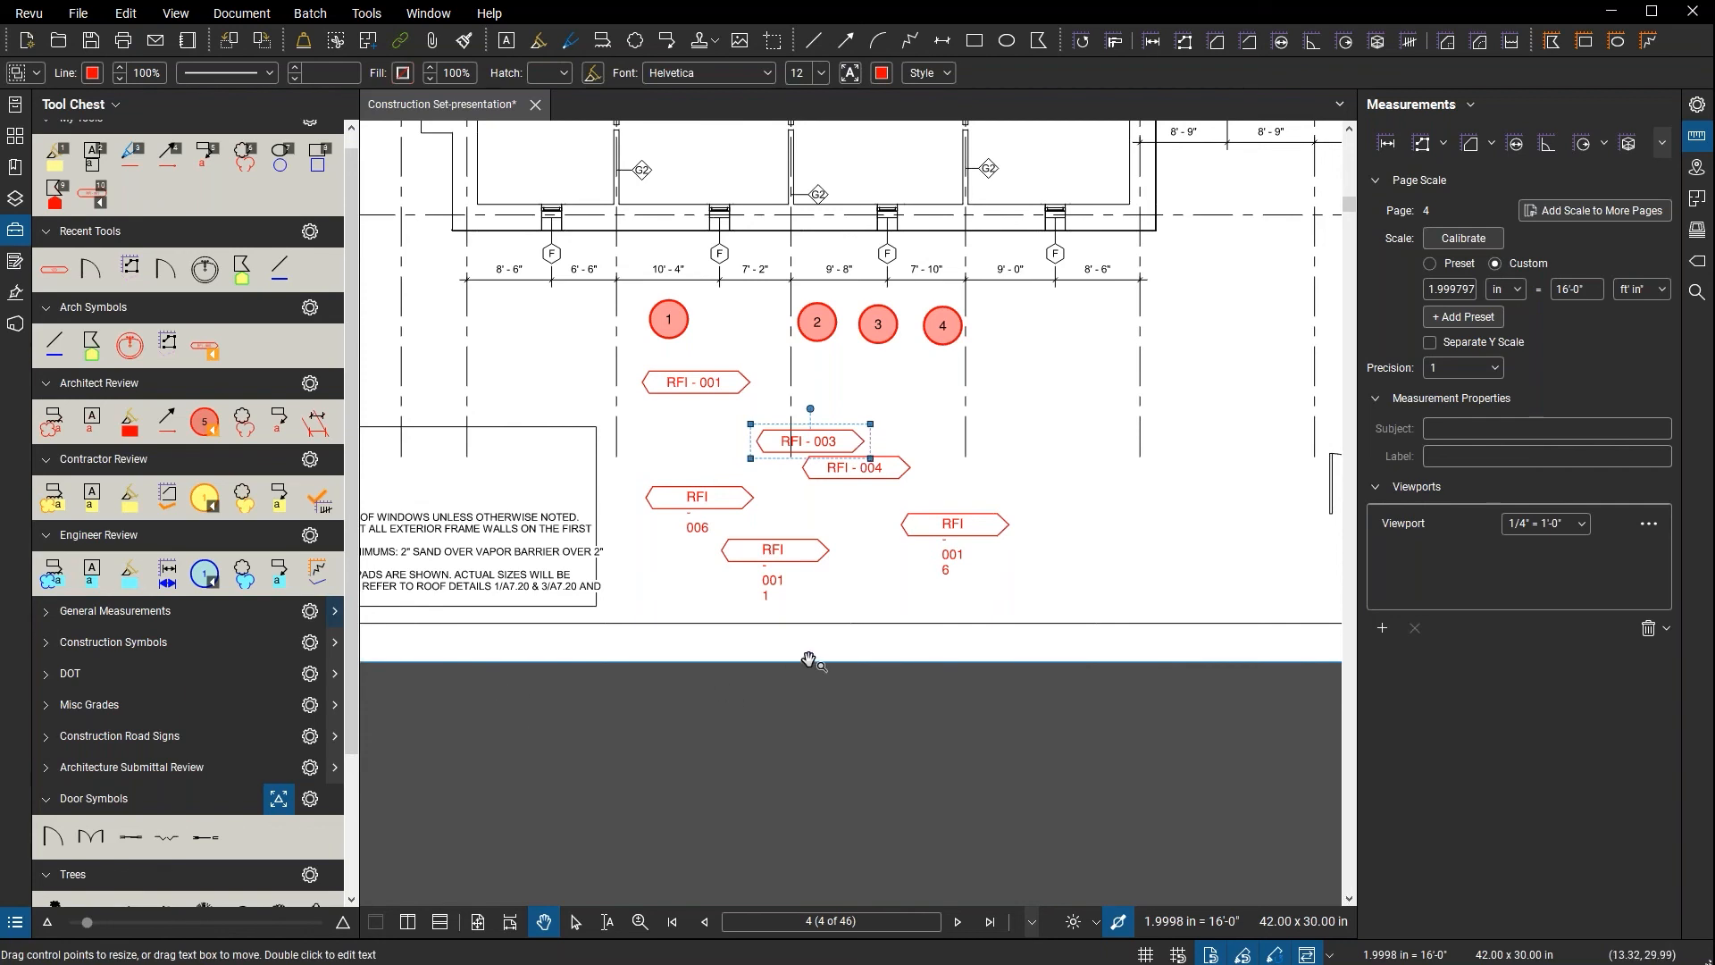
click(16, 200)
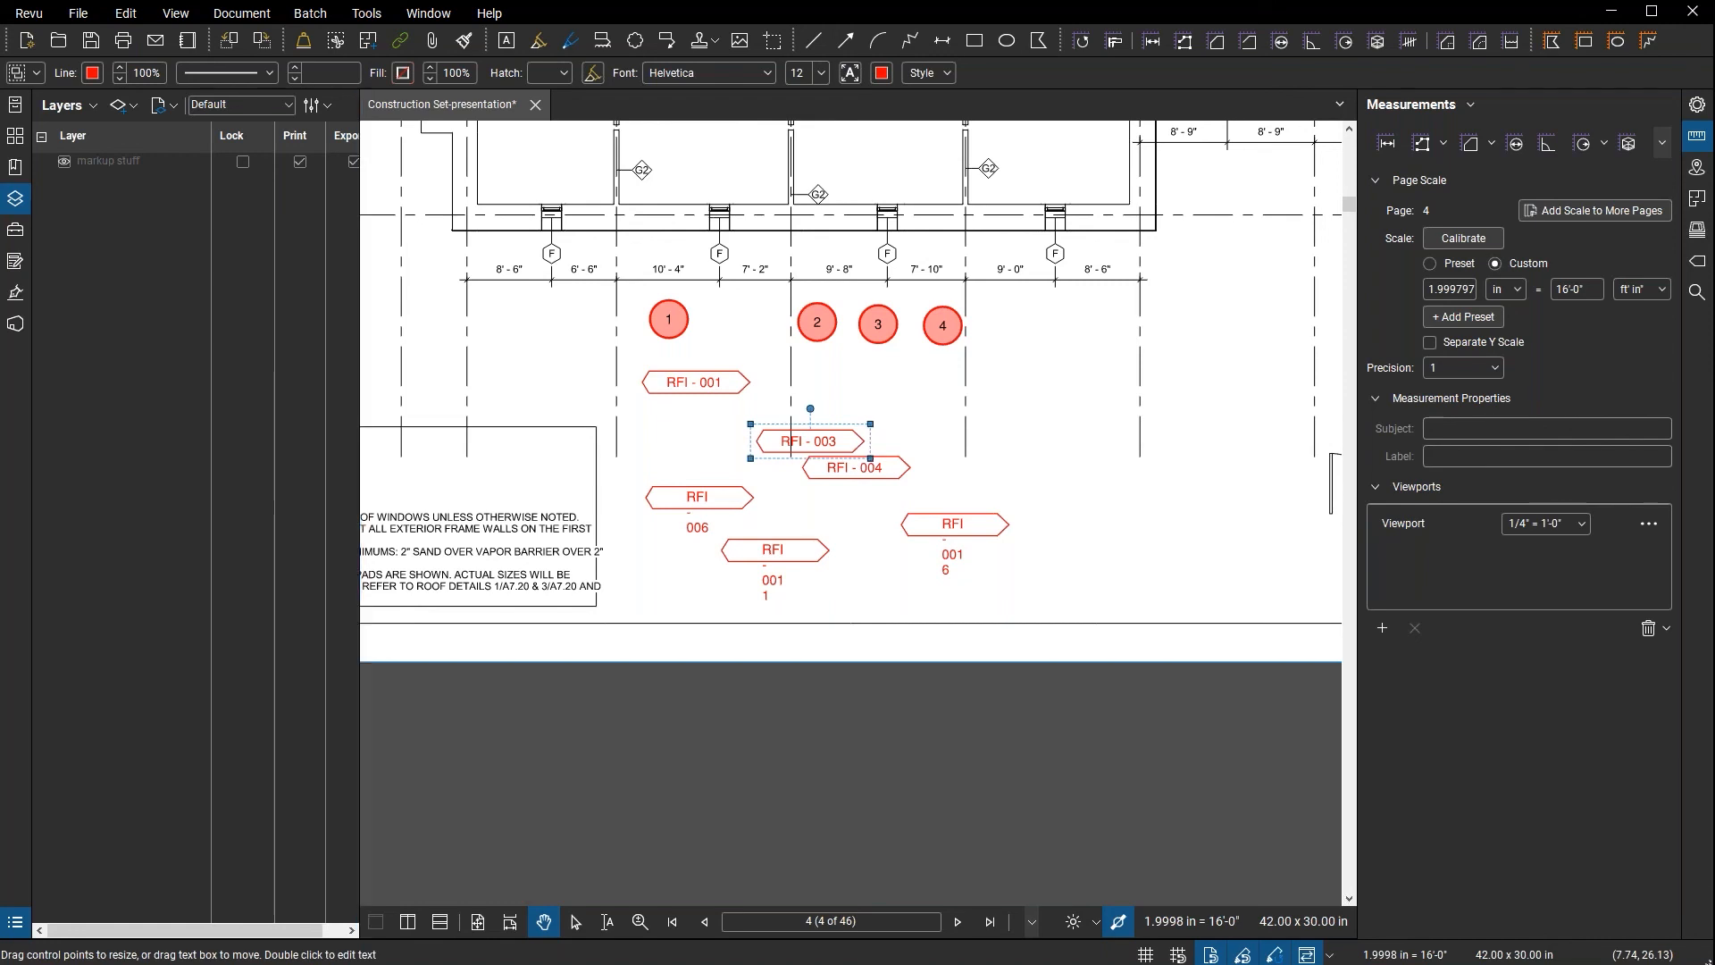
click(15, 229)
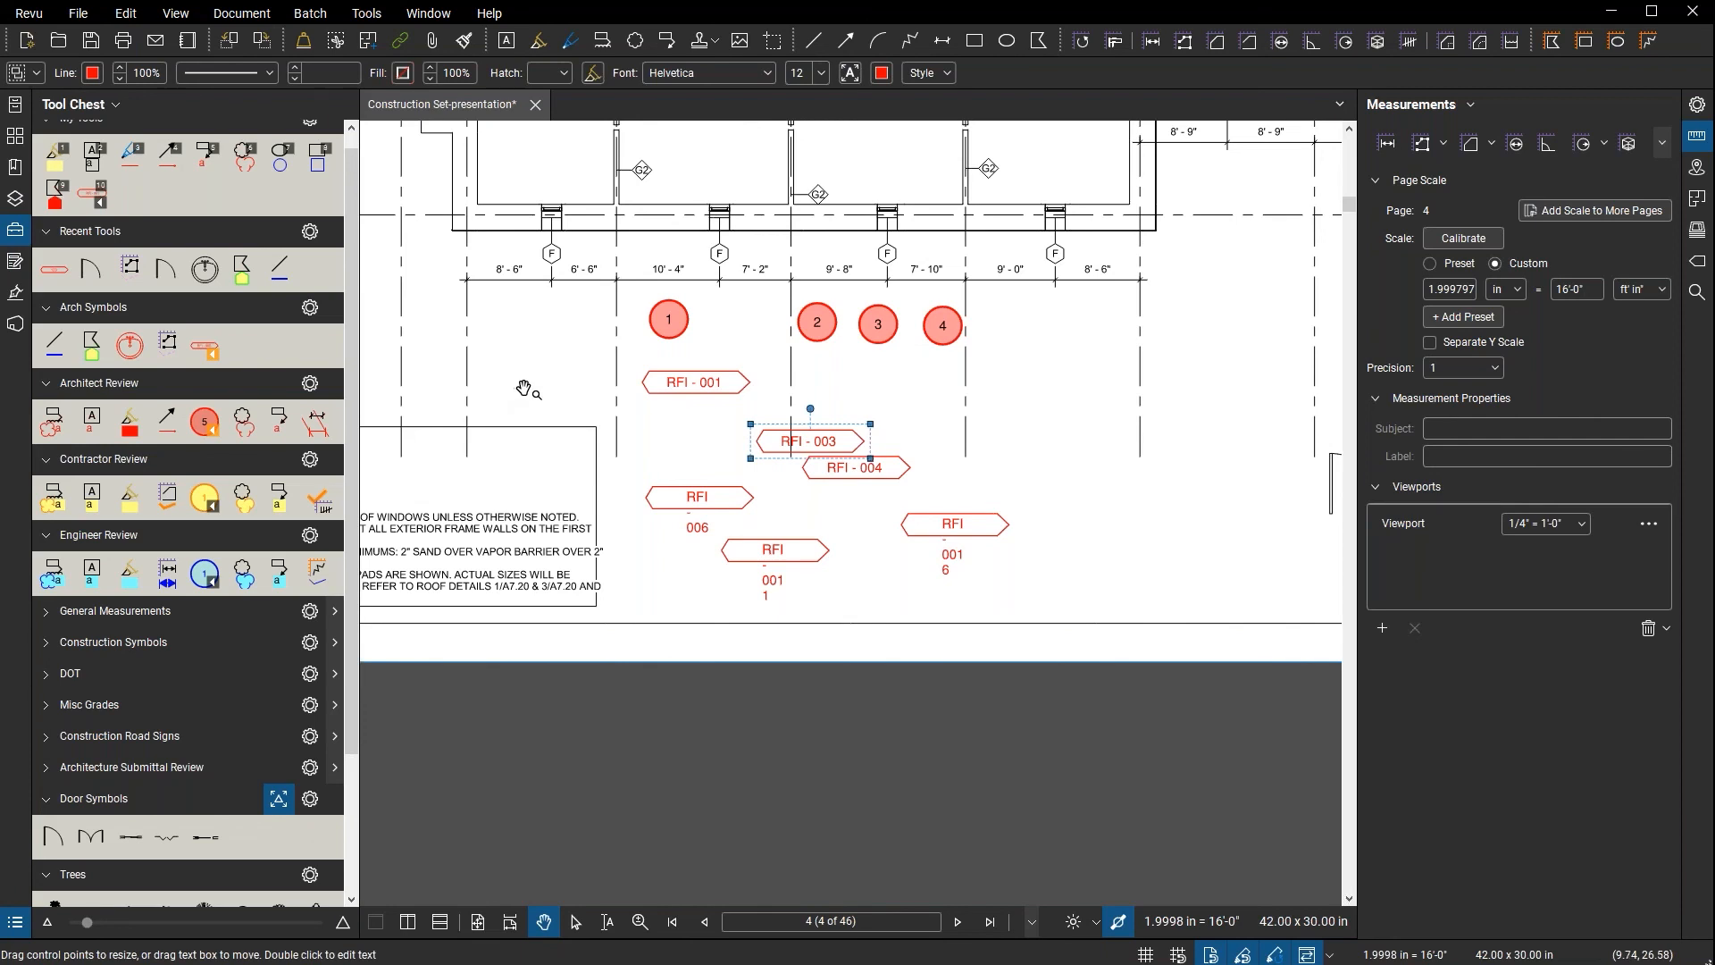
- Collapse the Measurements panel to widen the drawing area around the placed tags
scroll(1049, 432, down, 2)
scroll(1050, 432, down, 1)
mouse_move(1049, 431)
mouse_down()
mouse_move(904, 417)
mouse_move(1046, 485)
mouse_up()
double_click(1356, 465)
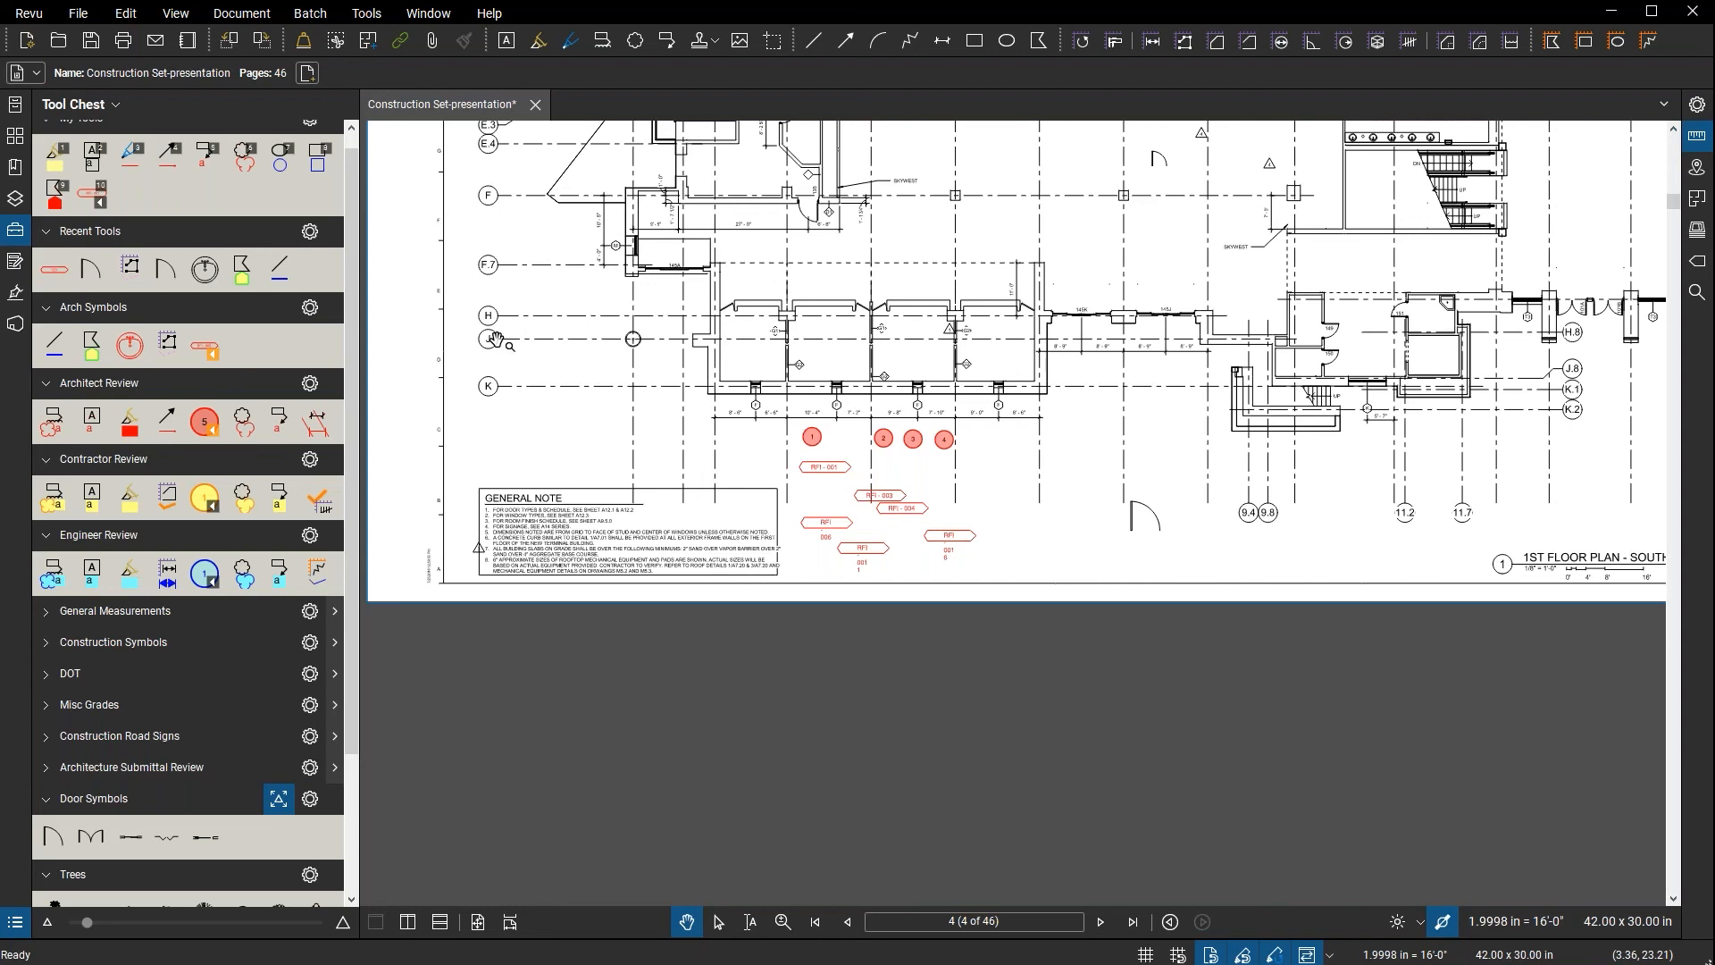
- Examine the Revu Advanced profile's export and Include Dependencies options in the profile manager
click(35, 15)
mouse_move(111, 143)
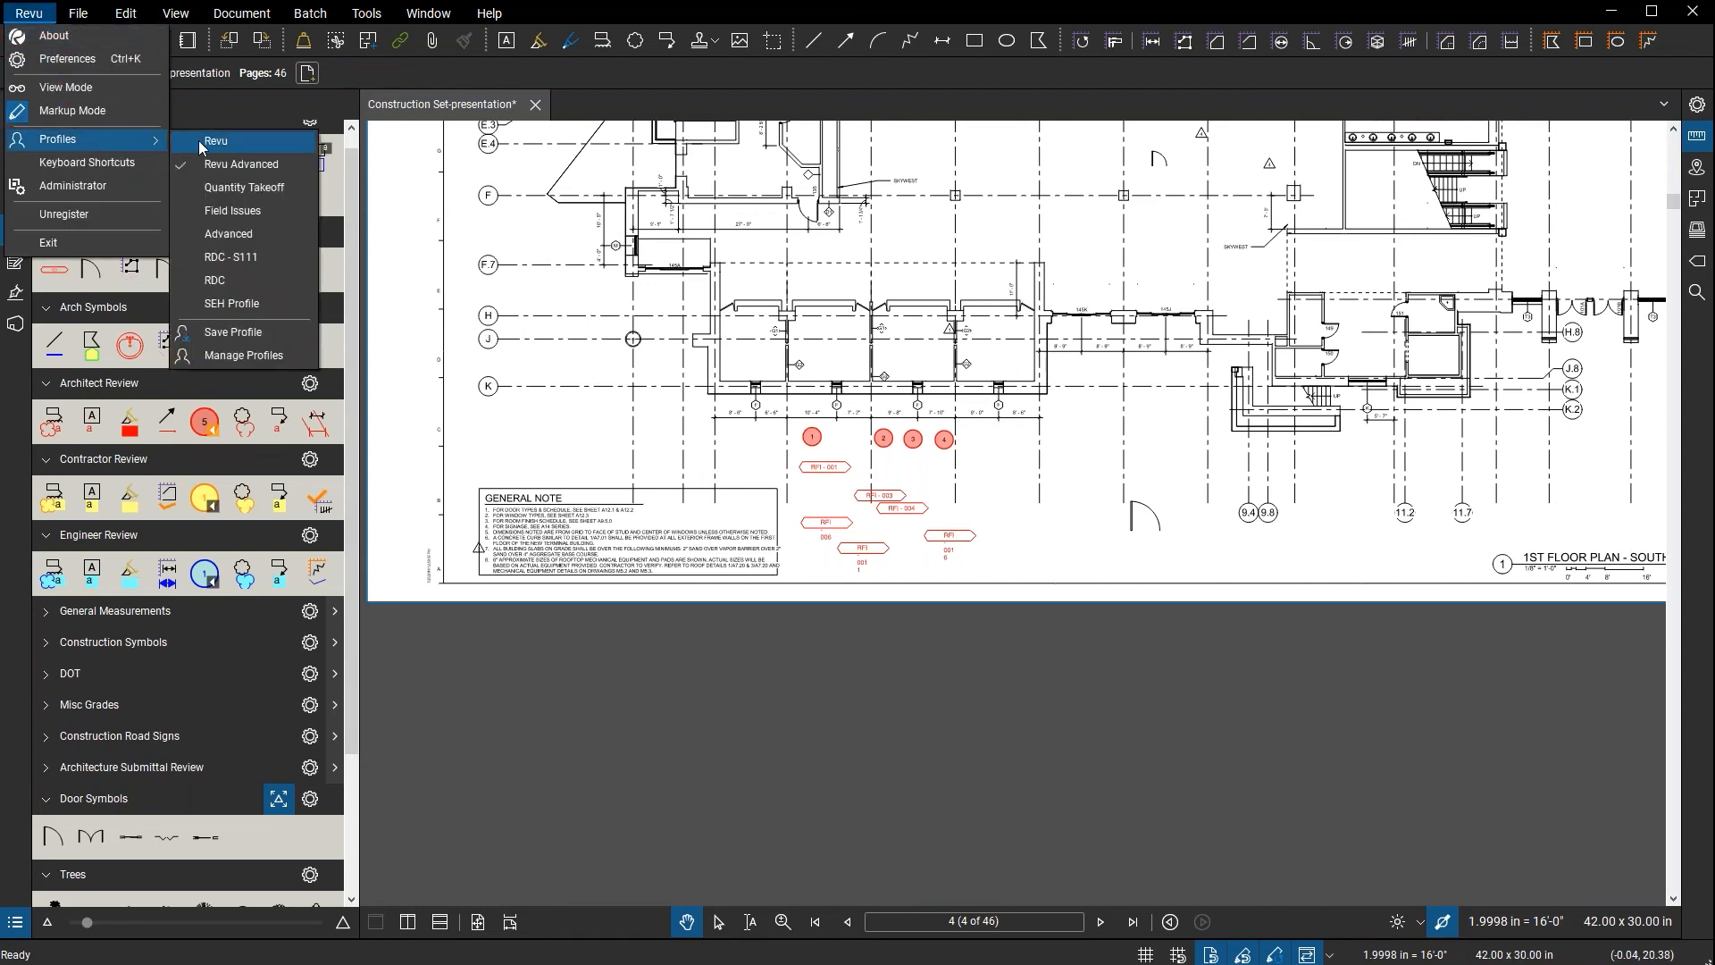
click(246, 356)
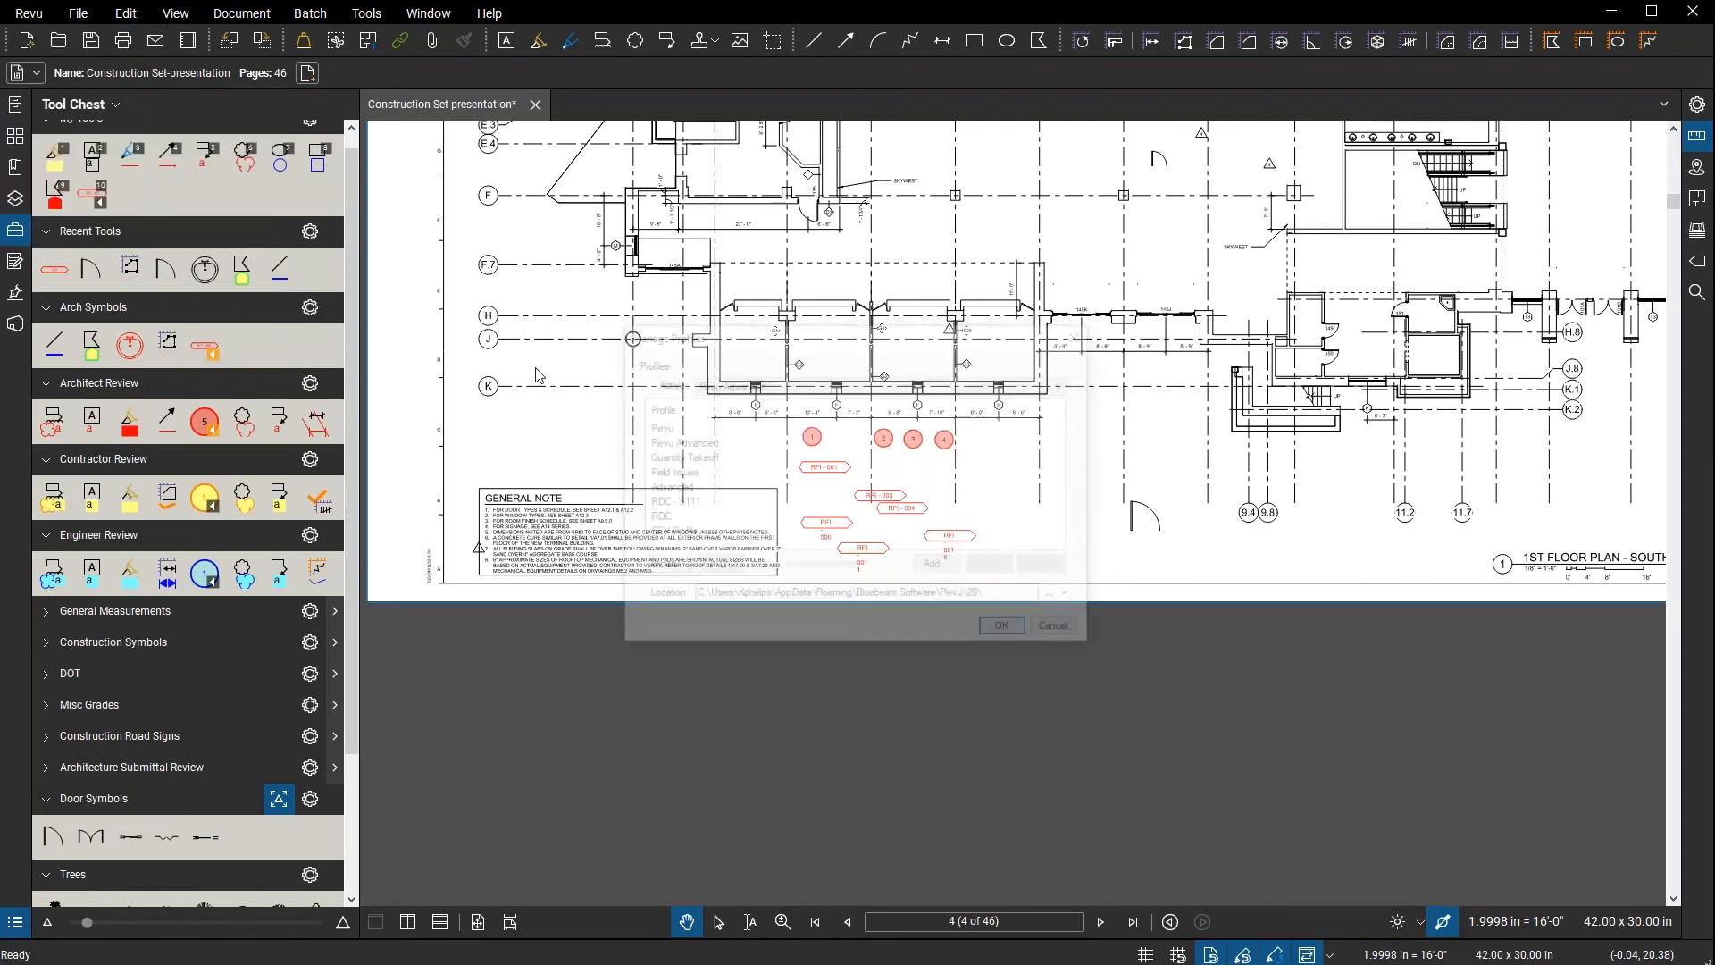
drag(793, 336, 781, 299)
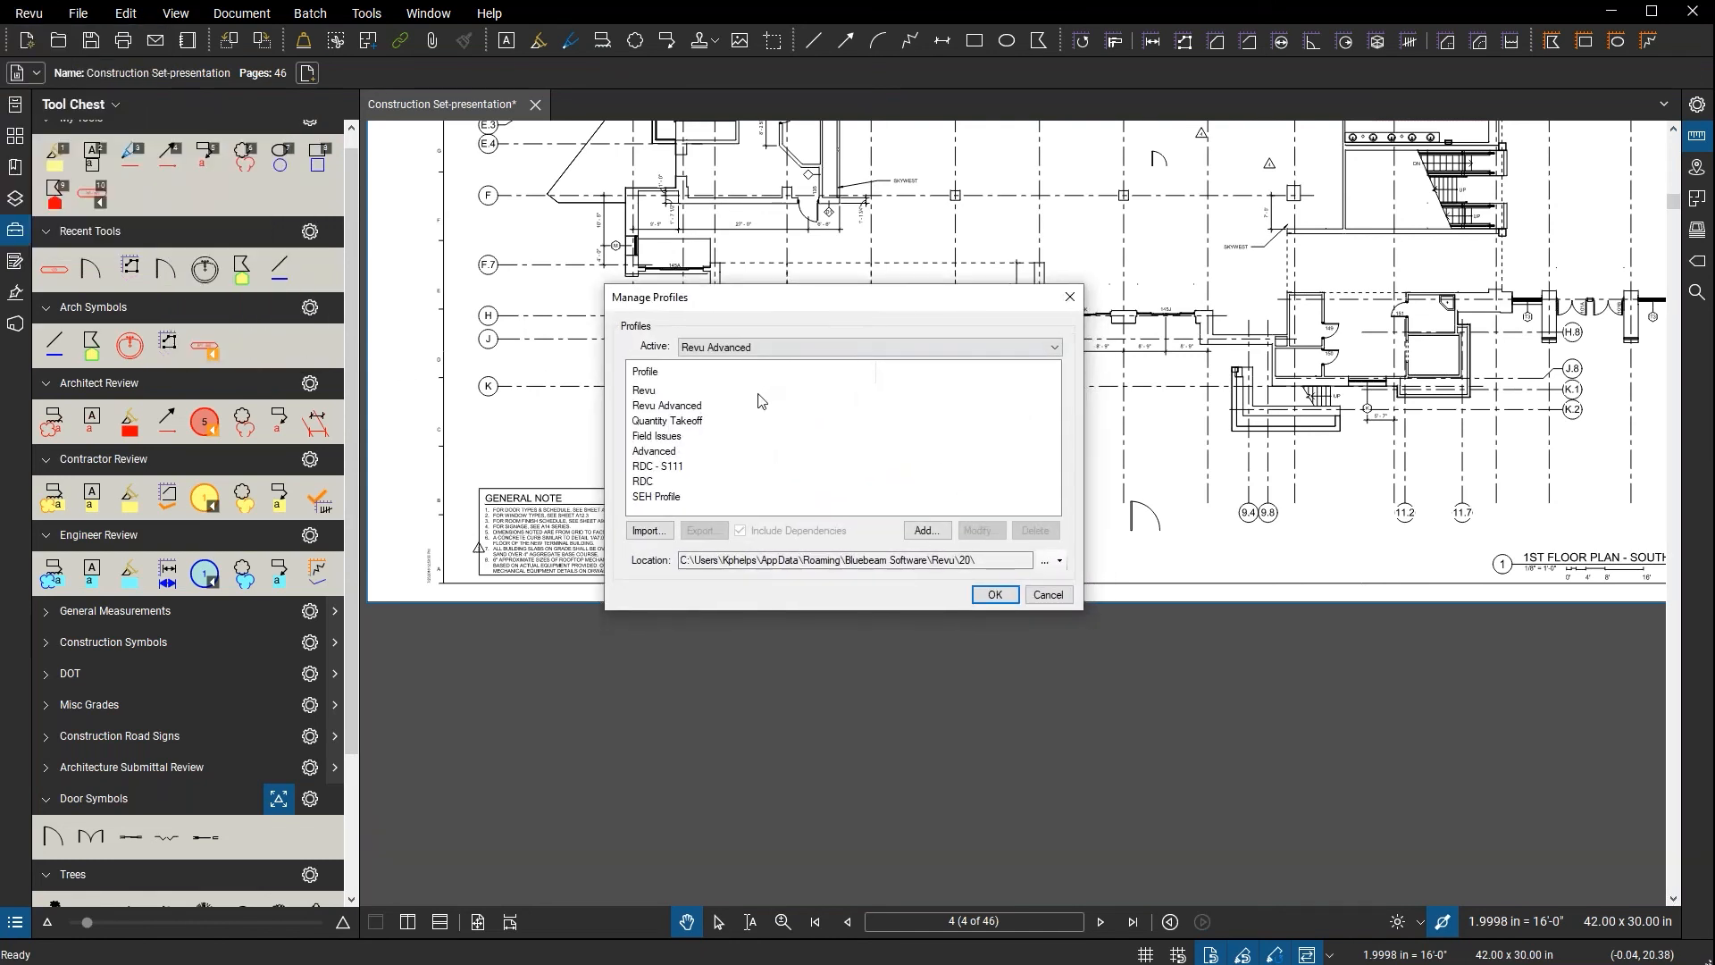
click(697, 407)
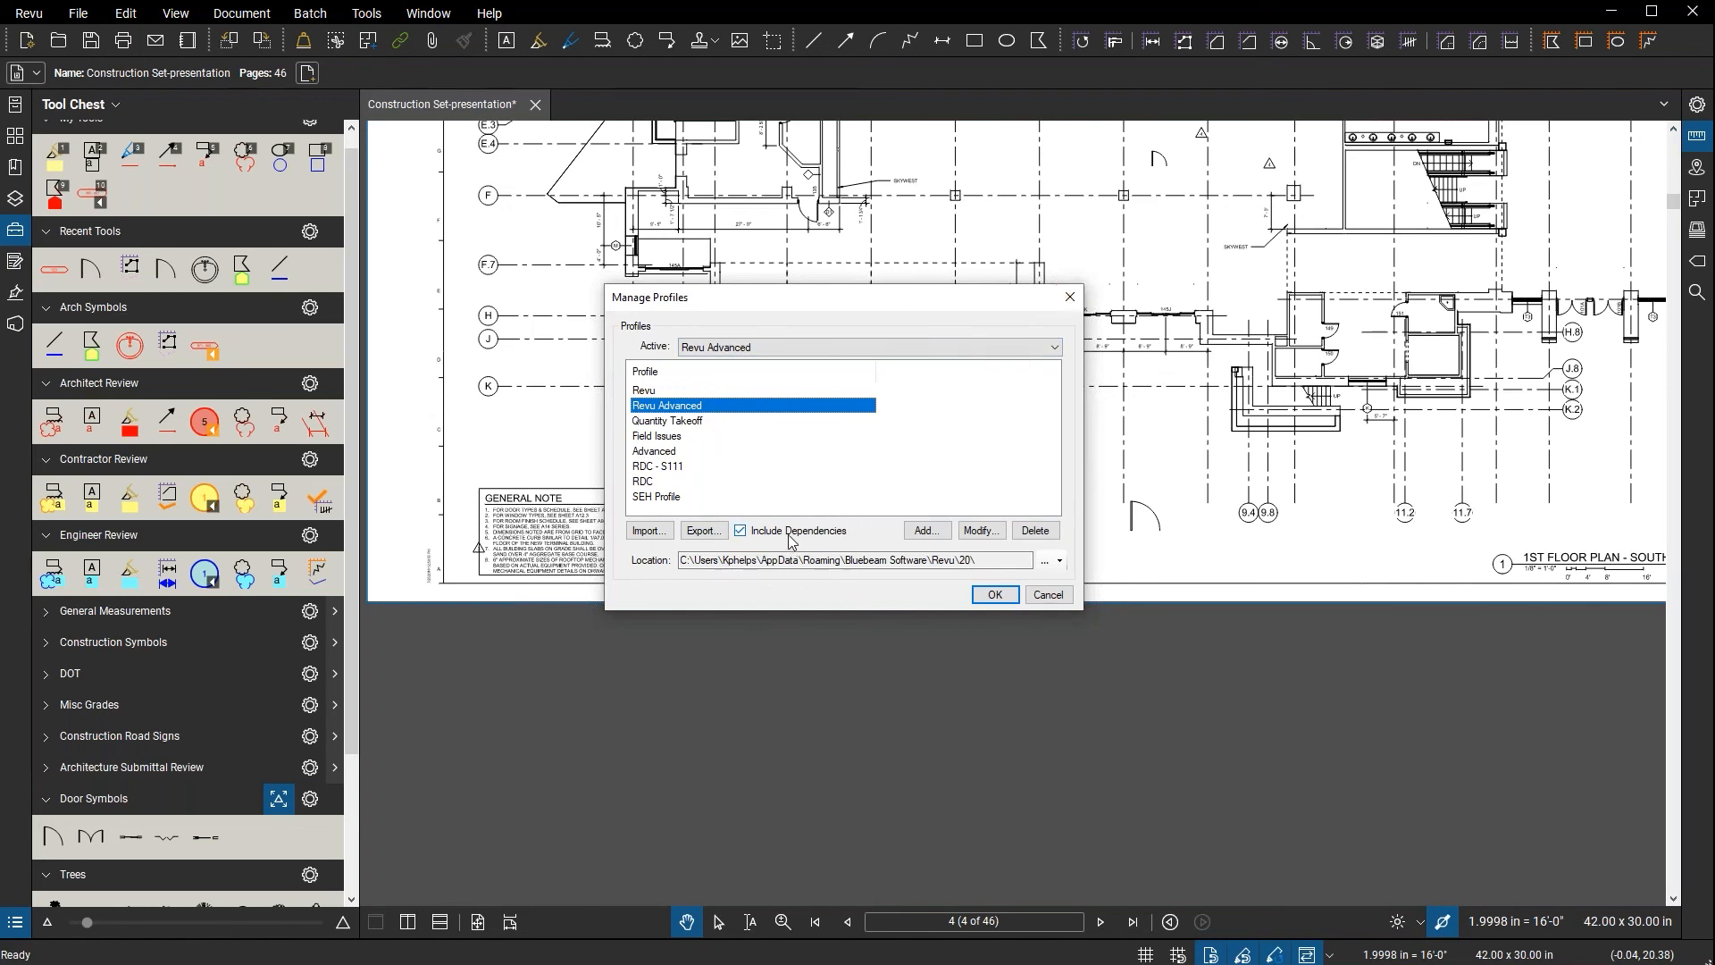
click(1070, 296)
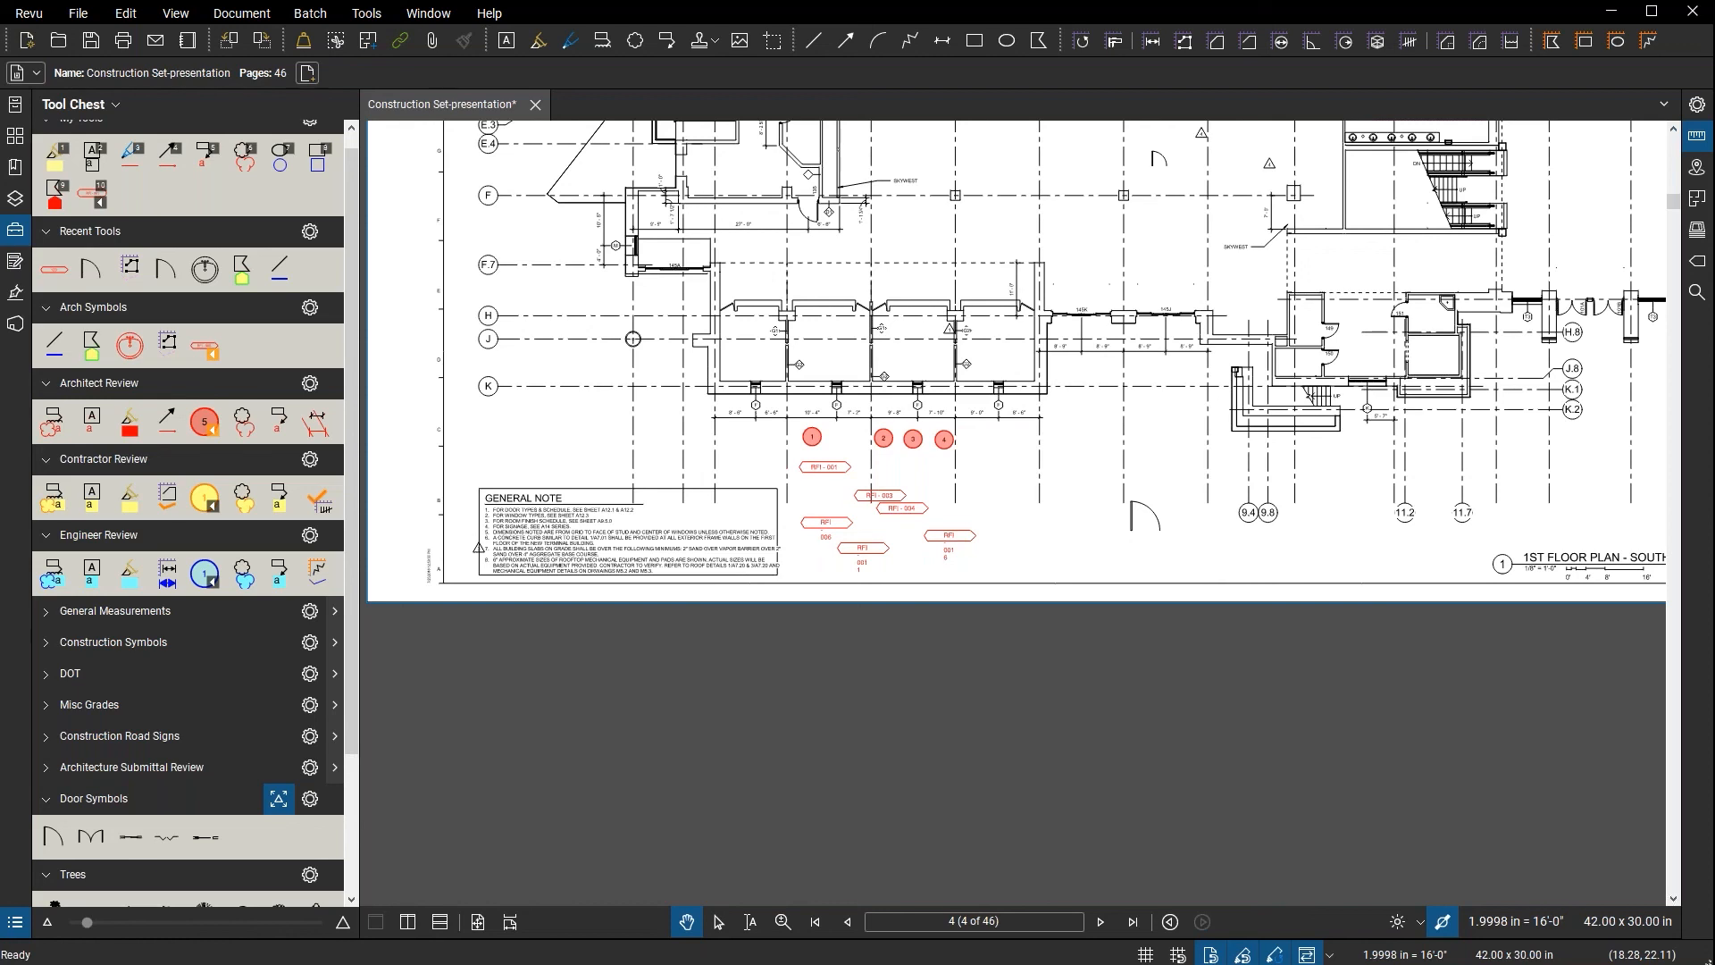
- Review the grouped RFI tag entries and their comments in the Markups List
click(18, 924)
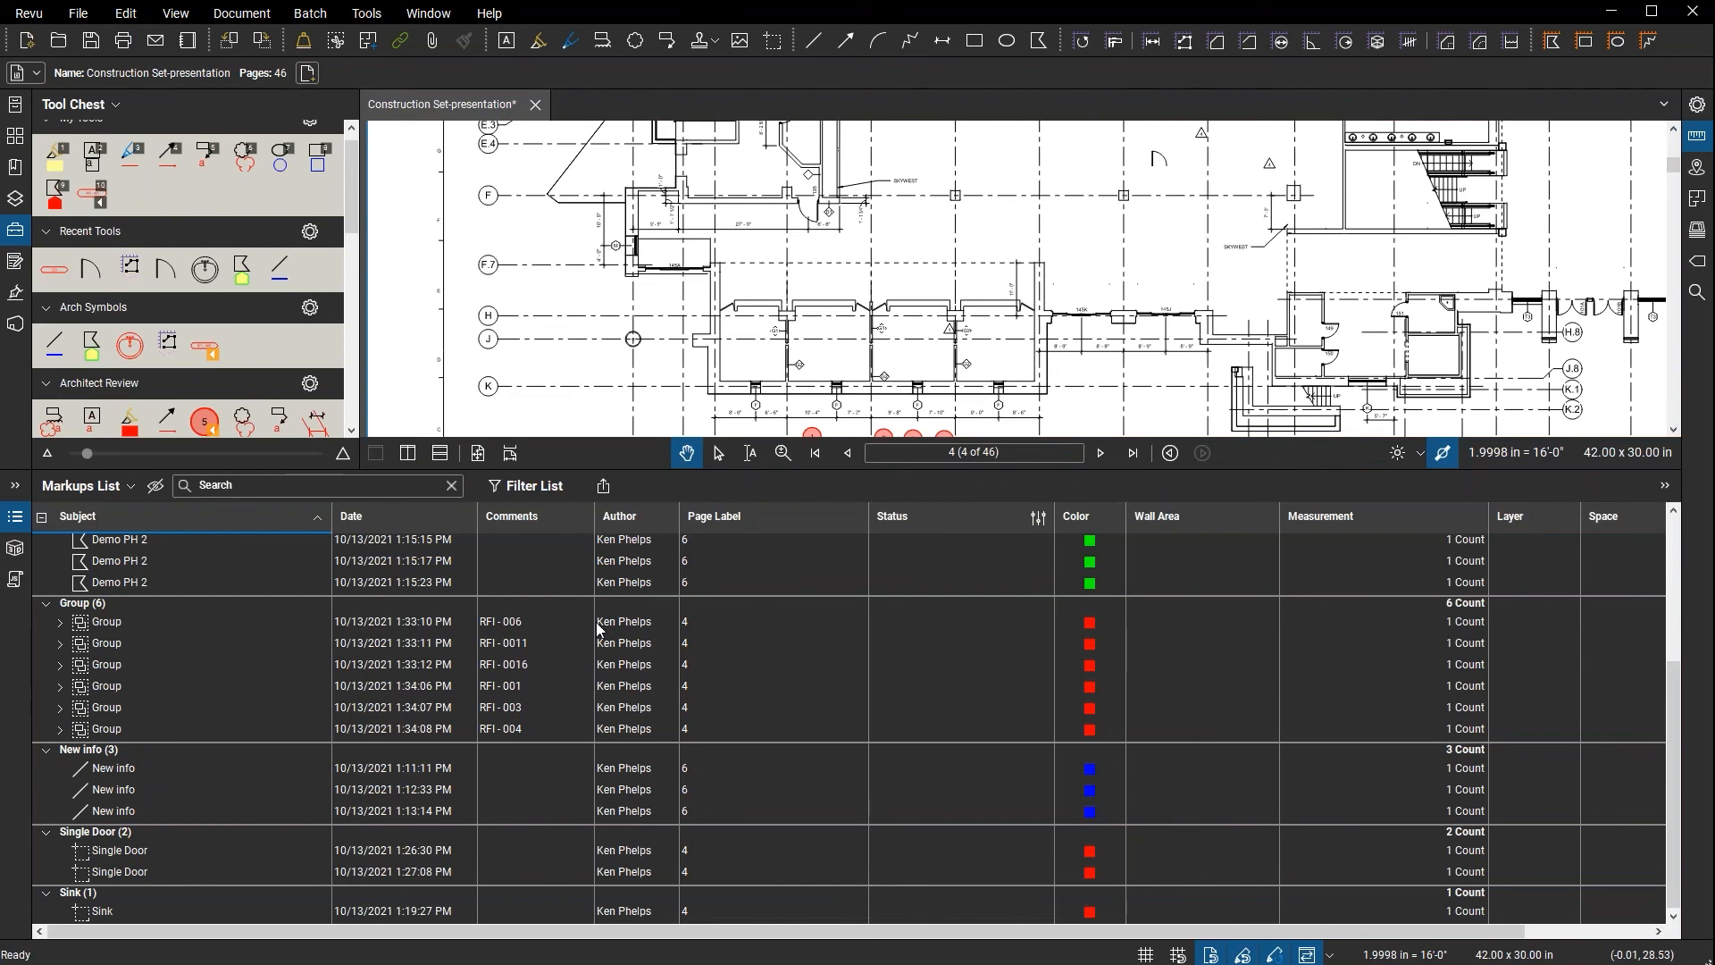
double_click(639, 471)
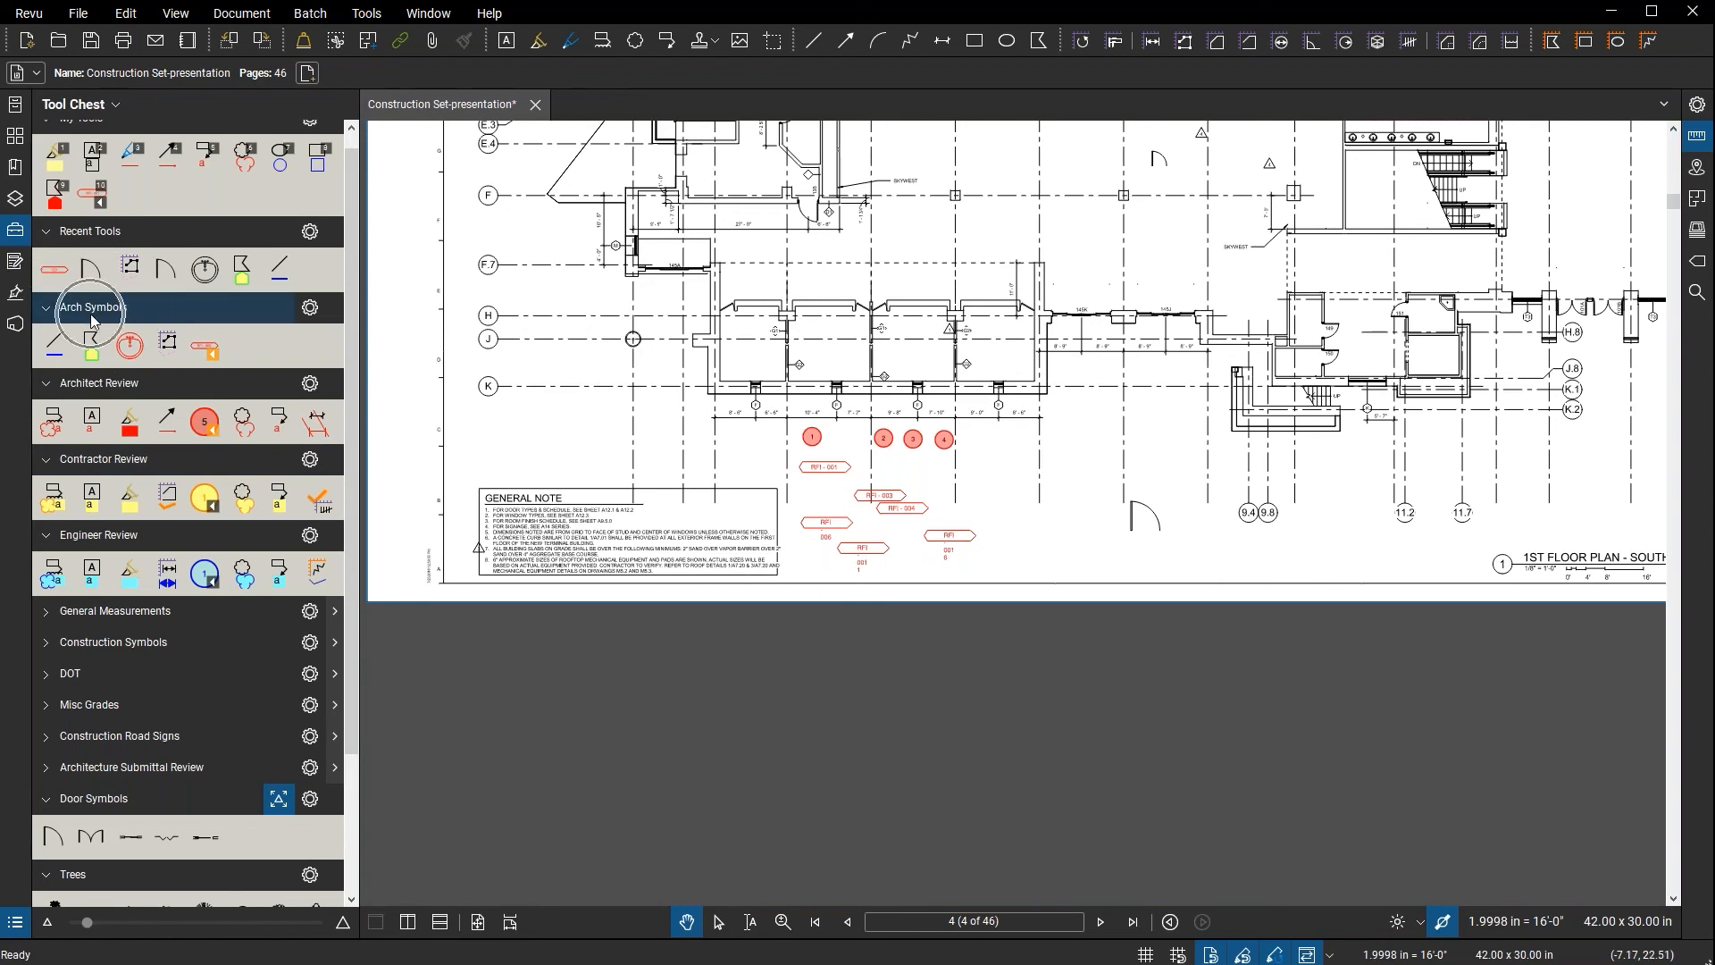
- Save the Arch Symbols tool set and look at its export option
click(310, 307)
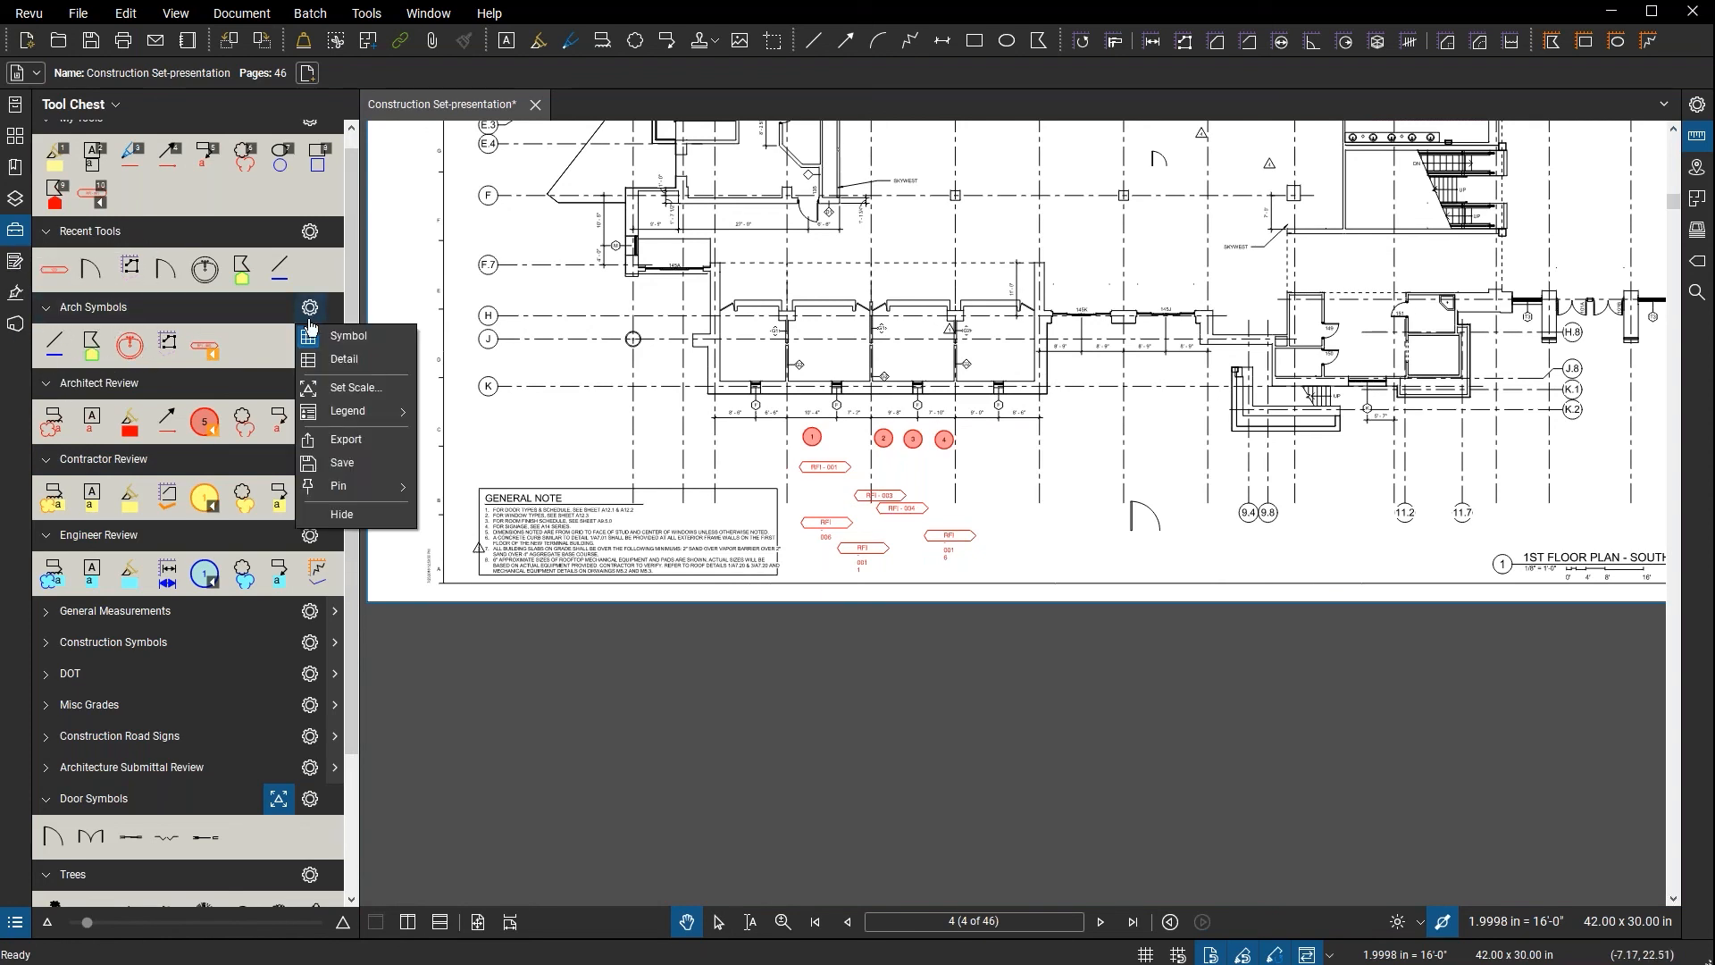
click(355, 462)
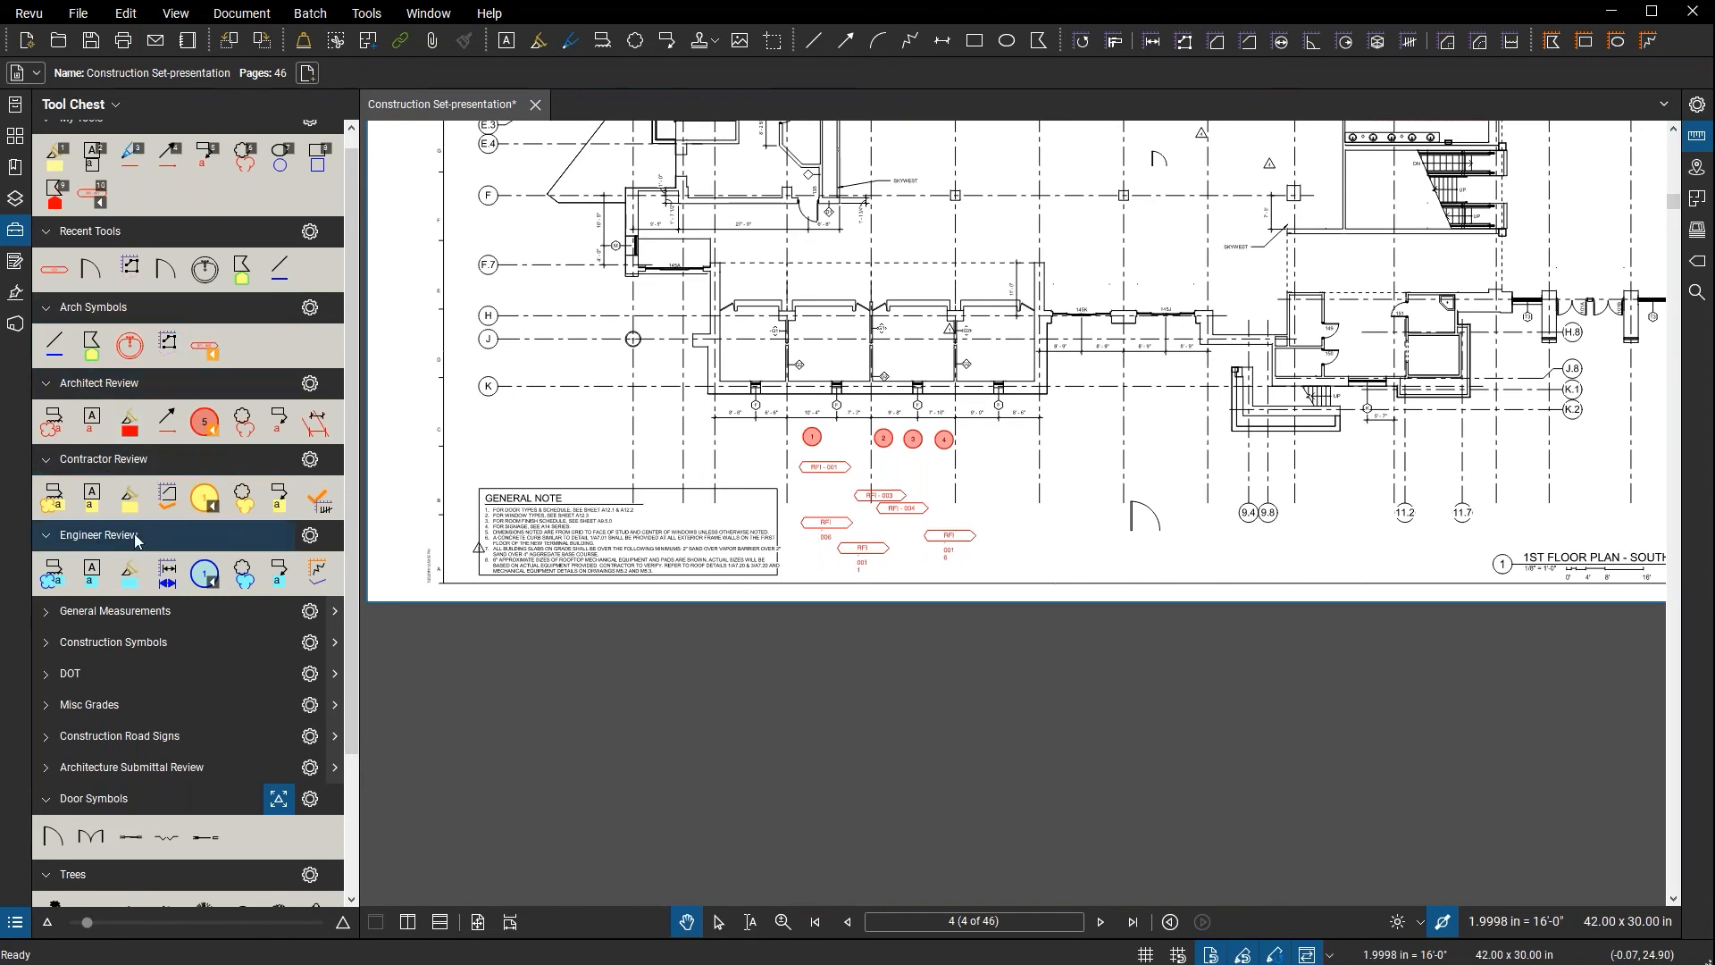
click(310, 309)
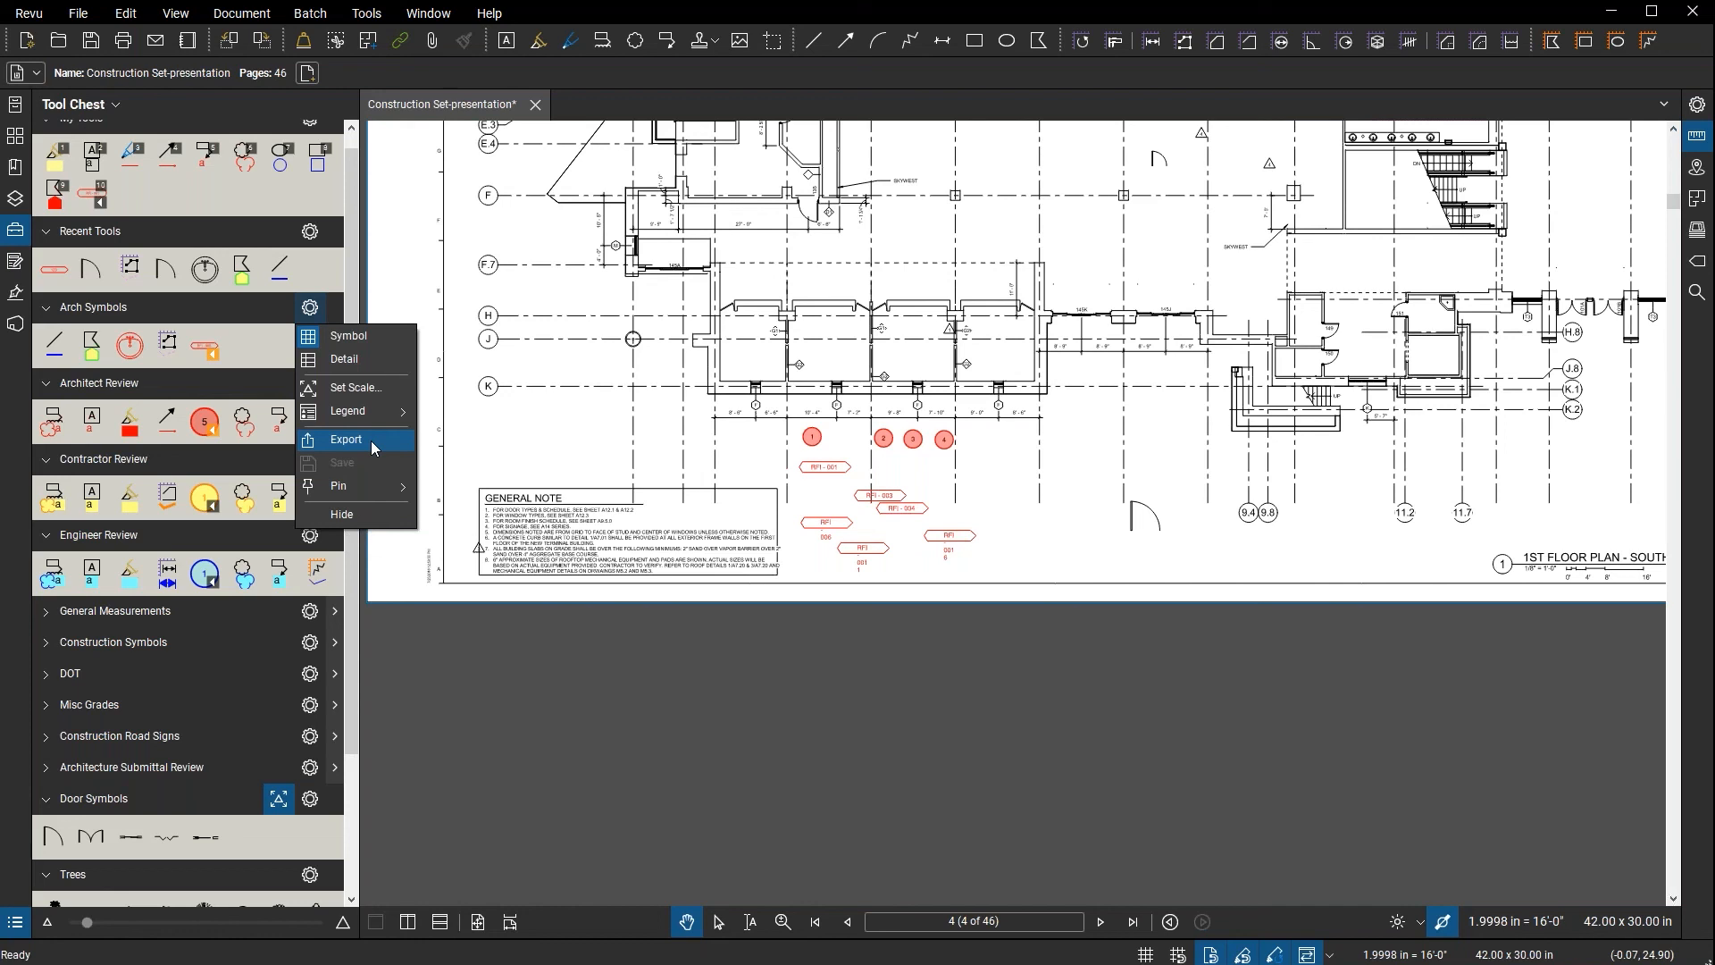
click(402, 240)
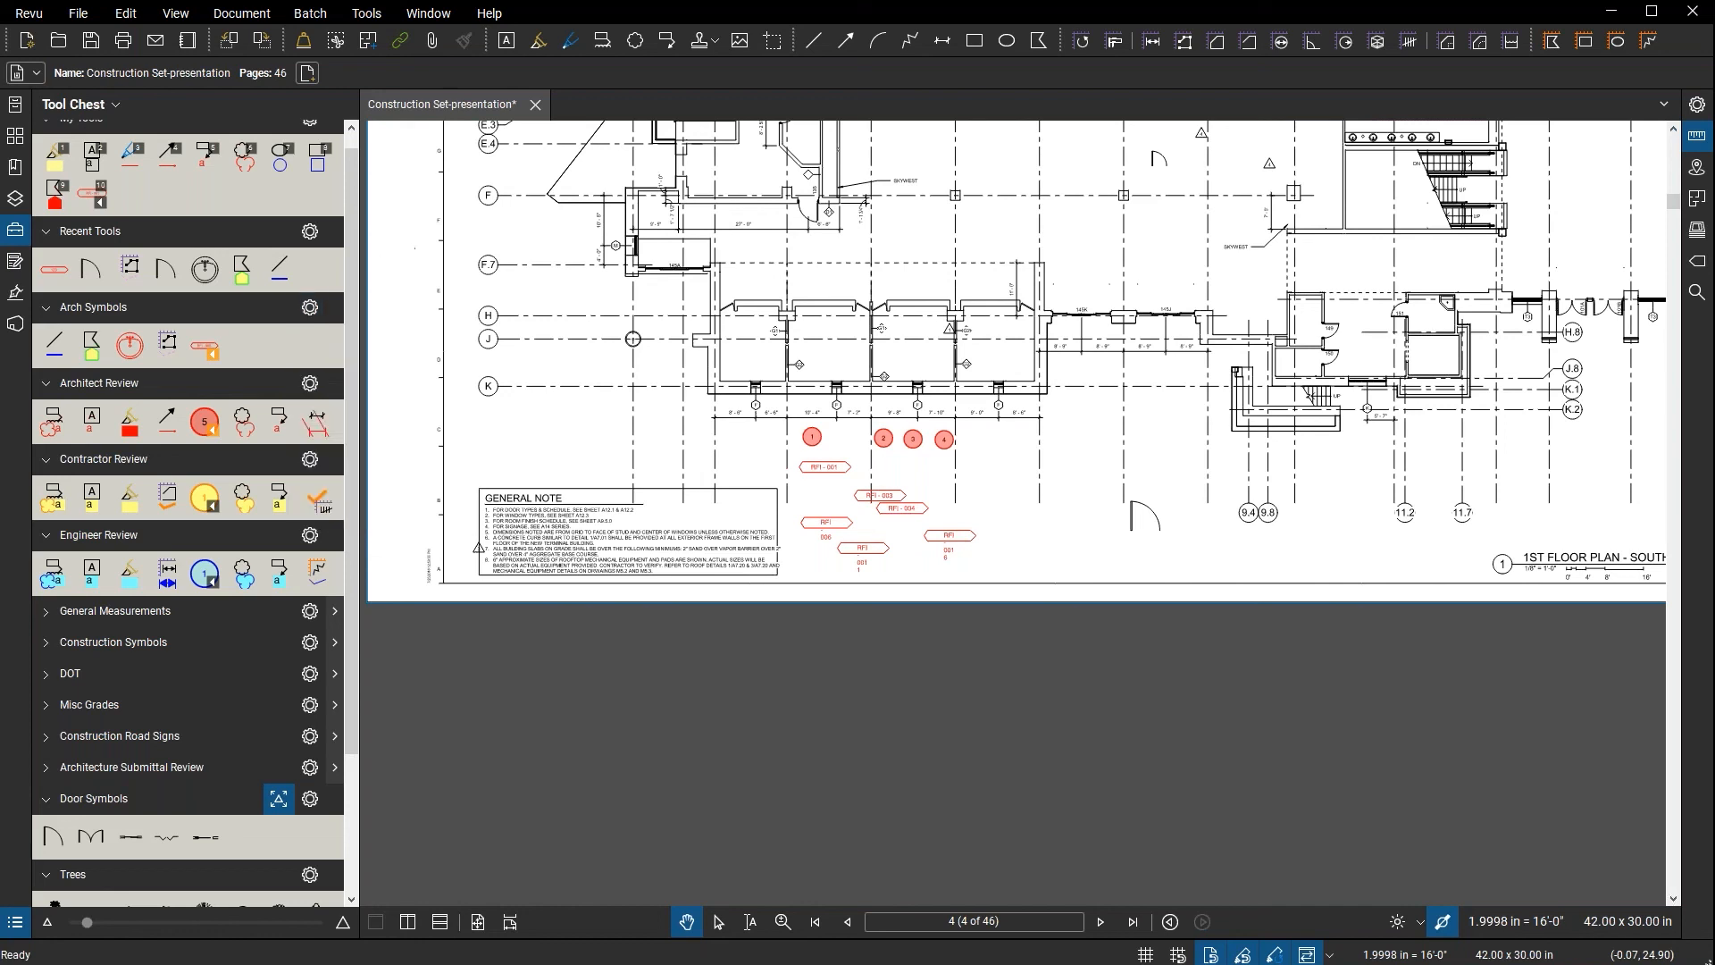
- Look at how a Bluebeam tool set file is imported through Manage Tool Sets, without importing any file
click(78, 104)
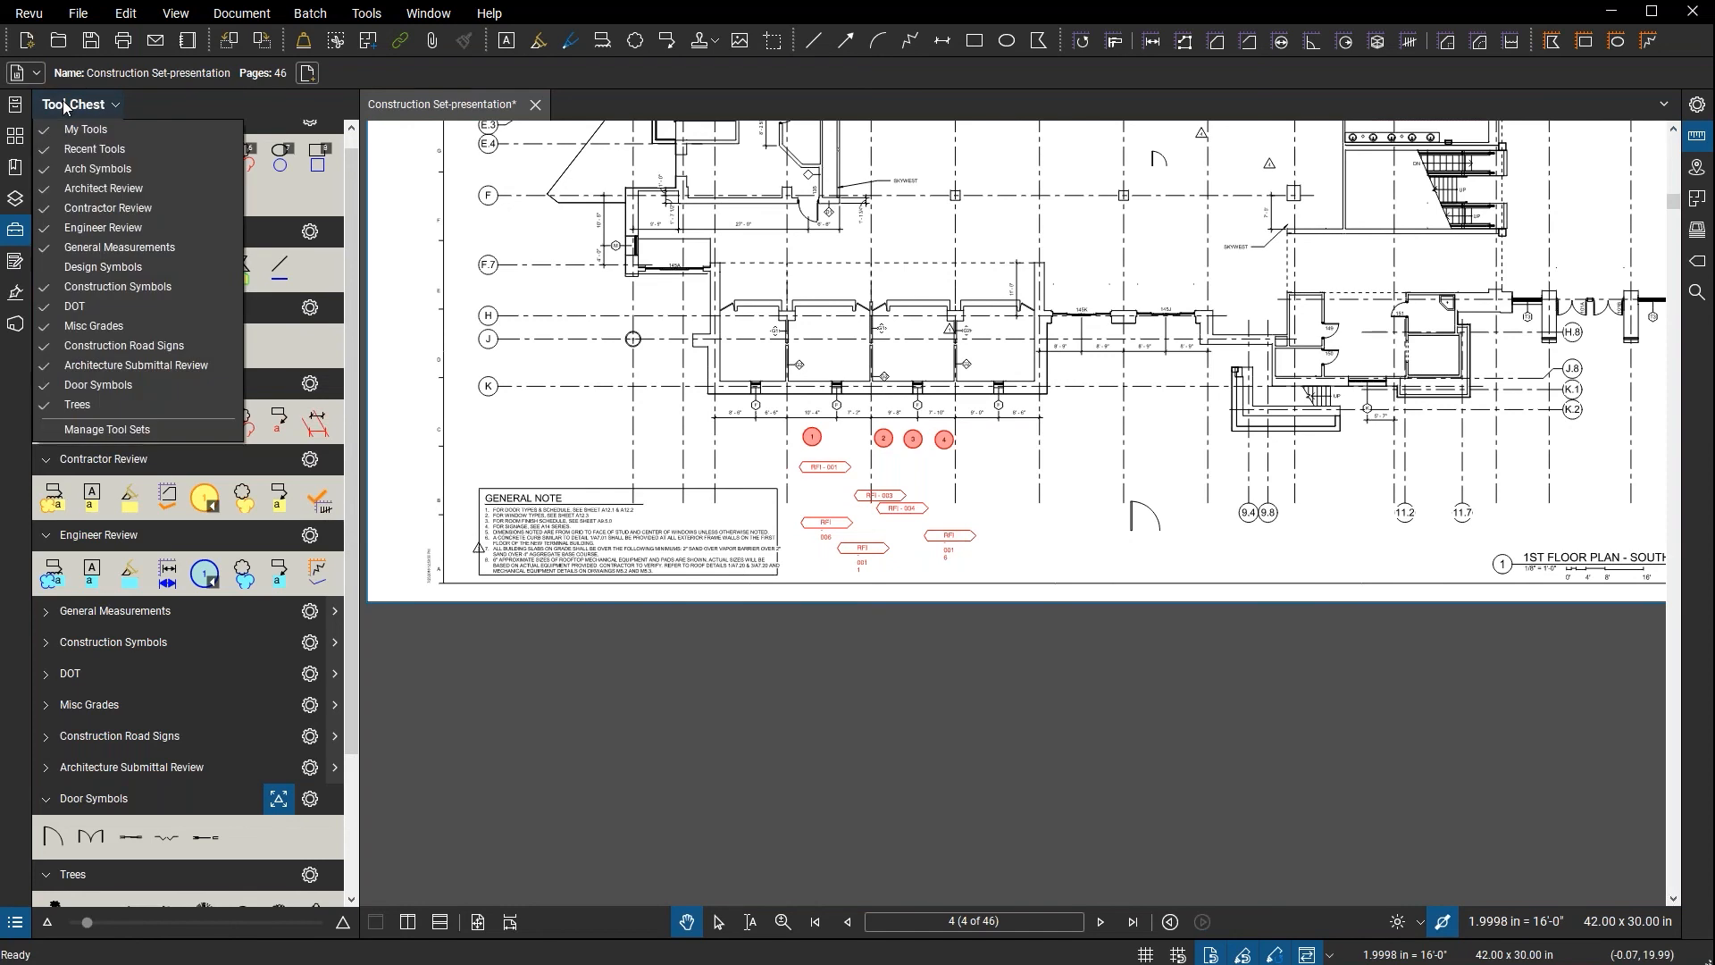
click(107, 429)
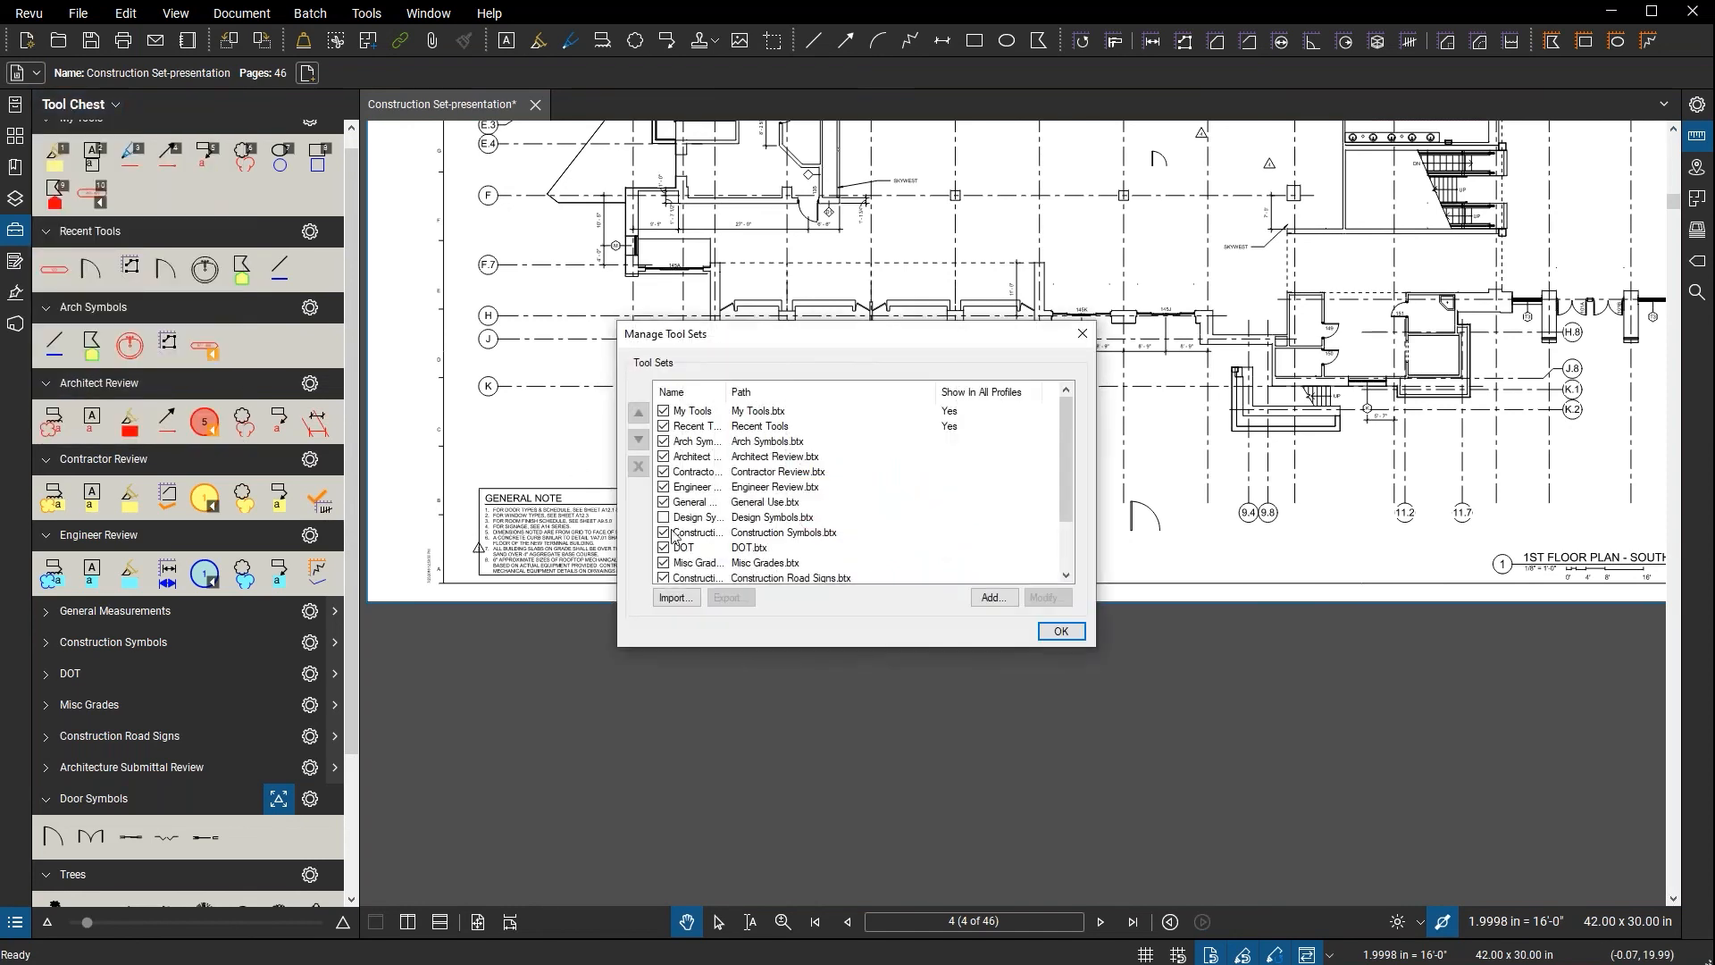
click(683, 597)
drag(1386, 306, 1149, 265)
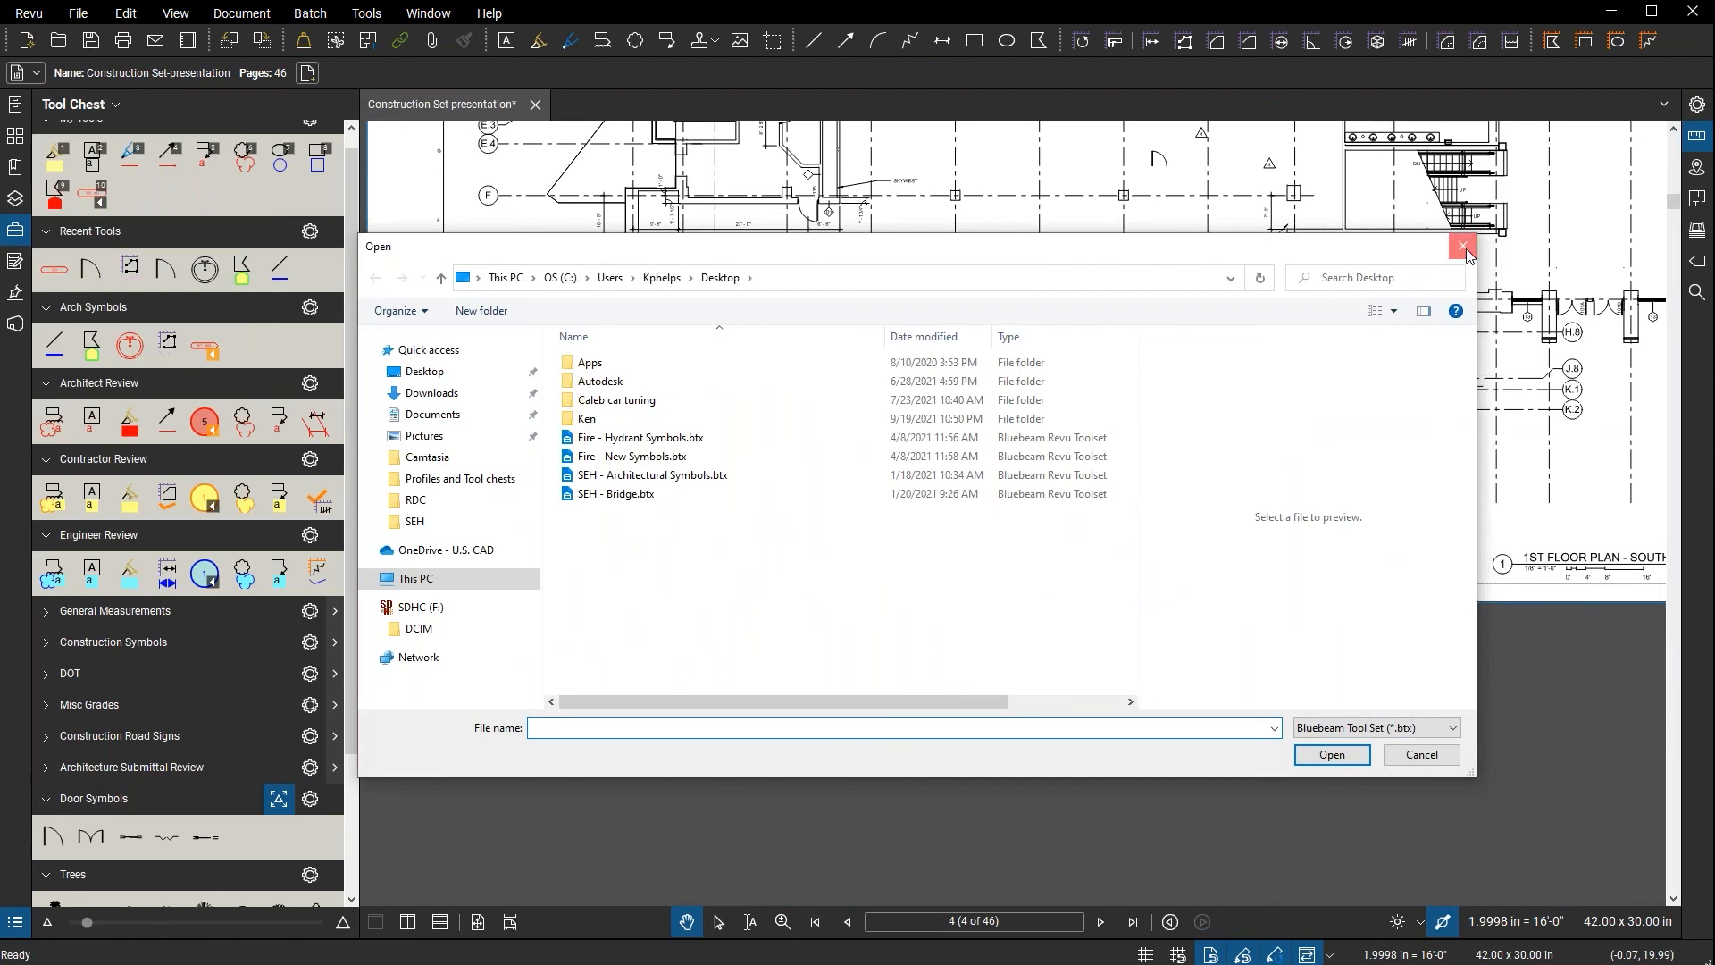
click(1475, 252)
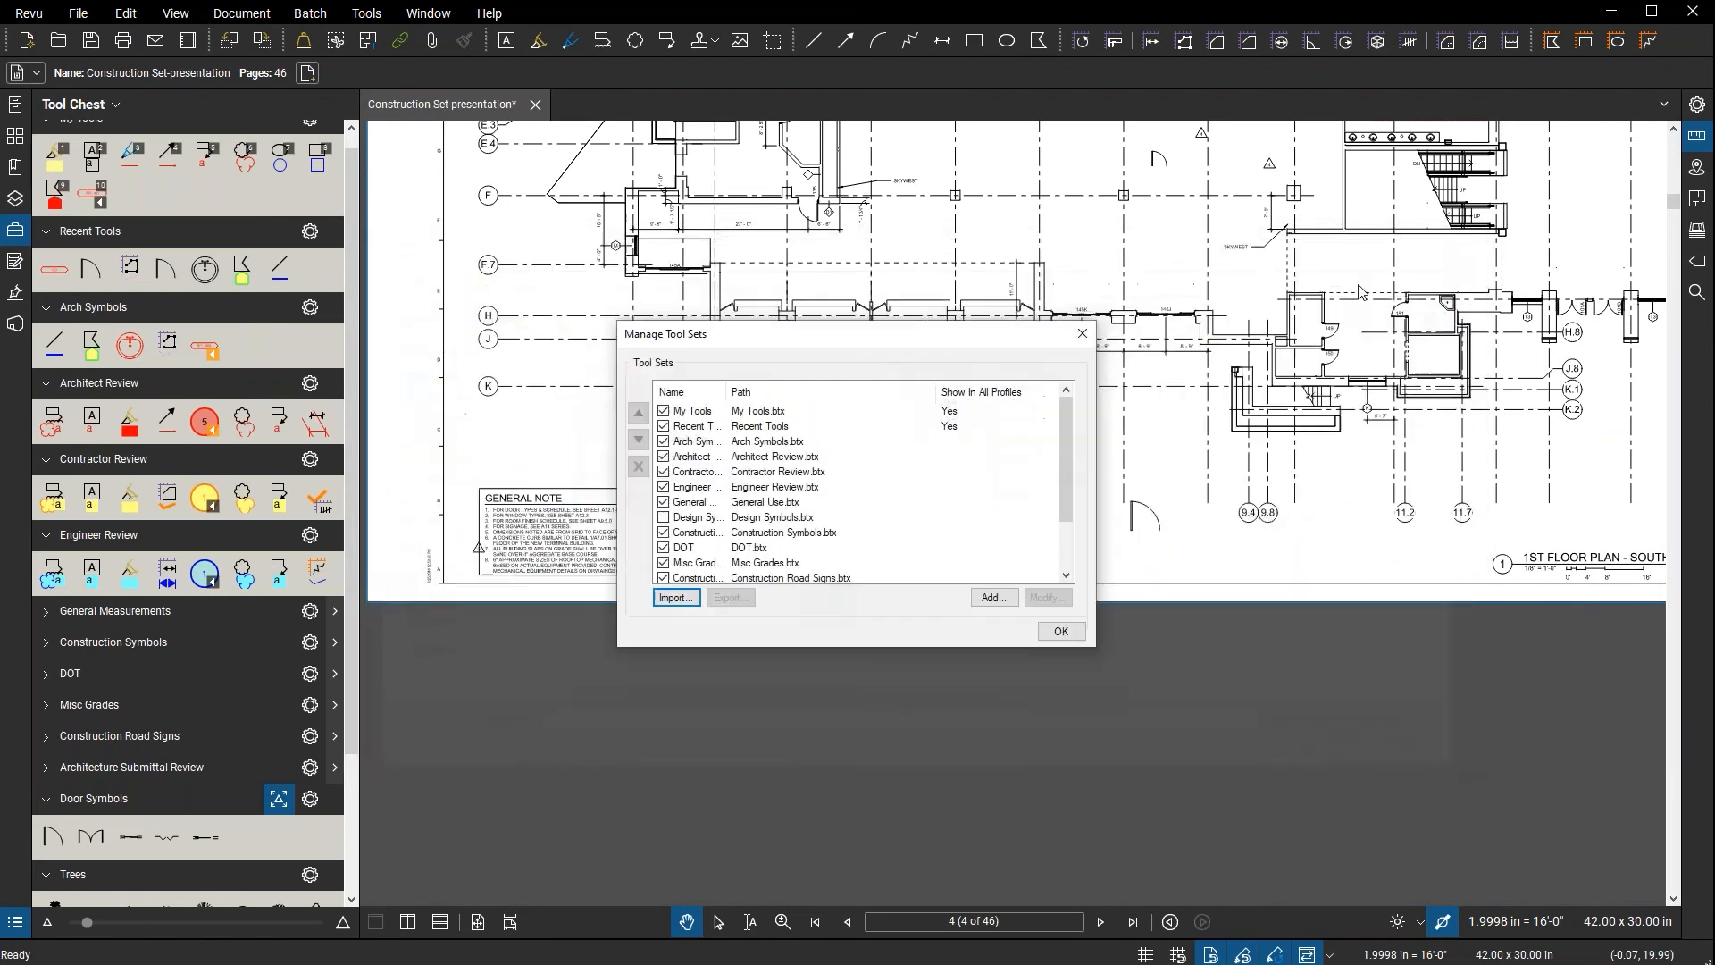
click(1081, 338)
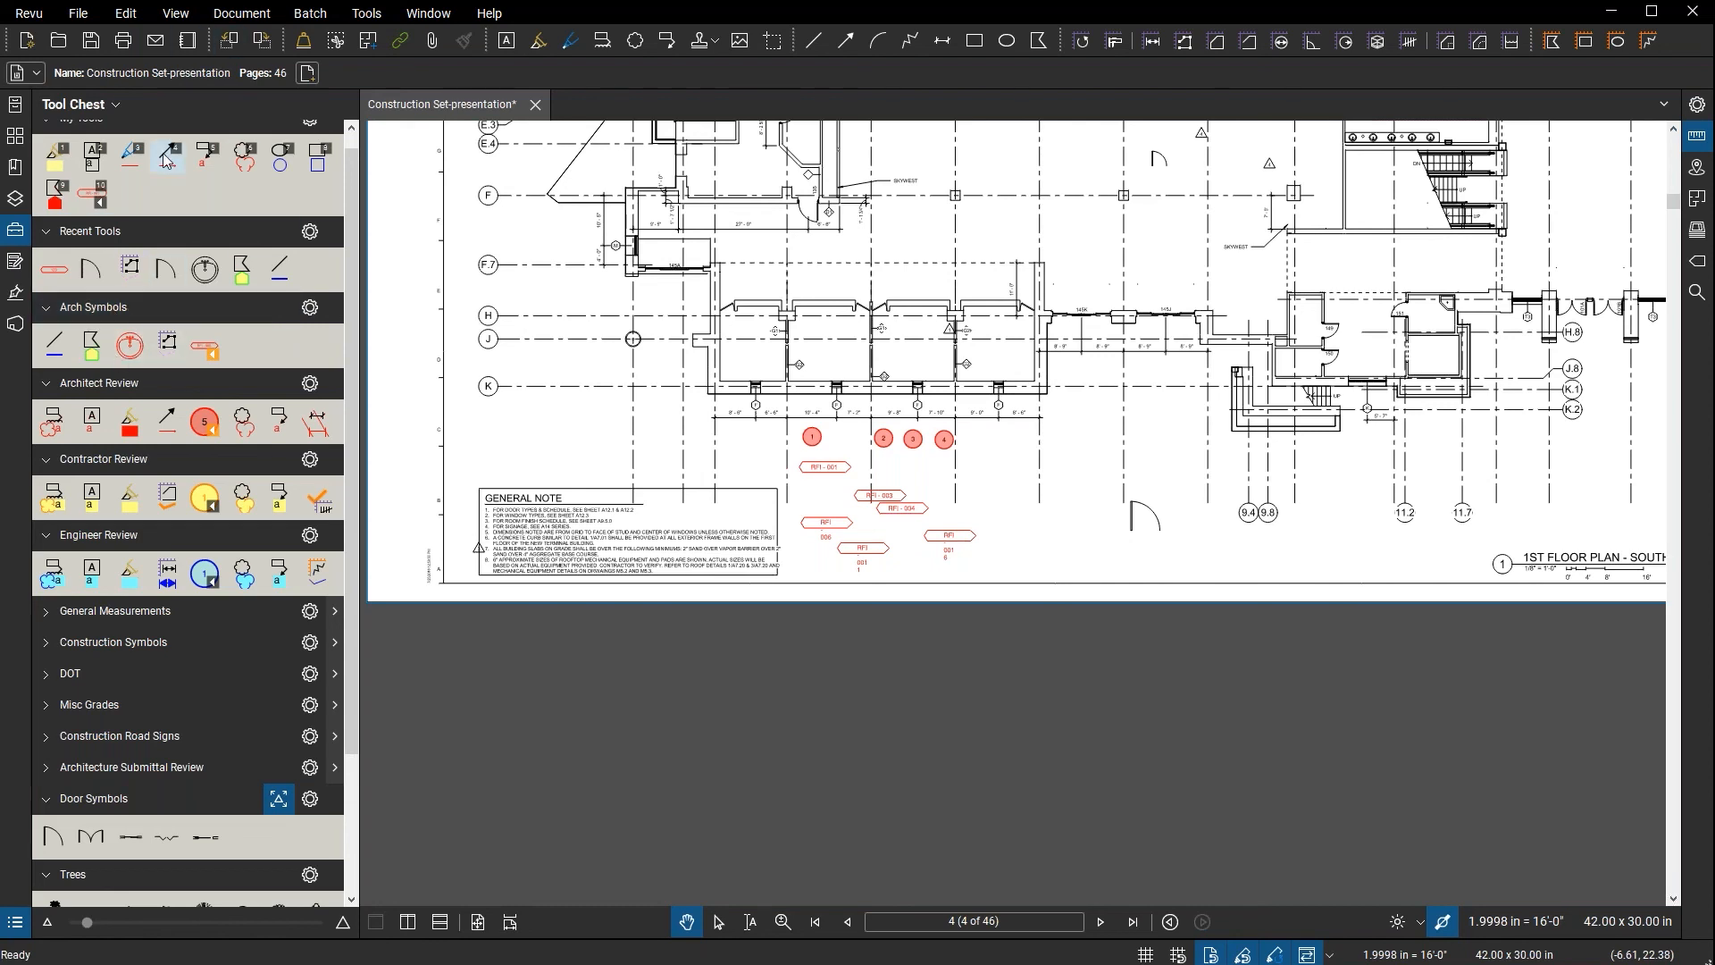
- Create a blank one-page 8.5 × 11 inch portrait document and fit the page in view
key(ctrl+n)
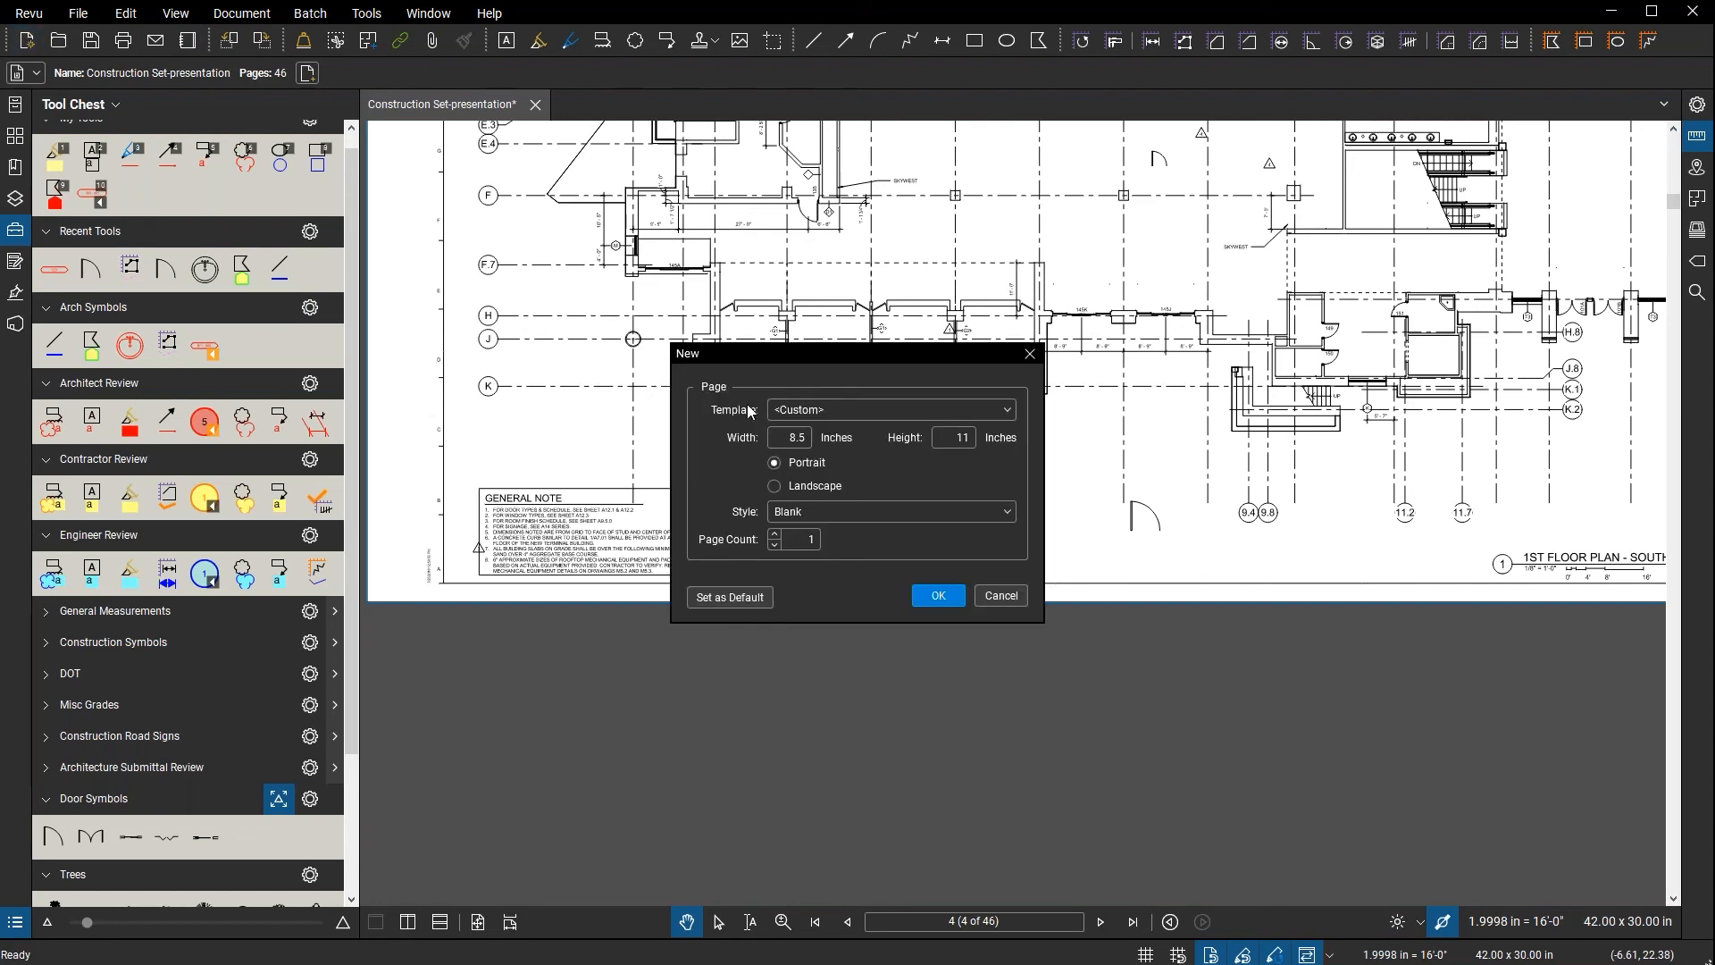
click(945, 597)
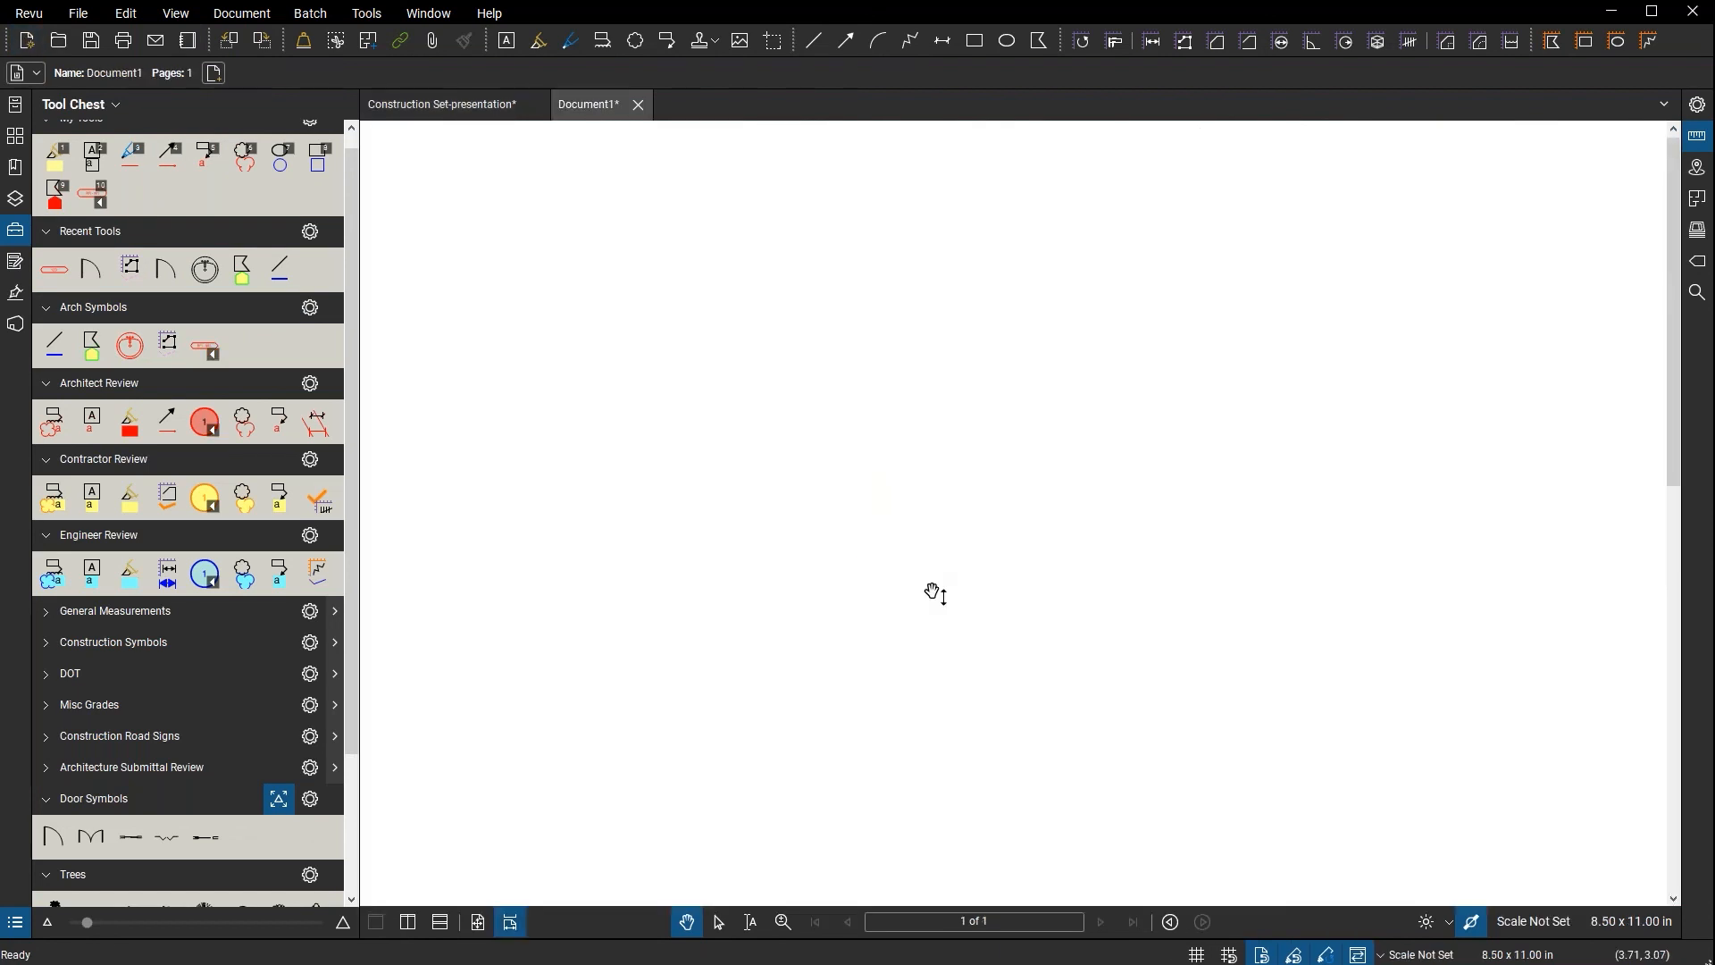
click(480, 923)
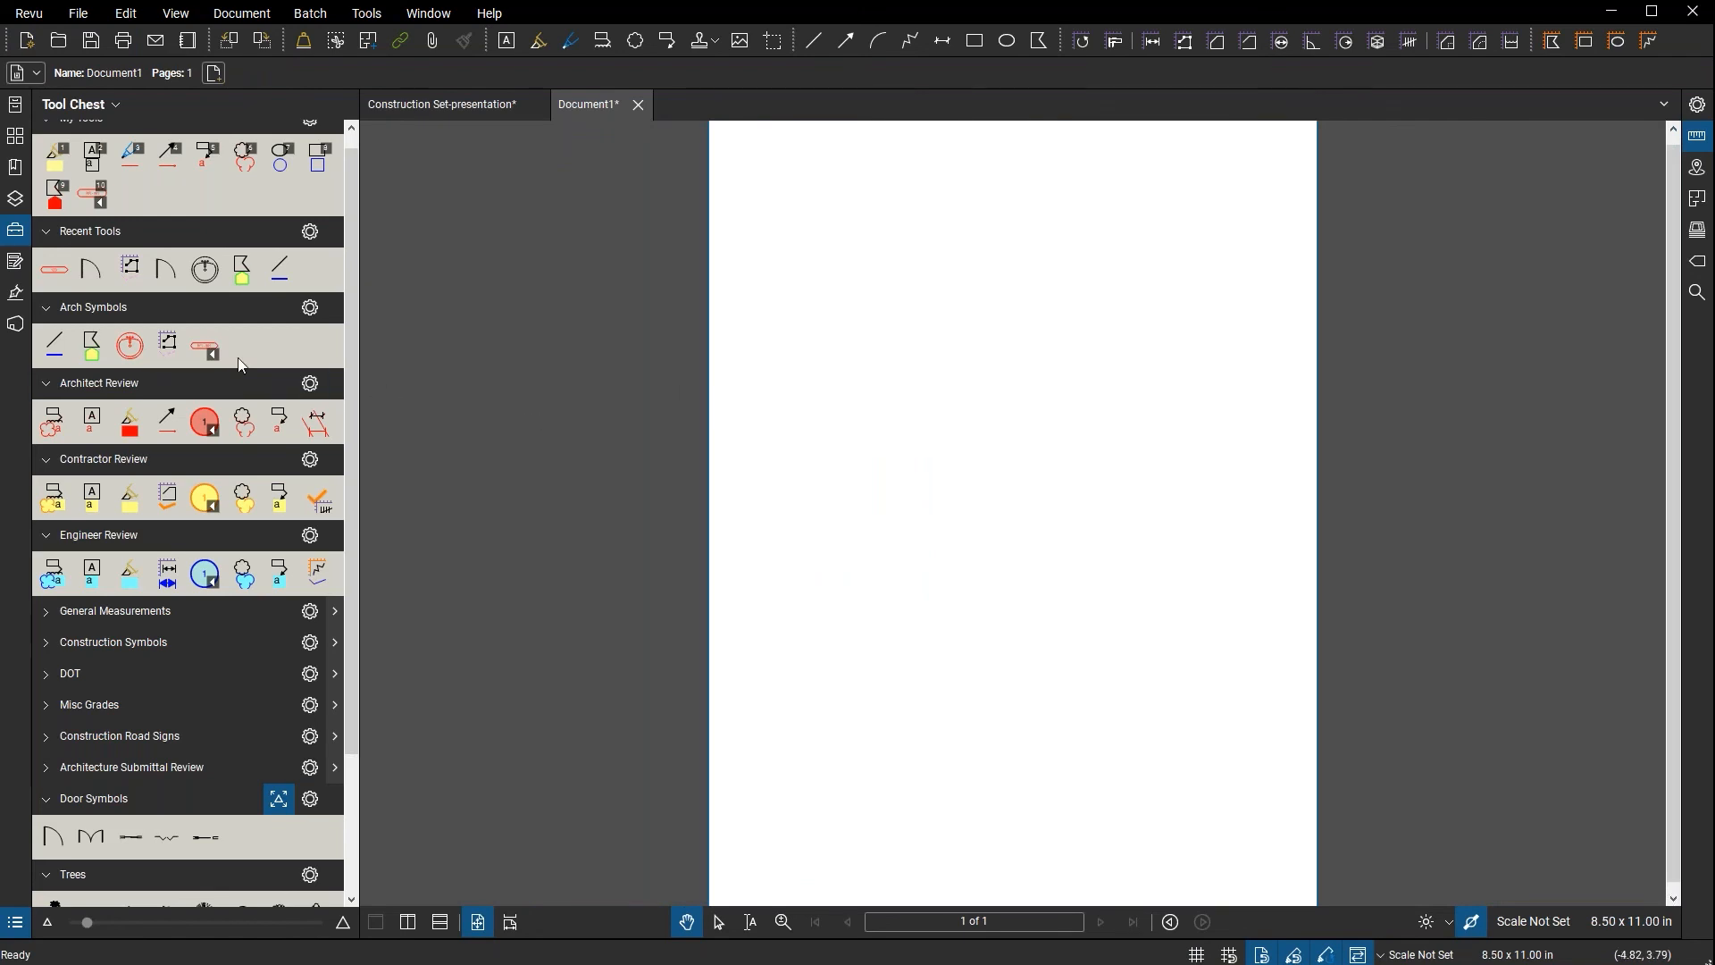
- Place one RFI sequence tag from the Arch Symbols tool set near the top of the new page
click(205, 347)
click(876, 204)
key(Escape)
- Draw an Arch Symbols polylength measurement about 29'-11 1/2" long below the RFI tag, applying a 1/8" = 1'-0" scale to the page
click(166, 351)
click(812, 266)
click(1079, 279)
key(Return)
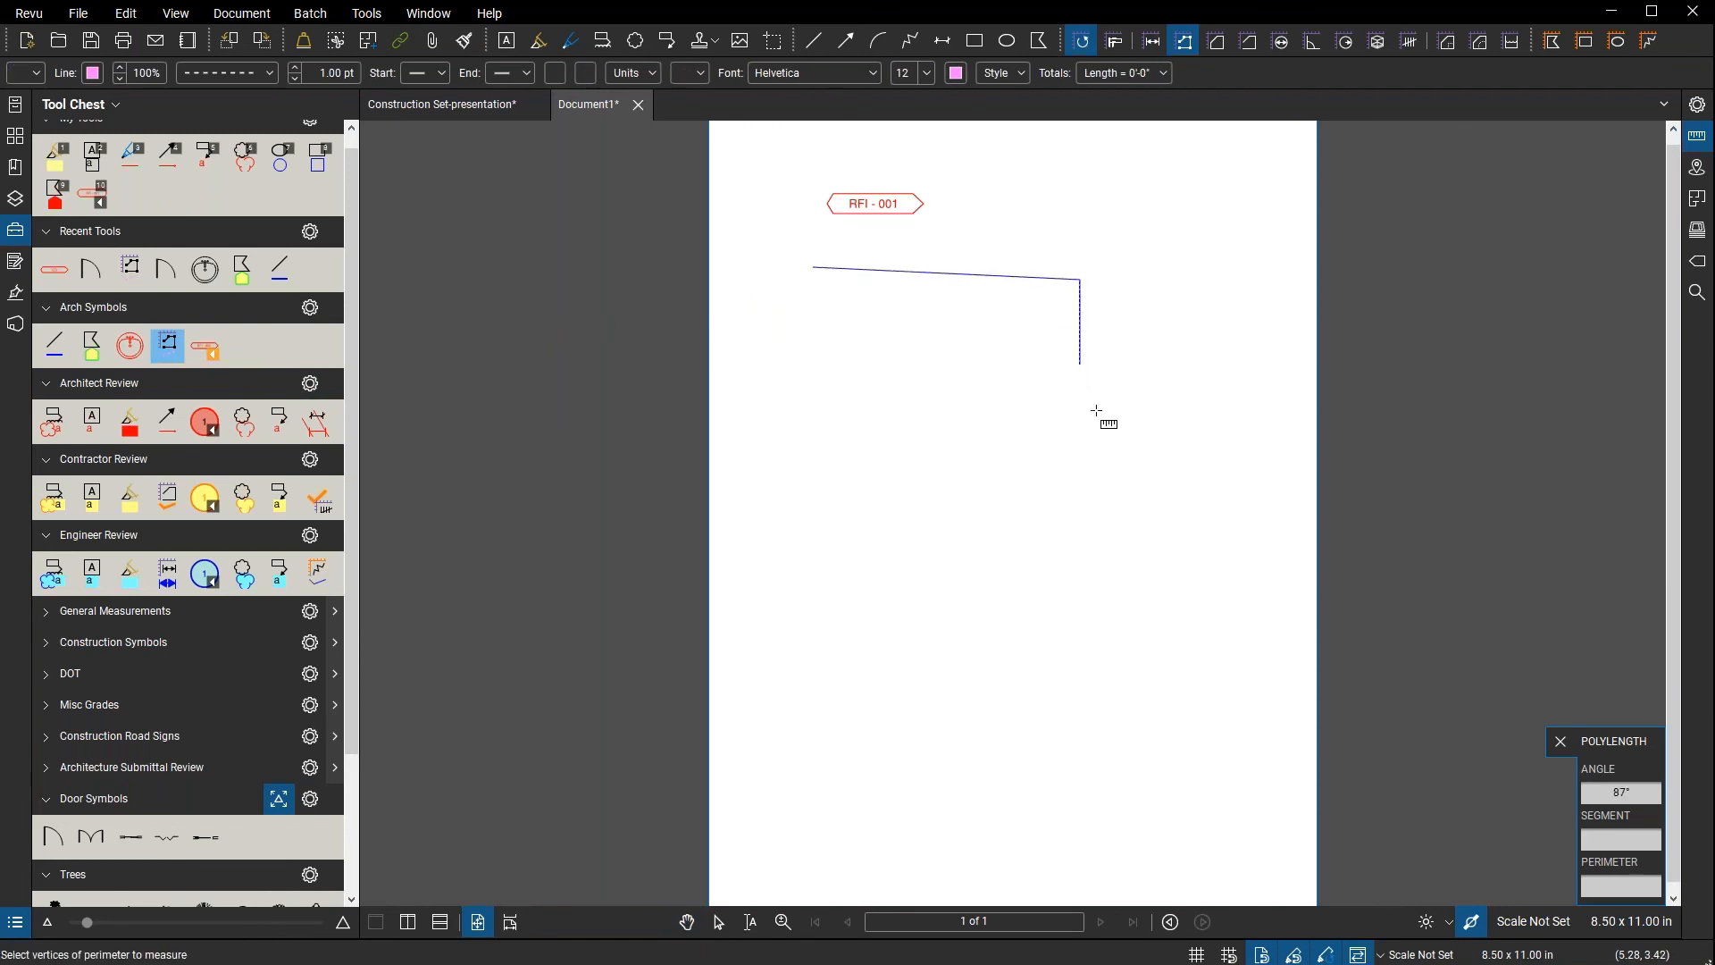
click(730, 474)
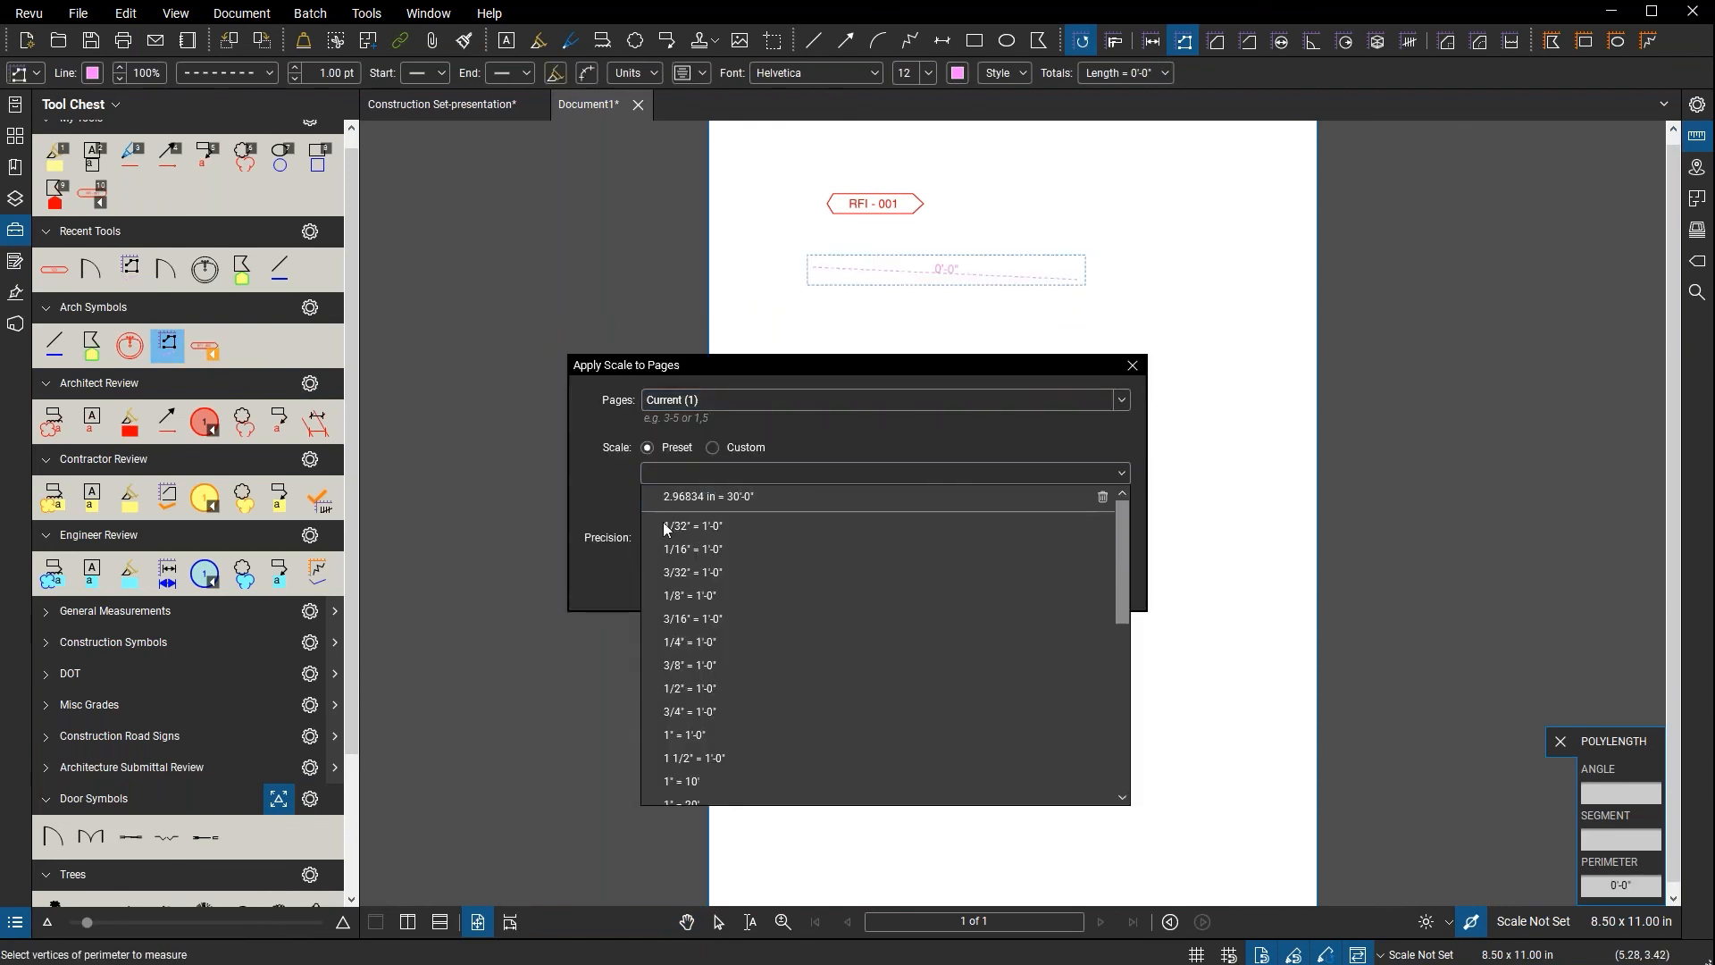
click(712, 595)
click(1036, 592)
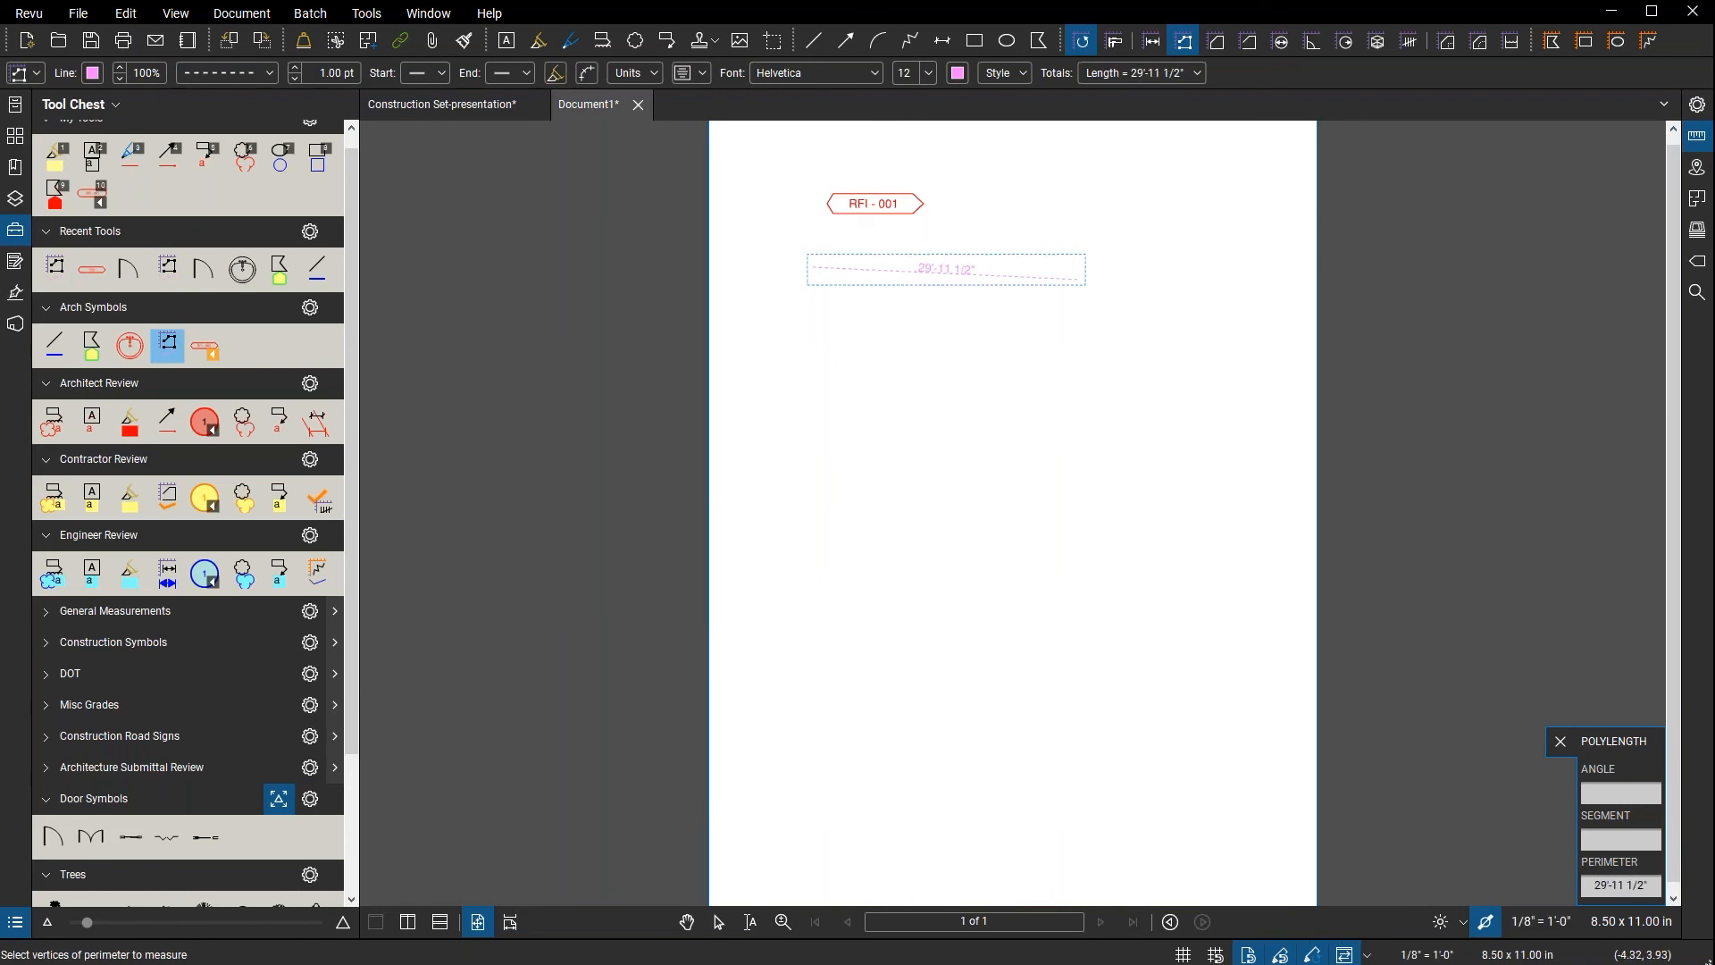
- Place the red circular symbol from Arch Symbols below the start of the polylength measurement
click(130, 346)
click(810, 349)
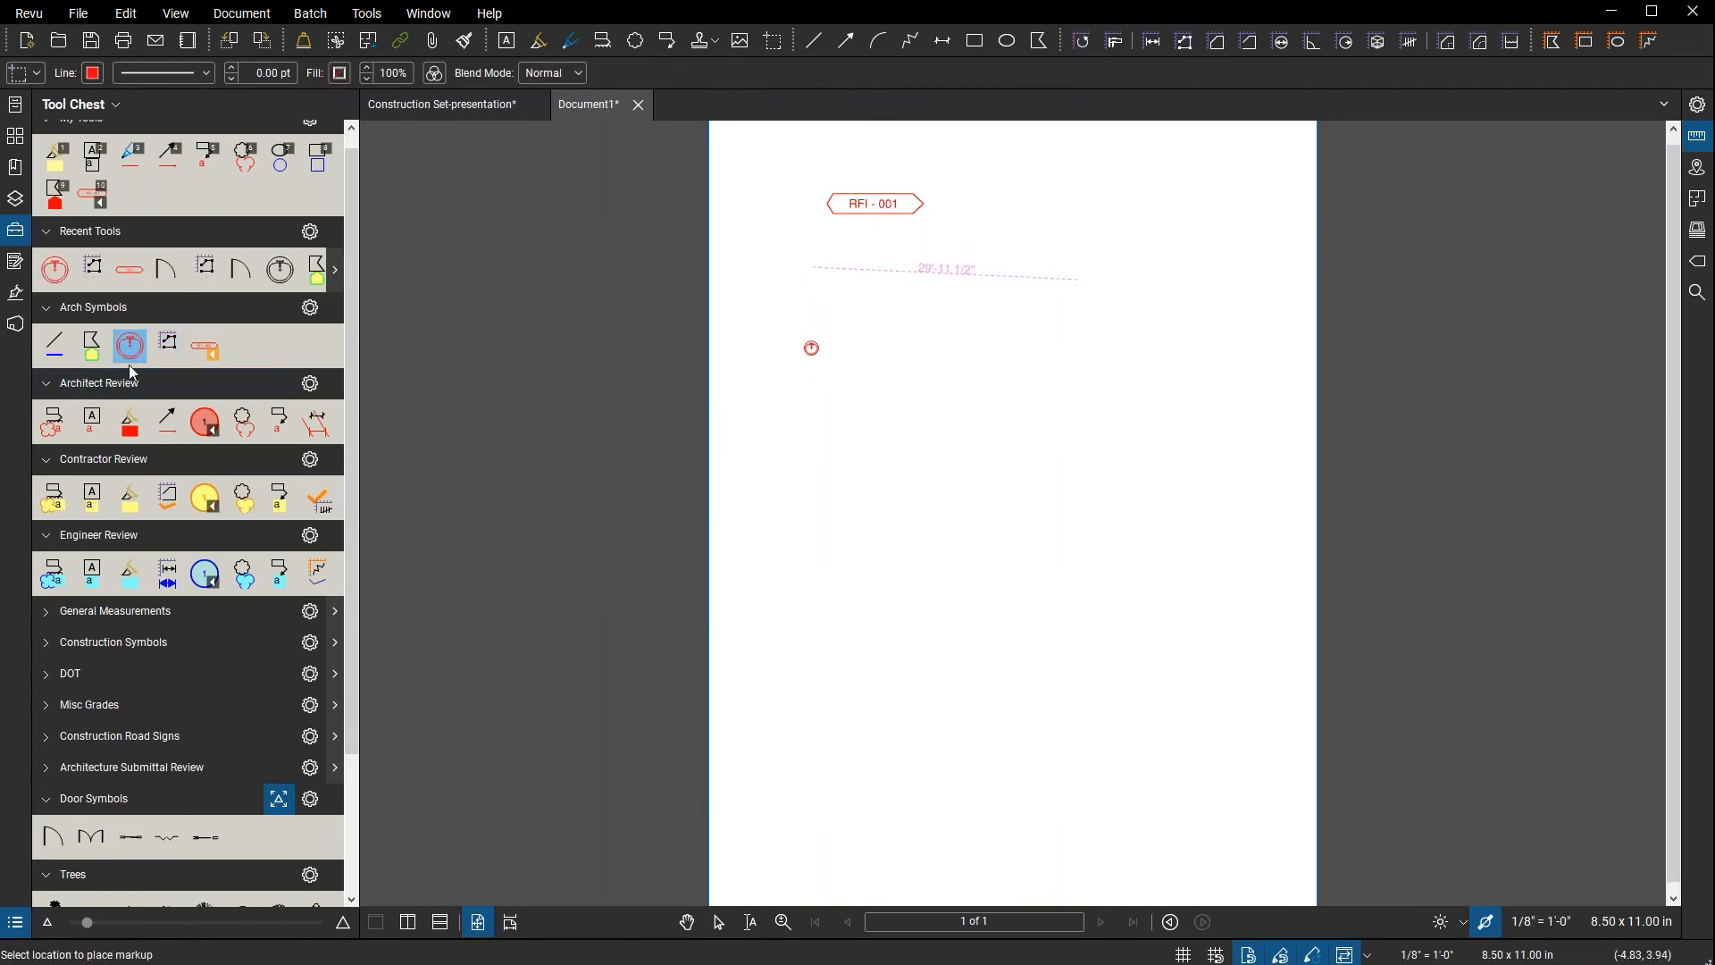
- Draw a yellow-filled green rectangle and a short blue line from Arch Symbols below the polylength measurement
click(96, 349)
drag(935, 340, 1091, 432)
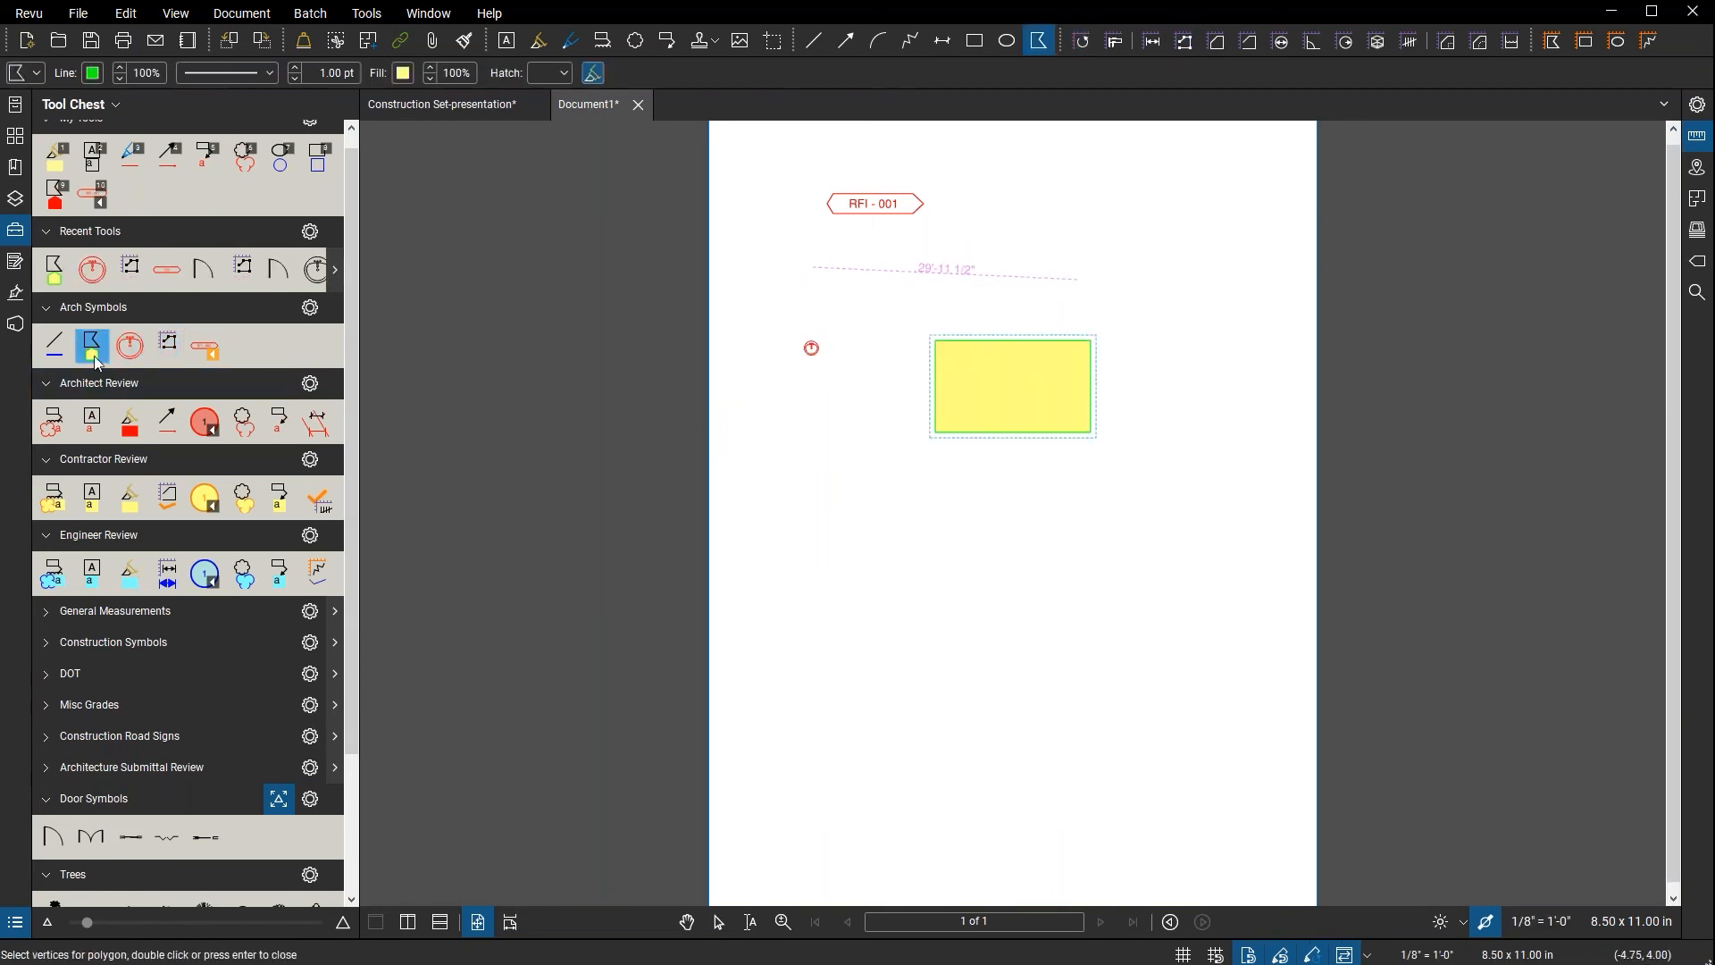
click(55, 346)
drag(815, 521, 1047, 524)
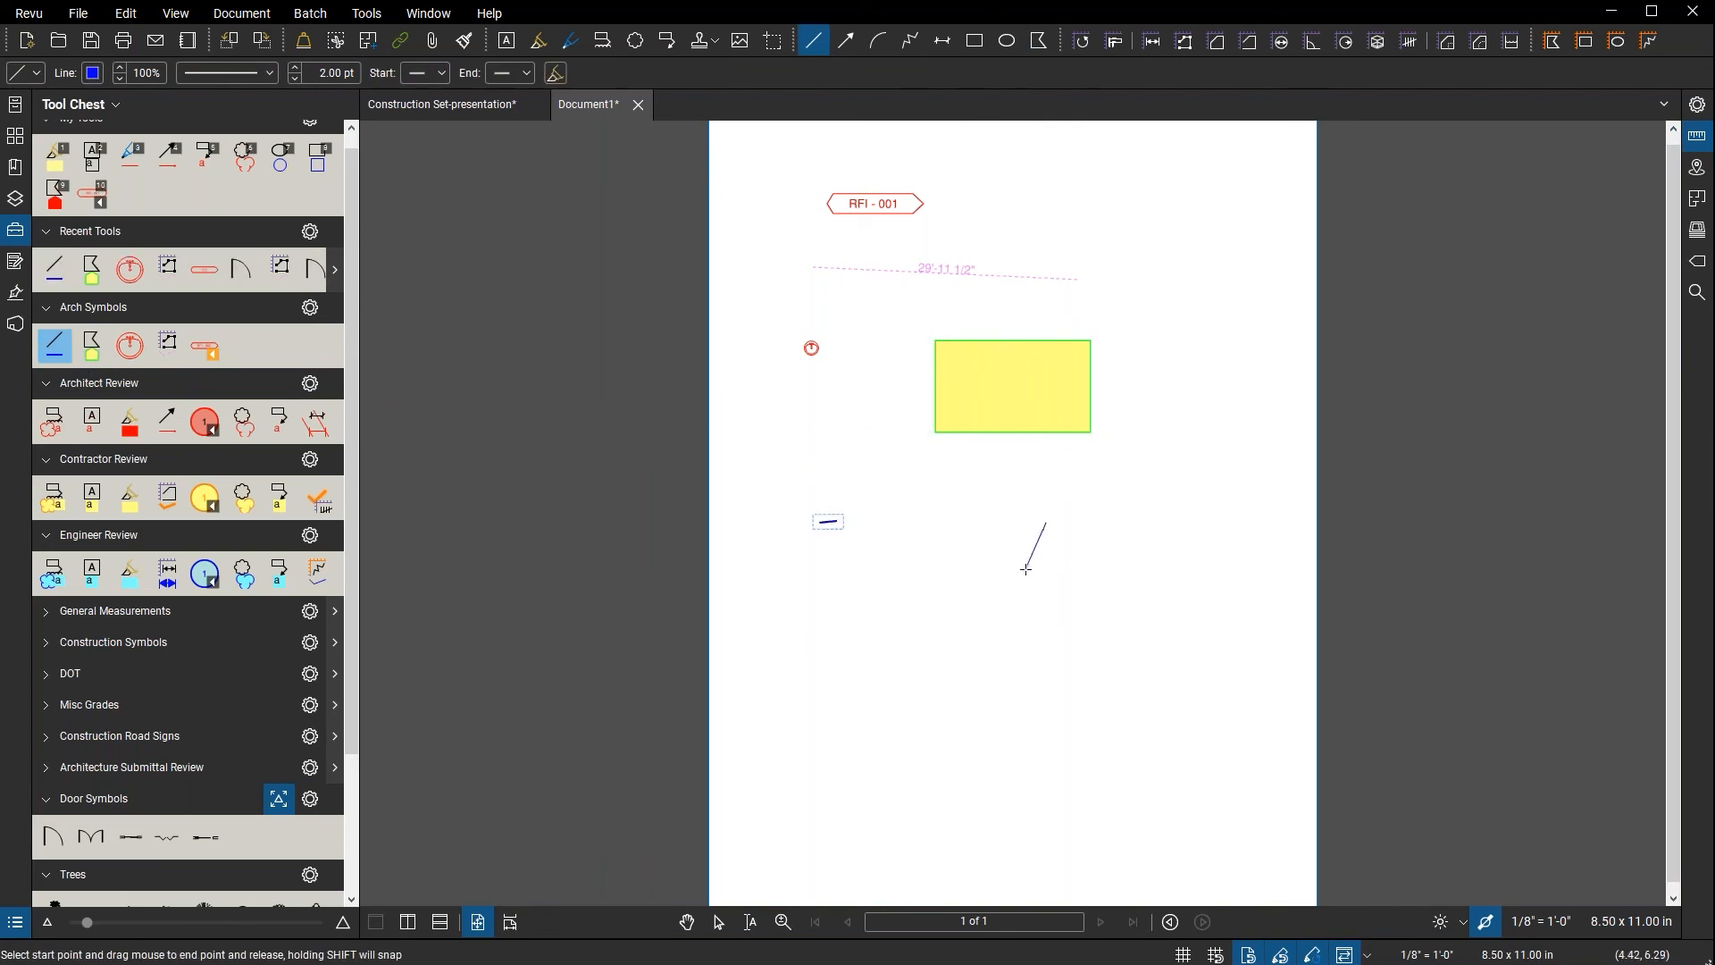
key(Escape)
- Examine which tool sets the yellow rectangle can be added to in the Tool Chest, without adding it
scroll(887, 489, up, 1)
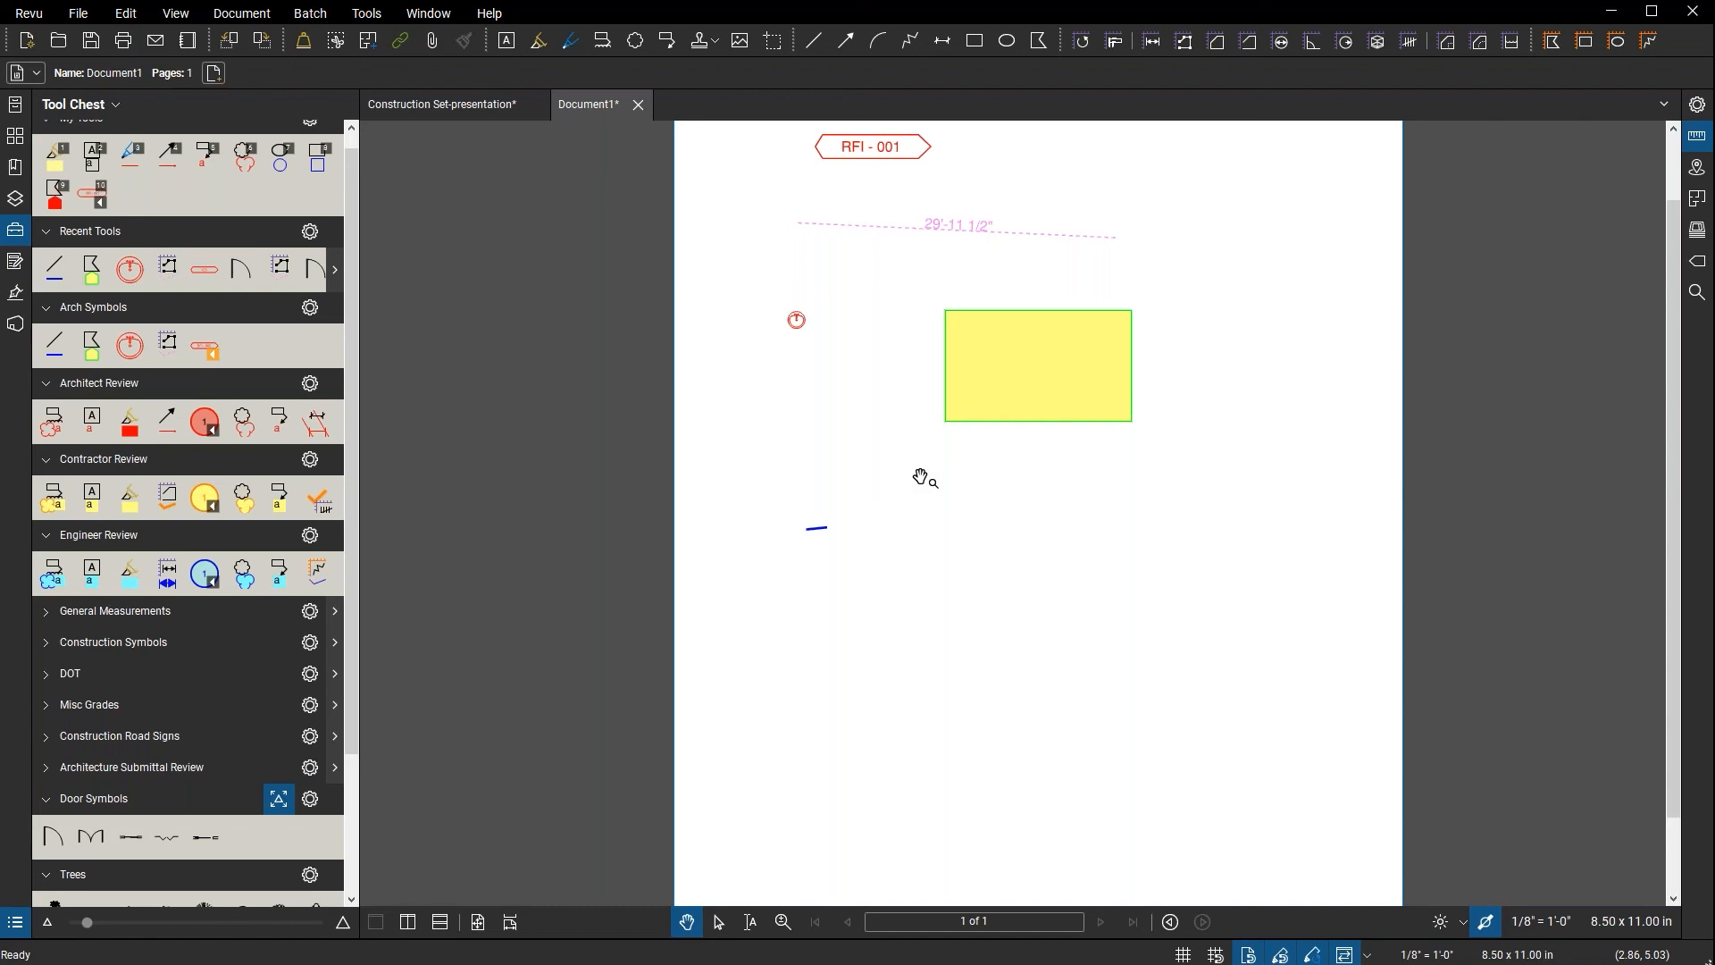
click(998, 345)
right_click(995, 337)
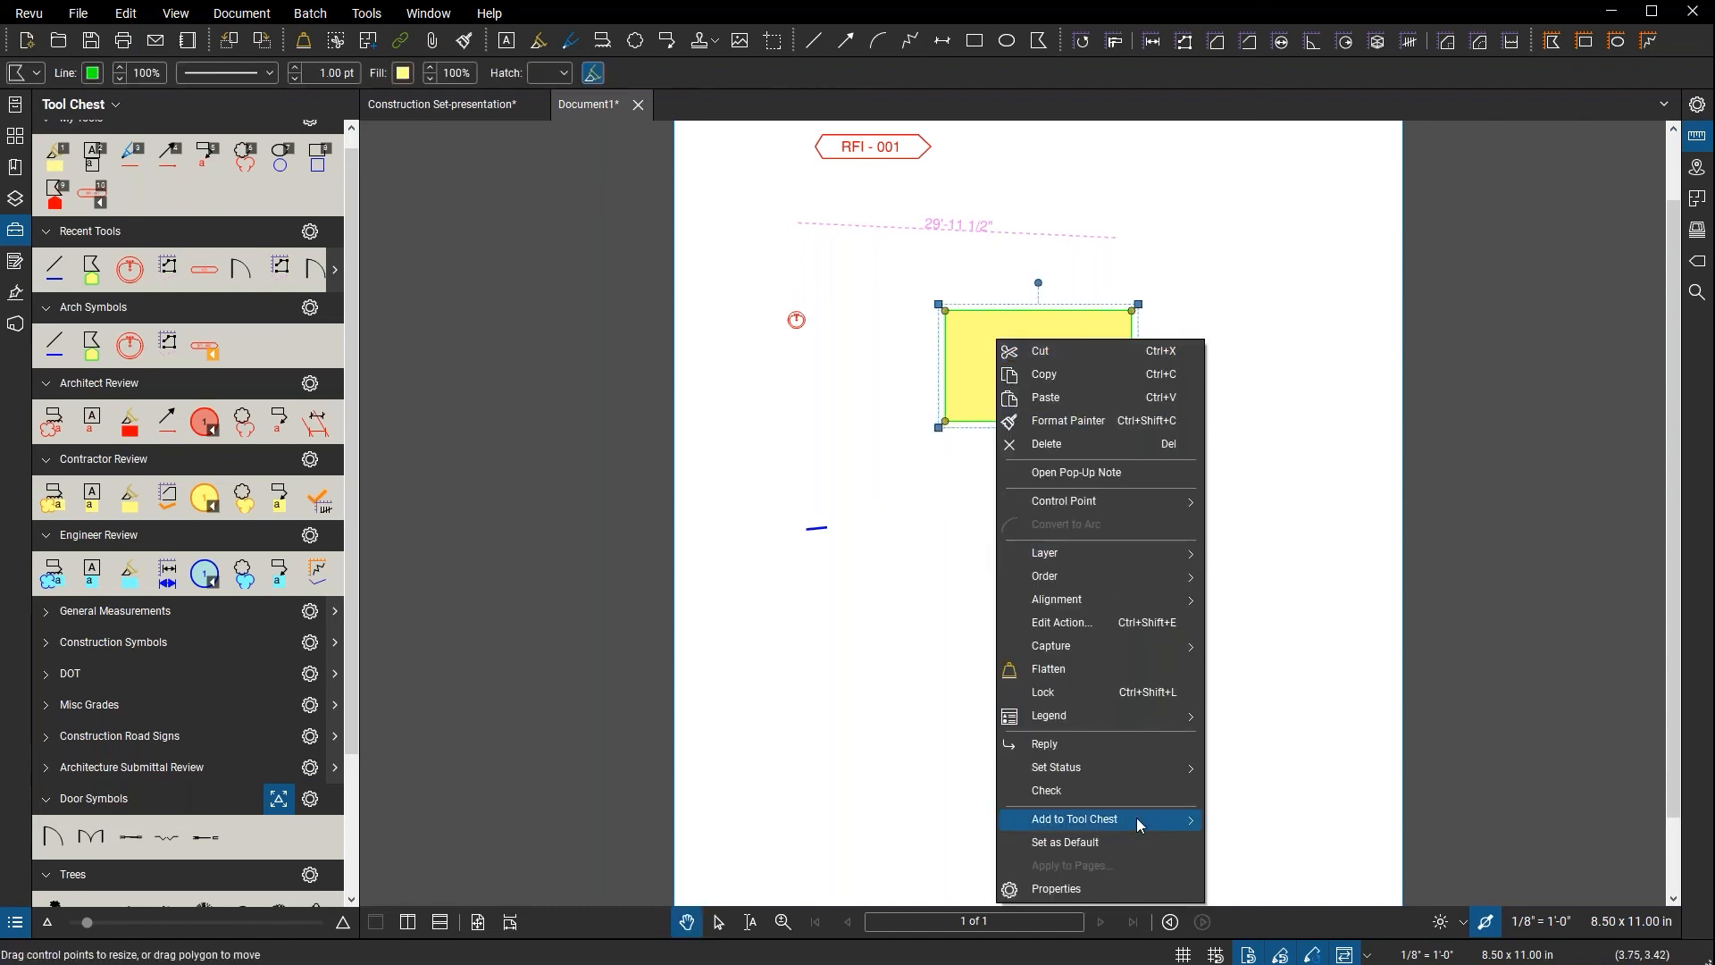
mouse_move(1142, 819)
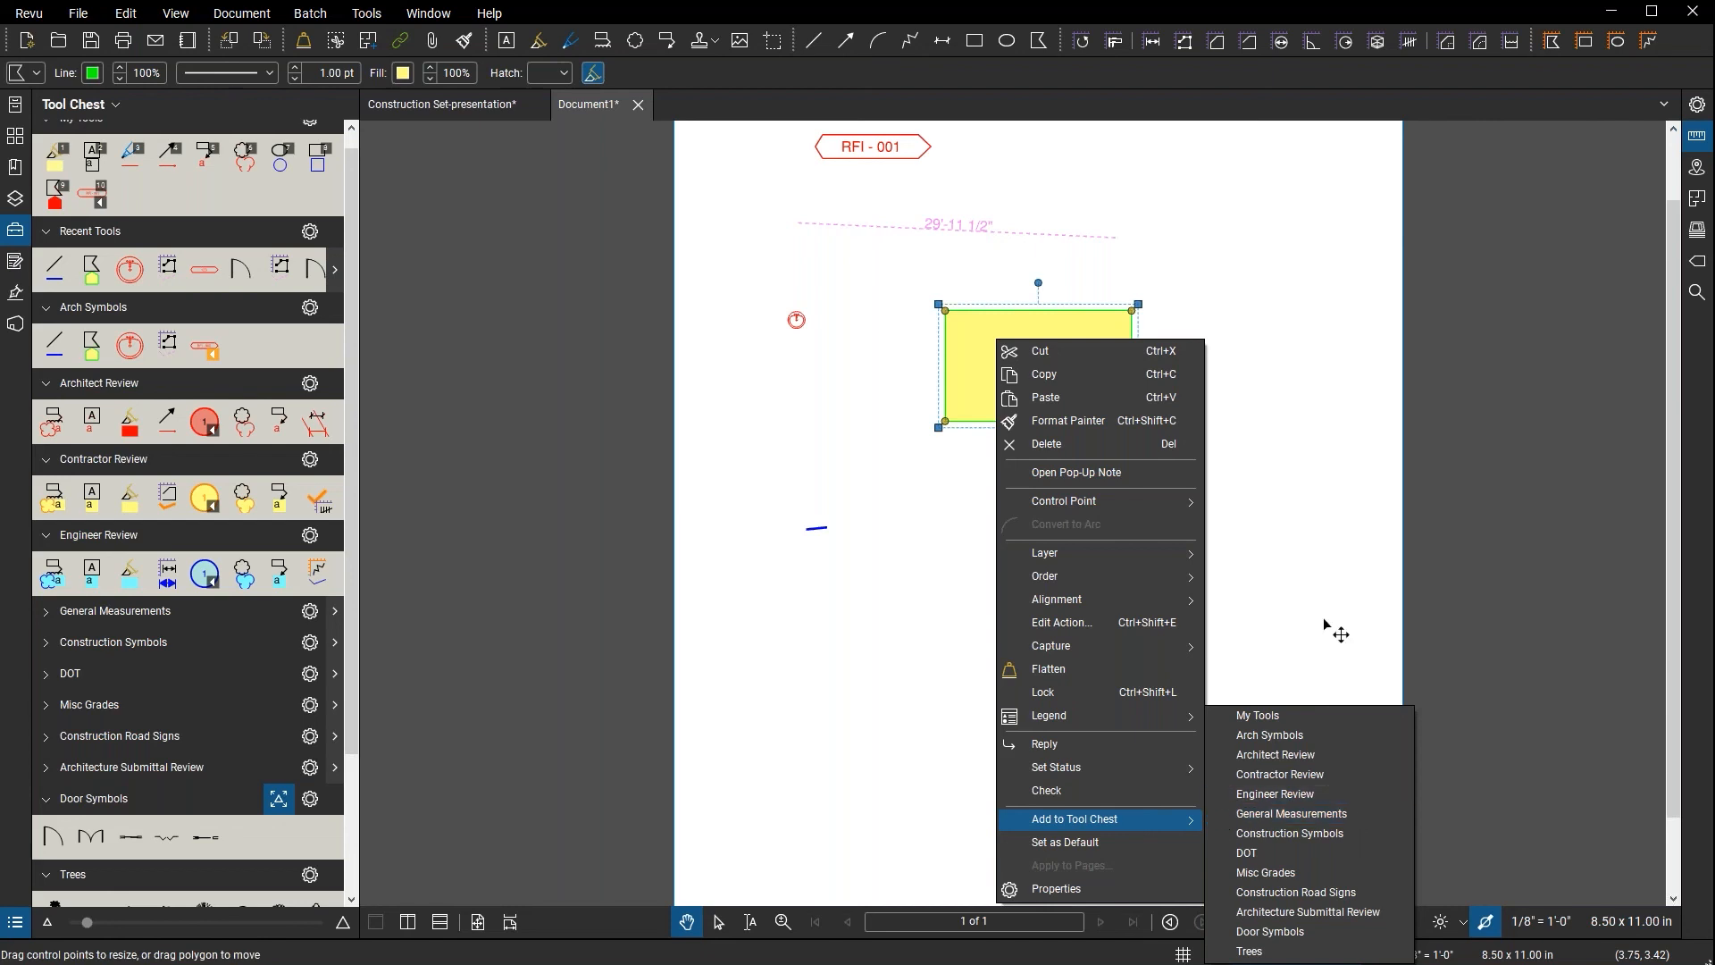
key(Escape)
key(Escape)
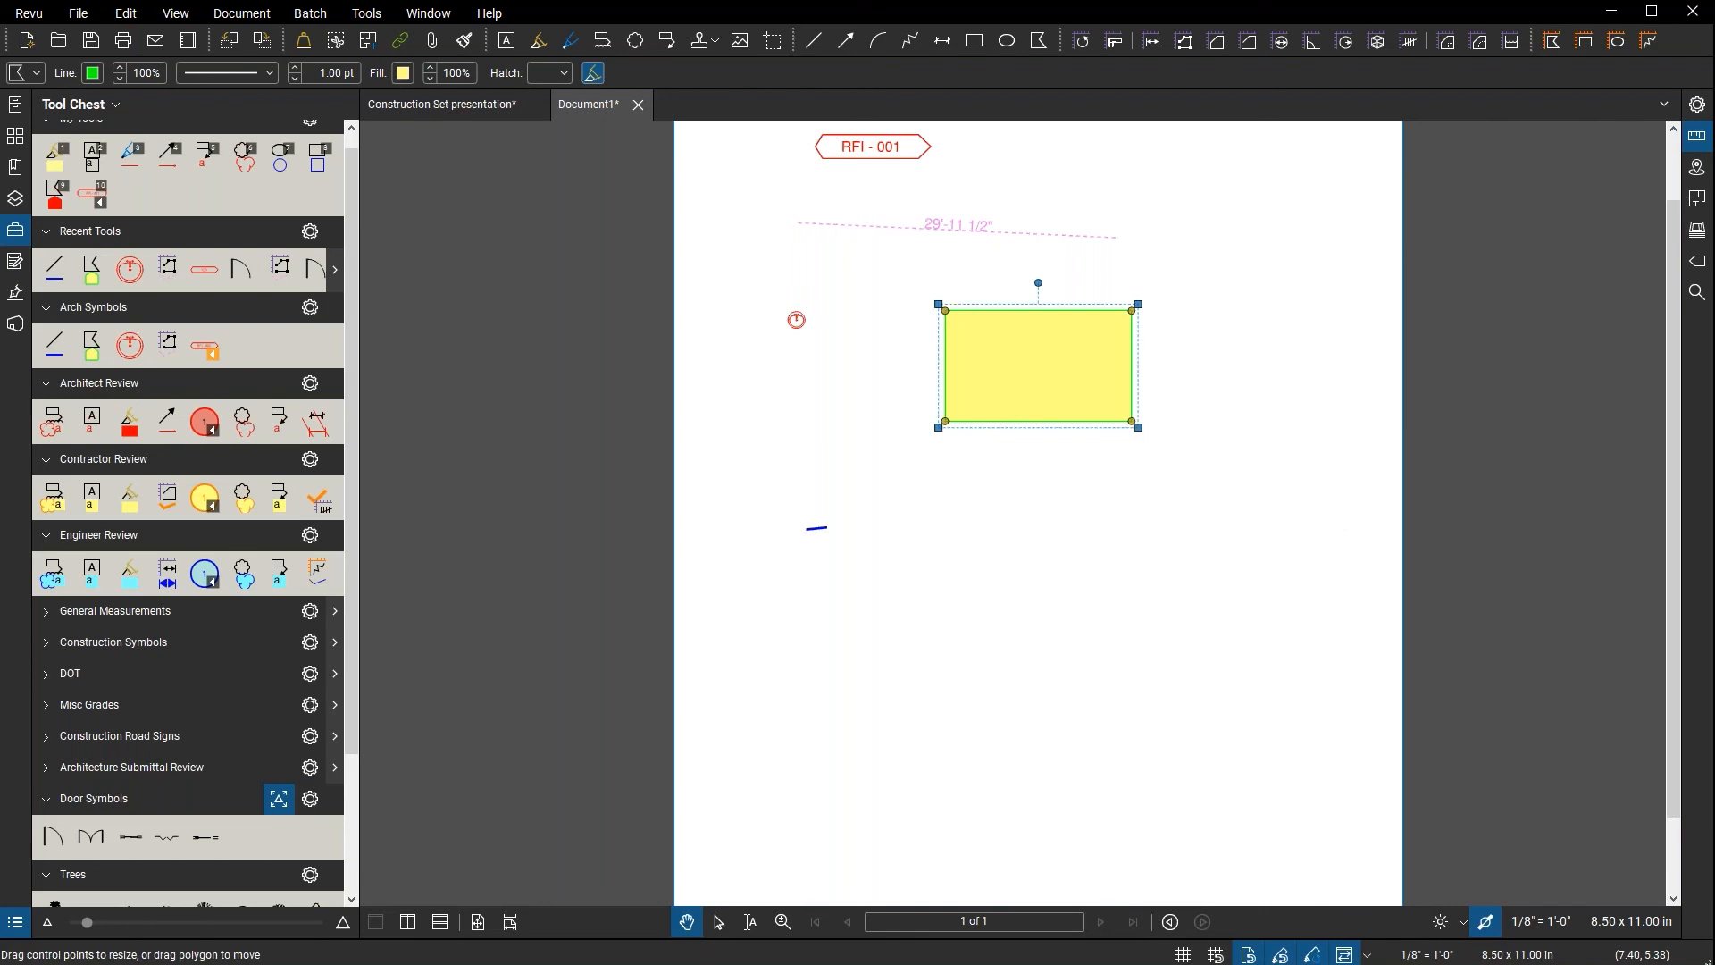
click(714, 482)
scroll(666, 492, down, 3)
scroll(631, 490, down, 1)
drag(608, 480, 756, 437)
scroll(756, 437, up, 1)
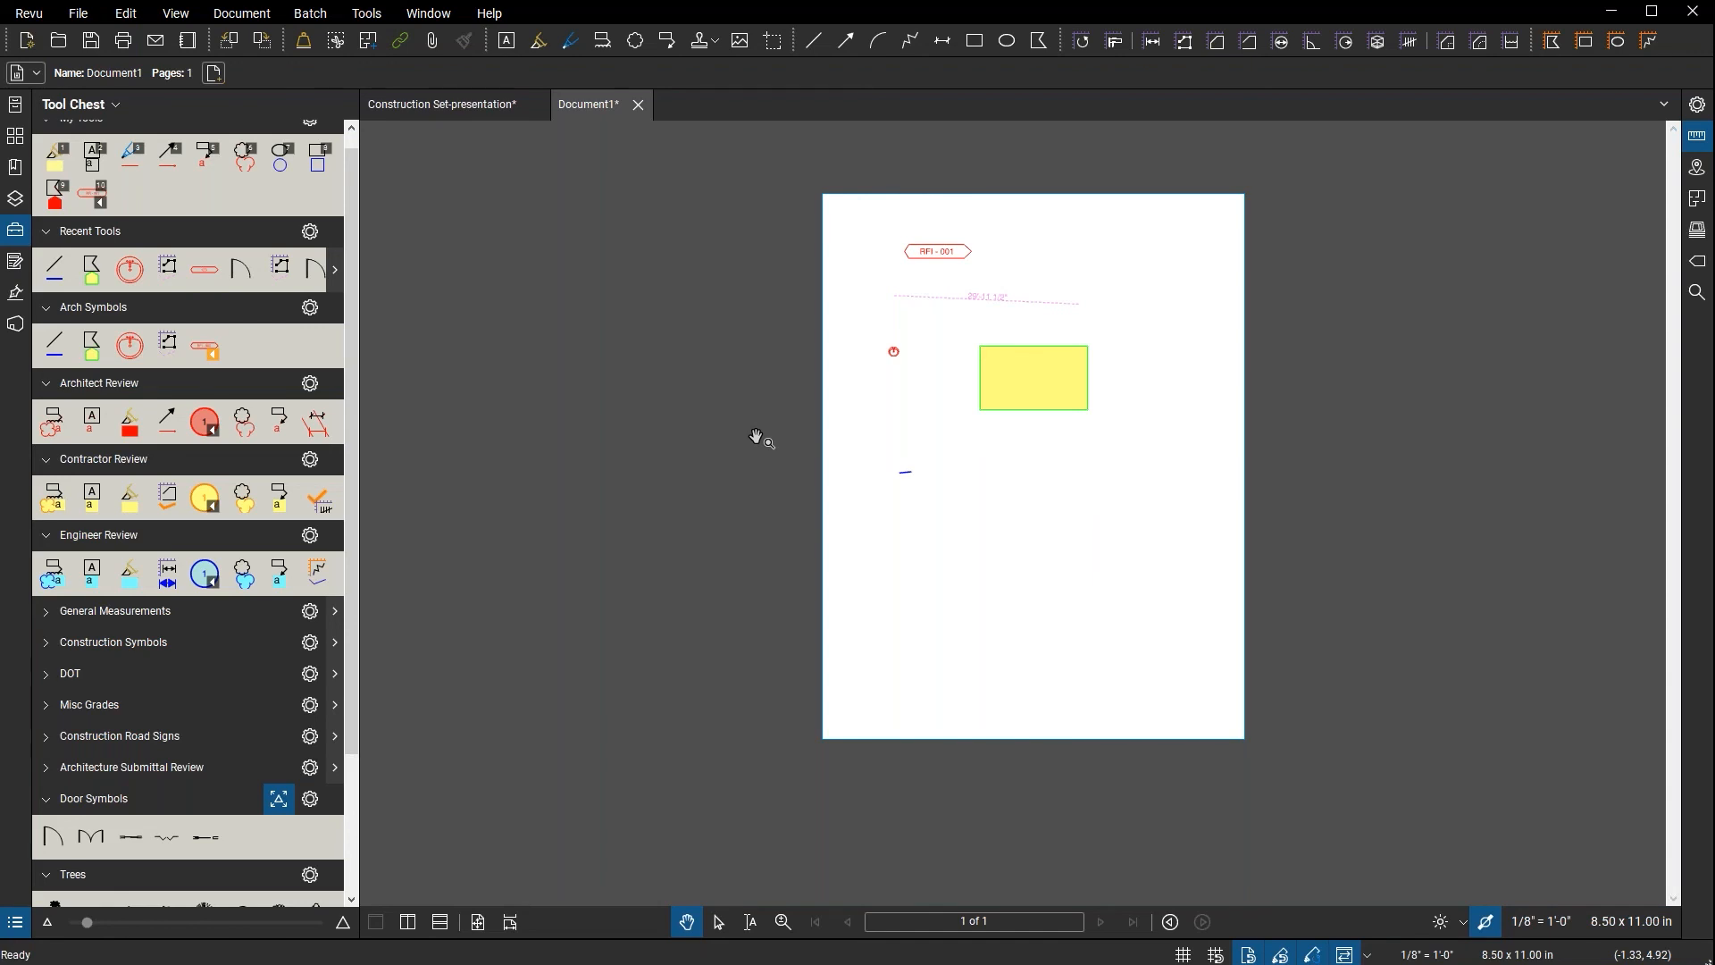
key(alt+Tab)
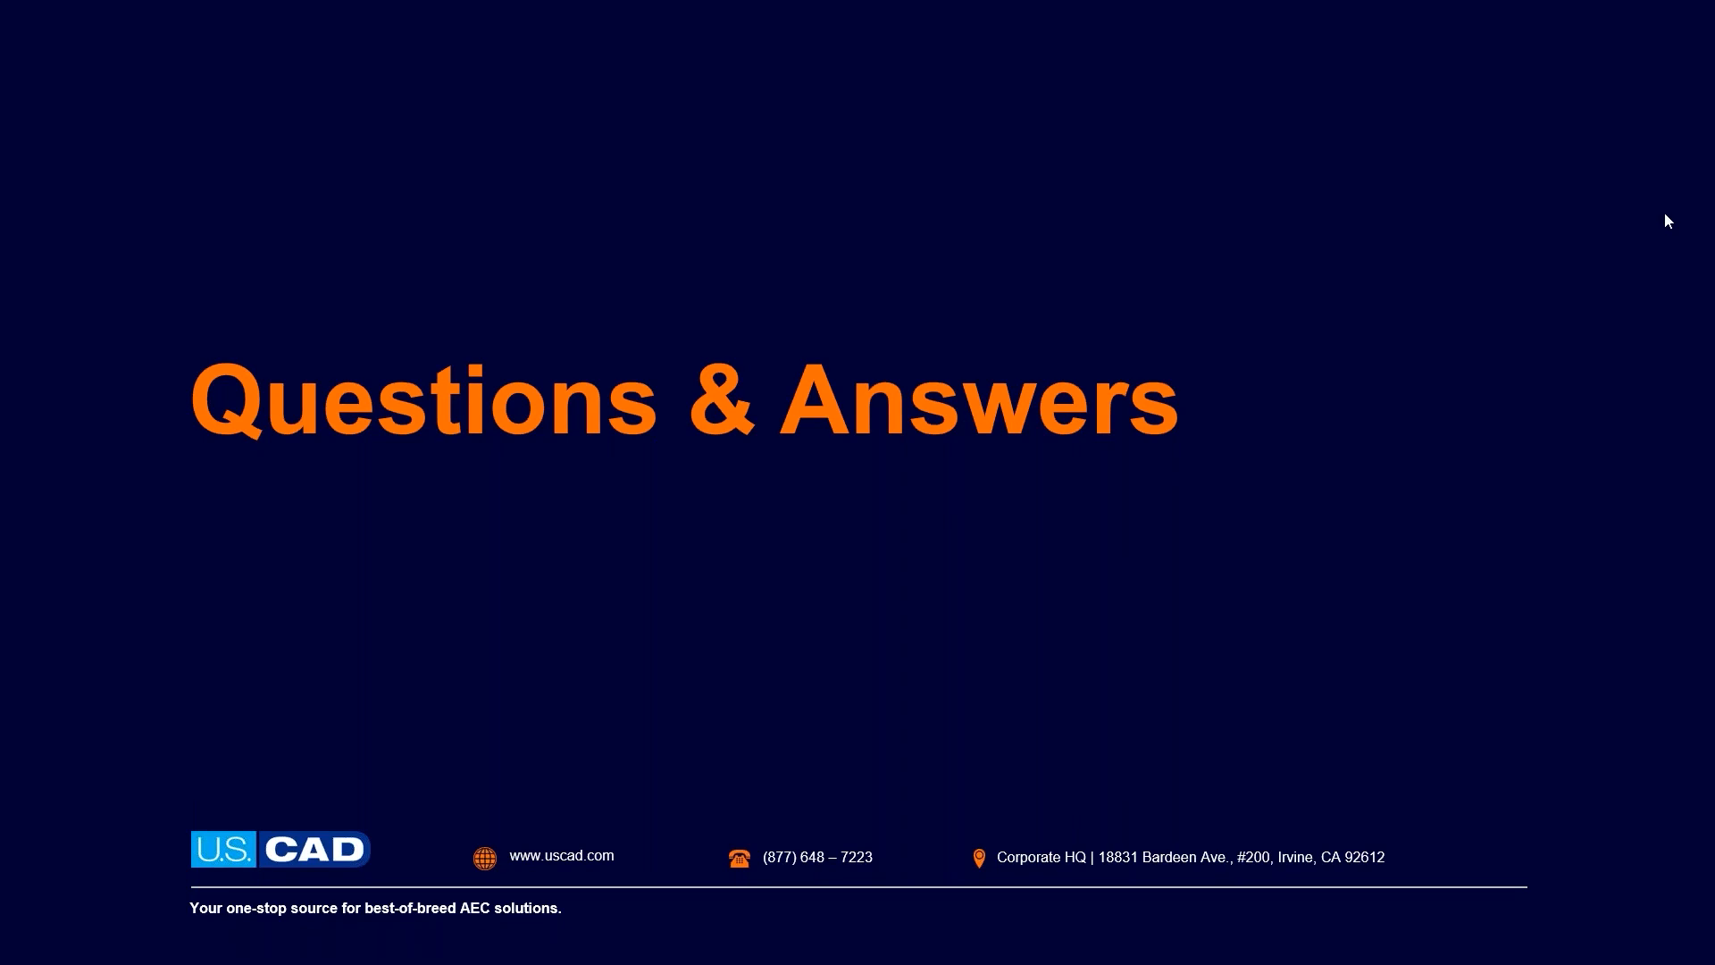
key(alt+Tab)
key(alt+Tab)
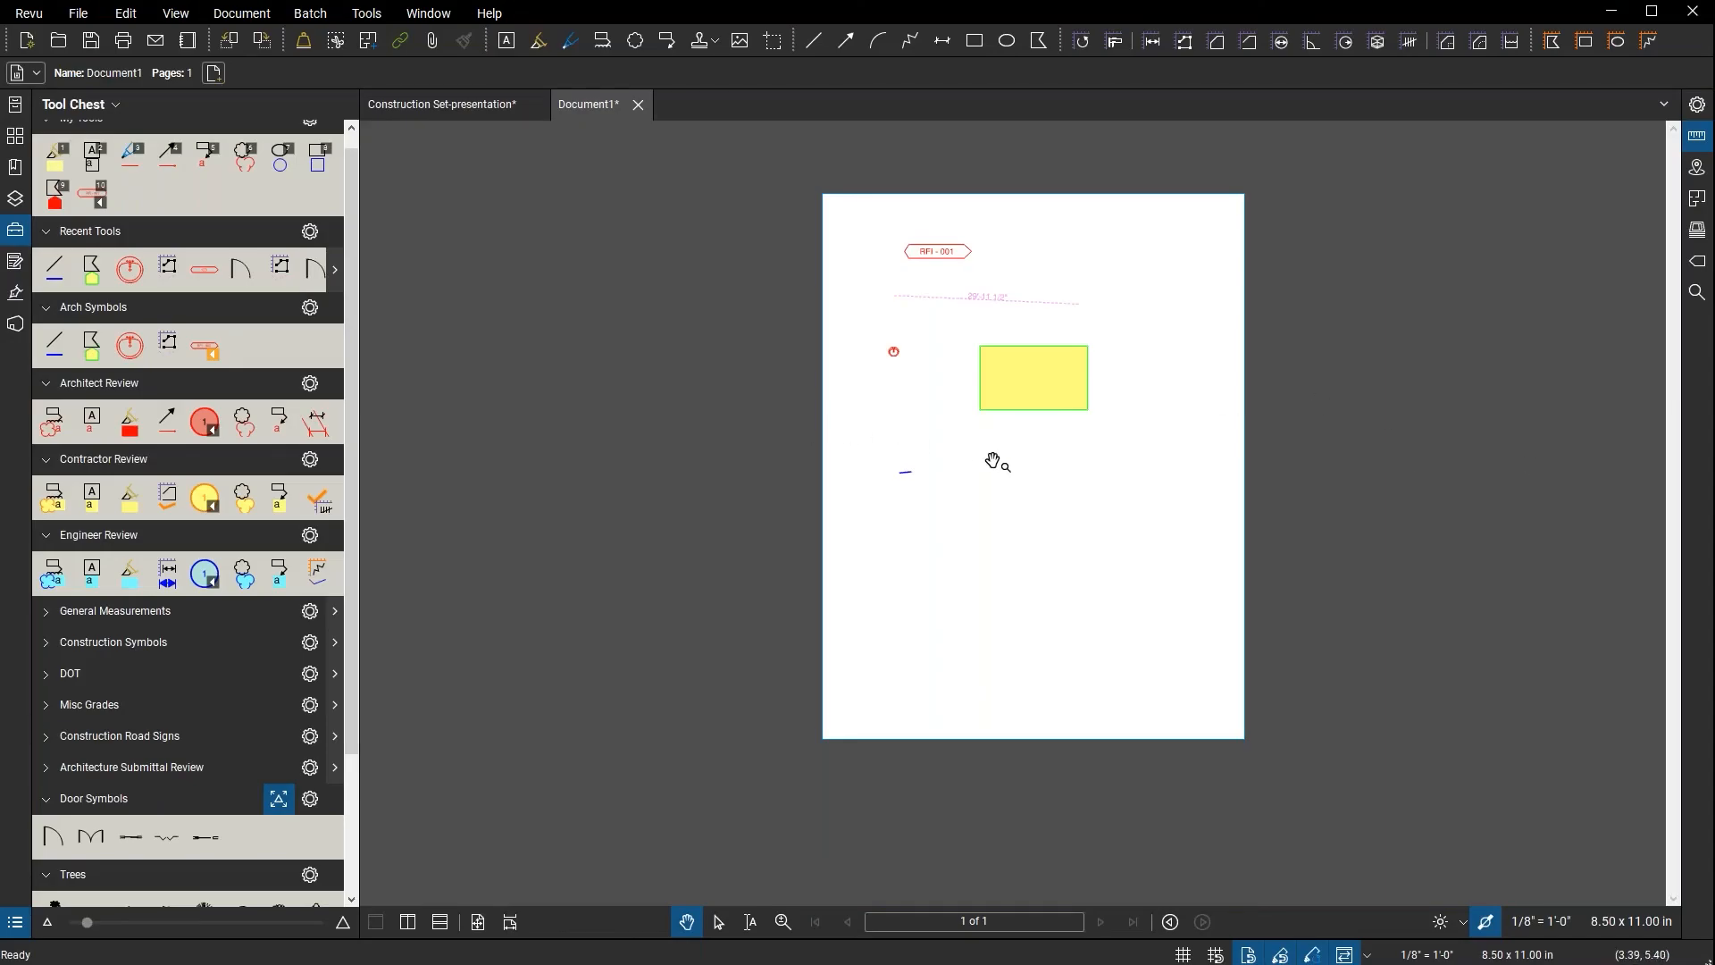
drag(1025, 460, 706, 458)
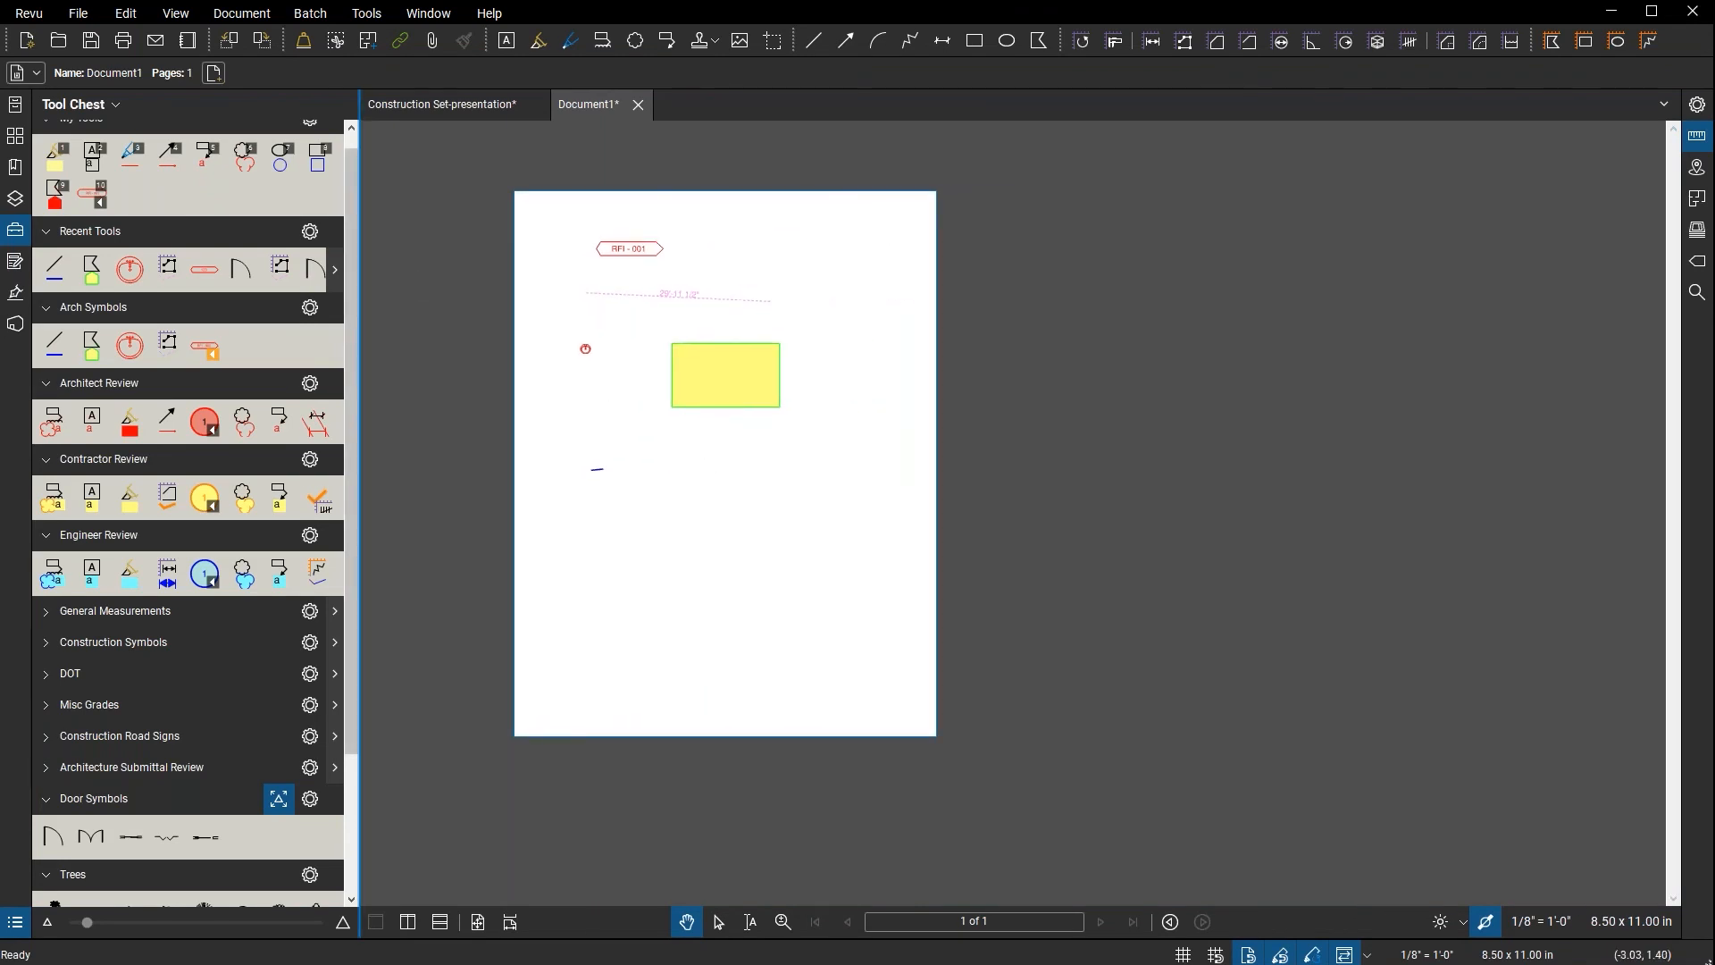
- Draw a diagonal yellow highlight stroke below the yellow rectangle with the first tool of My Tools
scroll(350, 227, up, 1)
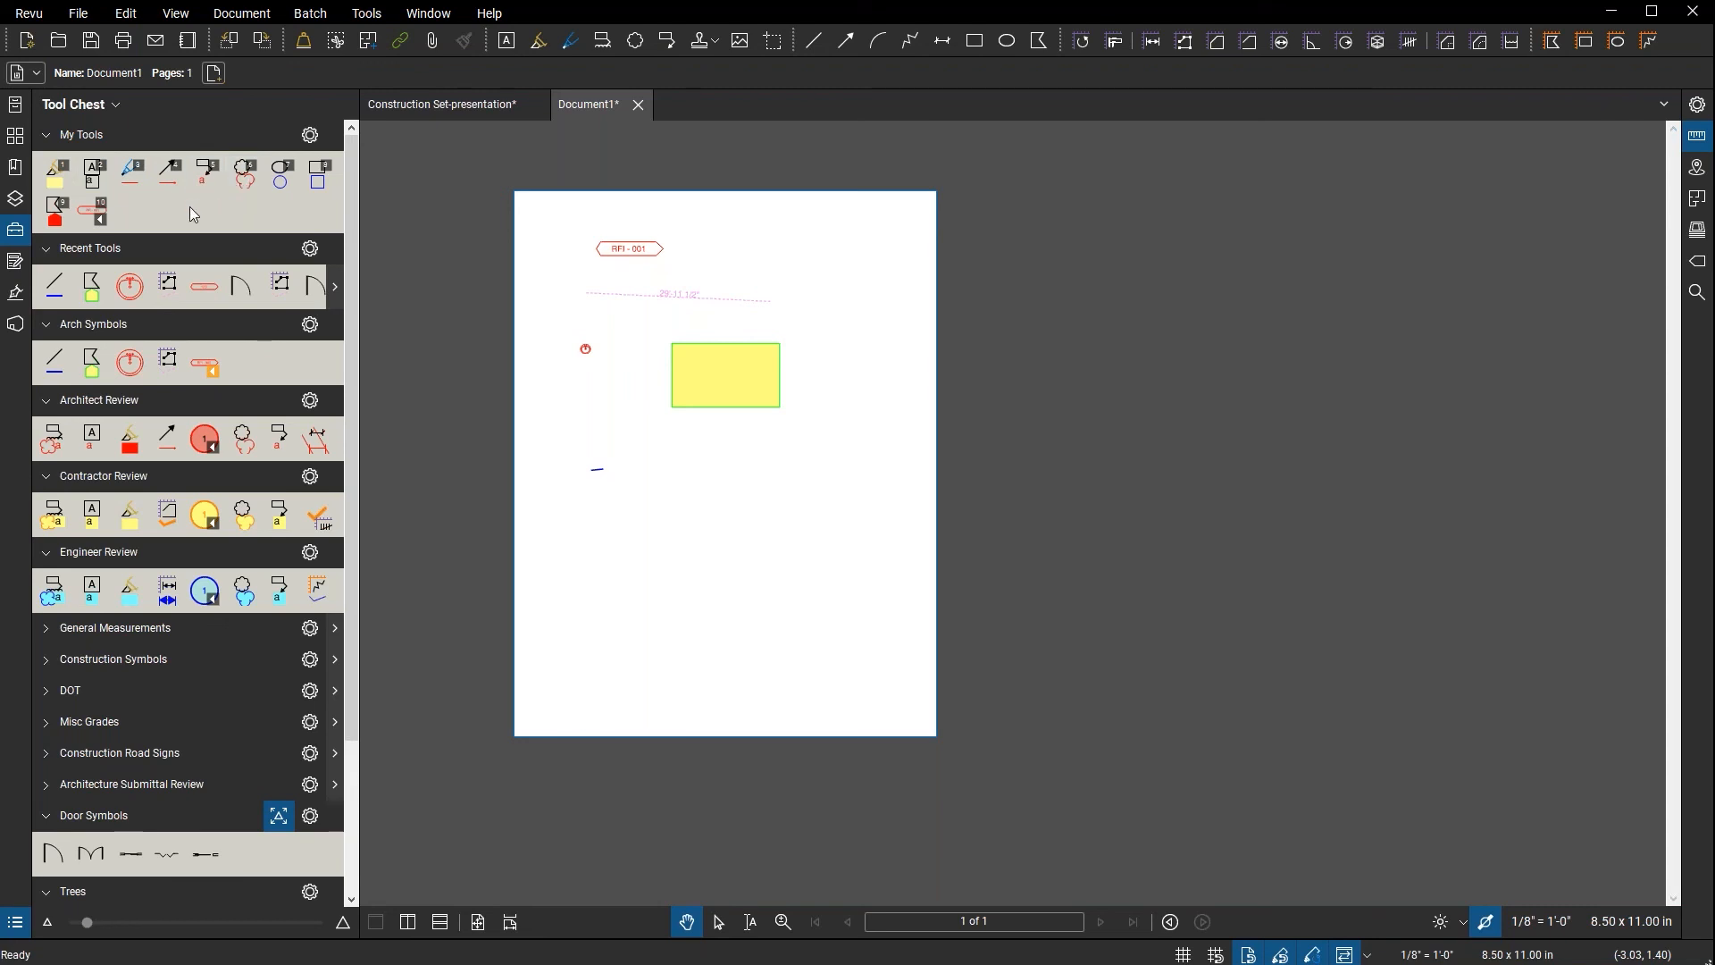
click(57, 174)
key(1)
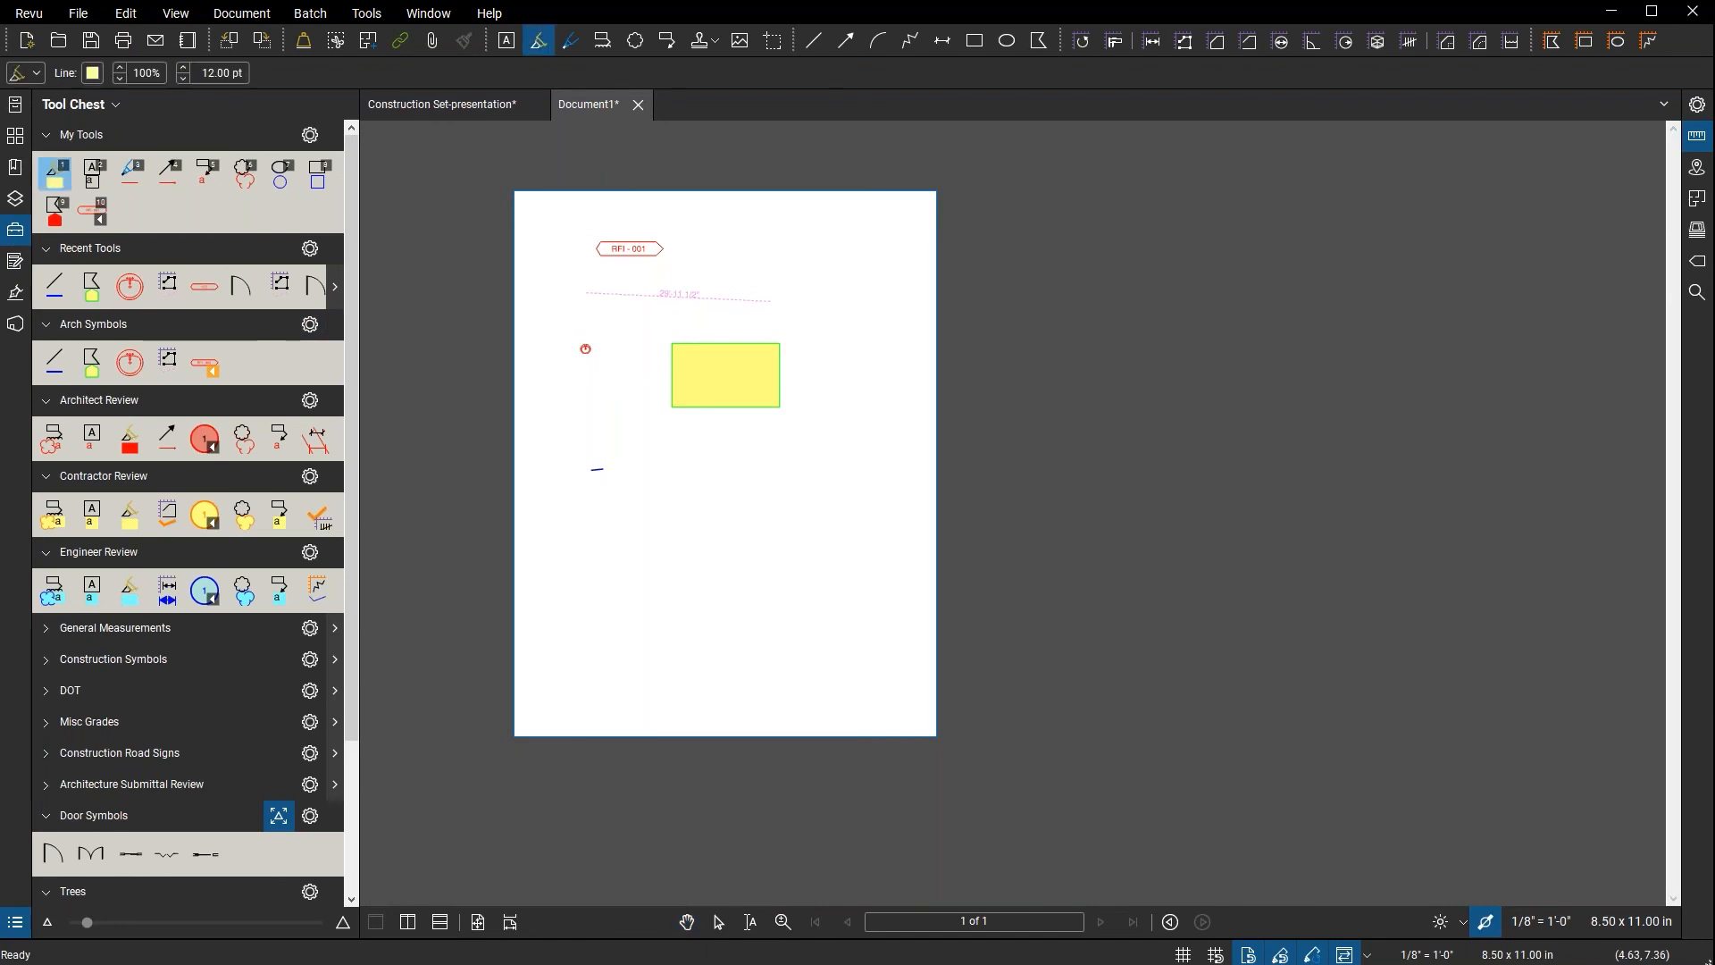
drag(676, 562, 820, 489)
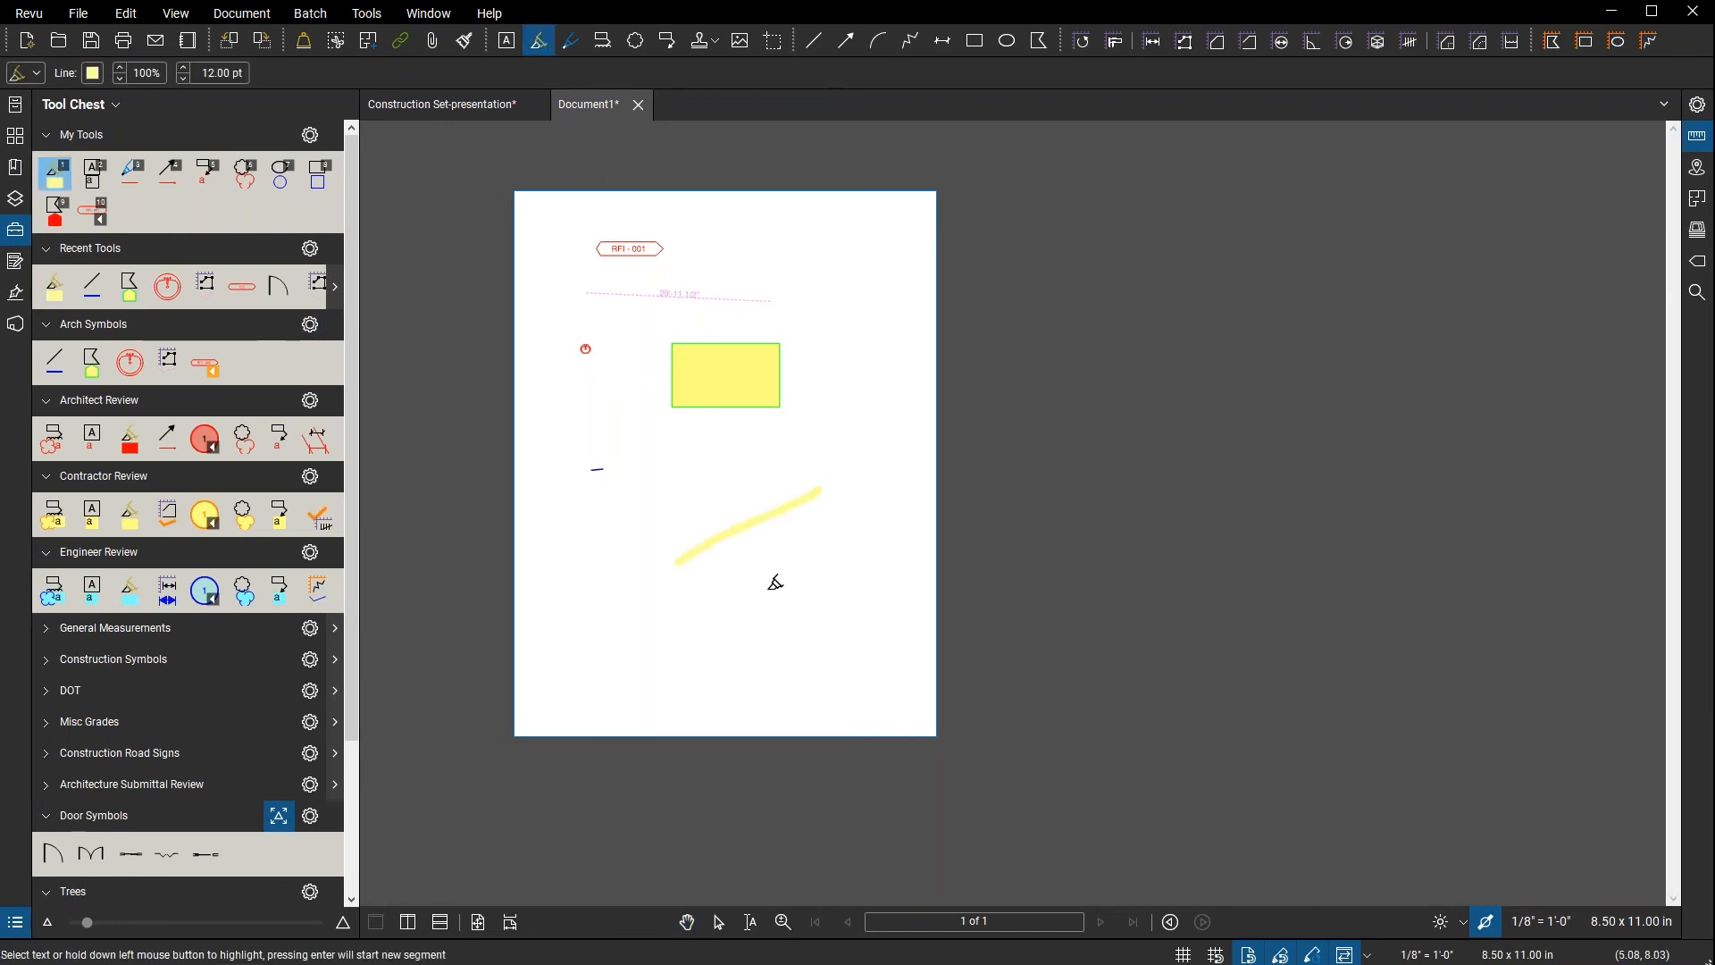
- Add a text box reading "text box" below the highlight stroke with the second tool of My Tools
key(2)
drag(725, 594, 838, 641)
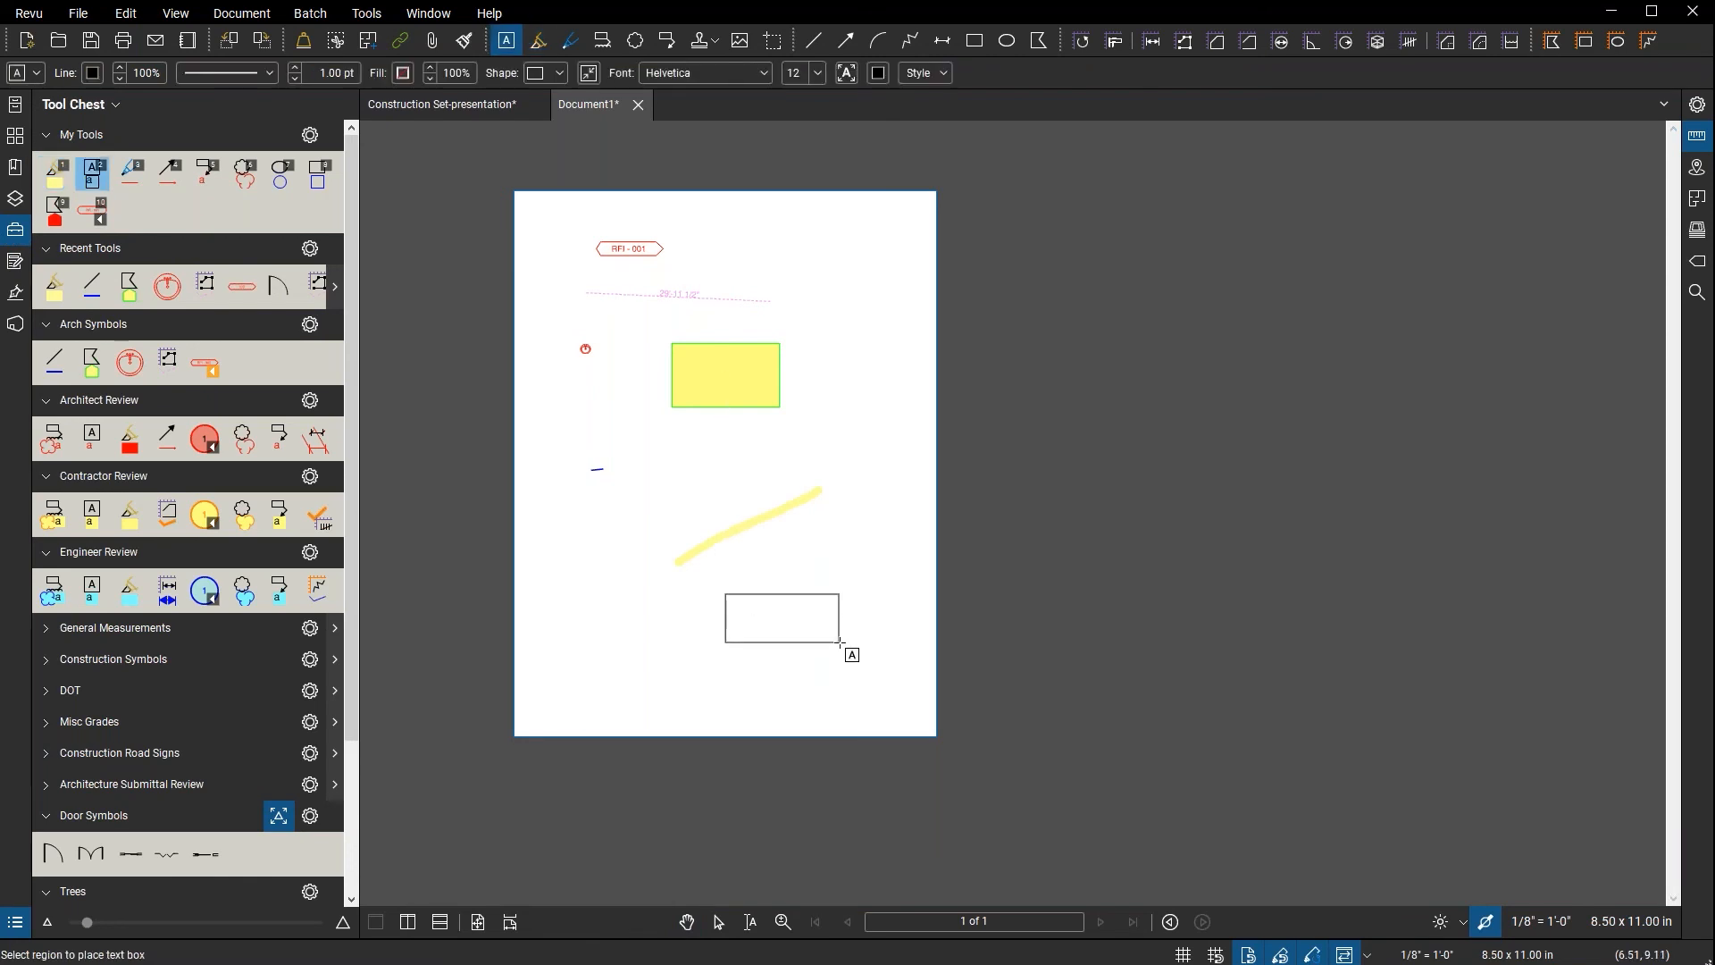
text(text box)
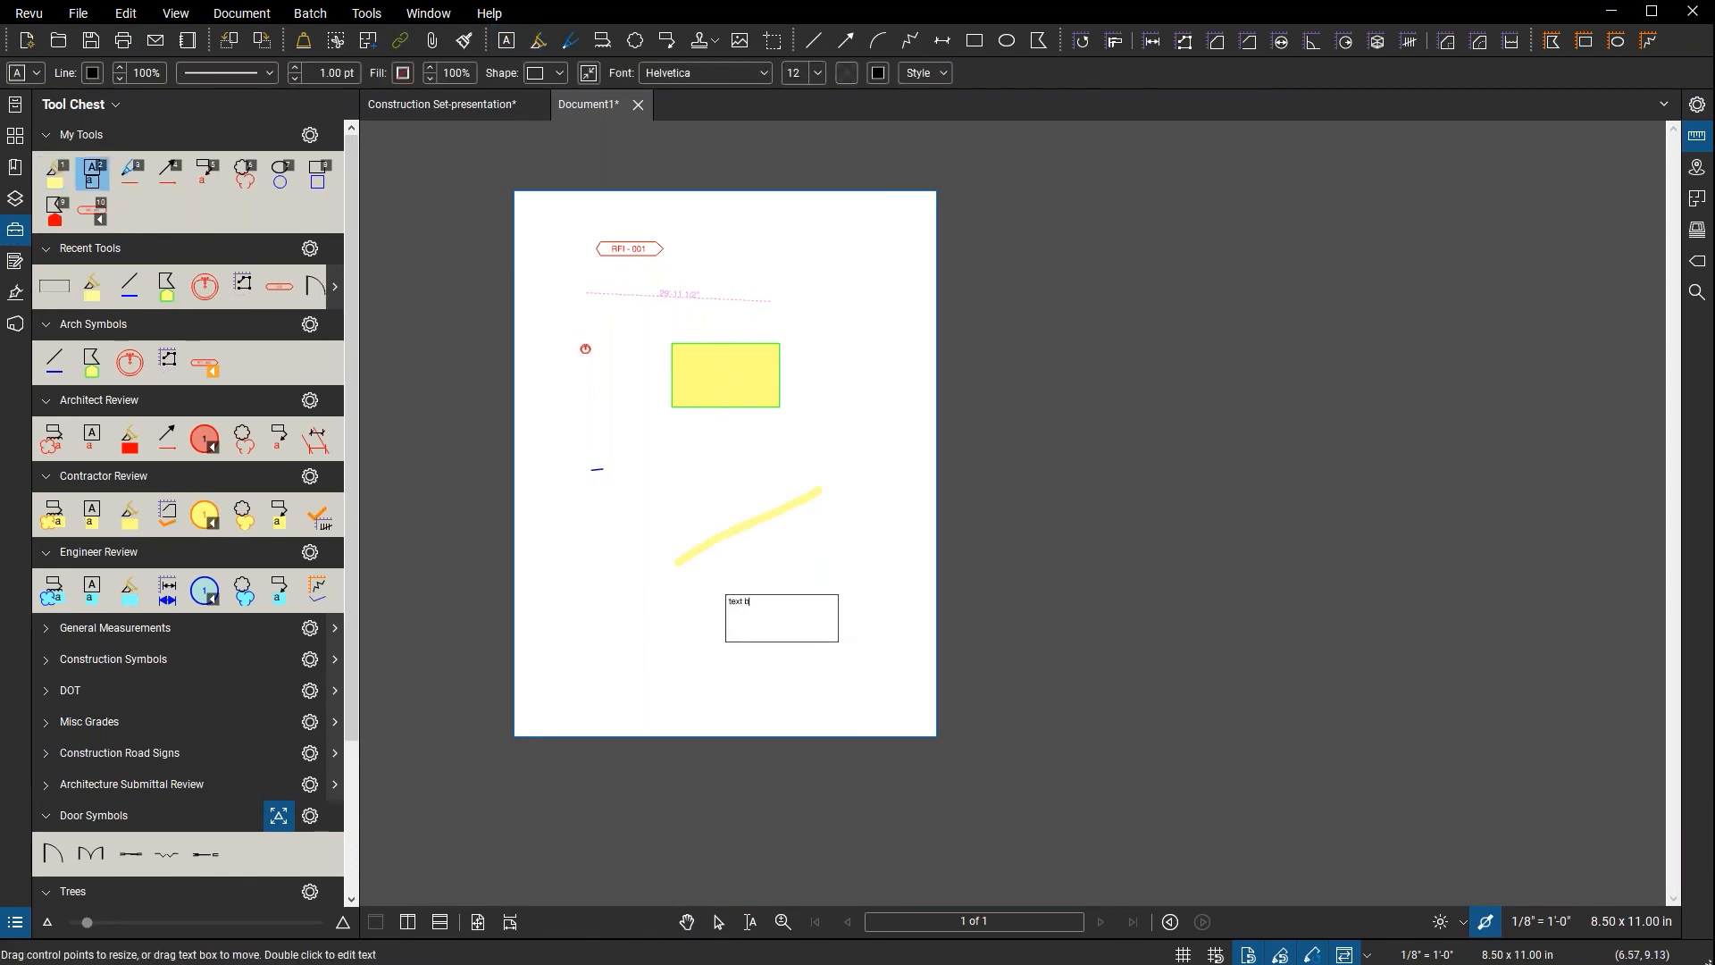
key(Escape)
- Add the red circular symbol to My Tools as tool 4 and place one above and beside the text box
scroll(778, 621, up, 5)
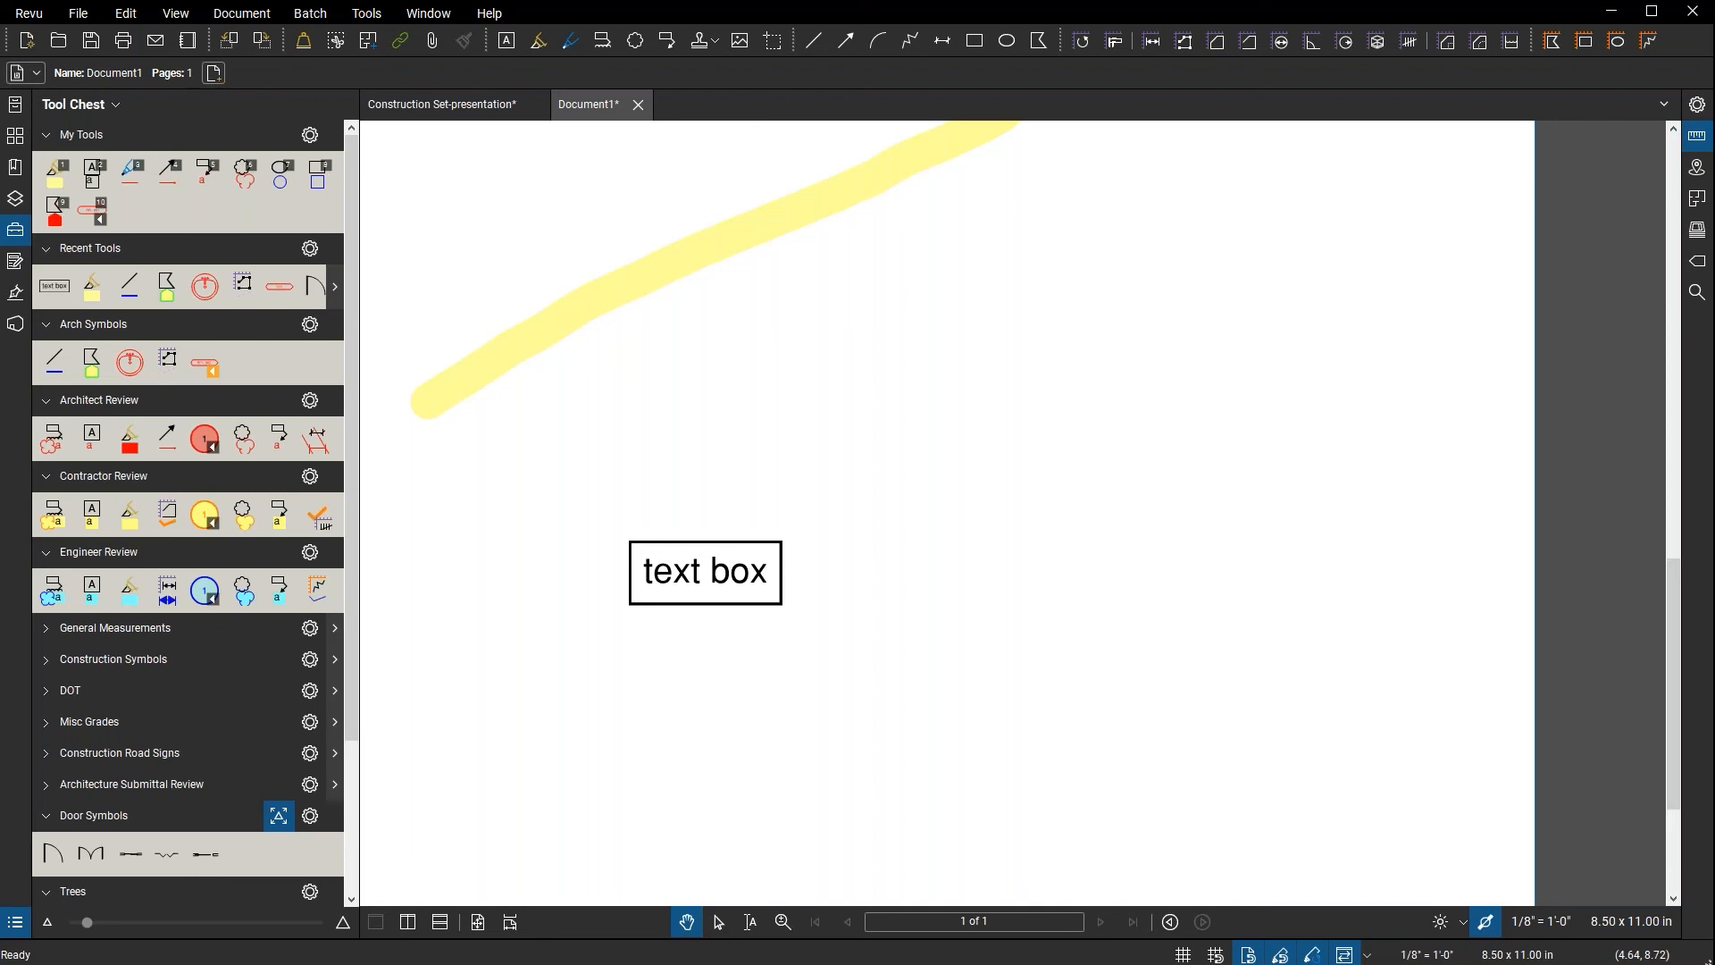
click(132, 364)
drag(210, 283, 178, 184)
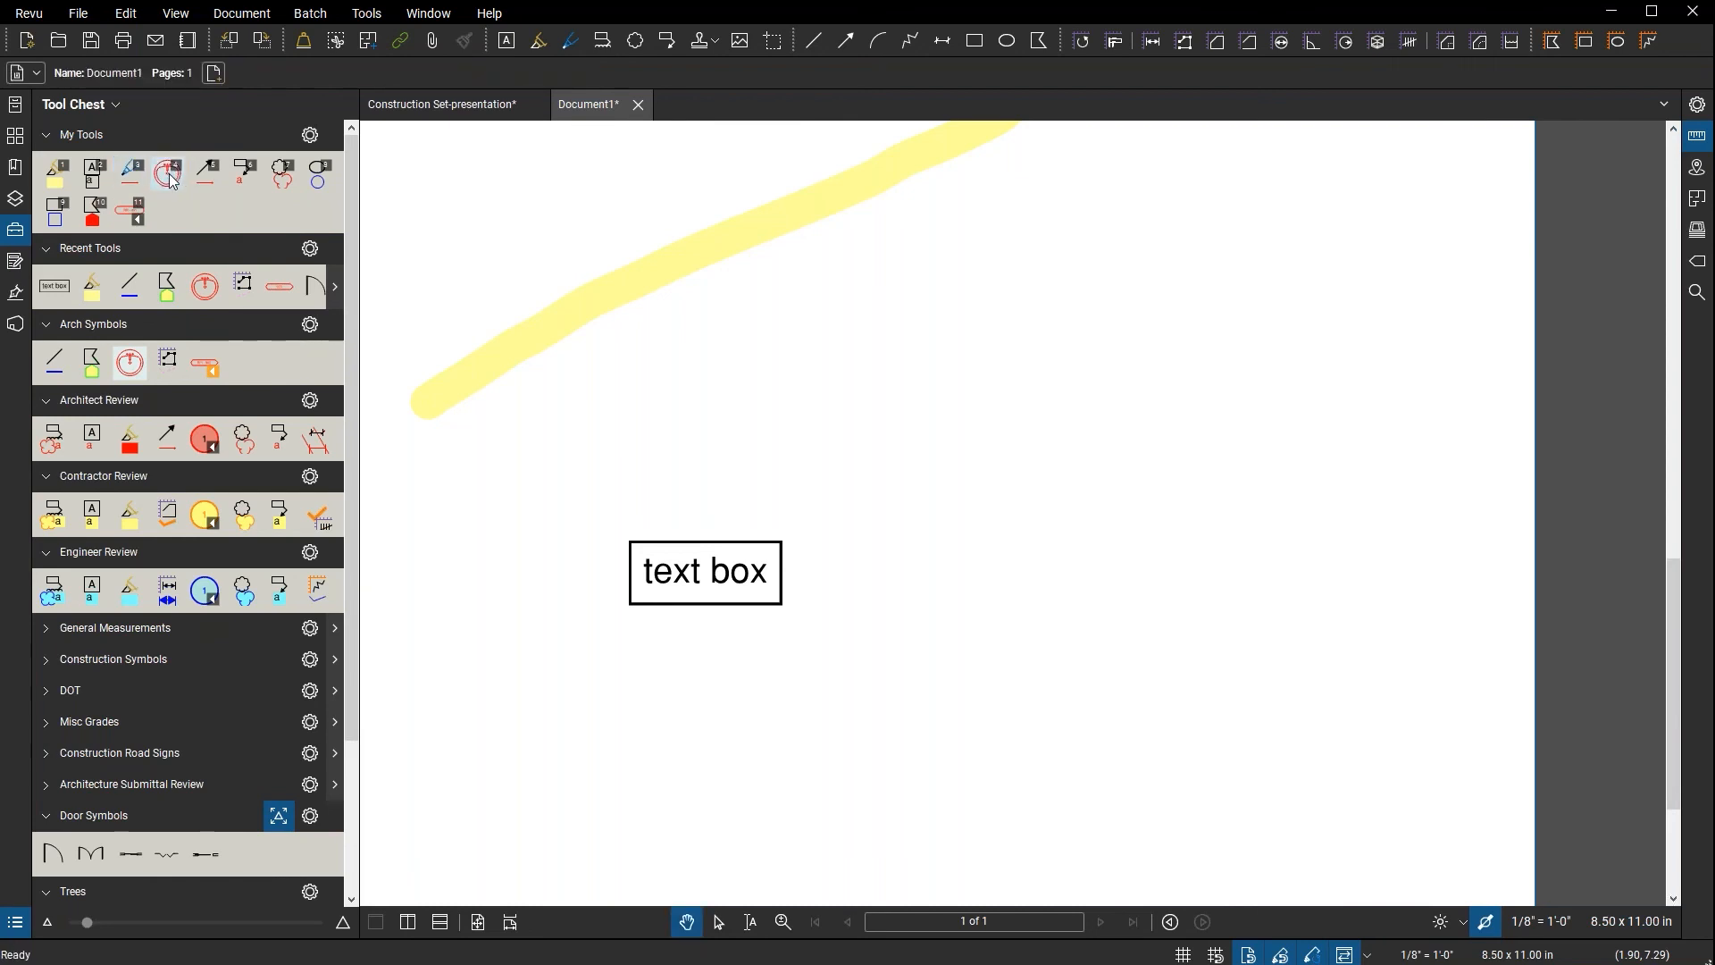
key(4)
click(1027, 409)
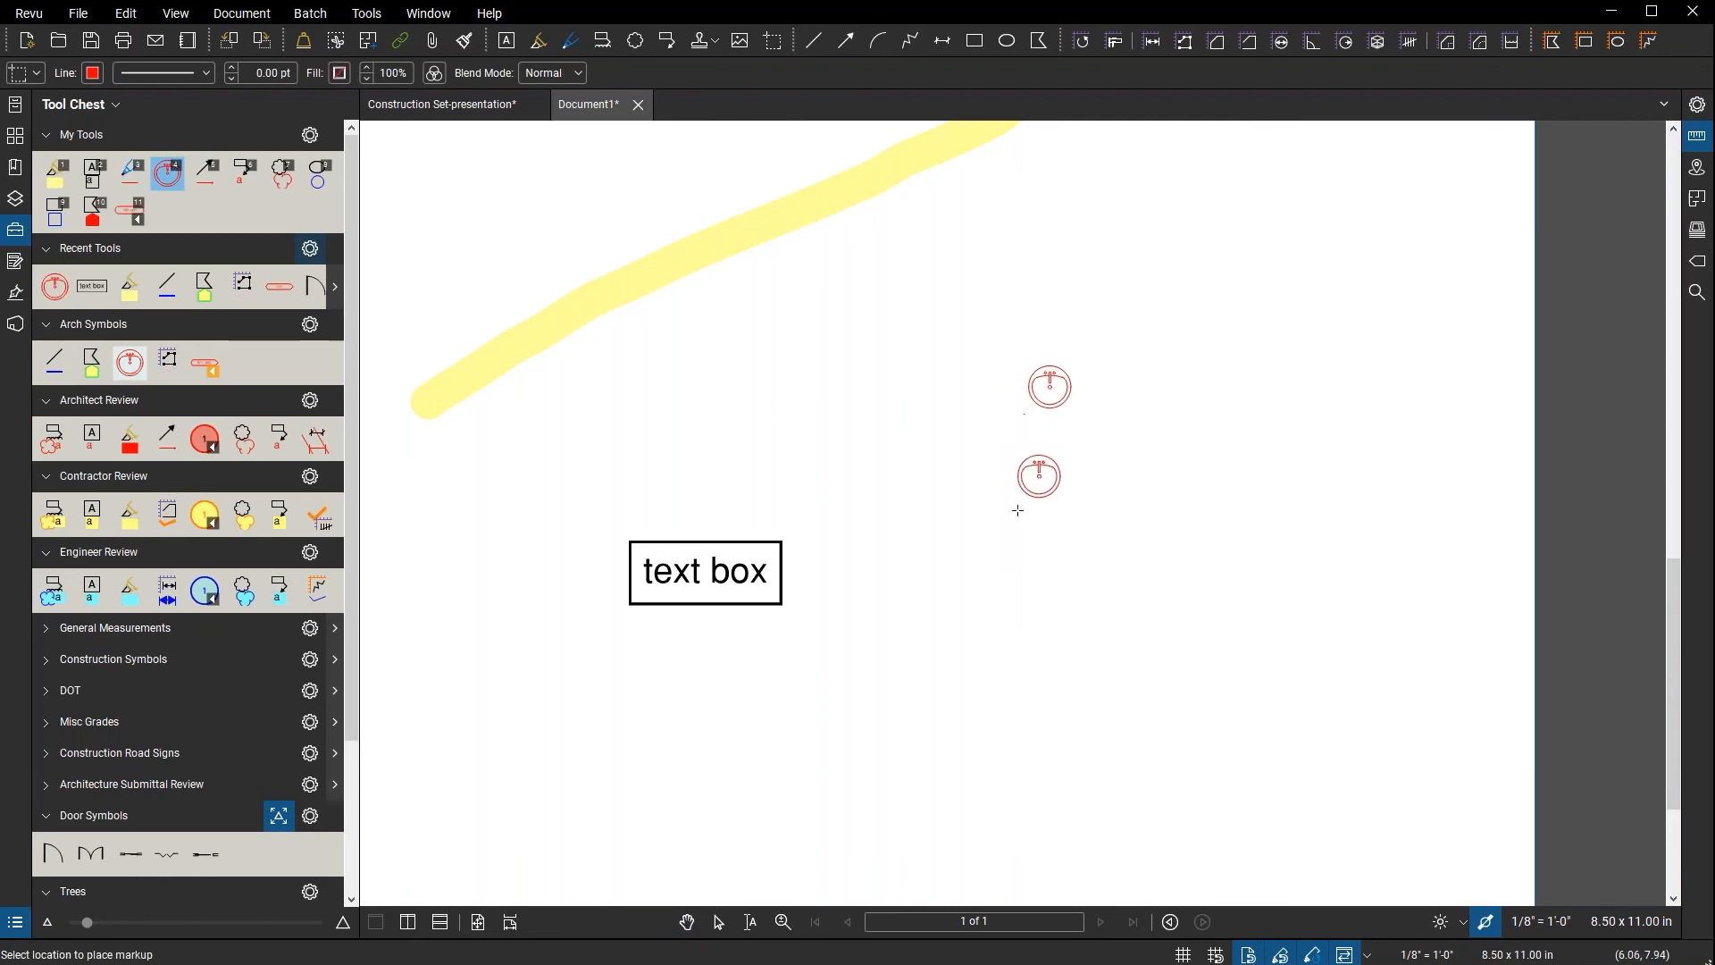
key(Escape)
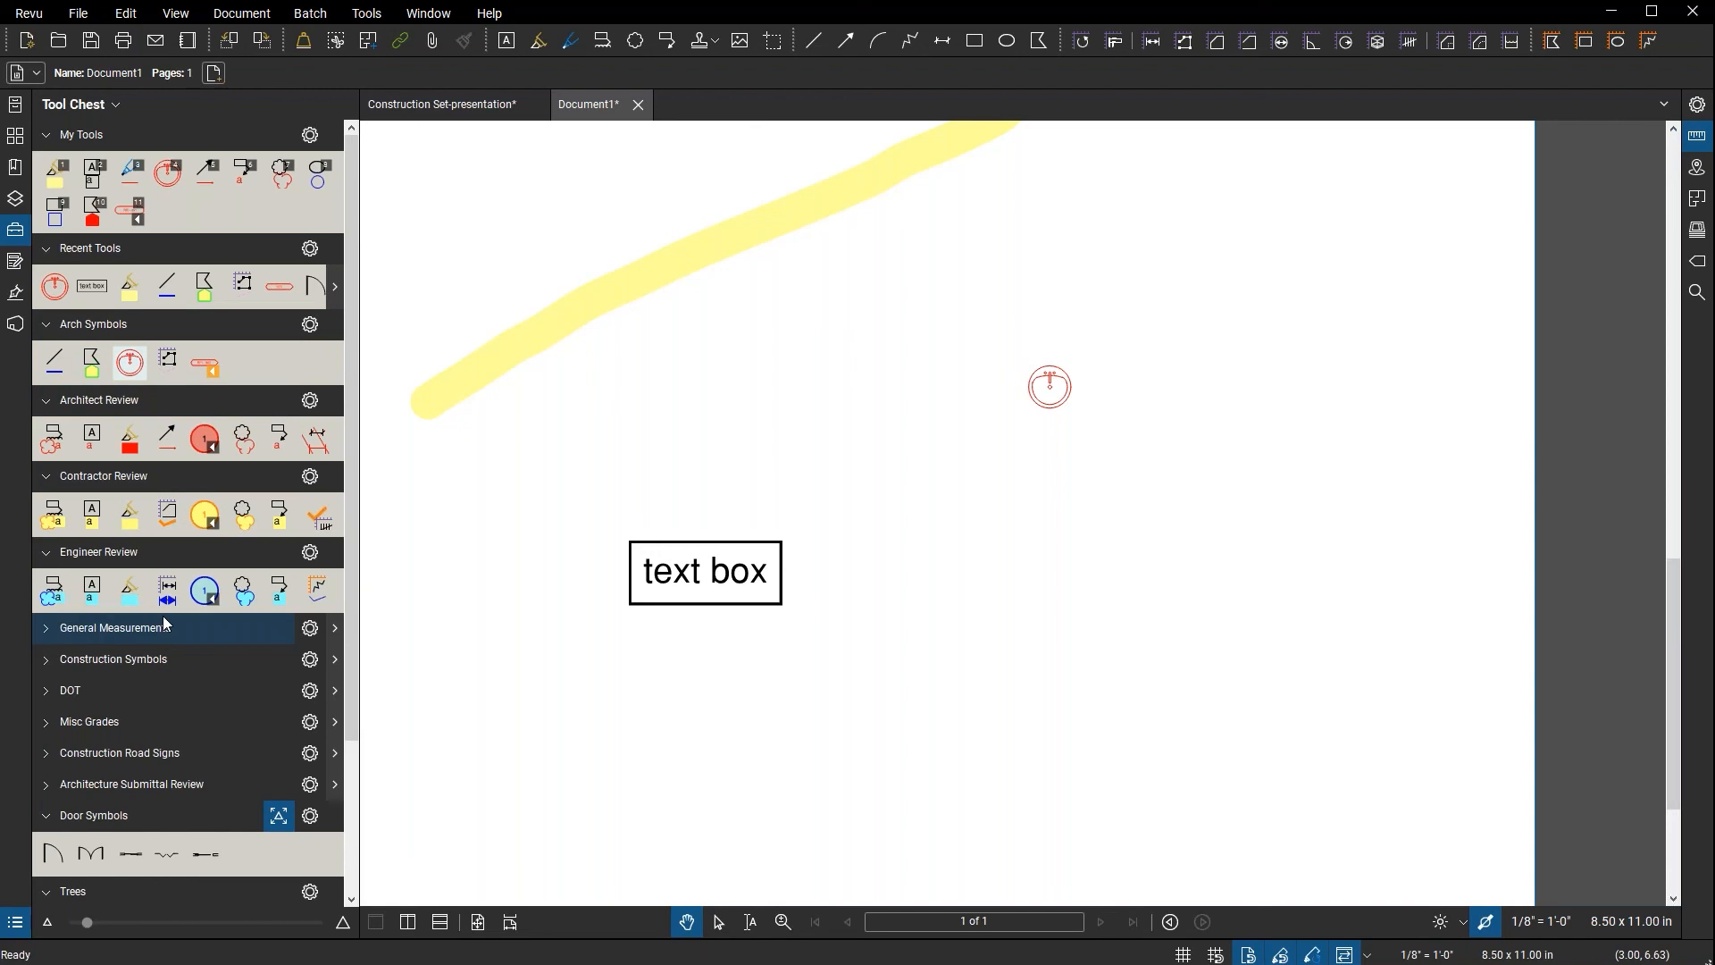
- Place two rounded RFI sequence tags from My Tools in the blank area below the text box
click(132, 215)
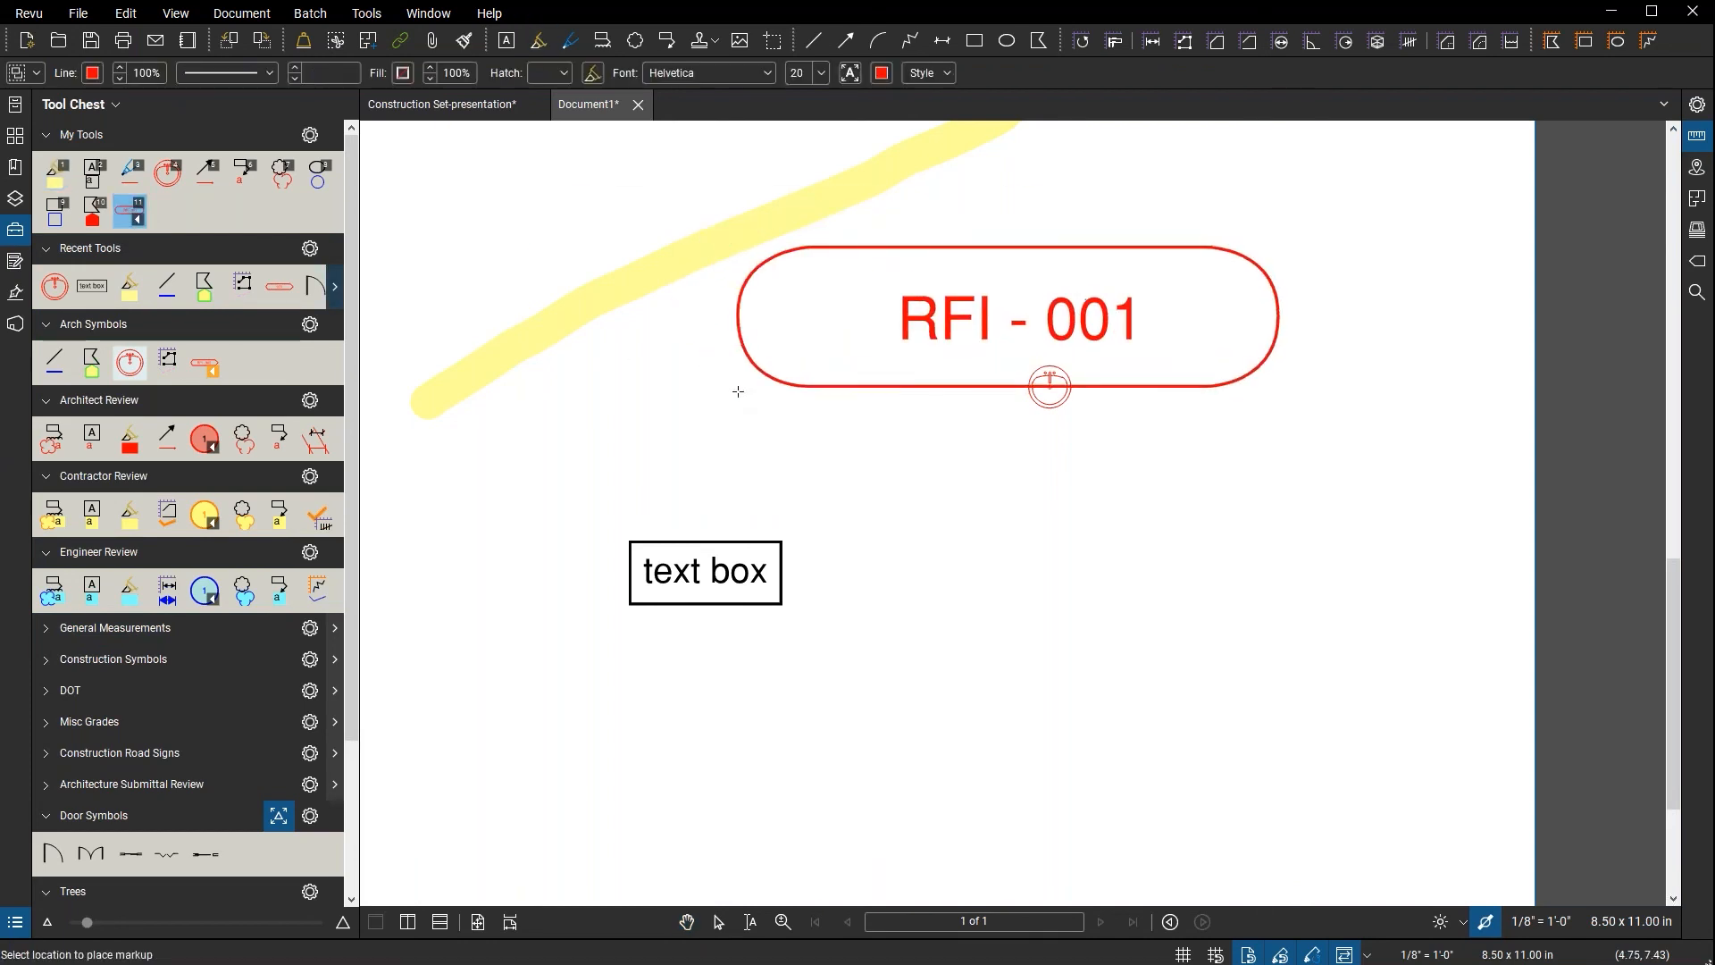
scroll(995, 394, down, 3)
click(534, 491)
click(716, 581)
key(Escape)
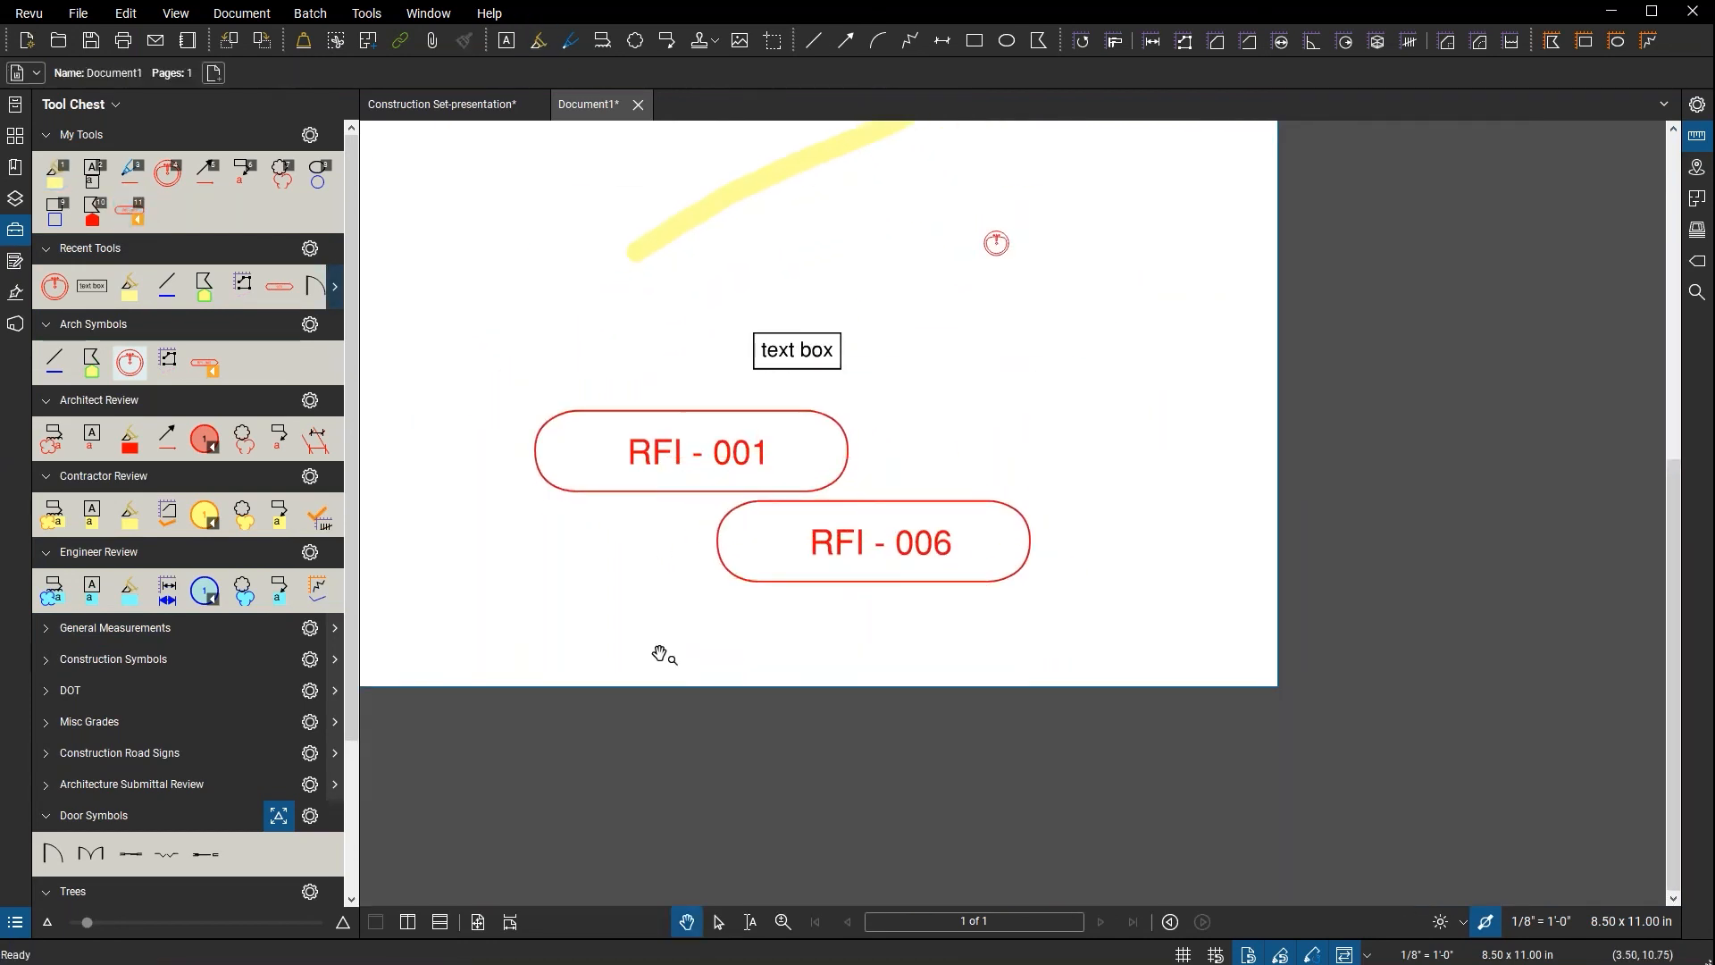
- Draw another diagonal highlight stroke beside the text box and place a third RFI tag on its opposite side with My Tools
key(1)
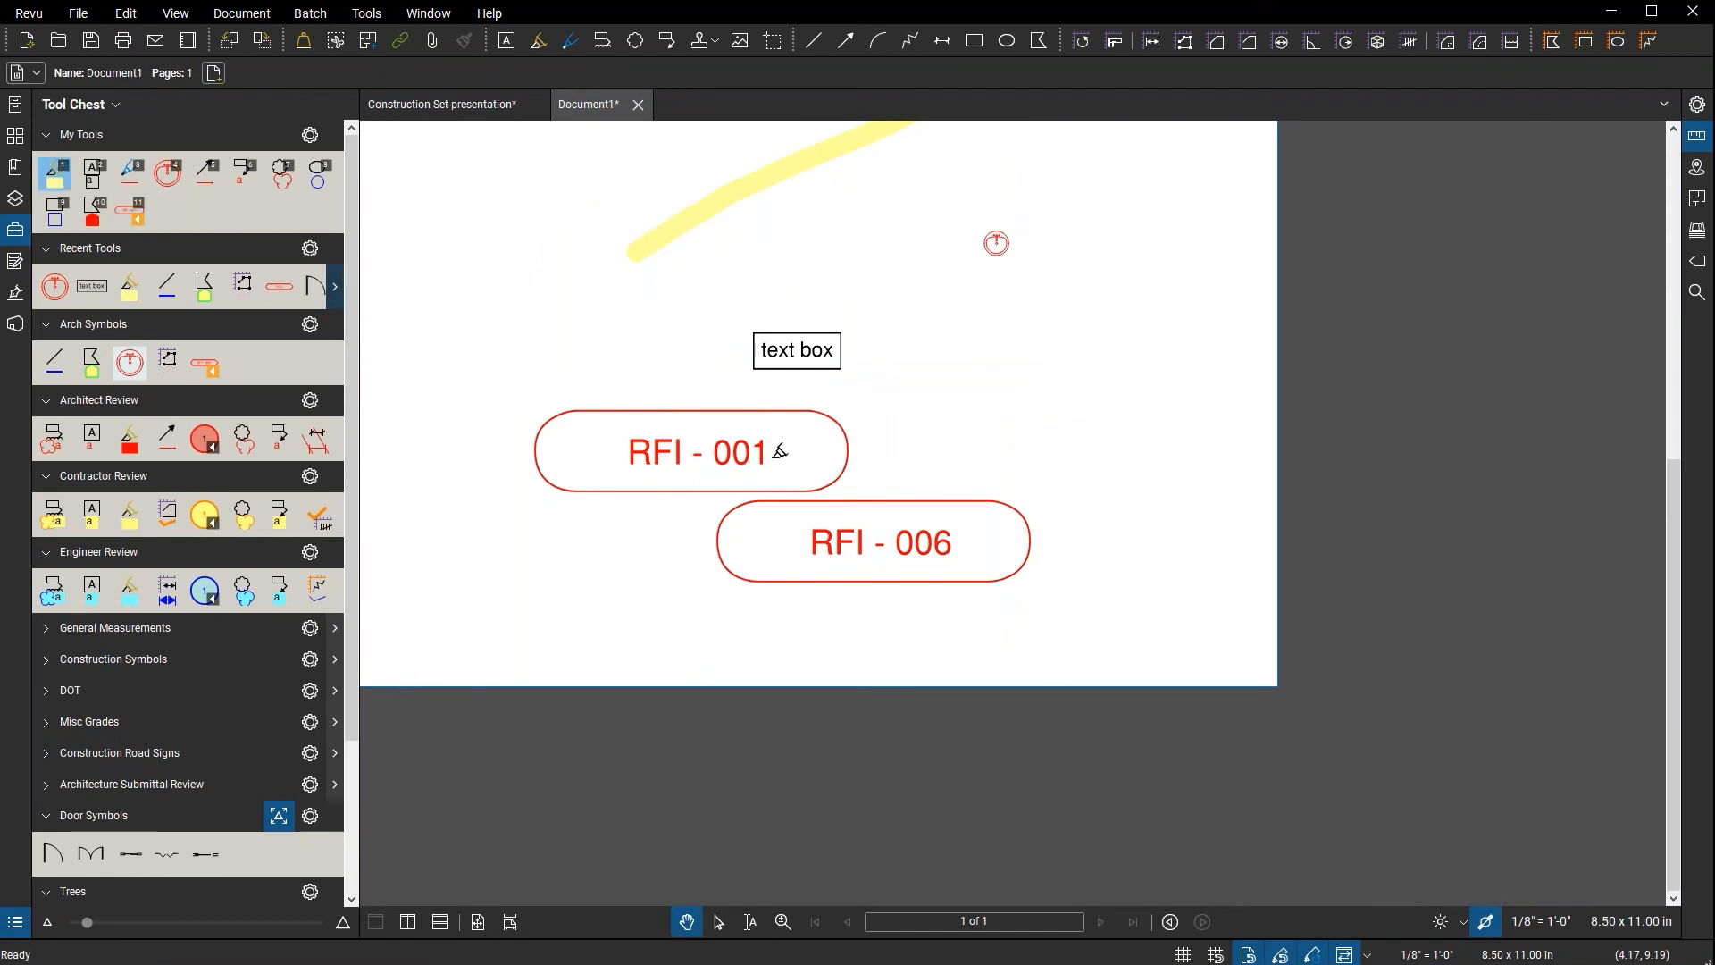
drag(978, 411, 1128, 288)
drag(807, 399, 1076, 467)
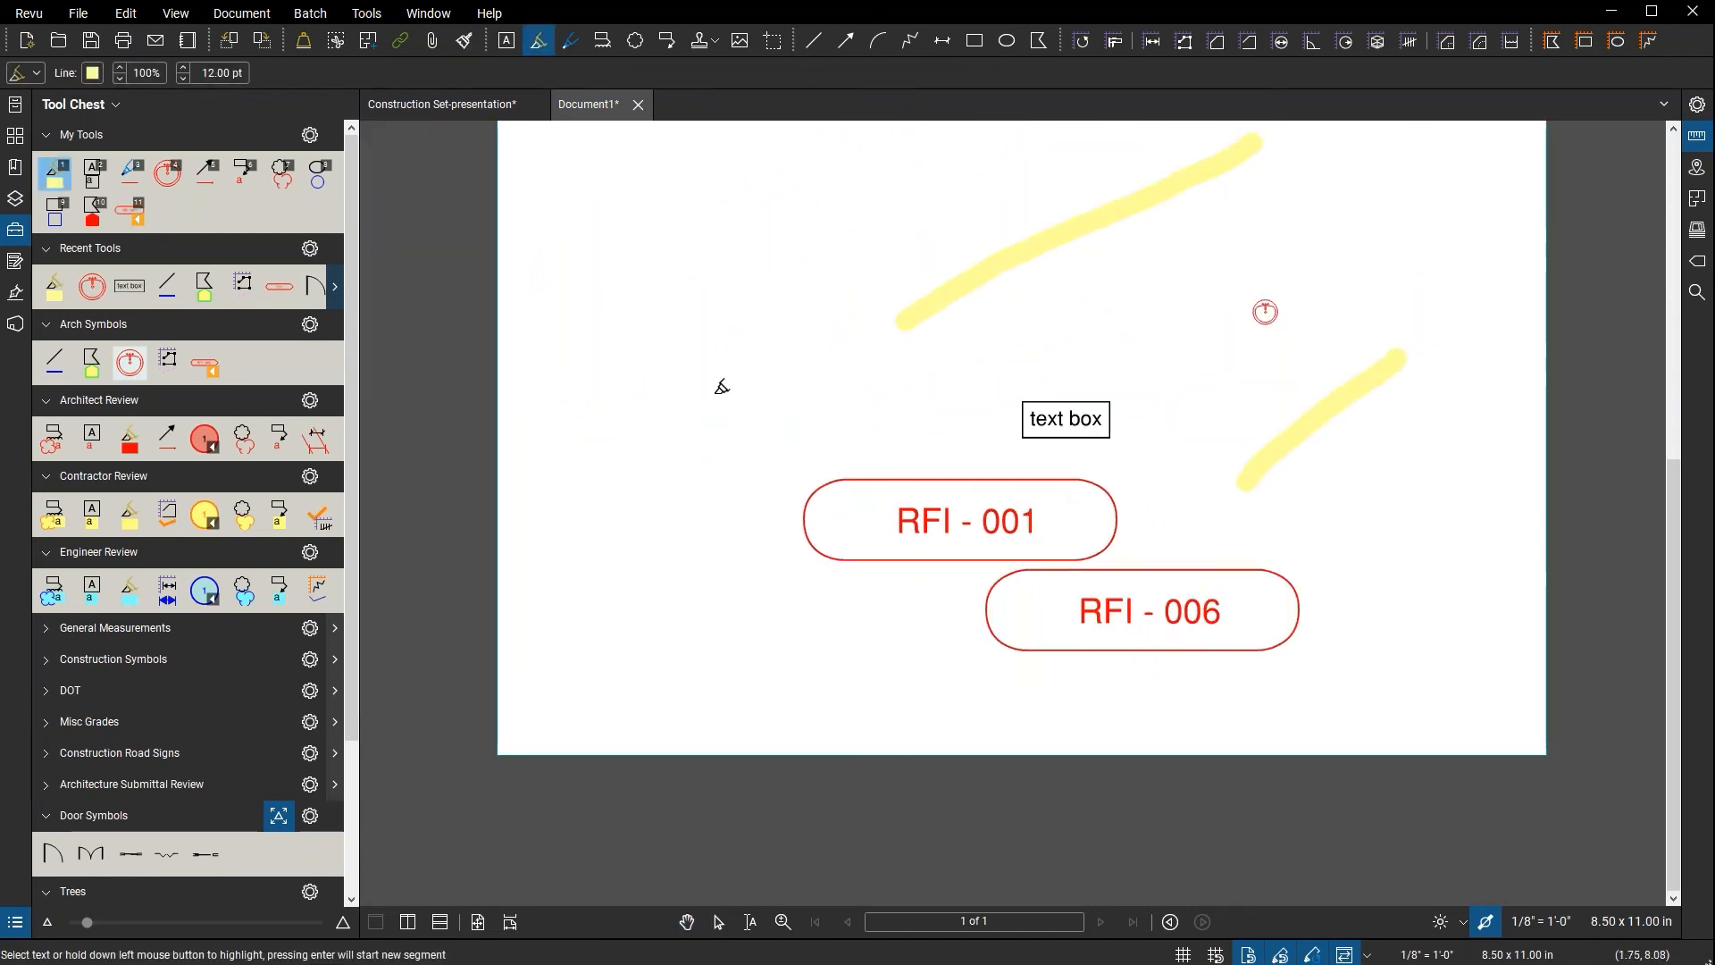
key(1)
key(1)
click(577, 441)
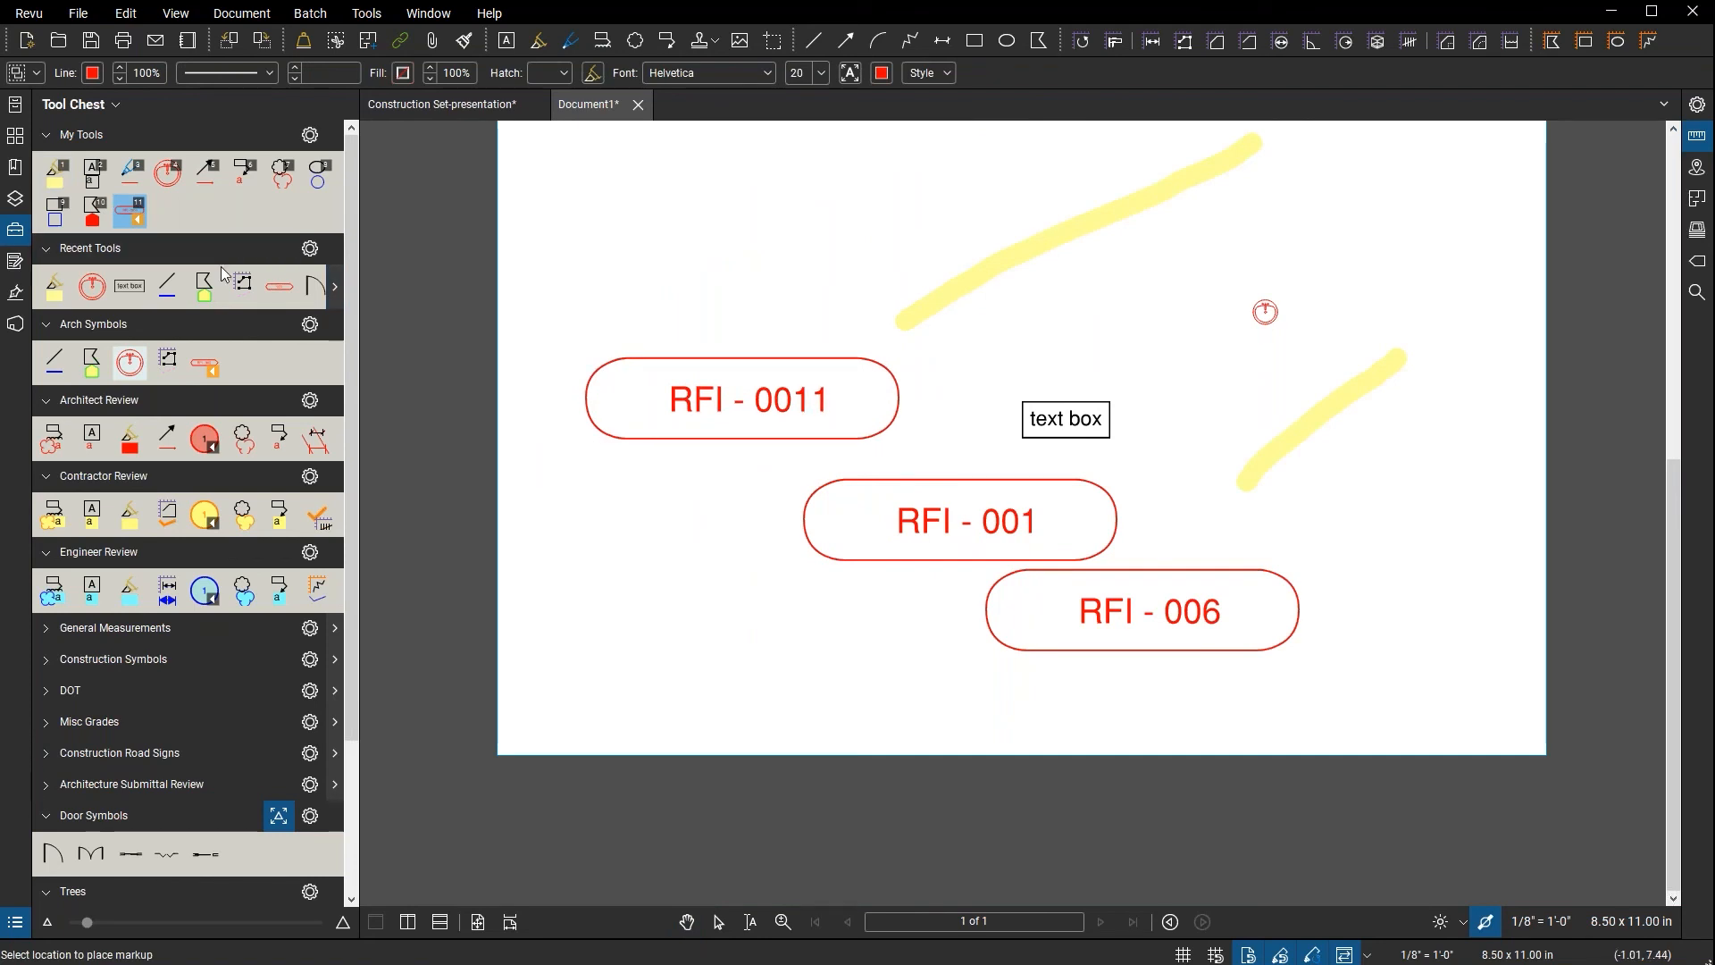
- Add the yellow polygon tool to the end of My Tools and draw a rectangle with it above the RFI - 0011 tag
drag(205, 286, 193, 230)
click(180, 216)
drag(658, 185, 796, 279)
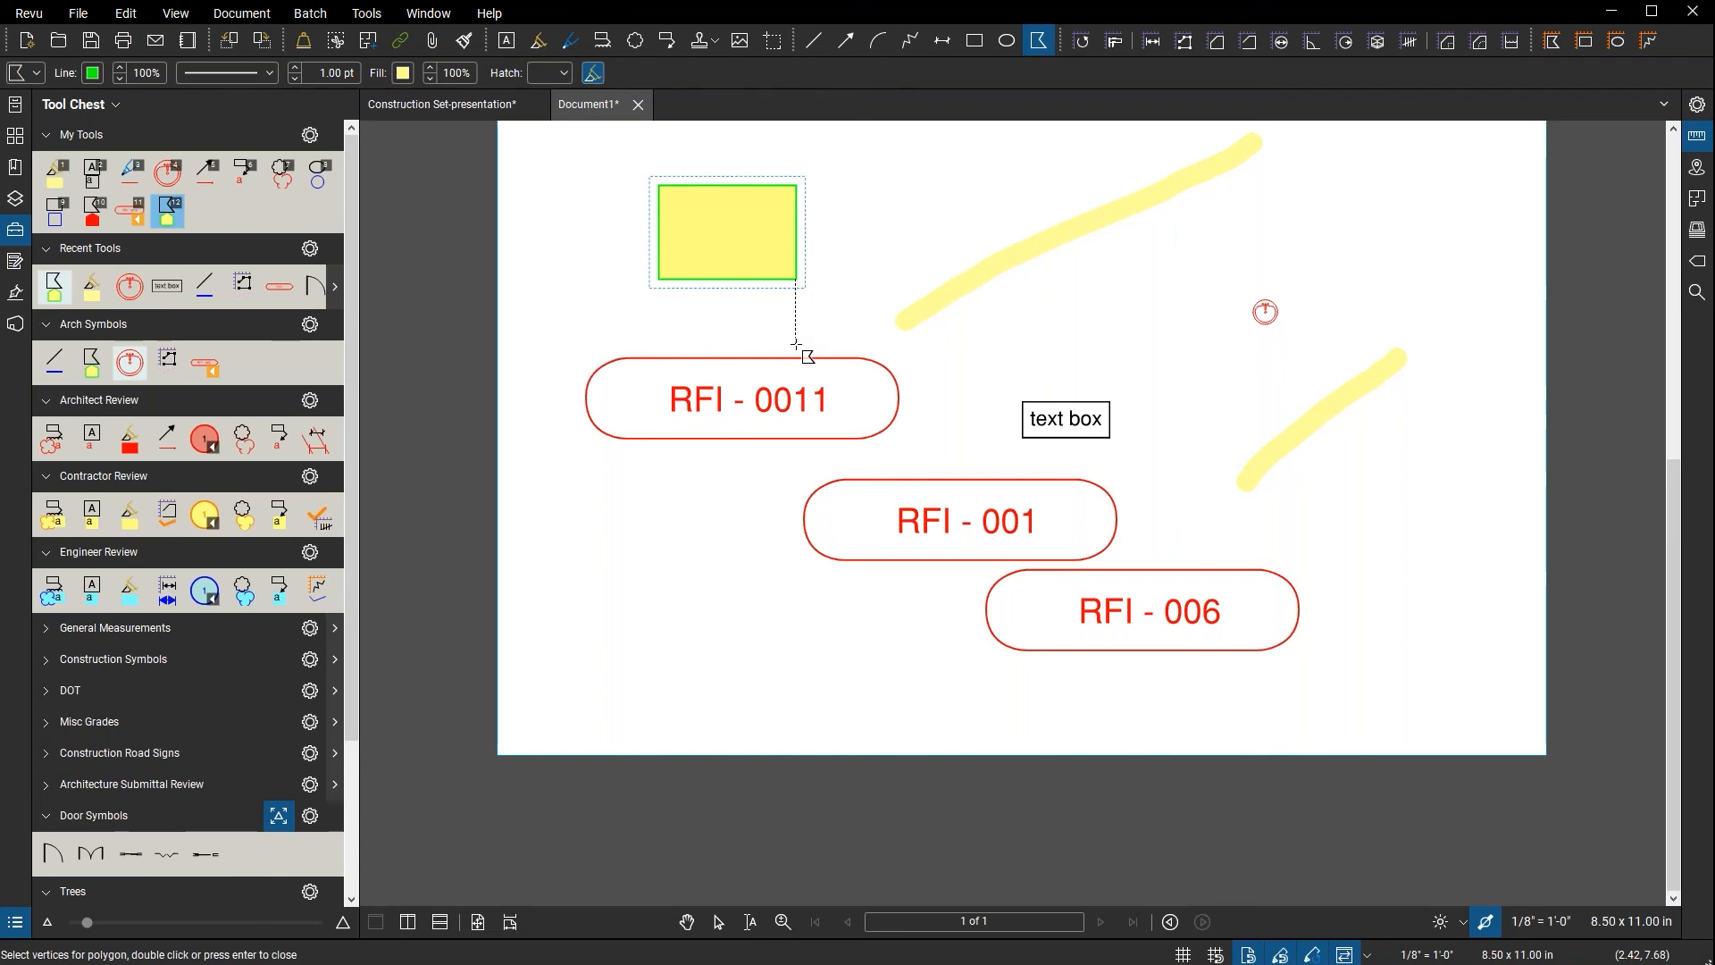
key(Escape)
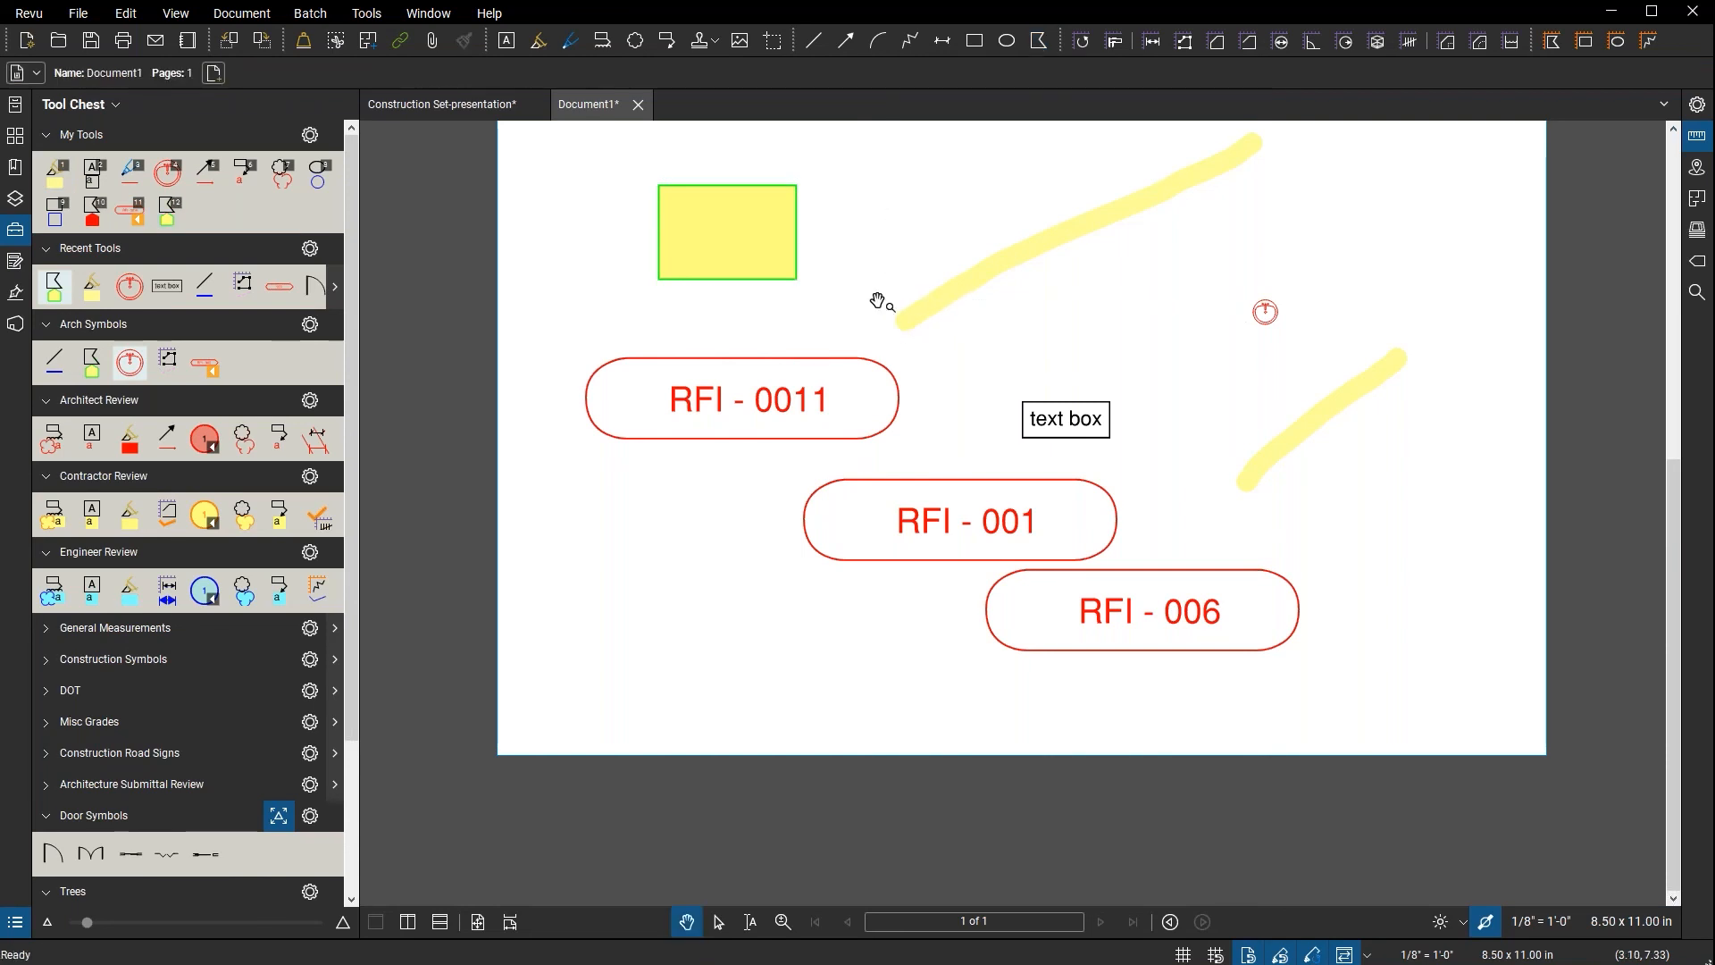
scroll(586, 257, down, 3)
drag(745, 227, 749, 391)
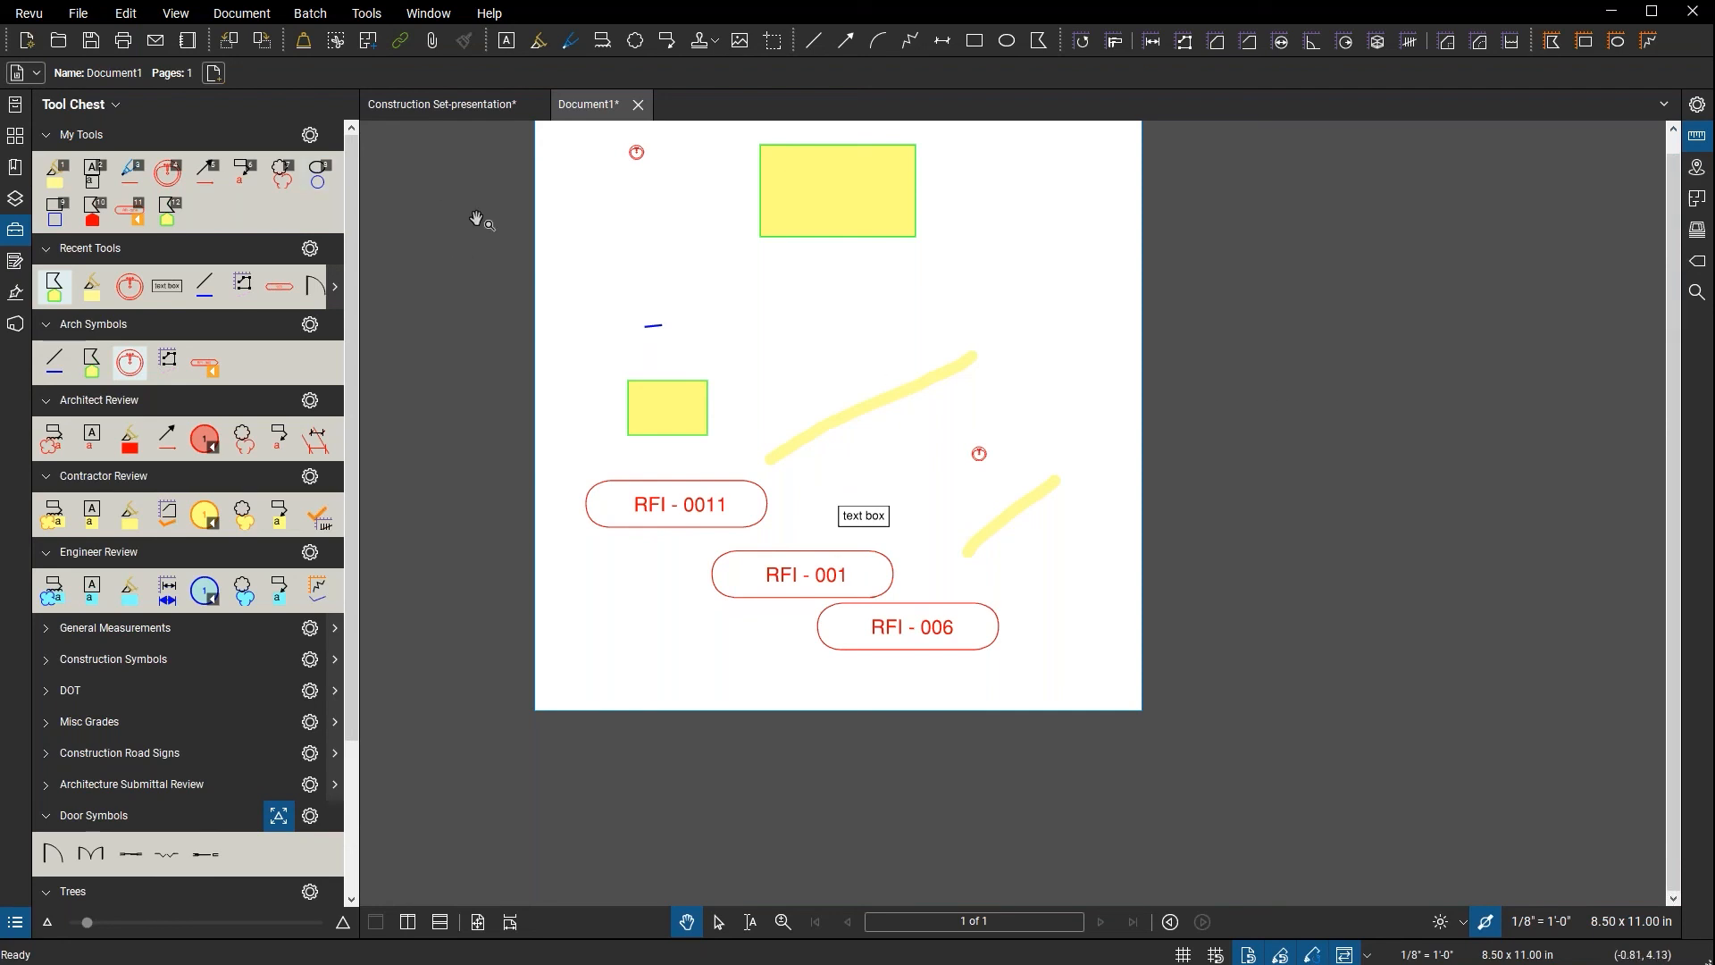
key(alt+Tab)
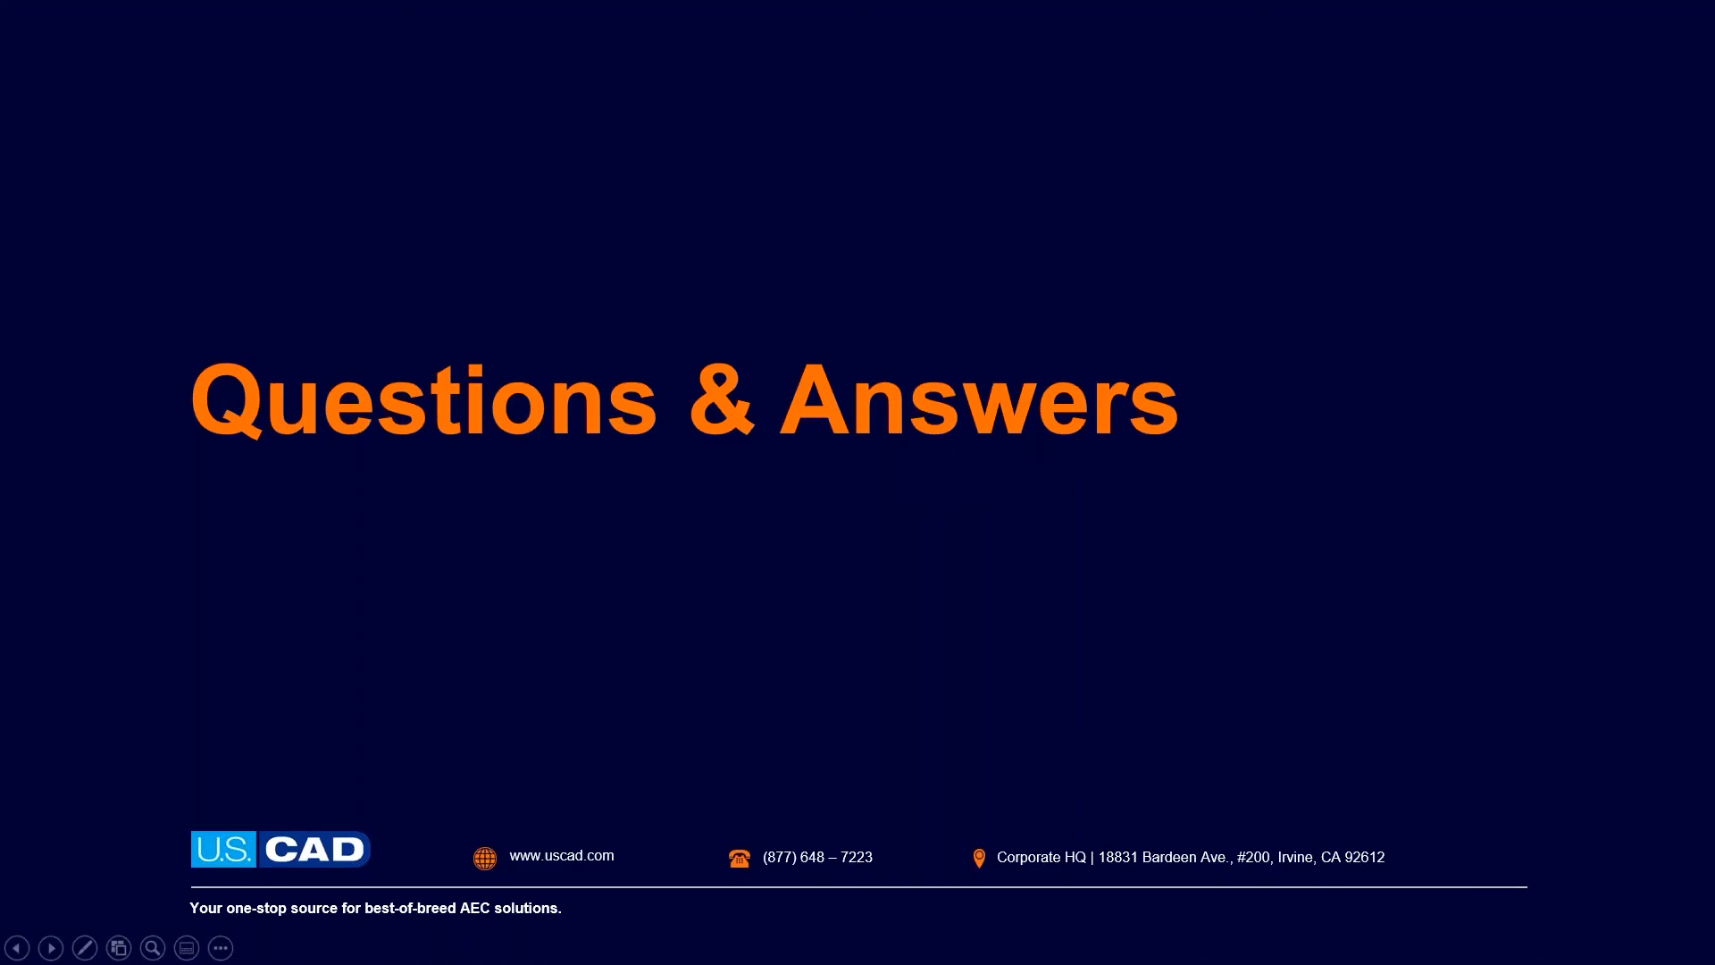
key(Right)
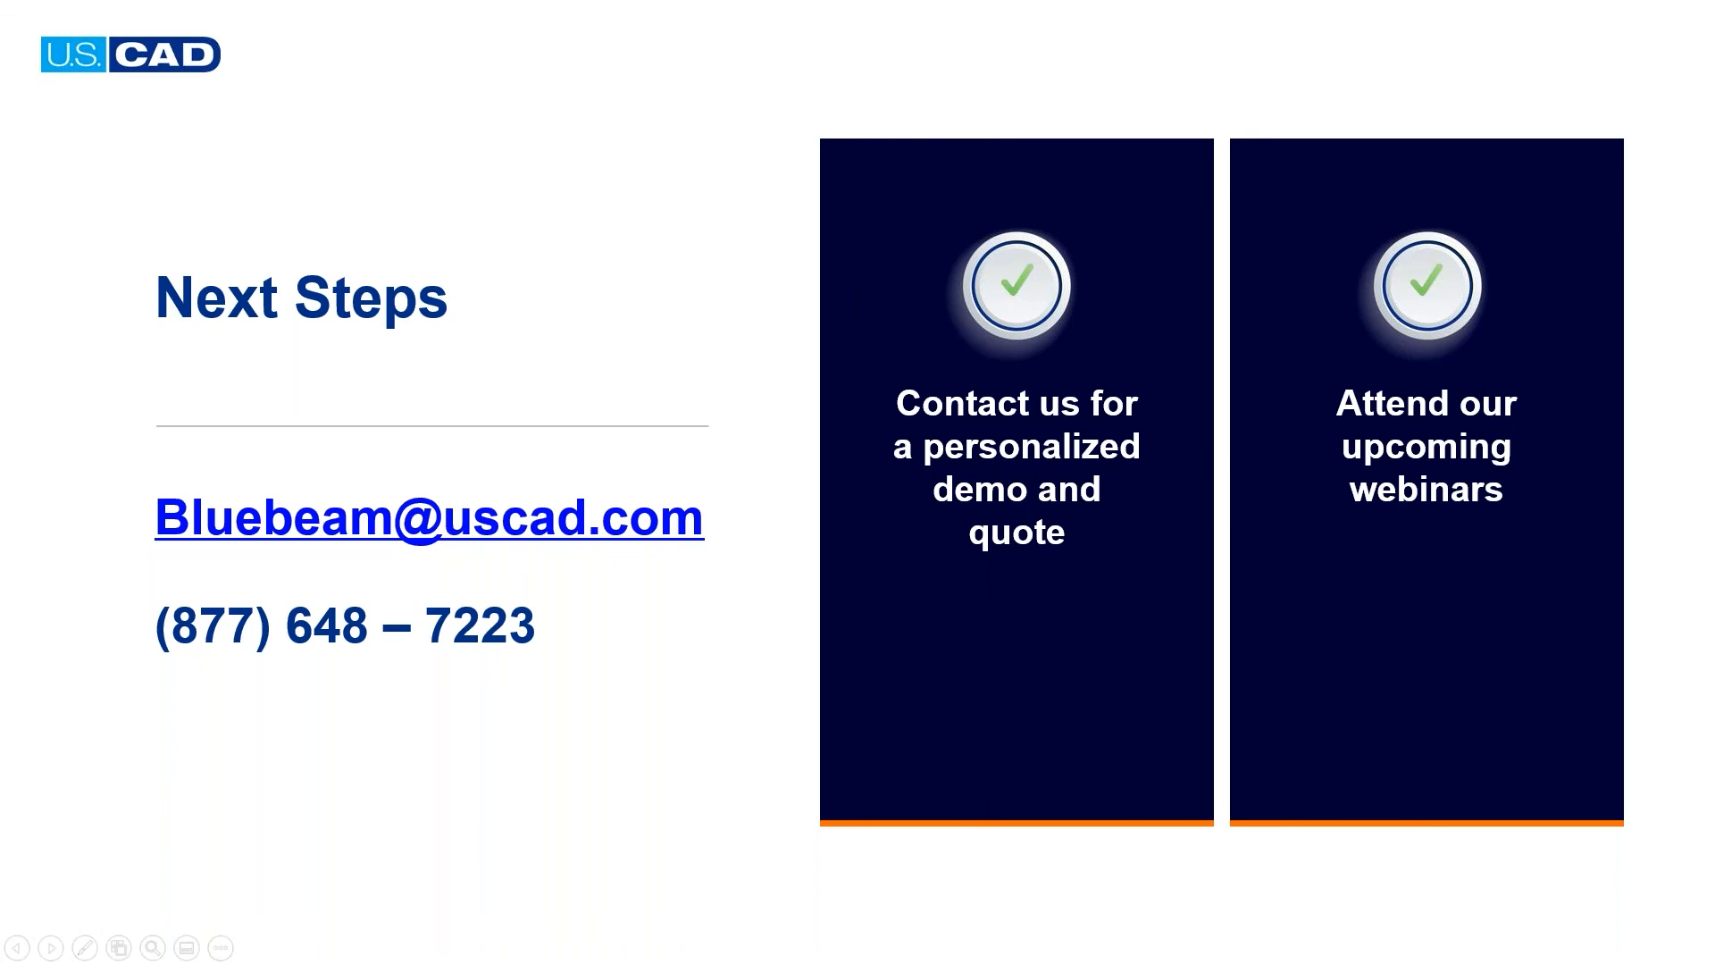